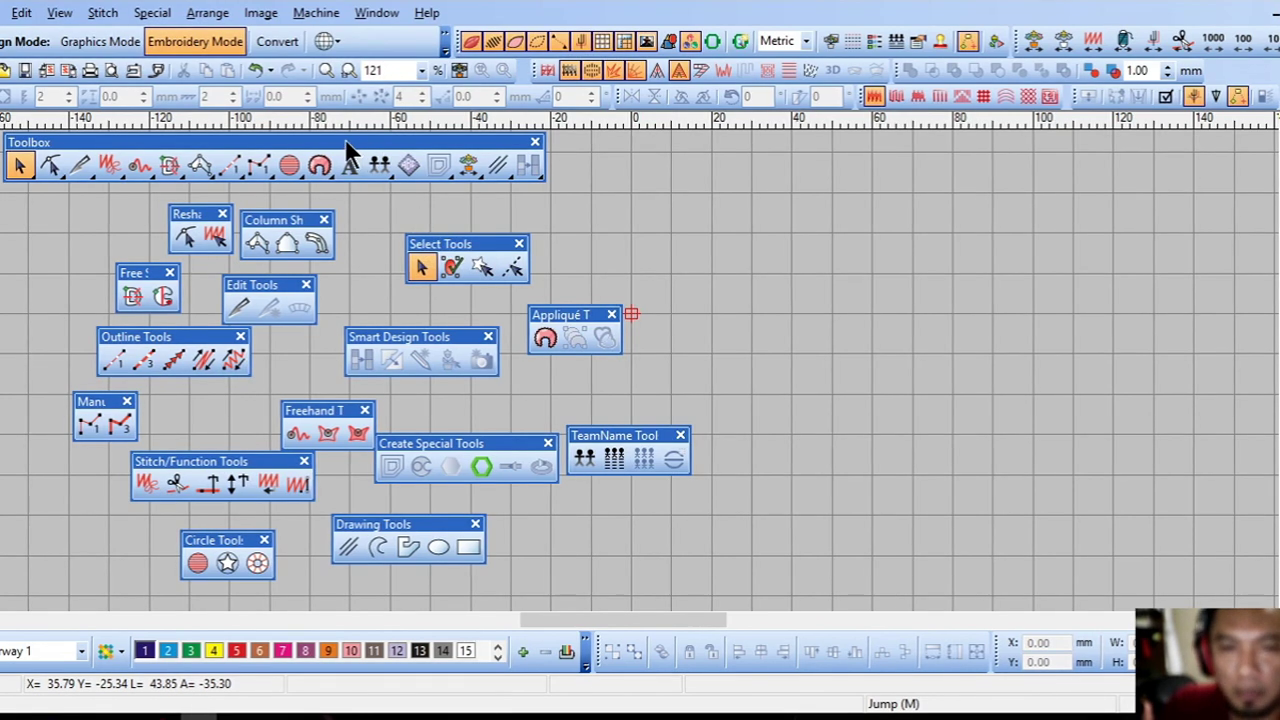
Move the floating Toolbox and Reshape Tools clear of the other floating toolbars
left_click_drag(262, 137, 234, 137)
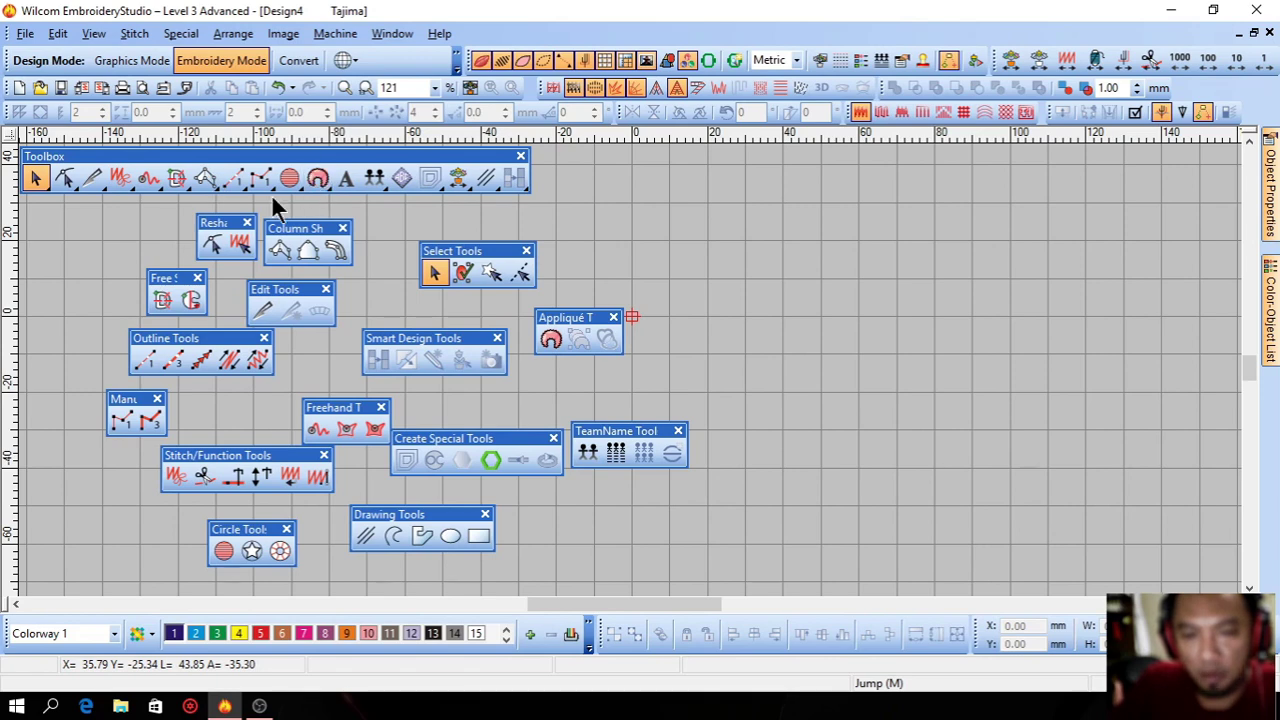
left_click_drag(74, 158, 109, 163)
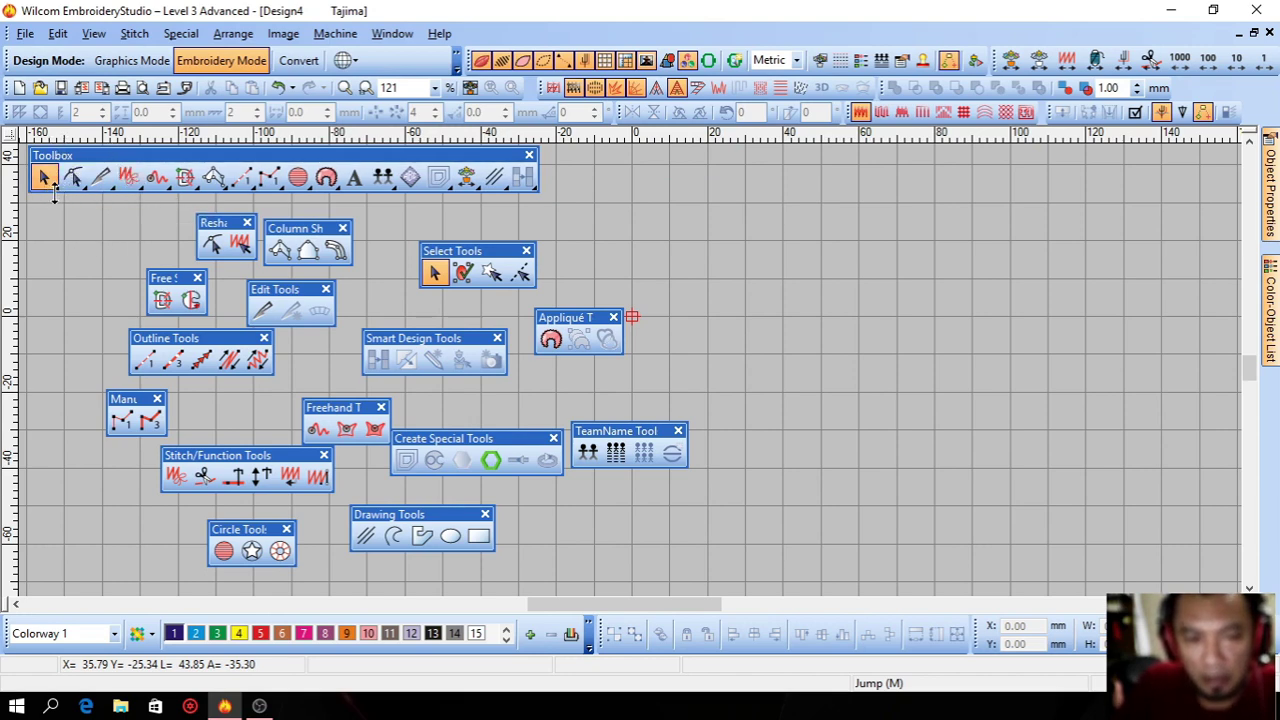
left_click_drag(221, 228, 167, 228)
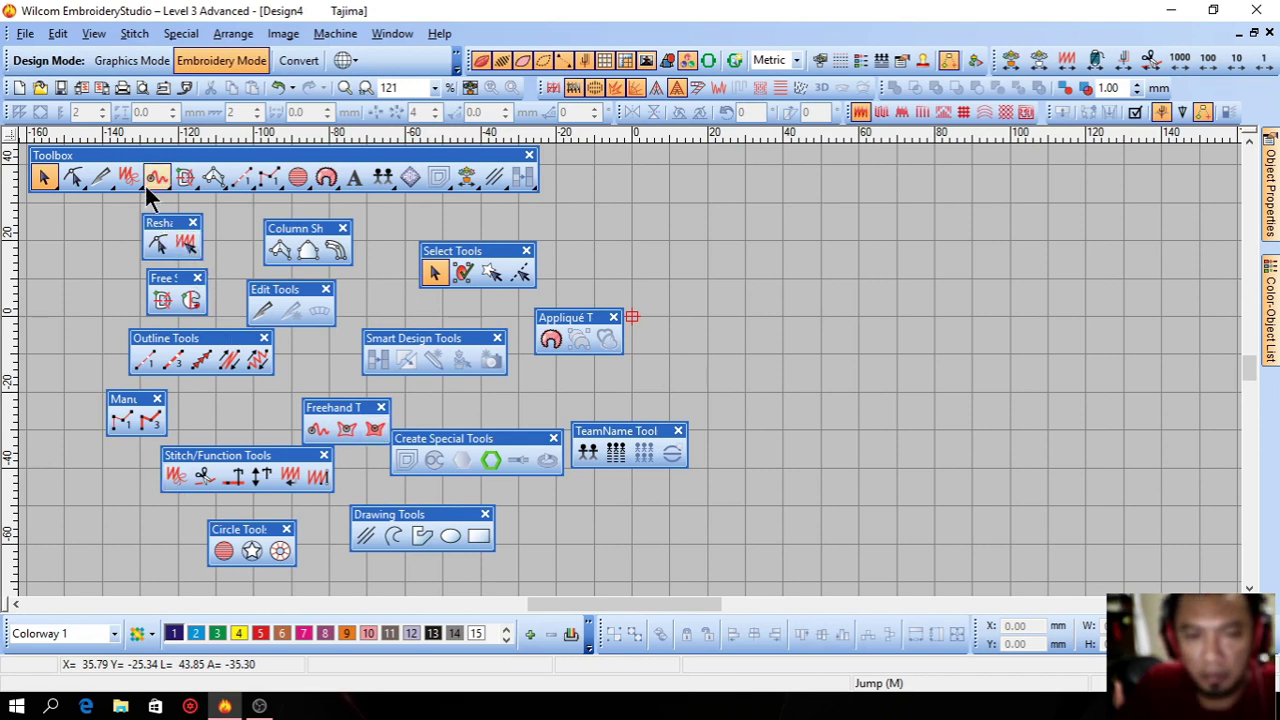
left_click_drag(302, 163, 907, 213)
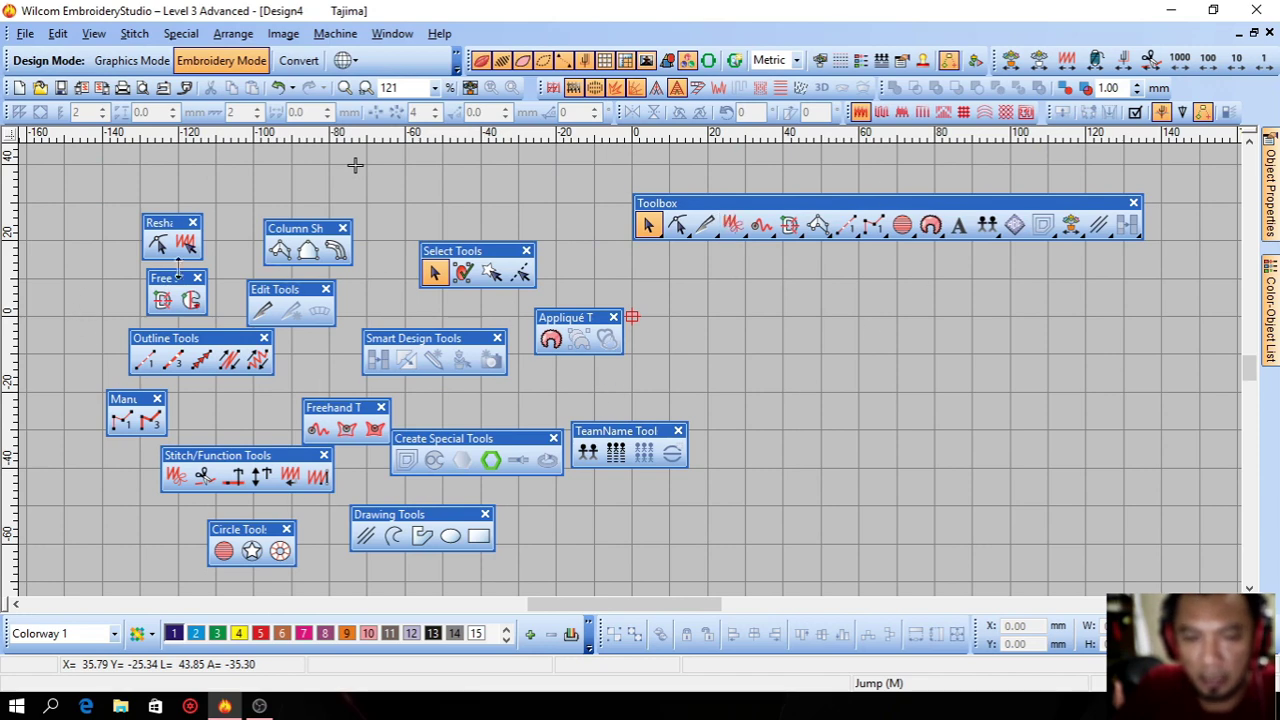
left_click_drag(180, 226, 153, 209)
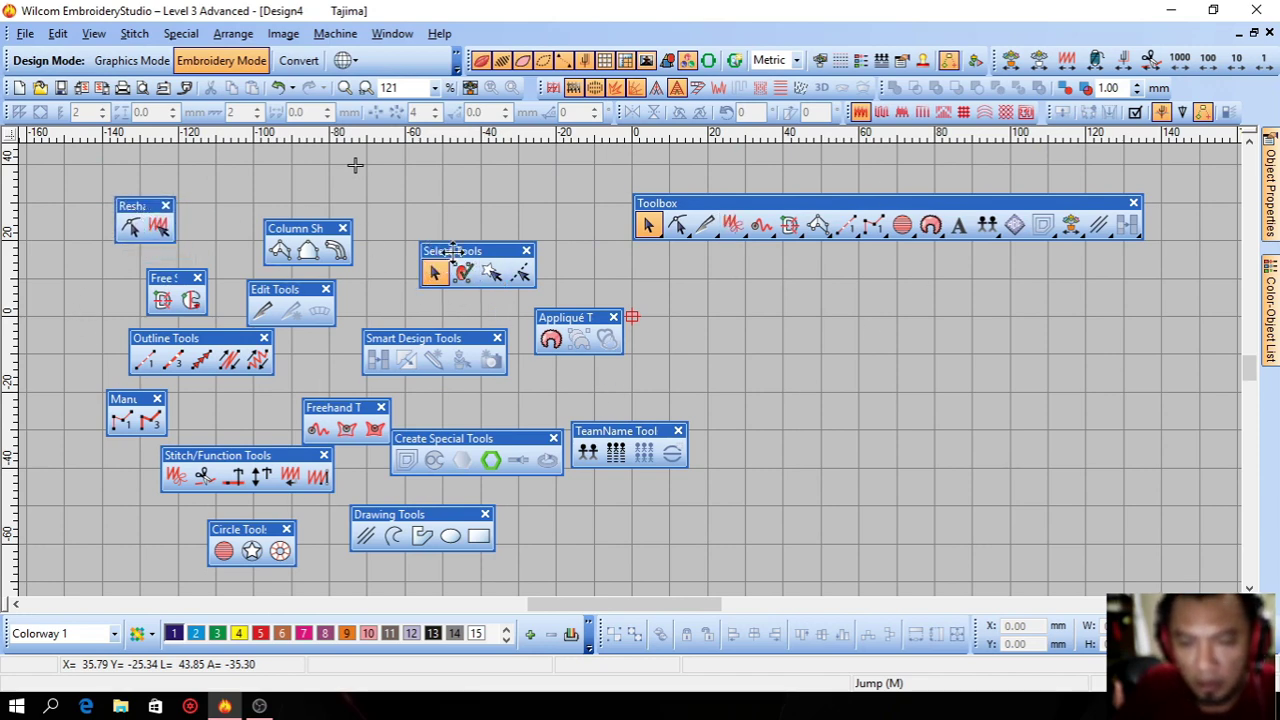
Dock the Select, Column Shape, Free Shape, Outline and Manual Tools toolbars in one column along the design window's left edge
left_click_drag(452, 251, 12, 180)
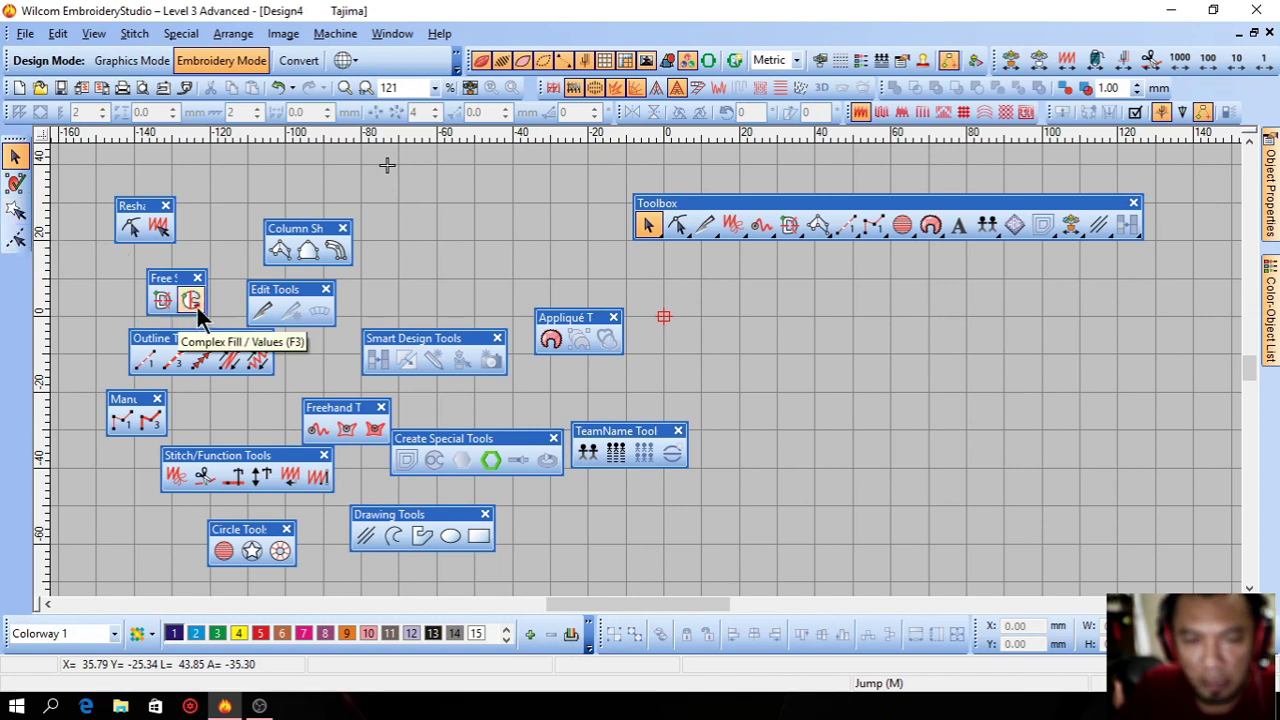
left_click_drag(300, 232, 15, 238)
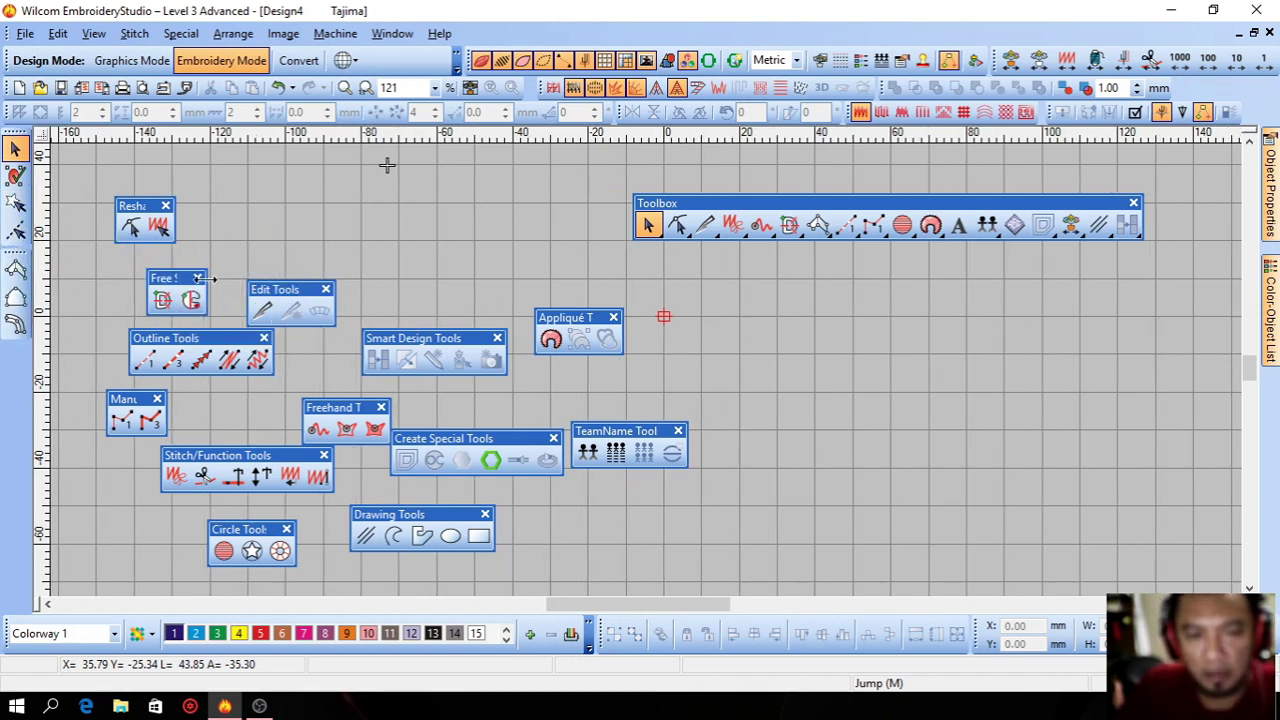
left_click_drag(158, 278, 16, 340)
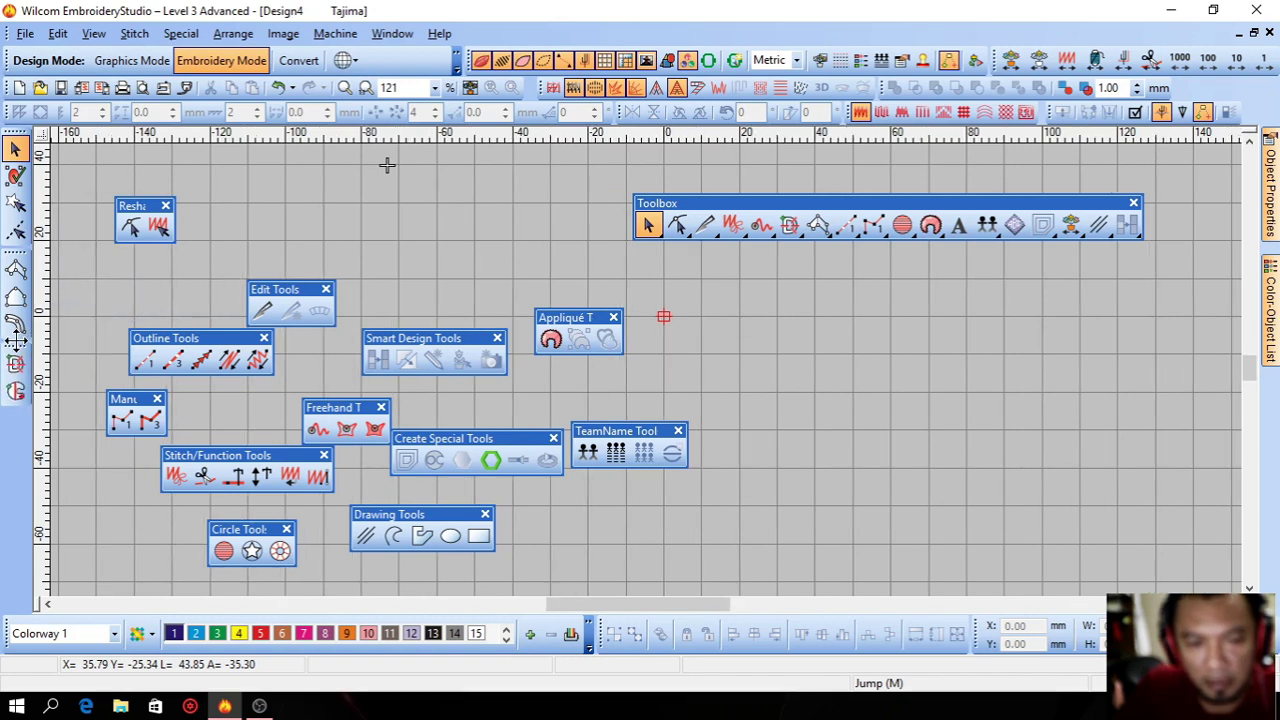
left_click_drag(171, 343, 24, 410)
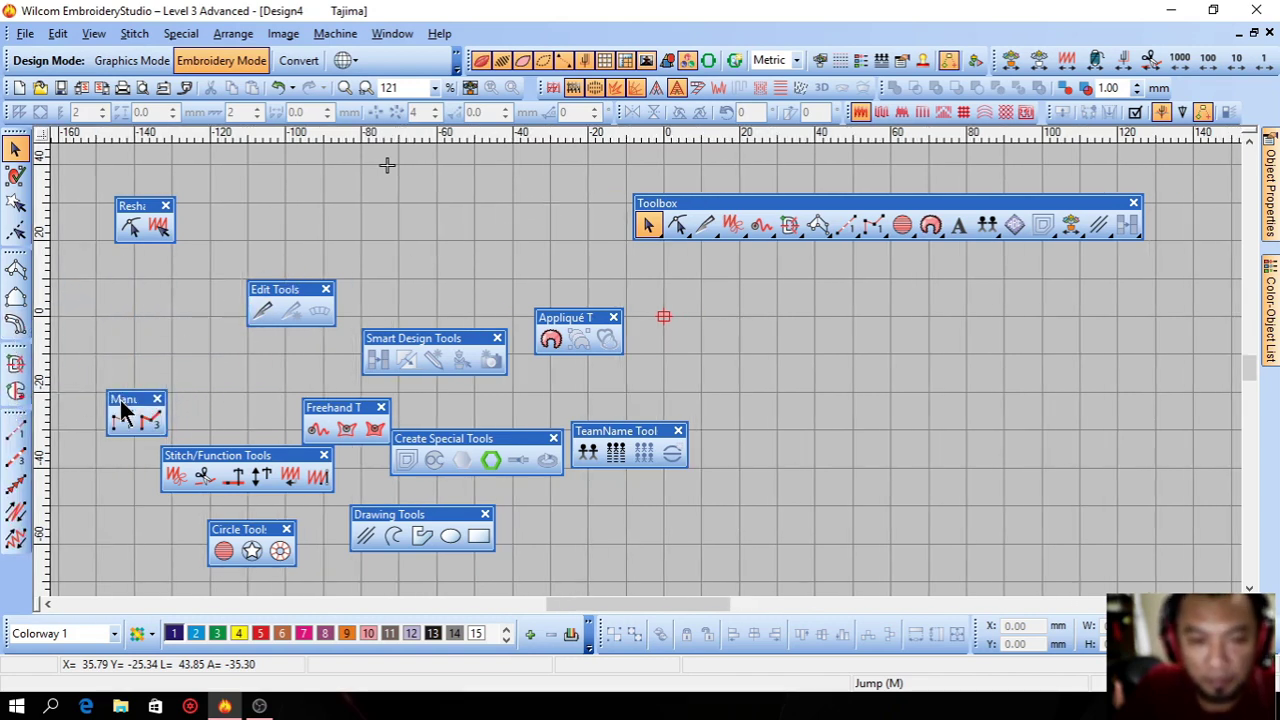
left_click_drag(121, 404, 20, 515)
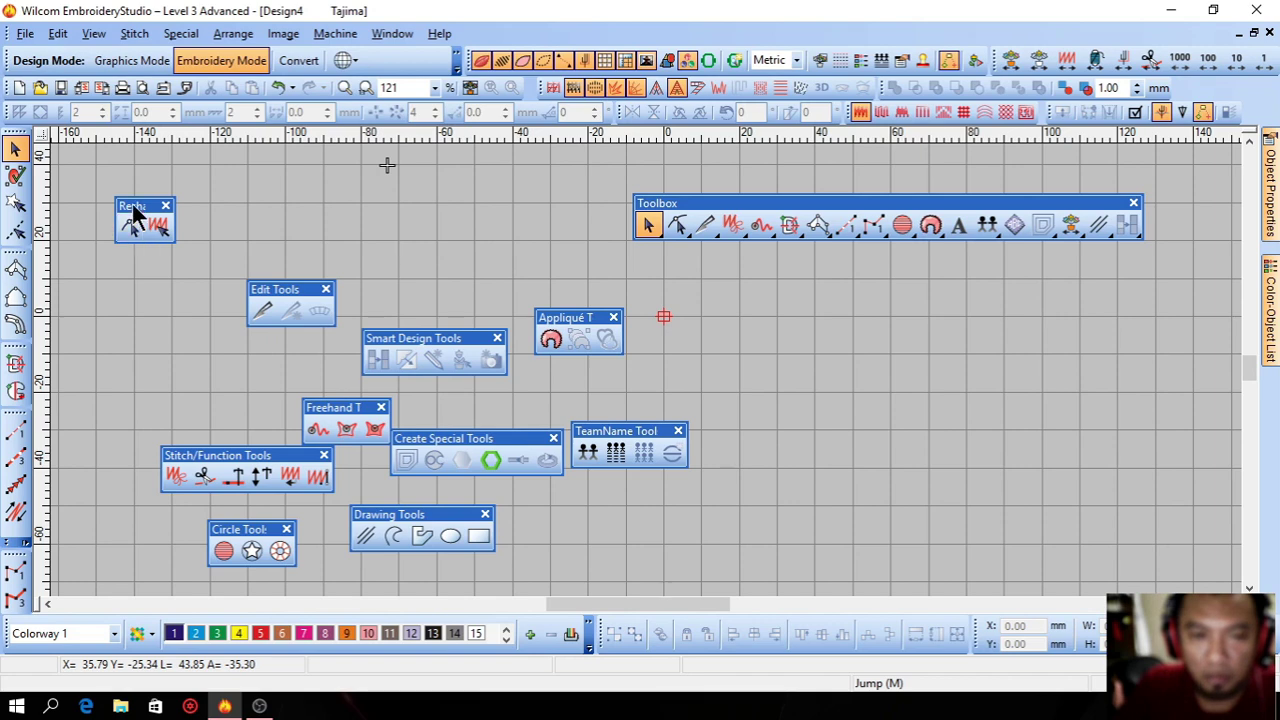
Dock the Reshape, Edit, Stitch/Function, Circle and Freehand Tools toolbars in a second column beside the first
left_click_drag(140, 206, 45, 157)
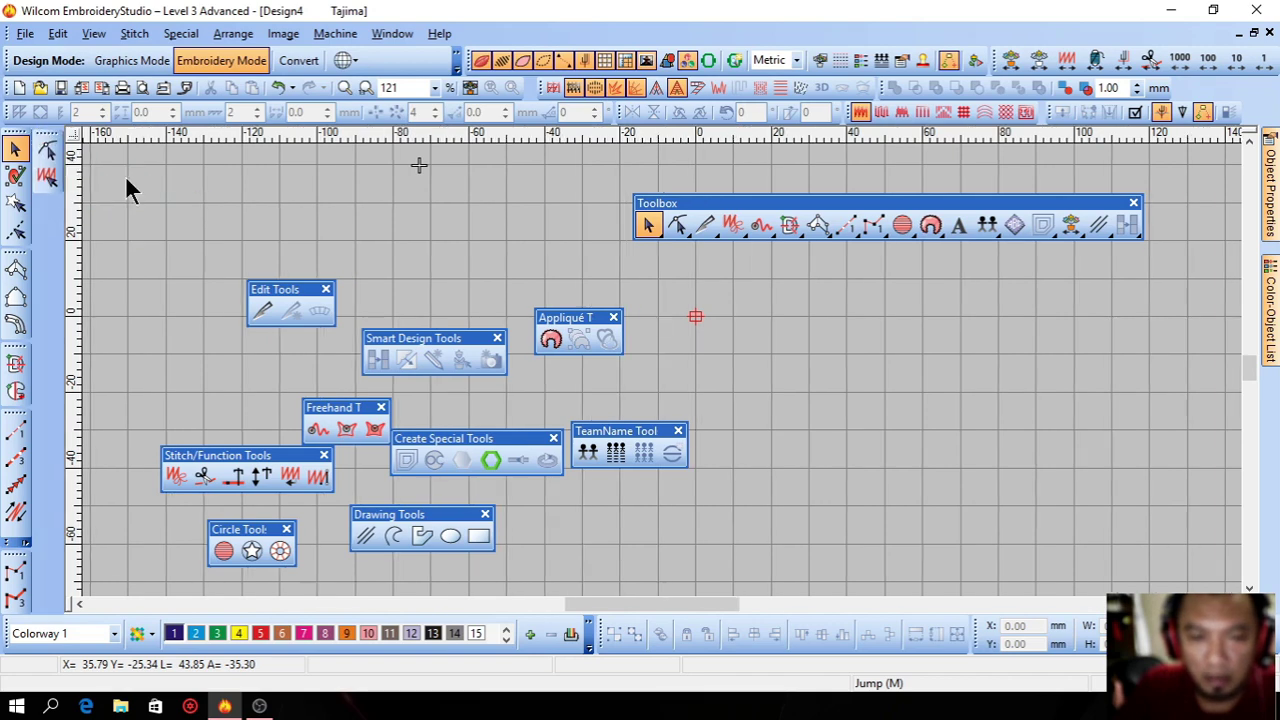
left_click_drag(274, 285, 45, 196)
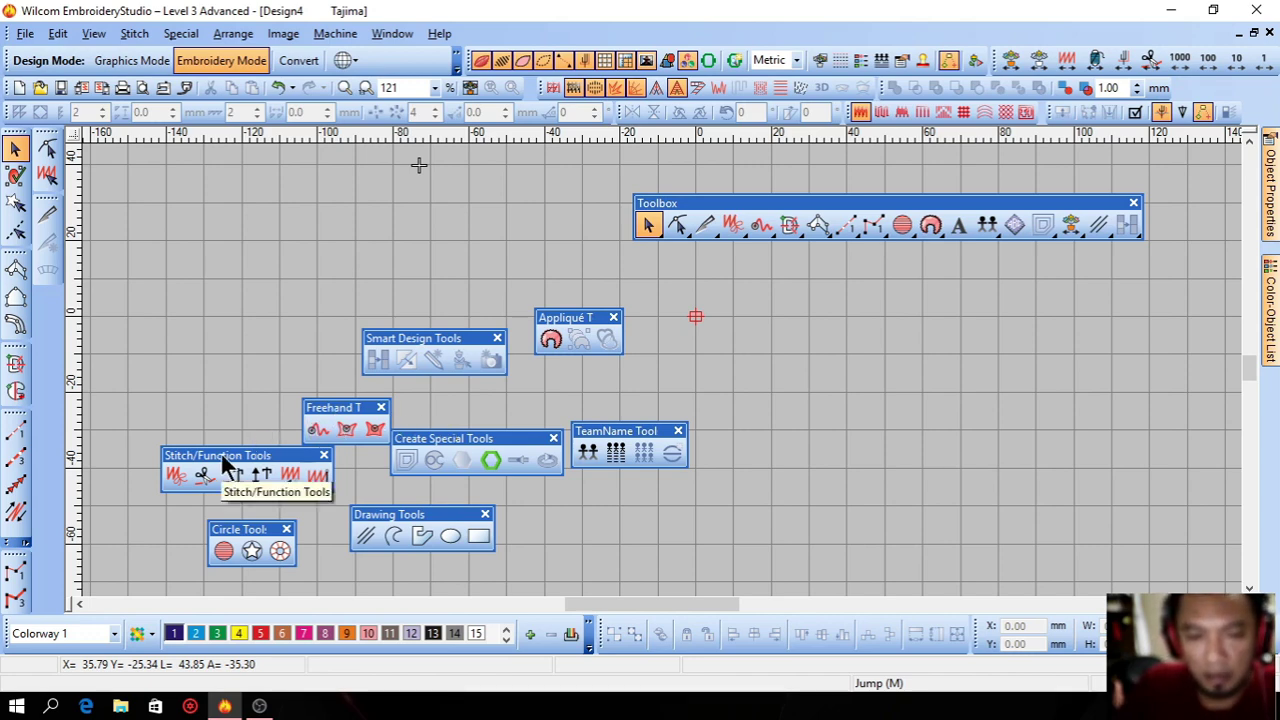
left_click_drag(222, 462, 42, 293)
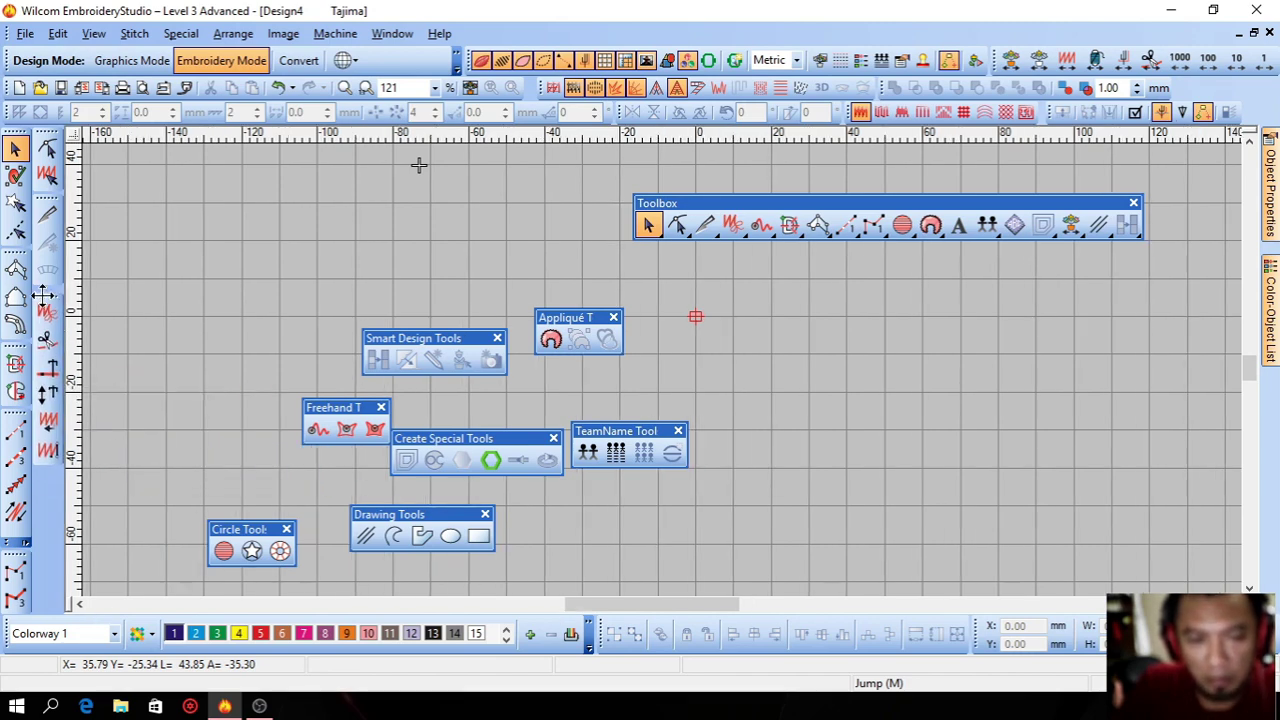
left_click_drag(239, 524, 50, 480)
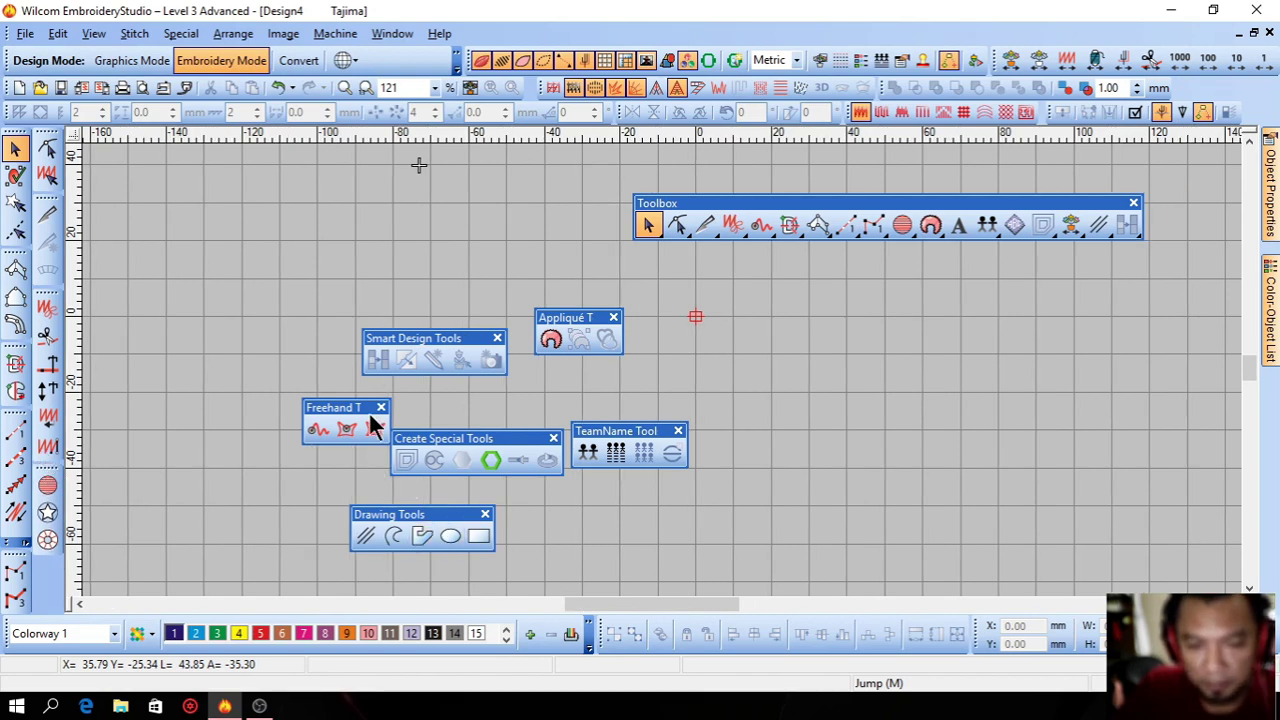
left_click_drag(340, 404, 50, 522)
Dock the Create Special, Smart Design, Drawing and TeamName Tools toolbars in a third column beside the second
left_click_drag(420, 448, 78, 140)
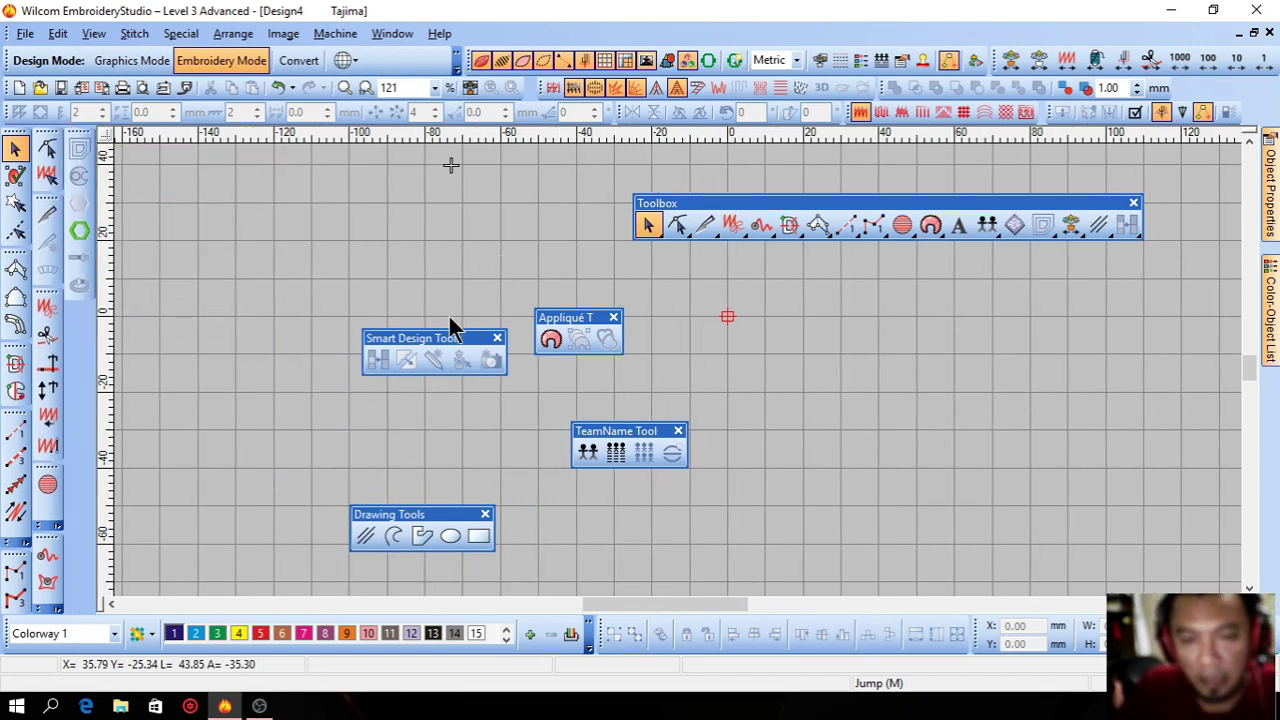
left_click_drag(405, 338, 78, 302)
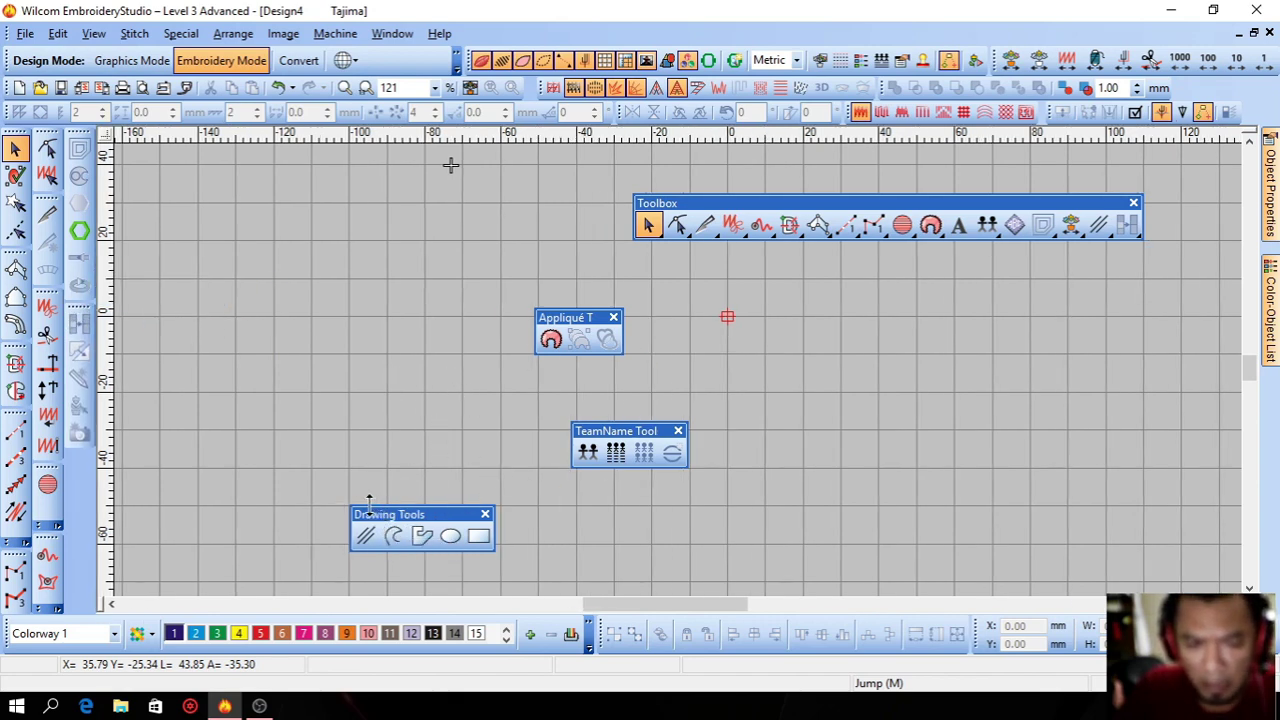
left_click_drag(366, 502, 137, 480)
left_click_drag(386, 484, 350, 380)
left_click_drag(346, 446, 348, 424)
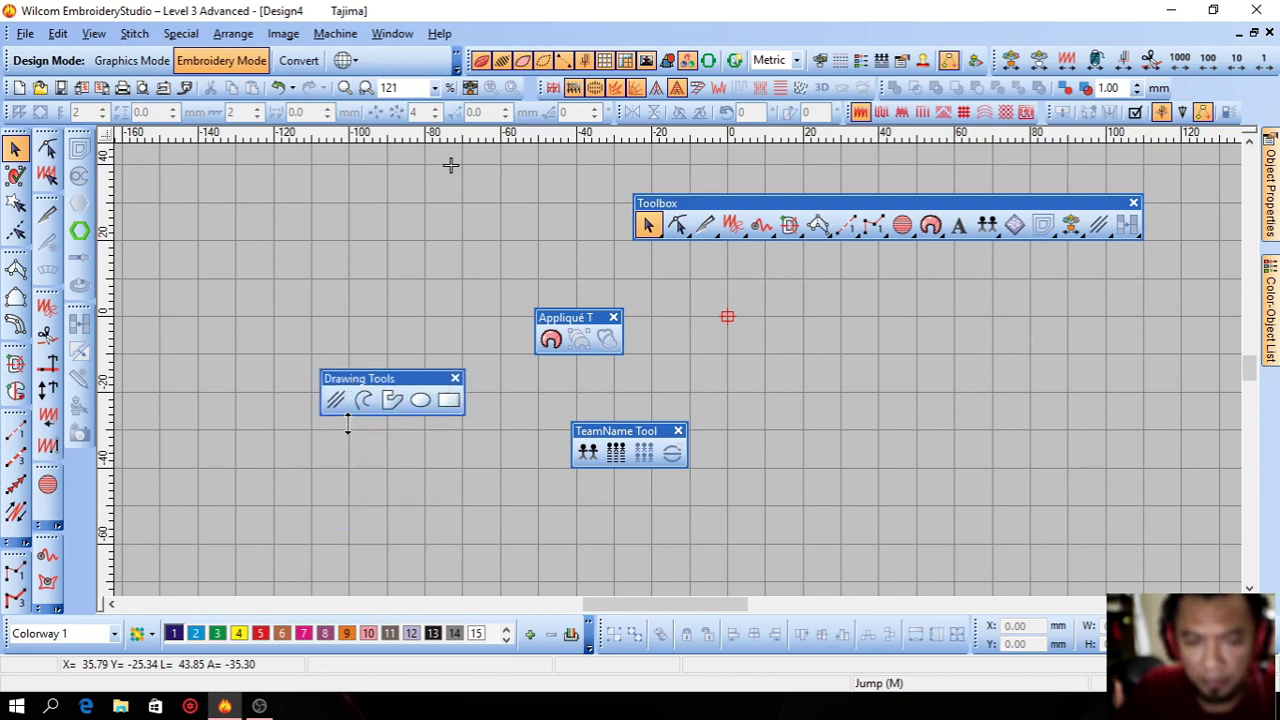
left_click_drag(415, 380, 92, 455)
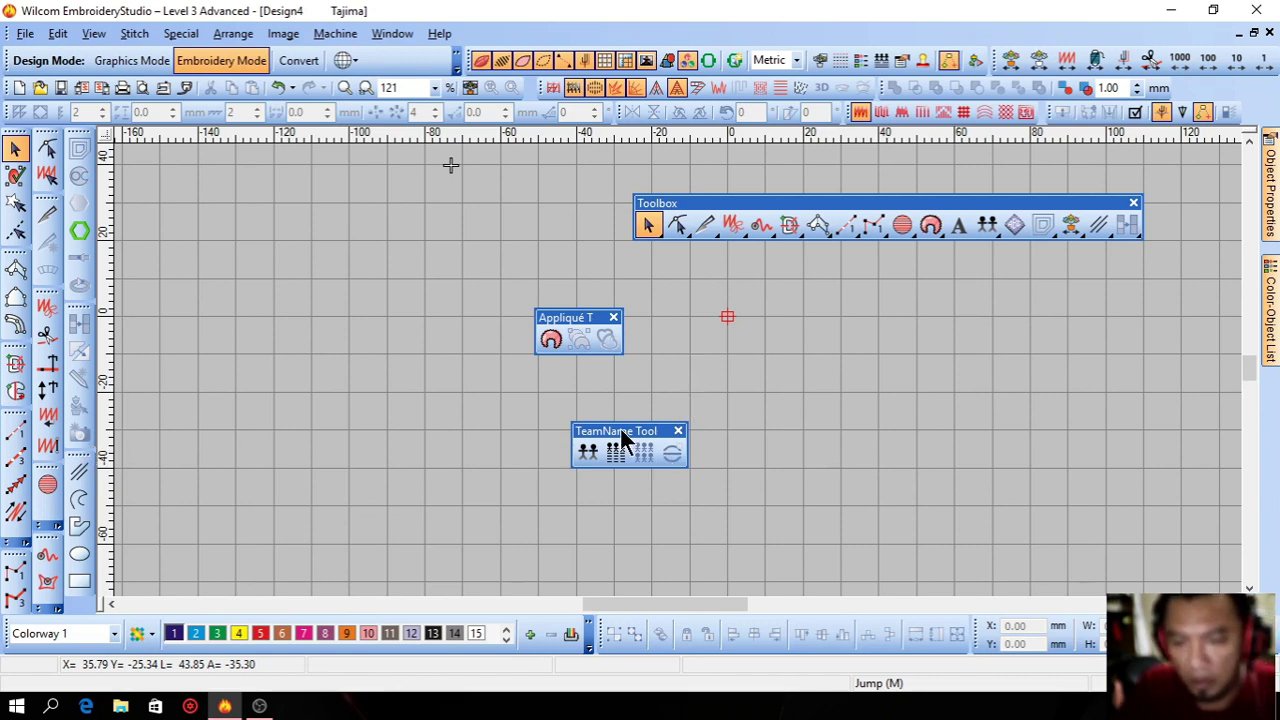
left_click_drag(617, 437, 92, 592)
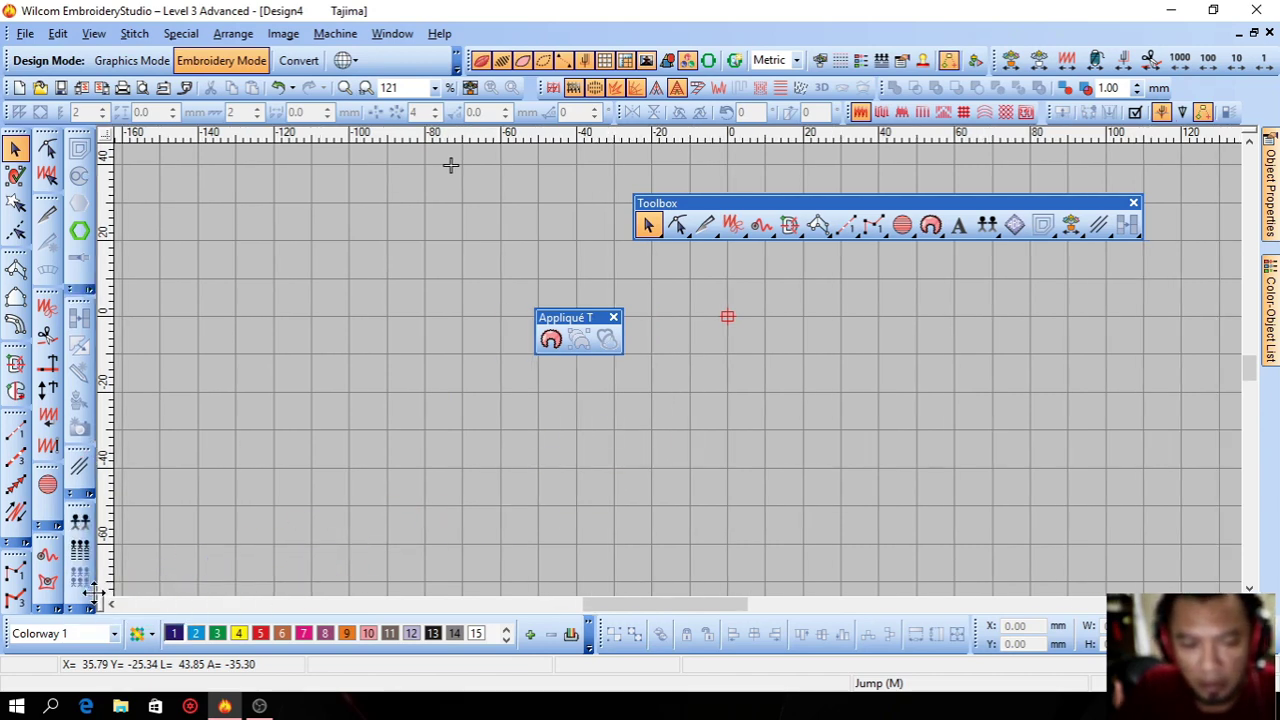
Dock the Appliqué Tools toolbar in a fourth column and move the floating Toolbox near the docked toolbars
left_click_drag(576, 318, 108, 142)
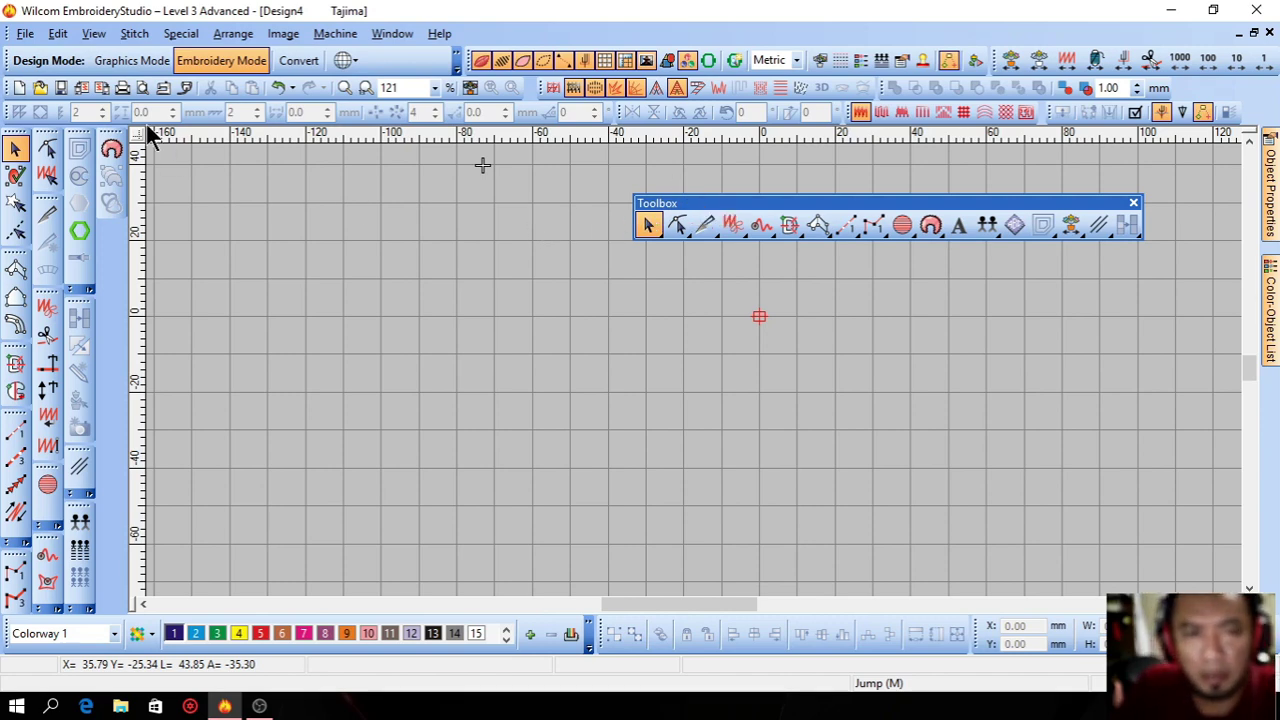
left_click_drag(667, 203, 253, 197)
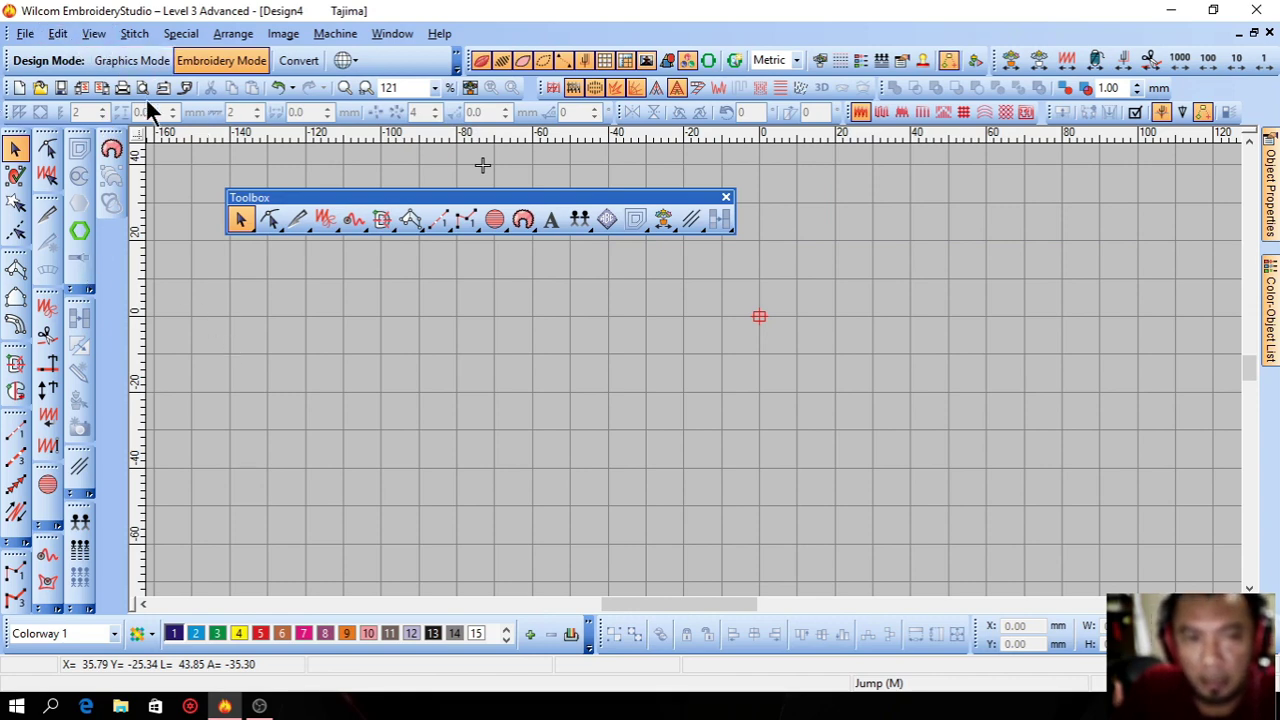
Review which toolbars and toolbox flyouts are enabled for display
left_click(93, 34)
mouse_move(134, 33)
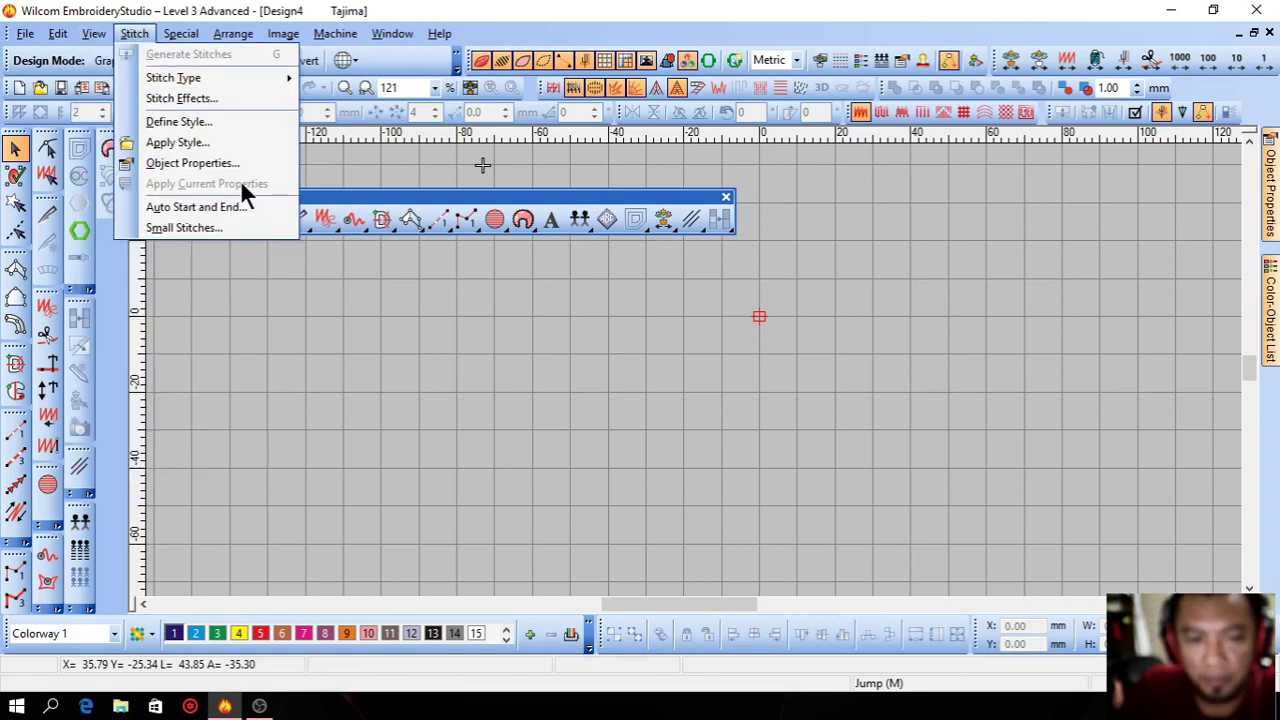
mouse_move(93, 33)
mouse_move(142, 442)
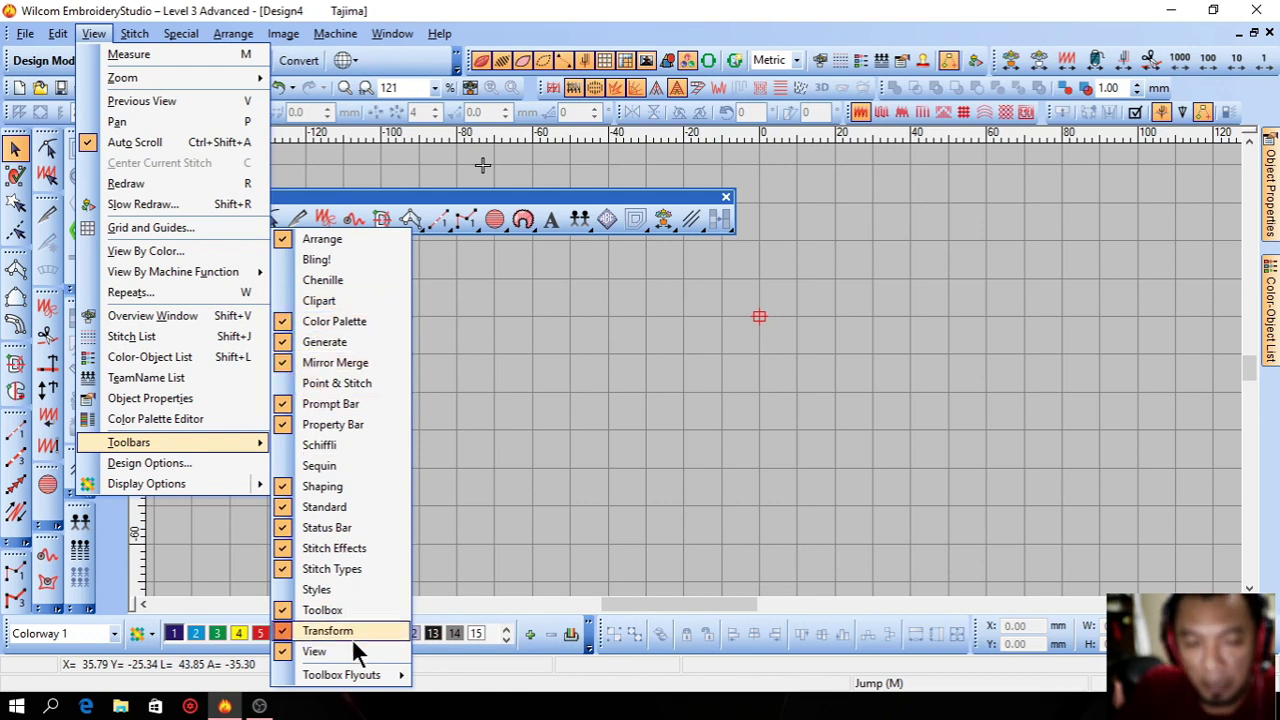
mouse_move(352, 675)
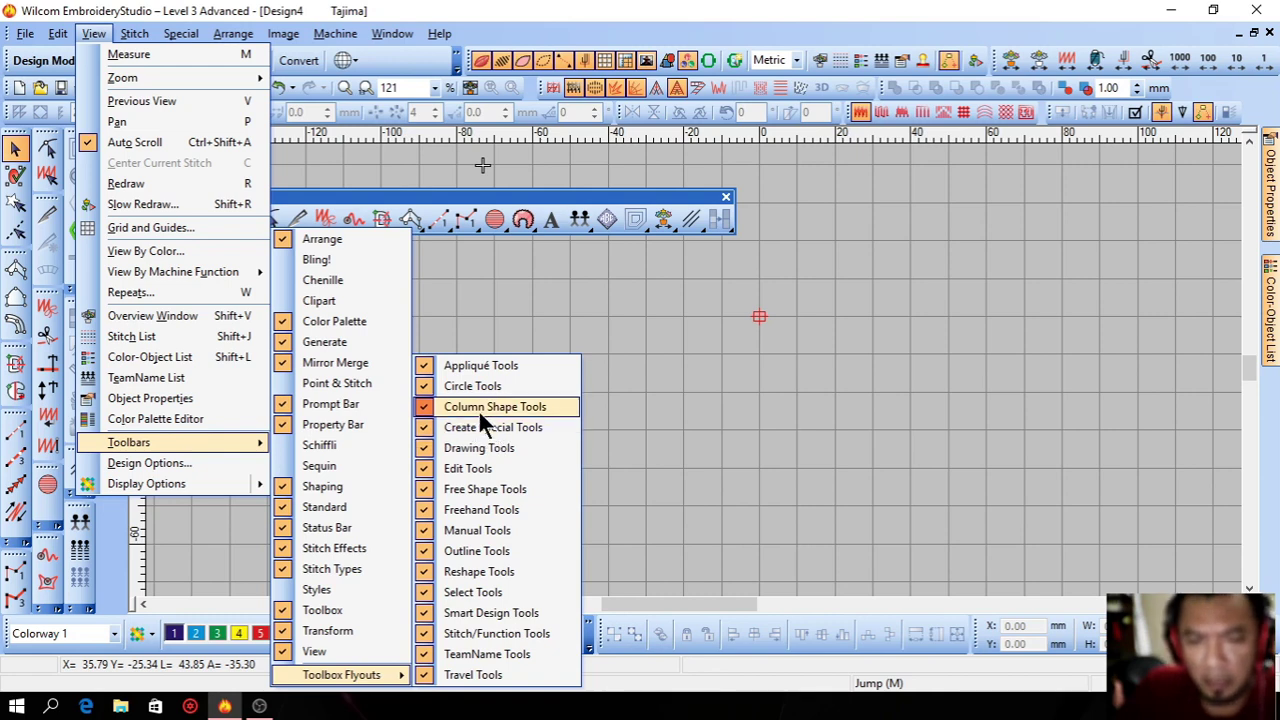
left_click(470, 325)
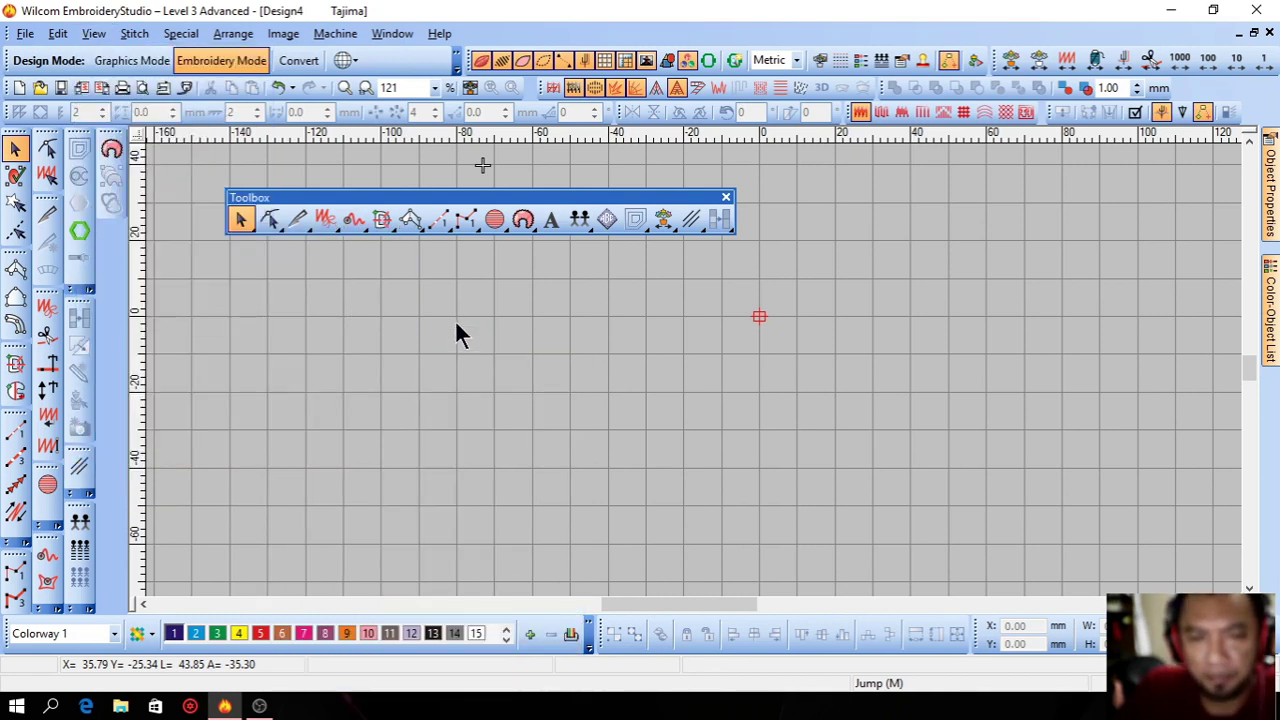
Move the floating Toolbox over the design area, inspect its Reshape flyout, and close the Toolbox
left_click_drag(235, 197, 293, 190)
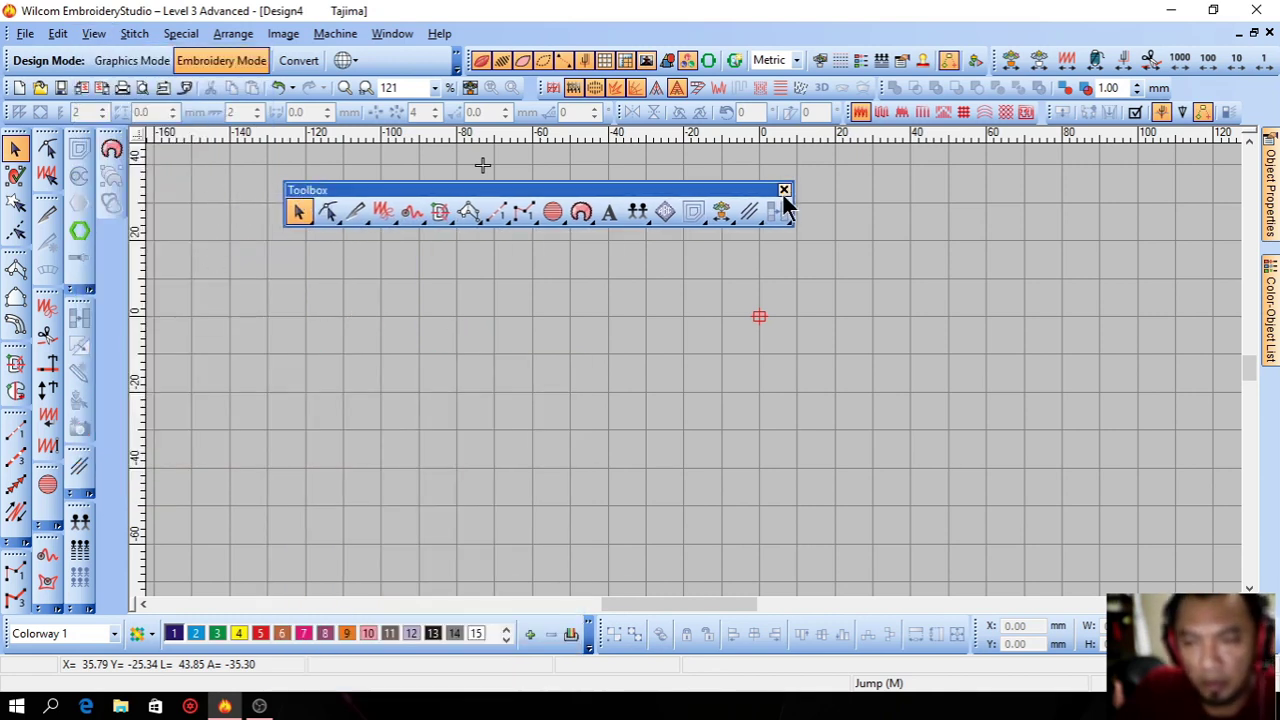
left_click_drag(645, 190, 757, 272)
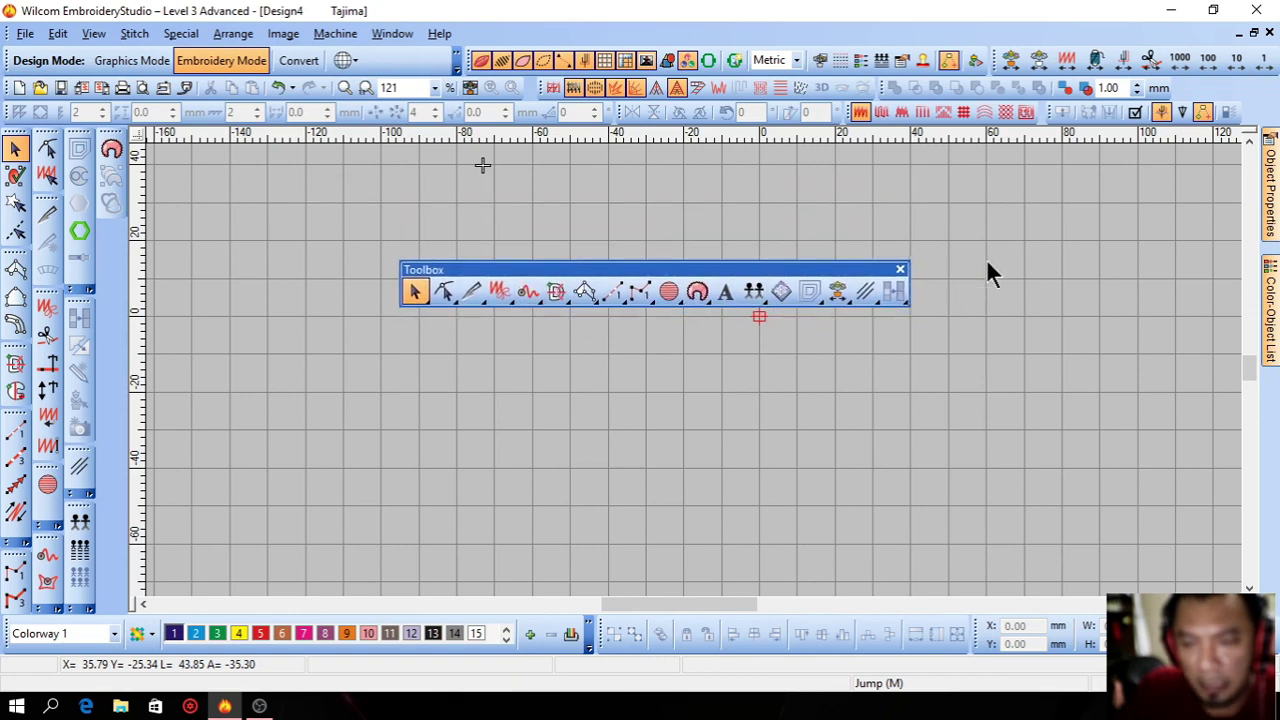
left_click(457, 304)
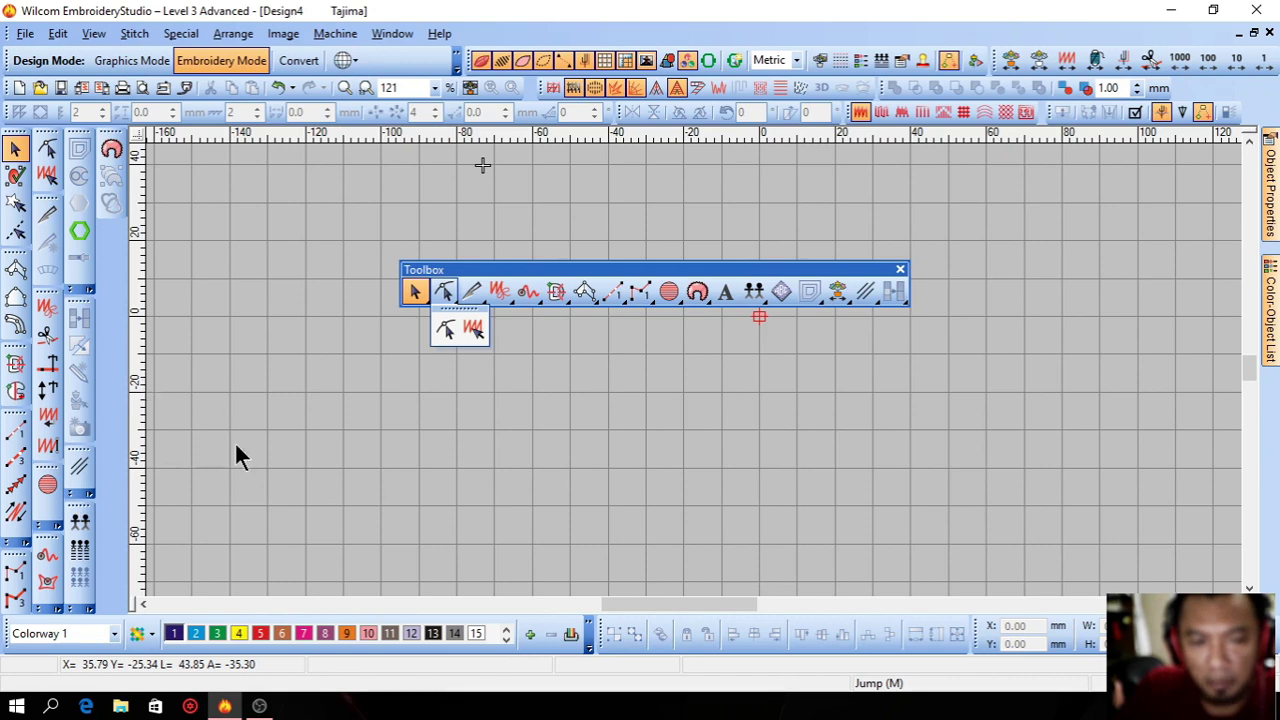
left_click(781, 291)
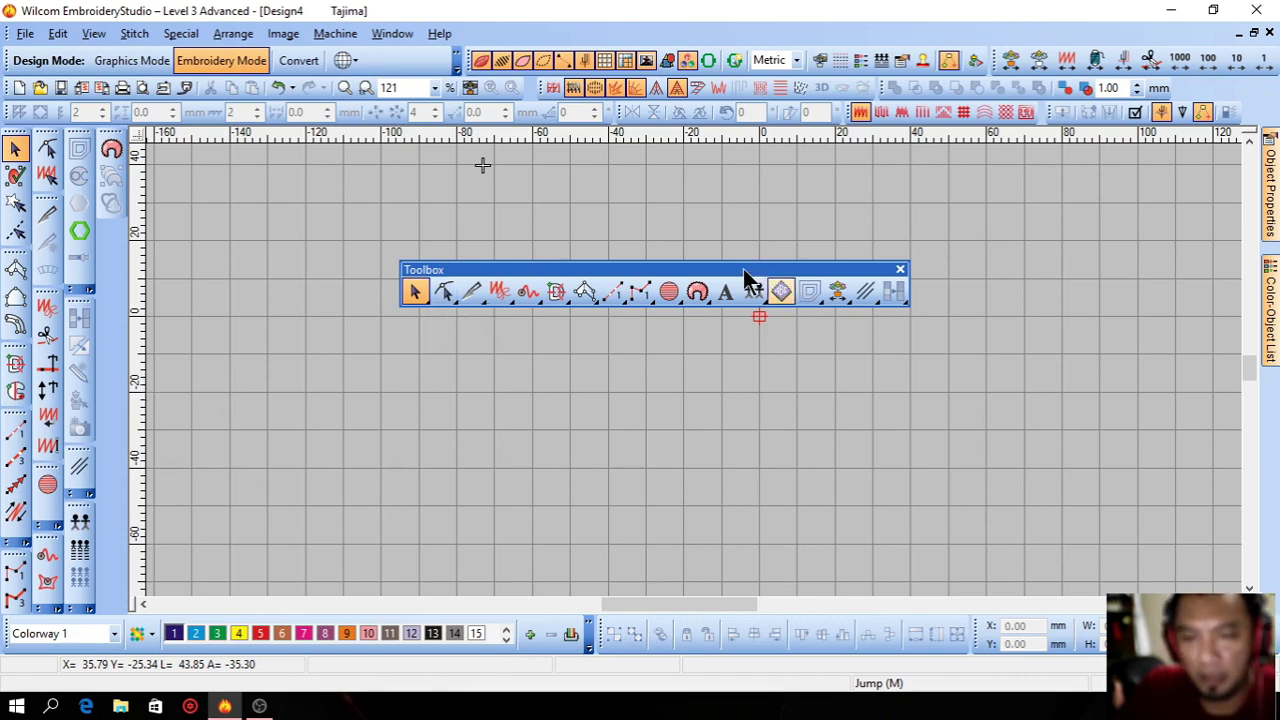
left_click(900, 269)
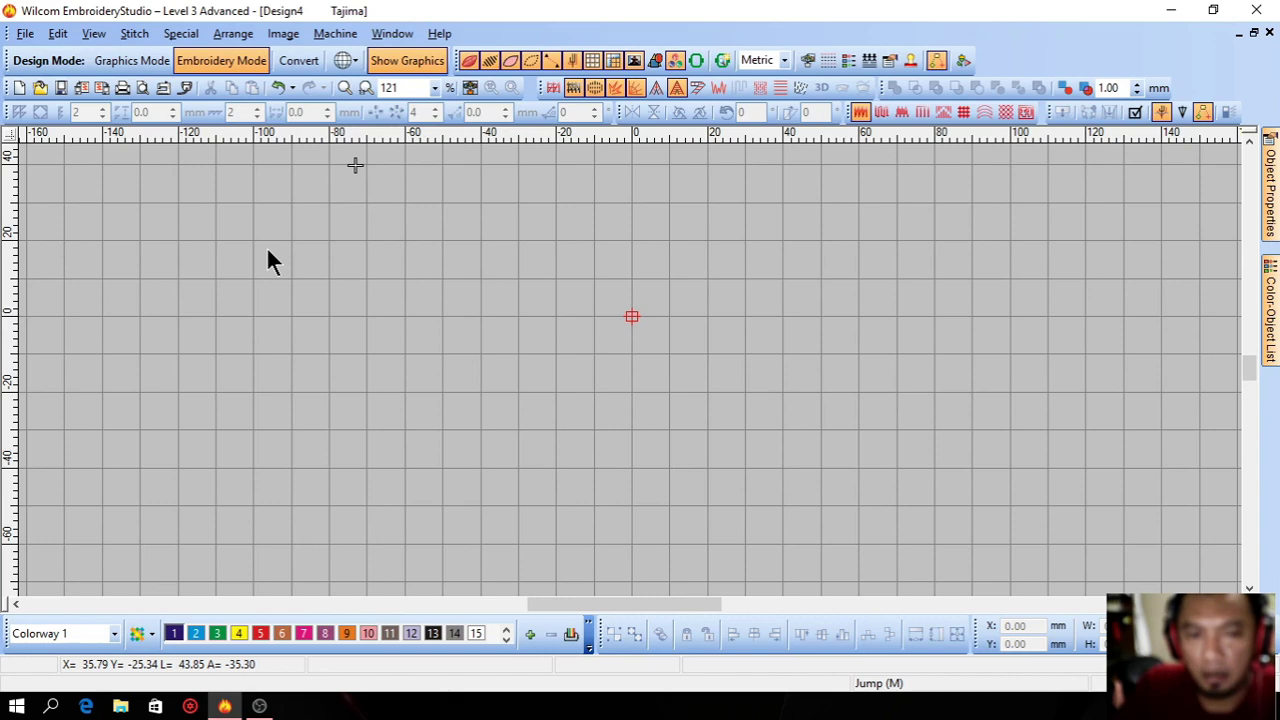
Show the Toolbox toolbar again and place it in the upper-left corner of the design area
left_click(24, 34)
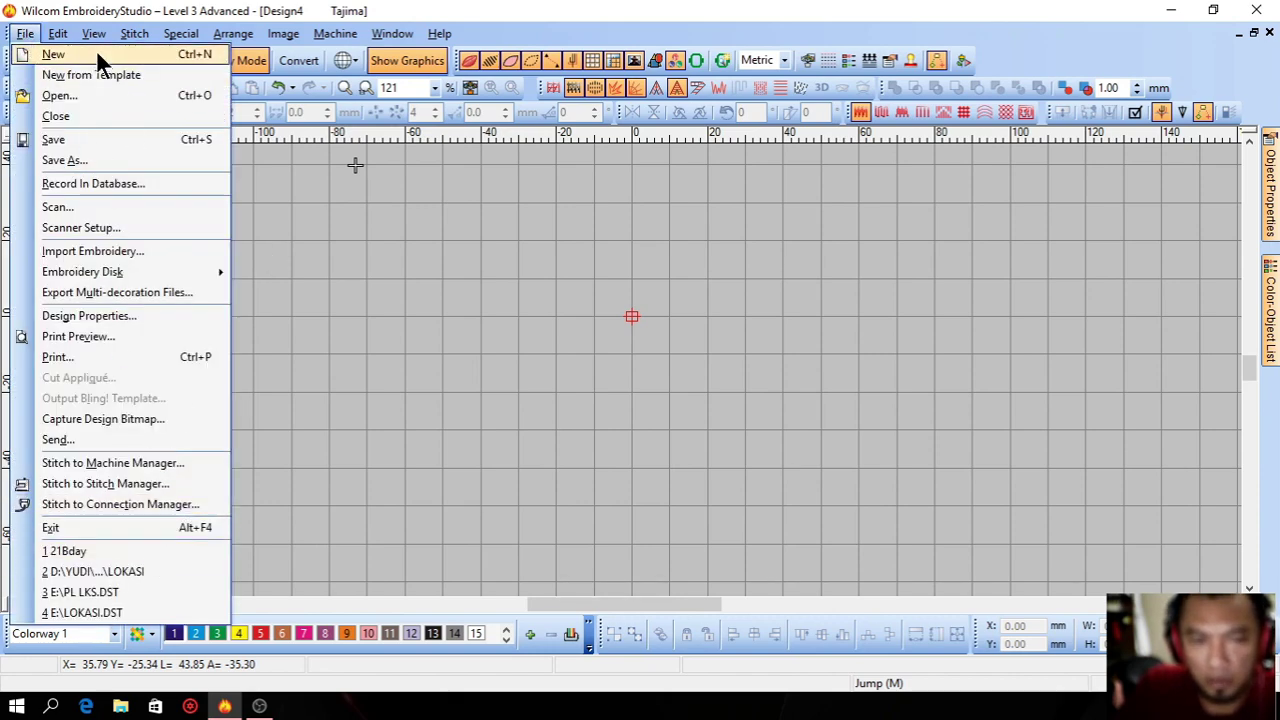
mouse_move(210, 445)
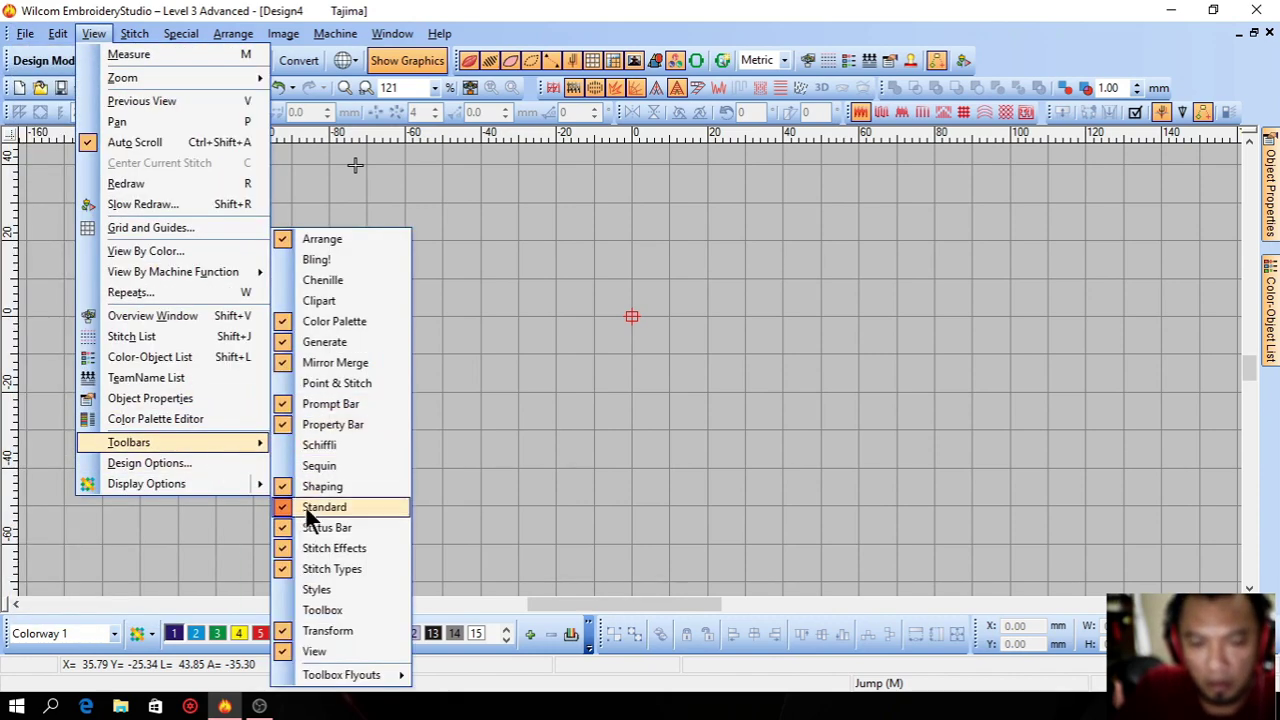
left_click(320, 605)
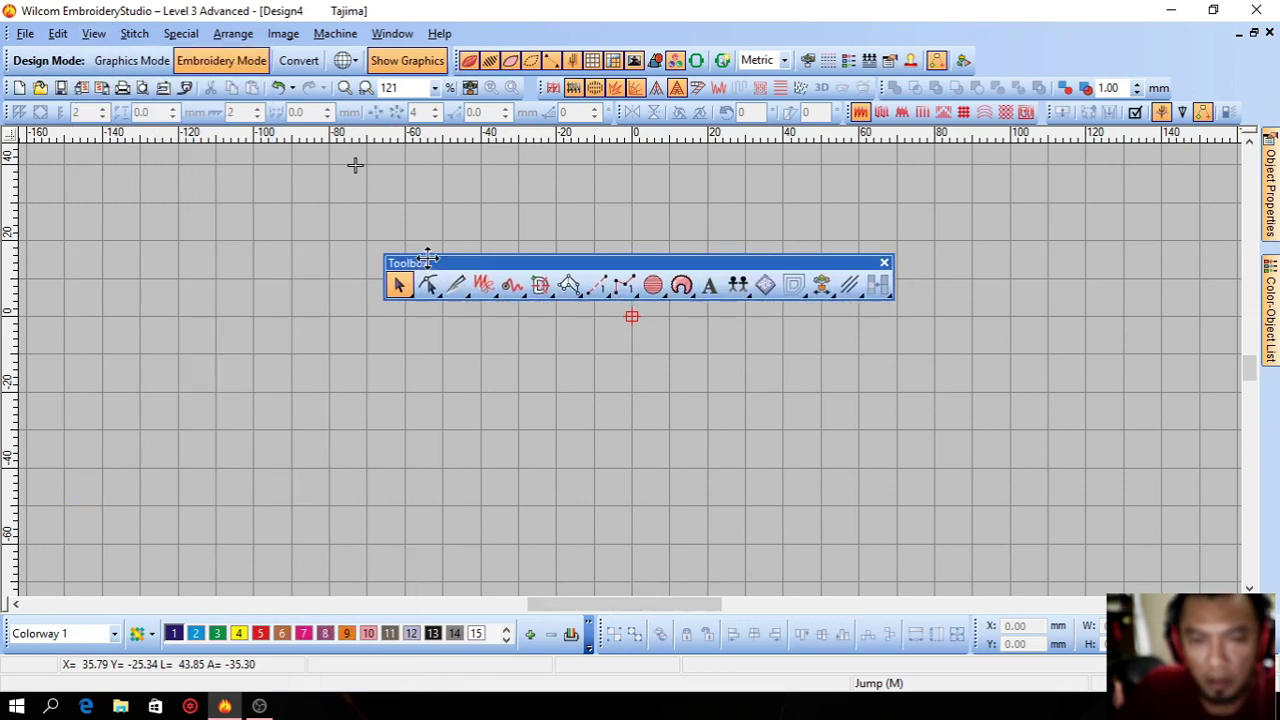
left_click_drag(423, 262, 91, 150)
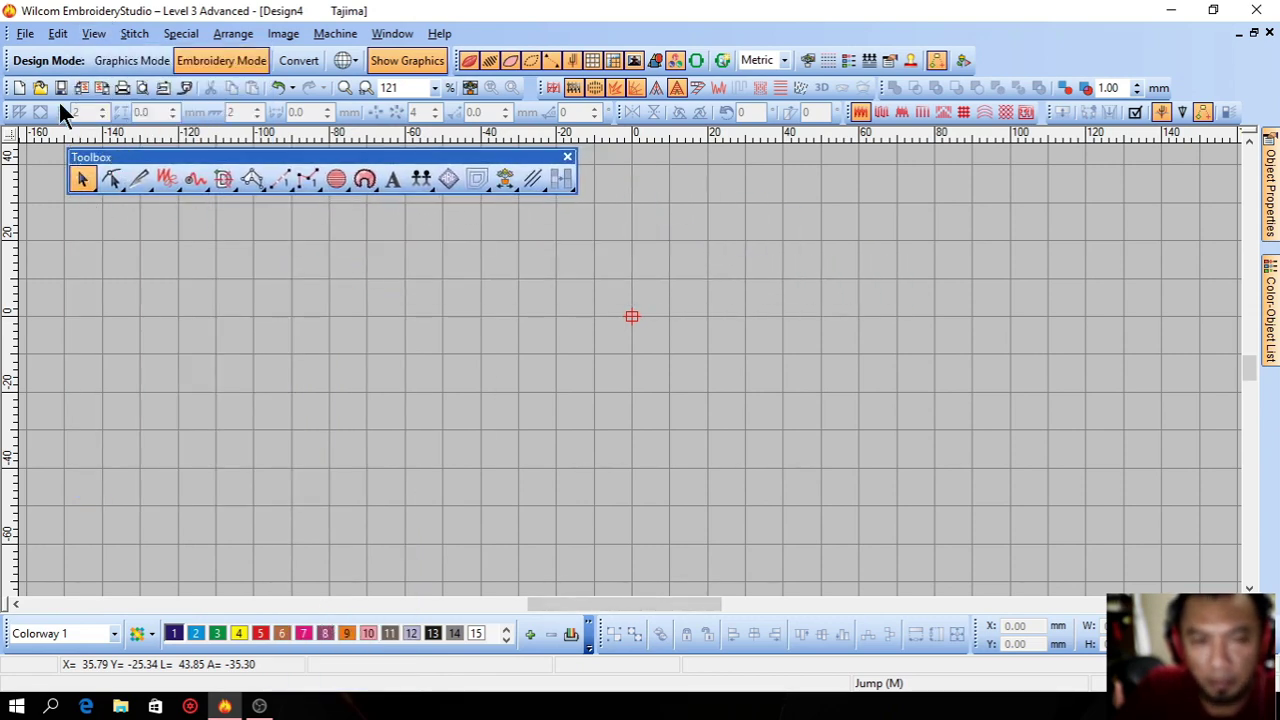
Show the Select Tools flyout toolbar and shift the floating Toolbox away from the docked tools
left_click(27, 35)
mouse_move(100, 36)
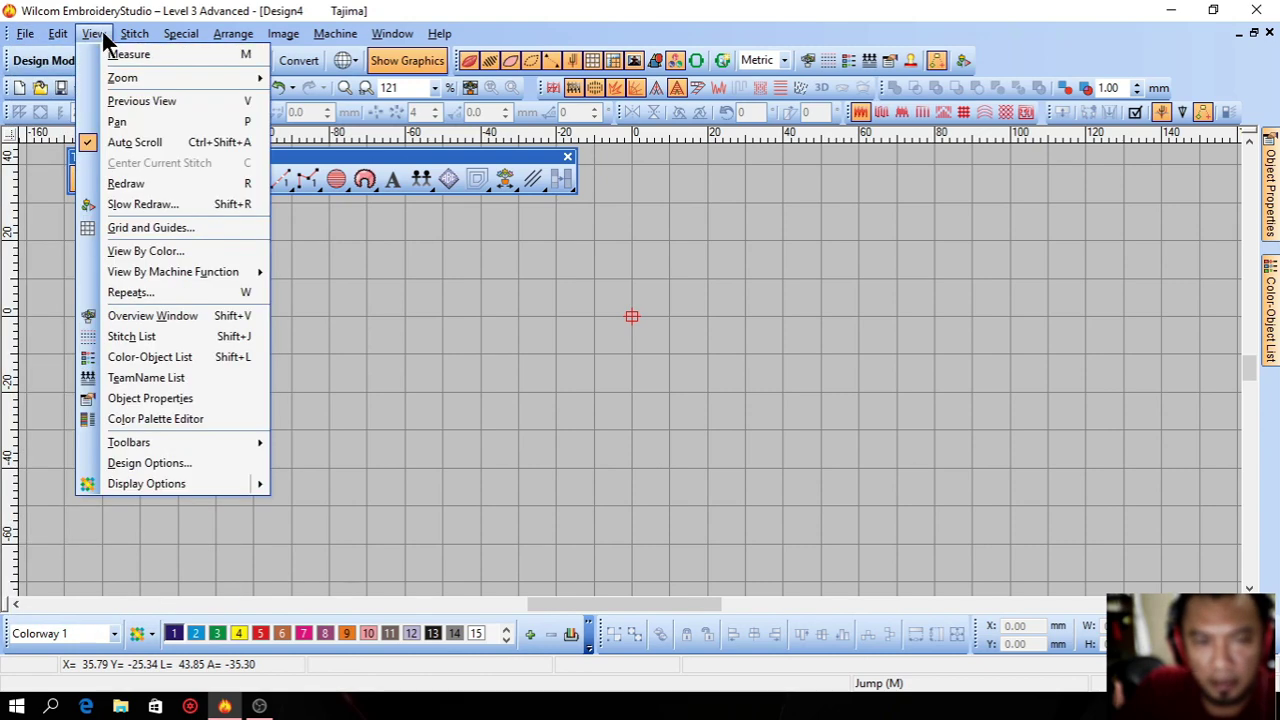
mouse_move(222, 440)
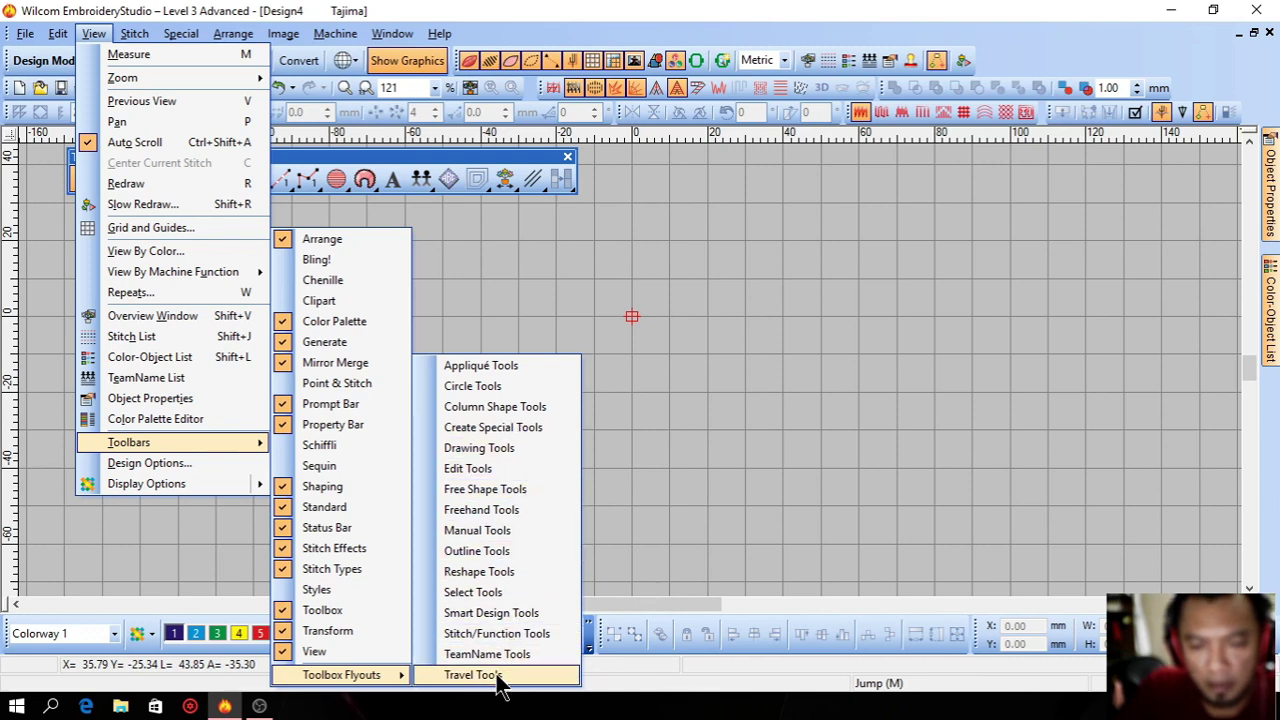
left_click(495, 591)
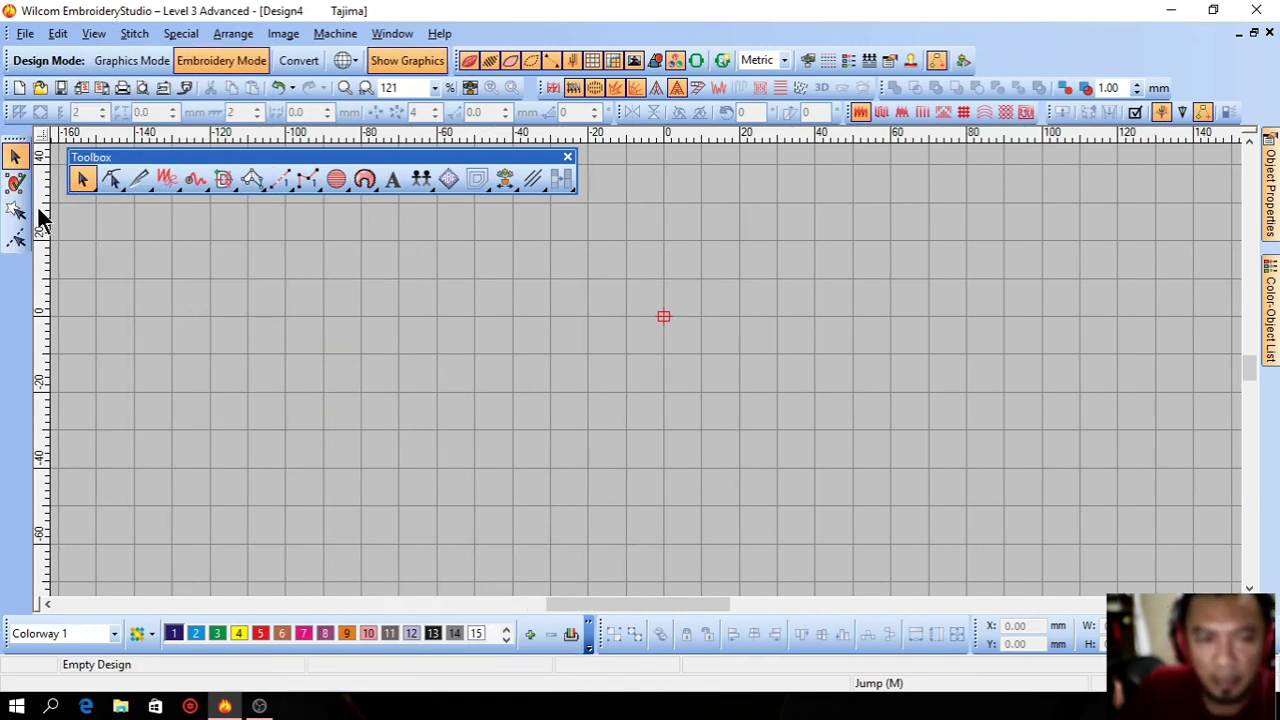
left_click_drag(182, 157, 262, 157)
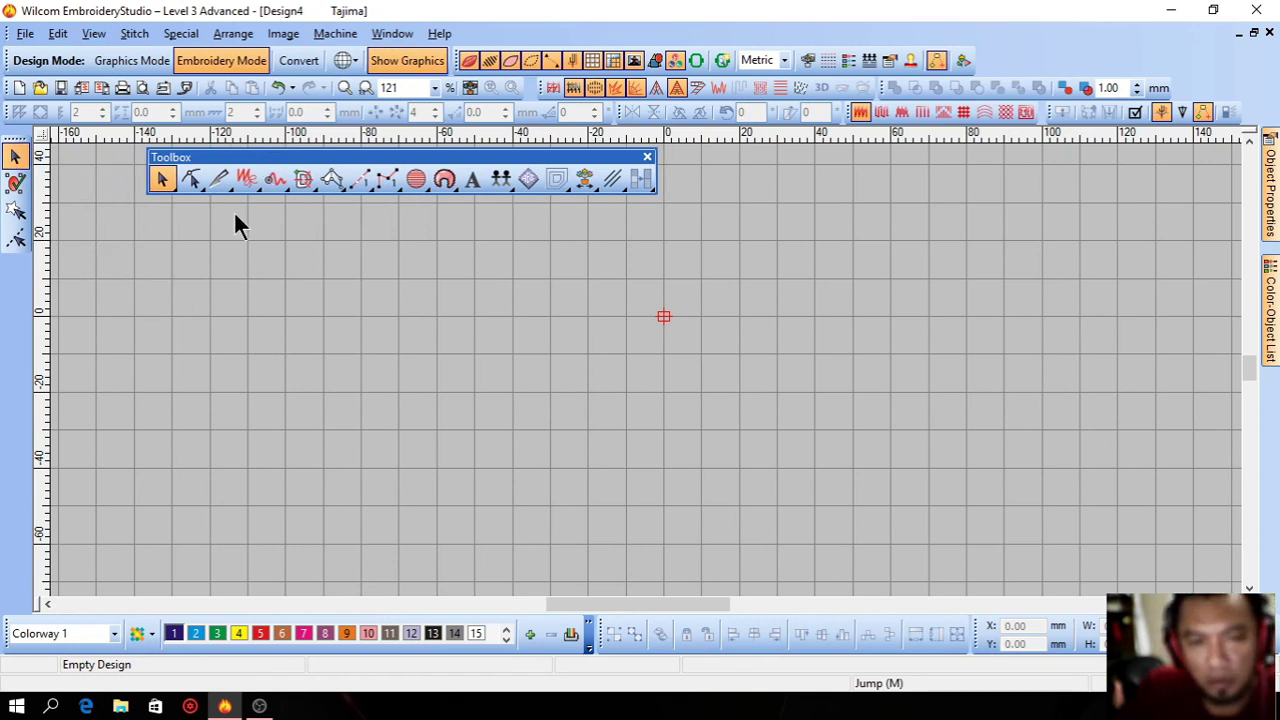
Digitize a four-point satin shape with Input A in the empty design, making its first side about 40 mm long
left_click(331, 178)
left_click(340, 384)
left_click(463, 293)
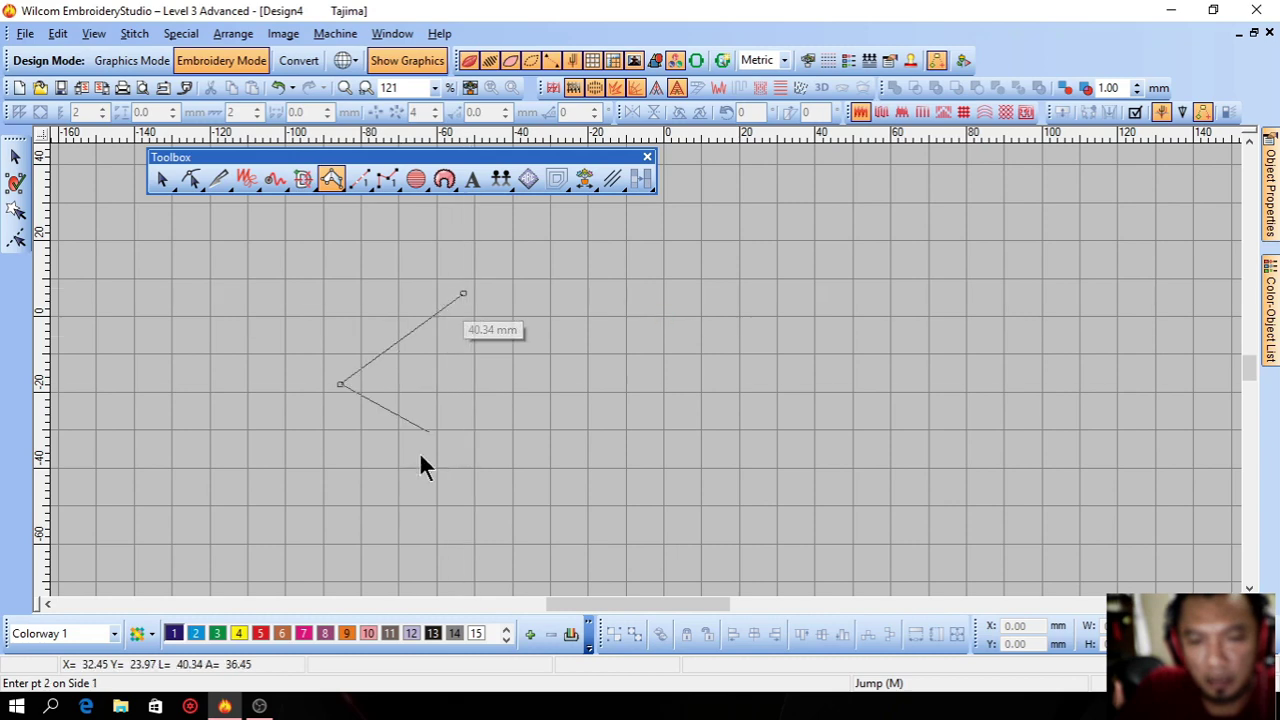
left_click(403, 517)
left_click(549, 381)
key("Return")
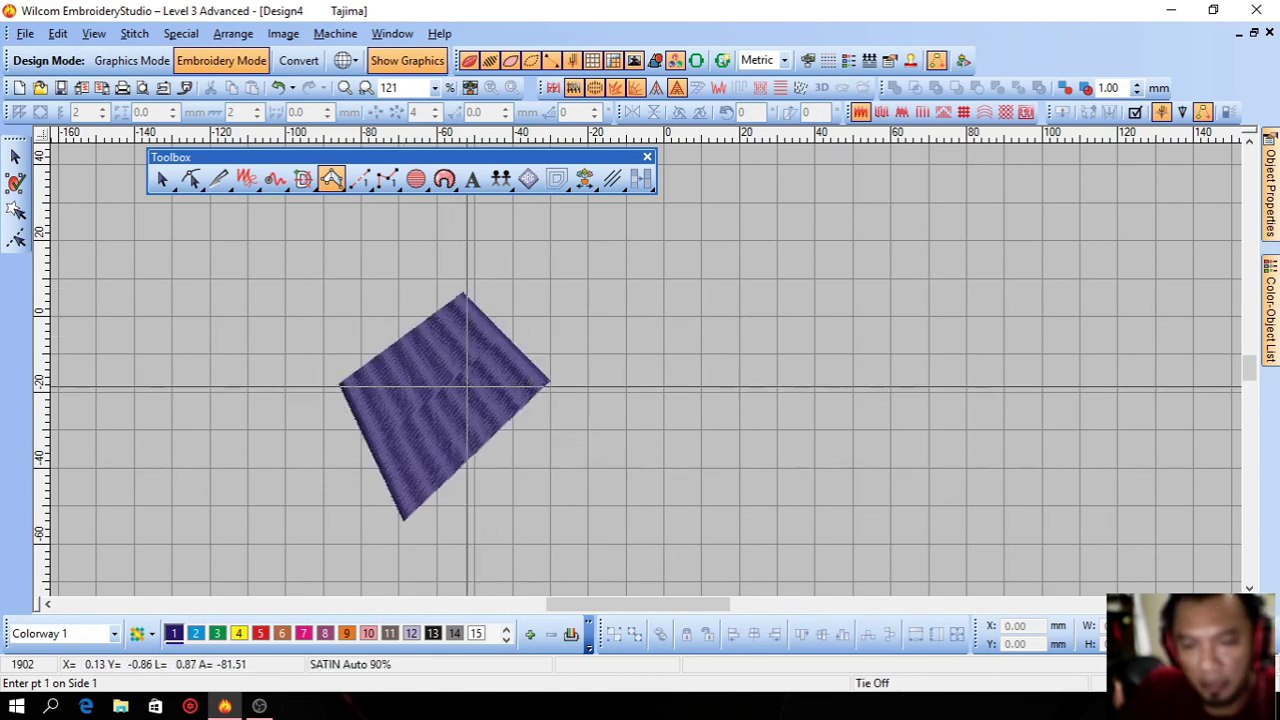
left_click(188, 298)
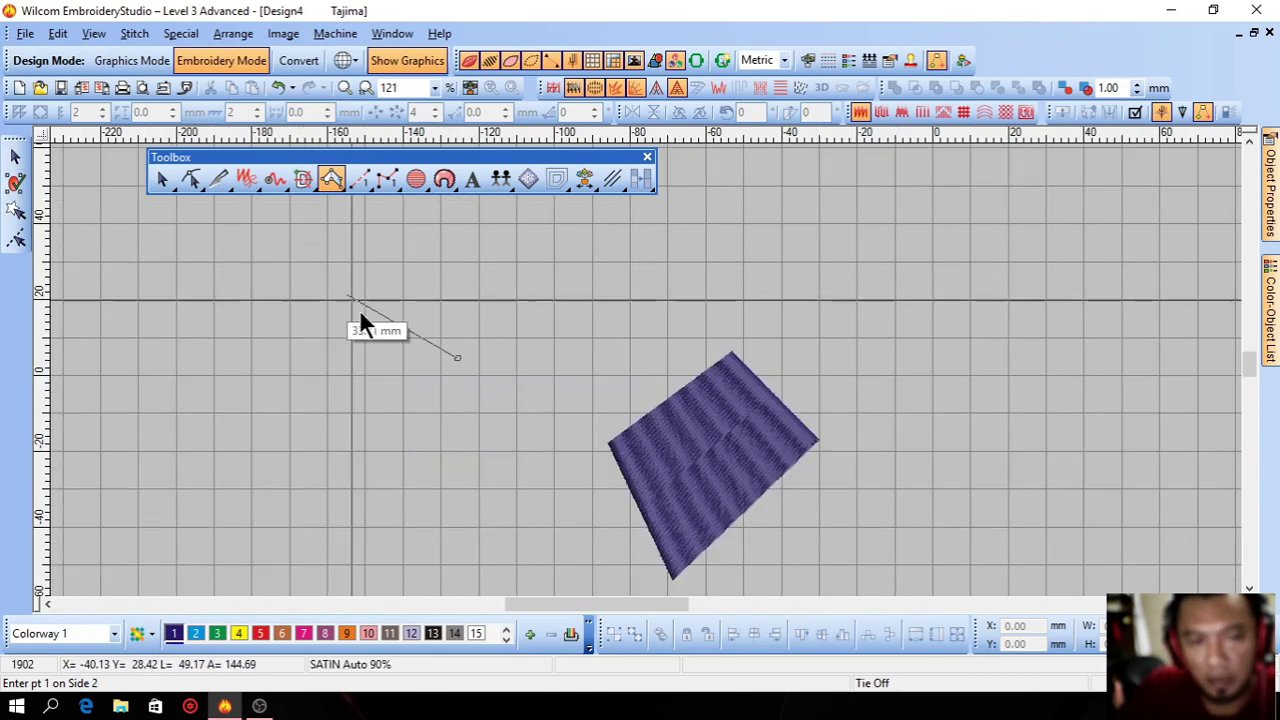
key("Return")
Select the satin shape with the Select Object tool, switch it to rotation handles, and deselect it
left_click(14, 157)
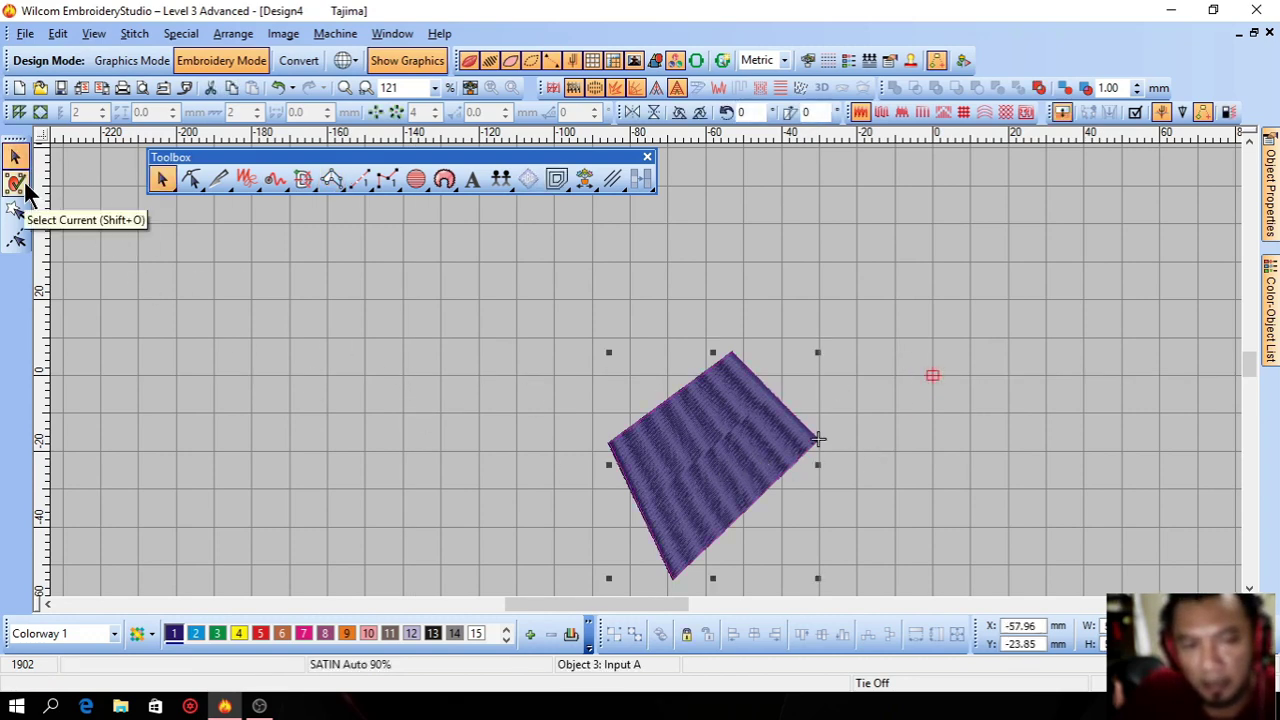
left_click(668, 470)
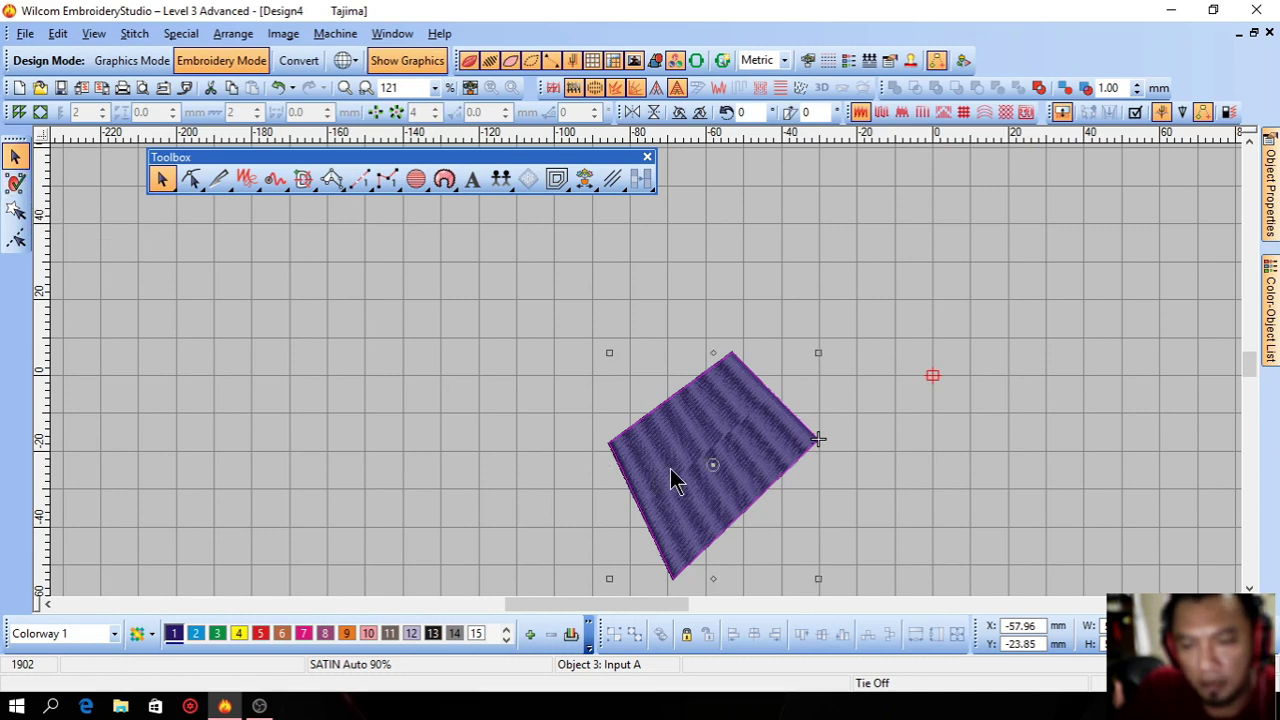
left_click(665, 370)
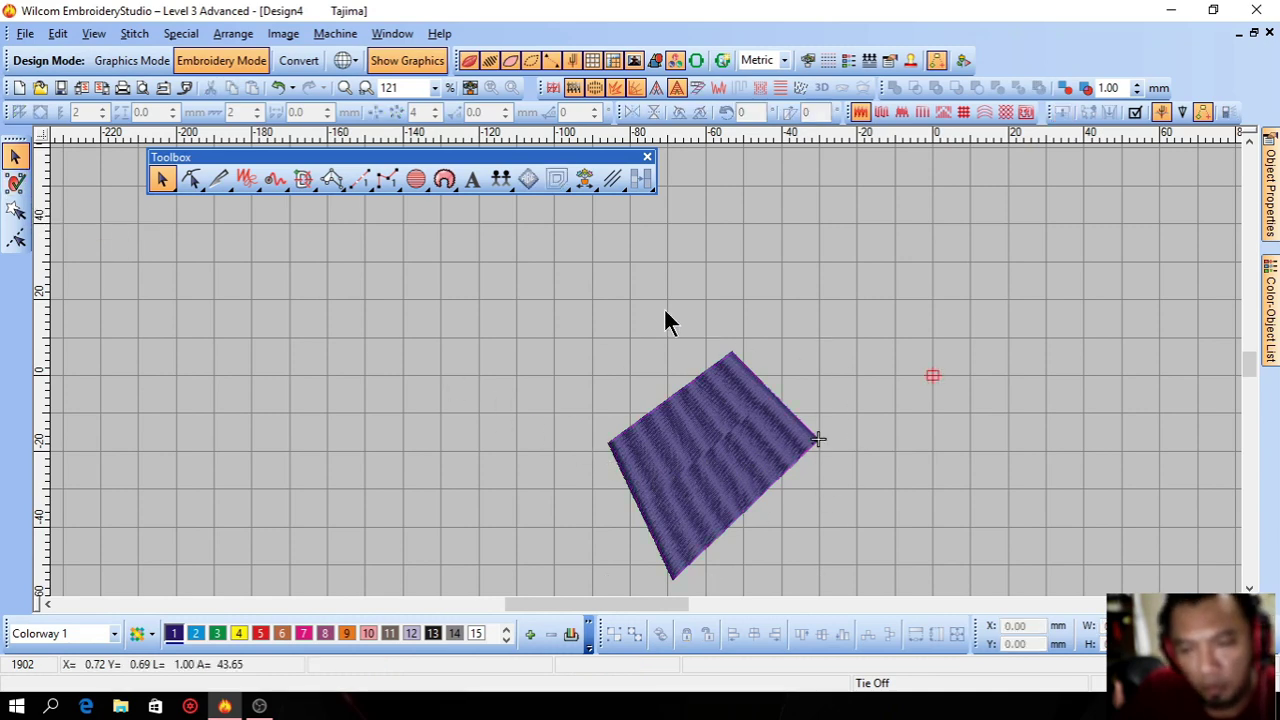
Select the satin shape by enclosing it in a polygon lasso and move it to about X -126, Y -19 mm
left_click(15, 209)
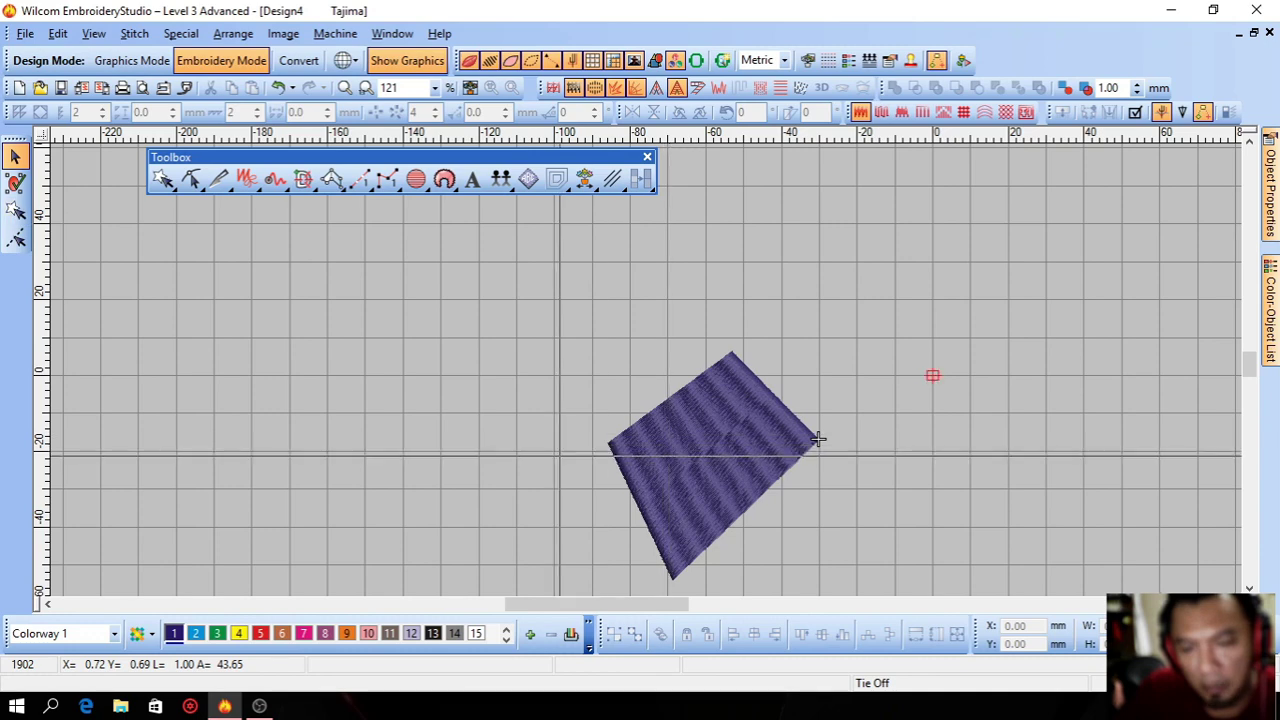
left_click(559, 457)
left_click(629, 368)
left_click(812, 314)
left_click(903, 440)
left_click(857, 533)
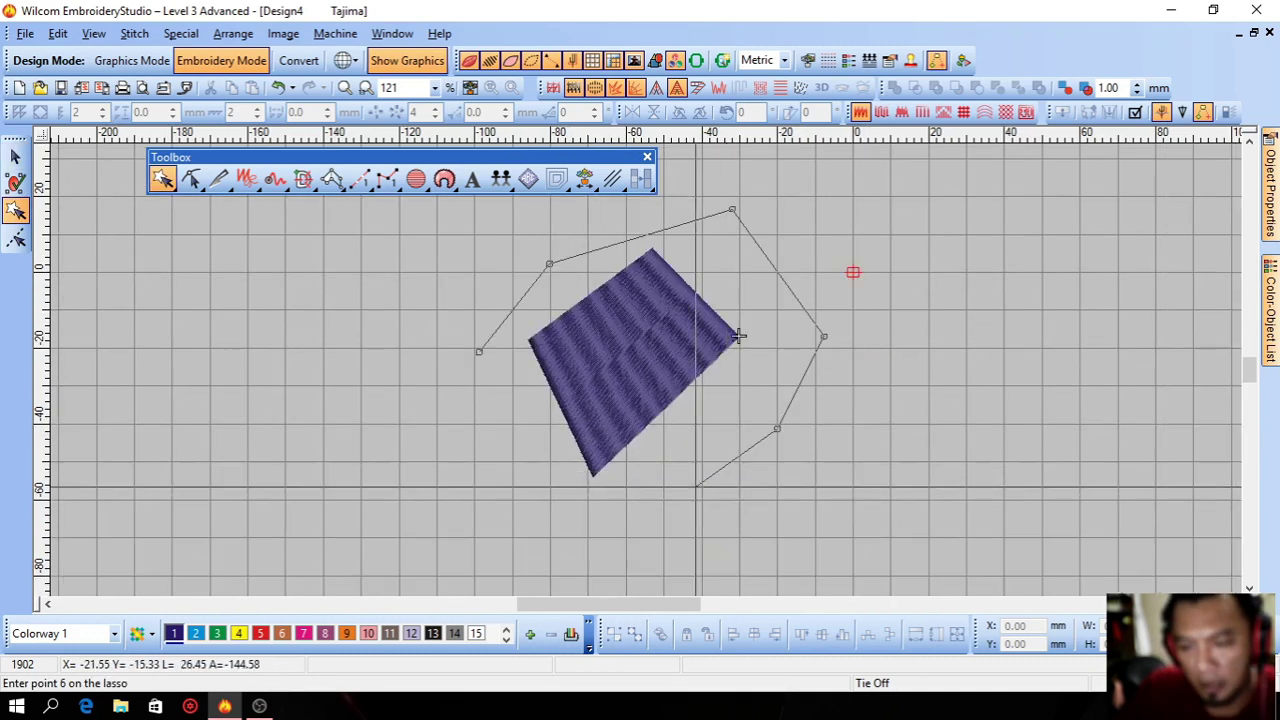
left_click(696, 487)
left_click(610, 491)
left_click(533, 491)
left_click(489, 459)
left_click(479, 441)
left_click(475, 373)
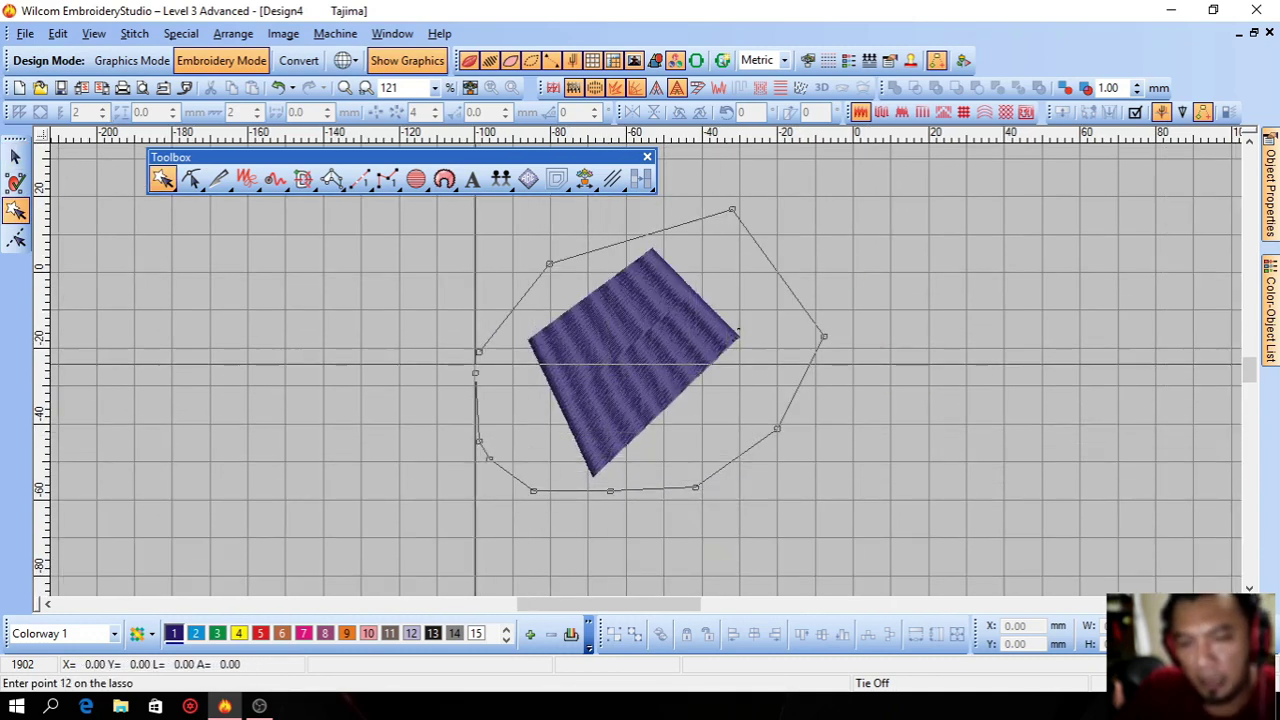
left_click(476, 358)
key("Return")
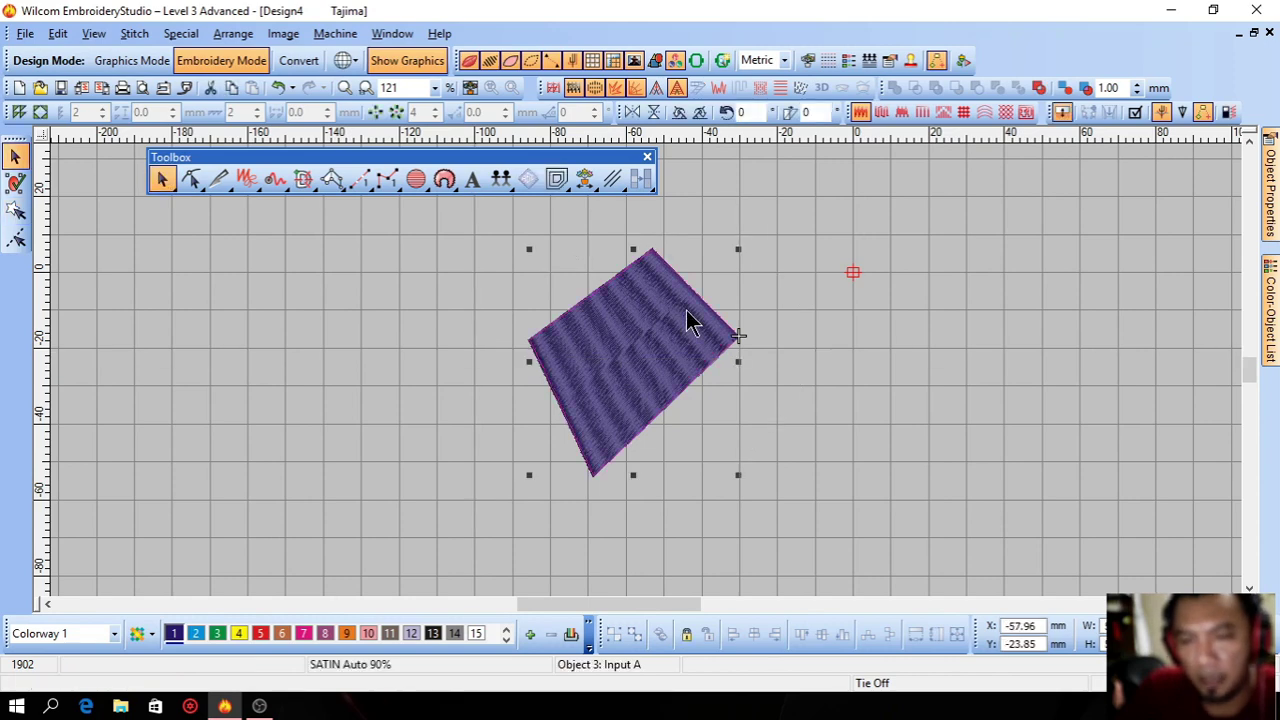
mouse_move(686, 312)
left_mouse_down()
mouse_move(895, 282)
mouse_move(897, 294)
mouse_move(569, 378)
left_mouse_up()
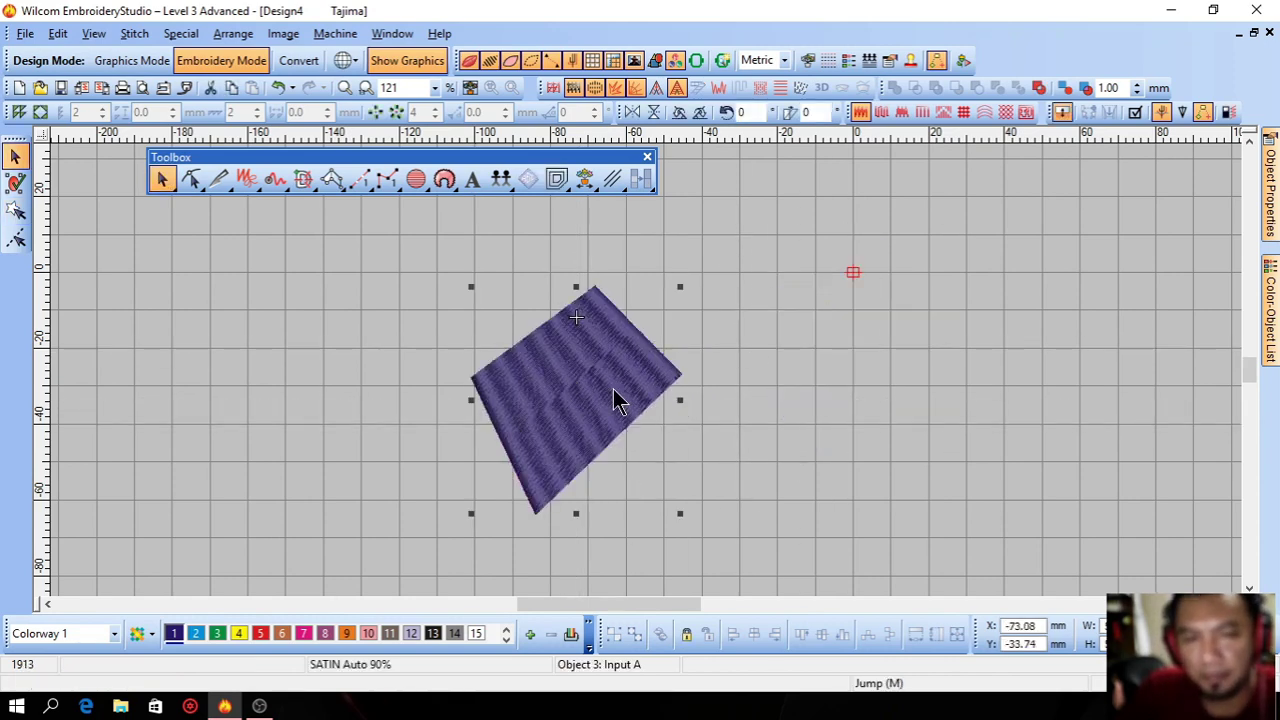
left_click_drag(600, 397, 345, 332)
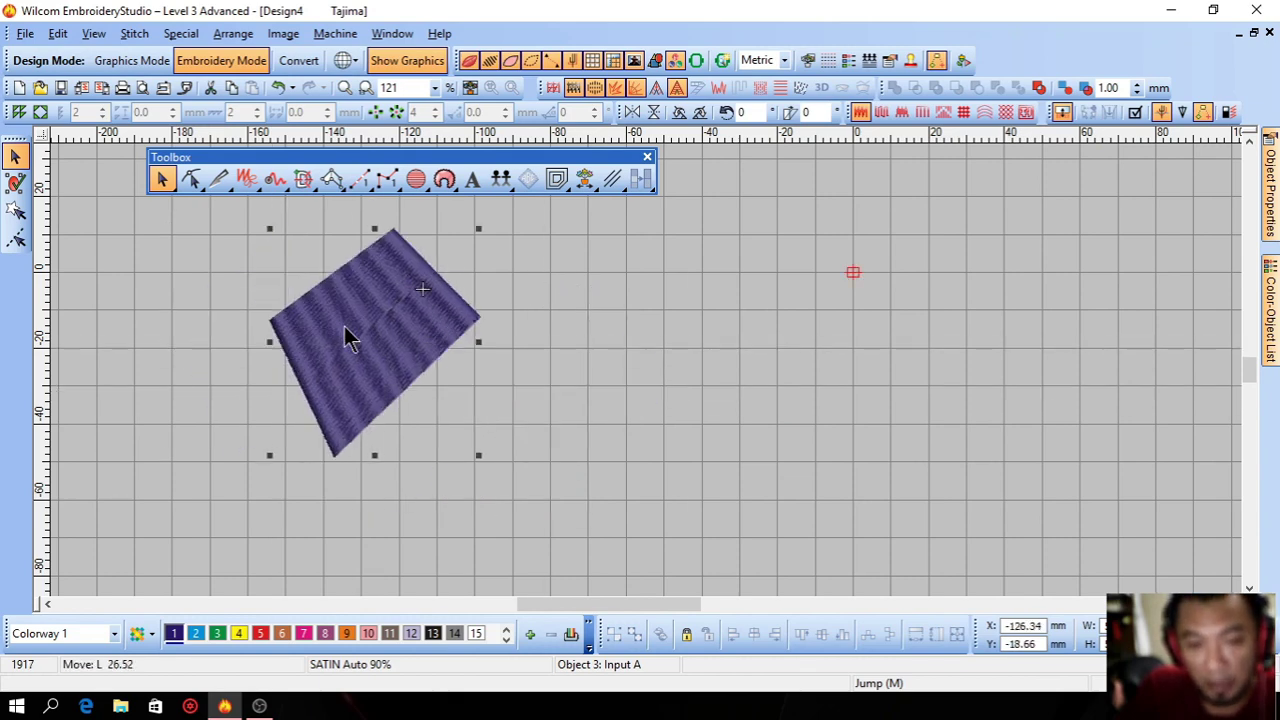
left_click(18, 250)
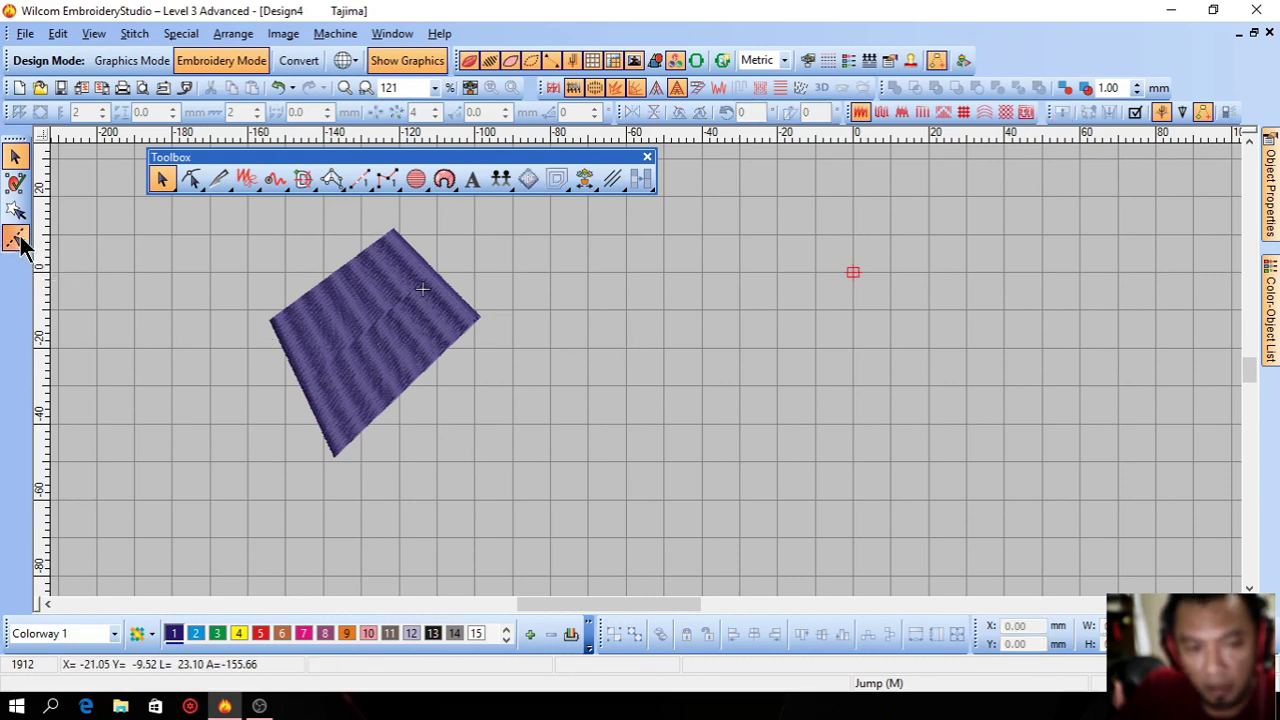
left_click(205, 340)
key("Escape")
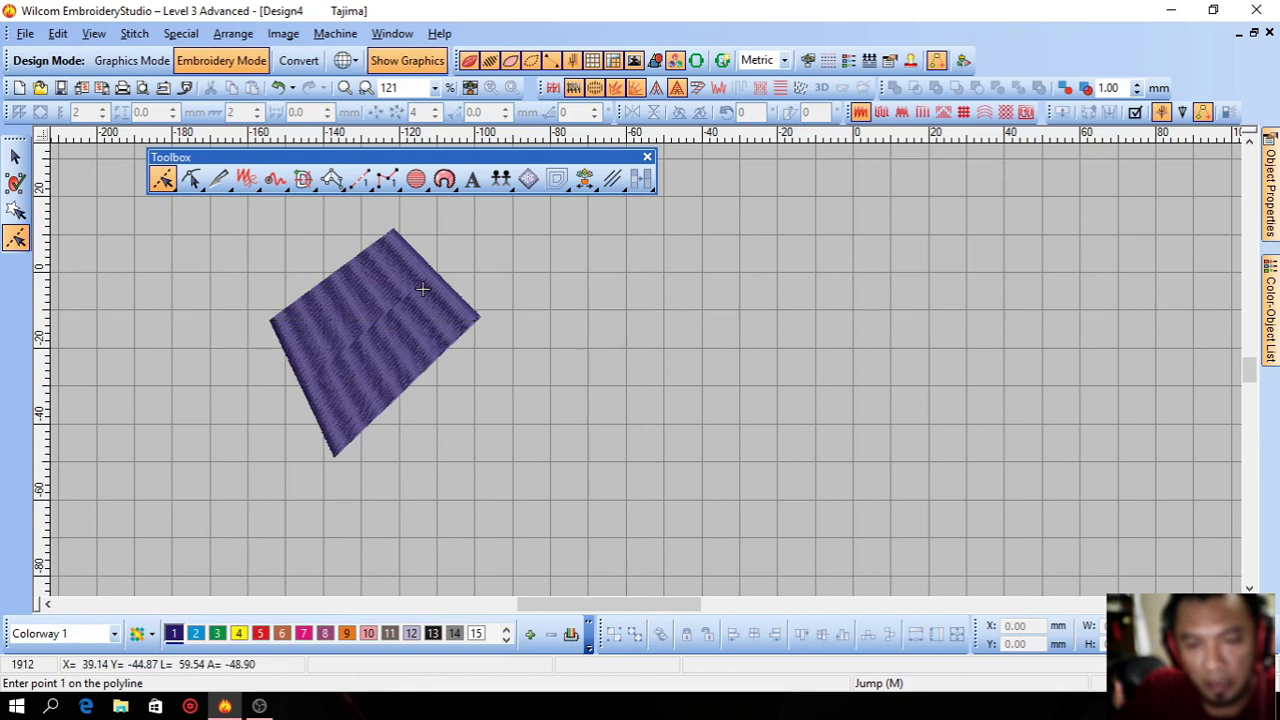
Select the satin shape with the Select Object tool and delete it from the design
left_click(15, 157)
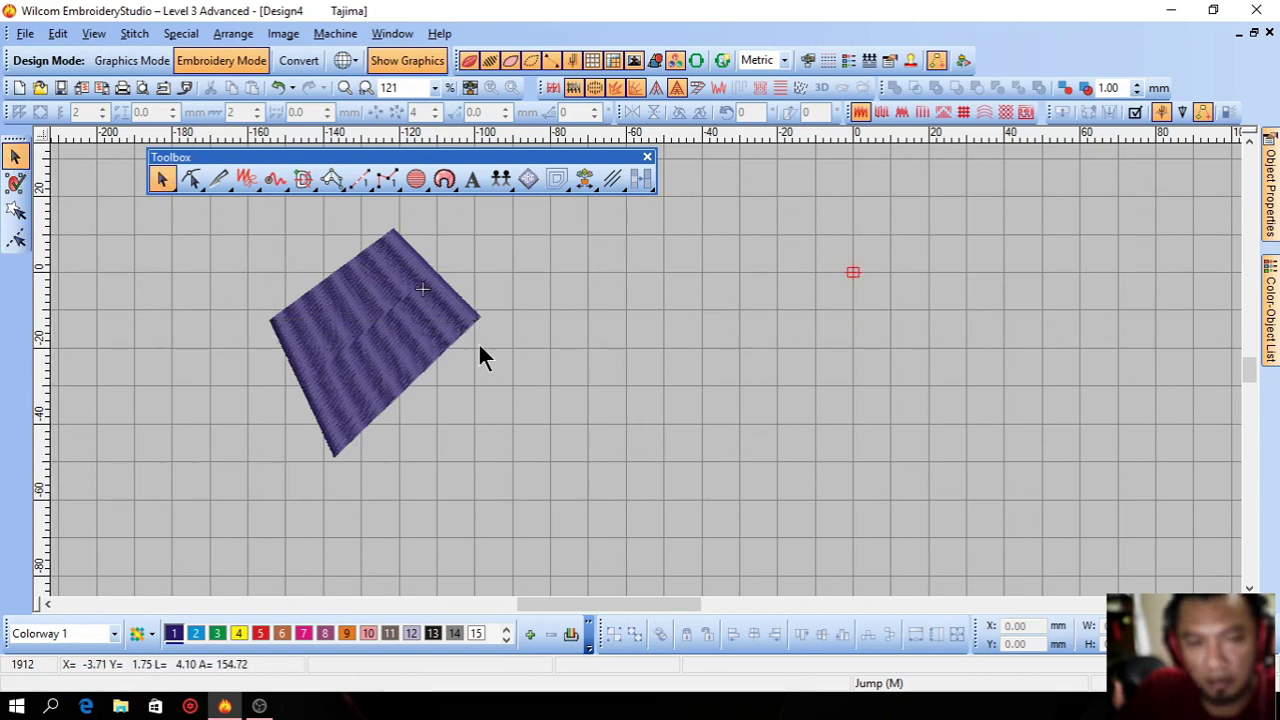
left_click(405, 355)
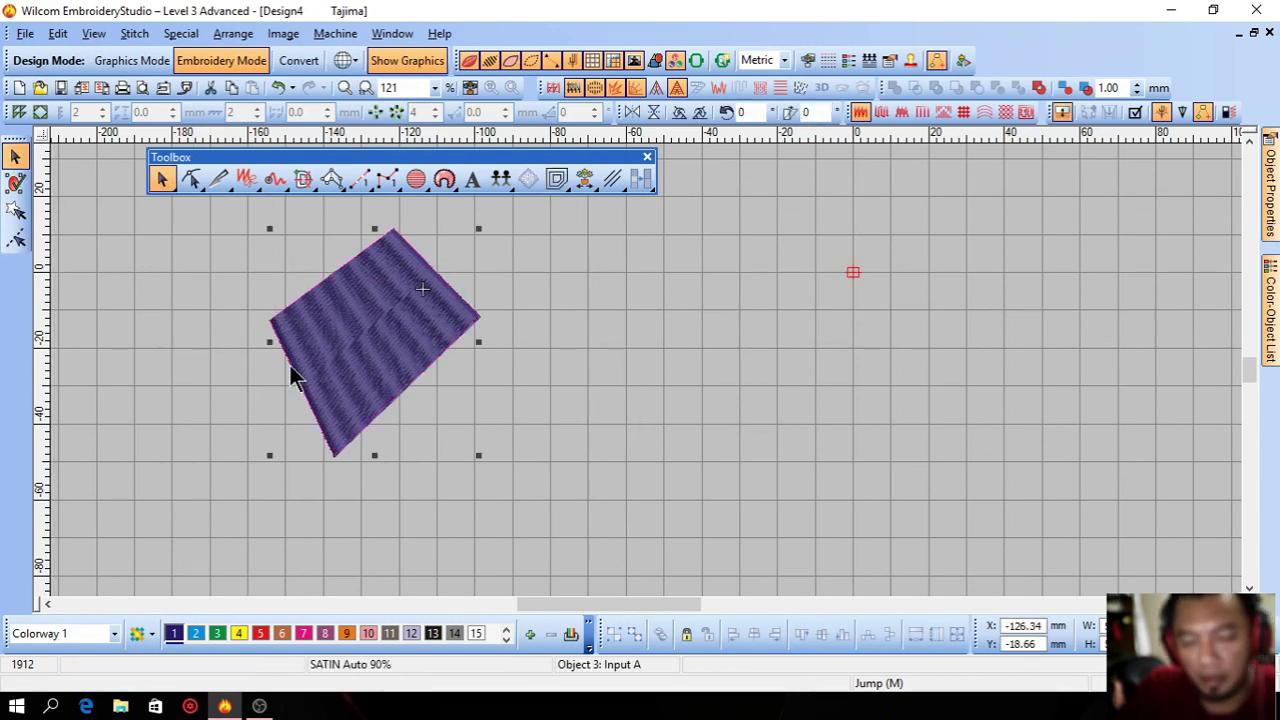
key("Delete")
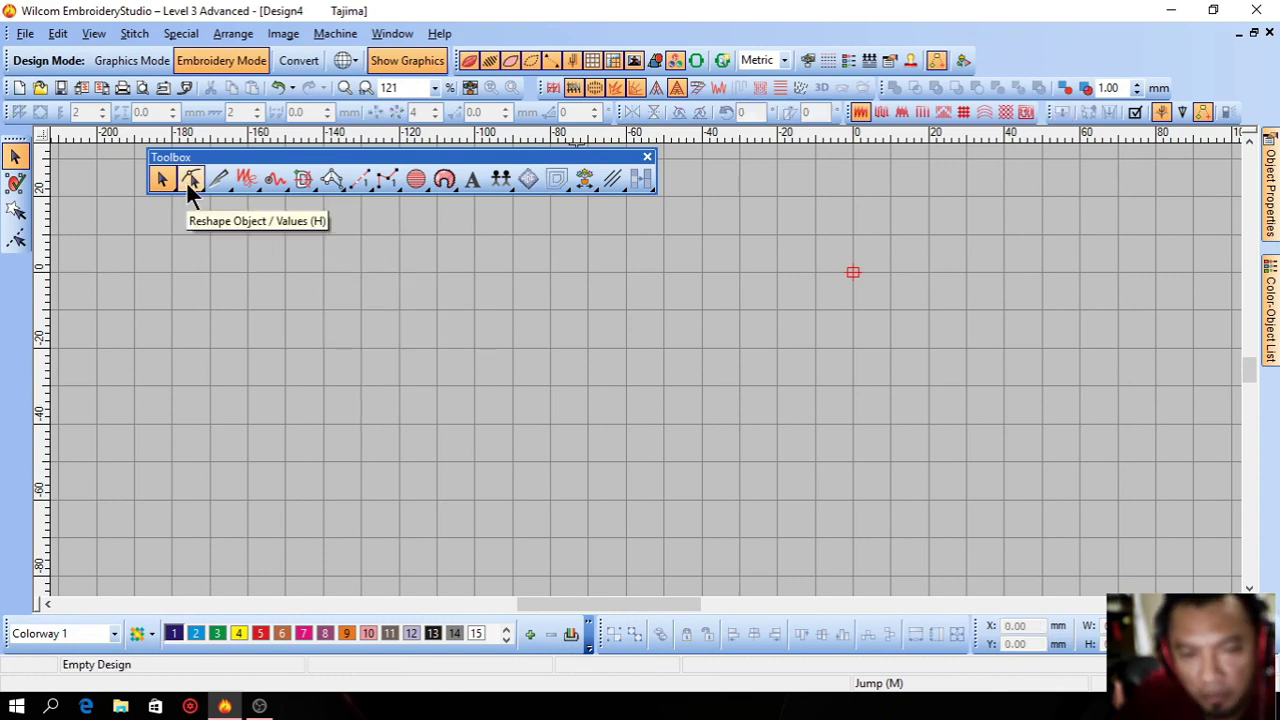
Show the Reshape Tools flyout toolbar and align it beside the docked Select Tools
left_click(93, 33)
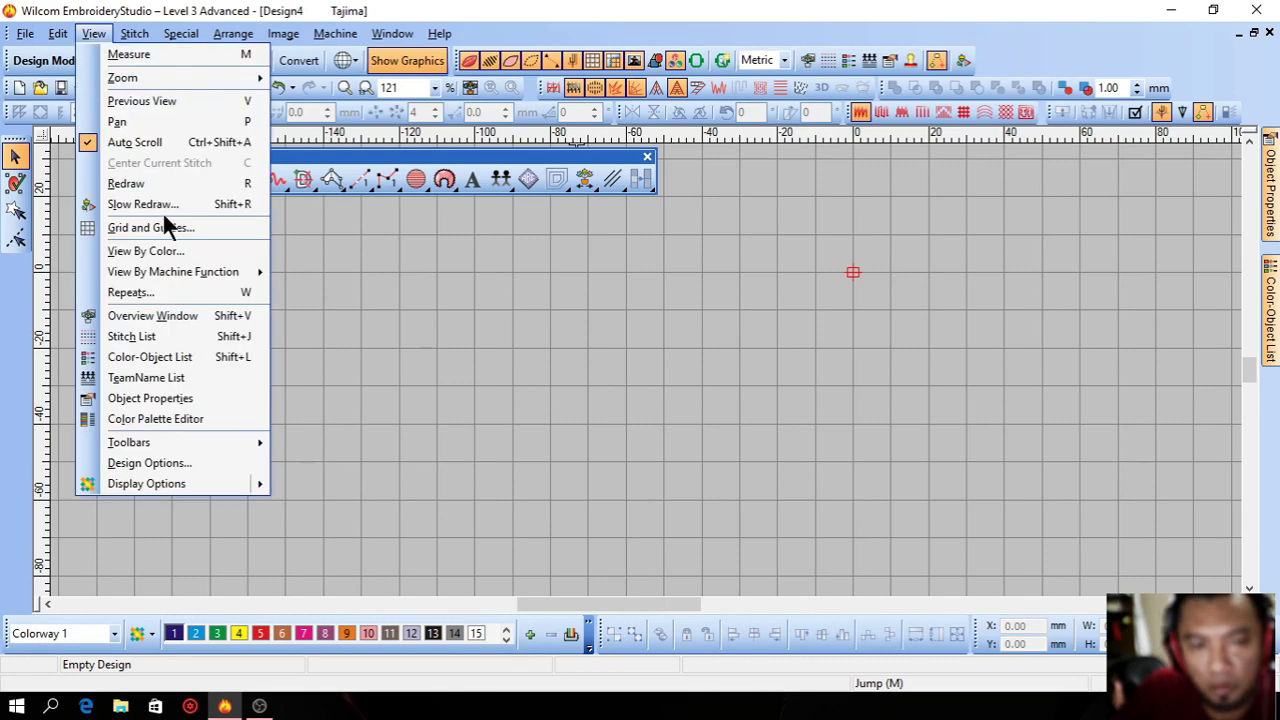
mouse_move(207, 431)
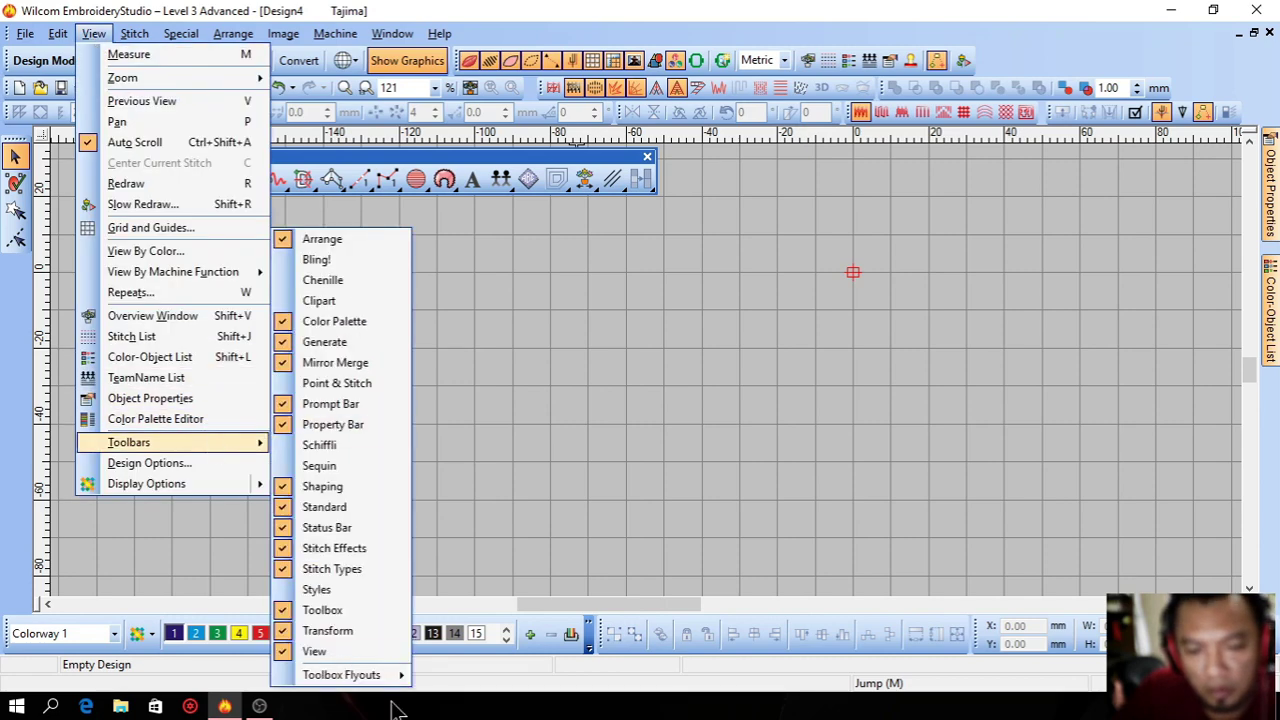
mouse_move(404, 678)
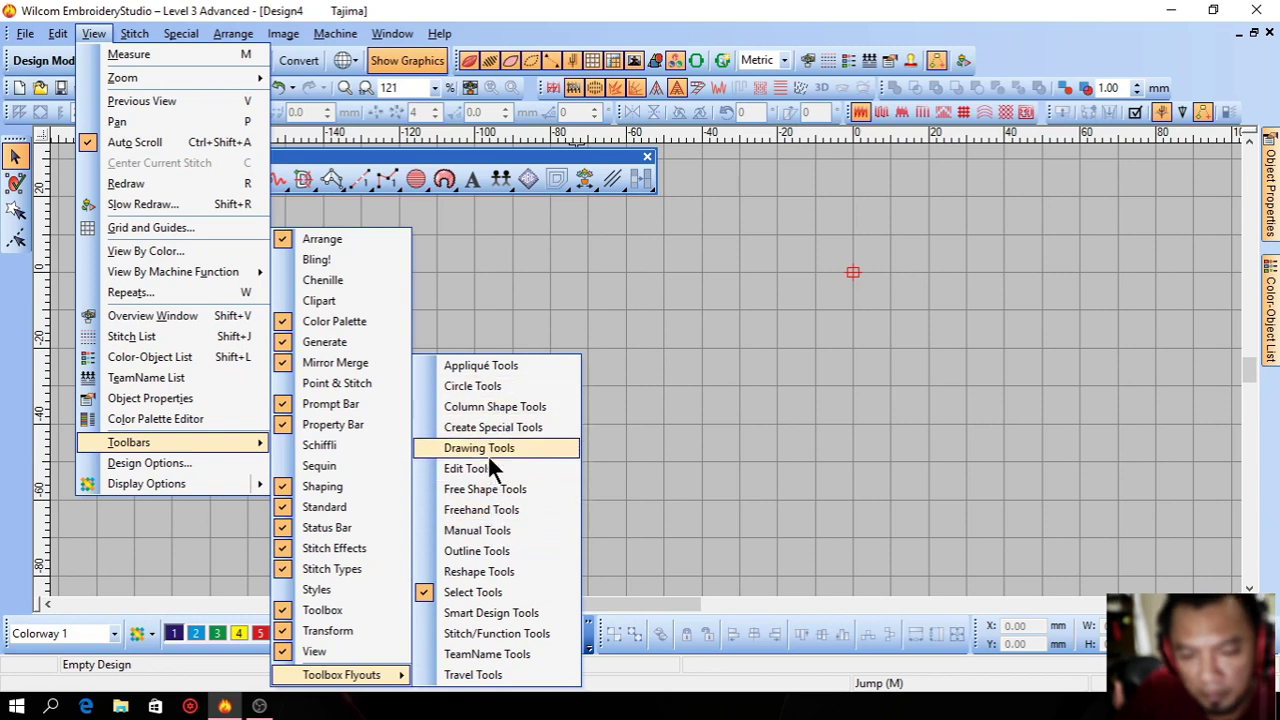
left_click(484, 568)
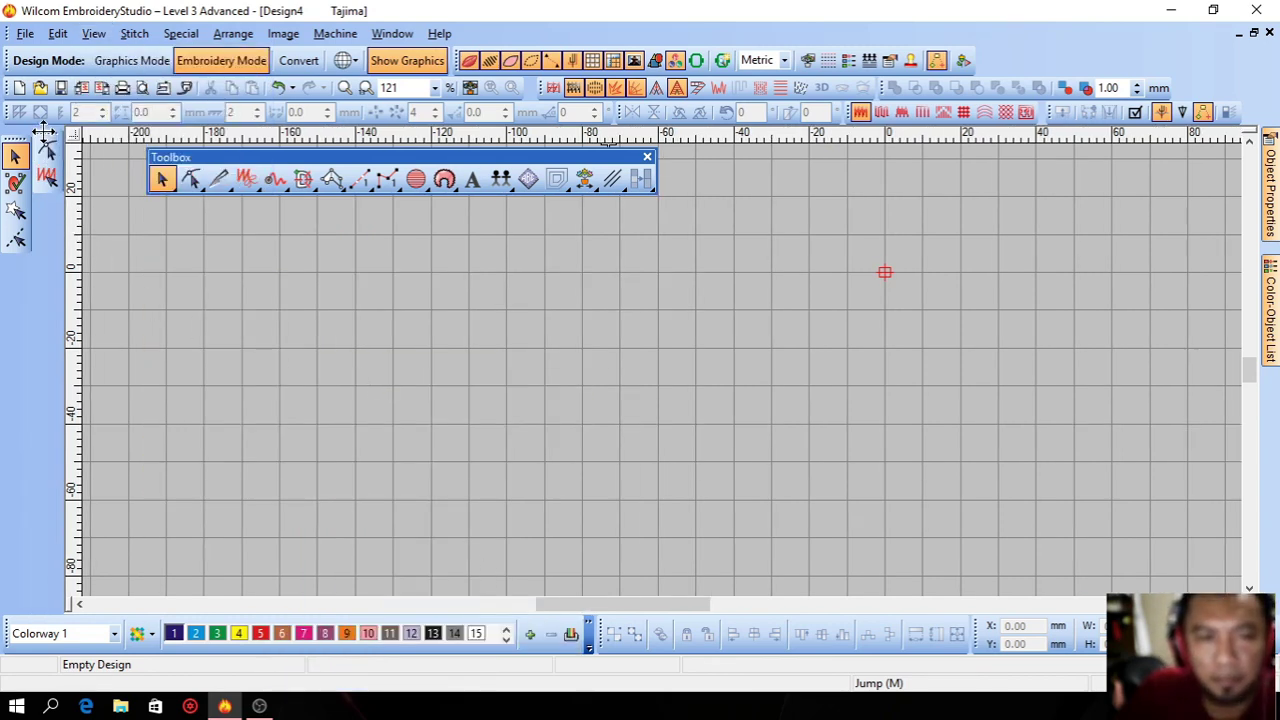
mouse_move(45, 136)
left_mouse_down()
mouse_move(421, 277)
mouse_move(300, 256)
mouse_move(40, 160)
mouse_move(51, 149)
left_mouse_up()
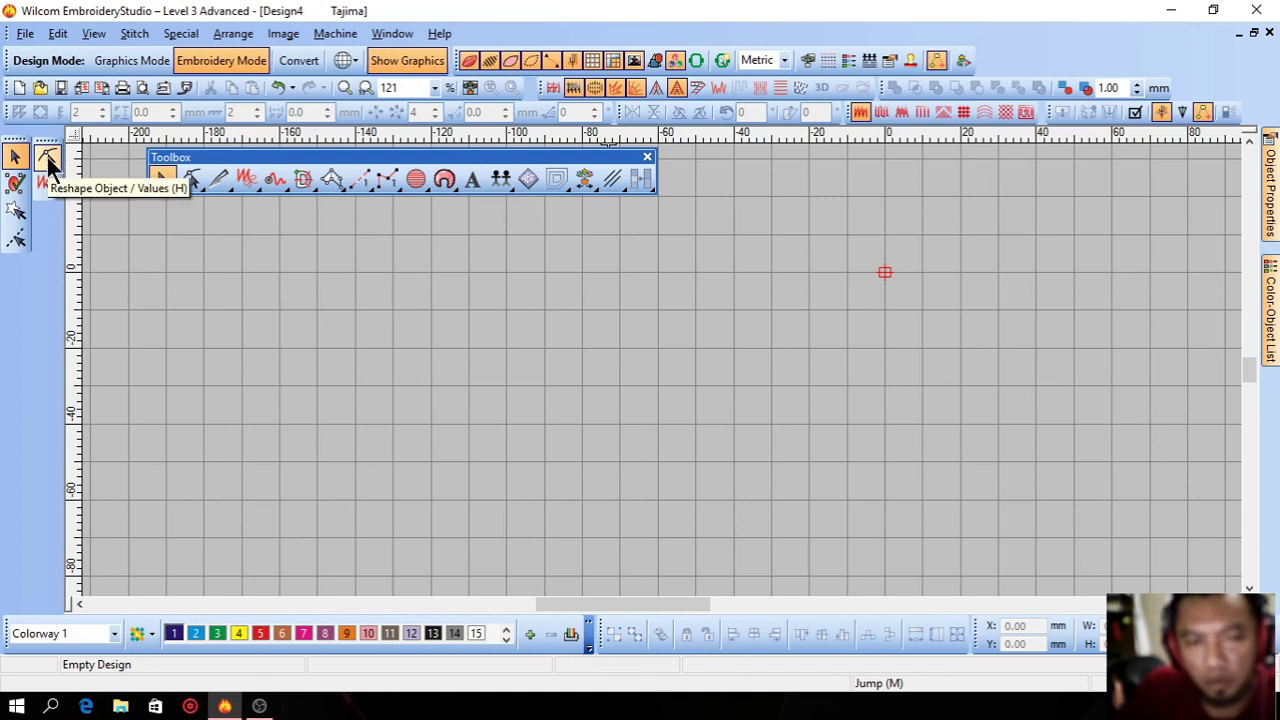
Digitize a new four-point satin shape with Input A, making its first side about 35 mm long
left_click(328, 179)
left_click(468, 378)
left_click(551, 275)
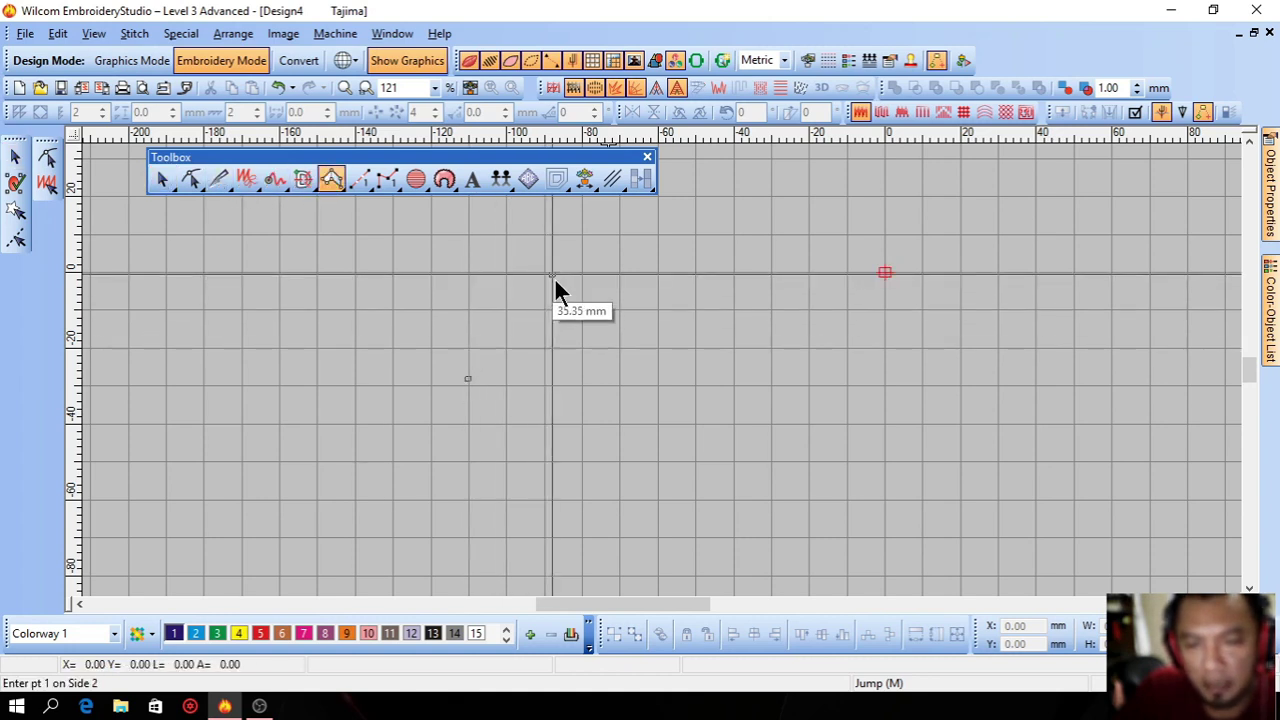
left_click(540, 491)
left_click(662, 351)
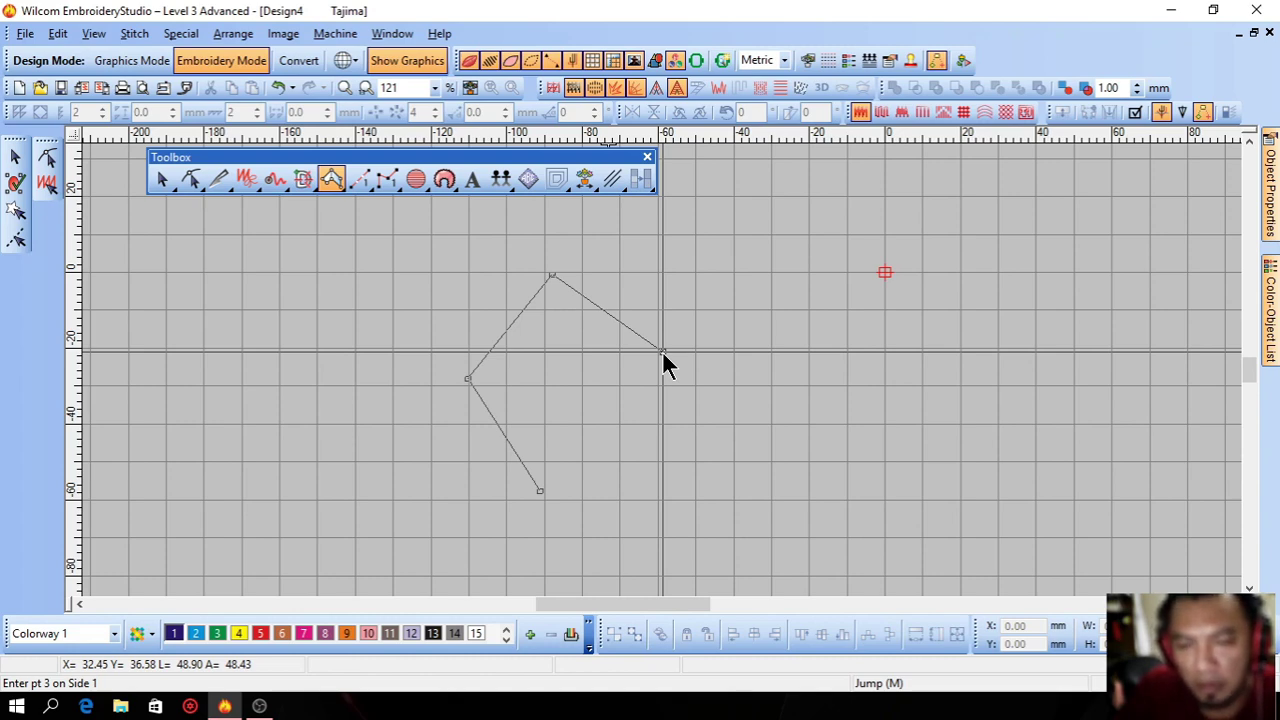
key("Return")
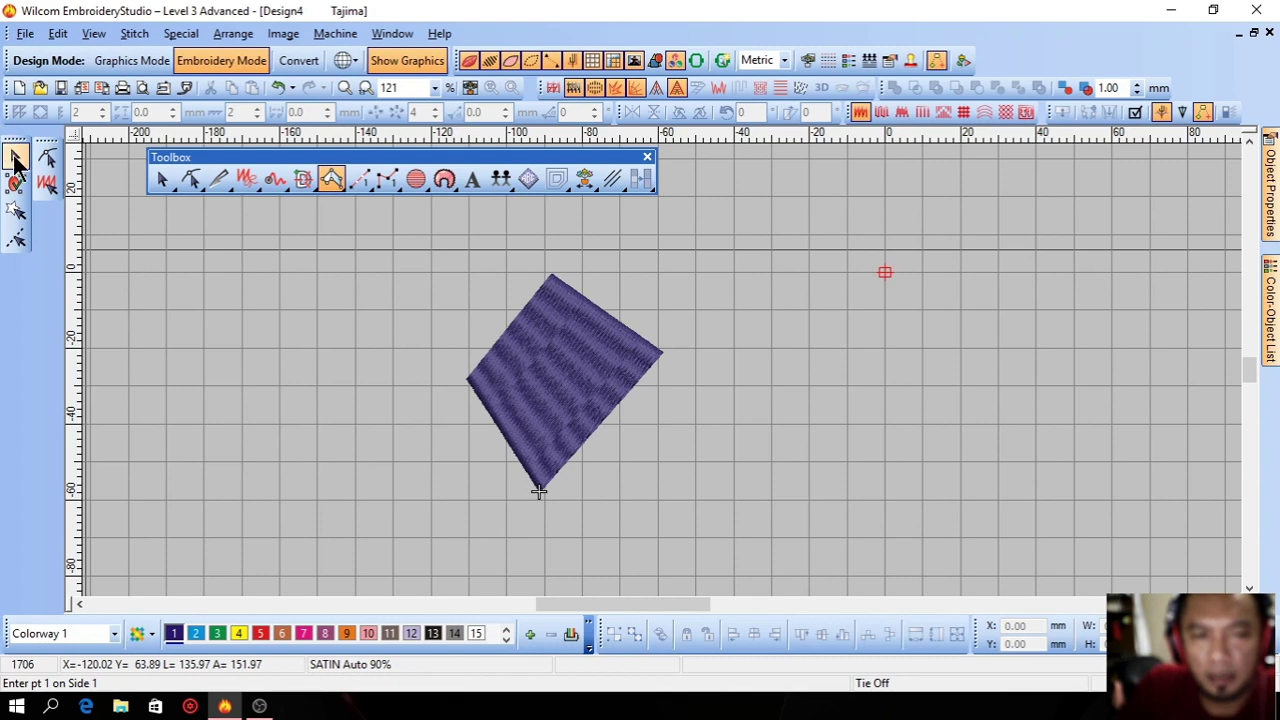
Select the new satin shape and rotate it clockwise about its centre
left_click(15, 156)
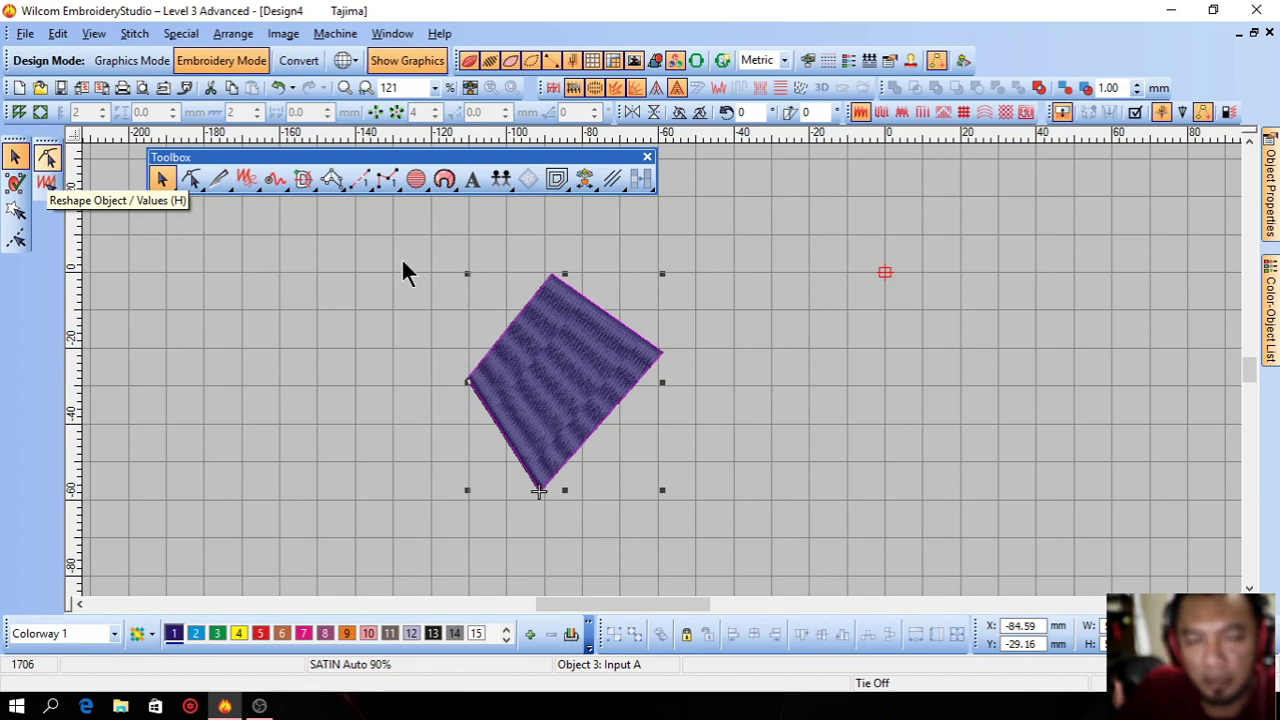
left_click(587, 335)
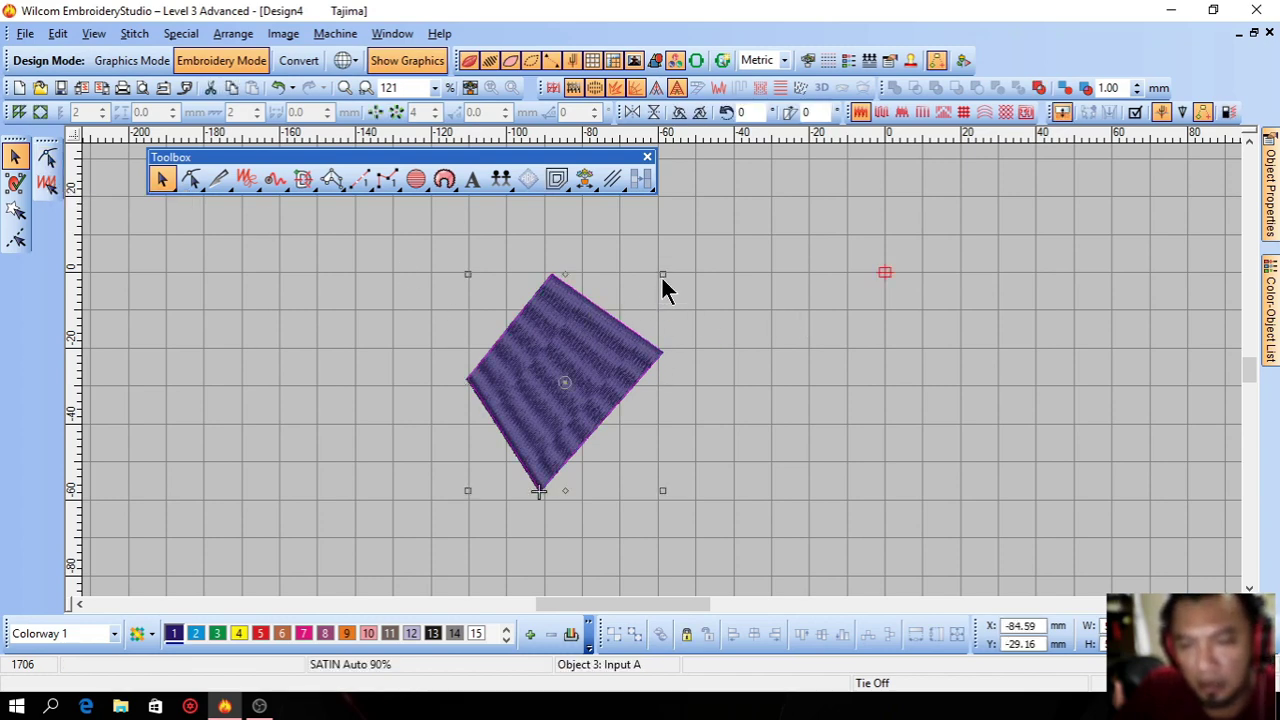
left_click_drag(663, 273, 664, 372)
left_click(587, 340)
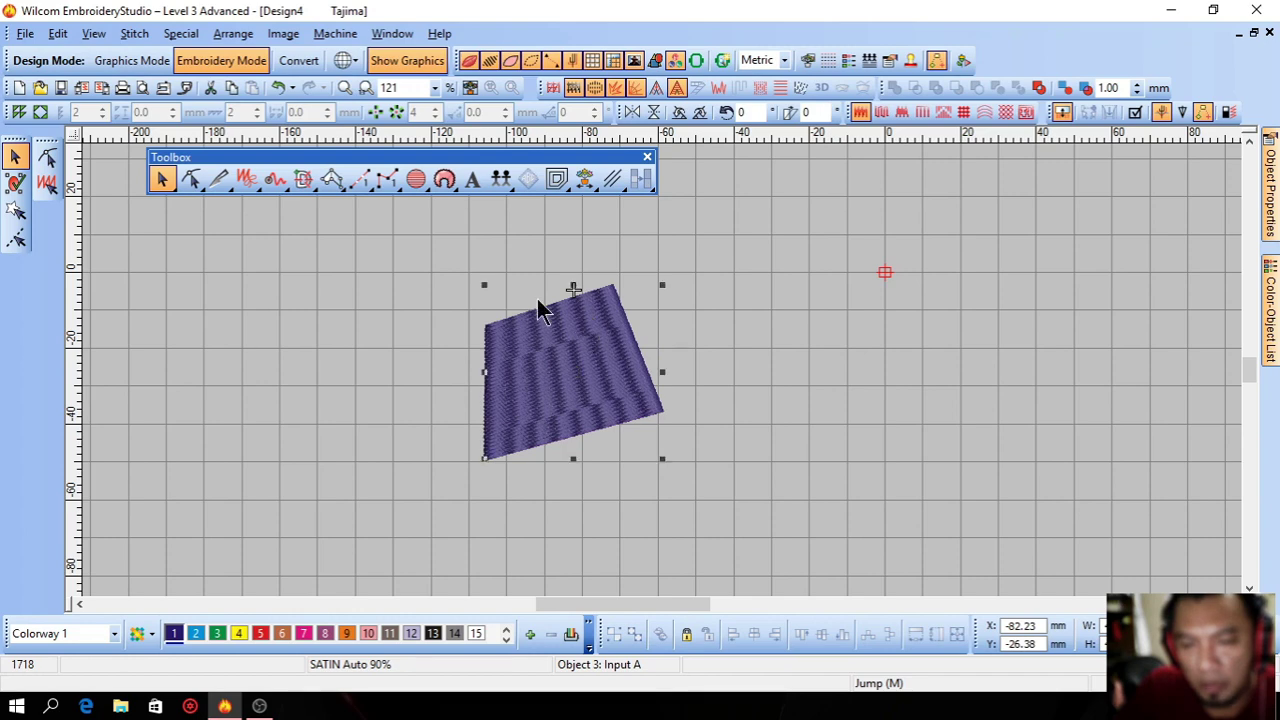
Reshape the satin shape by lowering its upper-left corner point and pulling its lower-right corner point inward, and deselect it
left_click(46, 157)
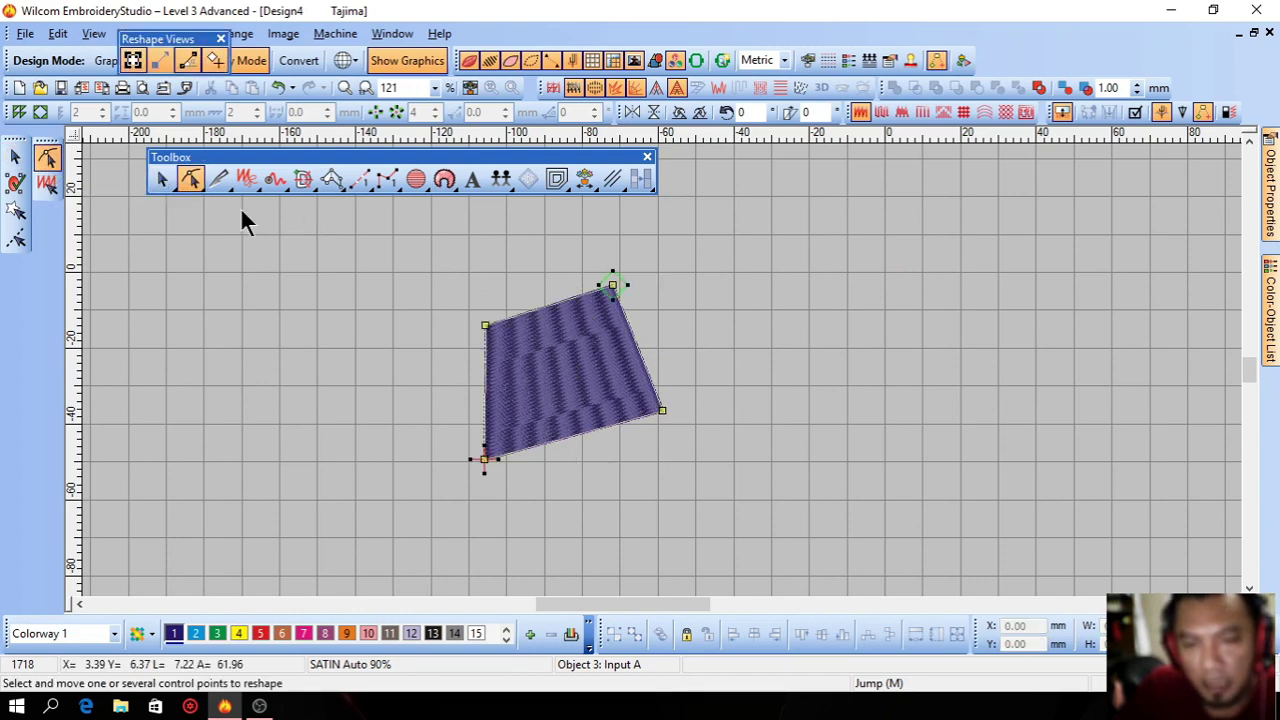
left_click_drag(484, 325, 473, 360)
mouse_move(662, 409)
left_mouse_down()
mouse_move(663, 360)
mouse_move(641, 401)
left_mouse_up()
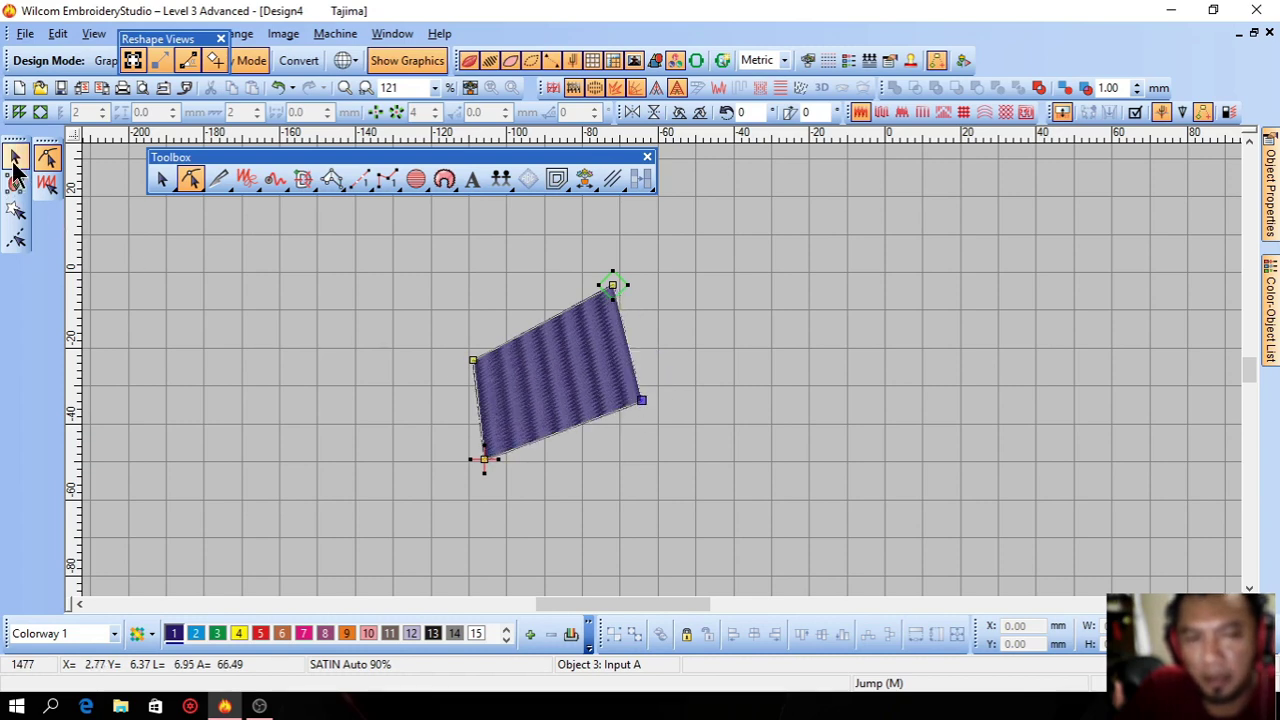
left_click(15, 157)
left_click(255, 265)
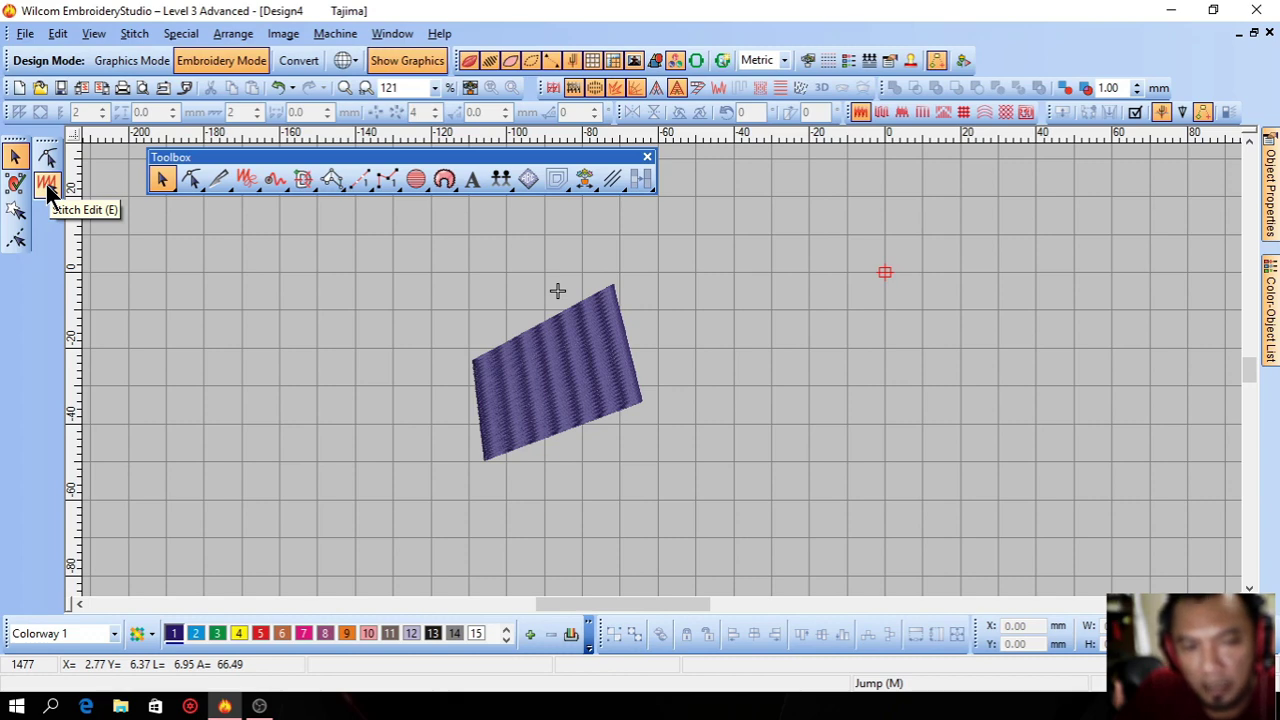
Rotate the satin shape counter-clockwise about its centre, move it about 28 mm left and 10 mm down, rotate it further counter-clockwise, and deselect it
left_click(569, 345)
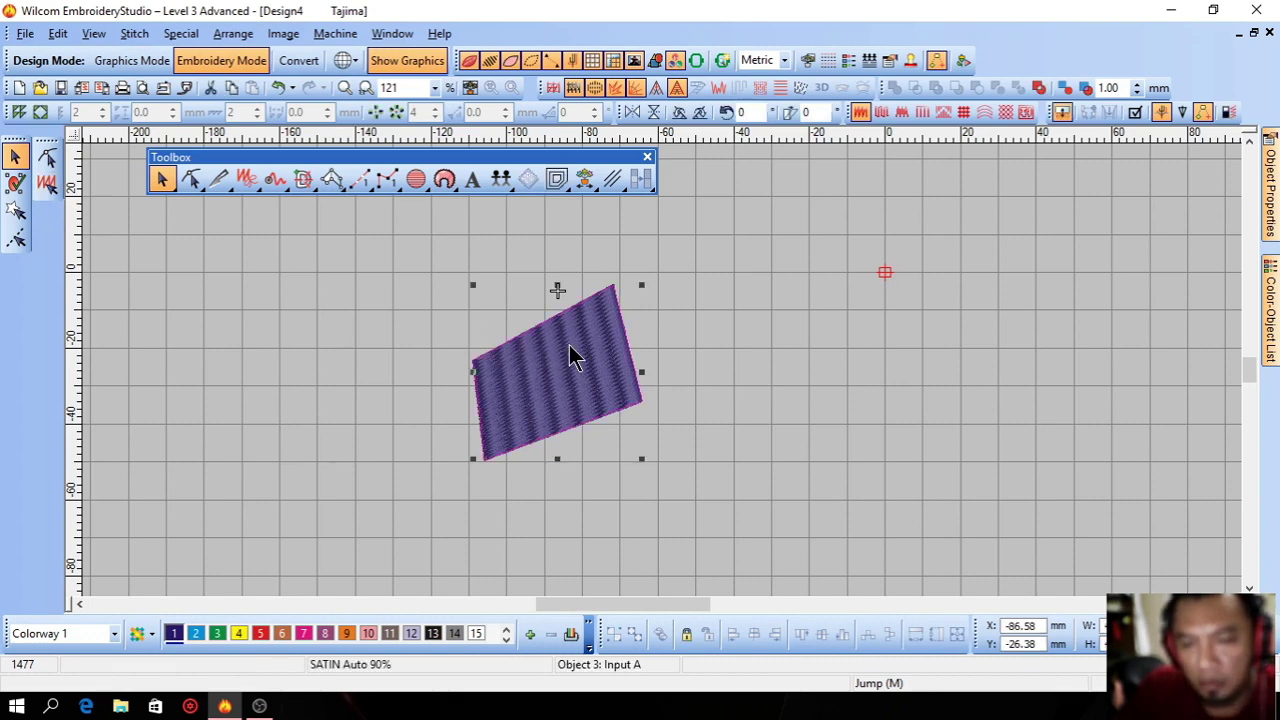
left_click_drag(642, 288, 560, 300)
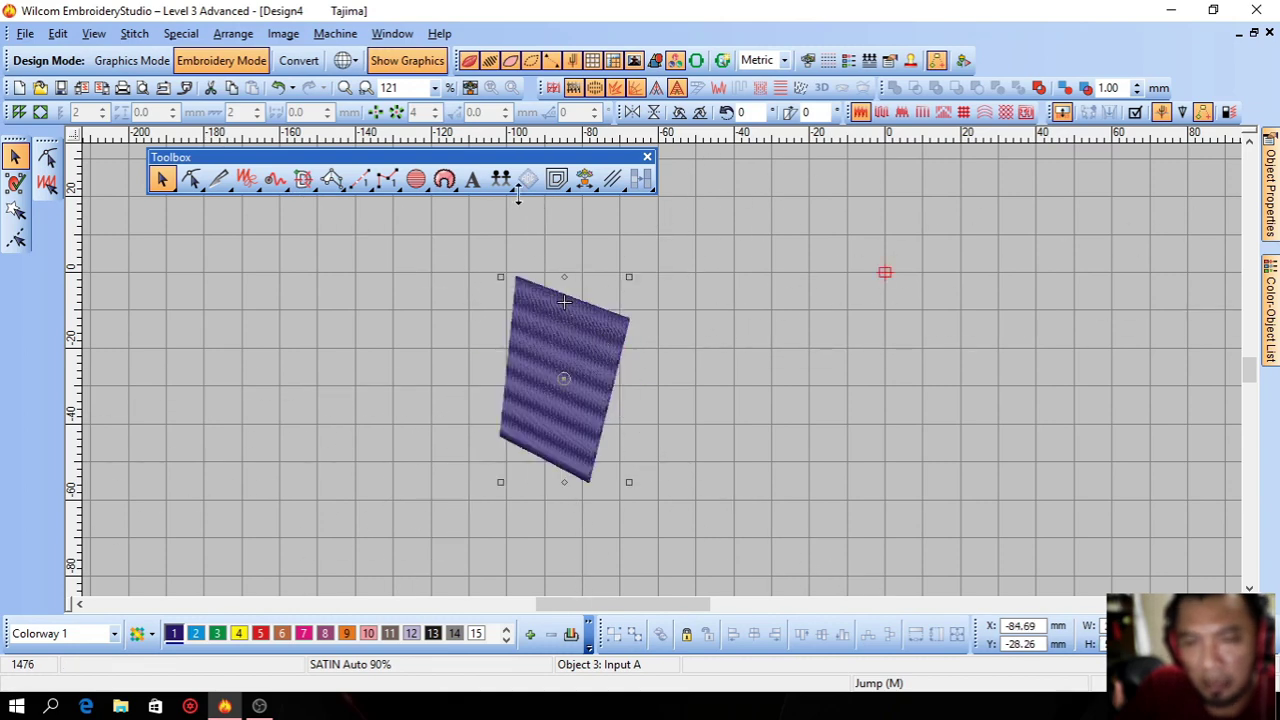
left_click(345, 88)
left_click(409, 401)
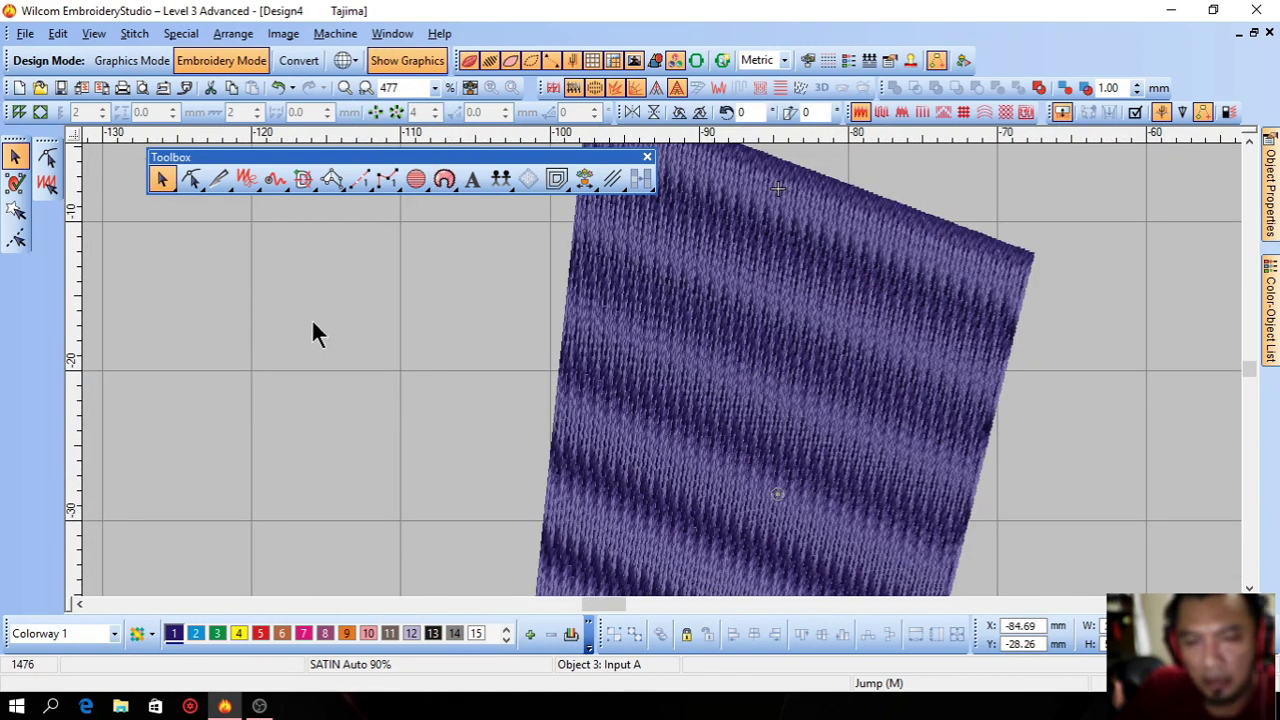
left_click_drag(866, 300, 412, 378)
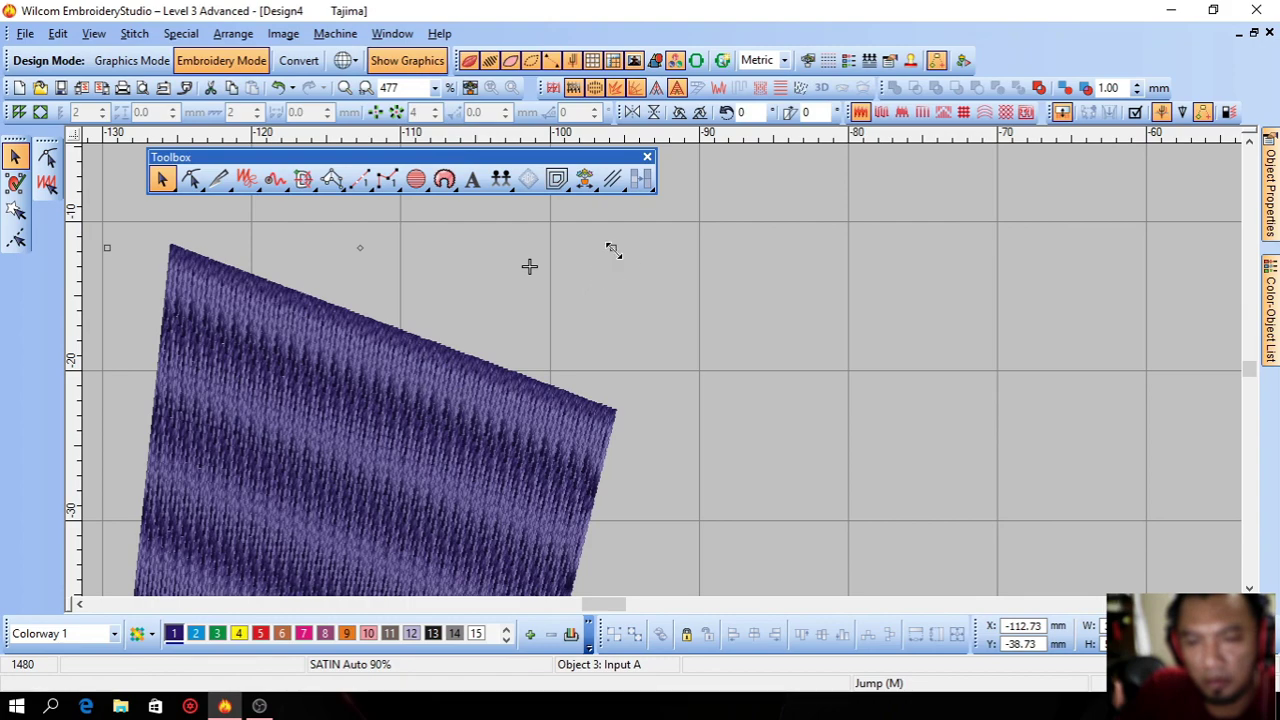
left_click_drag(612, 250, 491, 378)
left_click(818, 342)
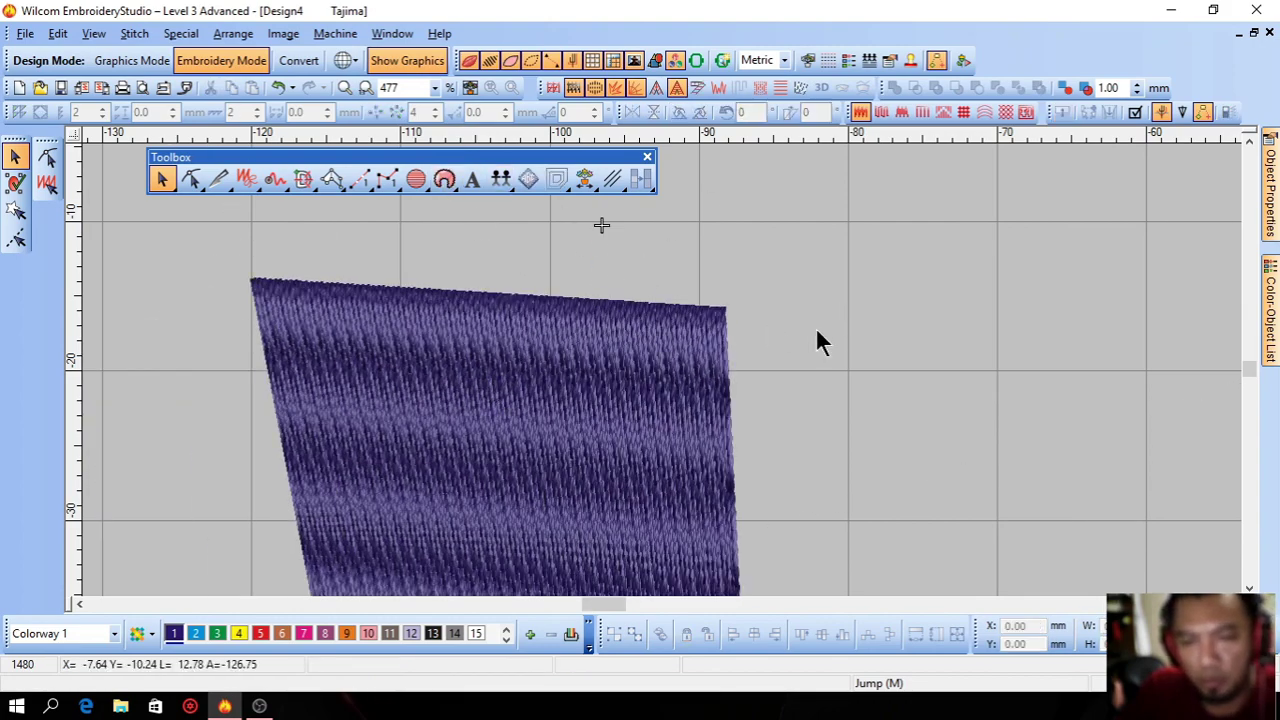
Switch off the realistic TrueView rendering to display the satin shape's individual stitches and needle points
left_click(670, 366)
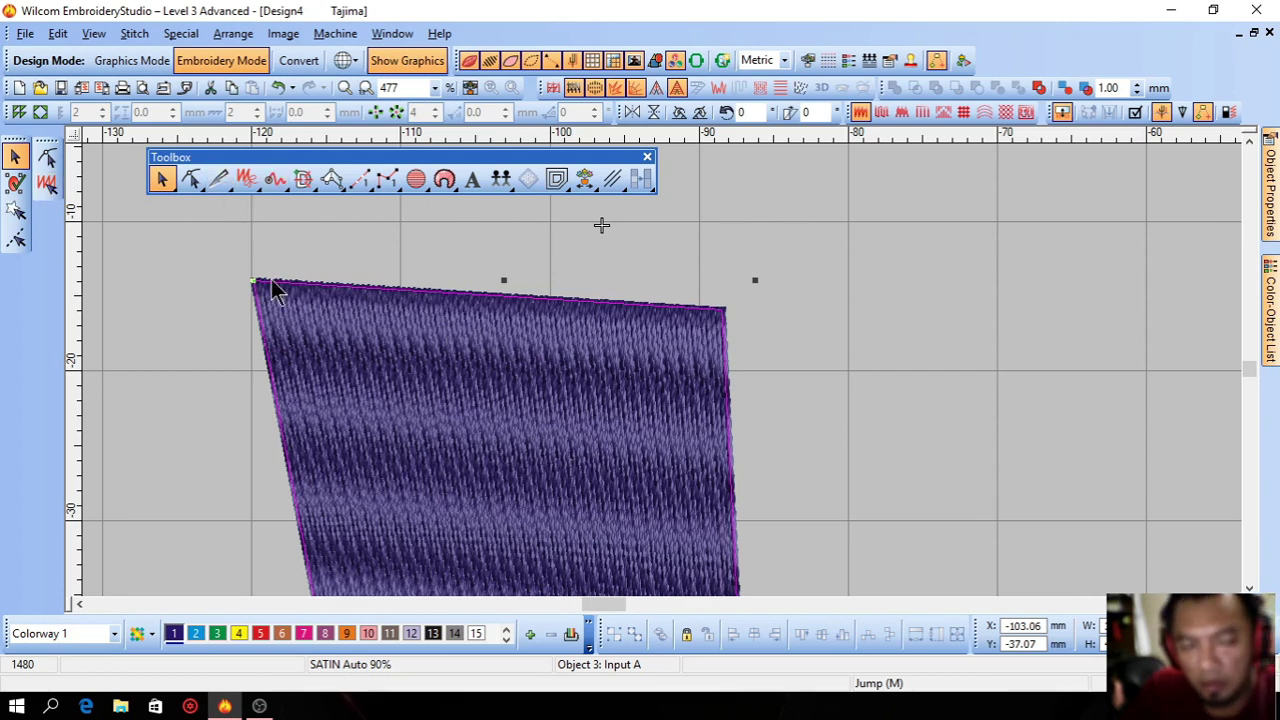
left_click(853, 260)
left_click(615, 350)
left_click(222, 277)
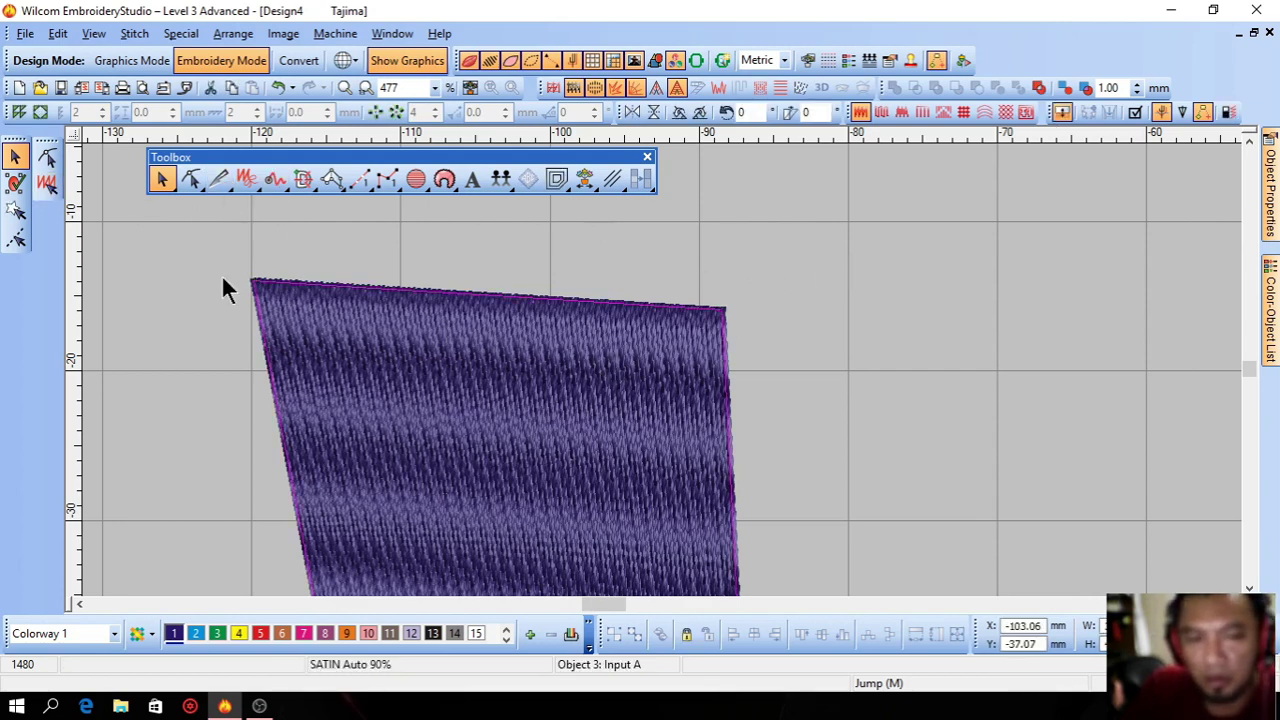
left_click(468, 60)
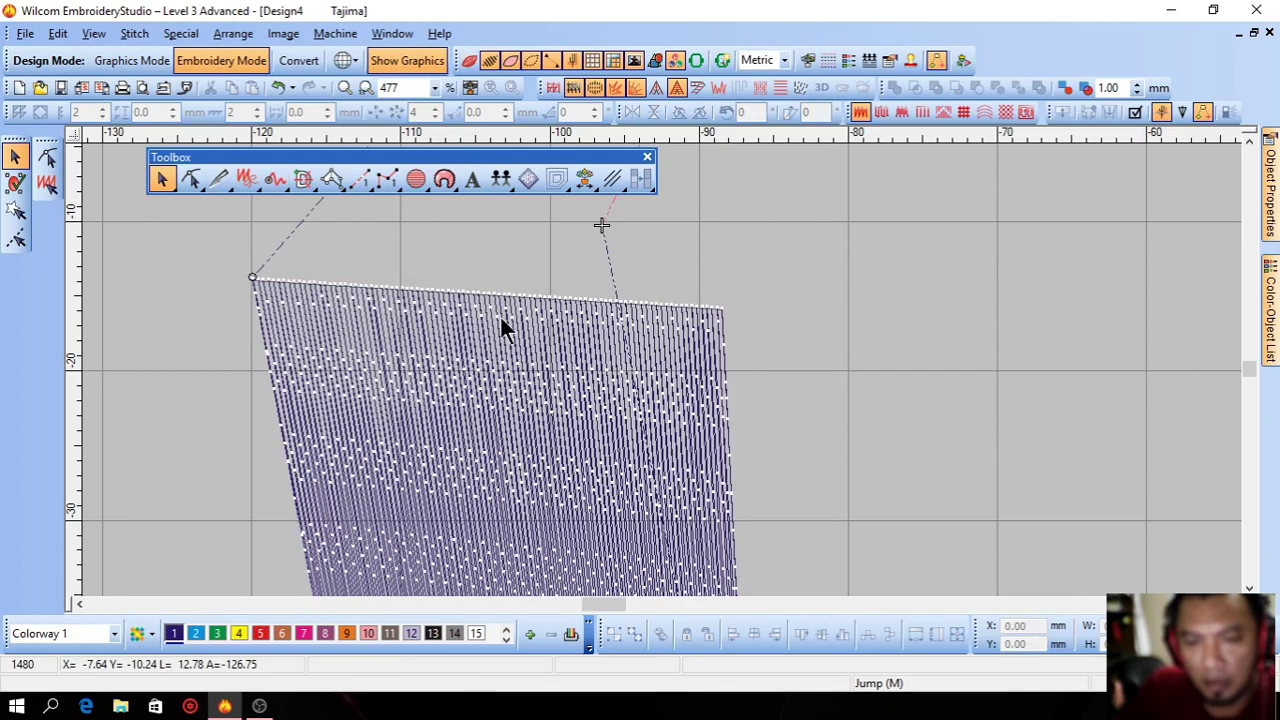
left_click(501, 322)
left_click(843, 277)
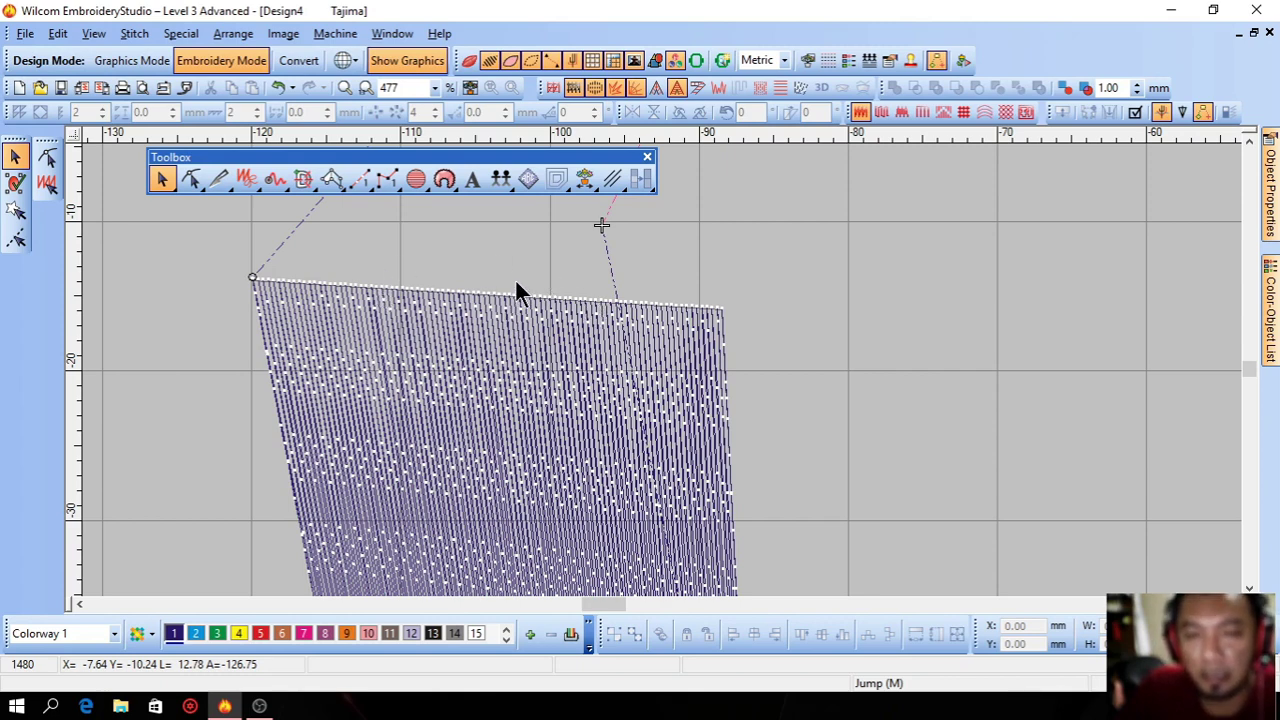
With Stitch Edit, delete a run of consecutive stitches about a third of the way along the shape's upper edge, opening a narrow gap
left_click(444, 298)
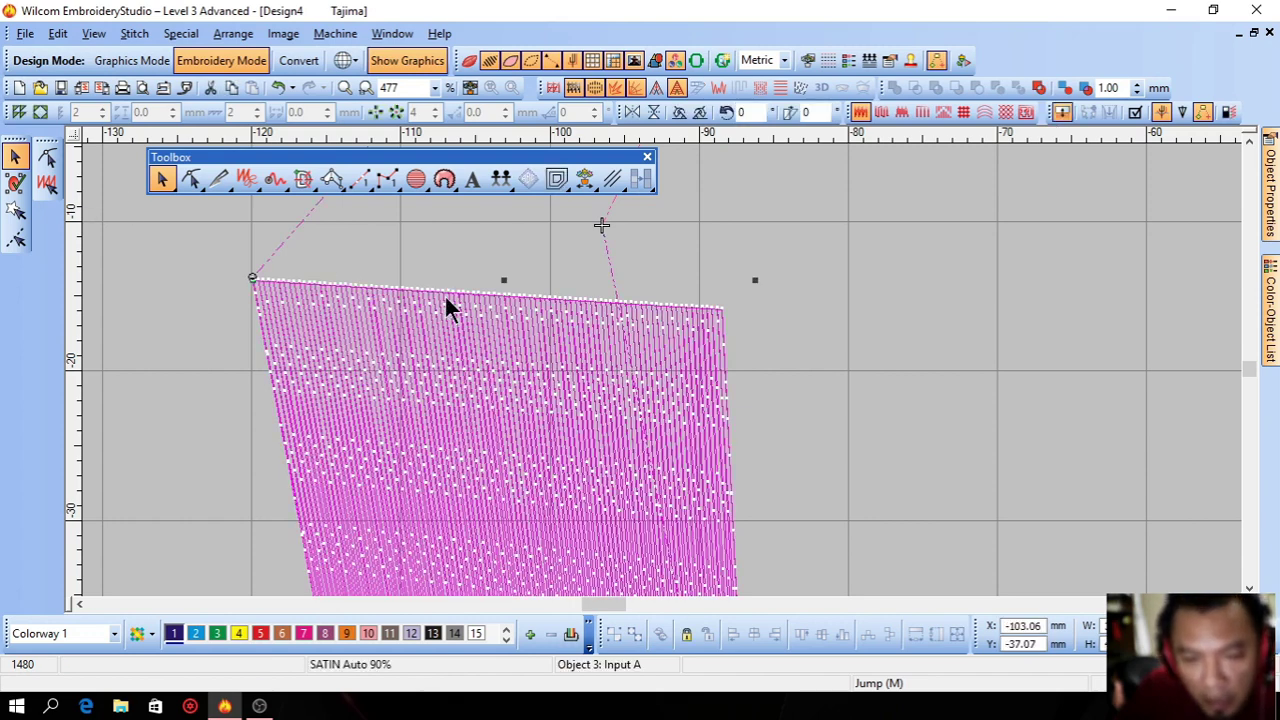
left_click(540, 280)
left_click(46, 183)
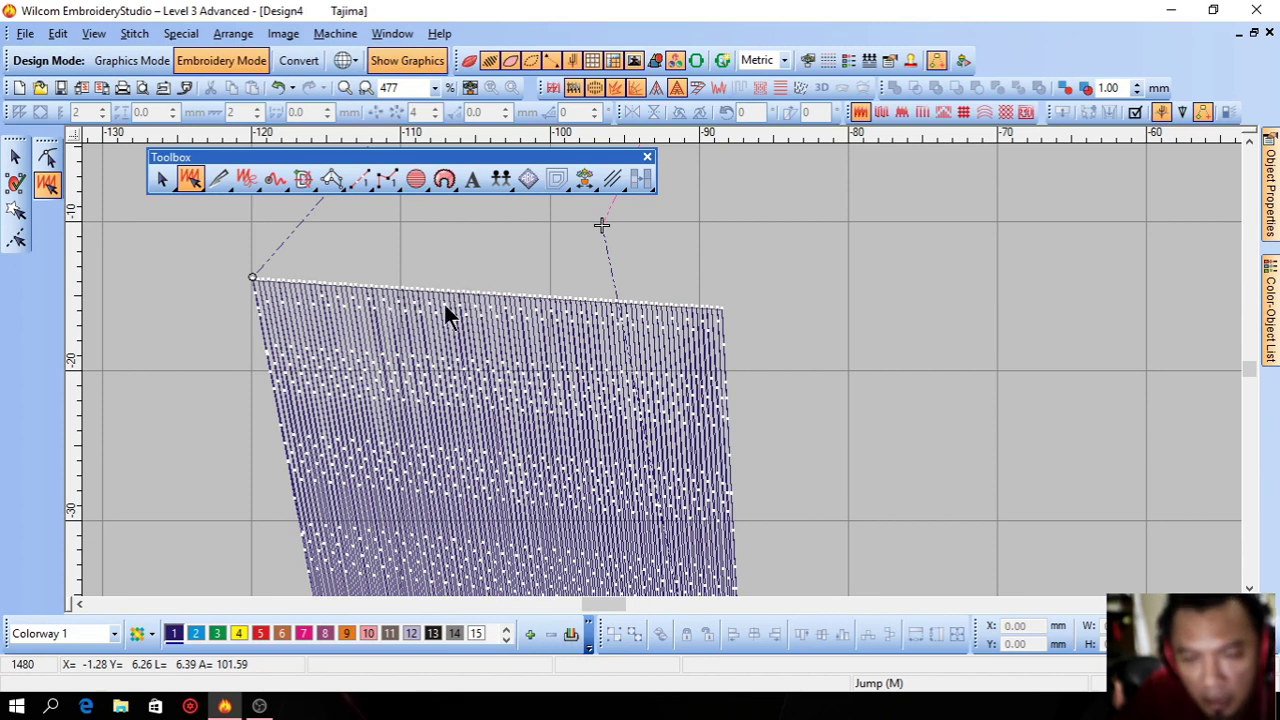
left_click(411, 288)
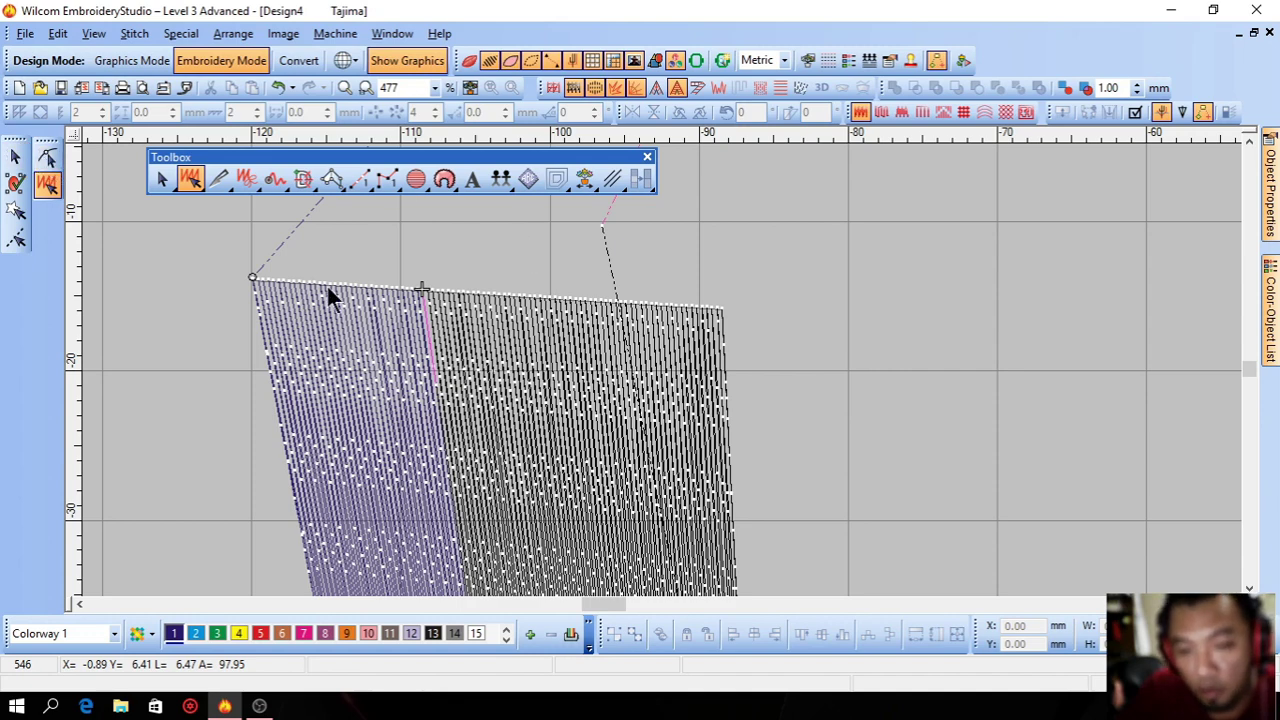
left_click(392, 288)
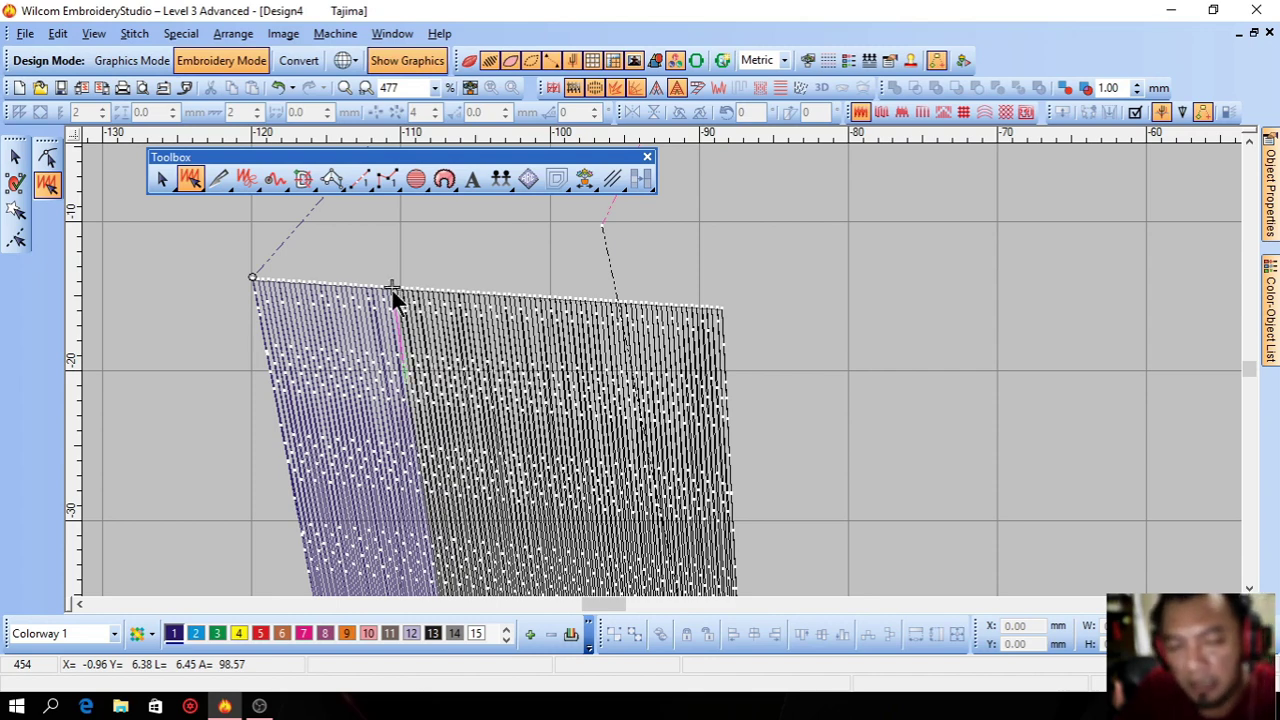
key("Right")
key("Right")
key("Right")
key("Right")
key("Right")
key("Right")
key("Right")
key("Right")
key("Right")
key("Right")
key("Right")
key("Right")
key("Right")
key("Right")
key("Right")
key("Right")
key("Right")
key("Right")
key("Right")
key("Right")
key("Right")
key("Right")
key("Right")
key("Right")
key("Right")
key("Right")
key("Right")
key("Right")
key("Right")
key("Right")
key("Right")
key("Right")
key("Right")
key("Right")
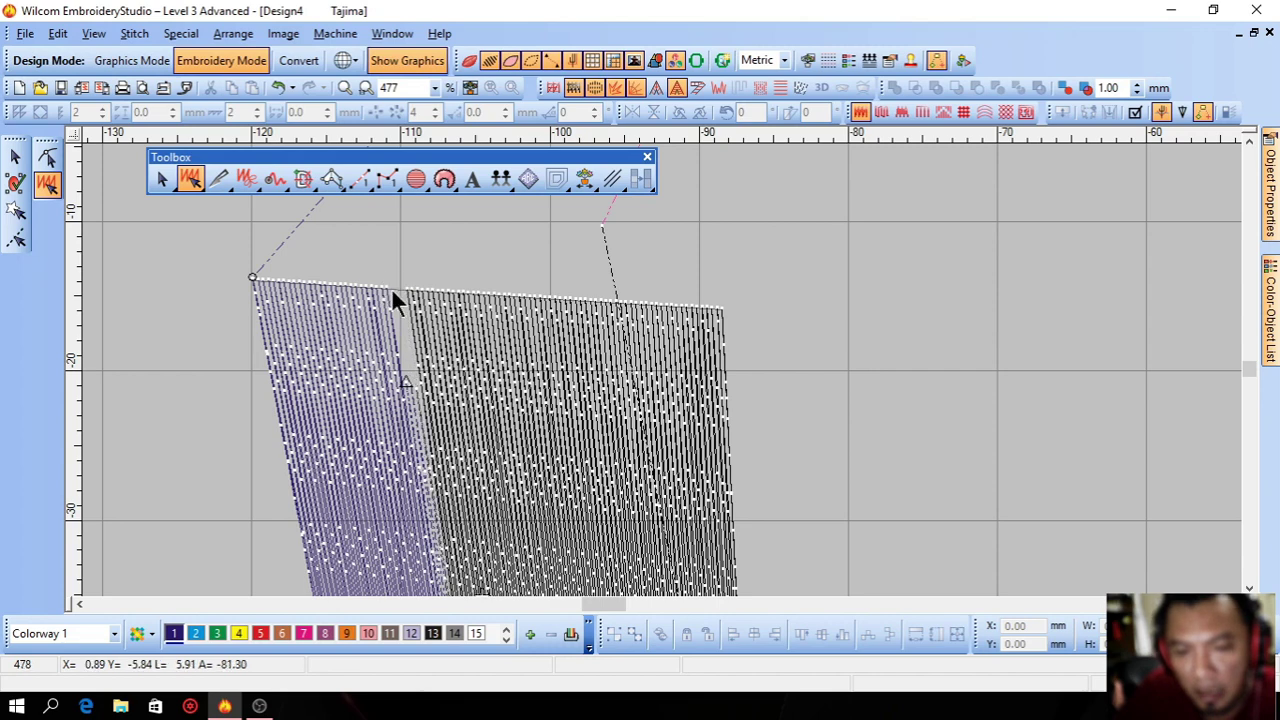
key("Right")
key("Right")
key("Right")
key("Right")
key("Right")
key("Right")
key("Right")
key("Right")
key("Right")
key("Right")
key("Right")
key("Right")
key("Right")
key("Right")
key("Right")
key("Right")
key("Right")
key("Right")
key("Right")
key("Right")
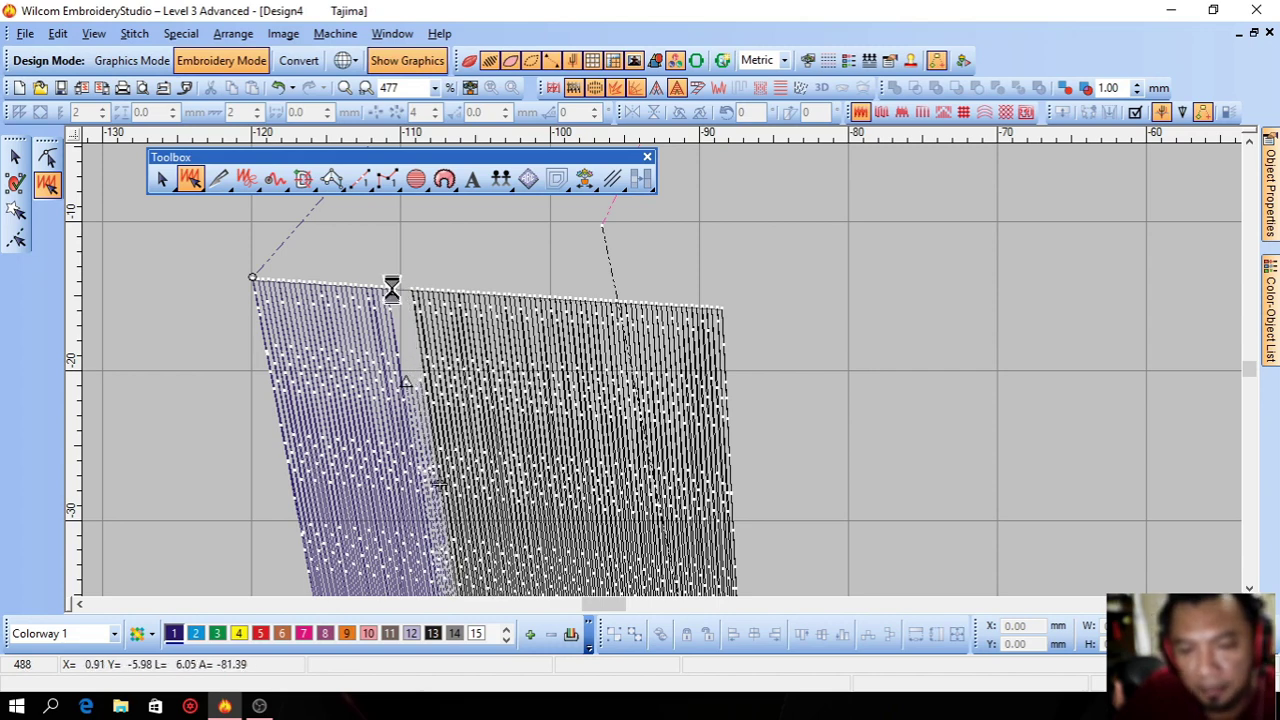
left_click(15, 156)
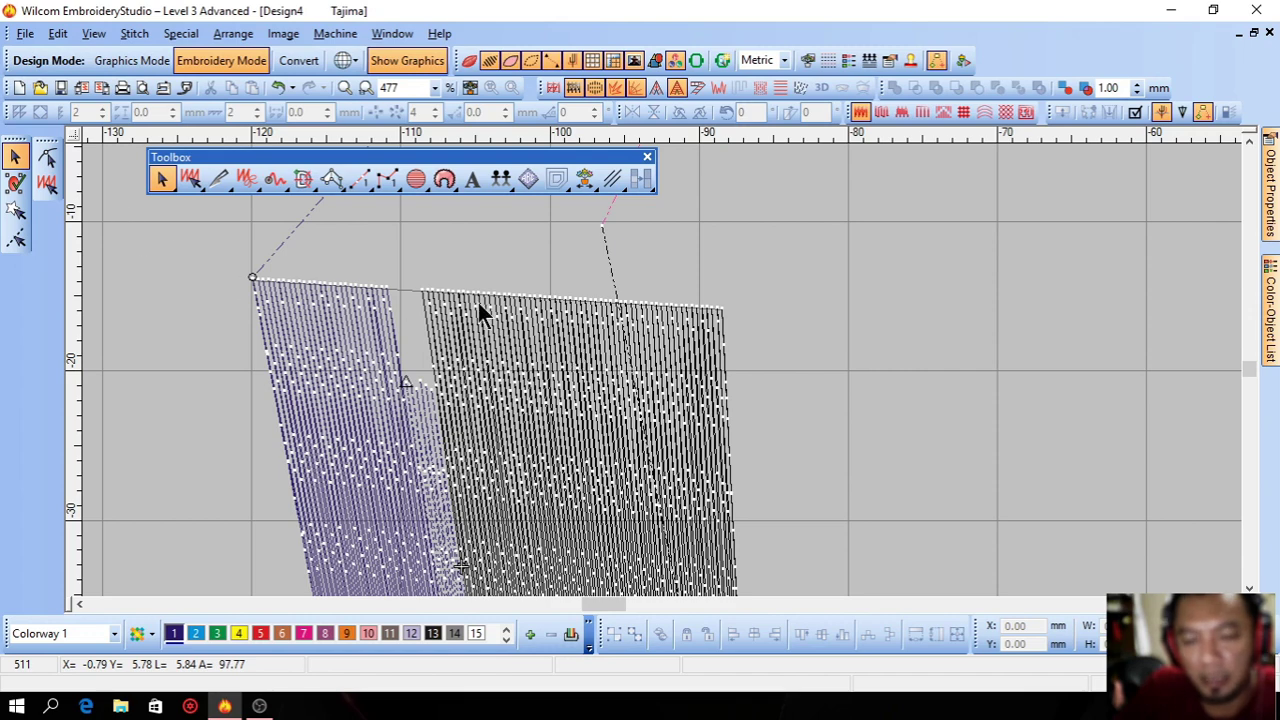
key("Tab")
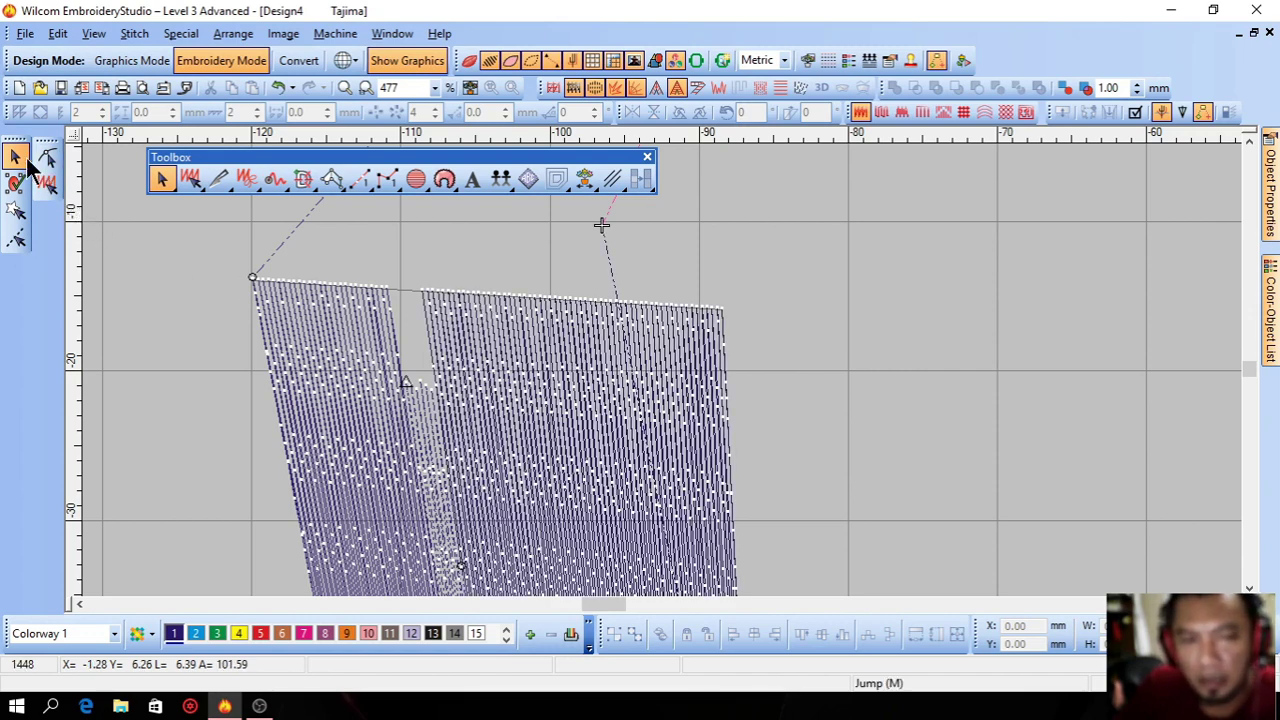
Turn the realistic TrueView rendering back on and deselect the satin shape
left_click(343, 337)
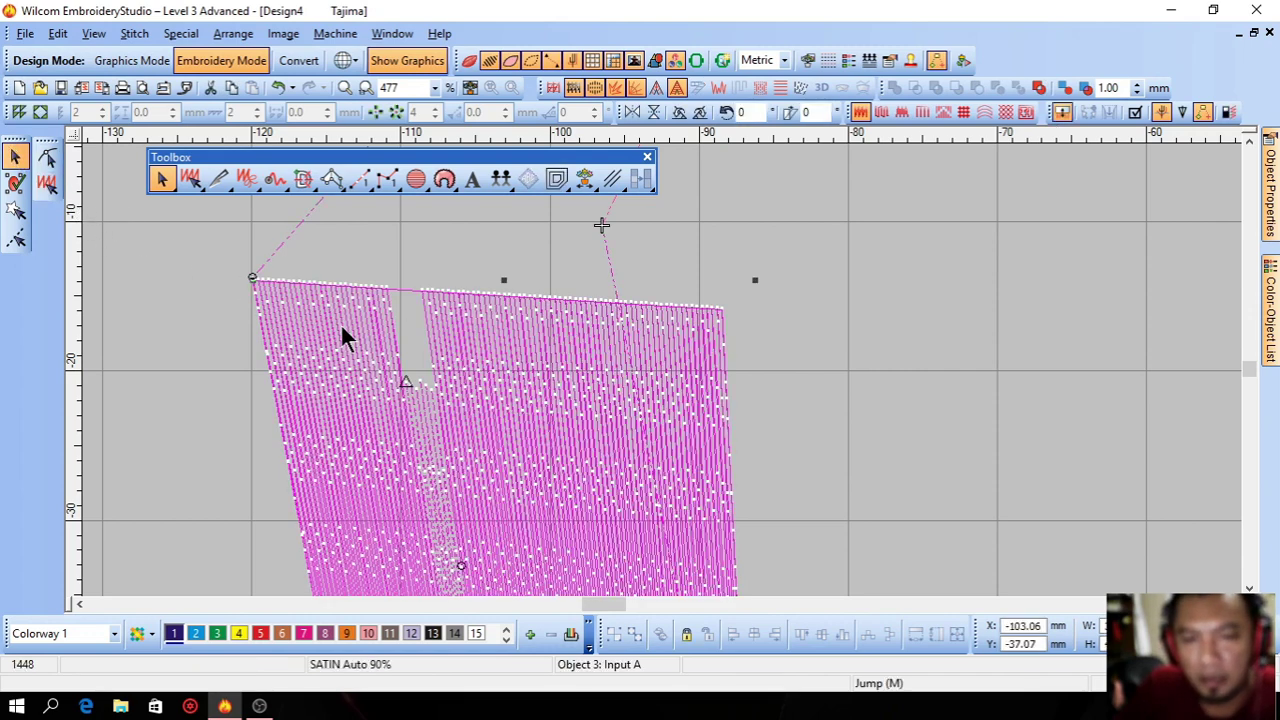
left_click(468, 60)
scroll(413, 370, "down", 3)
scroll(594, 457, "up", 5)
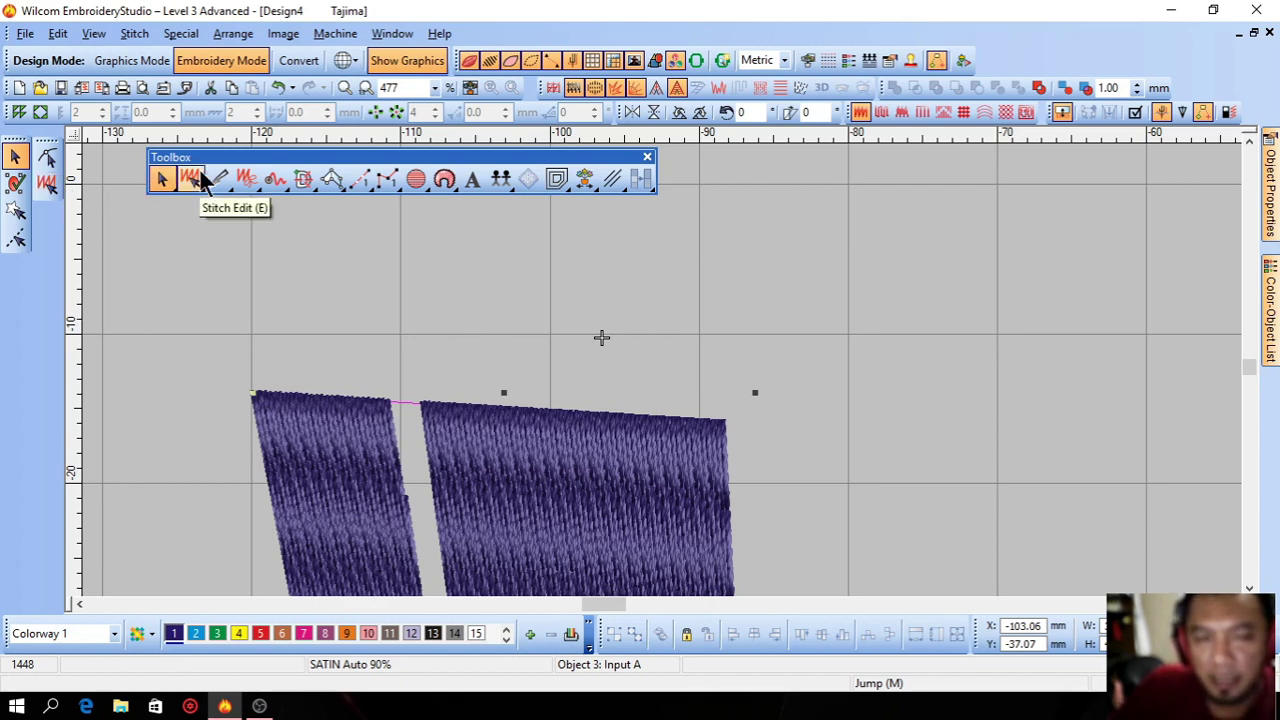
left_click(283, 277)
scroll(317, 386, "down", 3)
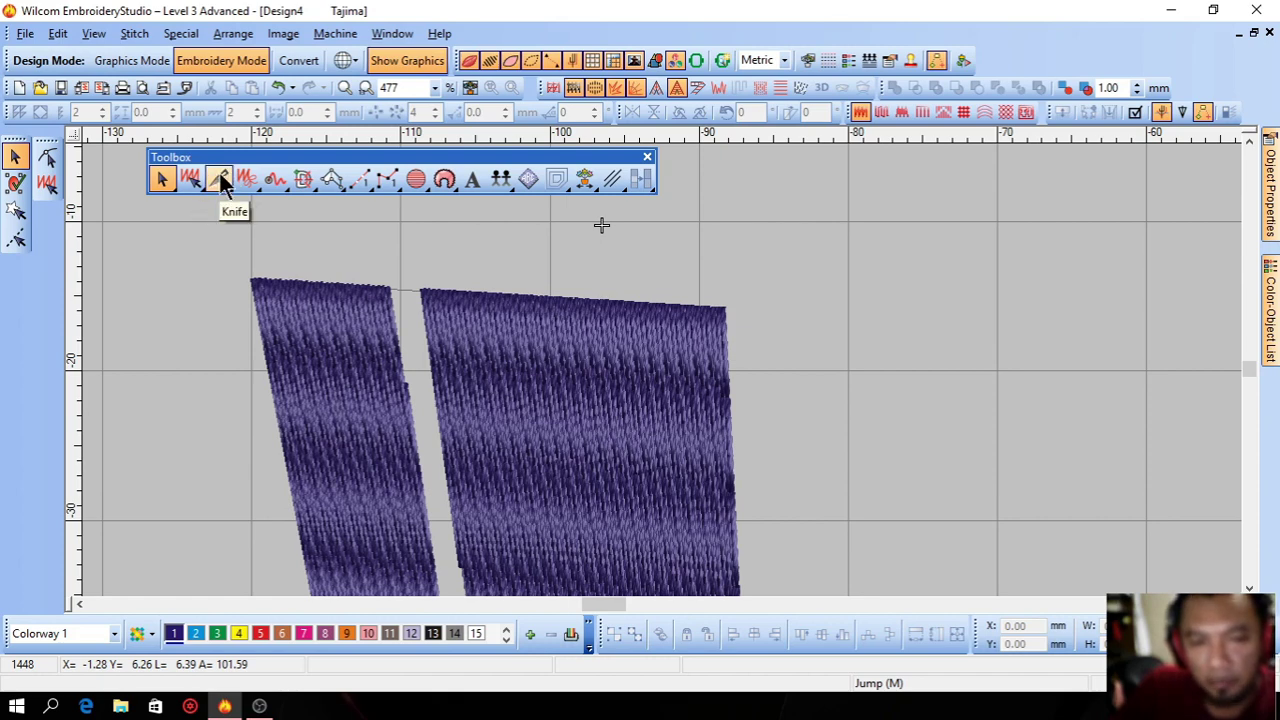
Show the Edit Tools flyout toolbar and align it between the docked Select Tools and Reshape Tools
mouse_move(229, 199)
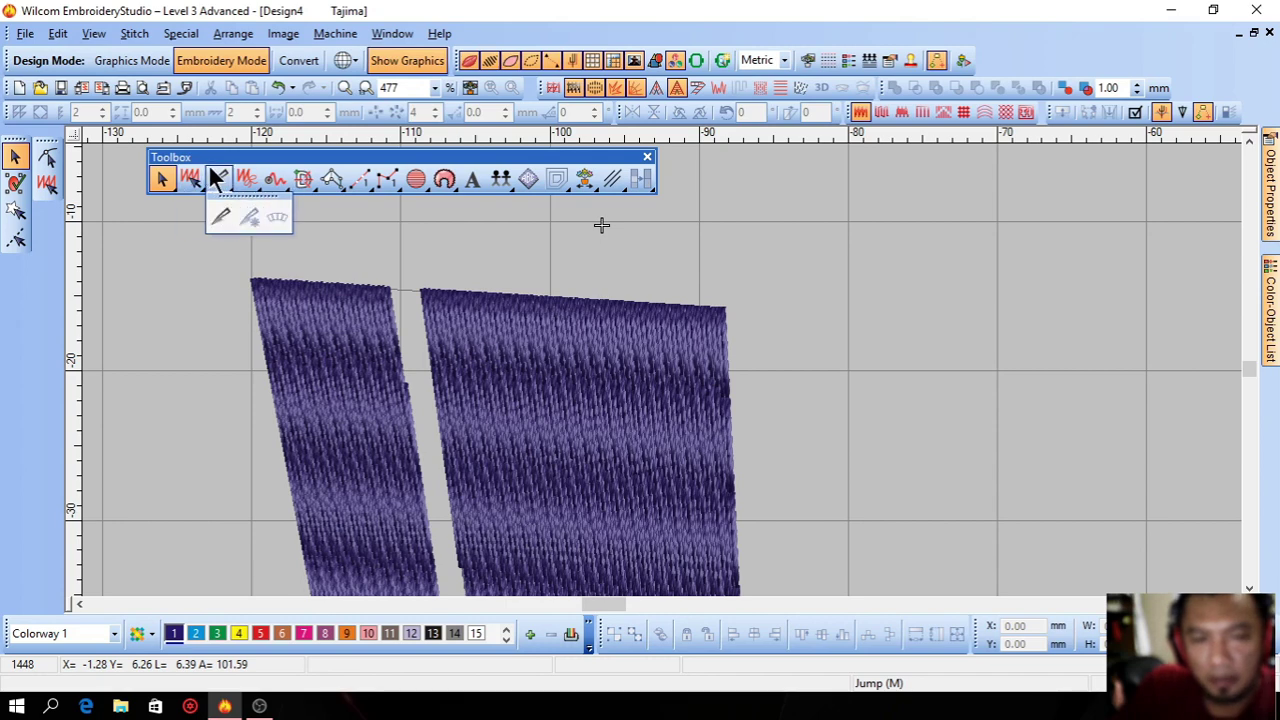
left_click(220, 180)
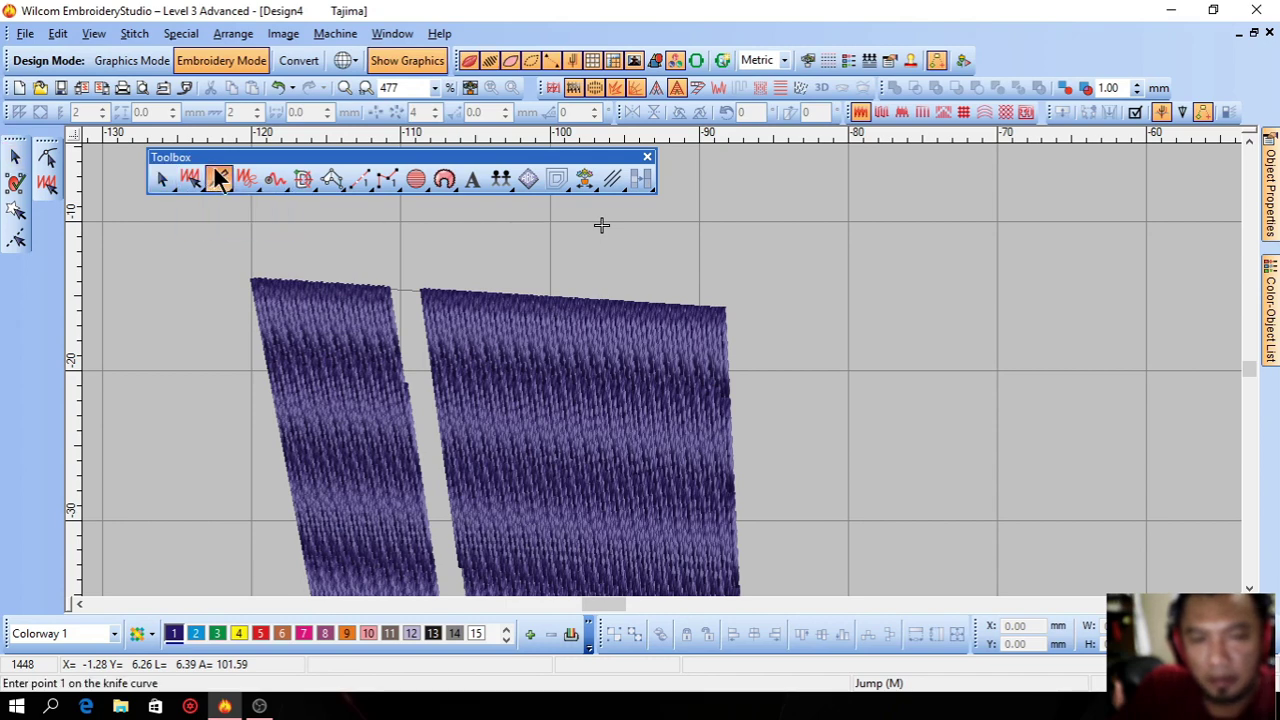
left_click(94, 33)
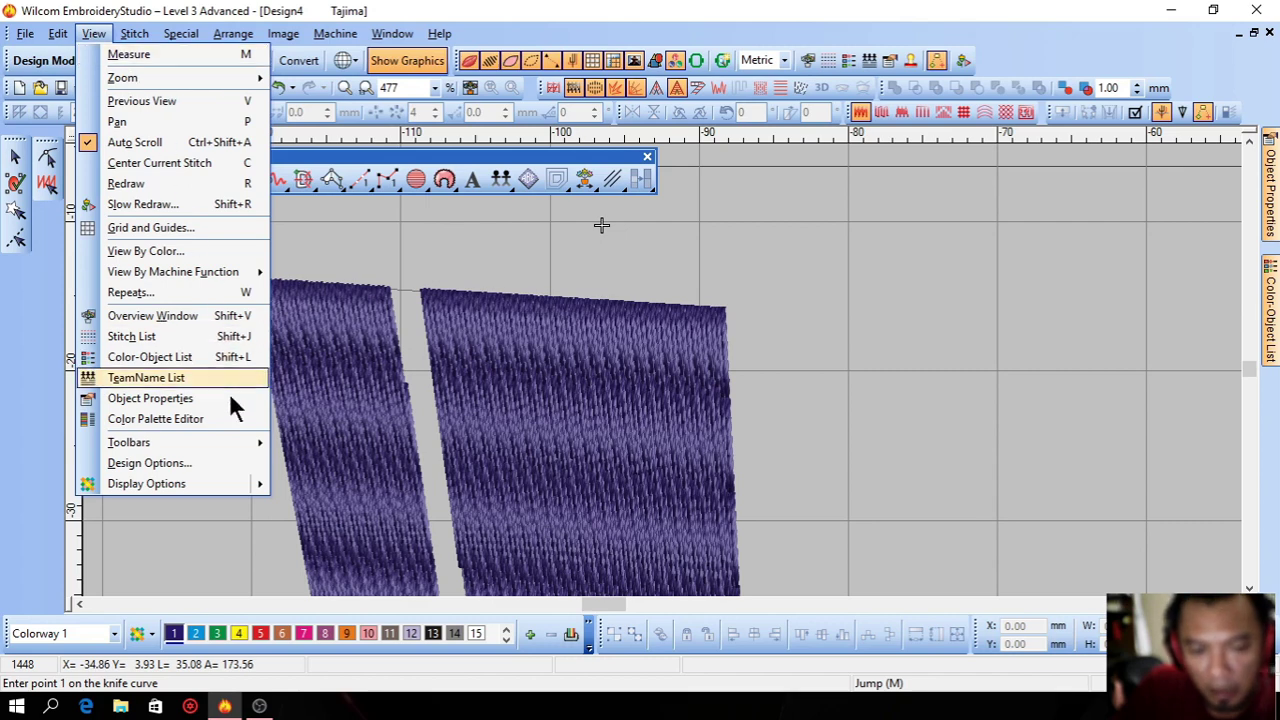
mouse_move(232, 442)
mouse_move(380, 674)
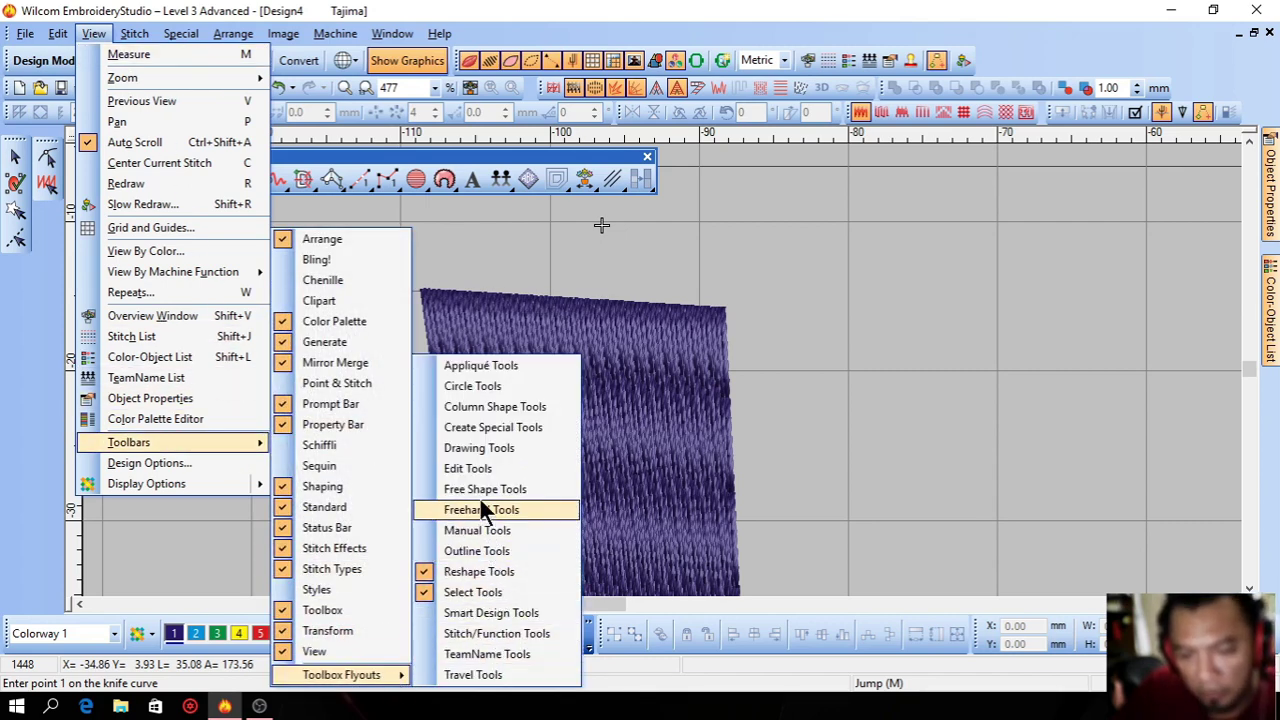
left_click(478, 468)
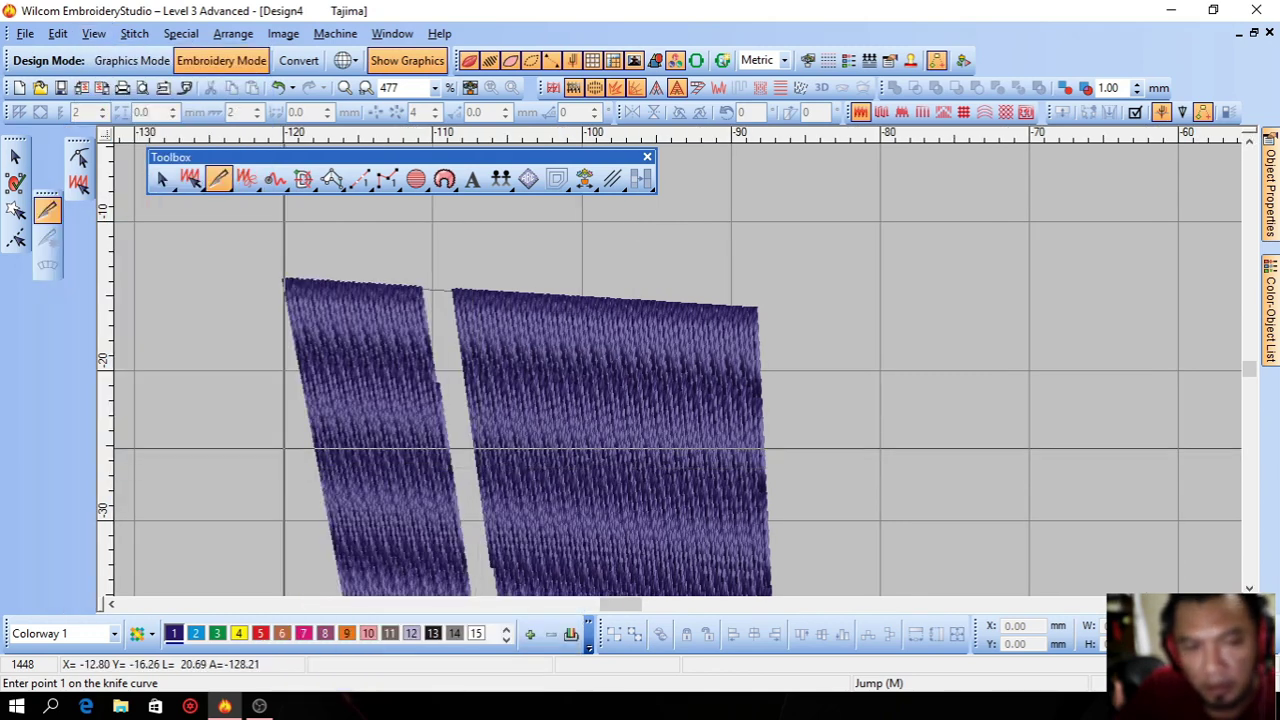
left_click_drag(44, 189, 44, 126)
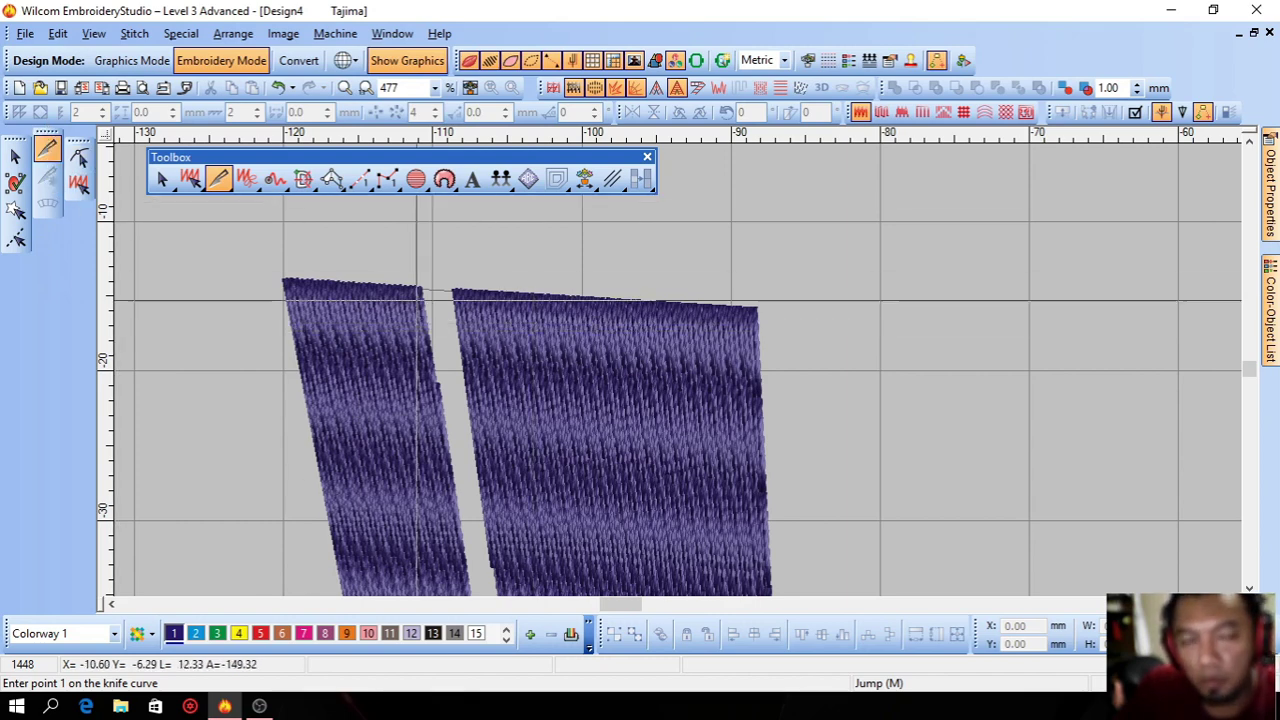
Select the satin shape and cut it with the Knife along a closed four-sided outline that slices off its upper-right corner and crosses its body
left_click(14, 155)
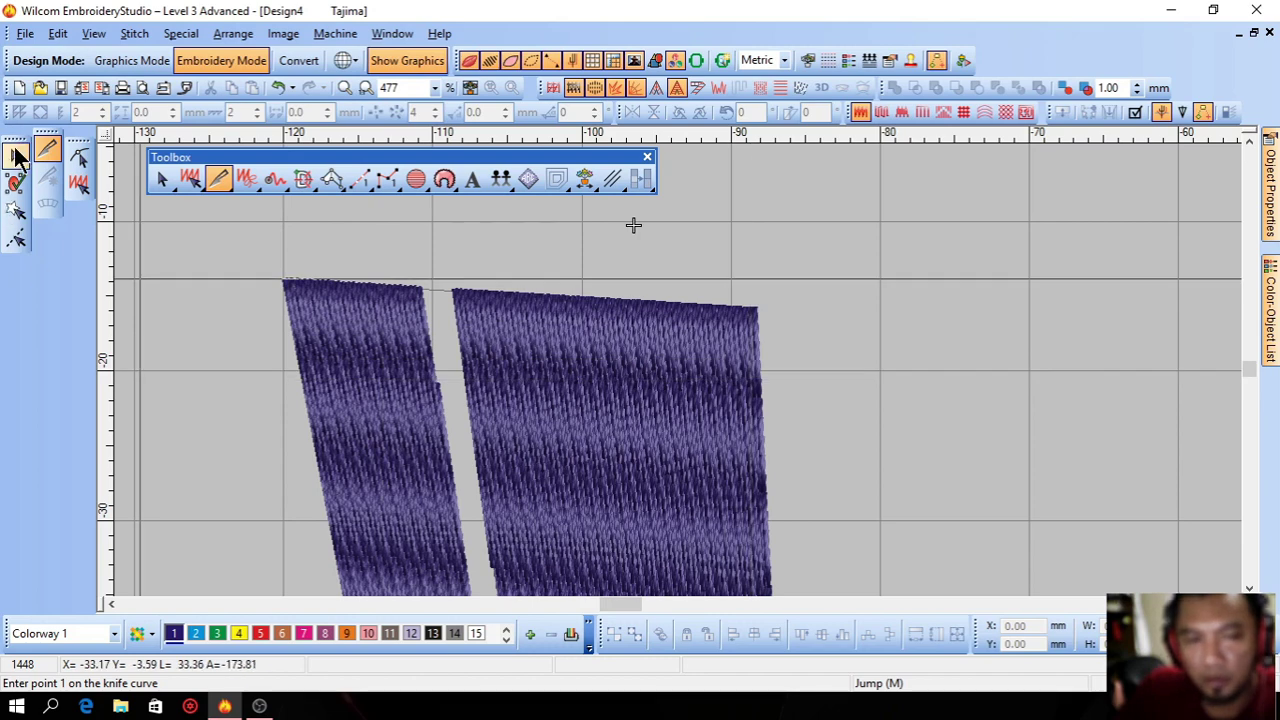
left_click(651, 400)
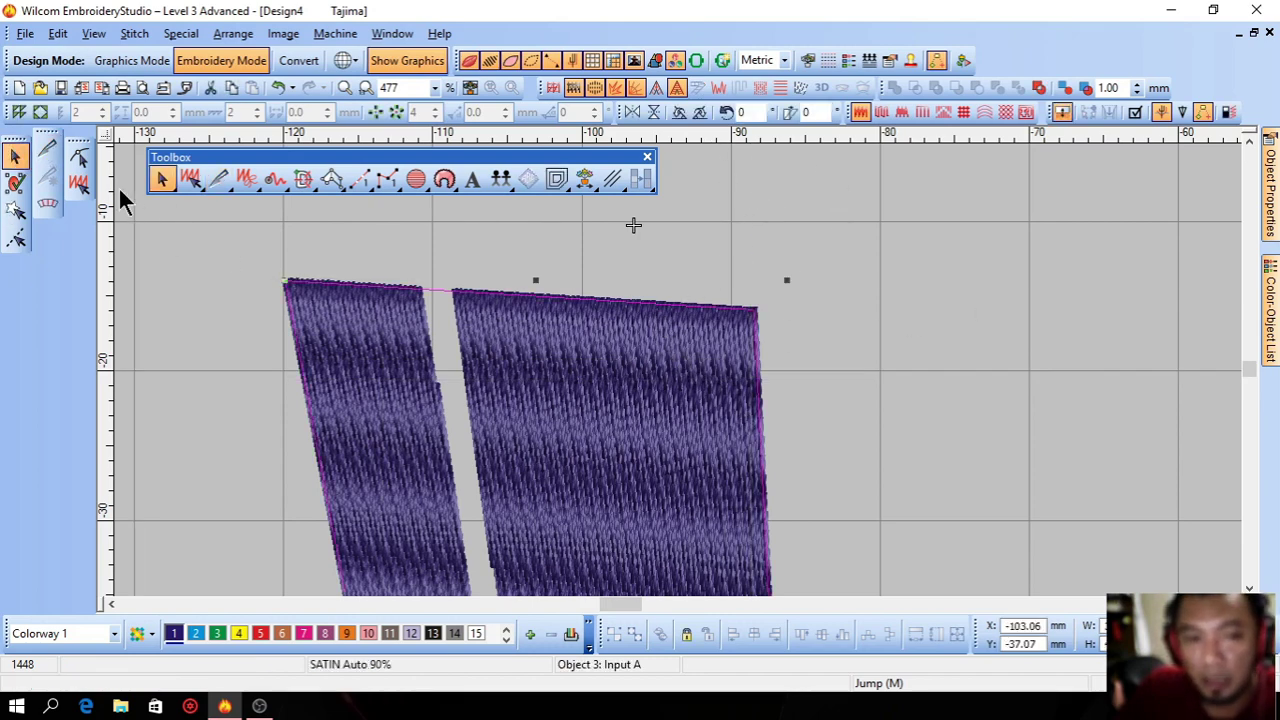
left_click(47, 149)
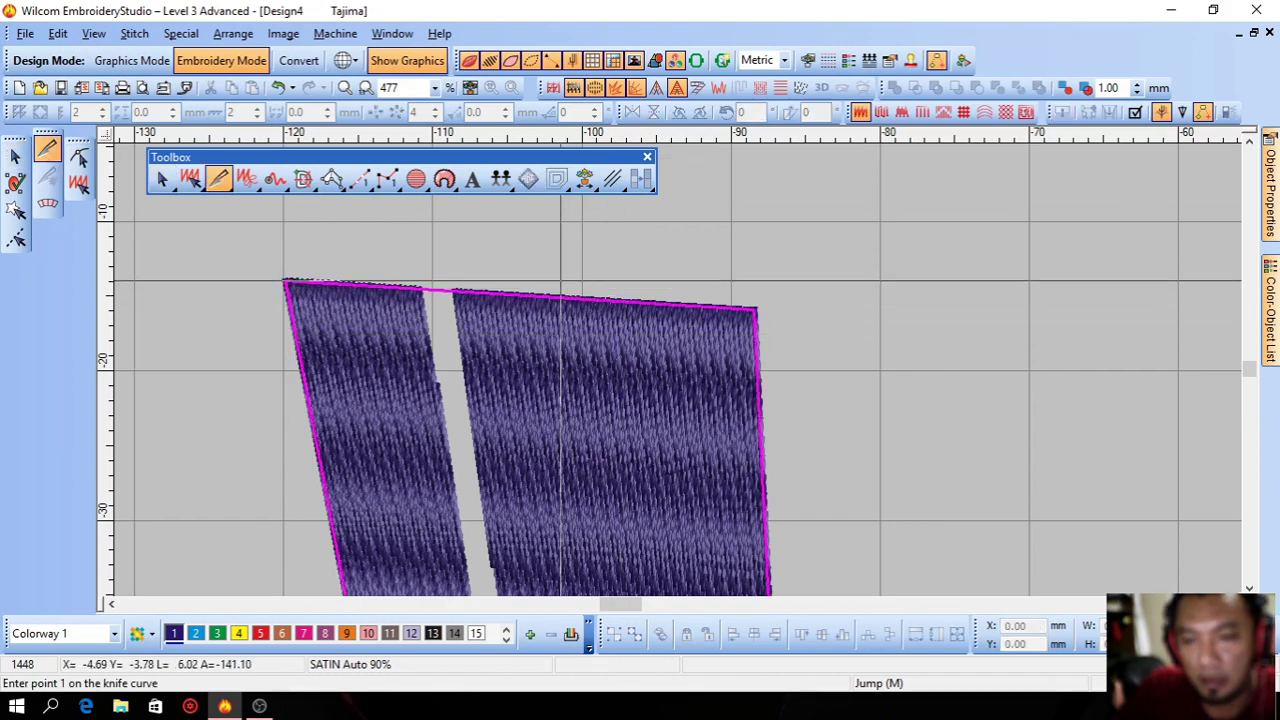
left_click(506, 251)
left_click(768, 474)
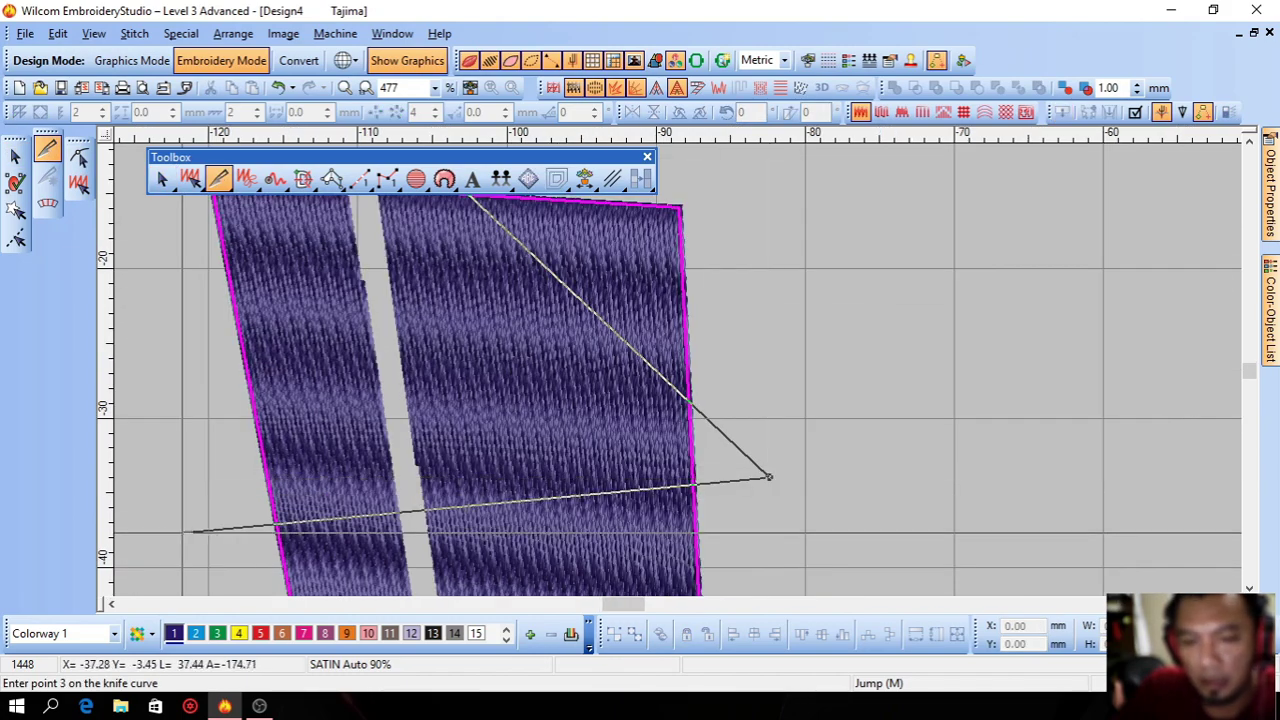
left_click(171, 529)
scroll(558, 235, "up", 1)
scroll(811, 377, "up", 2)
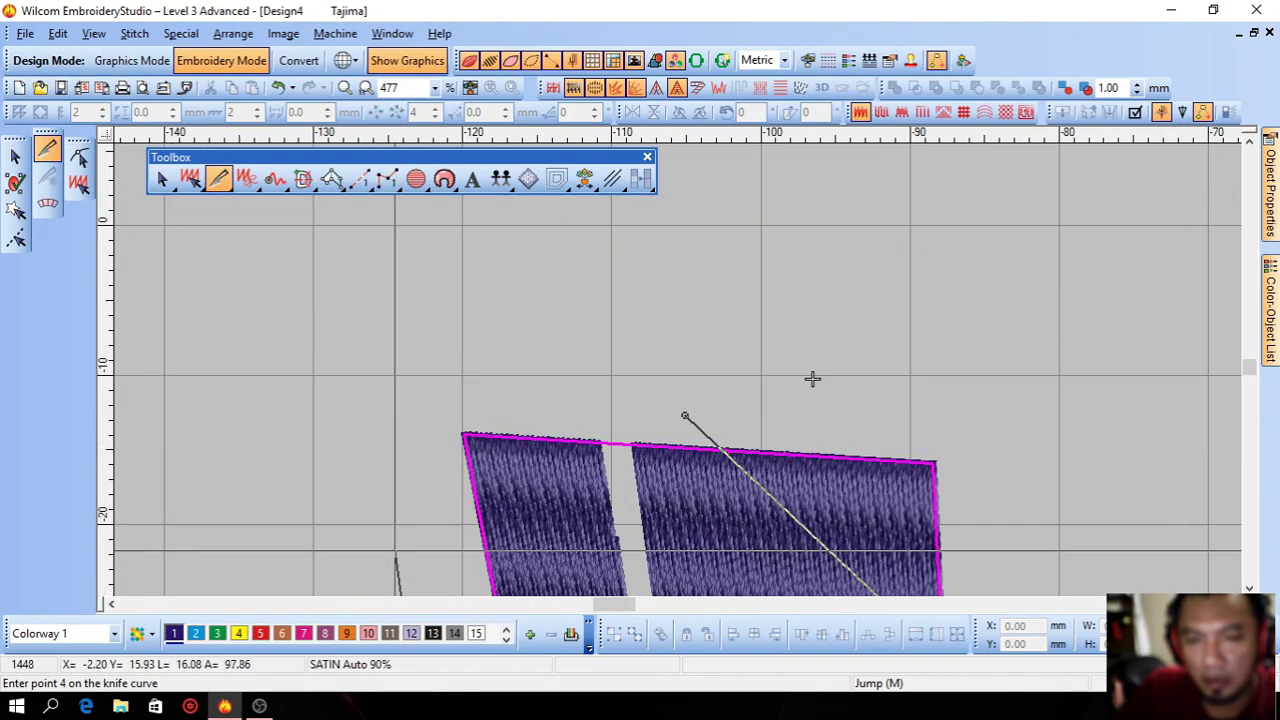
left_click(394, 327)
left_click(686, 412)
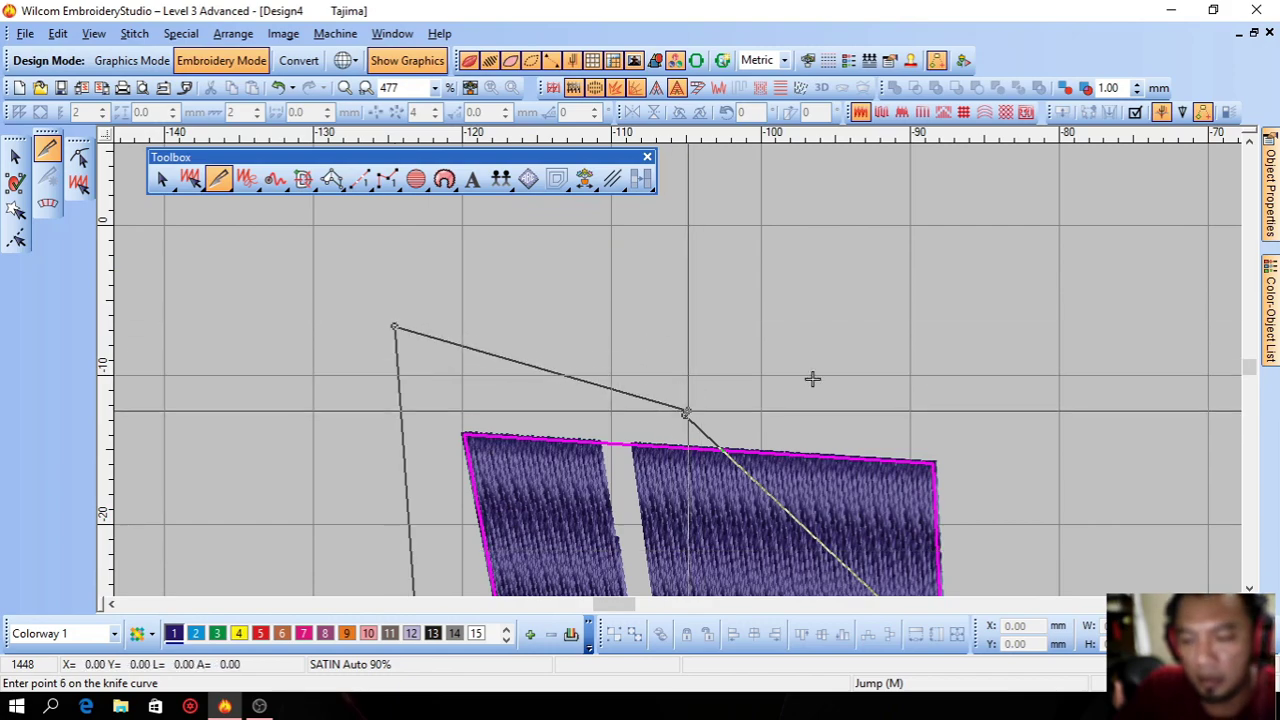
key("Return")
Move the cut-off triangular corner piece about 10 mm right and 9 mm up, away from the satin shape
scroll(686, 400, "down", 2)
left_click(1006, 329)
scroll(1006, 329, "up", 1)
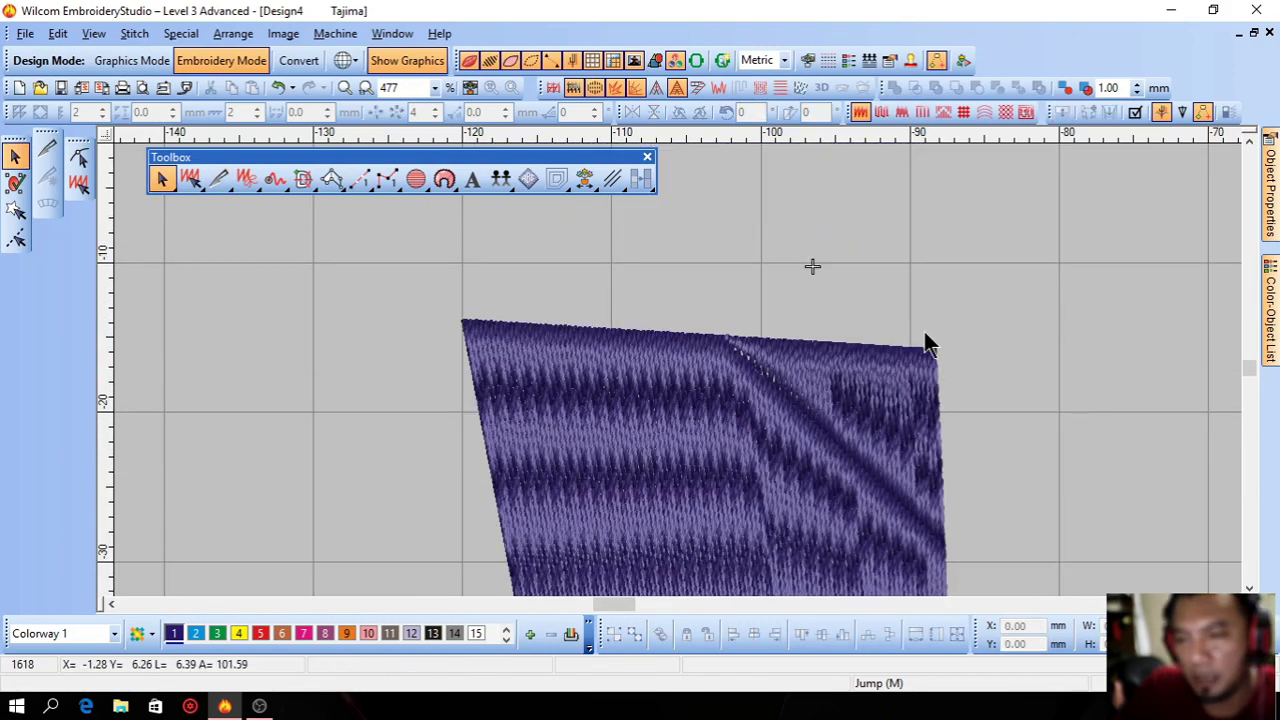
left_click_drag(898, 426, 1052, 280)
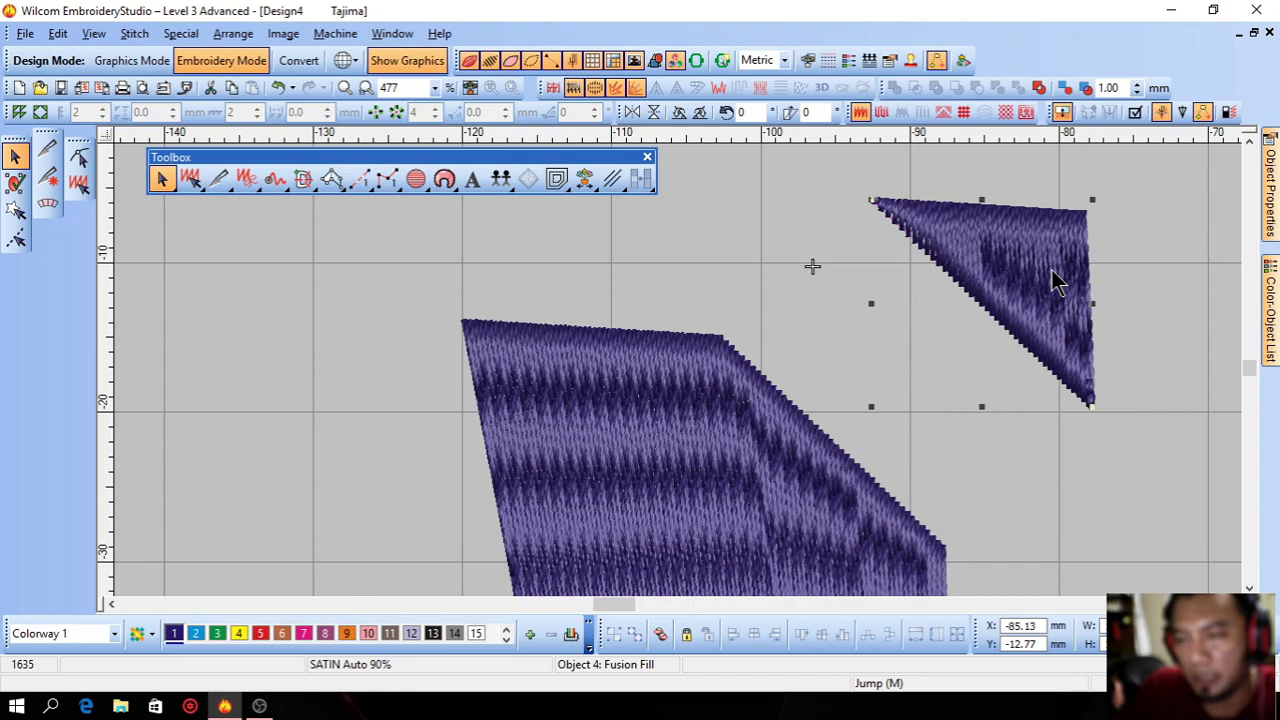
scroll(1055, 255, "down", 1)
scroll(1050, 270, "up", 2)
scroll(1028, 300, "down", 2)
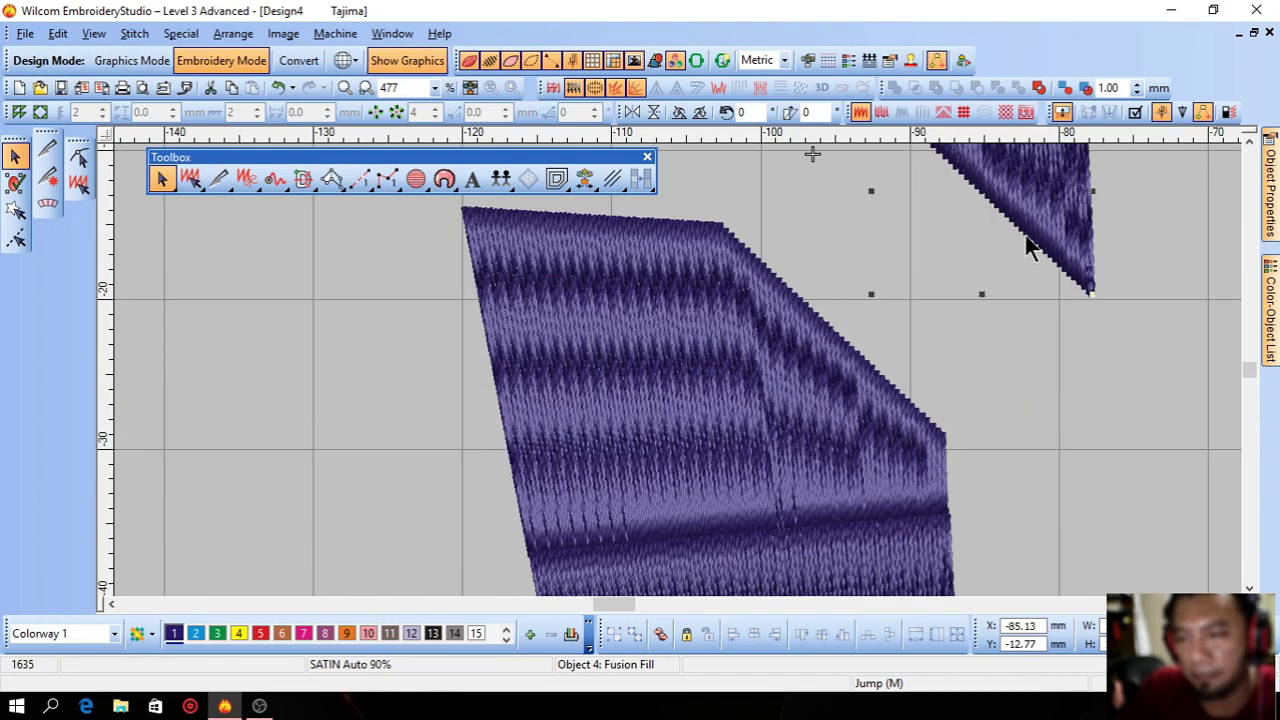
Move the cut-off triangular piece about 8 mm left and 8 mm down, back against the satin shape's cut edge, and deselect it
left_click_drag(1027, 238, 902, 357)
left_click(1047, 350)
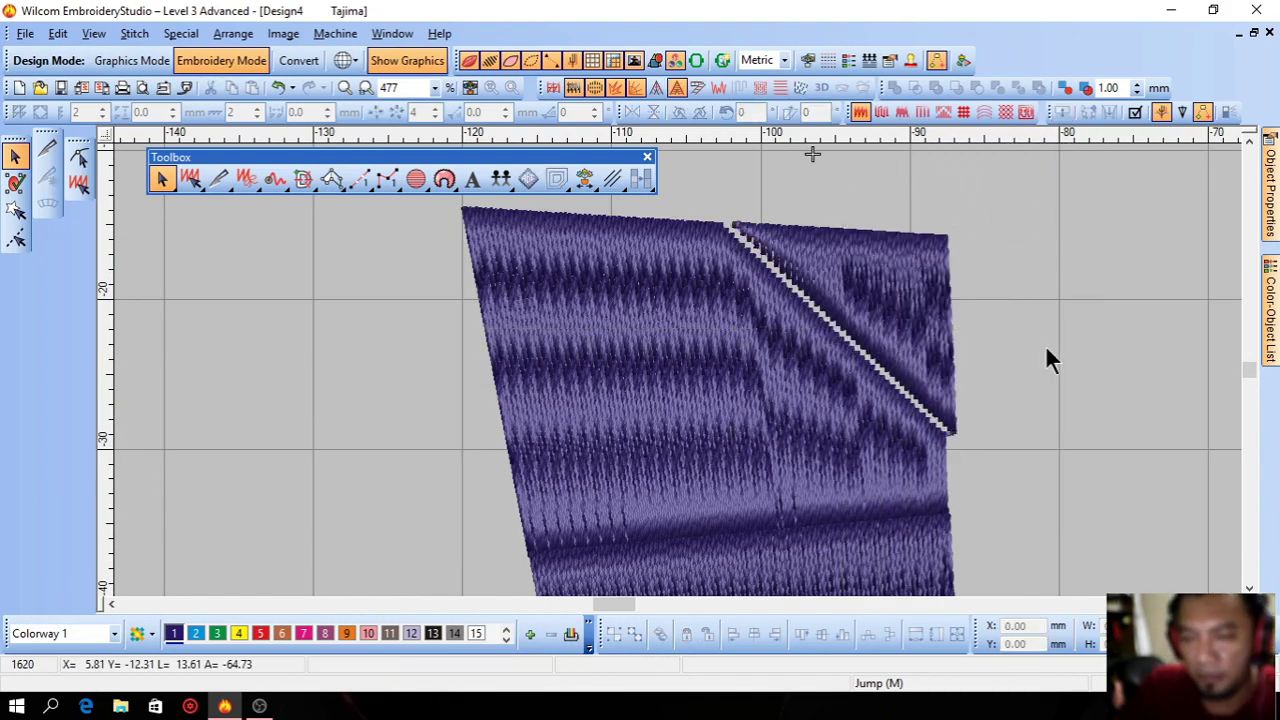
scroll(1045, 355, "down", 2)
scroll(1045, 355, "up", 1)
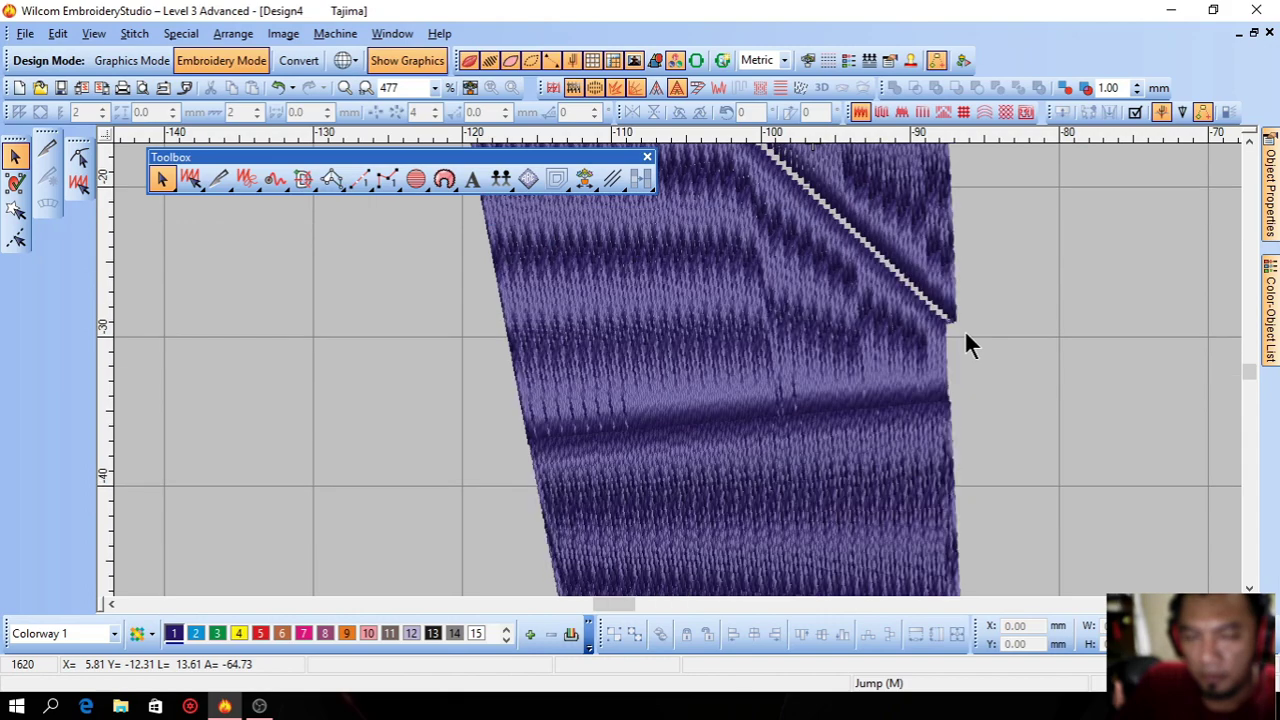
Undo the piece moves and the Knife cut on the satin shape, and deselect it
left_click(278, 86)
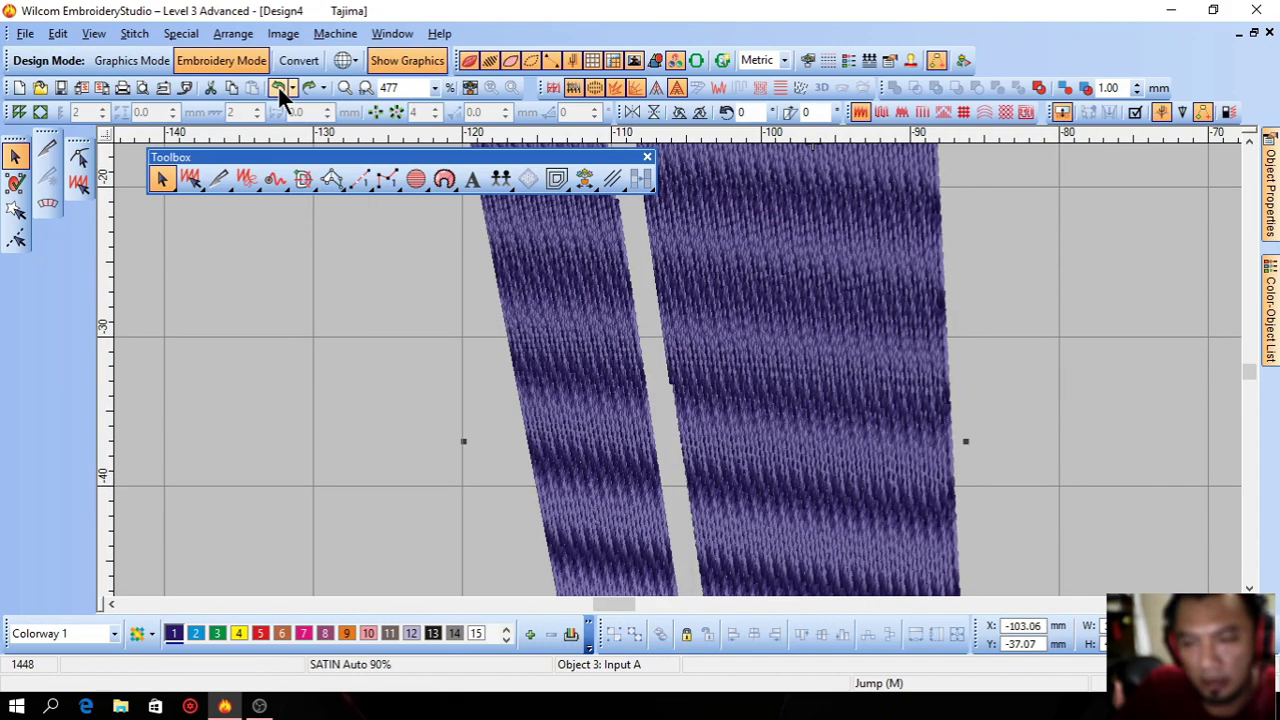
left_click(318, 396)
scroll(318, 396, "up", 1)
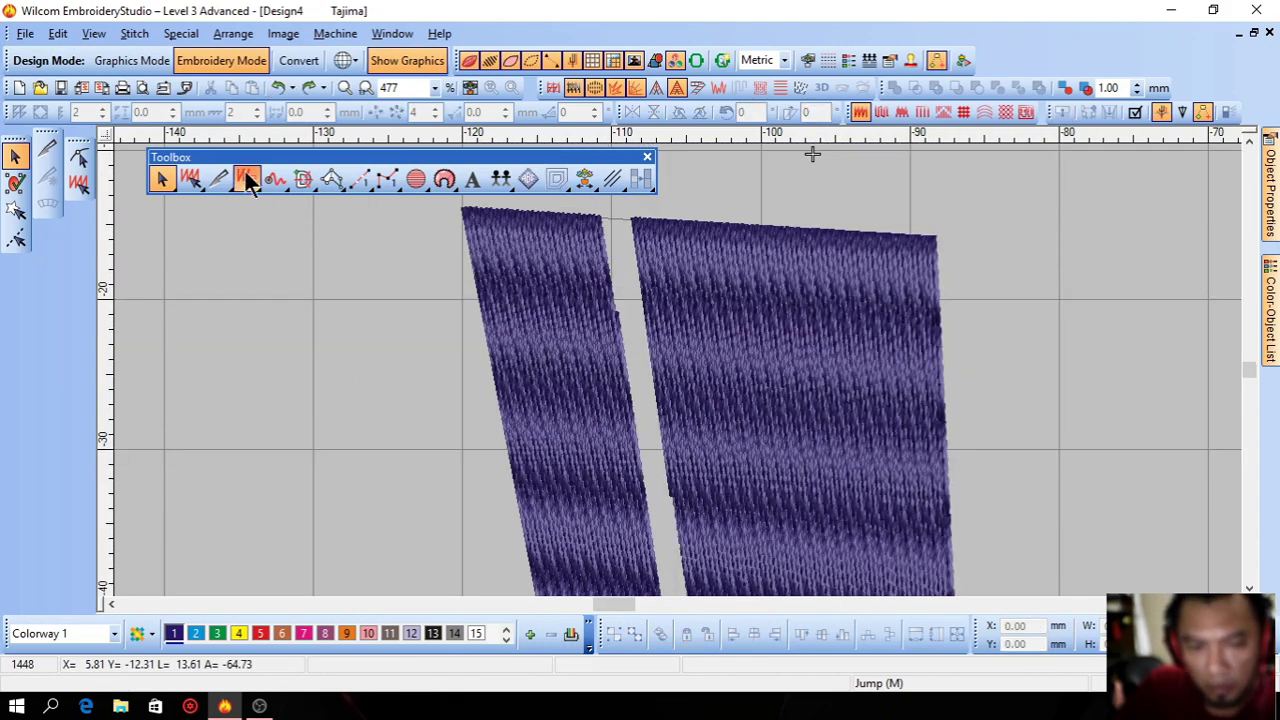
Show the Create Special Tools and Travel Tools flyout toolbars
mouse_move(246, 173)
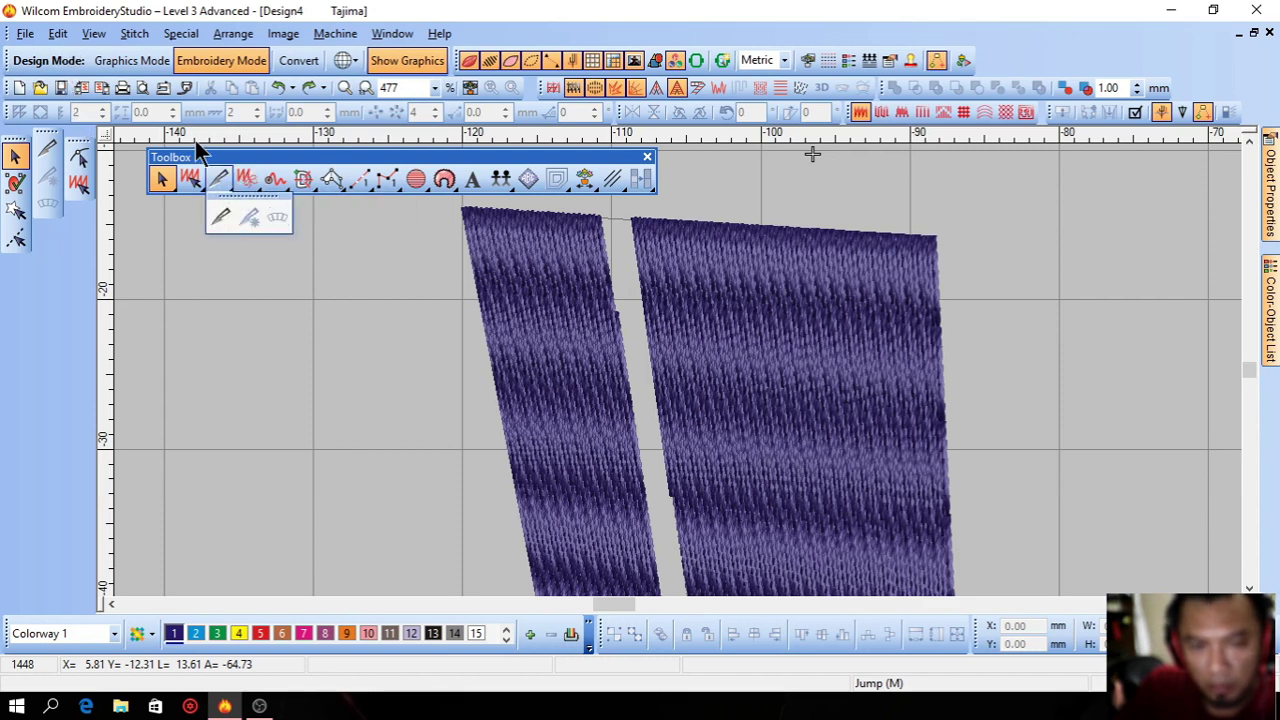
left_click(93, 33)
mouse_move(217, 438)
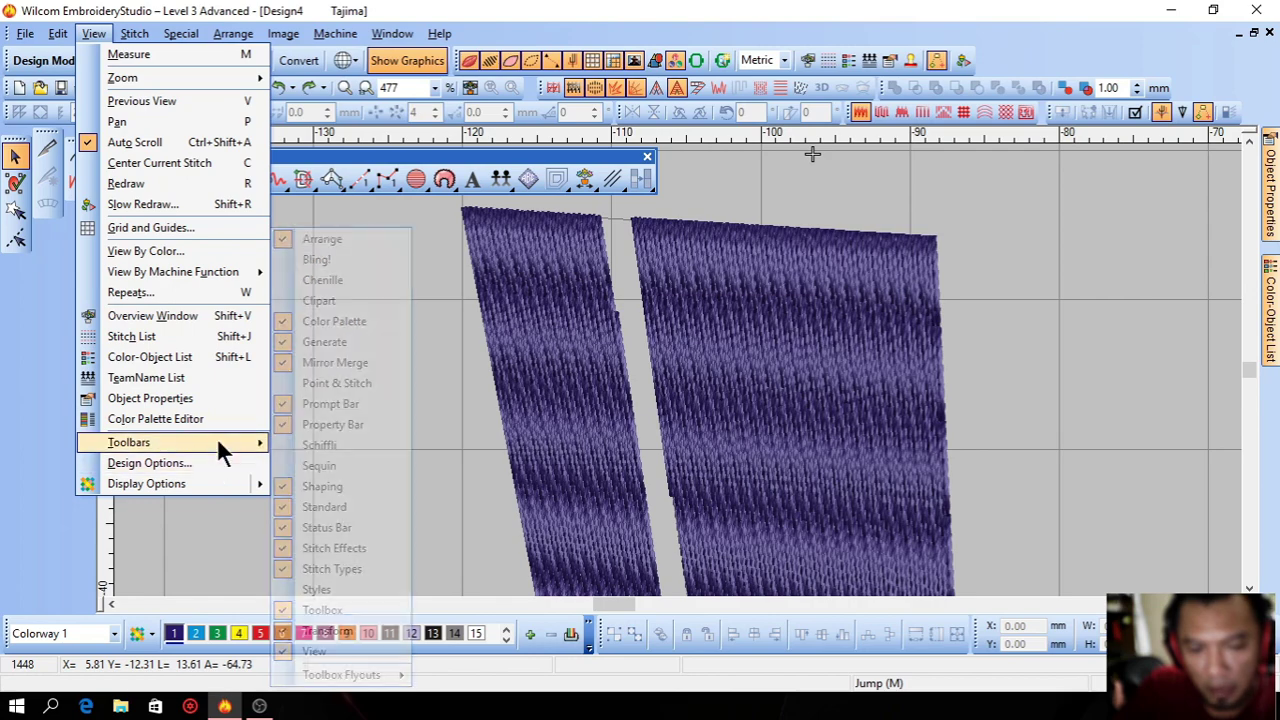
mouse_move(395, 675)
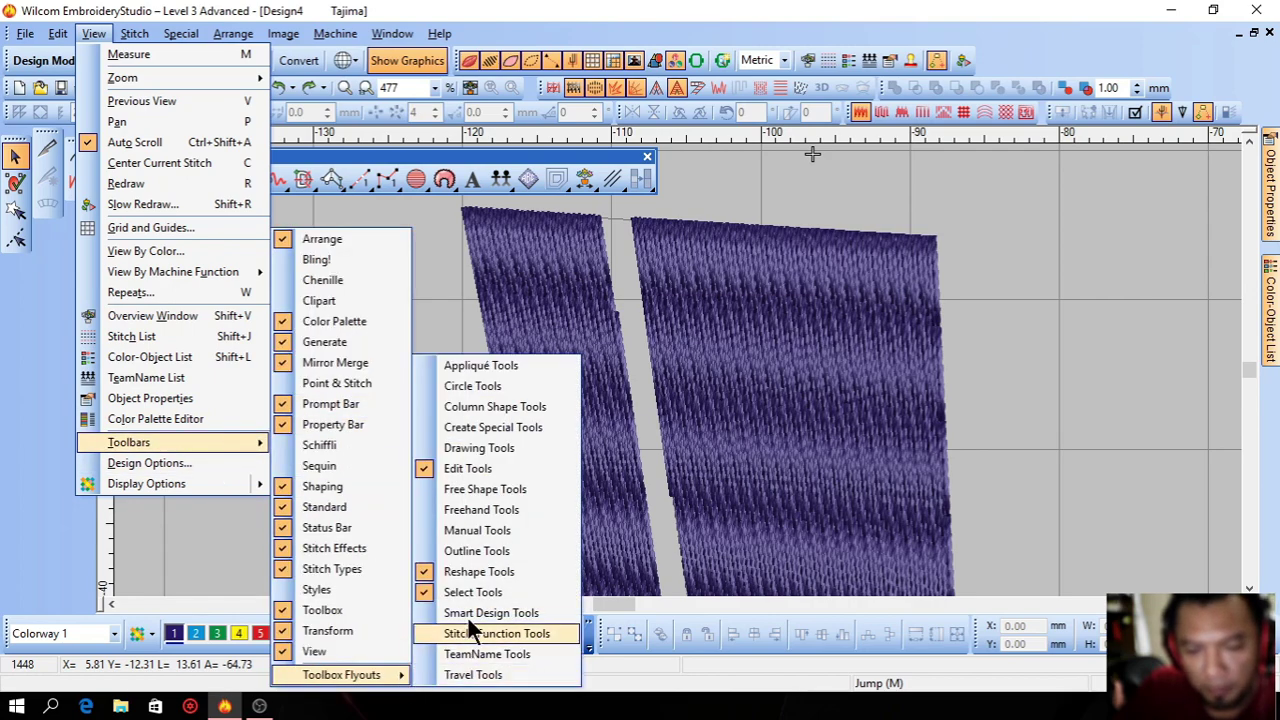
left_click(481, 431)
Show the Stitch/Function Tools flyout toolbar and dock it directly below the Edit Tools toolbar
left_click(93, 33)
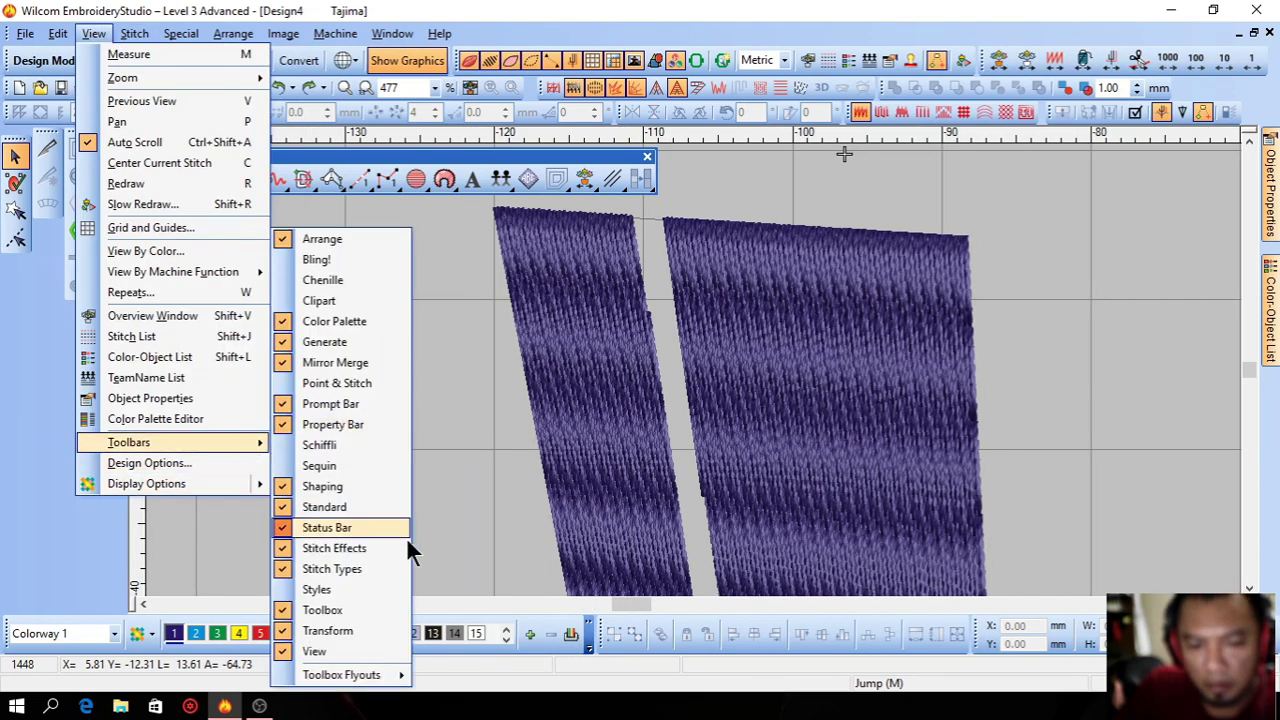
mouse_move(403, 678)
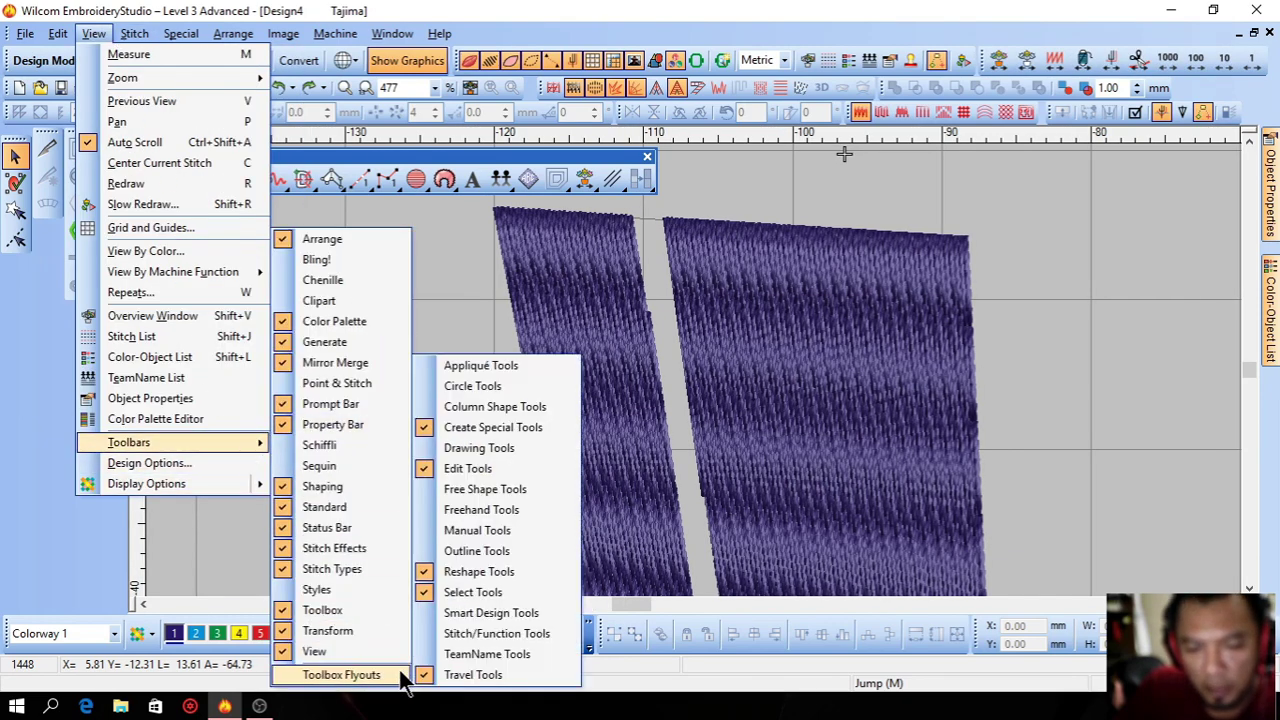
left_click(455, 633)
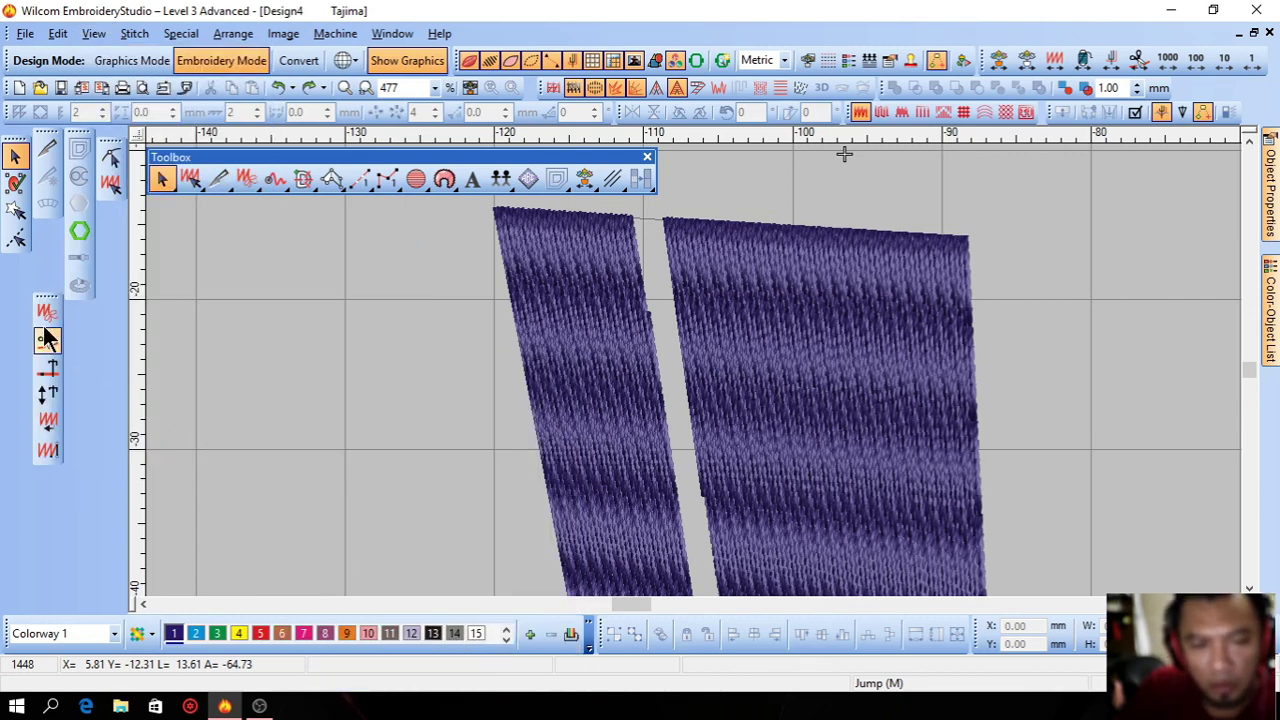
left_click_drag(46, 294, 46, 221)
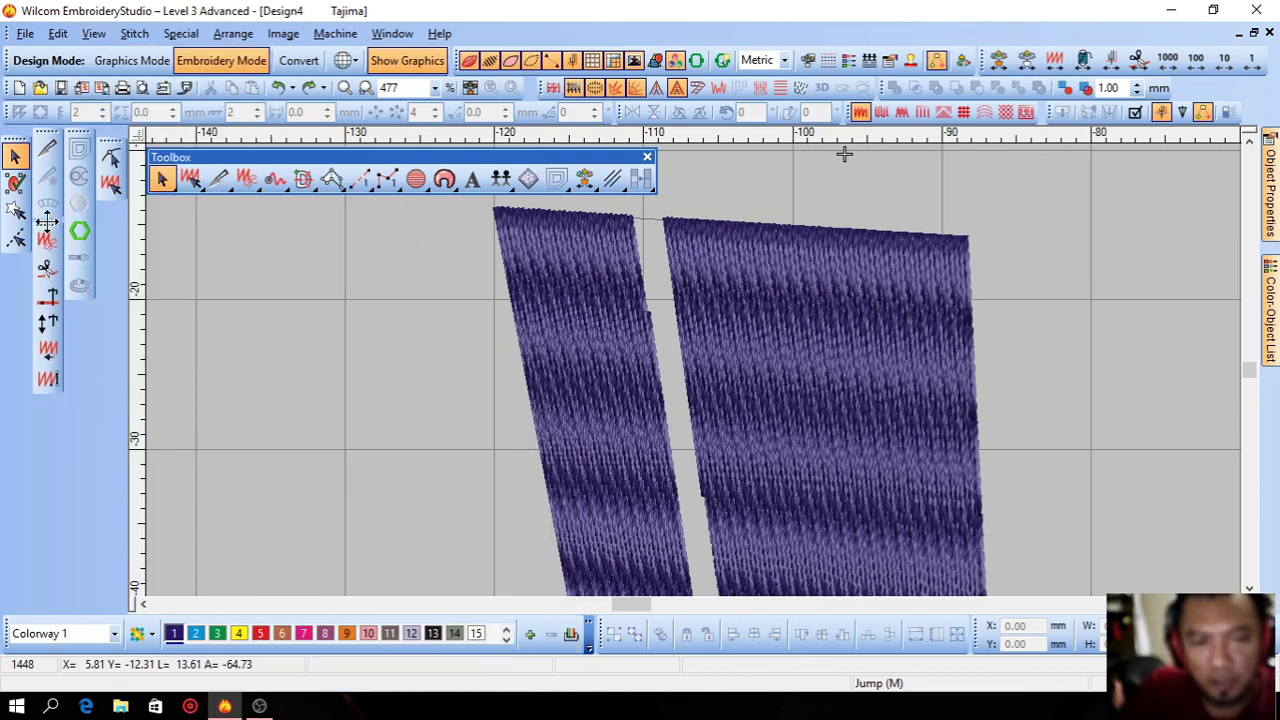
Undock the Create Special Tools toolbar and float it beside the Toolbox toolbar
left_click(93, 33)
mouse_move(246, 440)
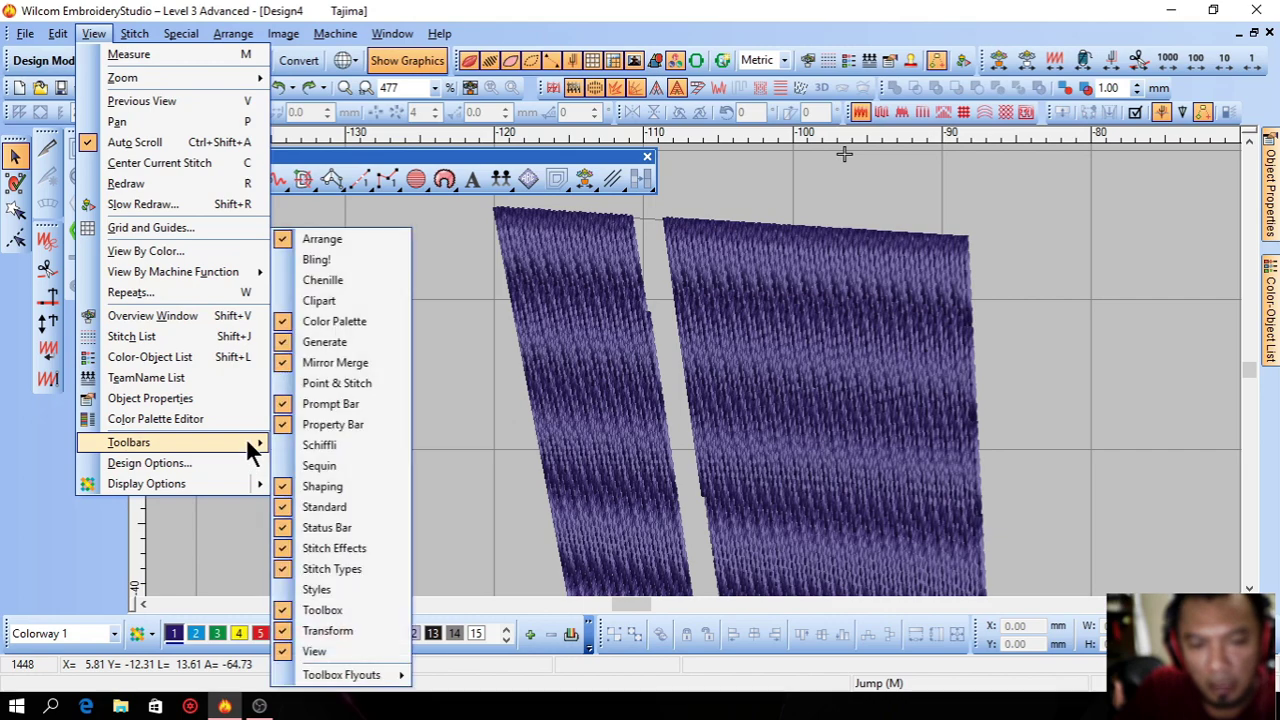
left_click(450, 487)
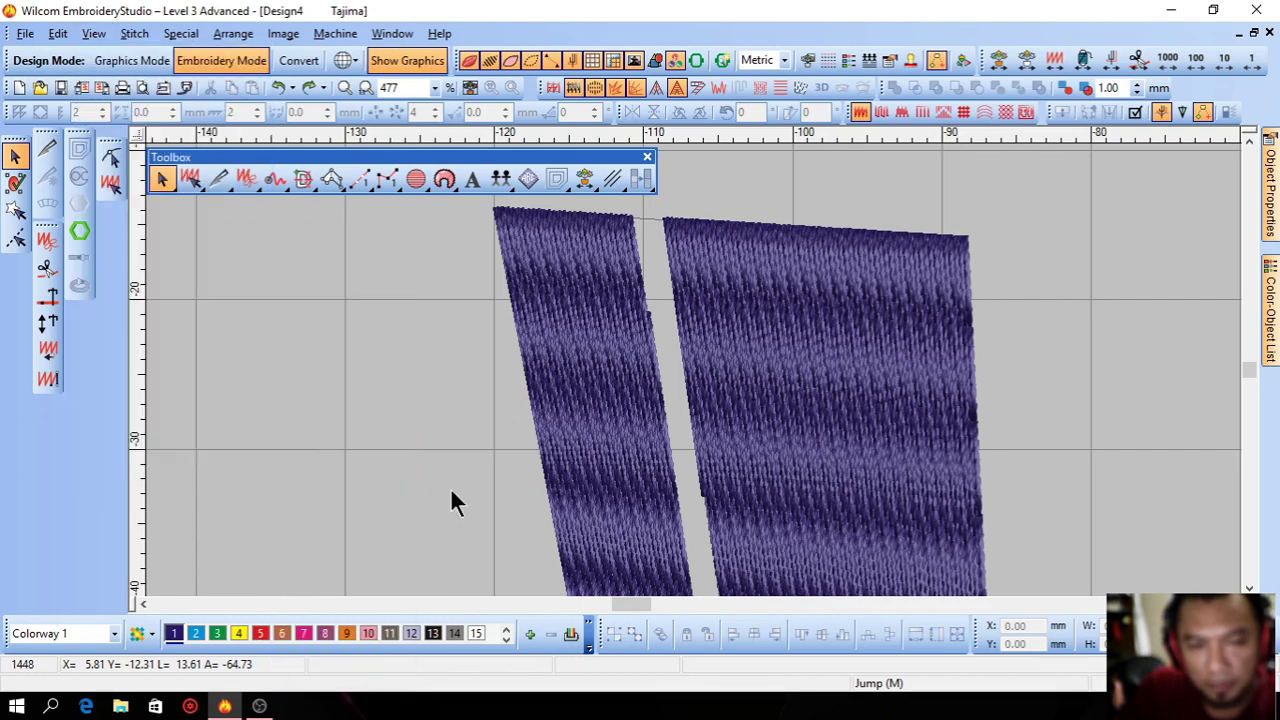
left_click_drag(78, 130, 680, 157)
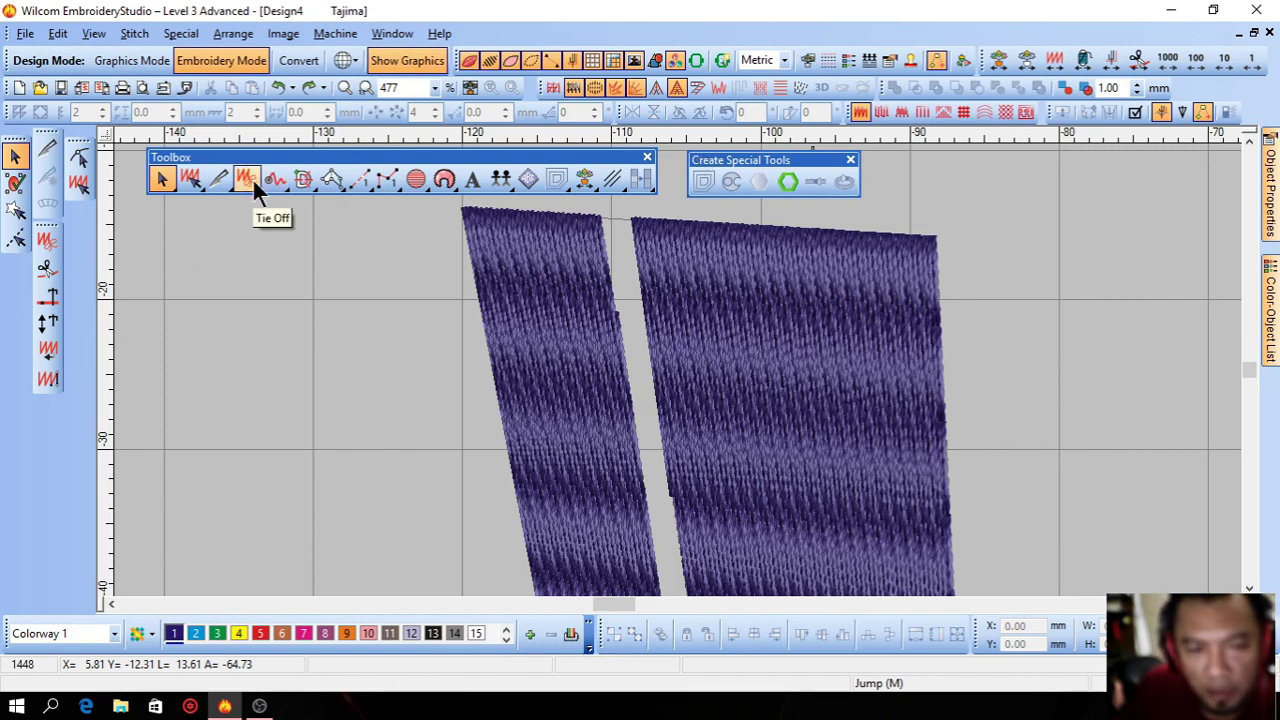
Select the satin shape and move it about 16 mm left and 2 mm down
left_click(563, 300)
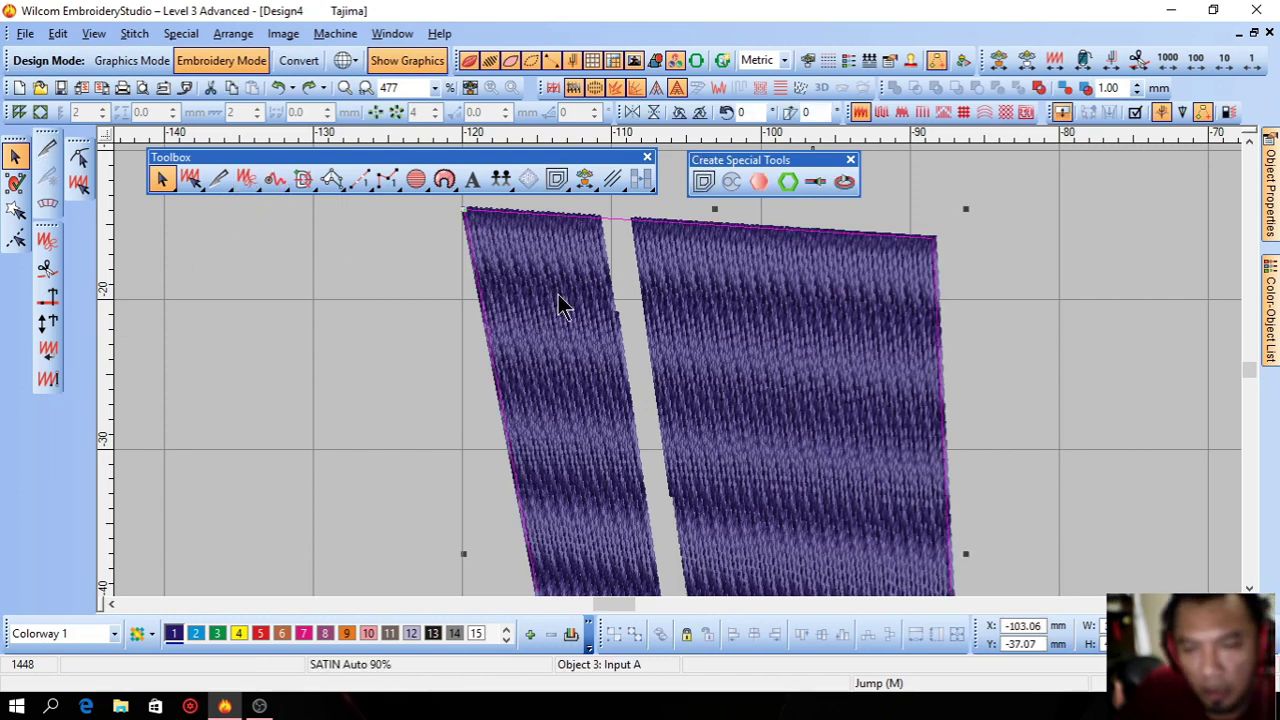
left_click_drag(563, 300, 328, 335)
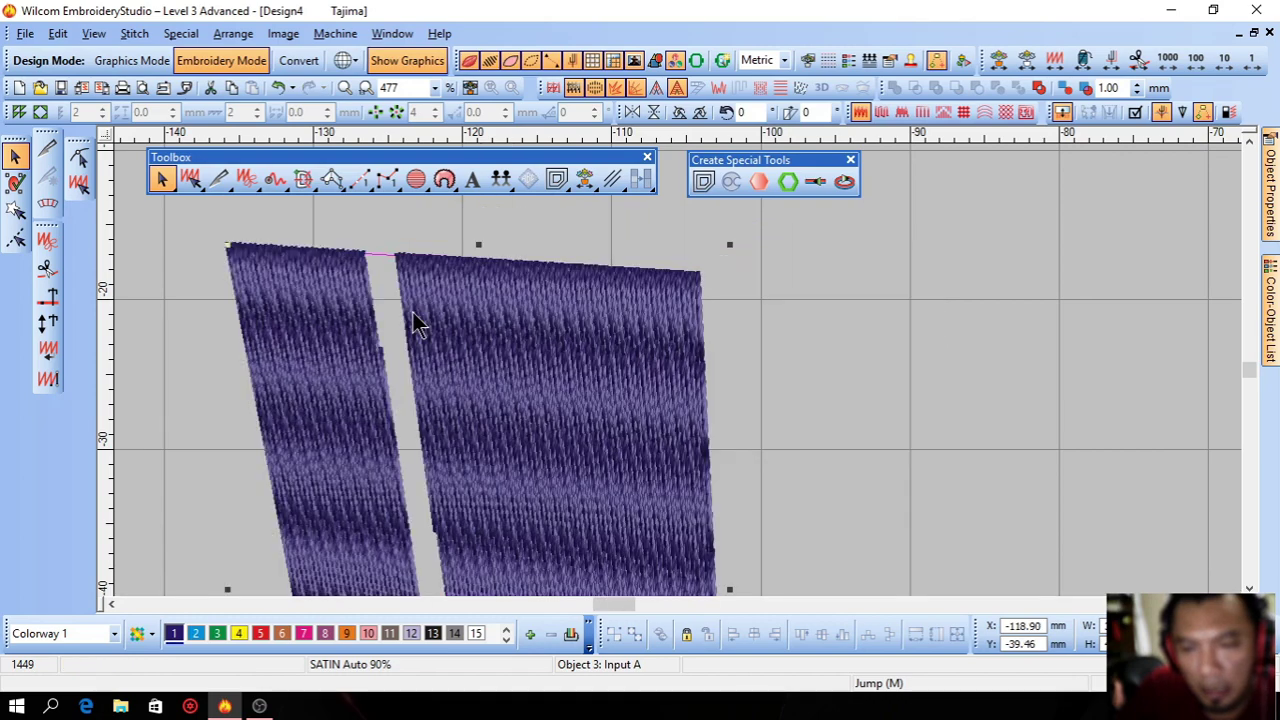
Examine the satin shape's stitching up close, from its upper-left start corner to the connector and end corner along its lower edge
left_click(345, 88)
left_click_drag(192, 235, 500, 397)
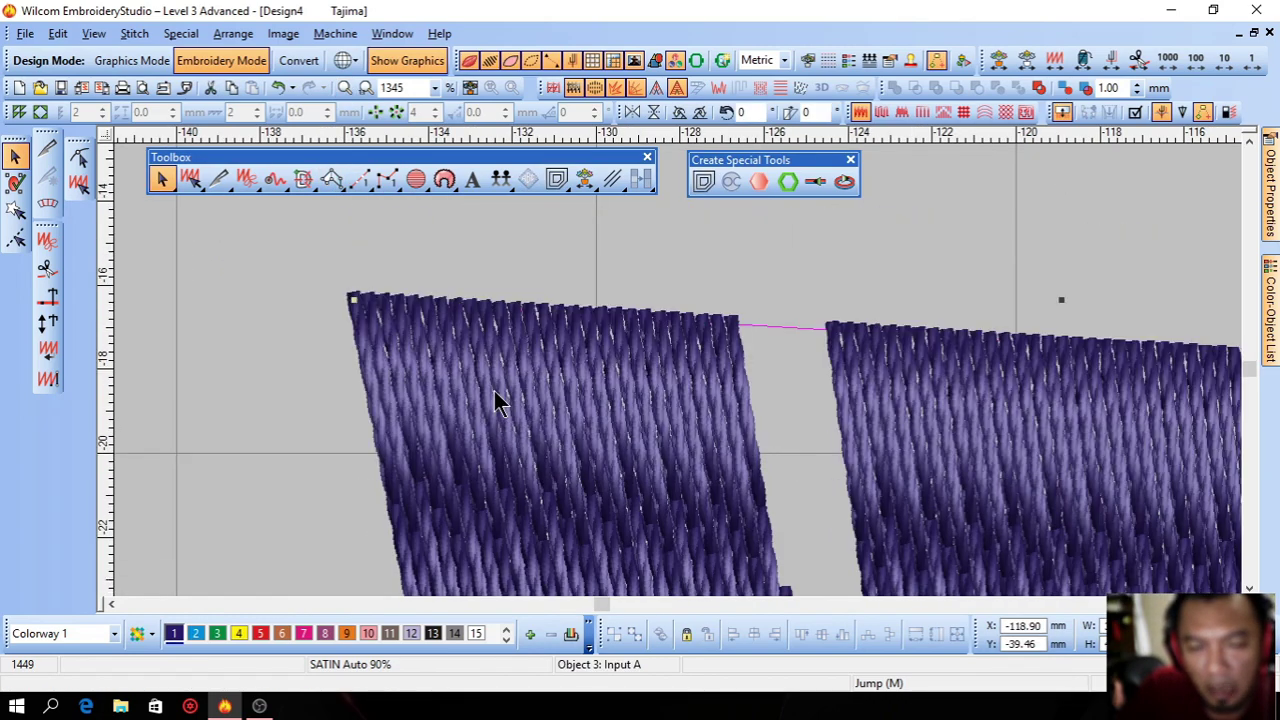
left_click(257, 377)
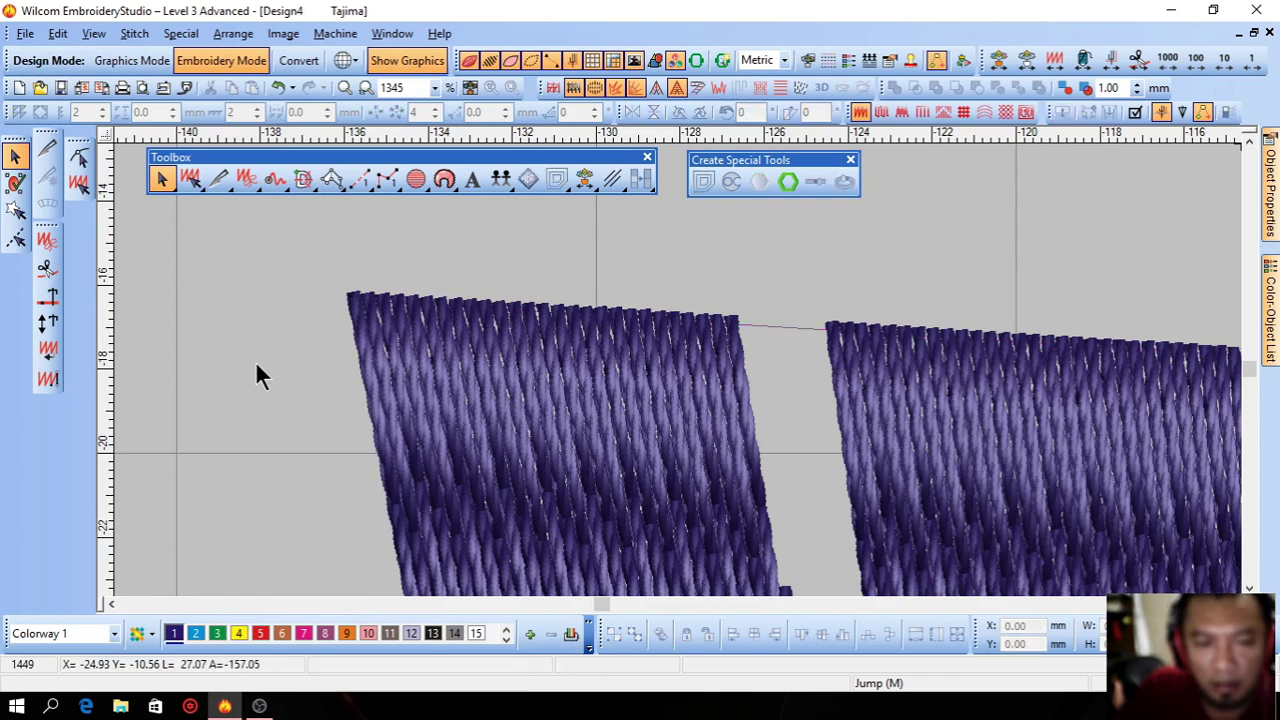
left_click(395, 314)
scroll(395, 314, "down", 10)
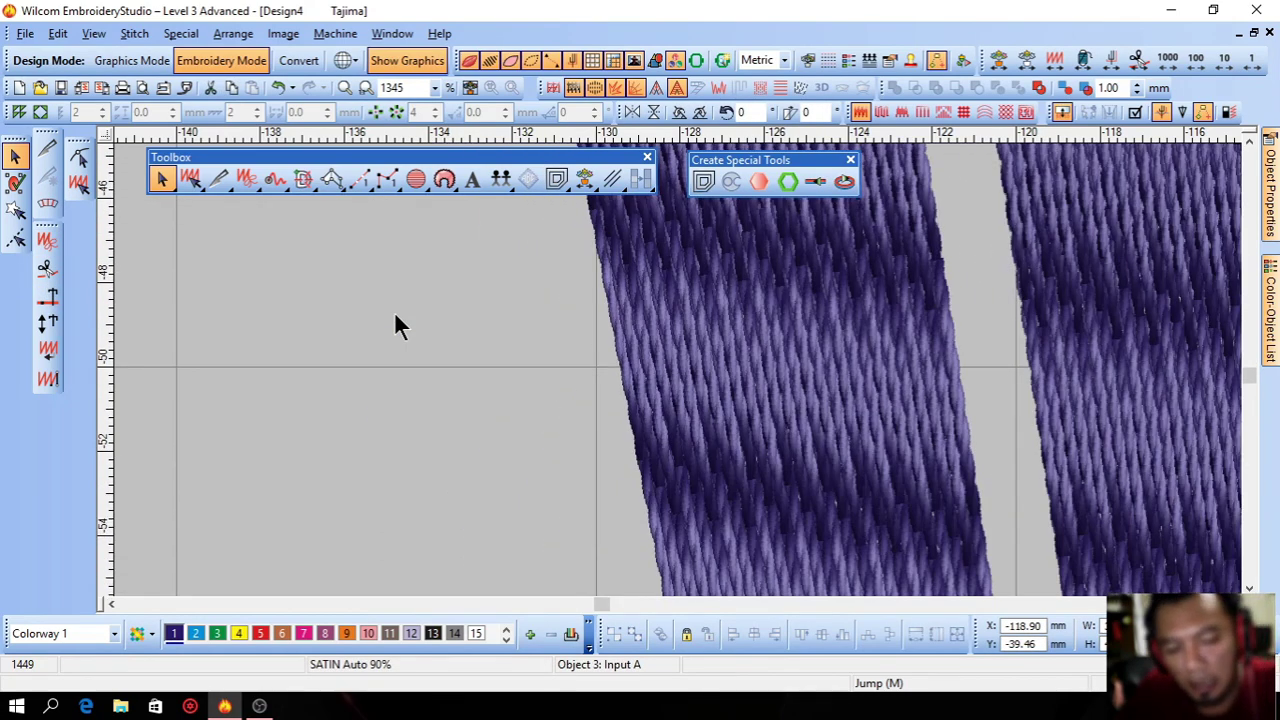
left_click(345, 87)
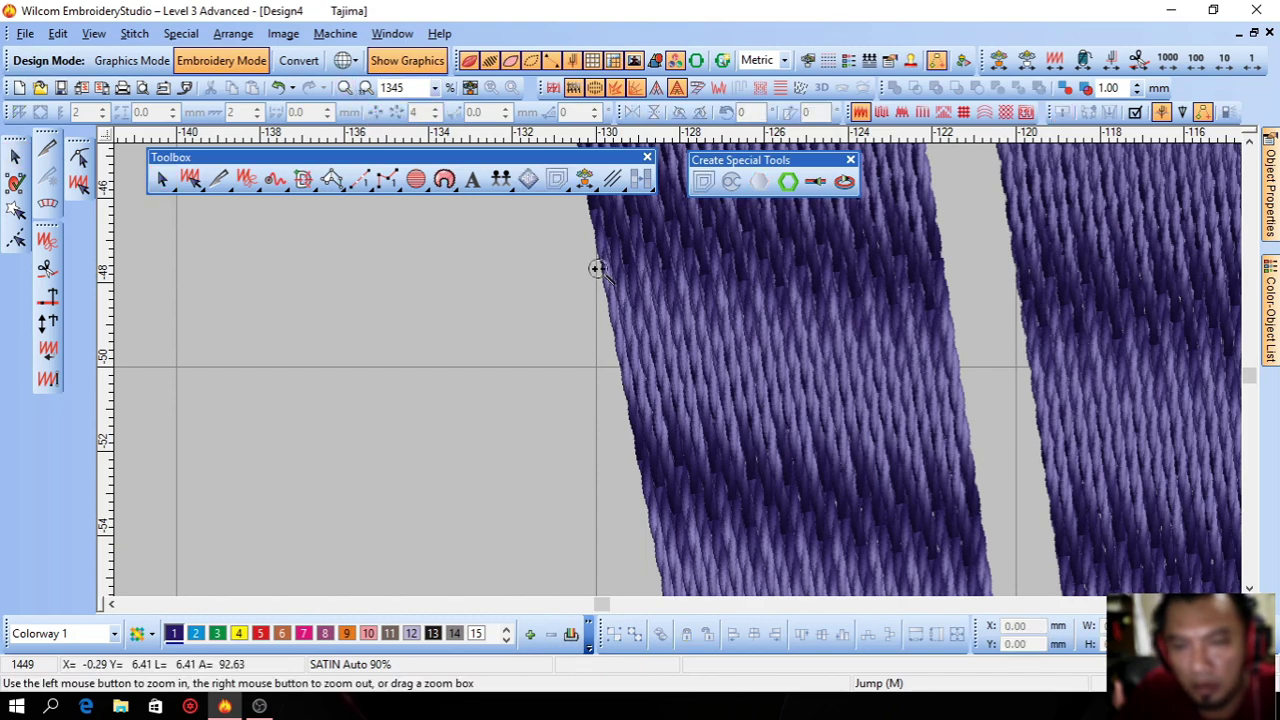
right_click(594, 266)
right_click(676, 367)
right_click(675, 370)
left_click_drag(835, 387, 734, 491)
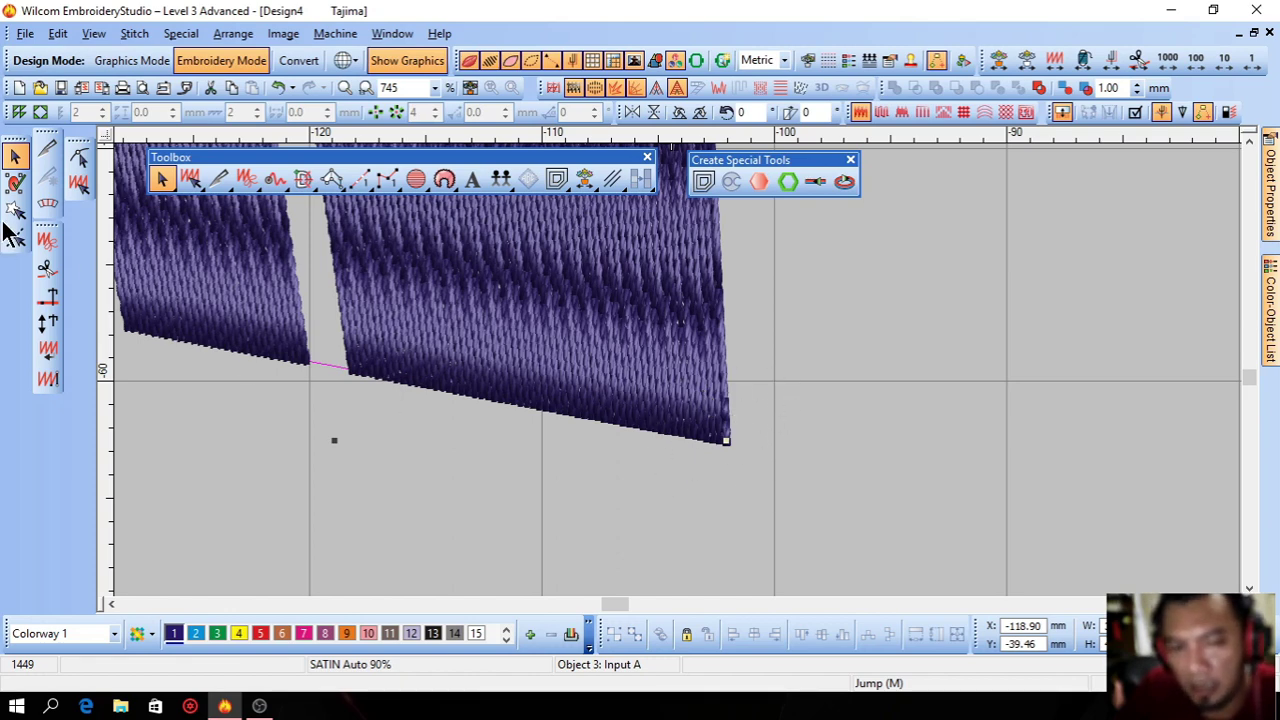
left_click(726, 373)
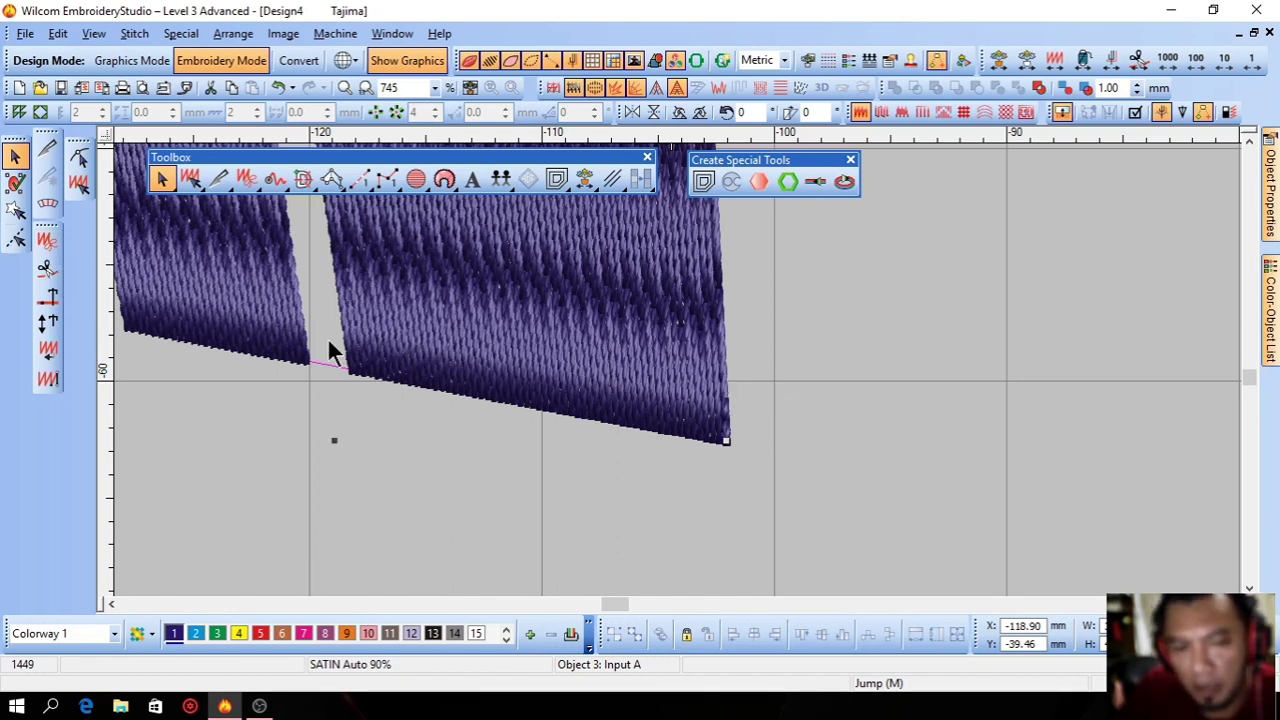
left_click(213, 275)
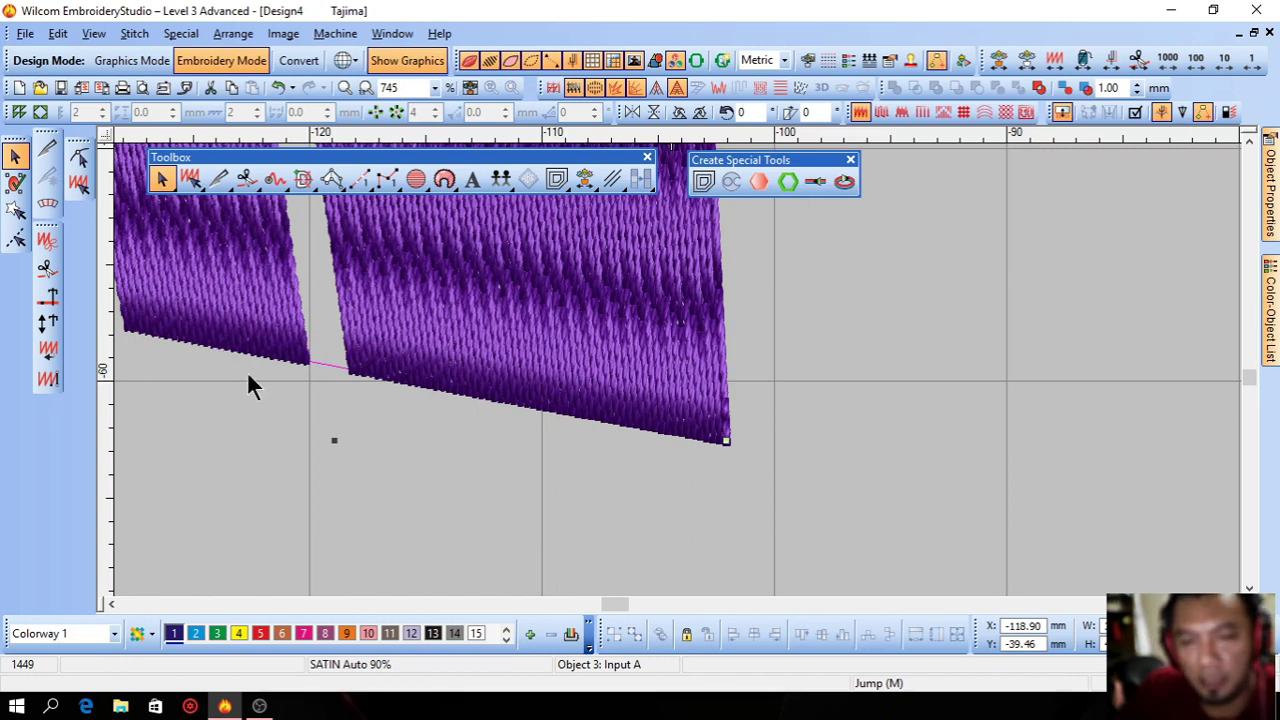
Move the satin shape about 41 mm down and 1 mm left
left_click(47, 300)
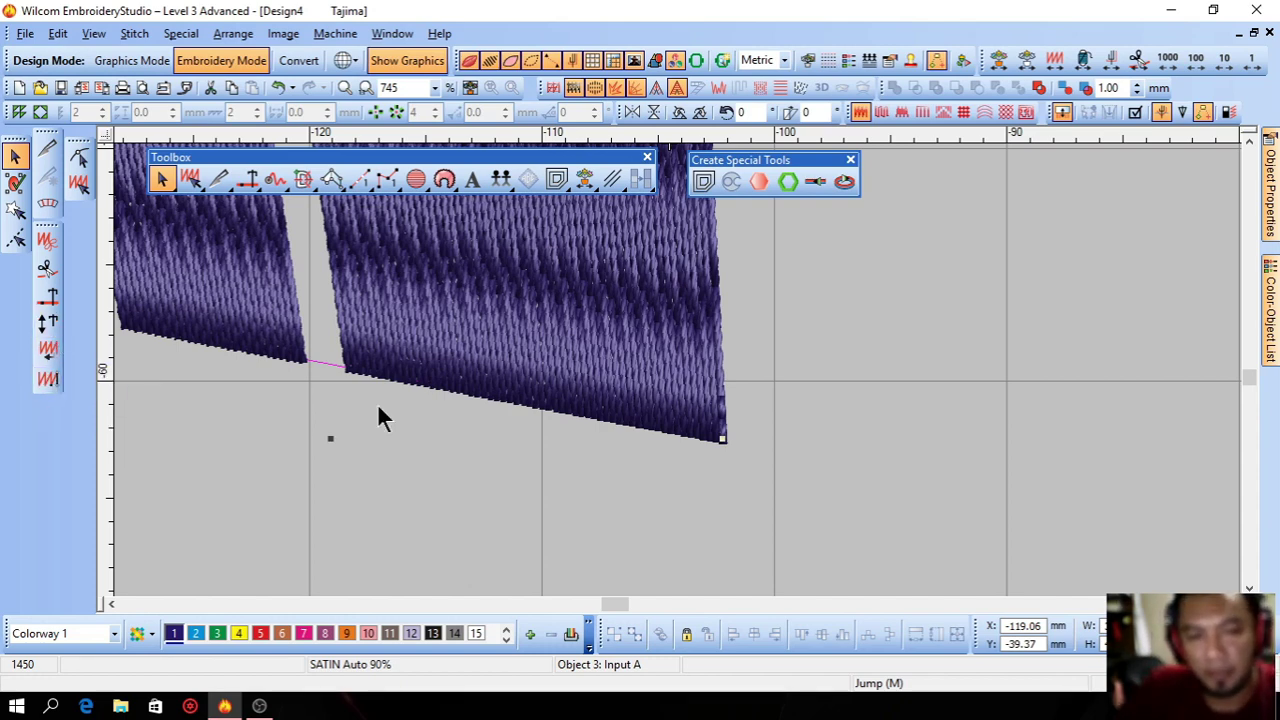
left_click_drag(608, 358, 910, 527)
left_click_drag(770, 325, 551, 550)
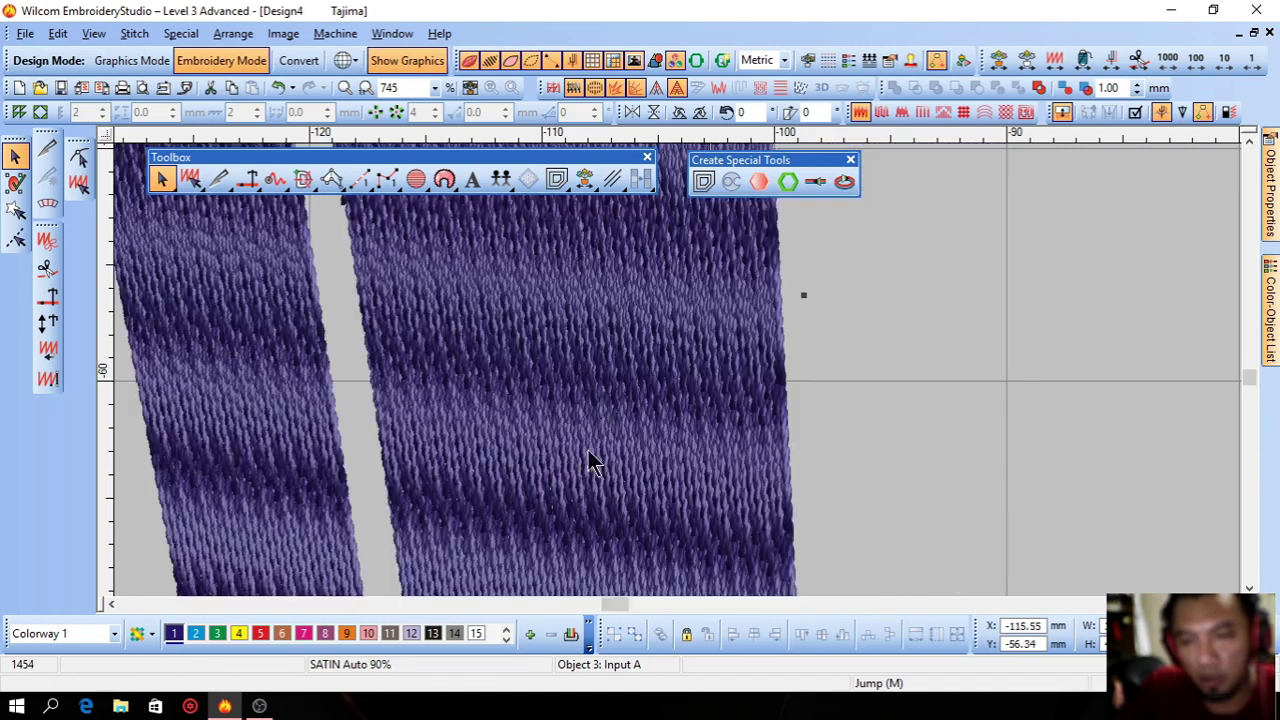
scroll(620, 358, "down", 2)
scroll(620, 347, "down", 1)
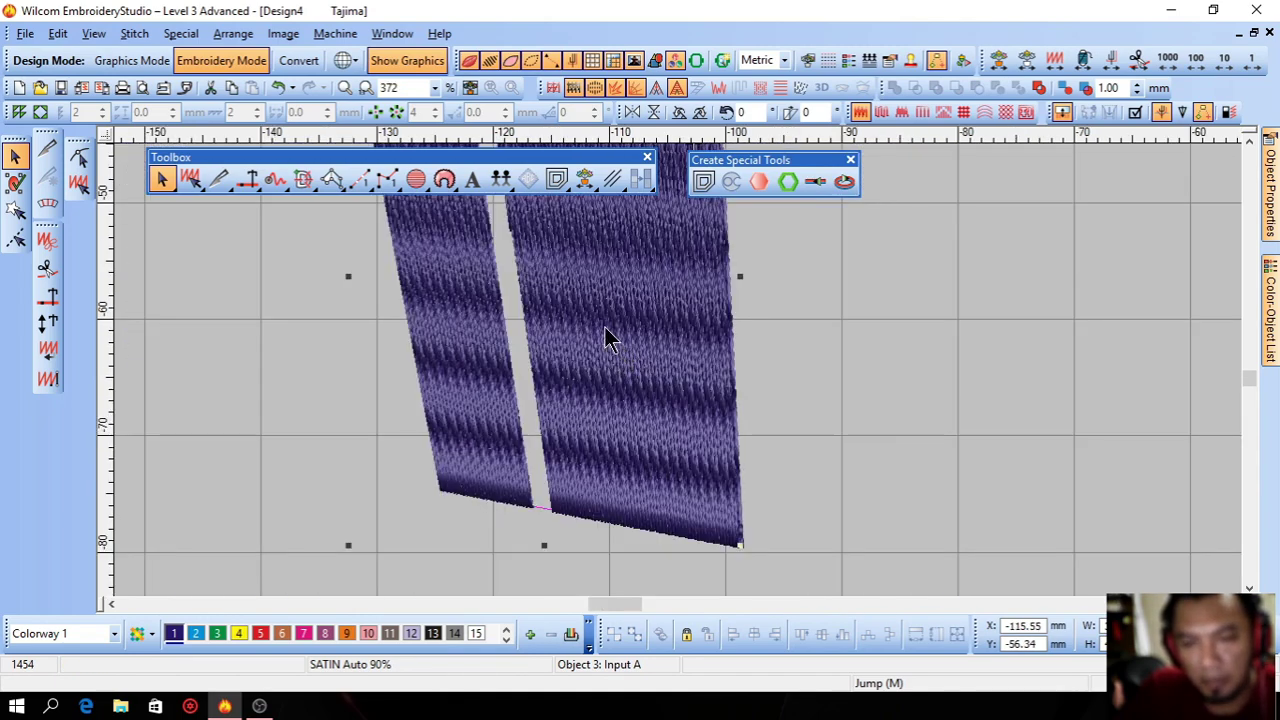
left_click_drag(612, 310, 558, 455)
left_click_drag(573, 310, 575, 447)
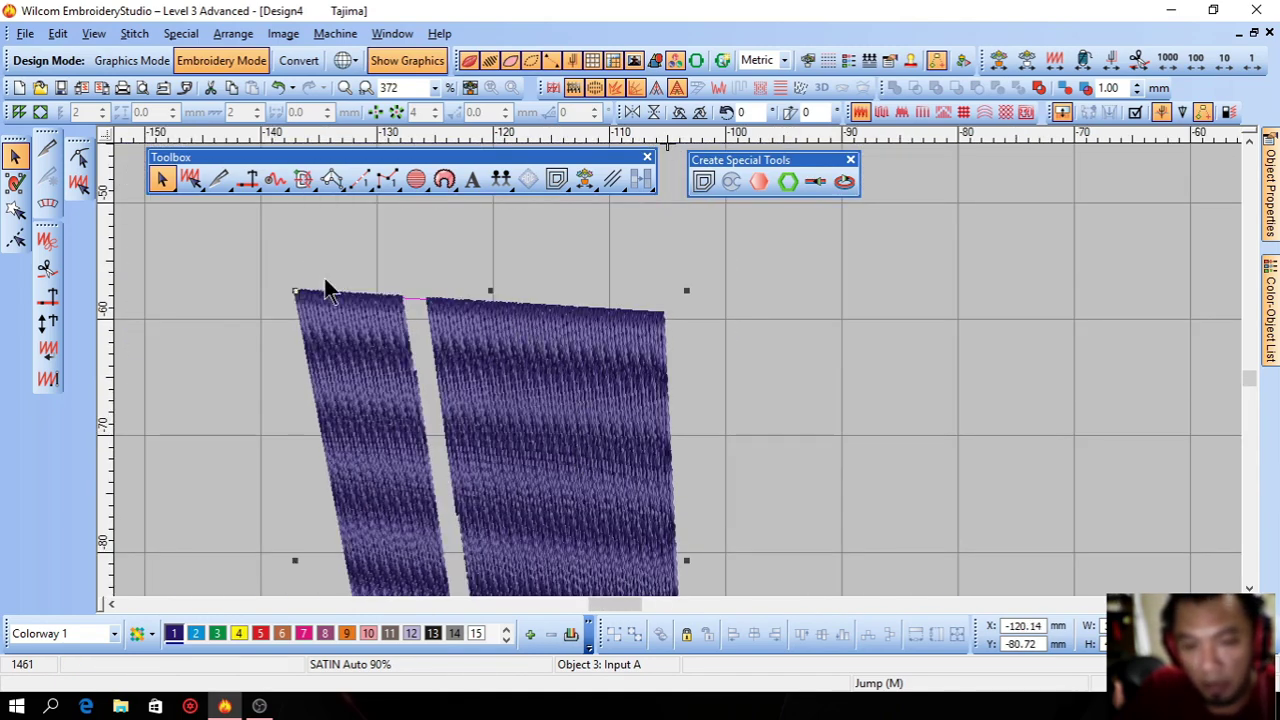
Draw a short horizontal run-stitch line about 3 mm long below and right of the satin shape, and delete it
scroll(300, 300, "down", 2)
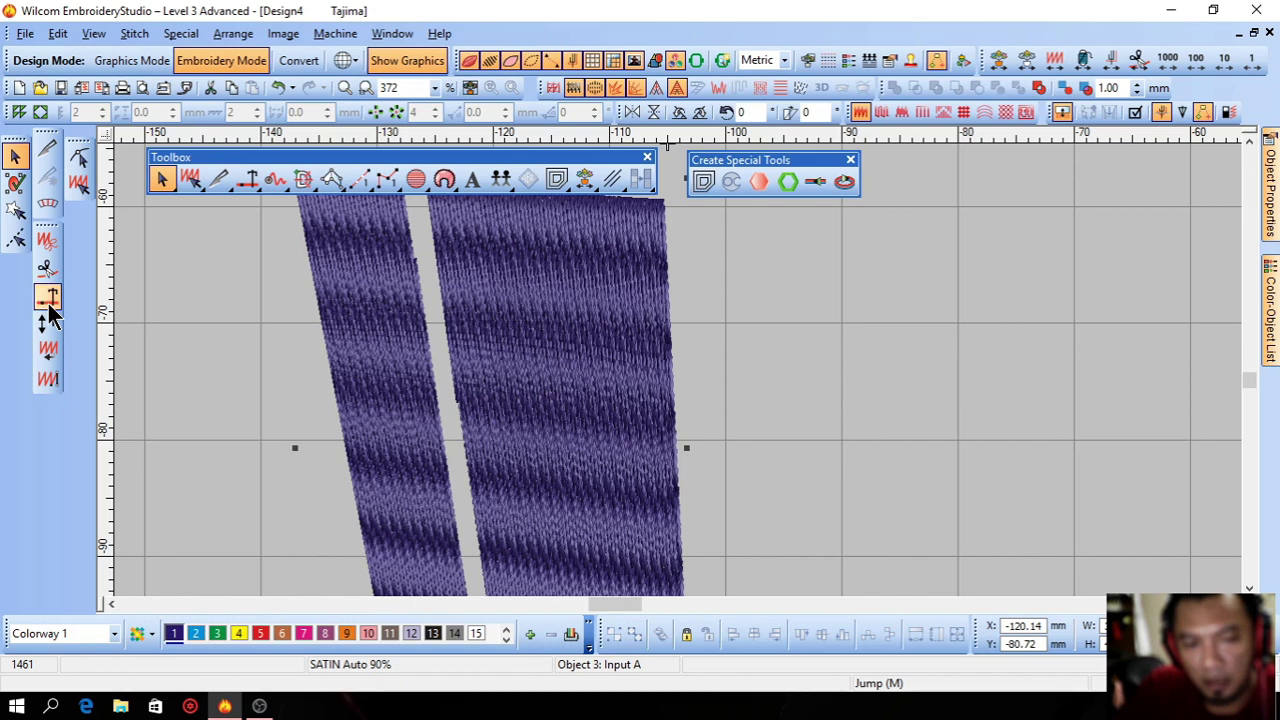
scroll(580, 358, "down", 3)
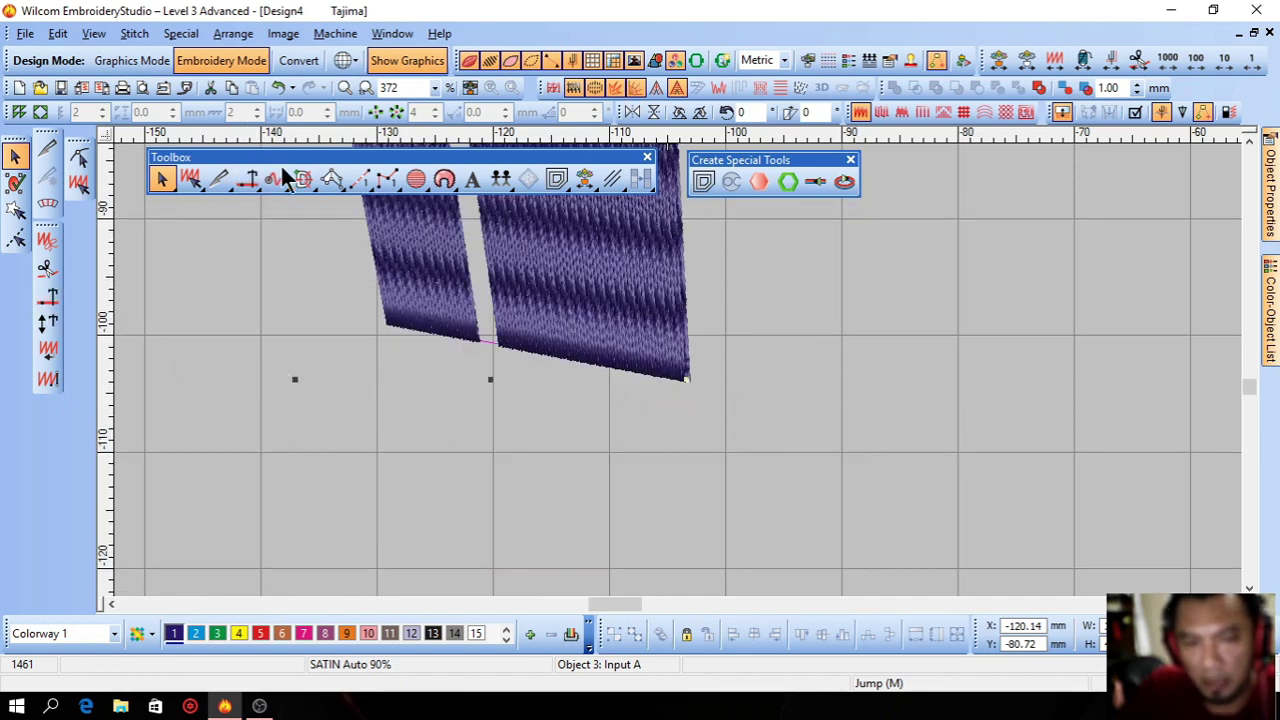
left_click(359, 178)
left_click(821, 430)
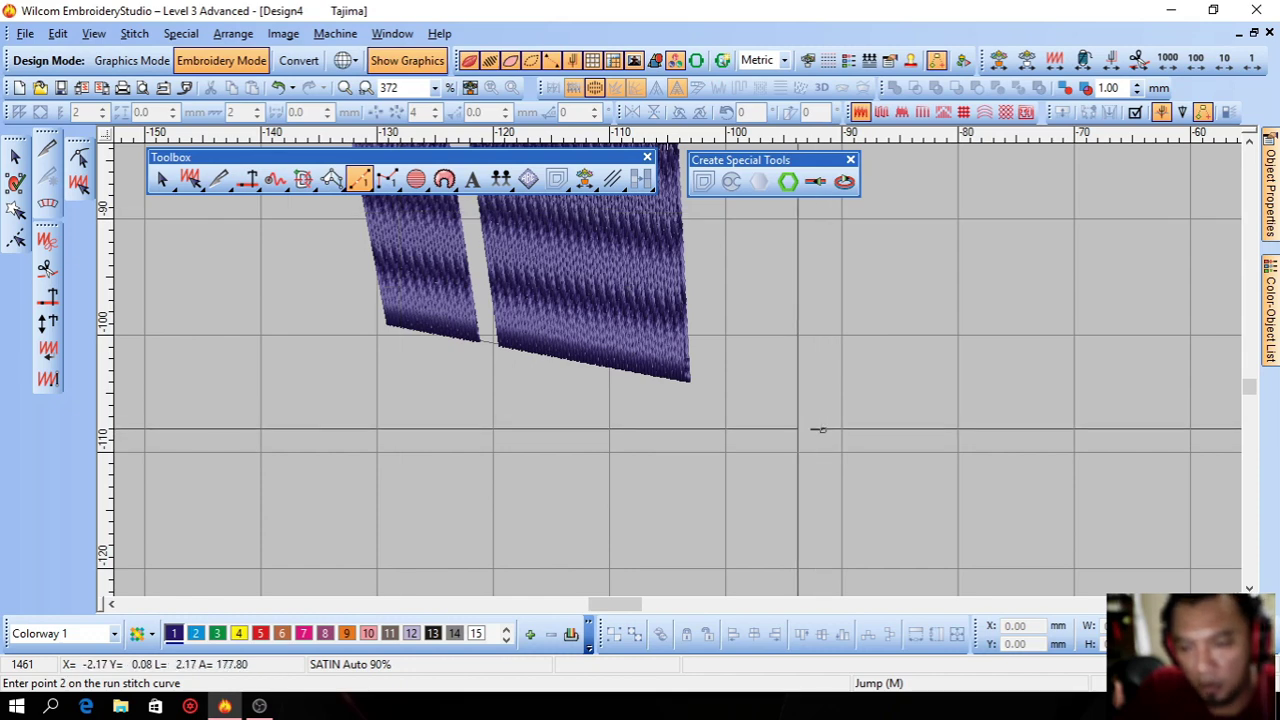
left_click(791, 430)
left_click(809, 430)
key("Return")
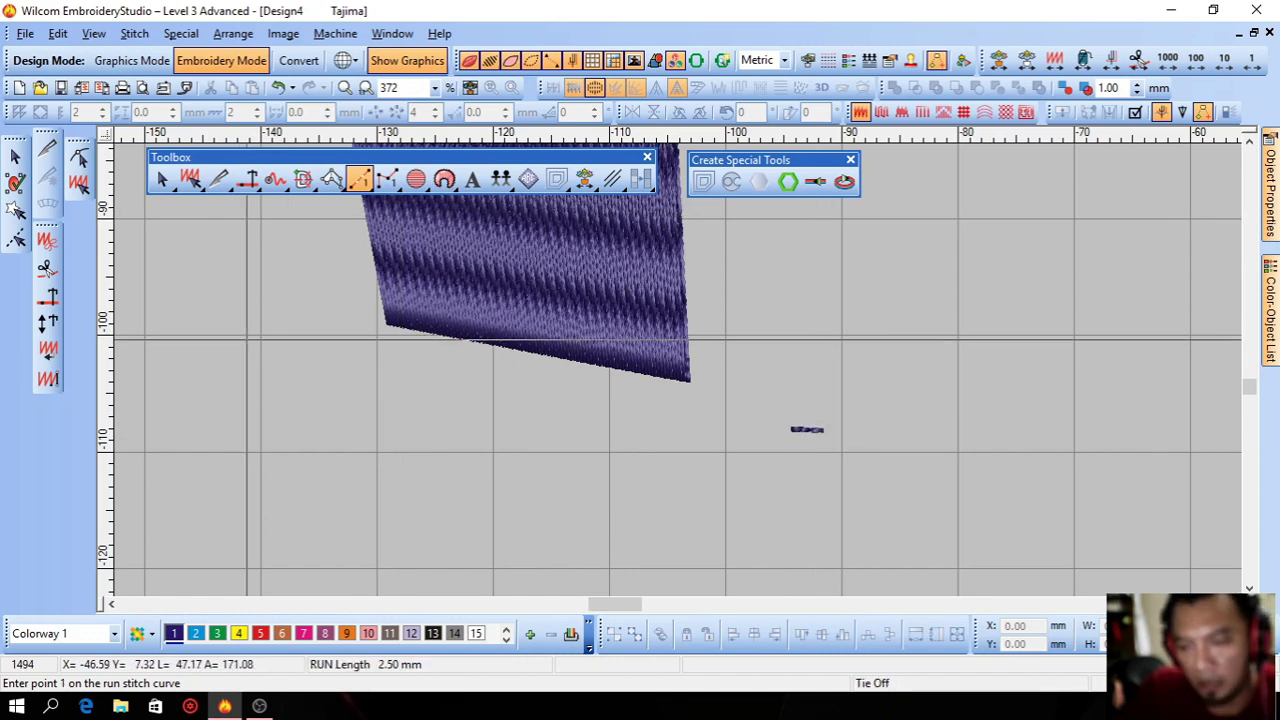
left_click(15, 156)
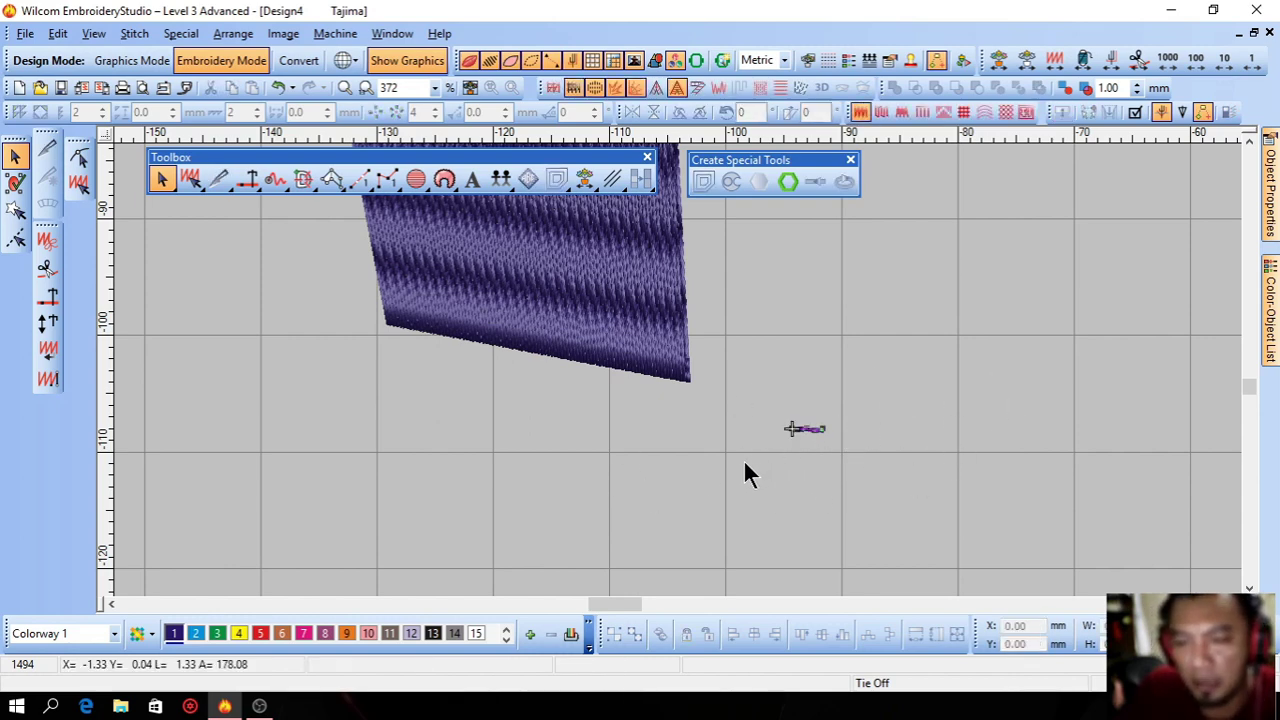
key("Delete")
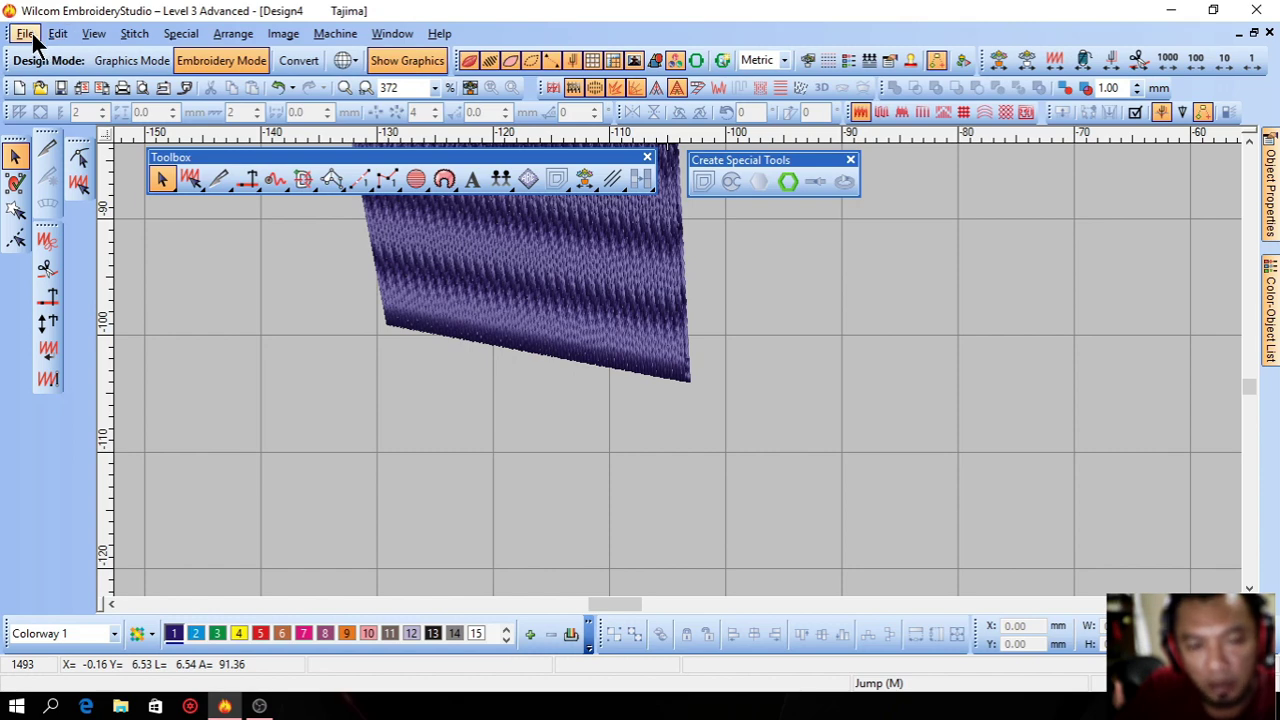
Show the Freehand Tools flyout toolbar and dock it beneath the Select Tools toolbar
left_click(84, 34)
mouse_move(229, 440)
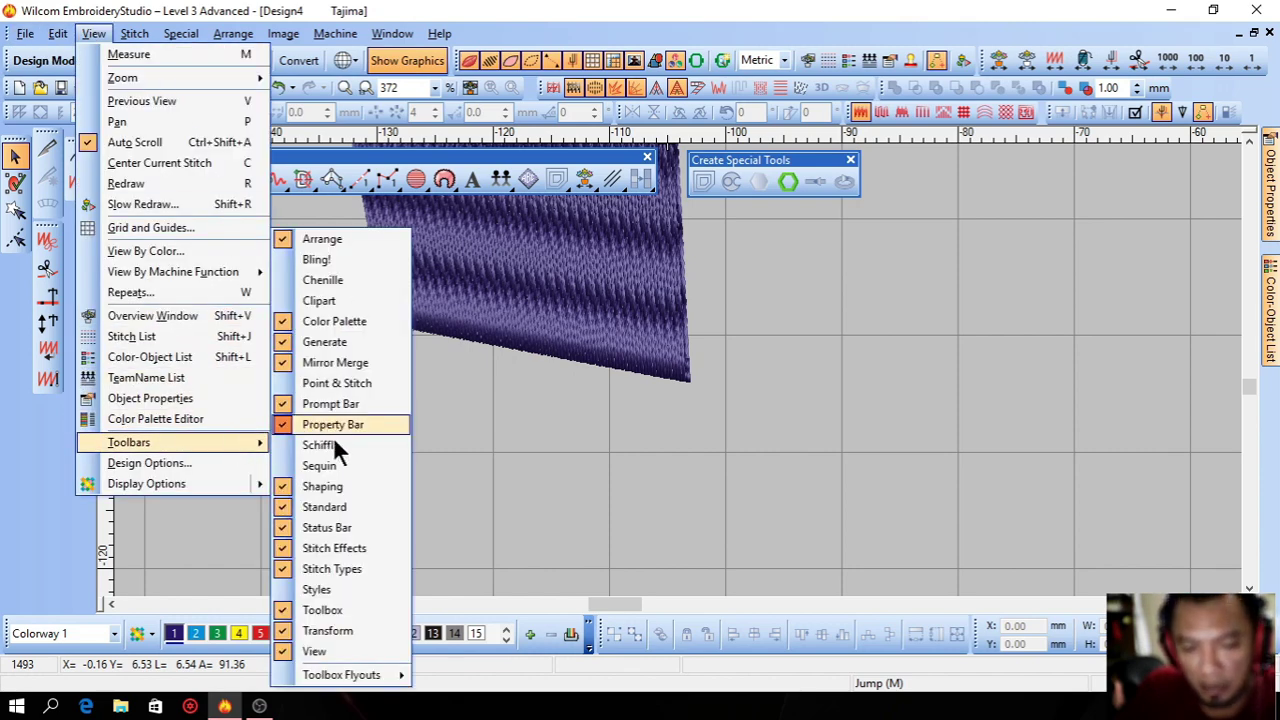
mouse_move(395, 675)
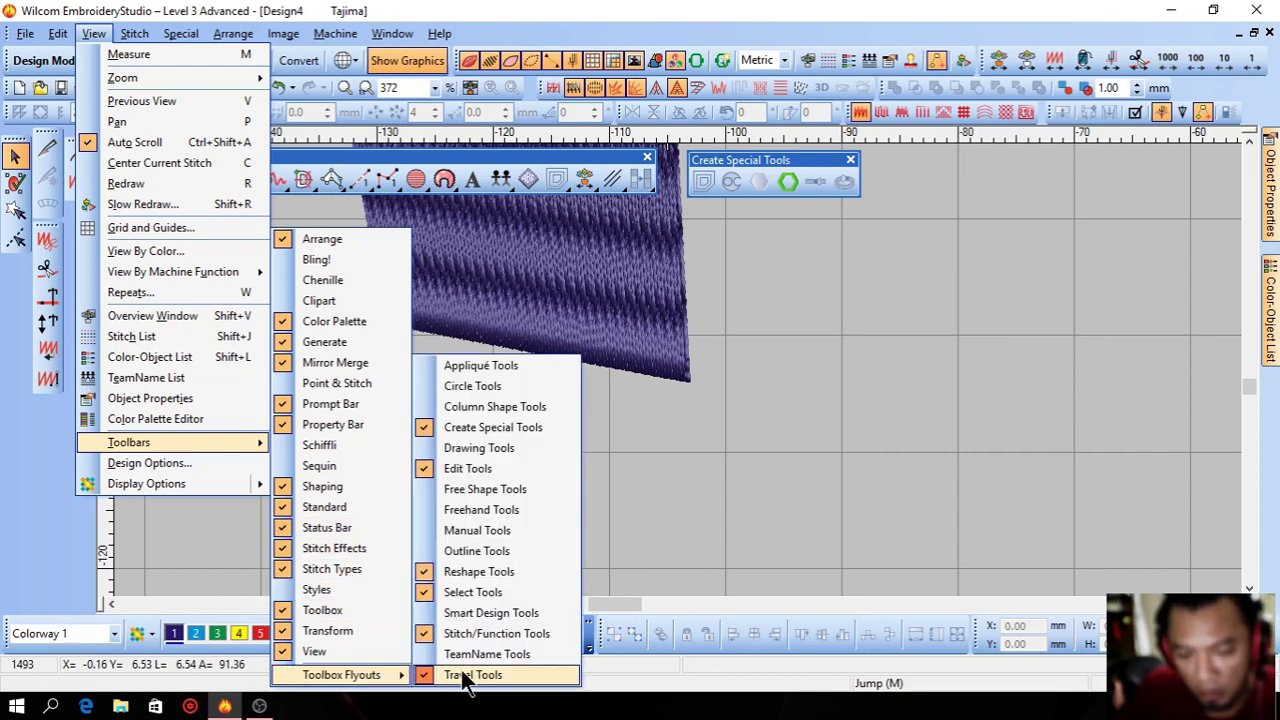
left_click(480, 512)
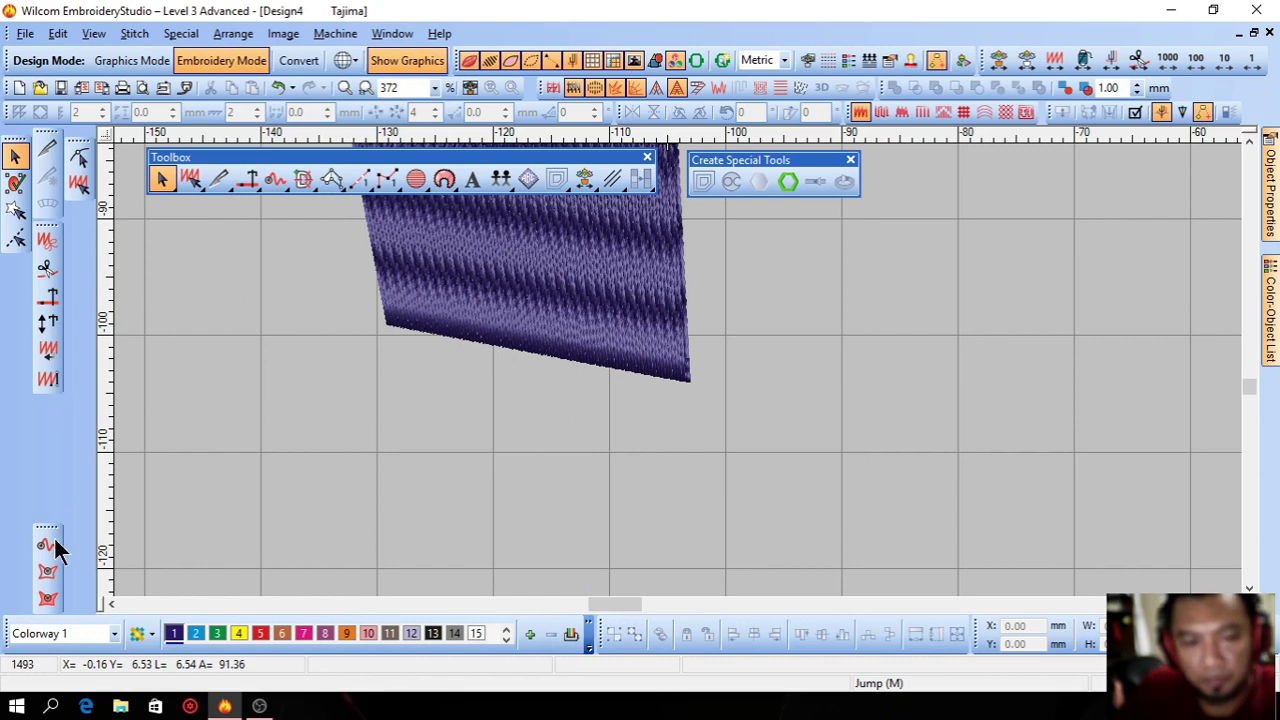
left_click_drag(50, 528, 13, 252)
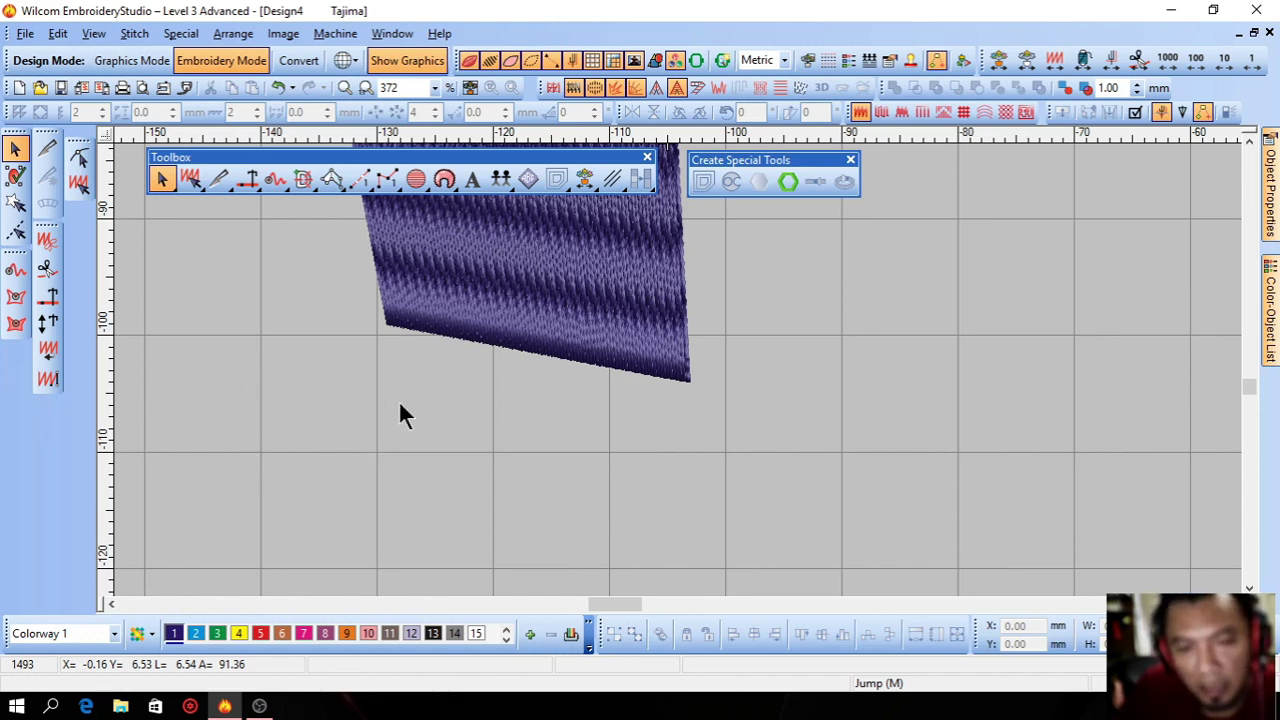
Draw a wavy freehand open line about 69 mm wide and 29 mm high below the satin shape, and delete it
left_click(15, 270)
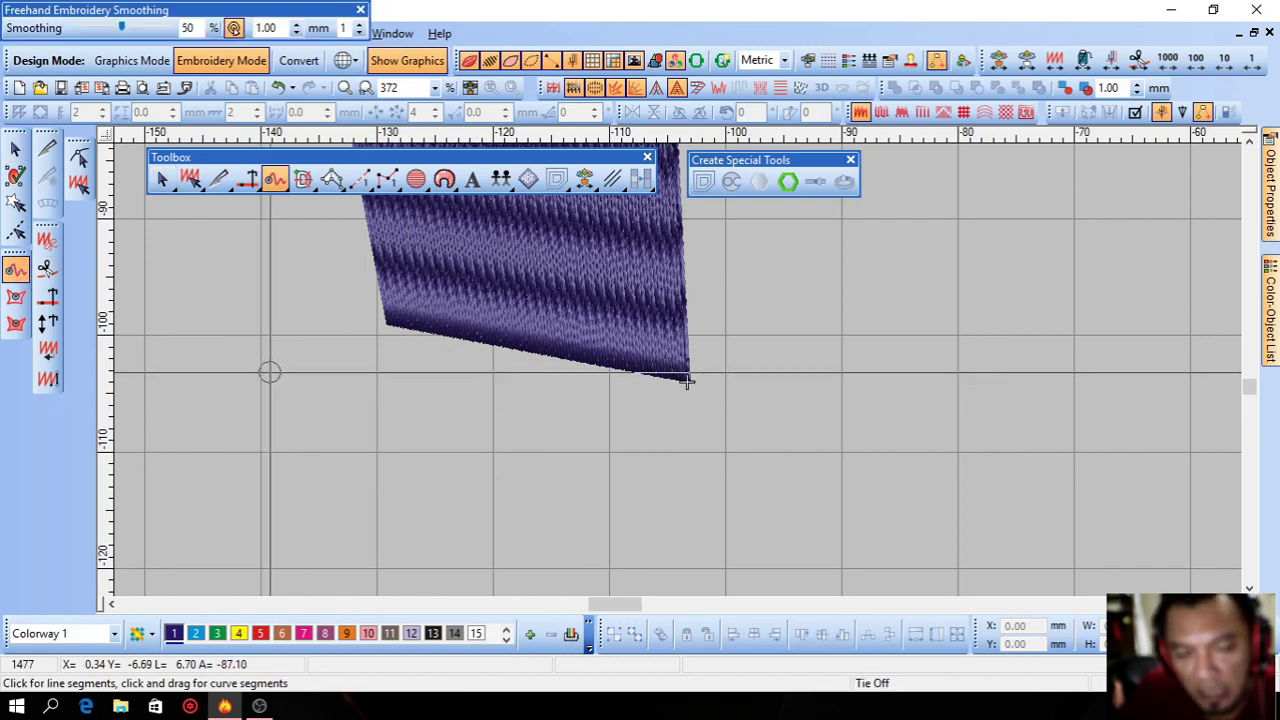
mouse_move(270, 373)
left_mouse_down()
mouse_move(330, 453)
mouse_move(404, 481)
mouse_move(602, 490)
mouse_move(704, 463)
mouse_move(845, 396)
mouse_move(979, 262)
mouse_move(1005, 257)
mouse_move(1039, 302)
mouse_move(1031, 381)
mouse_move(991, 423)
mouse_move(834, 451)
mouse_move(822, 491)
mouse_move(884, 499)
mouse_move(946, 478)
mouse_move(953, 523)
mouse_move(865, 544)
mouse_move(715, 533)
mouse_move(663, 479)
mouse_move(576, 481)
mouse_move(525, 453)
mouse_move(389, 469)
mouse_move(288, 434)
mouse_move(250, 398)
mouse_move(237, 277)
left_mouse_up()
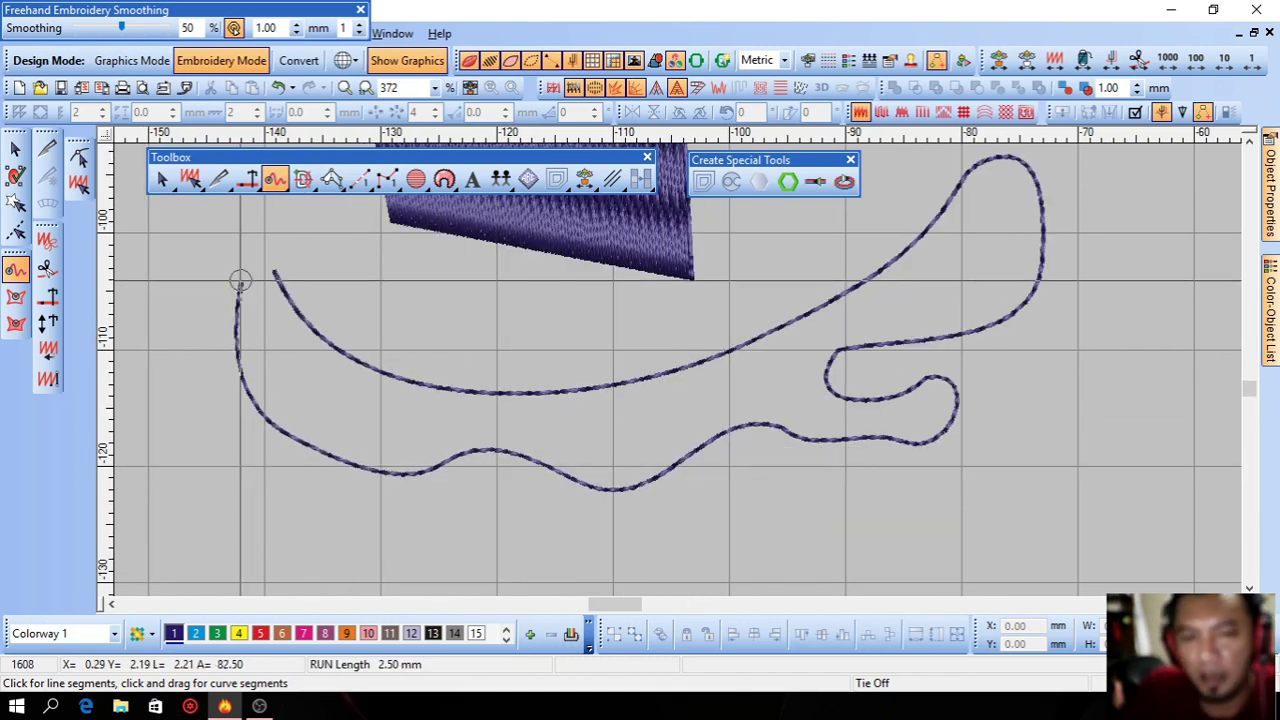
left_click(12, 148)
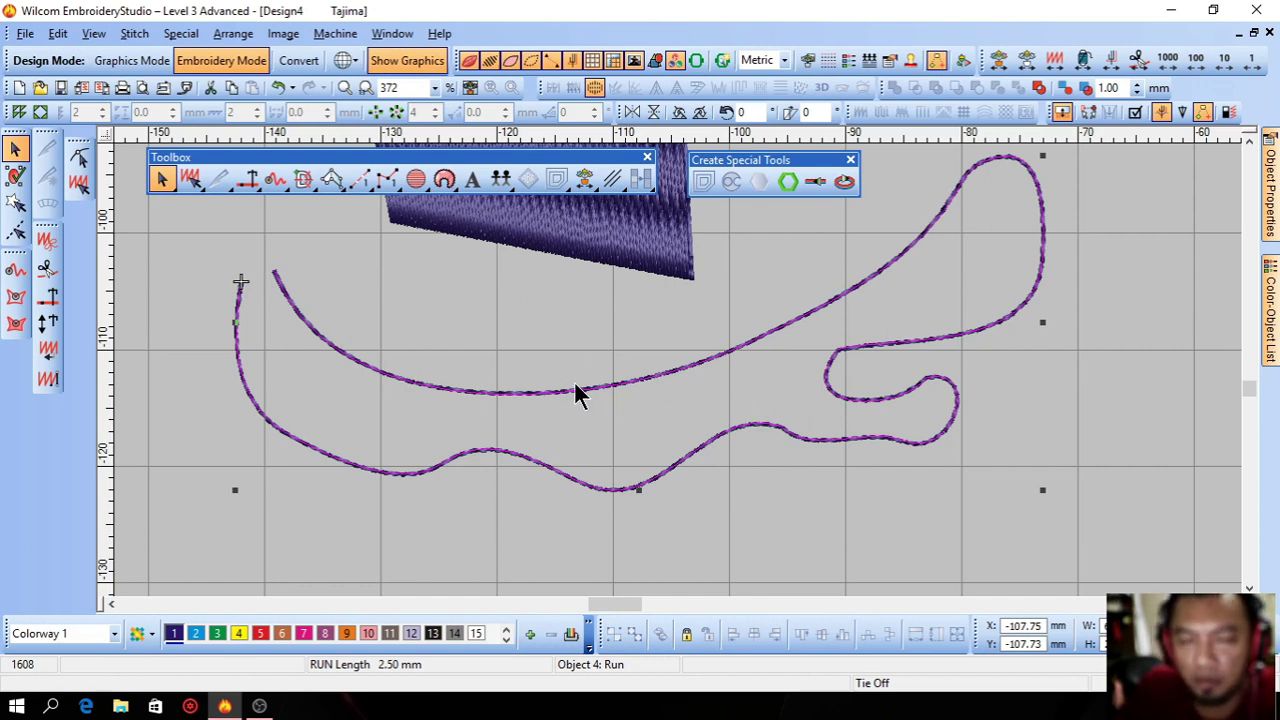
key("Delete")
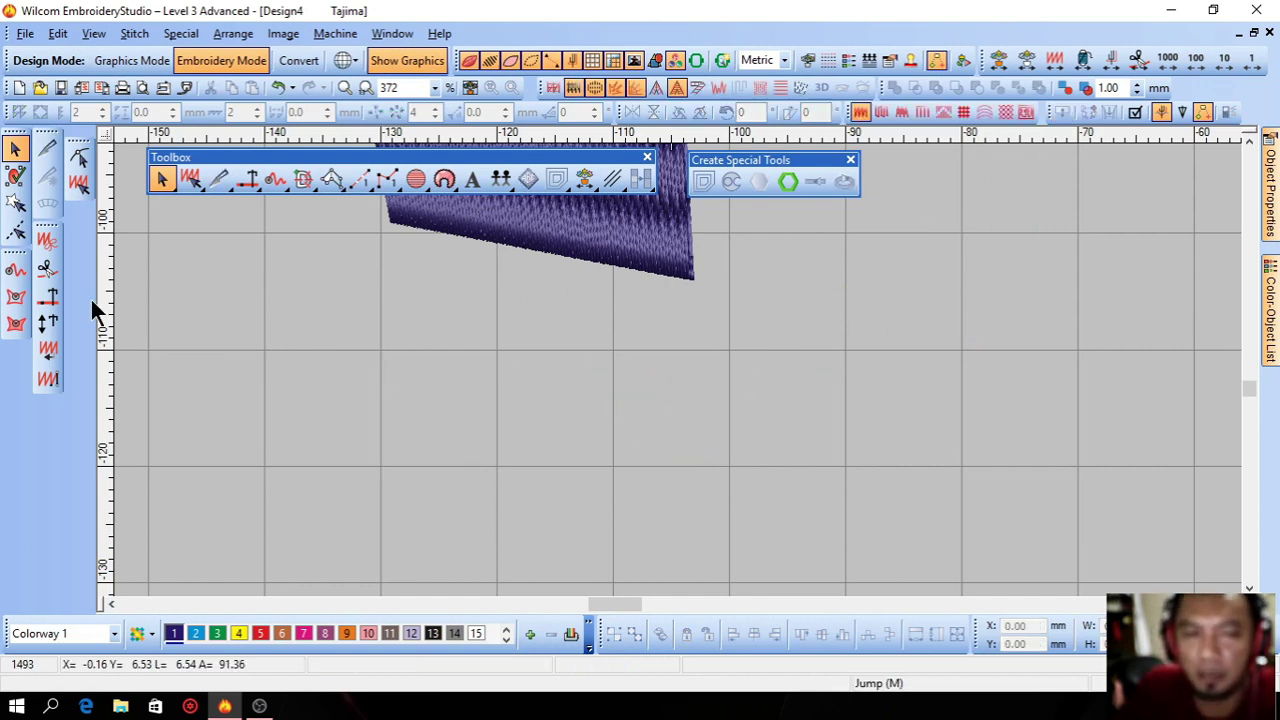
Draw a closed freehand run-stitch outline about 28 mm wide and 20 mm high below the satin shape
left_click(17, 298)
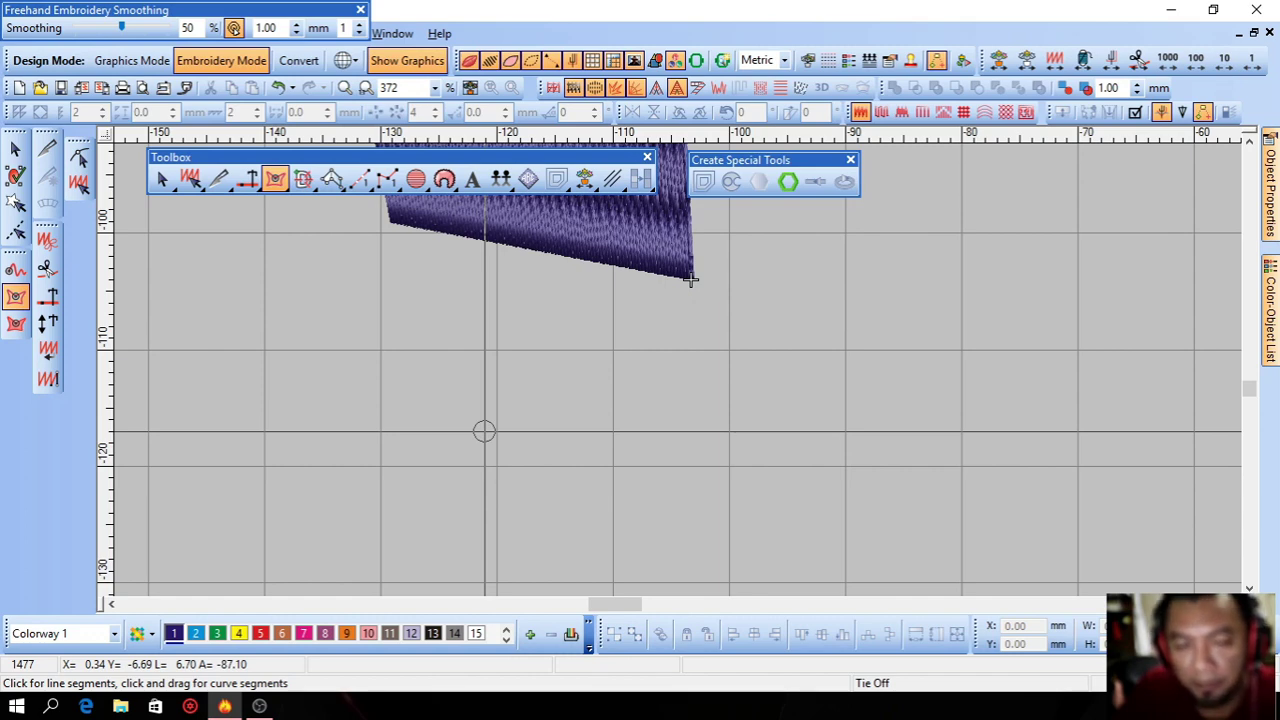
mouse_move(484, 431)
left_mouse_down()
mouse_move(544, 346)
mouse_move(669, 332)
mouse_move(793, 393)
mouse_move(805, 480)
mouse_move(669, 550)
mouse_move(515, 544)
mouse_move(488, 498)
mouse_move(486, 427)
left_mouse_up()
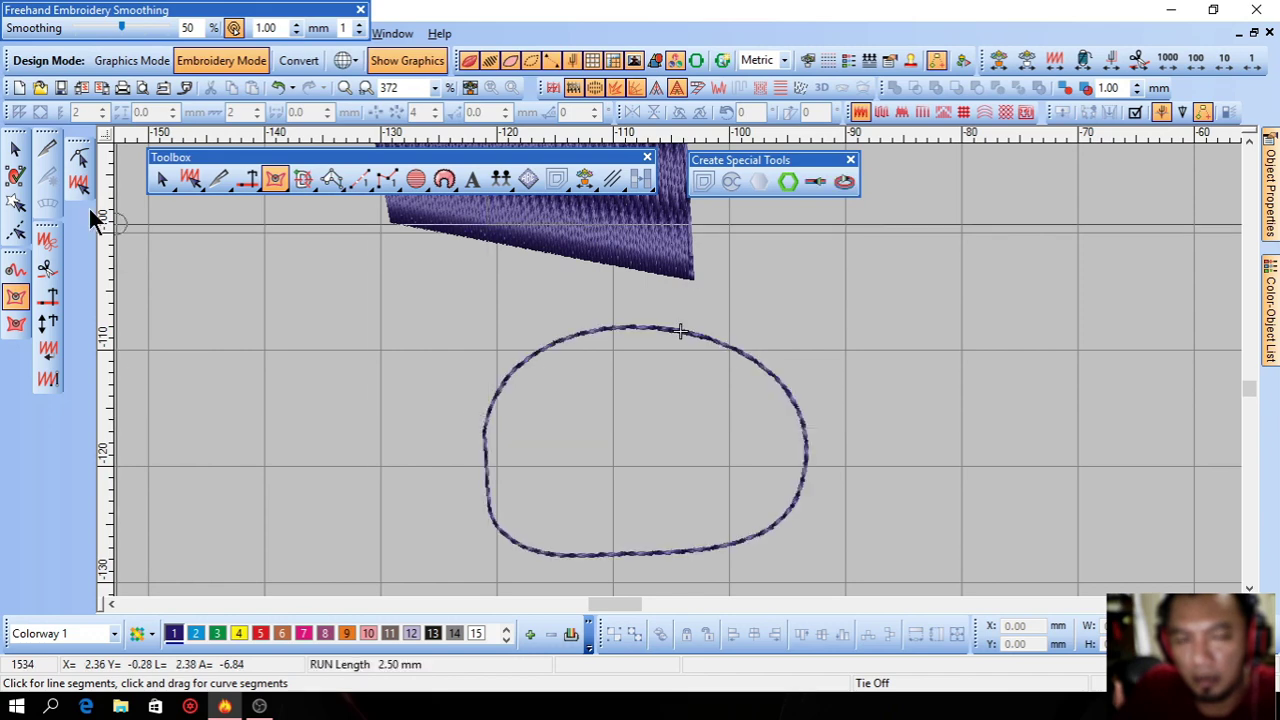
left_click(13, 148)
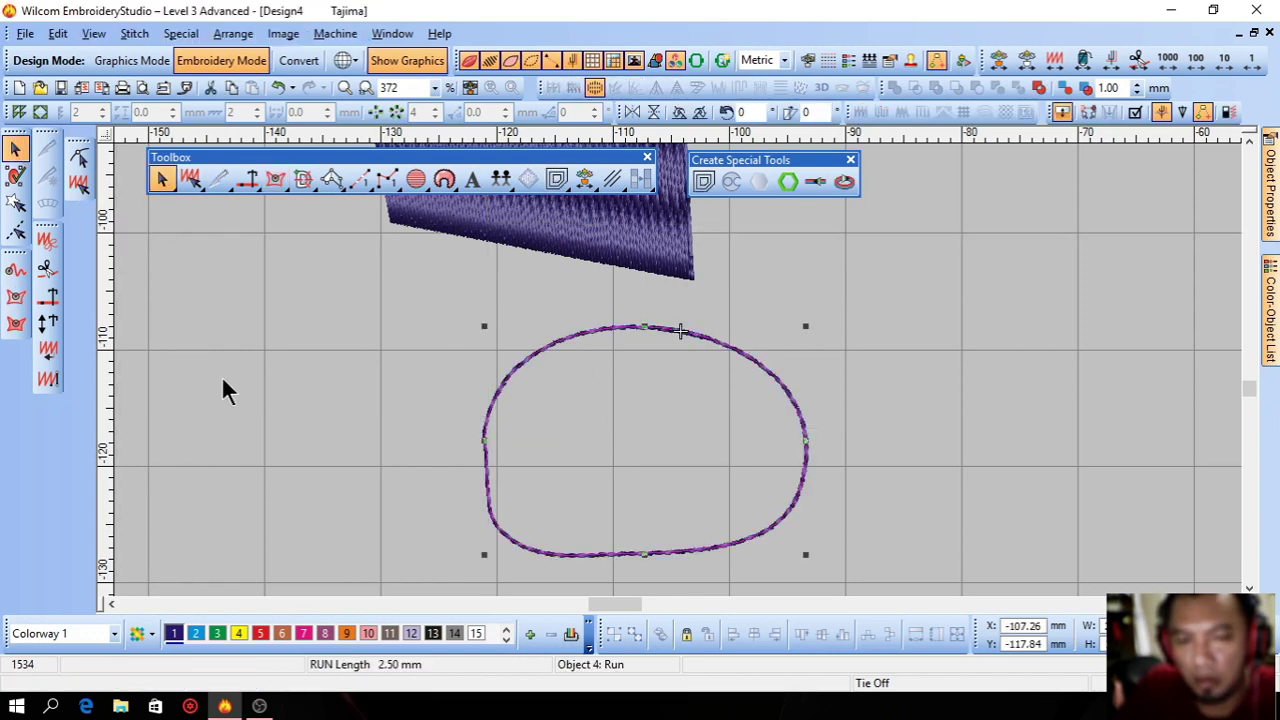
Draw a rounded freehand closed fill about 16 mm wide and 19 mm high left of the closed outline, and delete it
left_click(15, 323)
mouse_move(302, 400)
left_mouse_down()
mouse_move(297, 331)
mouse_move(474, 428)
mouse_move(331, 457)
mouse_move(300, 400)
left_mouse_up()
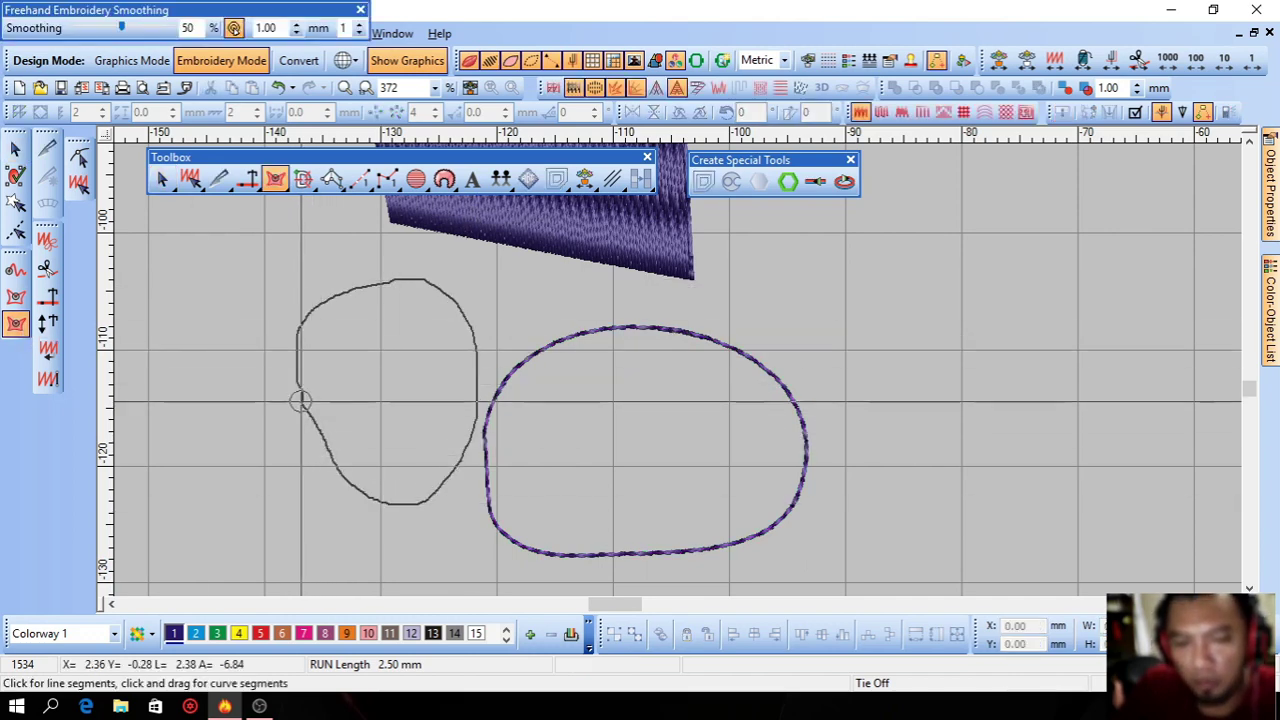
key("Return")
left_click(15, 148)
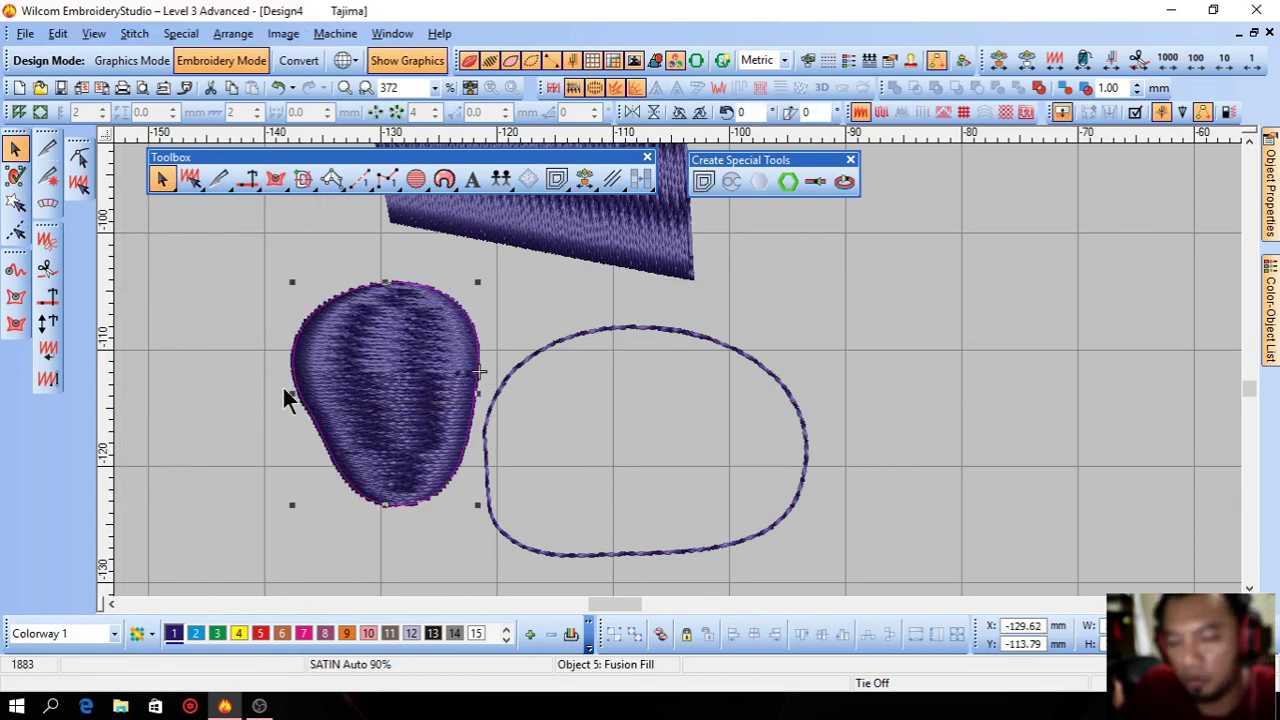
key("Delete")
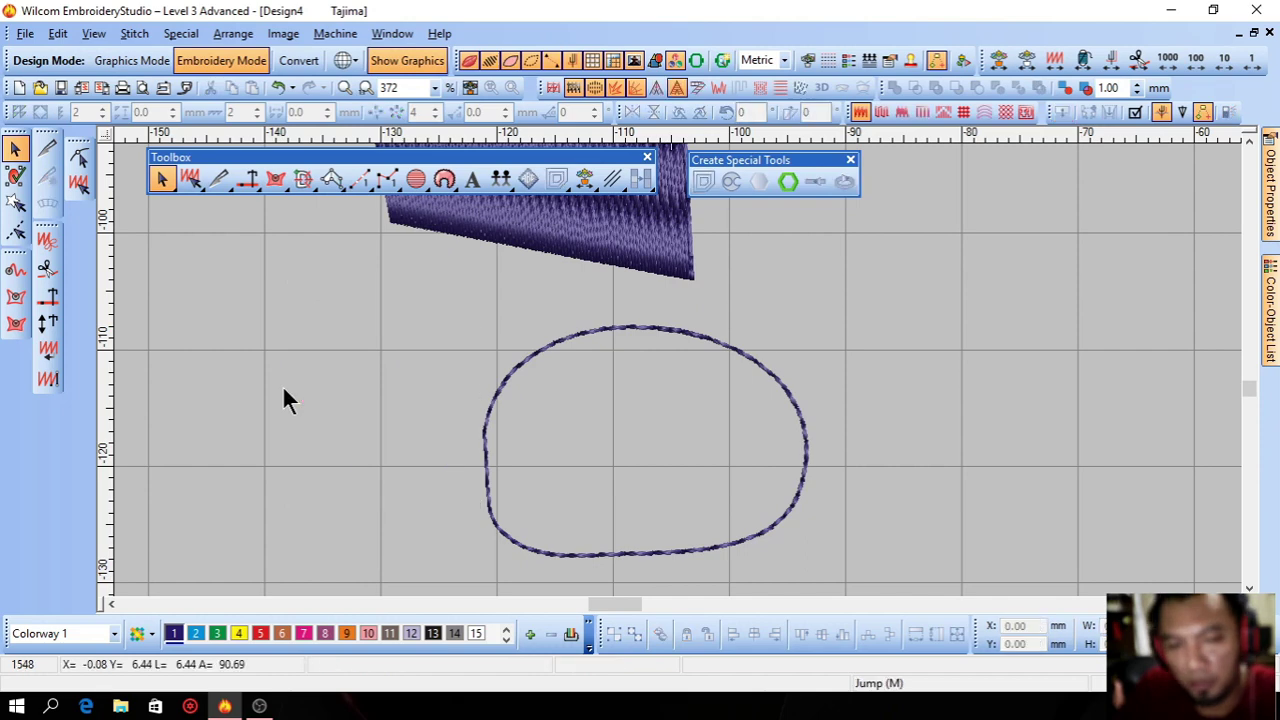
Draw a half-moon freehand closed fill about 24 mm wide and 17 mm high right of the closed outline, and delete it
left_click(15, 323)
mouse_move(835, 325)
left_mouse_down()
mouse_move(1033, 295)
mouse_move(1105, 468)
left_mouse_up()
key("Return")
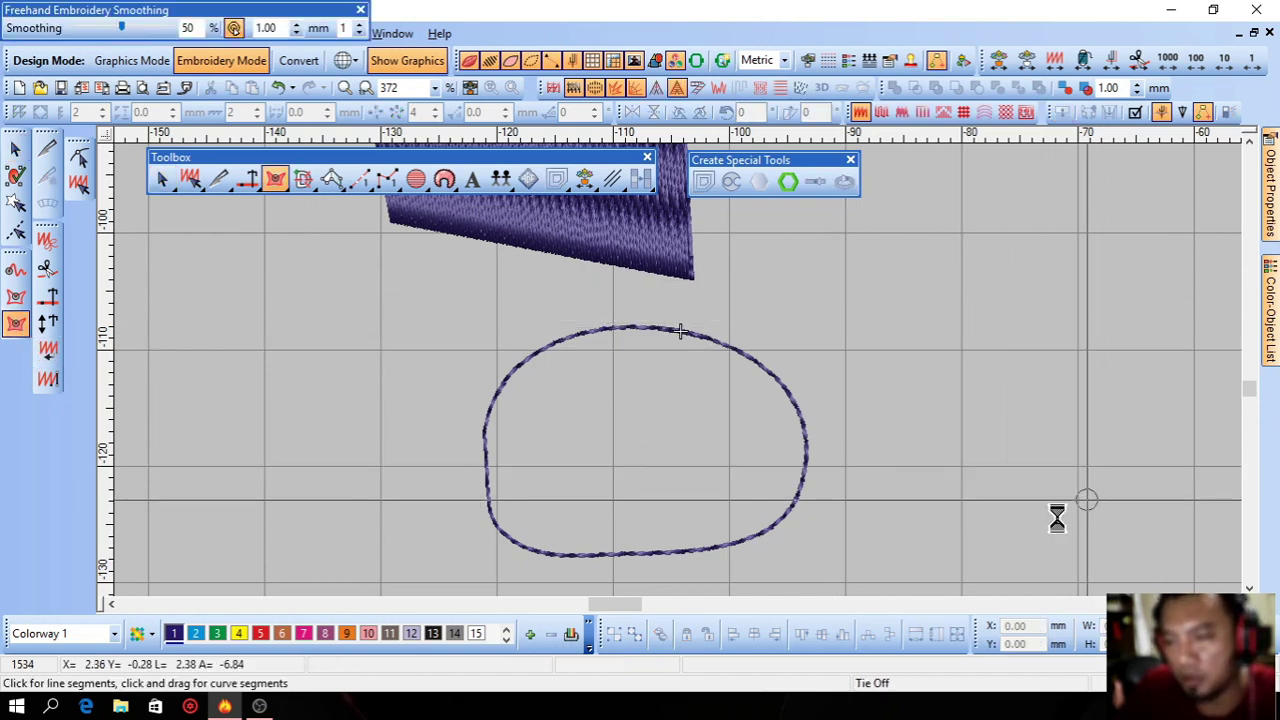
left_click(15, 148)
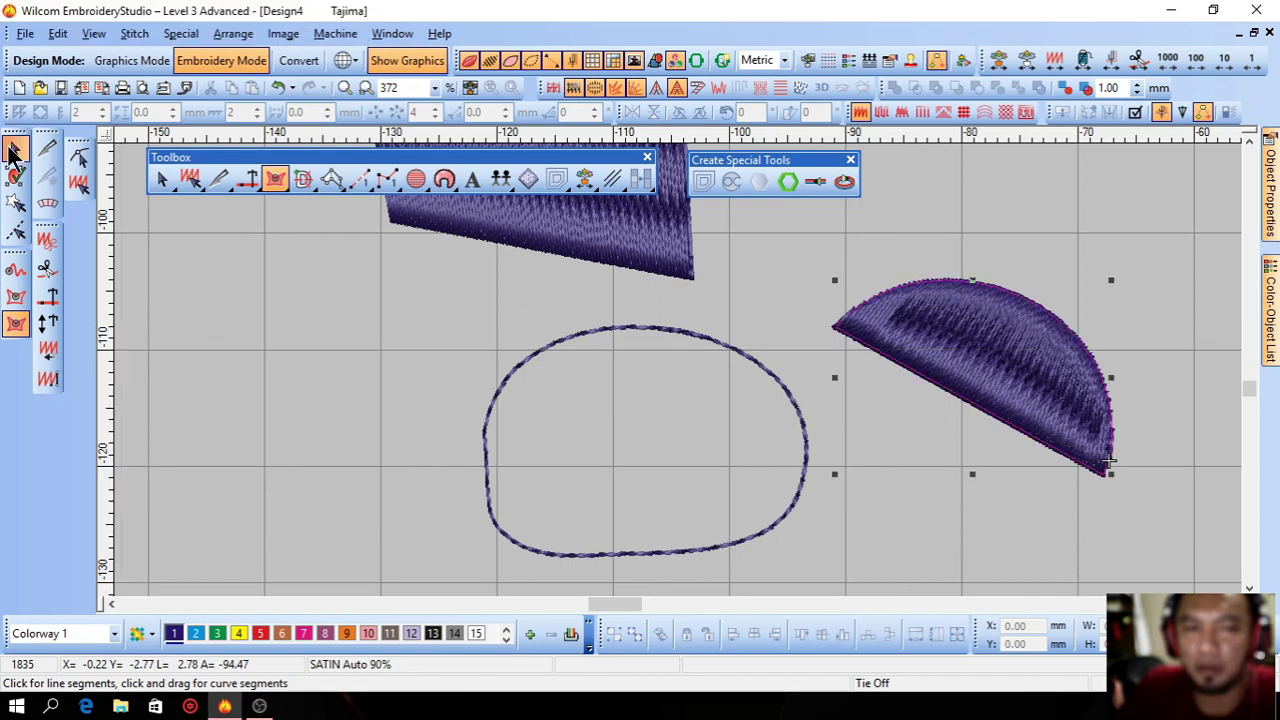
key("Delete")
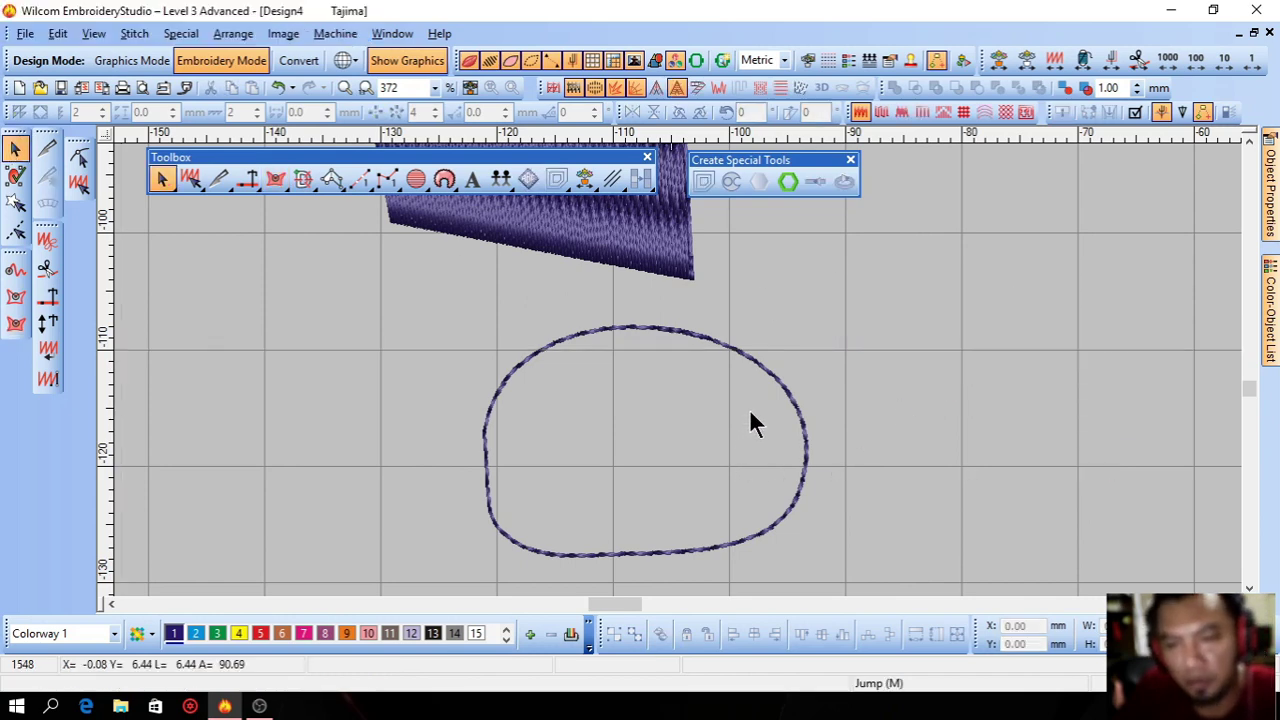
Delete the closed freehand outline and move the satin shape about 33 mm right and 33 mm down
left_click(765, 372)
key("Delete")
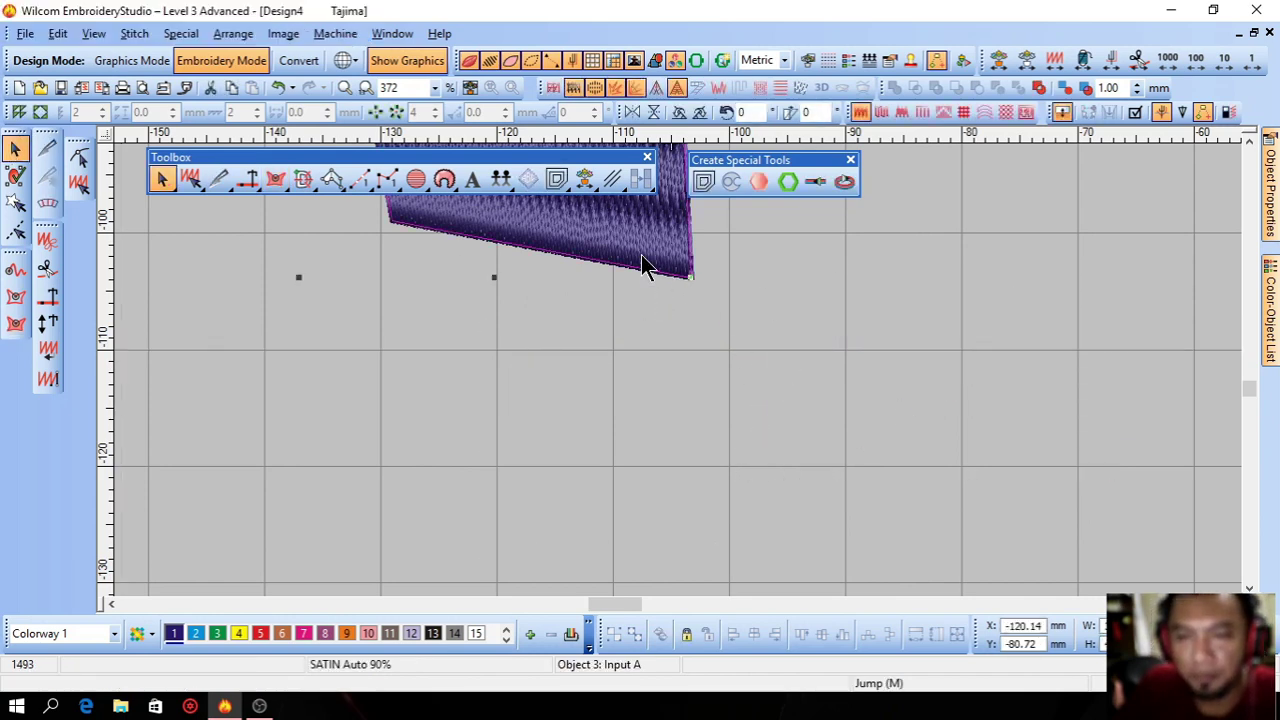
left_click_drag(643, 257, 882, 350)
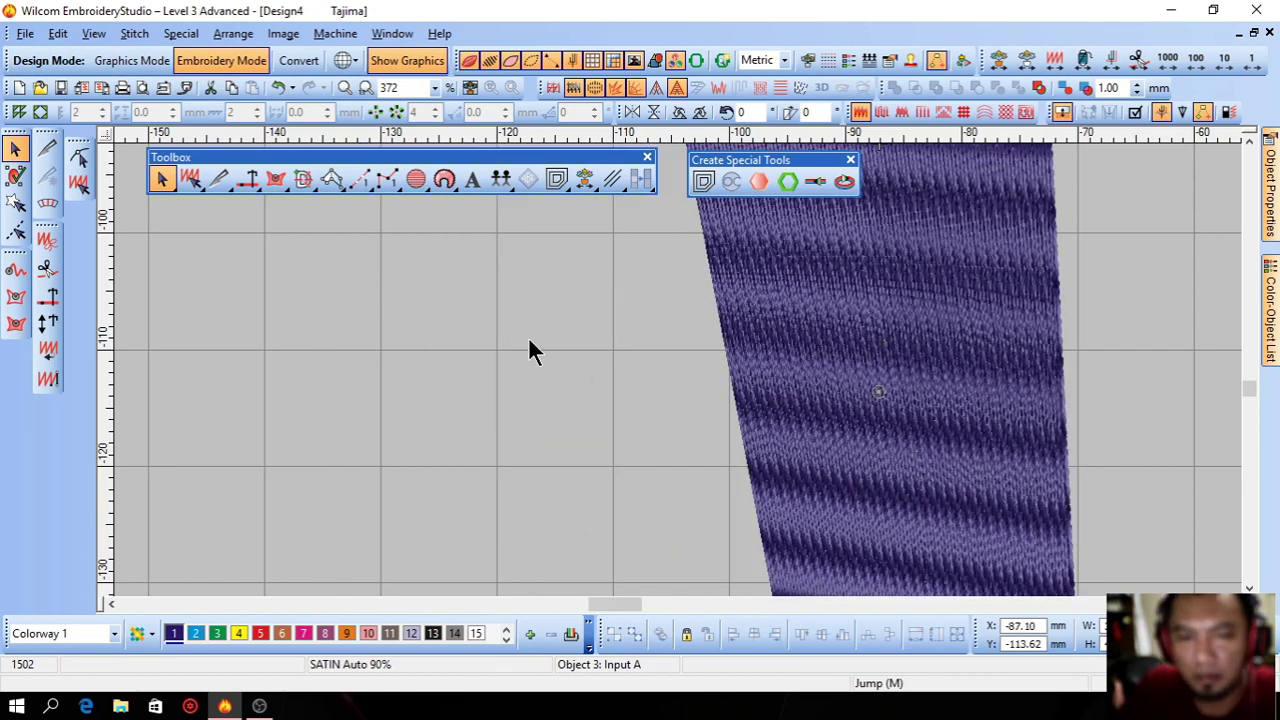
left_click(290, 345)
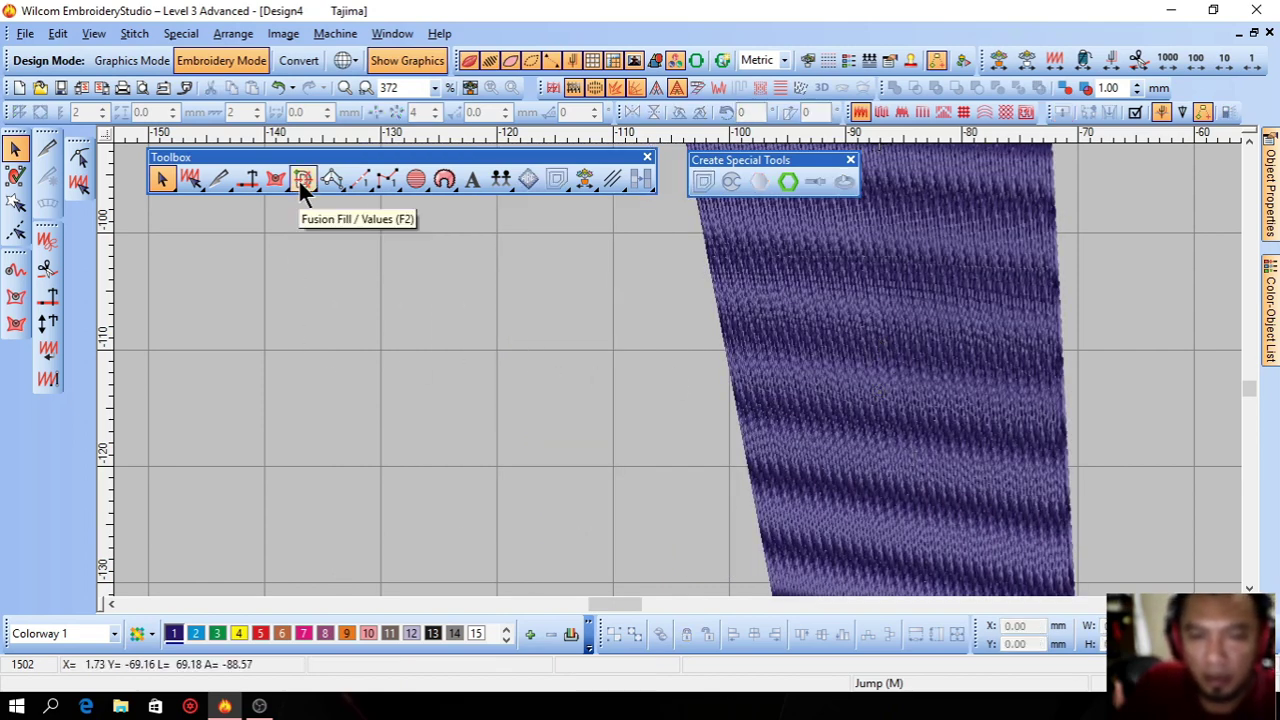
Show the Free Shape Tools flyout toolbar and dock it beneath the Reshape Tools toolbar
left_click(93, 33)
mouse_move(243, 442)
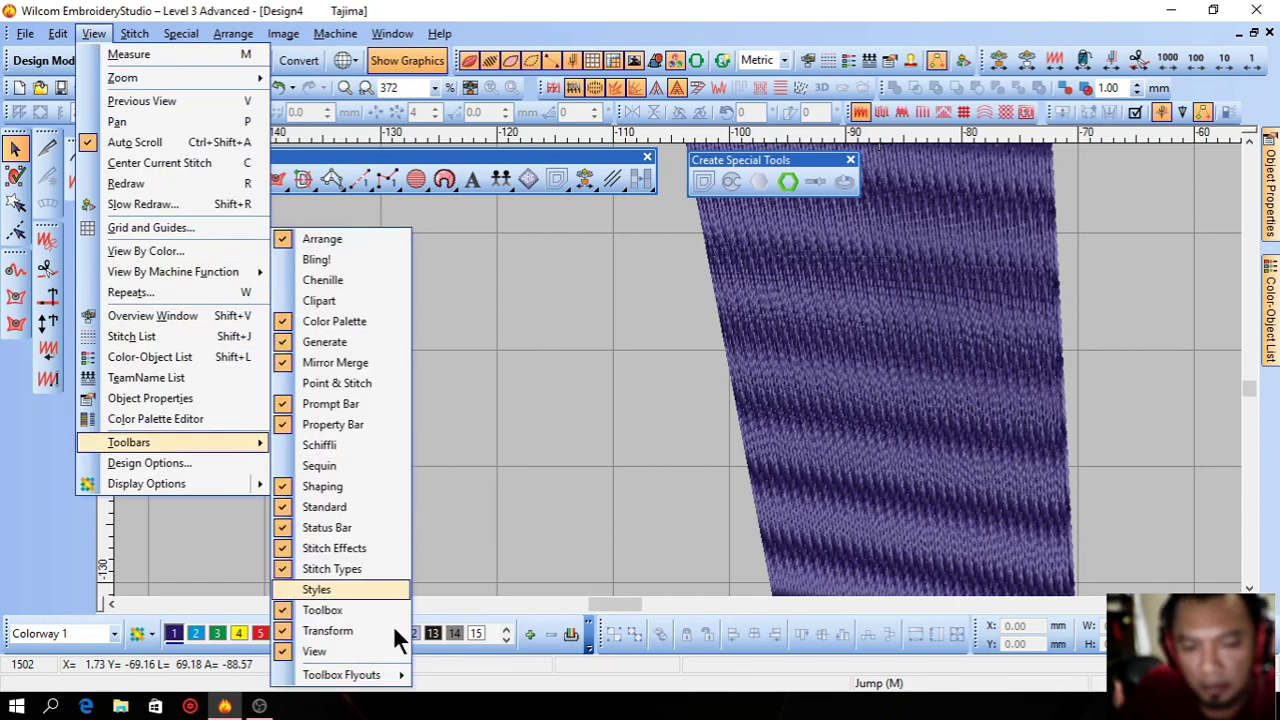
mouse_move(405, 676)
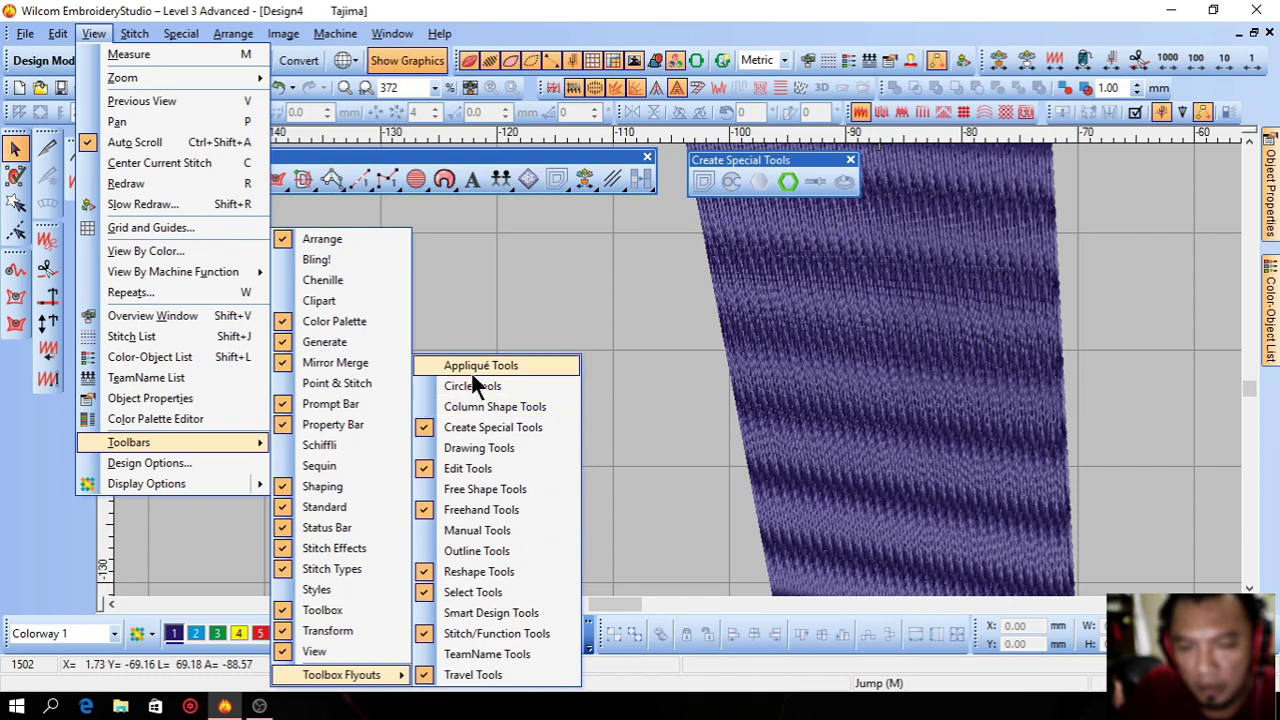
left_click(472, 488)
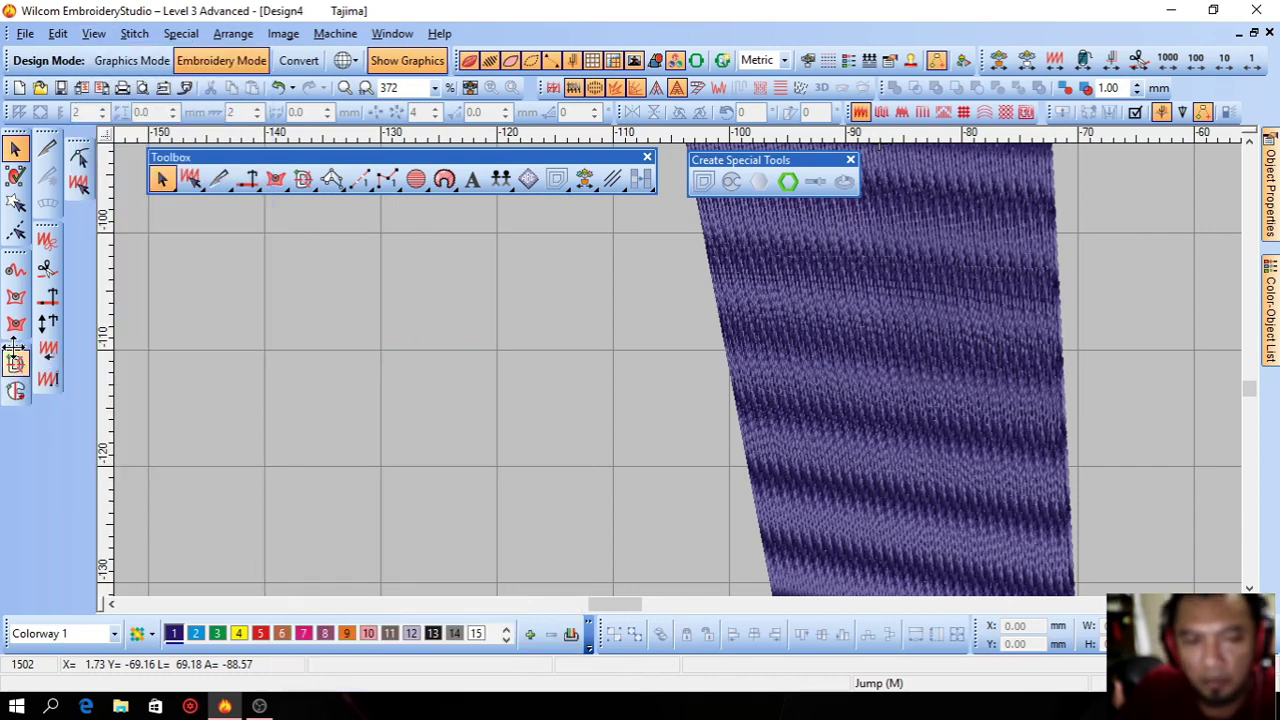
left_click_drag(16, 342, 80, 190)
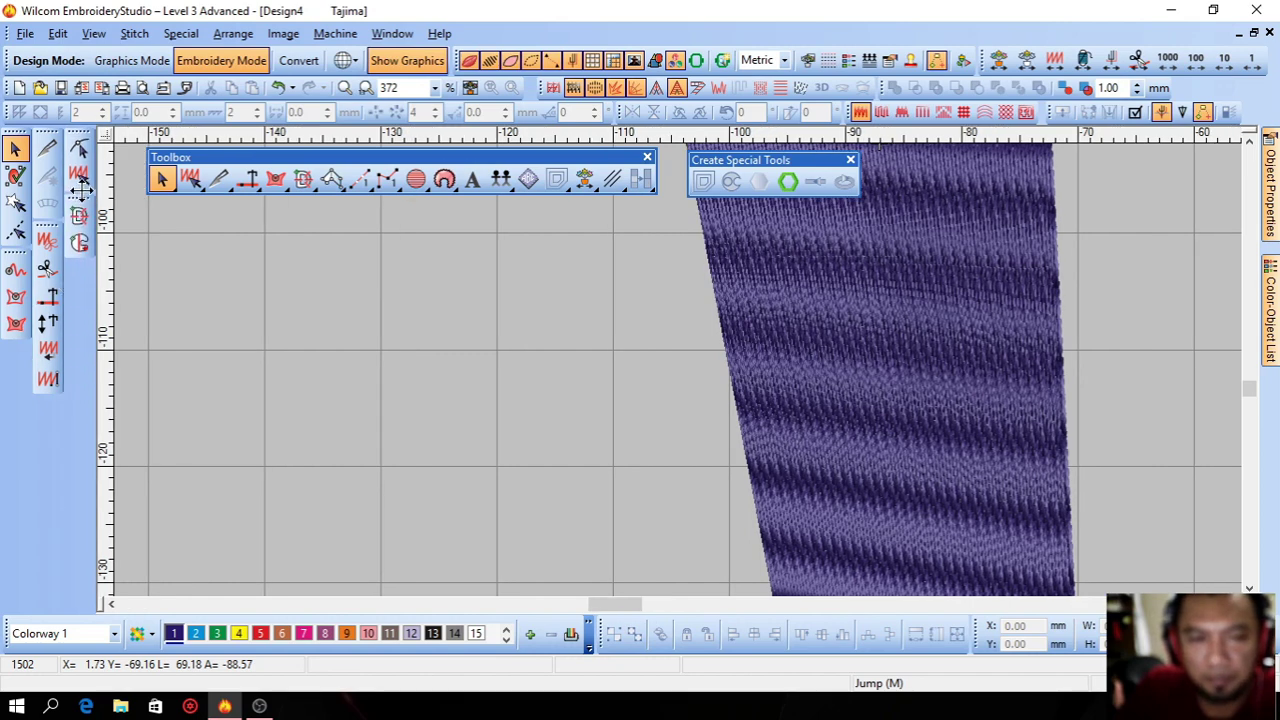
Digitize a closed curved Fusion Fill outer boundary about 34 mm wide and 25 mm high left of the satin shape
left_click(79, 243)
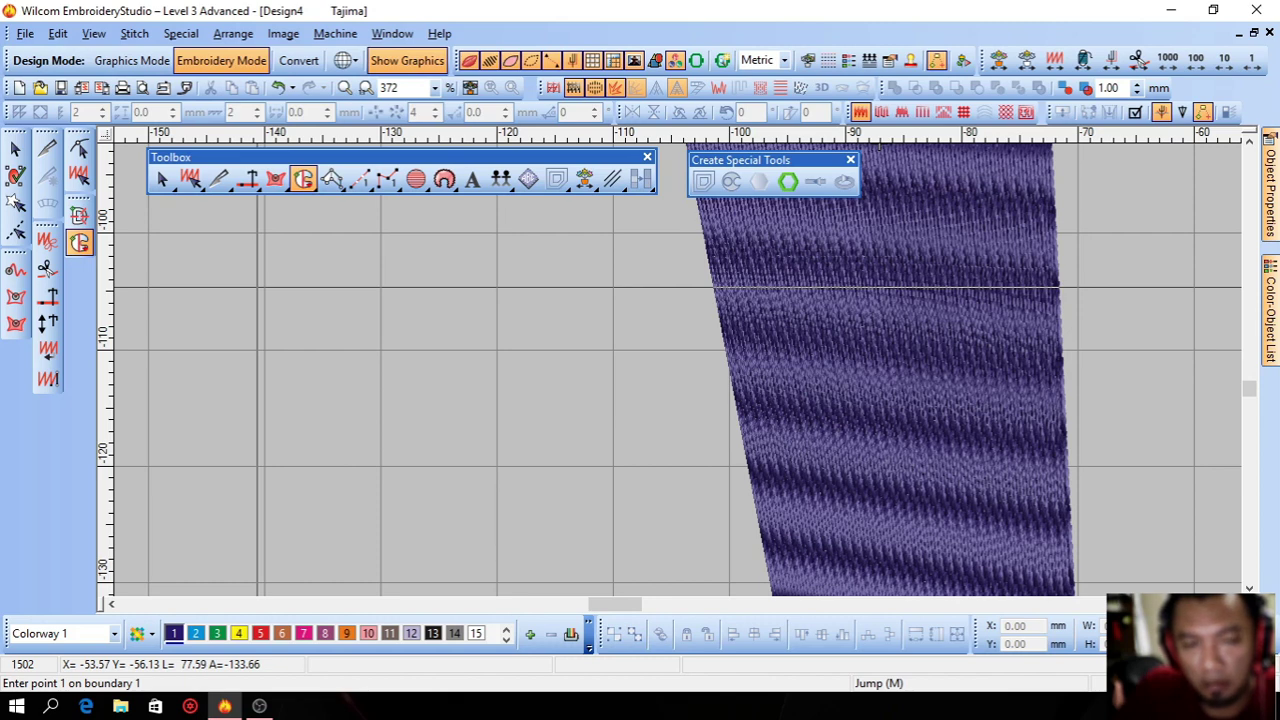
left_click(75, 221)
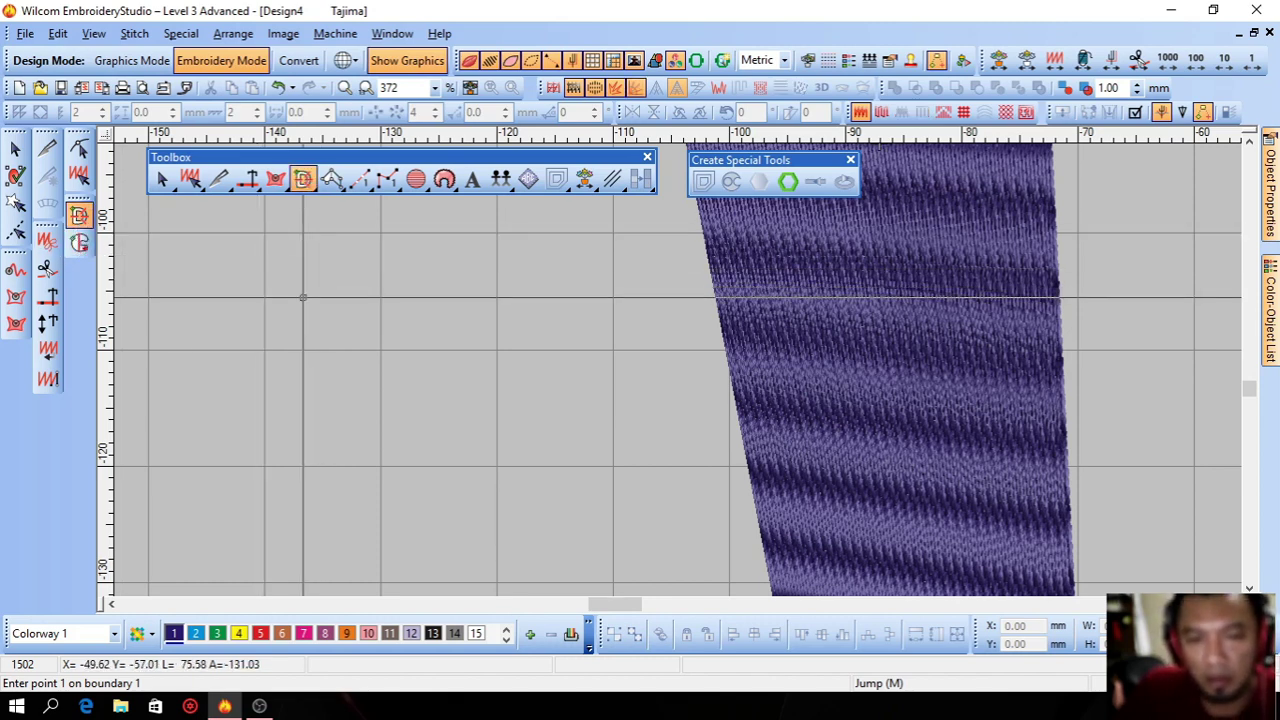
left_click(303, 297)
right_click(348, 260)
right_click(533, 263)
right_click(592, 393)
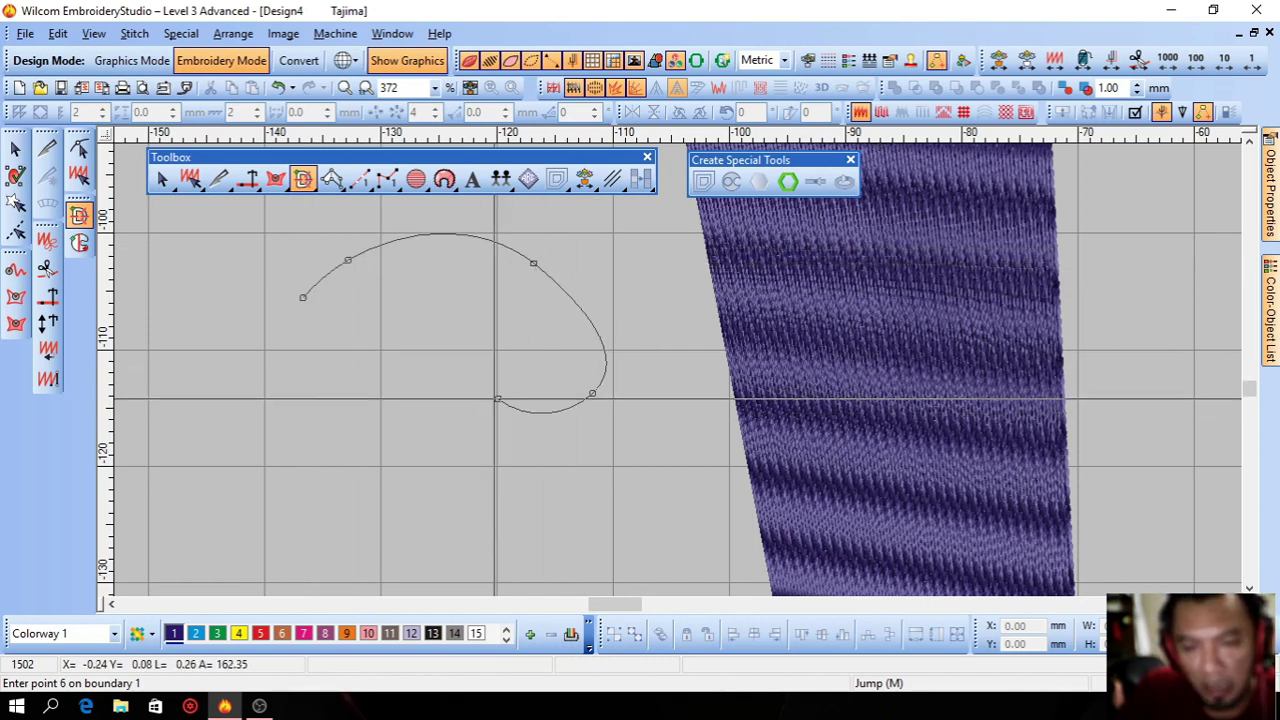
right_click(497, 399)
left_click(444, 378)
right_click(409, 466)
right_click(286, 515)
right_click(223, 461)
right_click(231, 372)
right_click(258, 337)
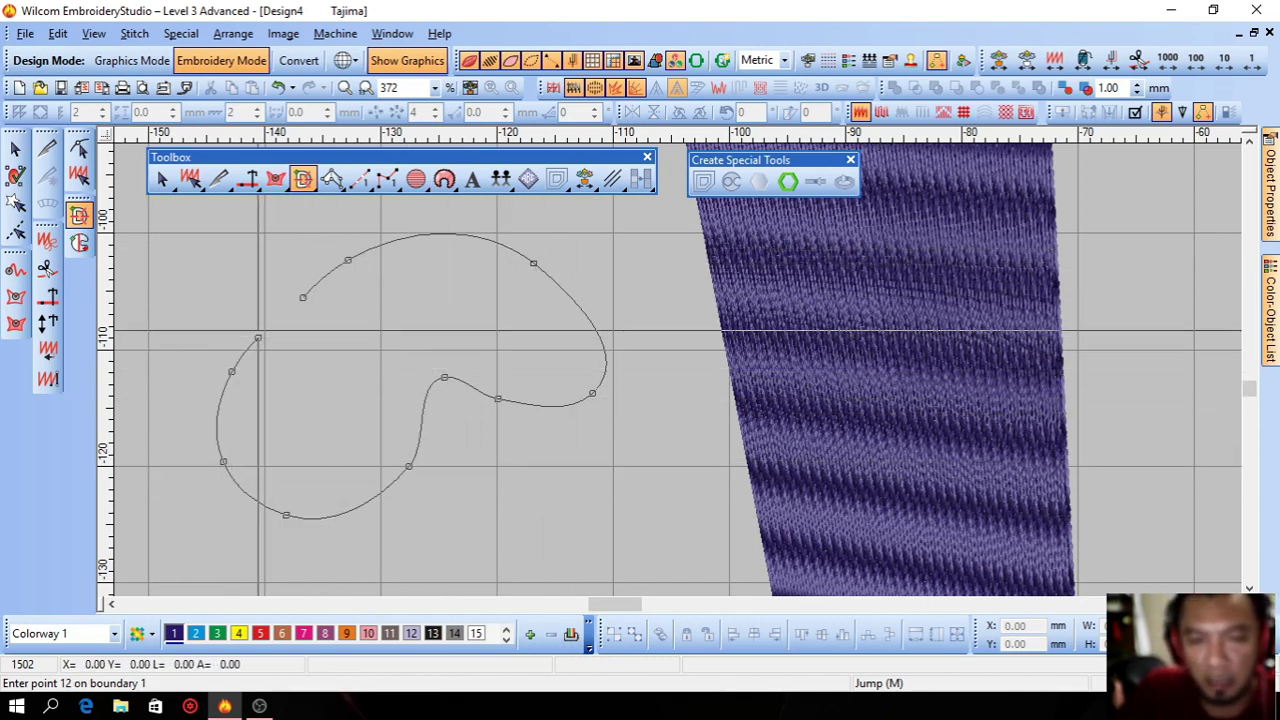
right_click(257, 288)
right_click(303, 298)
key("Return")
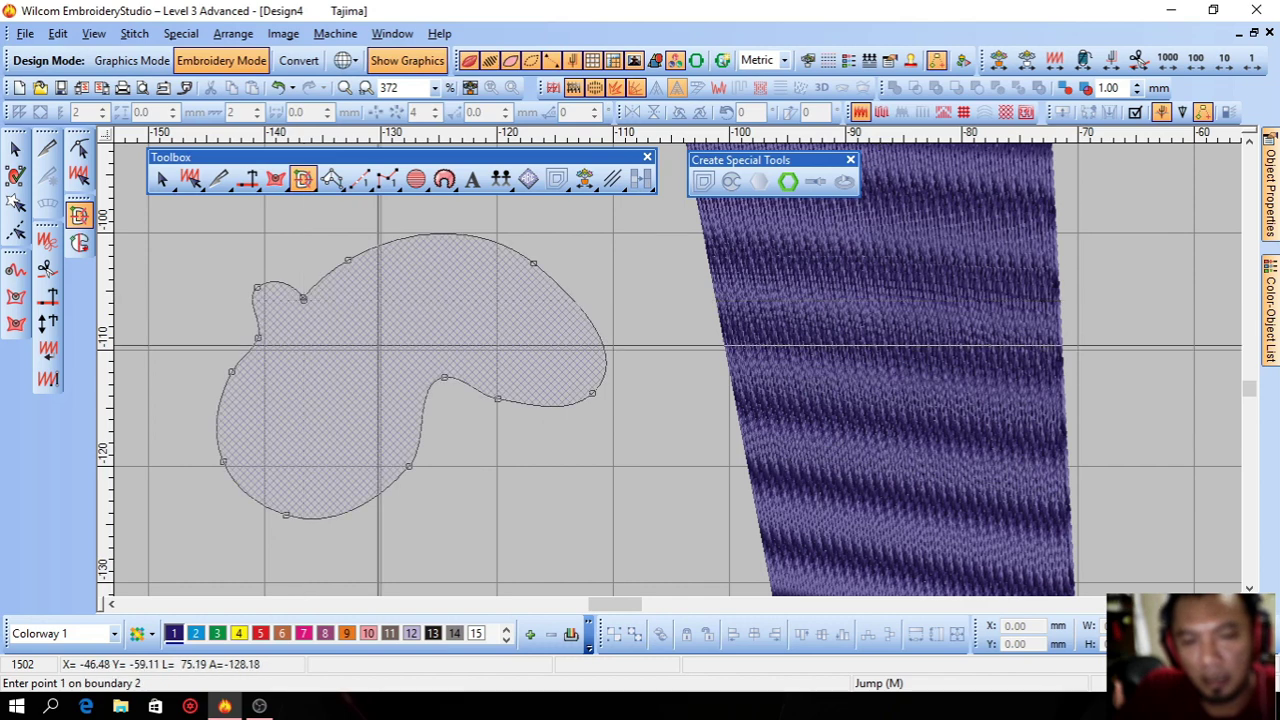
Digitize a curved S-shaped hole about 22 mm wide and 15 mm high inside the fill's outer boundary
left_click(330, 328)
right_click(394, 277)
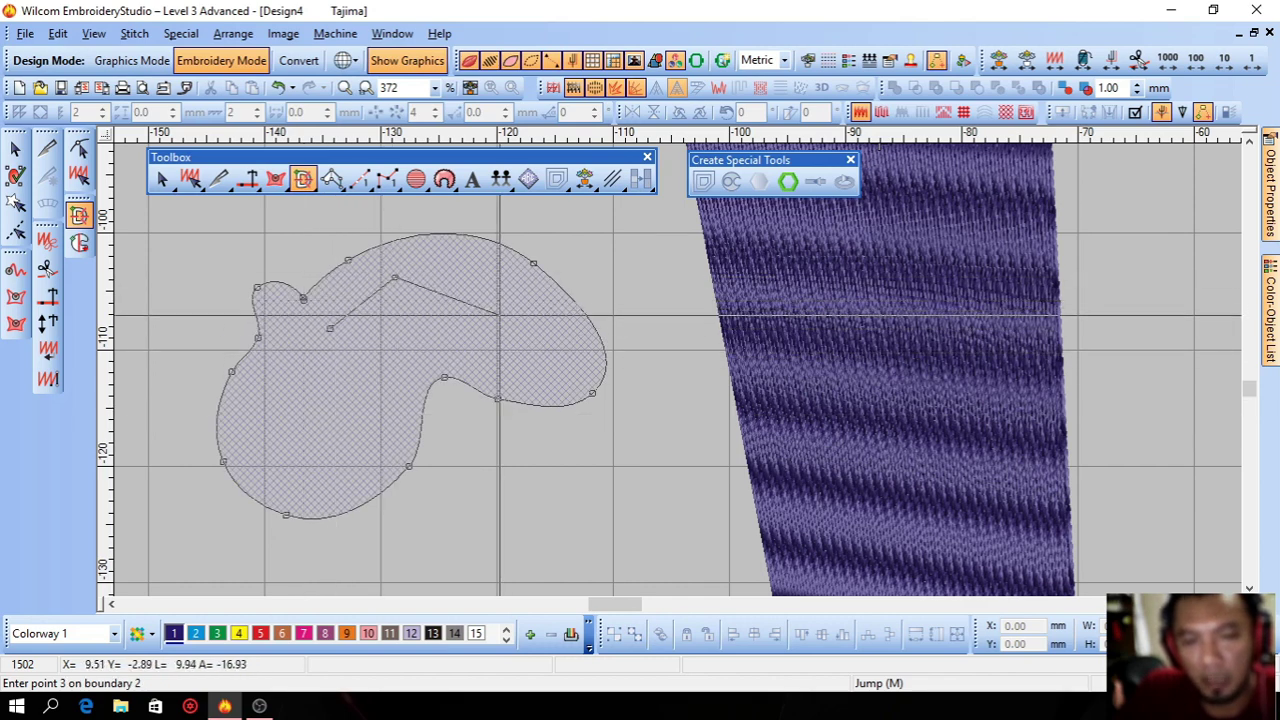
right_click(498, 317)
right_click(433, 319)
right_click(378, 361)
right_click(335, 427)
right_click(271, 439)
right_click(291, 368)
right_click(322, 346)
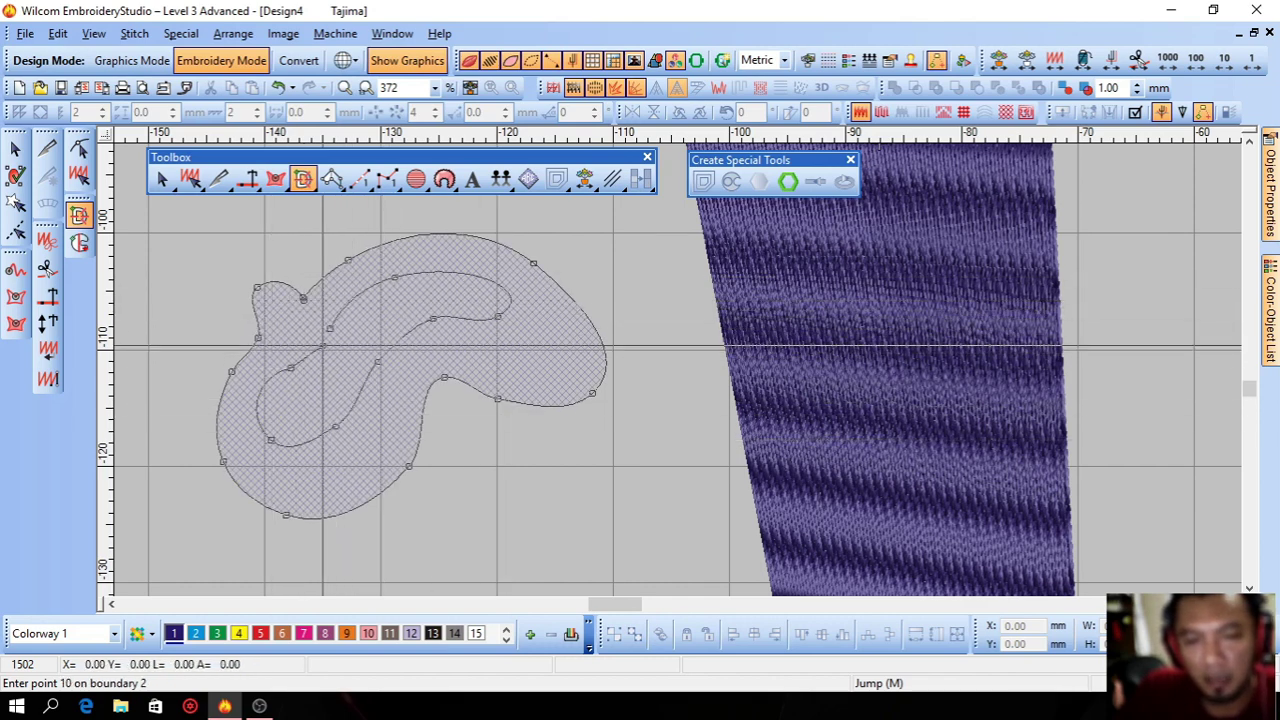
right_click(330, 328)
key("Return")
key("Return")
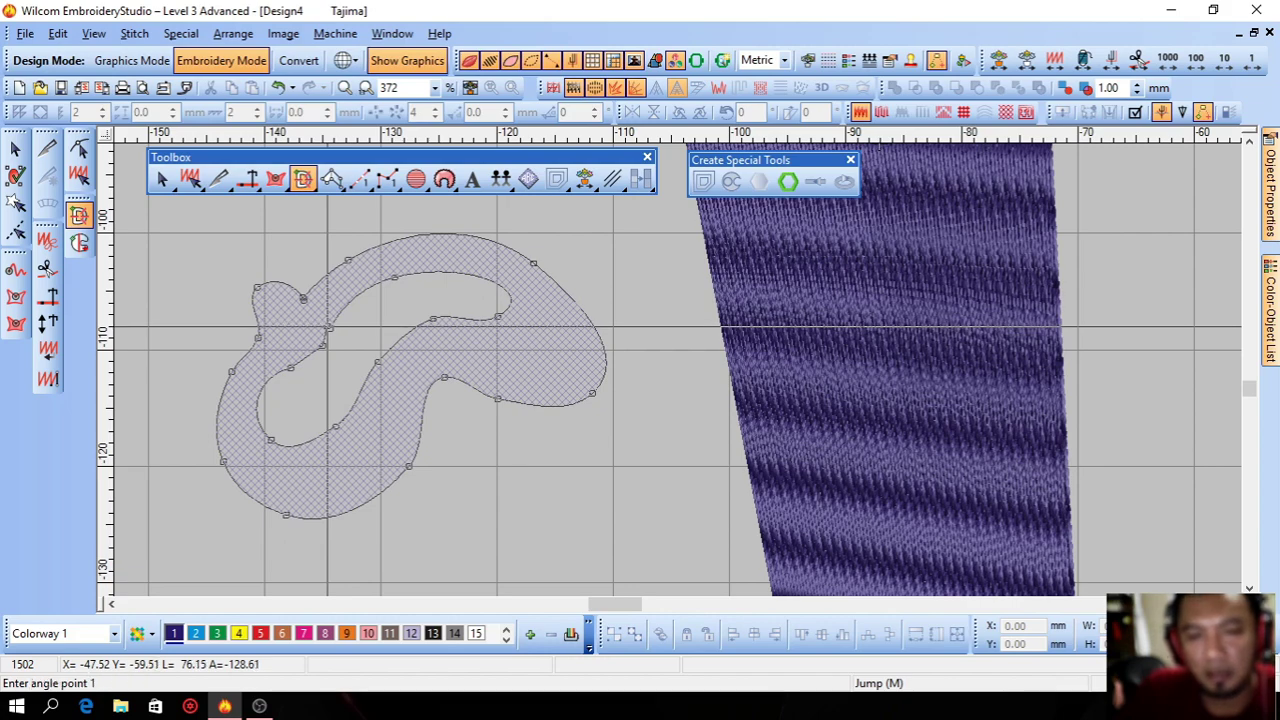
Define the stitch angle with two points to generate the Fusion Fill, and select the finished object
left_click(245, 205)
left_click(320, 295)
key("Return")
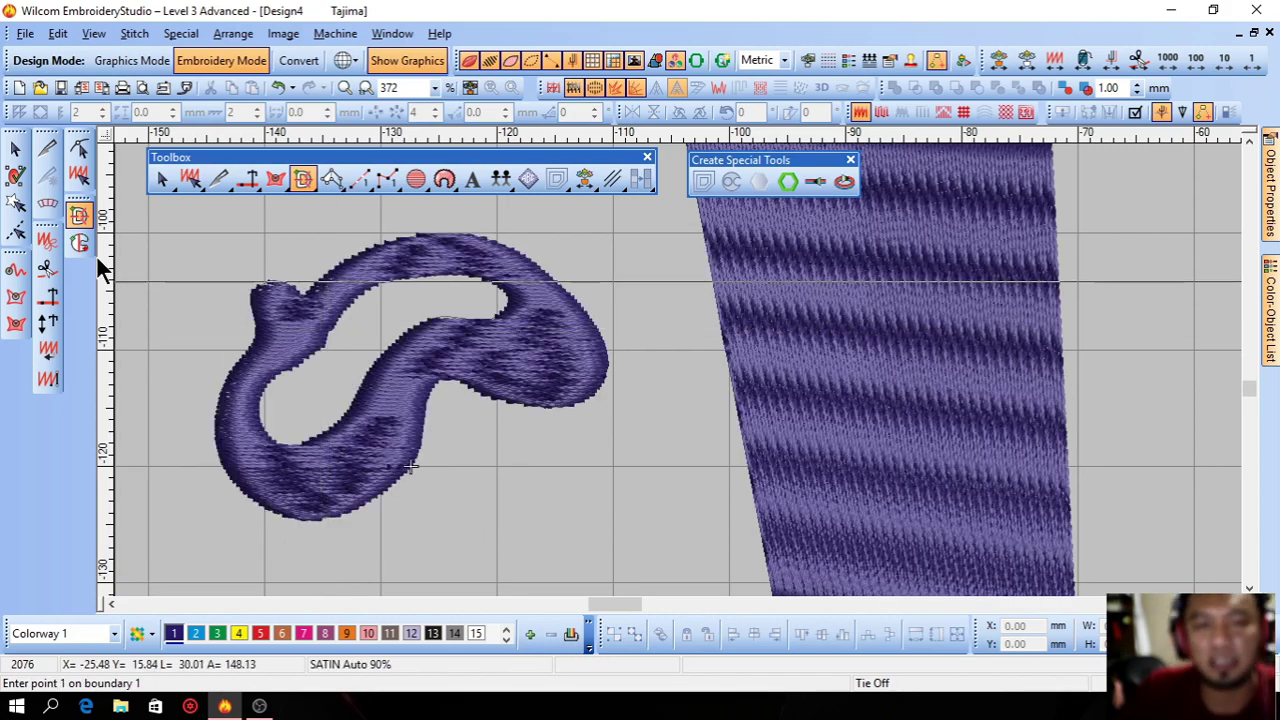
left_click(17, 152)
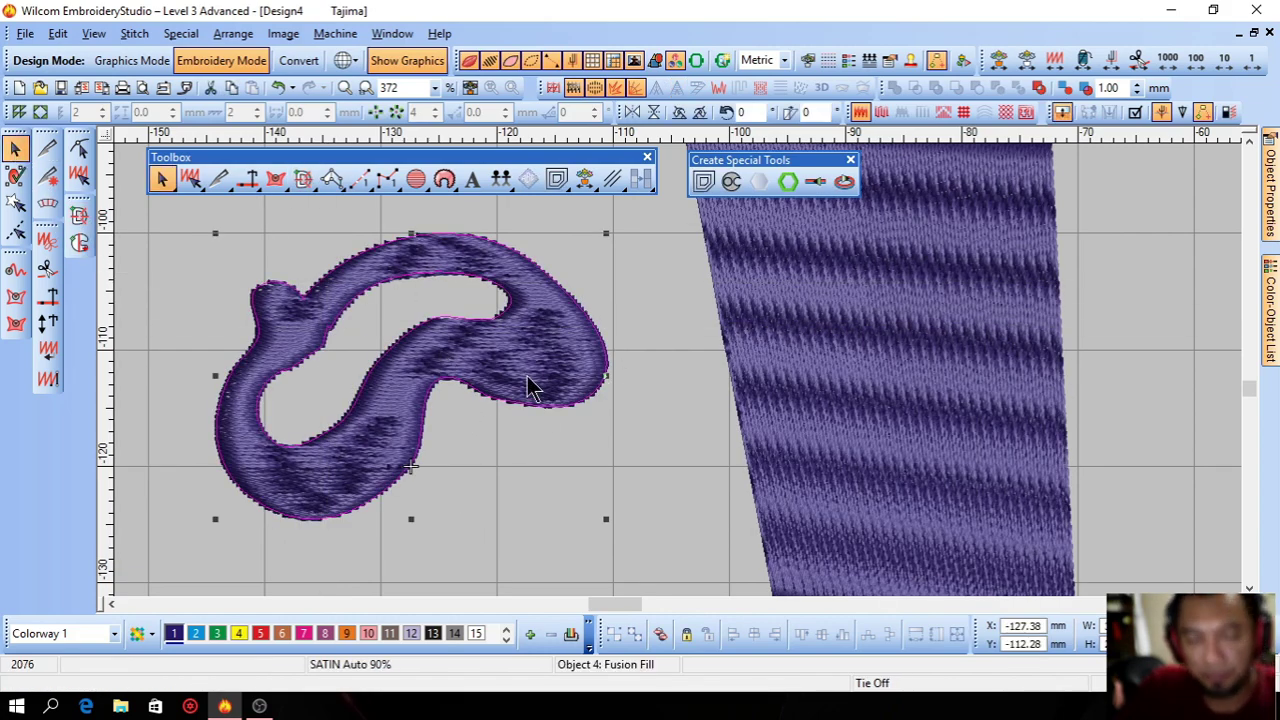
left_click(565, 366)
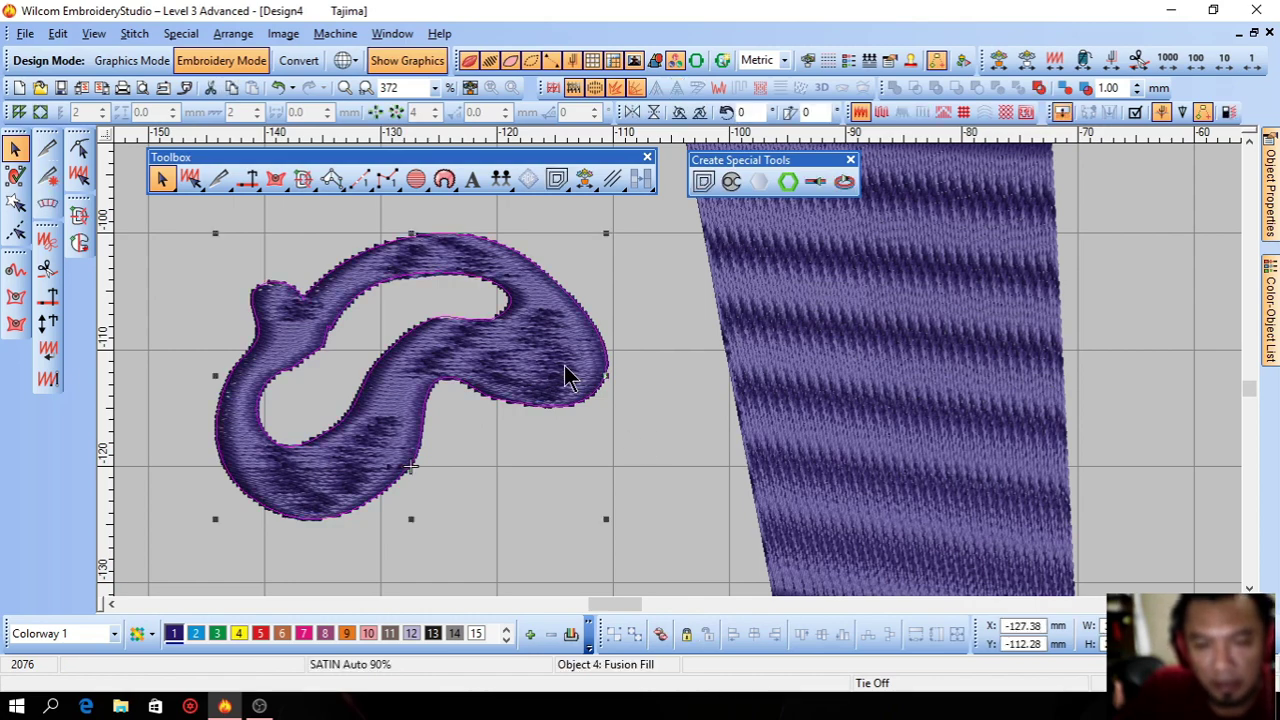
Undo the creation of the Fusion Fill object left of the satin shape
left_click(279, 87)
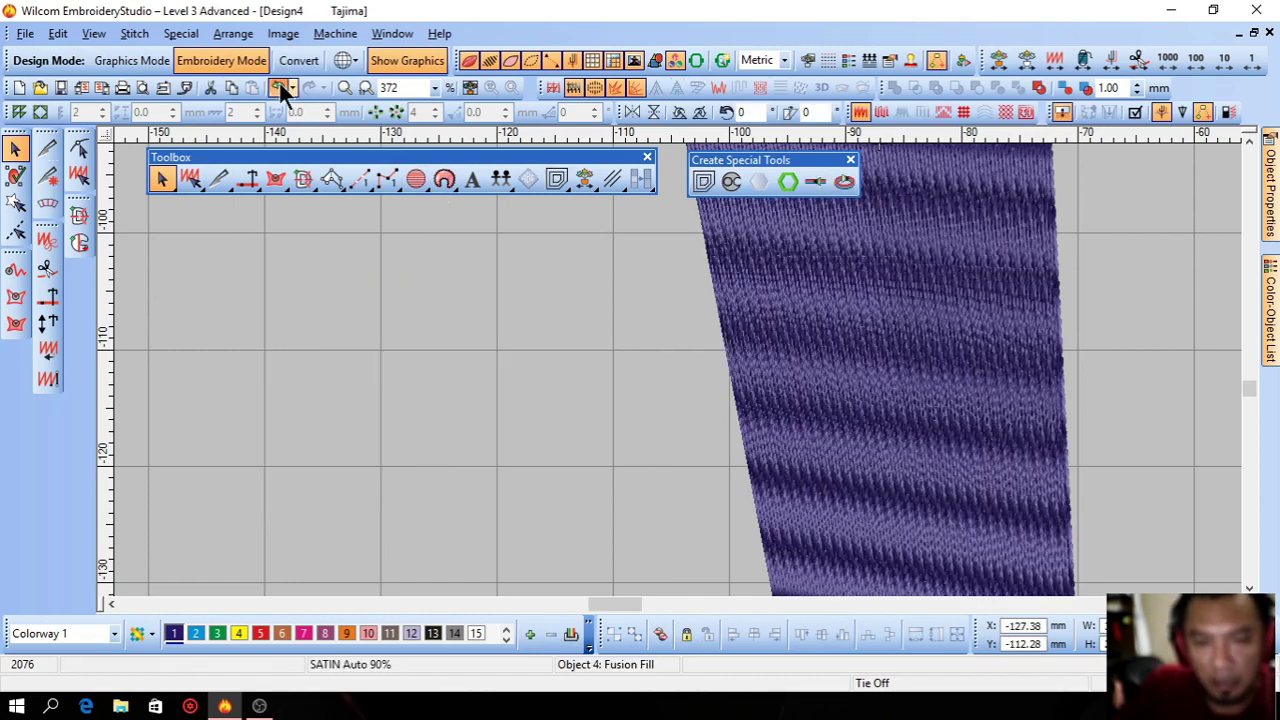
left_click(80, 218)
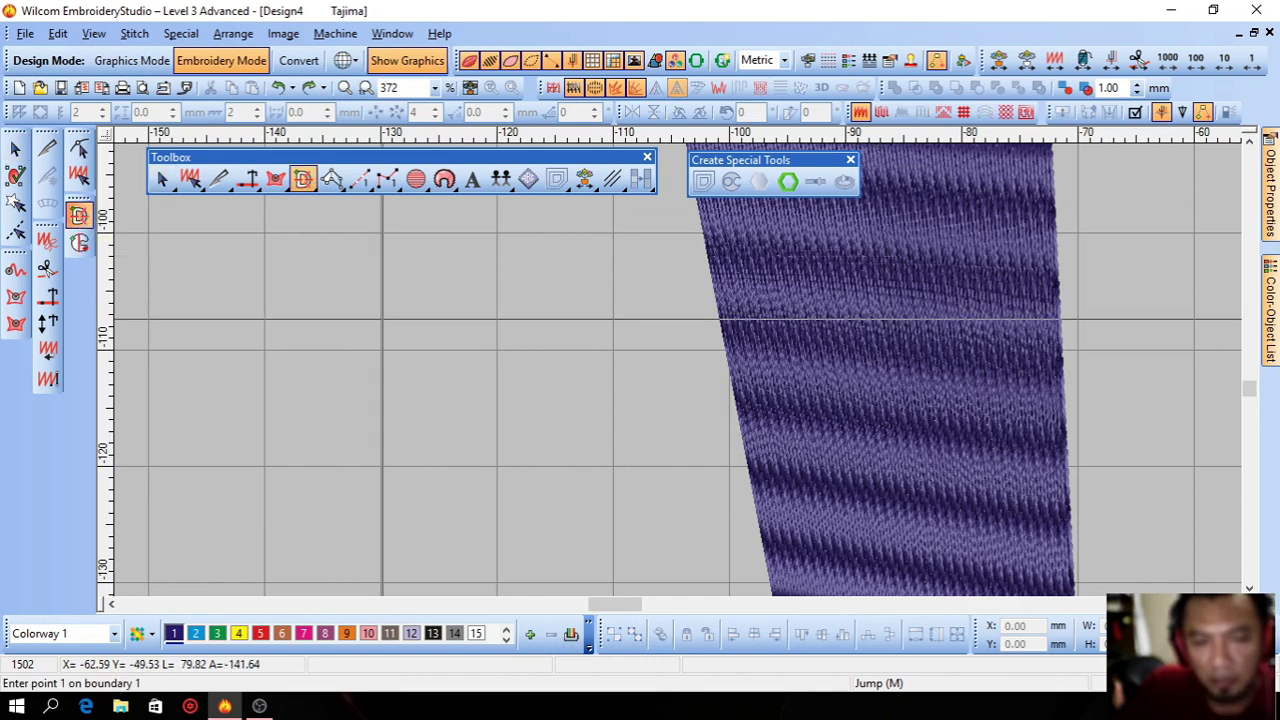
Start inserting a bitmap image and list the JPEG files in the personal folder on the DATA (D:) drive
left_click(284, 34)
left_click(316, 53)
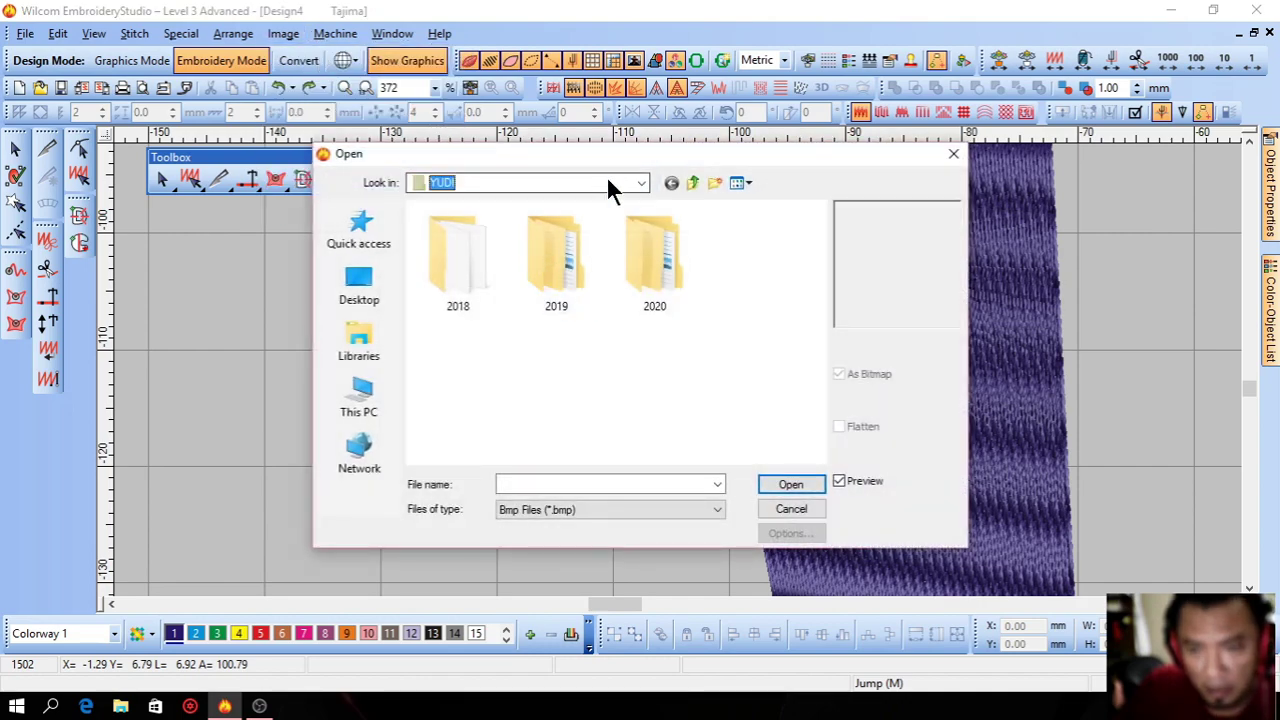
left_click(608, 182)
left_click(470, 502)
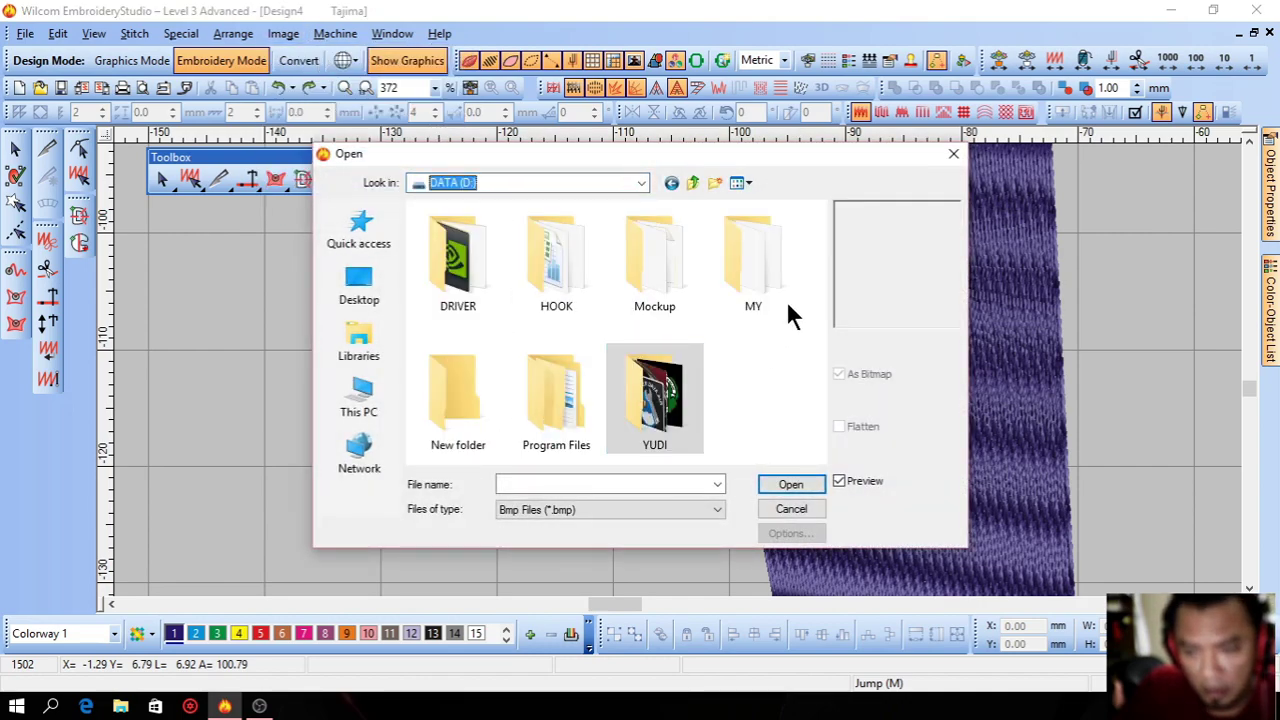
double_click(643, 413)
left_click(700, 510)
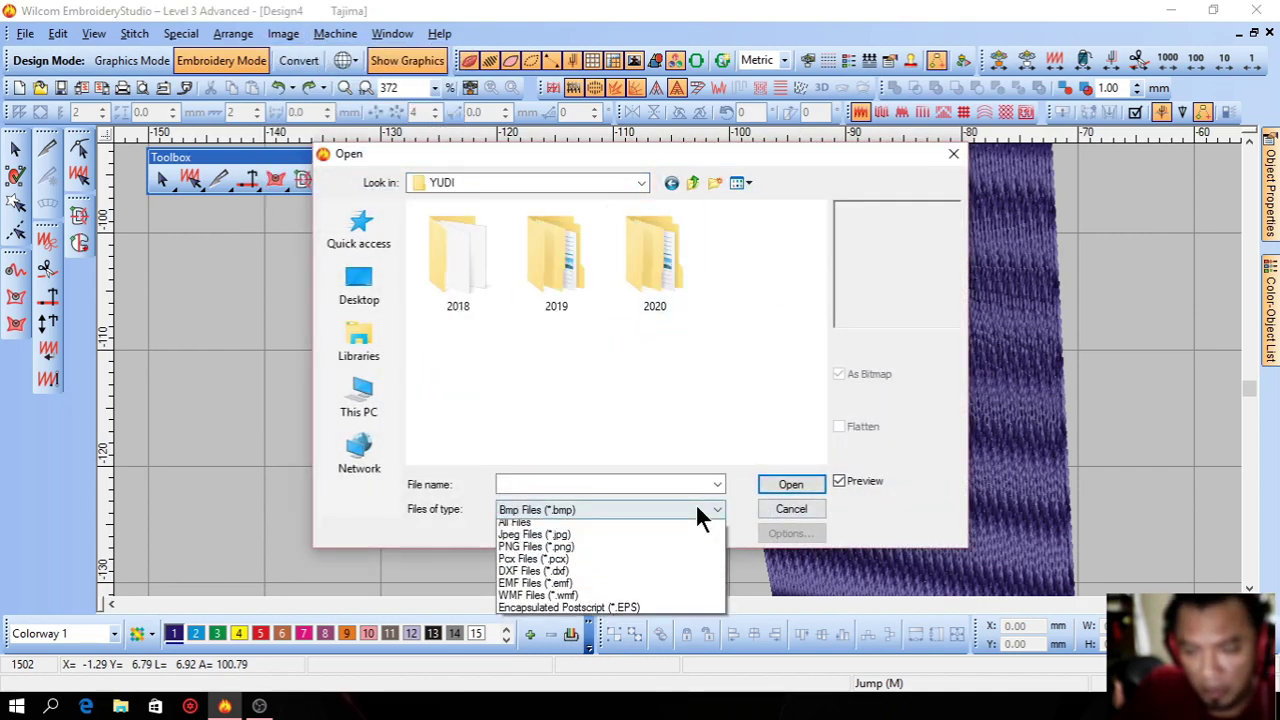
left_click(599, 547)
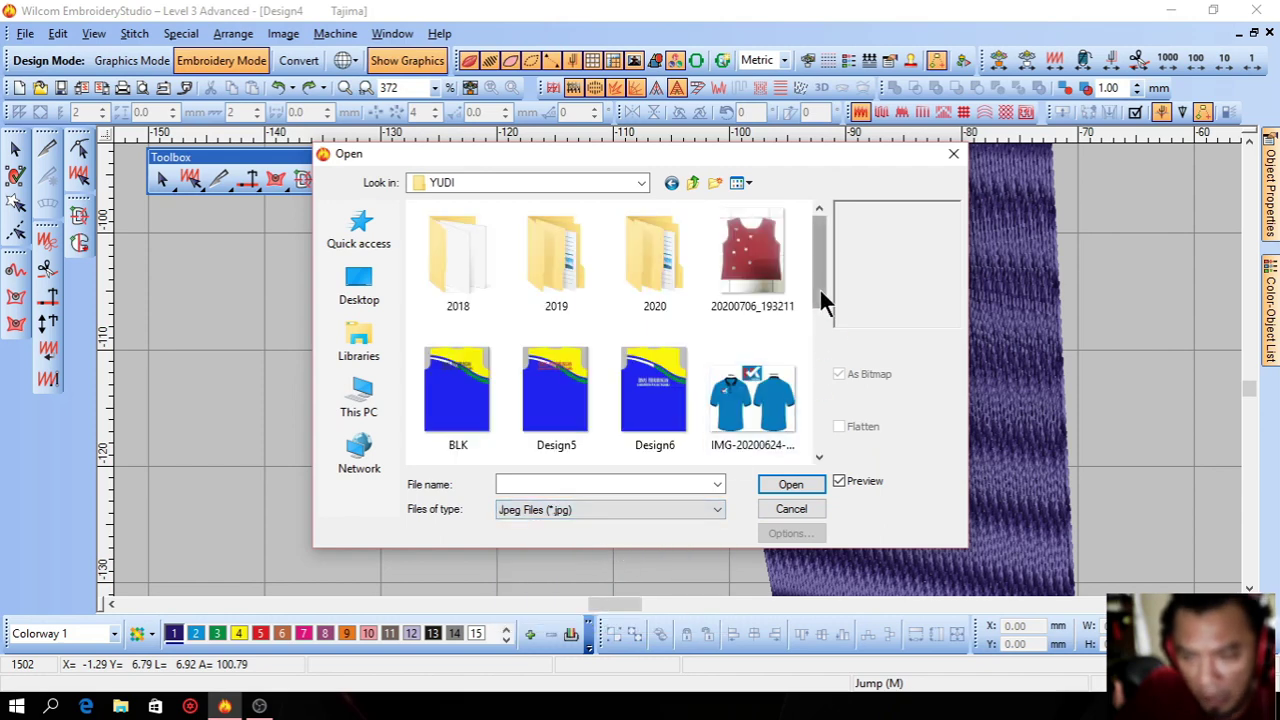
Insert the logo-tut-wuri-h... image into the design
left_click_drag(819, 287, 800, 412)
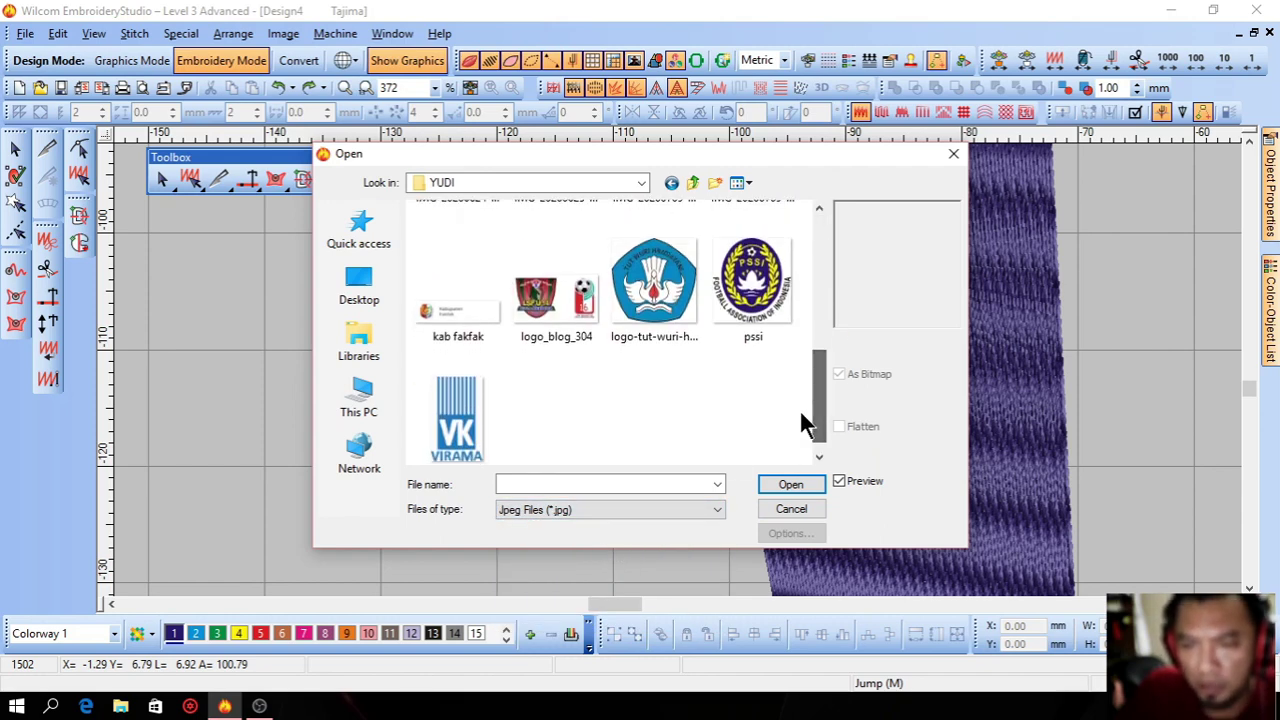
left_click_drag(818, 366, 790, 378)
left_click(750, 420)
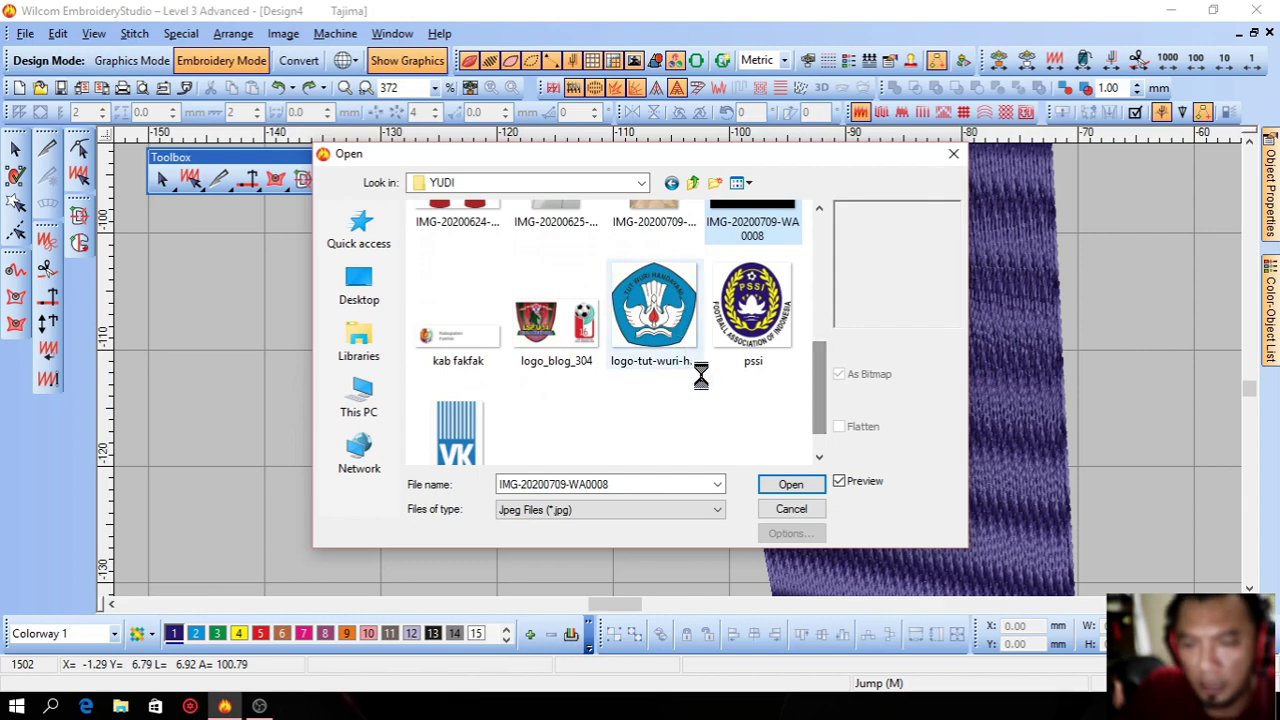
left_click(655, 320)
left_click(800, 487)
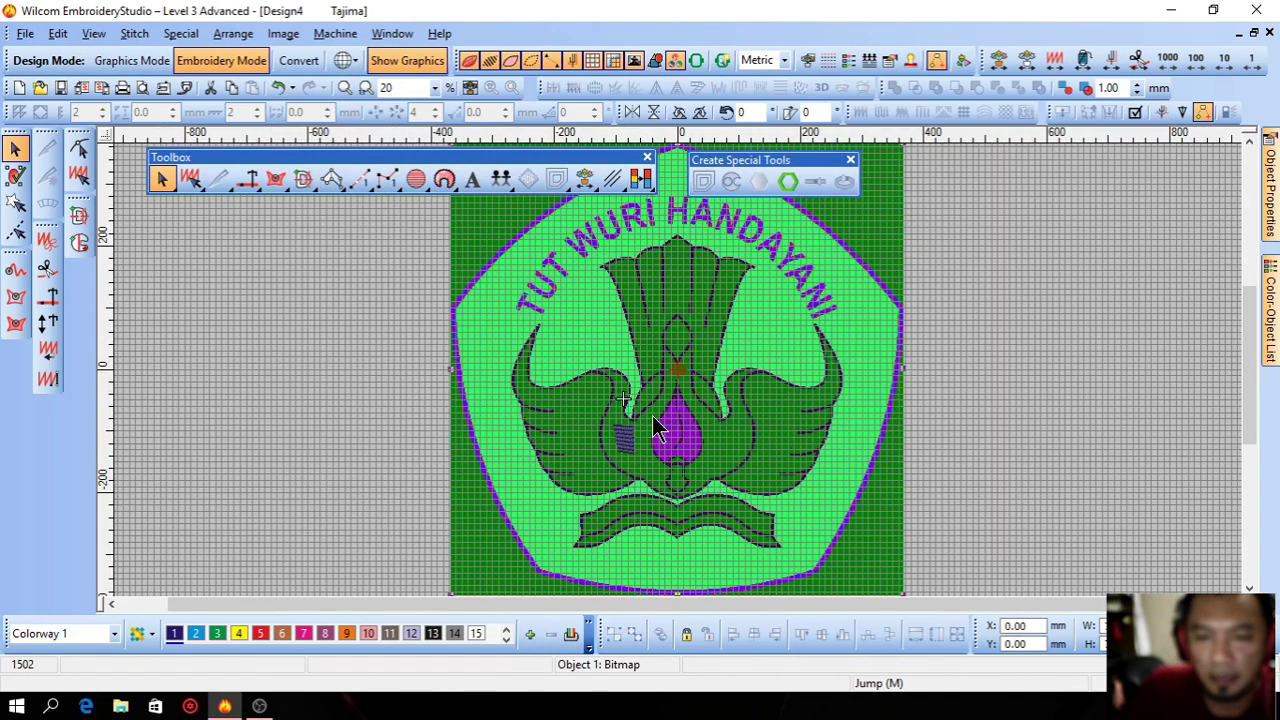
Scale the inserted logo down to about 230 mm wide, position it far left of the existing stitched object, and deselect it
key("shift+z")
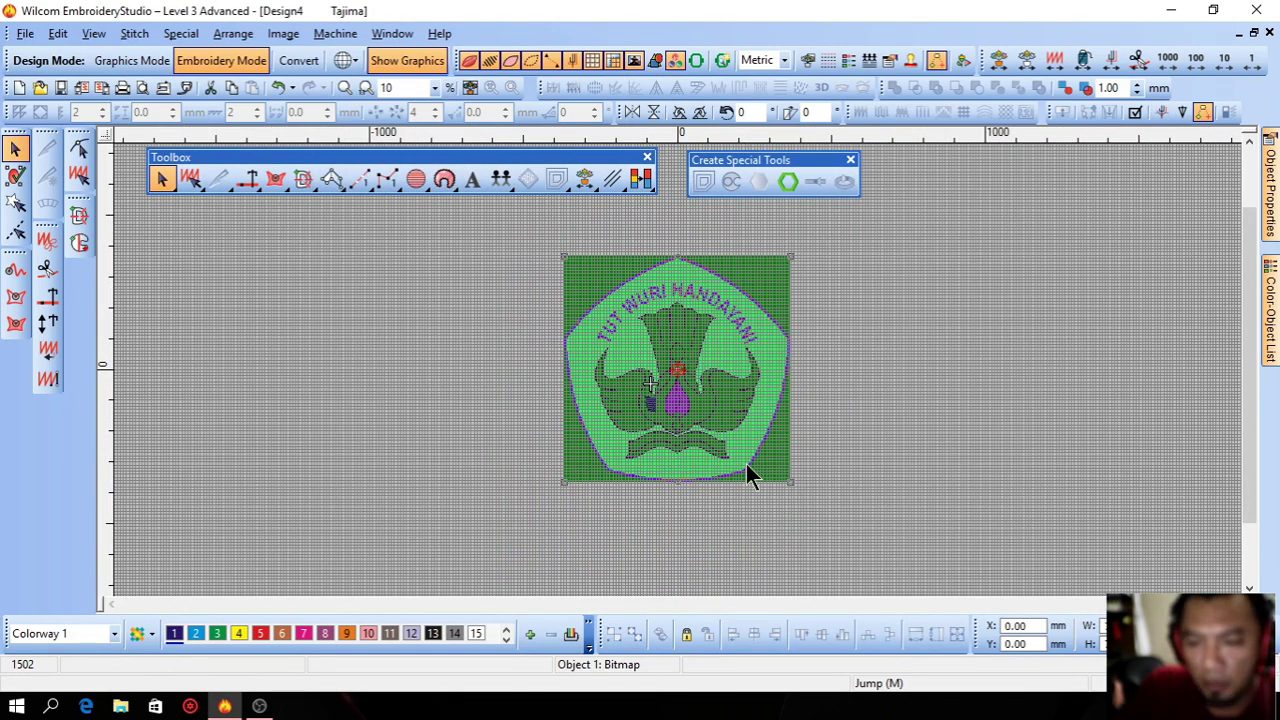
left_click_drag(790, 480, 305, 345)
left_click(345, 88)
left_click_drag(849, 373, 460, 426)
left_click(698, 362)
scroll(494, 380, "down", 2)
left_click(493, 378)
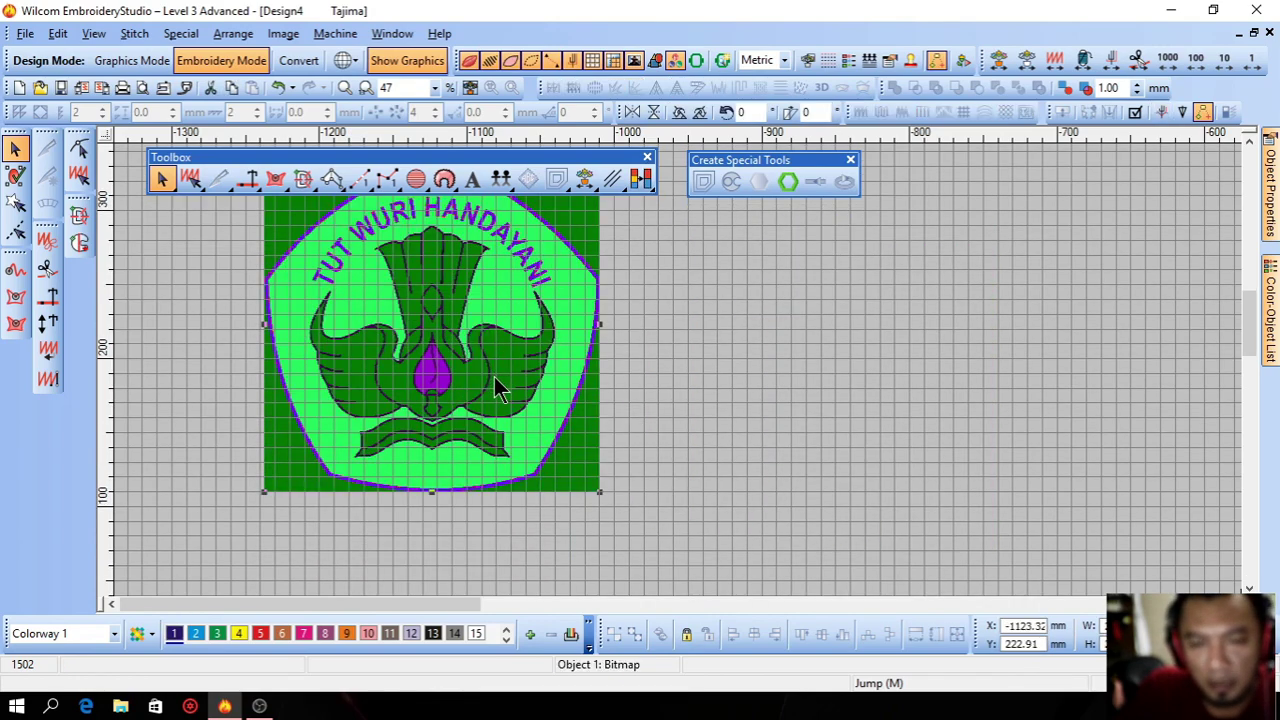
scroll(493, 378, "up", 1)
left_click(649, 400)
Digitize a closed free shape outer boundary about 225 mm wide and high along the logo's curved five-sided outline
scroll(649, 400, "down", 1)
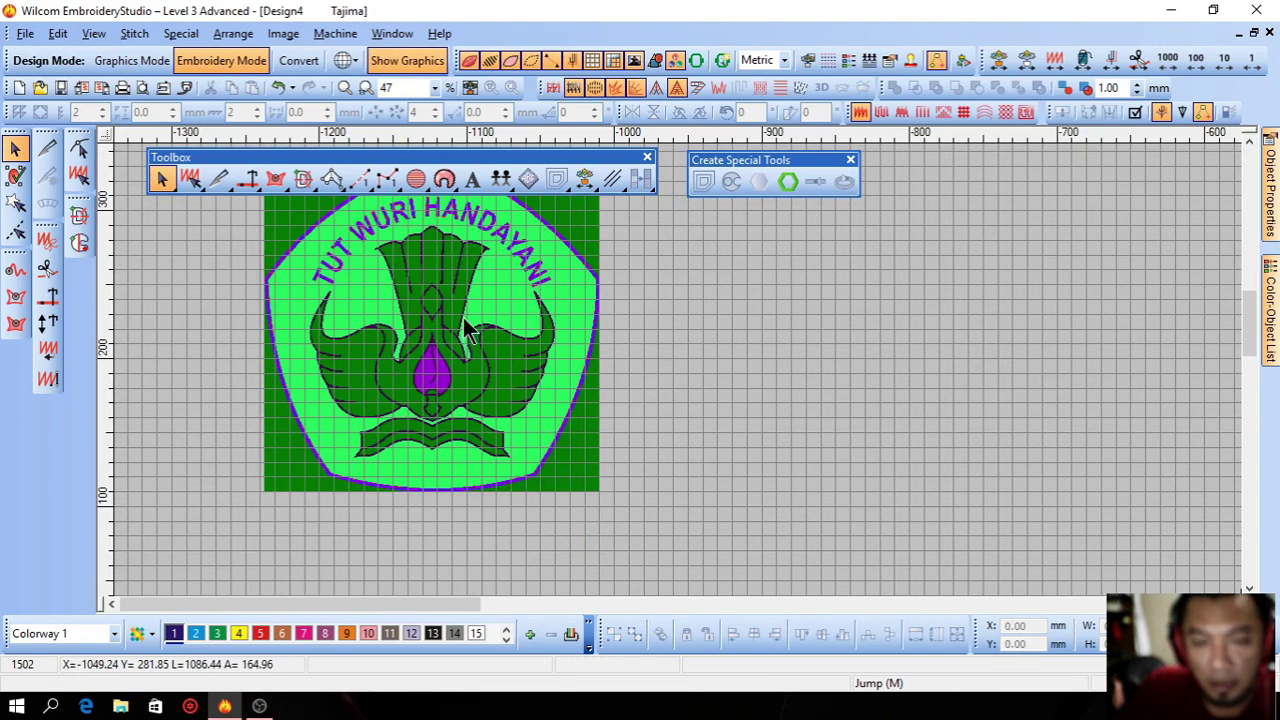
scroll(465, 325, "up", 1)
scroll(472, 346, "down", 1)
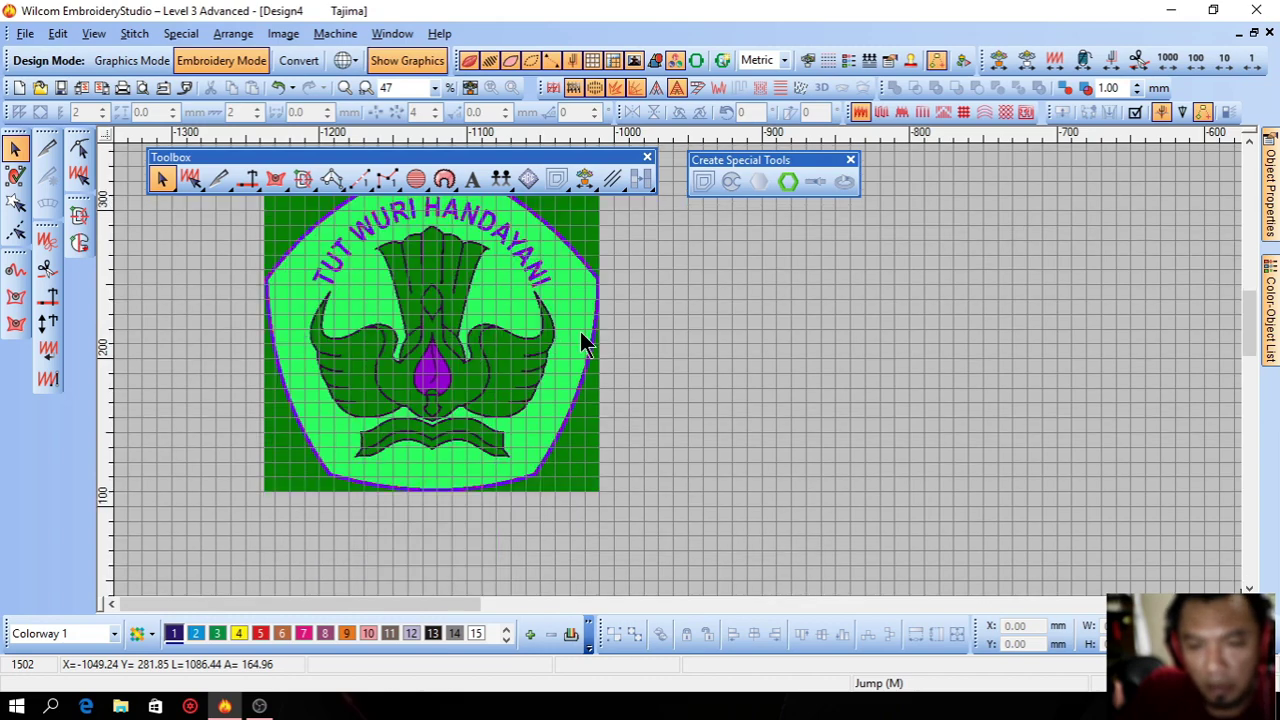
scroll(560, 352, "up", 1)
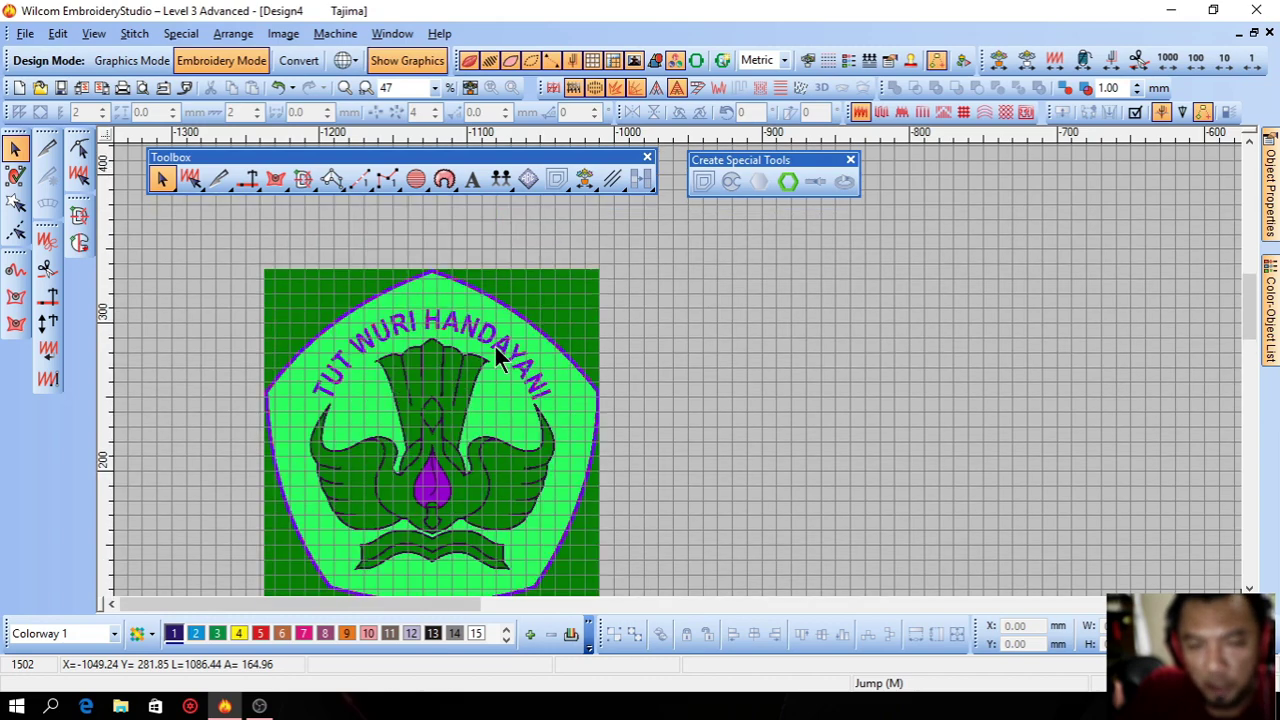
left_click(81, 221)
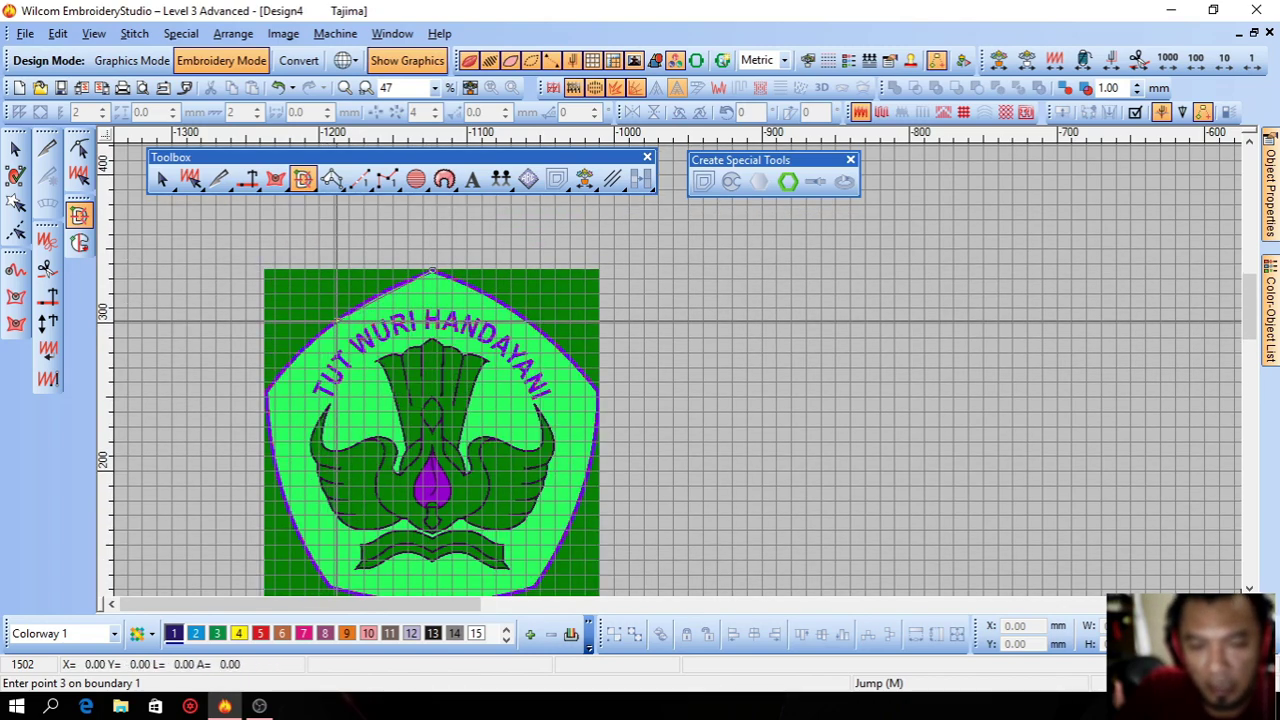
left_click(268, 390)
scroll(300, 370, "down", 2)
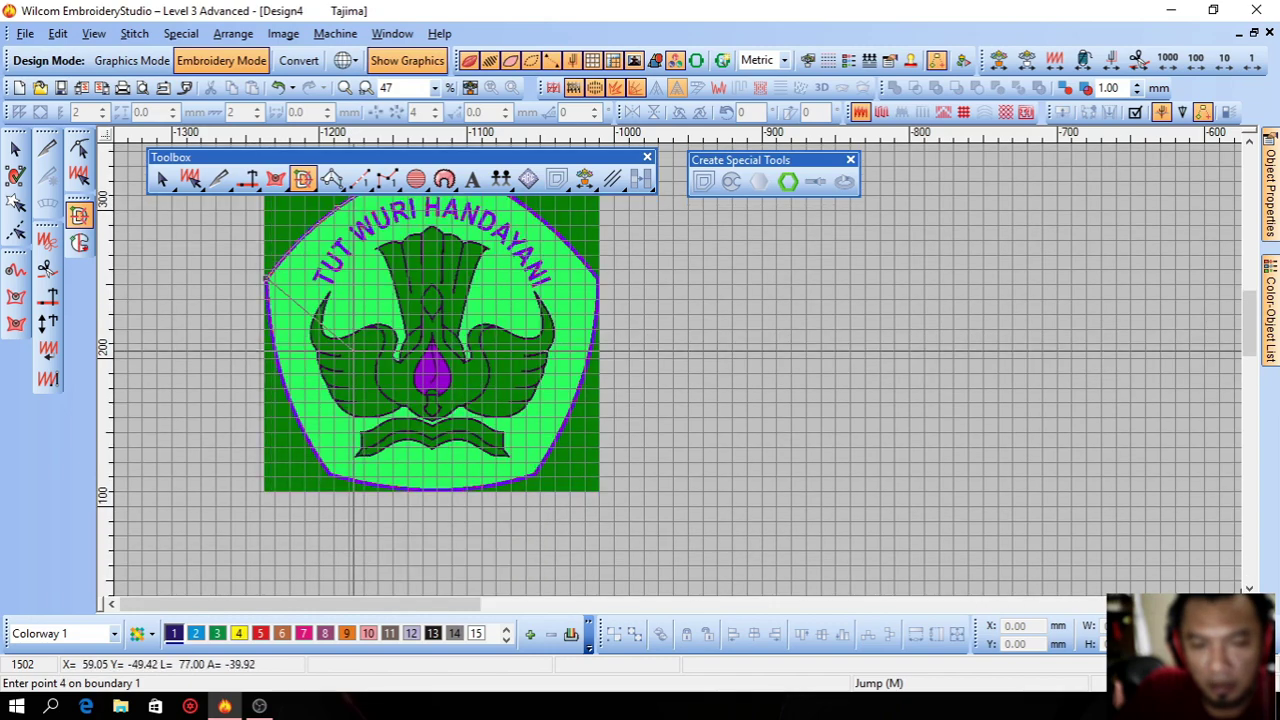
left_click(281, 388)
left_click(330, 472)
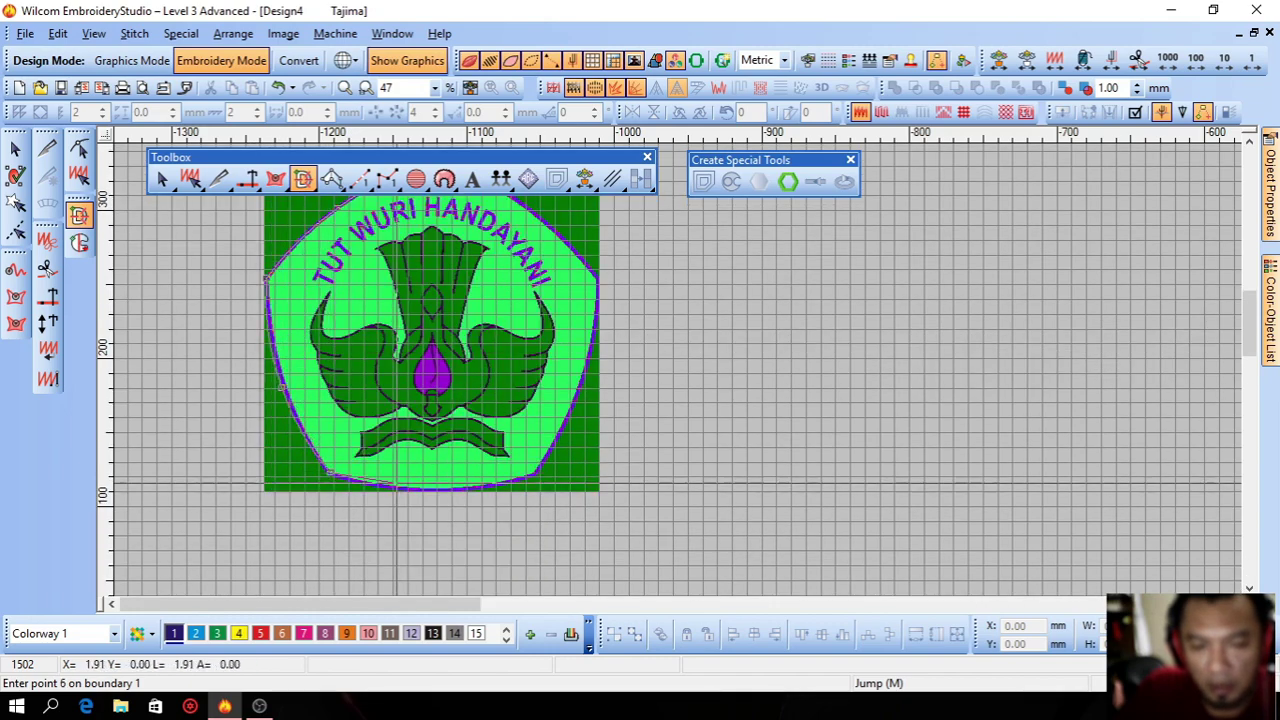
left_click(437, 490)
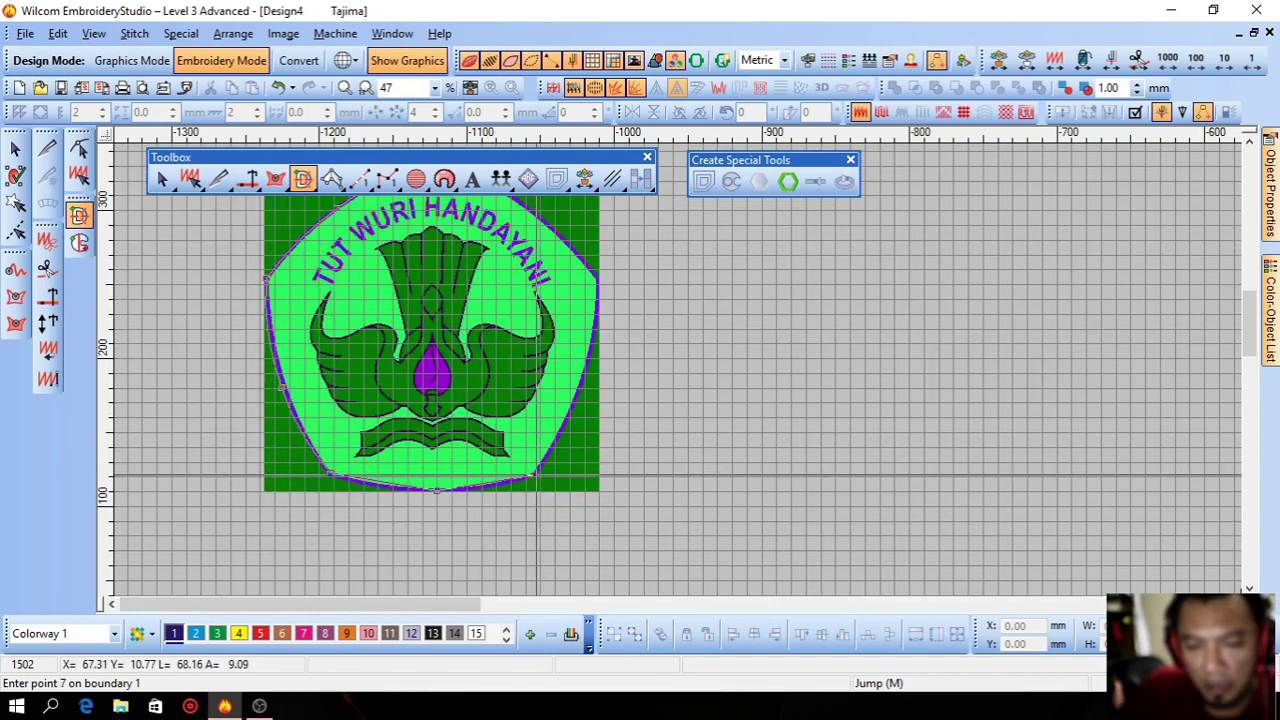
left_click(537, 478)
left_click(580, 383)
scroll(585, 390, "up", 2)
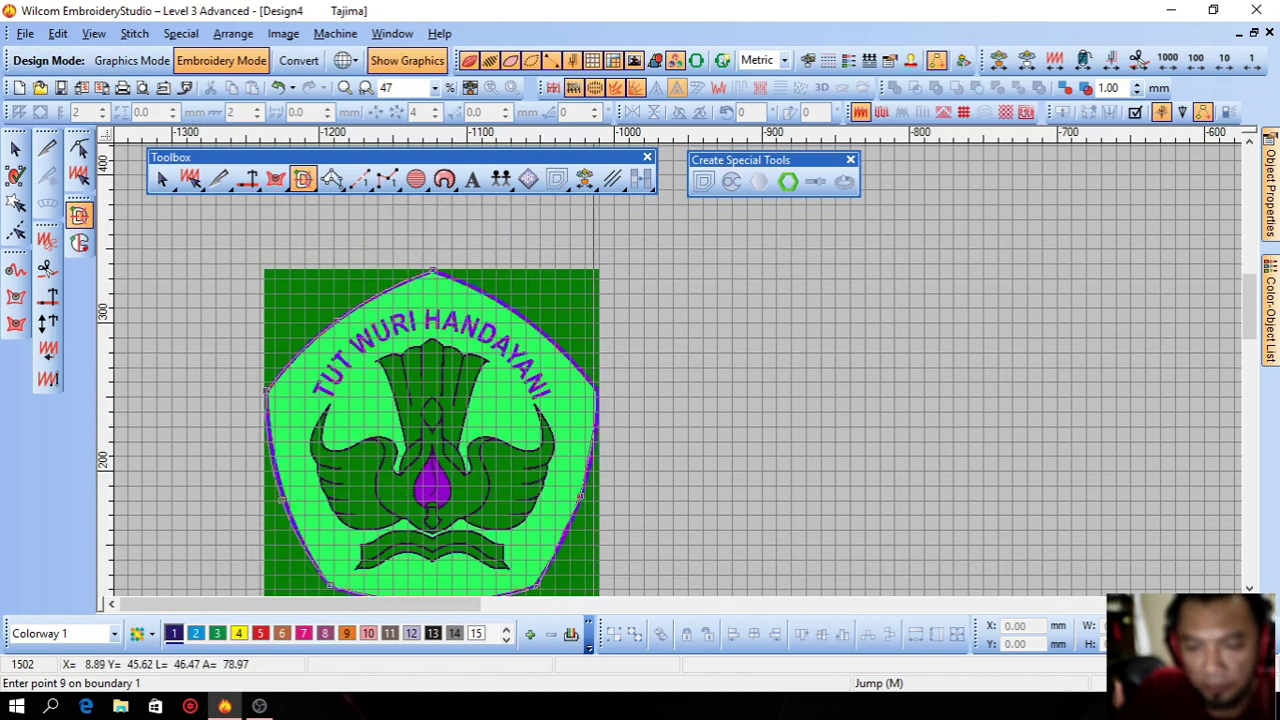
left_click(596, 391)
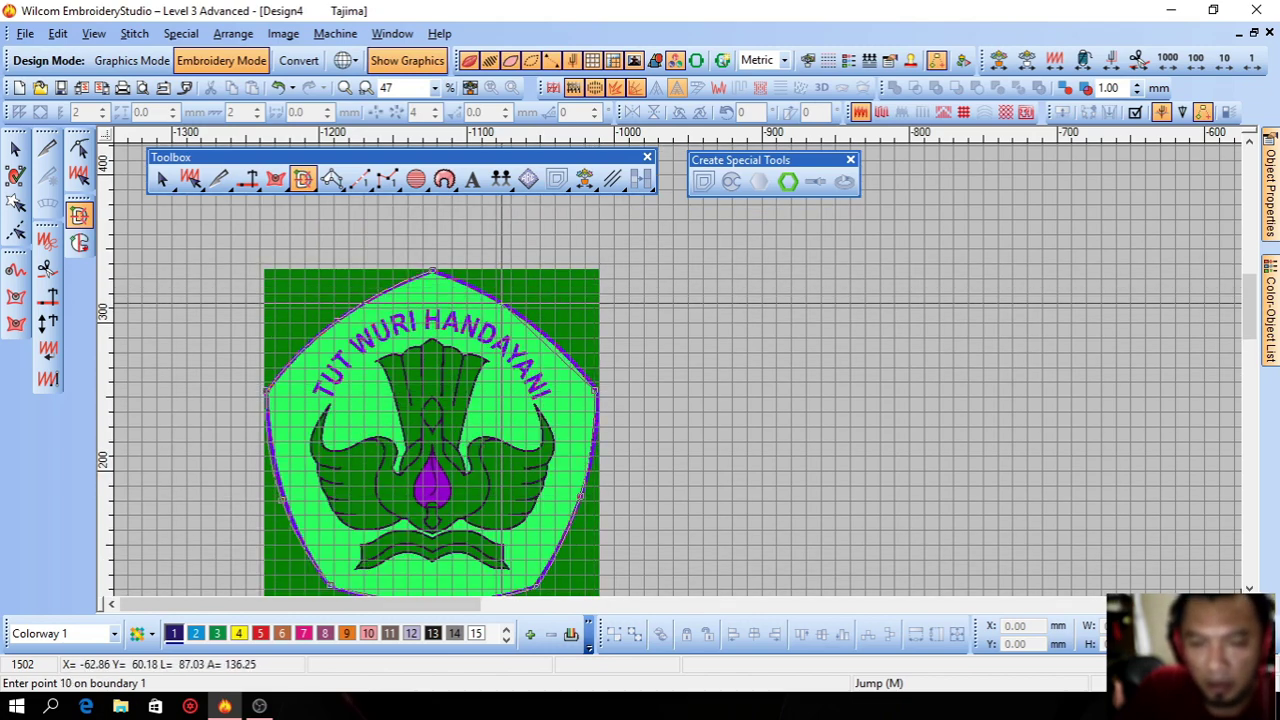
left_click(501, 303)
key("Return")
Digitize a closed inner boundary about 150 mm wide and 115 mm high roughly following the logo's central winged emblem as a hole
scroll(459, 287, "down", 1)
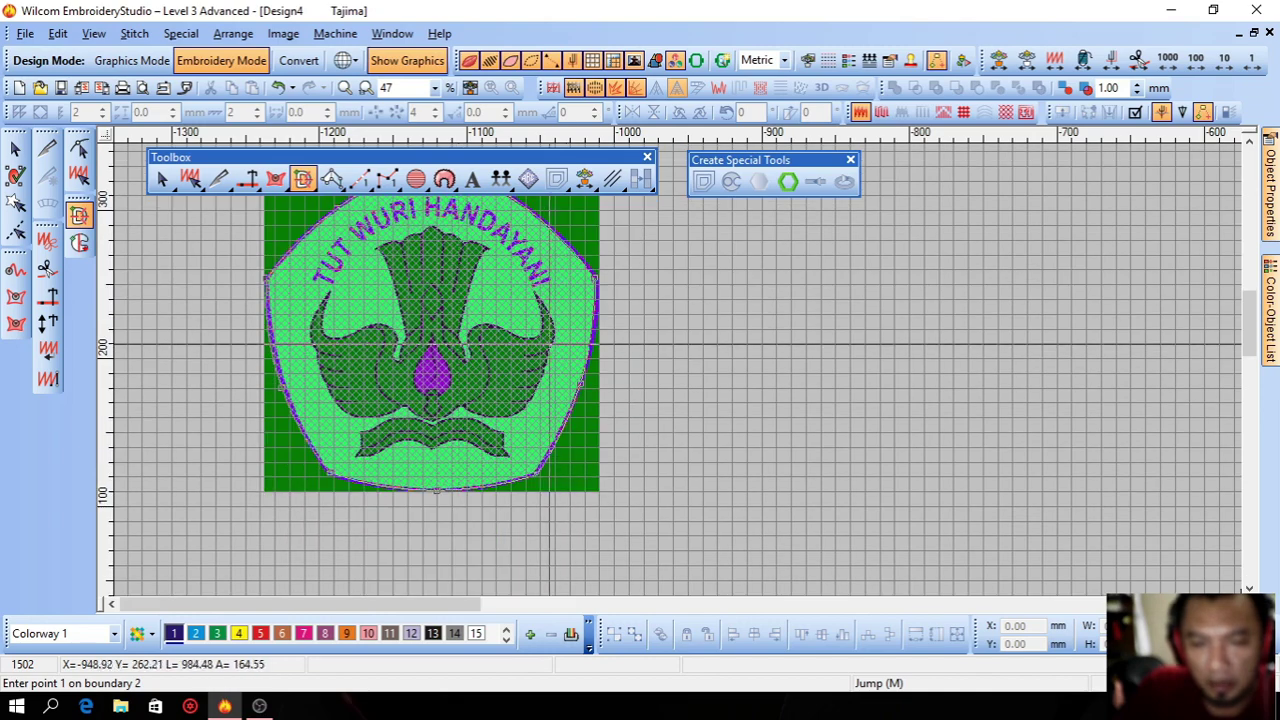
scroll(459, 287, "up", 1)
scroll(459, 300, "down", 1)
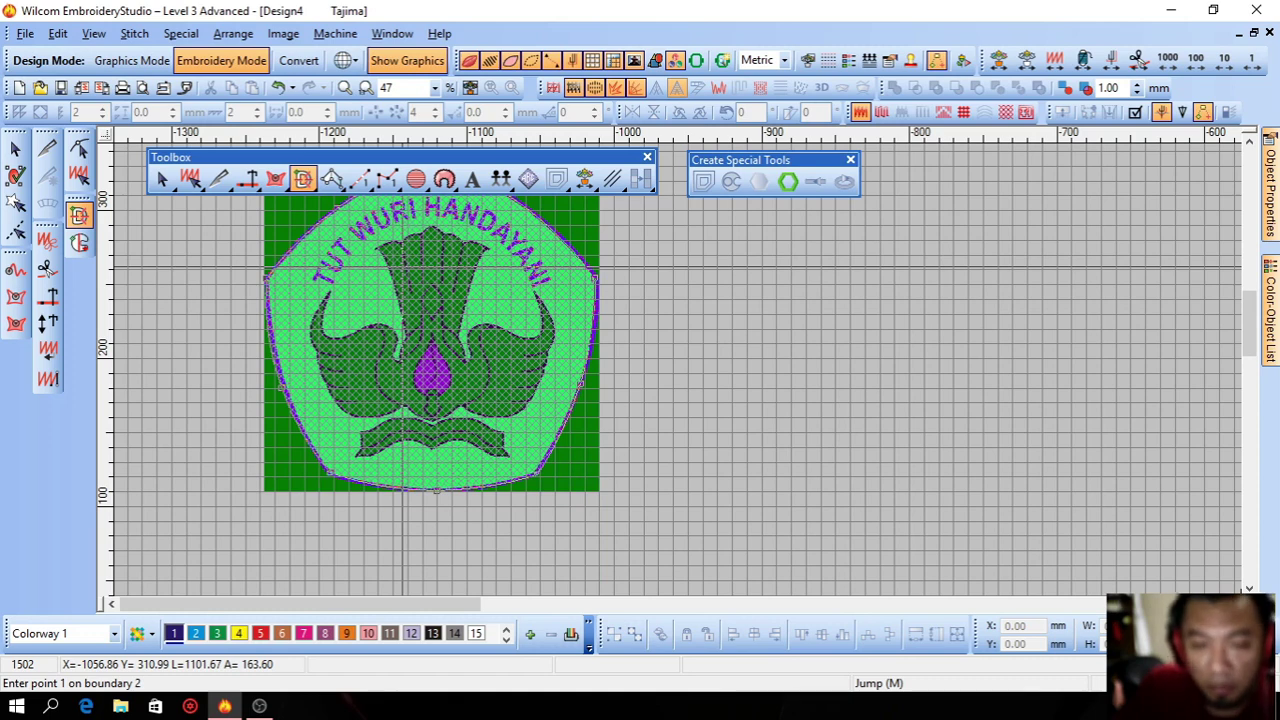
left_click(390, 253)
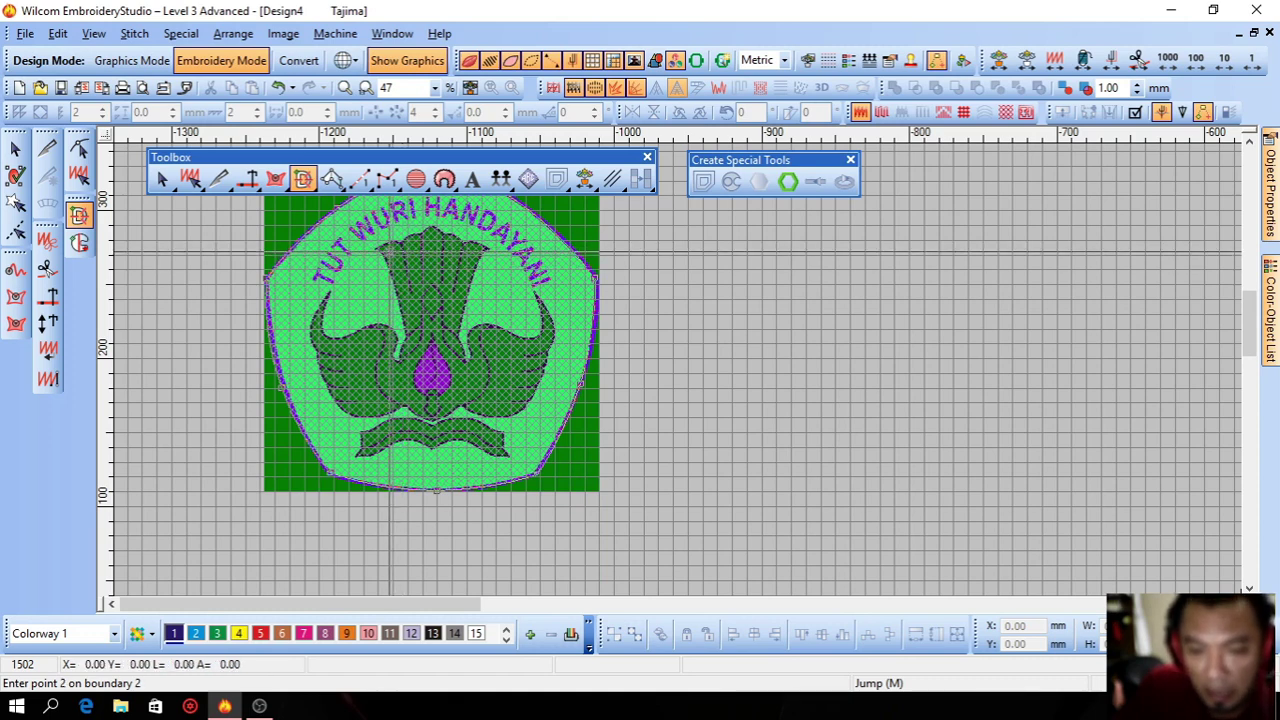
left_click(405, 303)
left_click(420, 358)
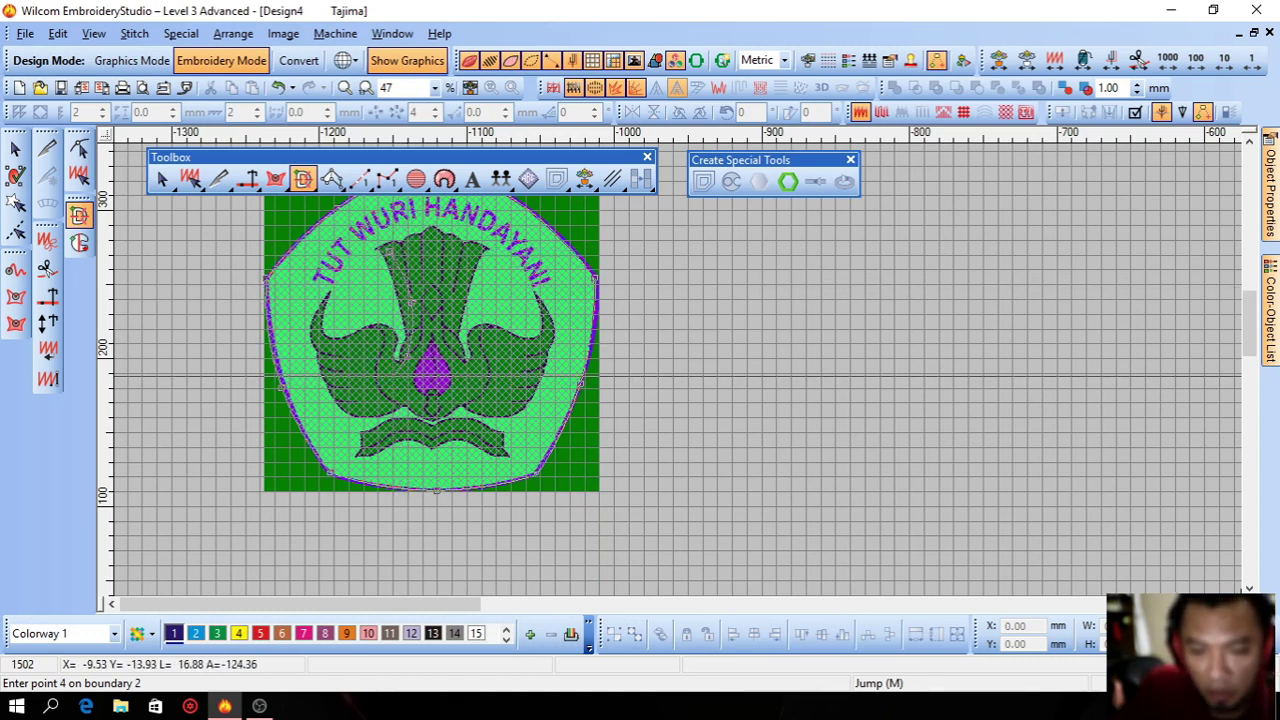
left_click(400, 369)
left_click(380, 337)
left_click(368, 336)
left_click(357, 340)
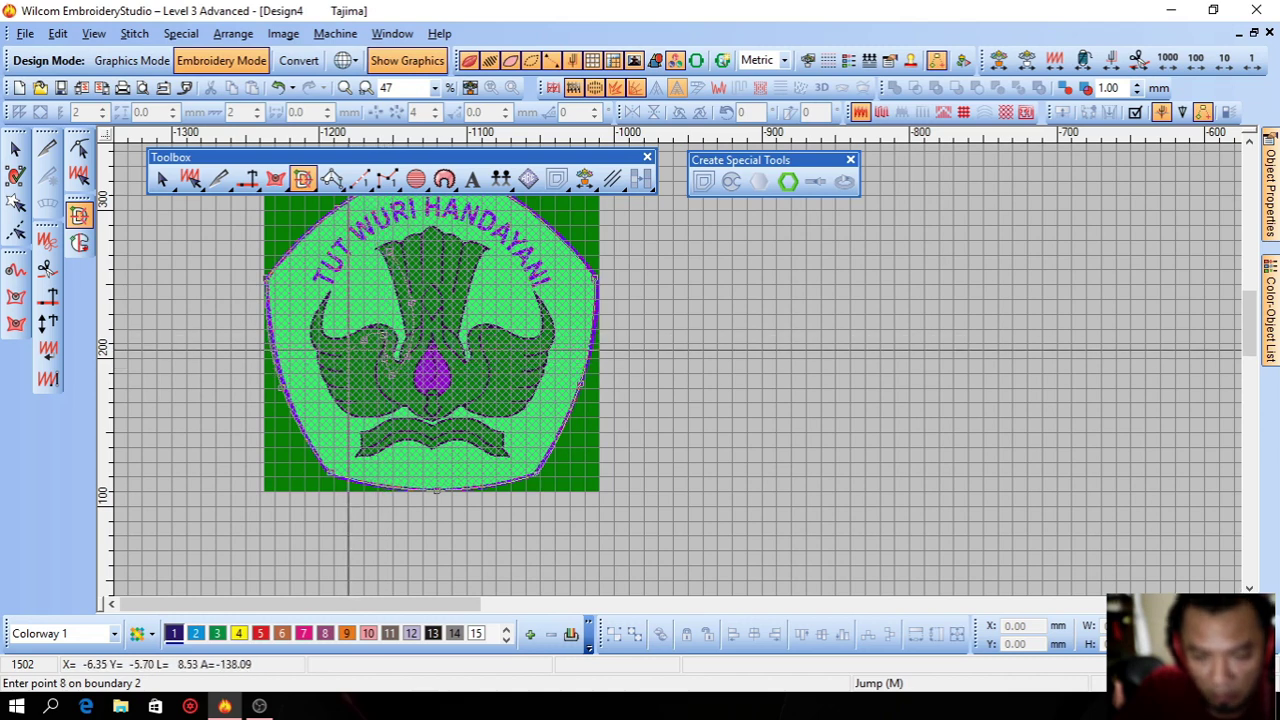
left_click(337, 347)
left_click(318, 339)
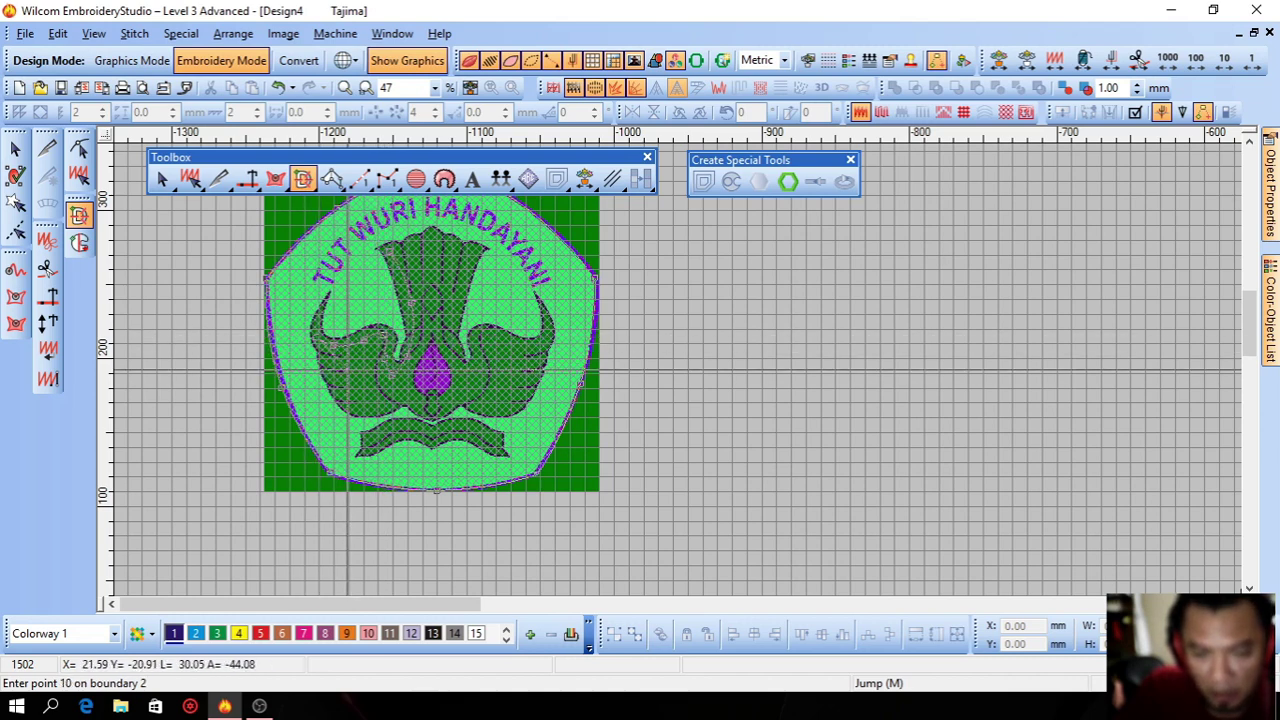
left_click(345, 385)
left_click(378, 404)
left_click(410, 400)
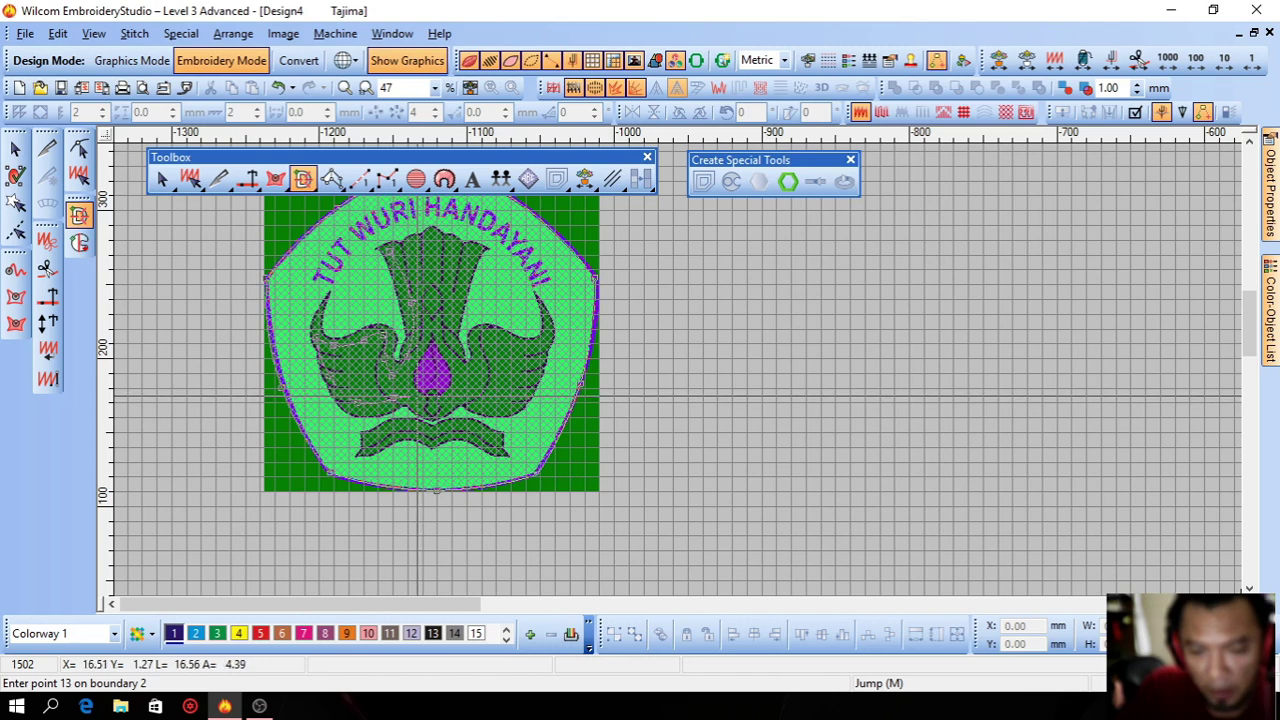
left_click(428, 412)
left_click(450, 410)
left_click(472, 402)
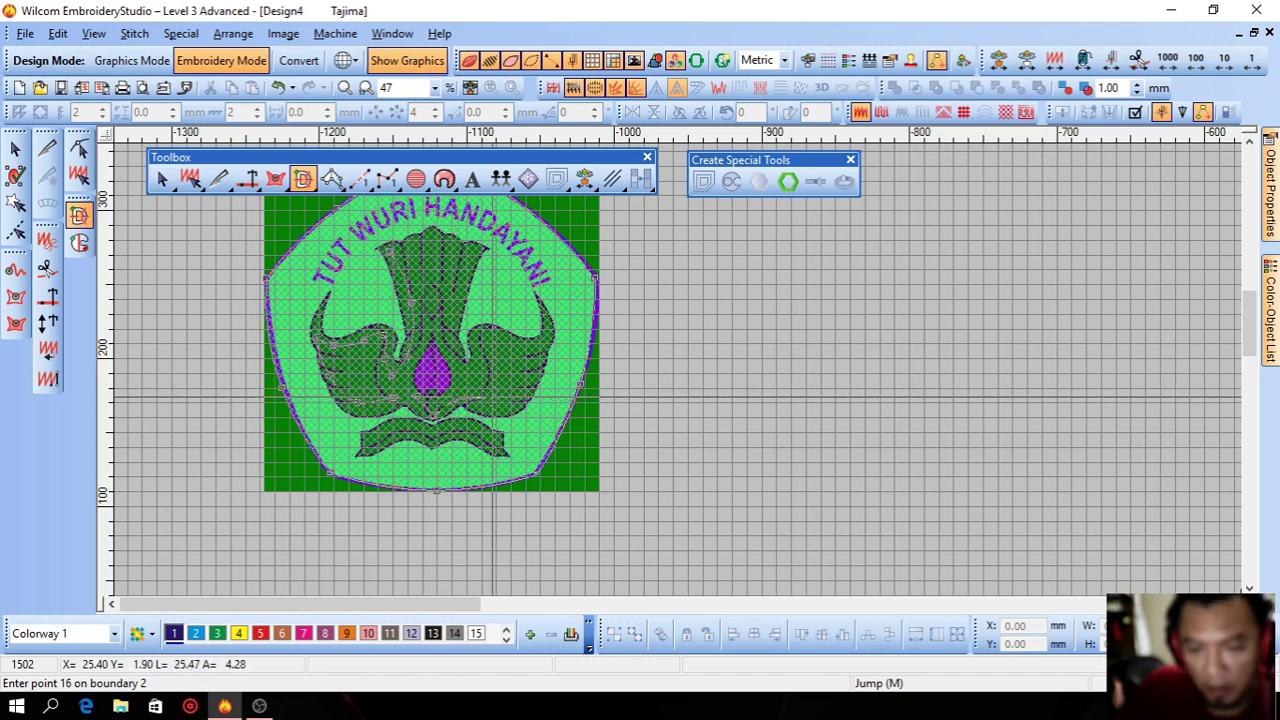
left_click(493, 400)
left_click(505, 388)
left_click(506, 350)
left_click(492, 357)
left_click(476, 368)
left_click(462, 376)
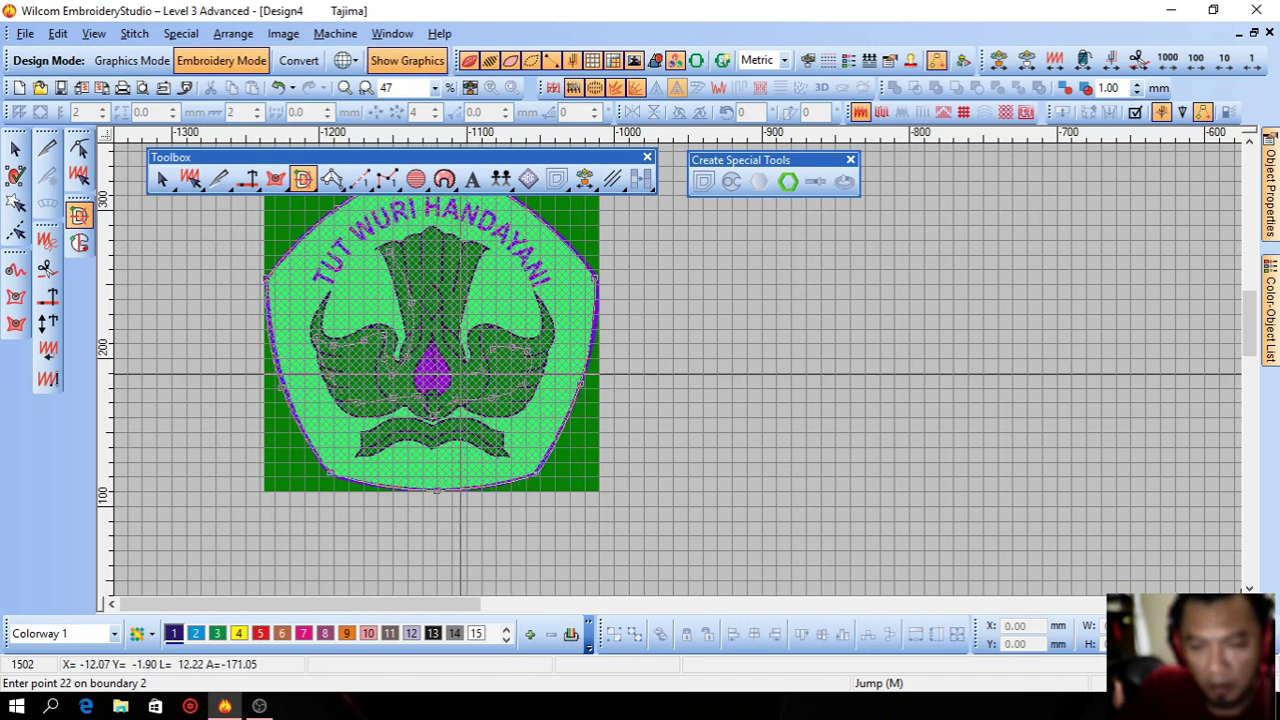
left_click(459, 368)
left_click(458, 310)
left_click(457, 286)
left_click(457, 266)
left_click(457, 250)
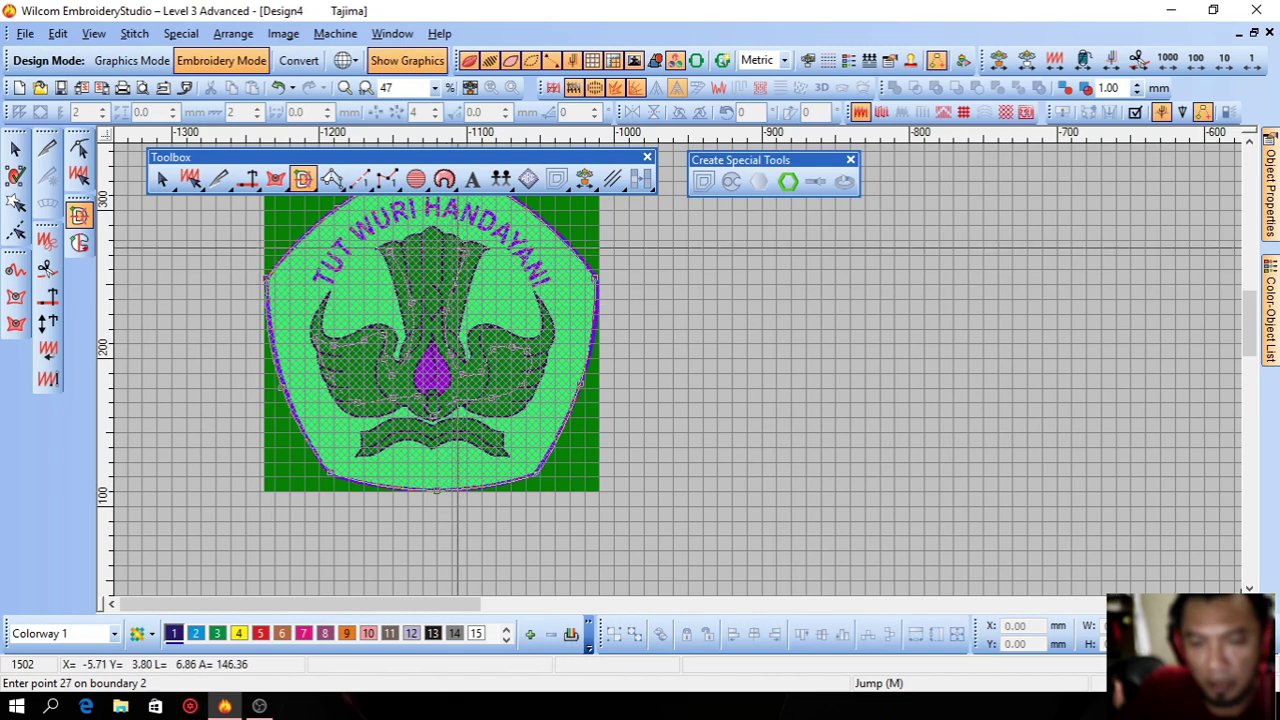
left_click(432, 245)
left_click(396, 250)
key("Return")
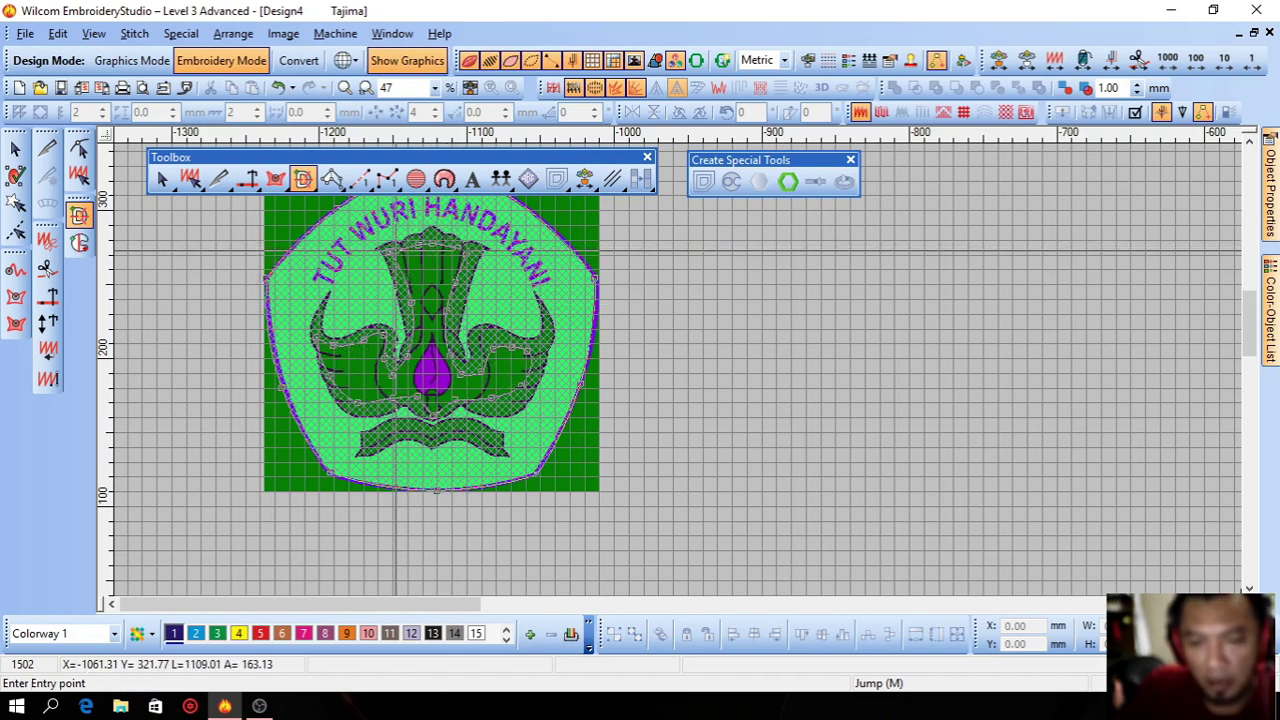
Accept the default entry, exit and stitch angle to generate the Fusion Fill over the logo, and select the finished object
key("Return")
key("Return")
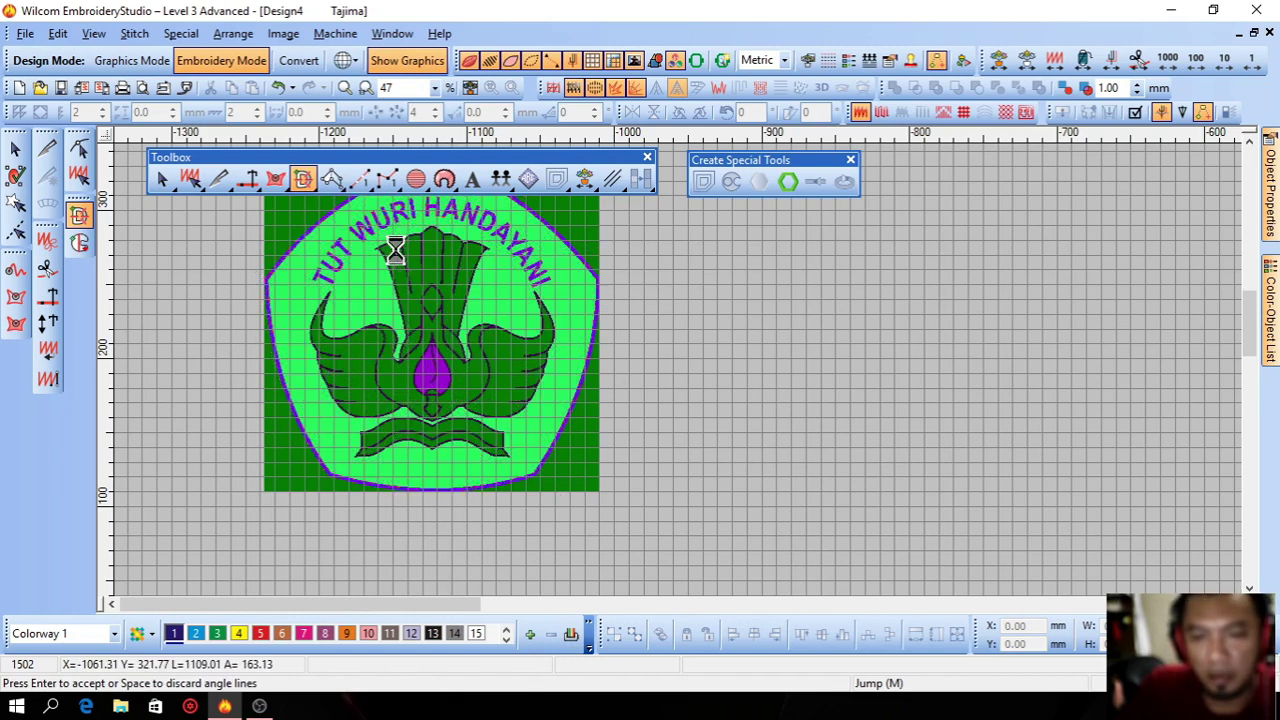
scroll(428, 323, "up", 2)
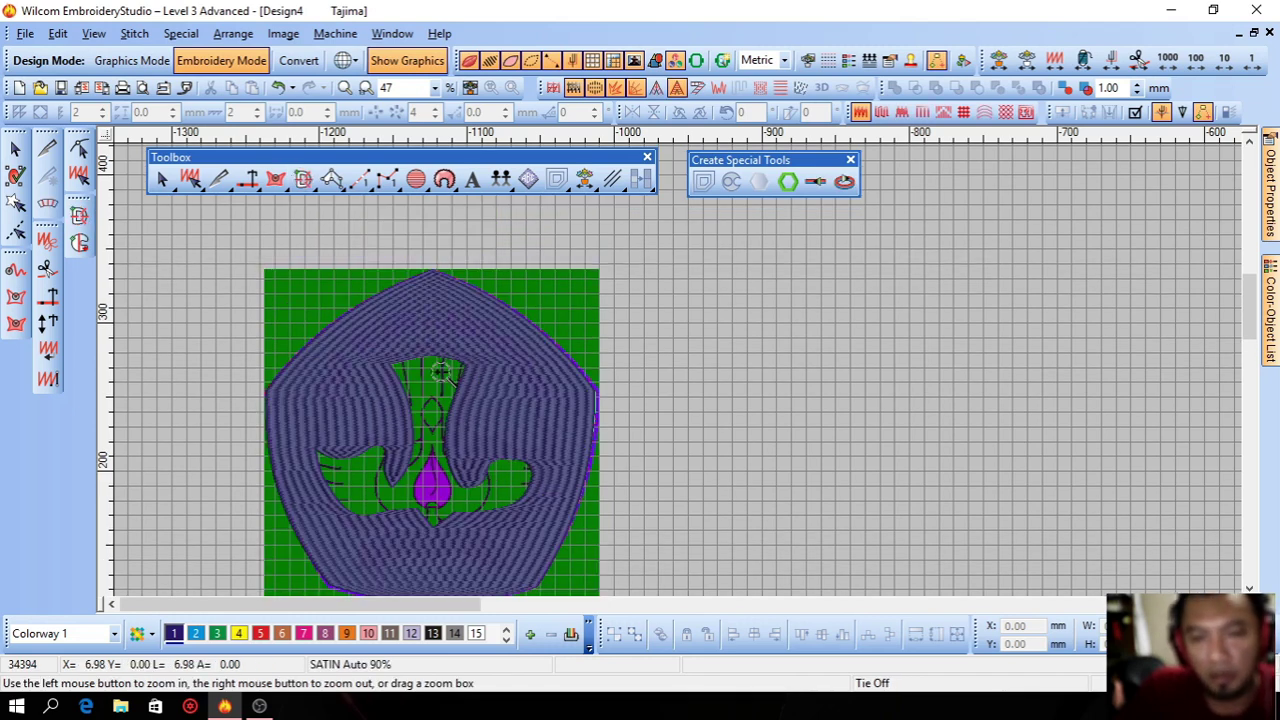
left_click(15, 148)
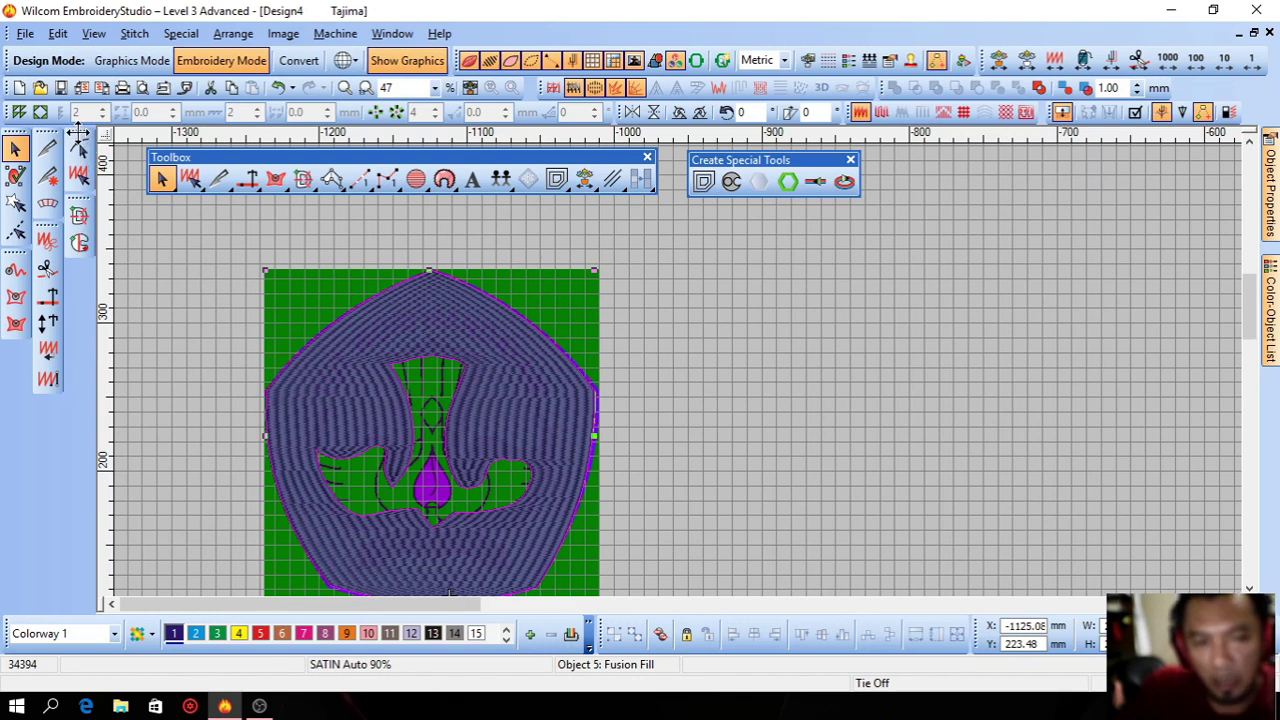
left_click_drag(79, 133, 84, 155)
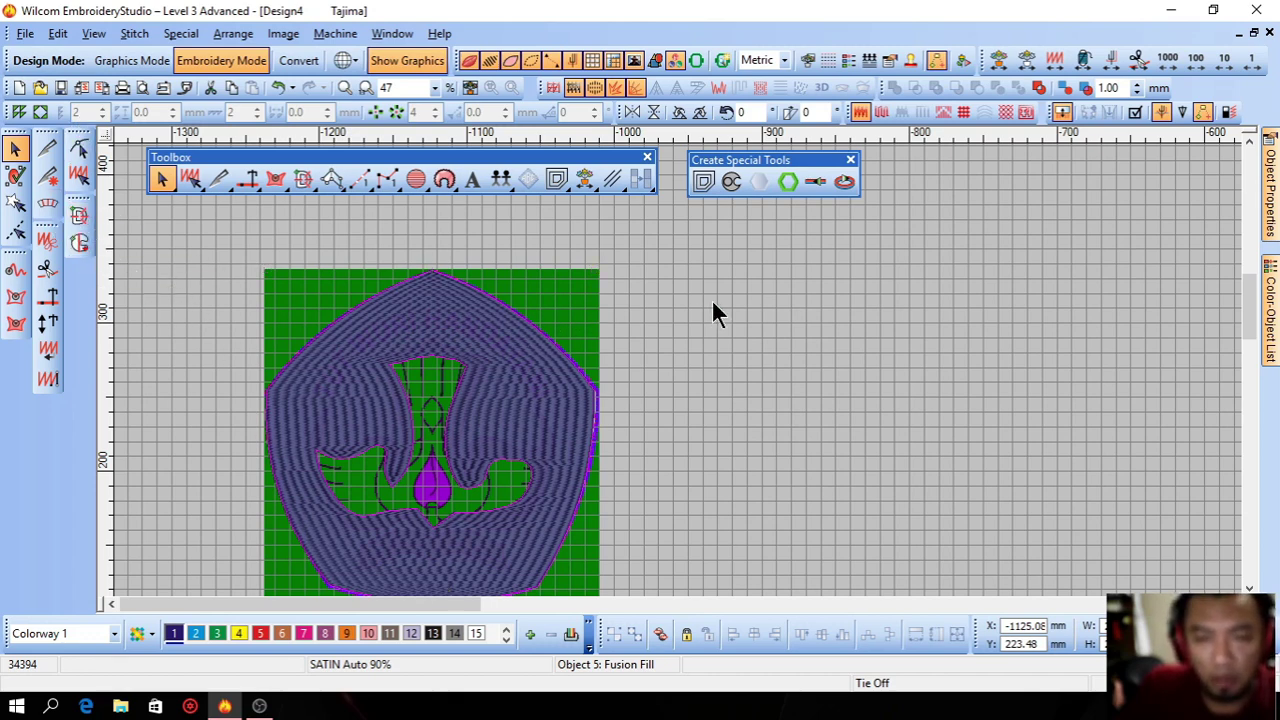
Delete the Fusion Fill object traced over the logo
left_click(540, 310)
left_click(480, 343)
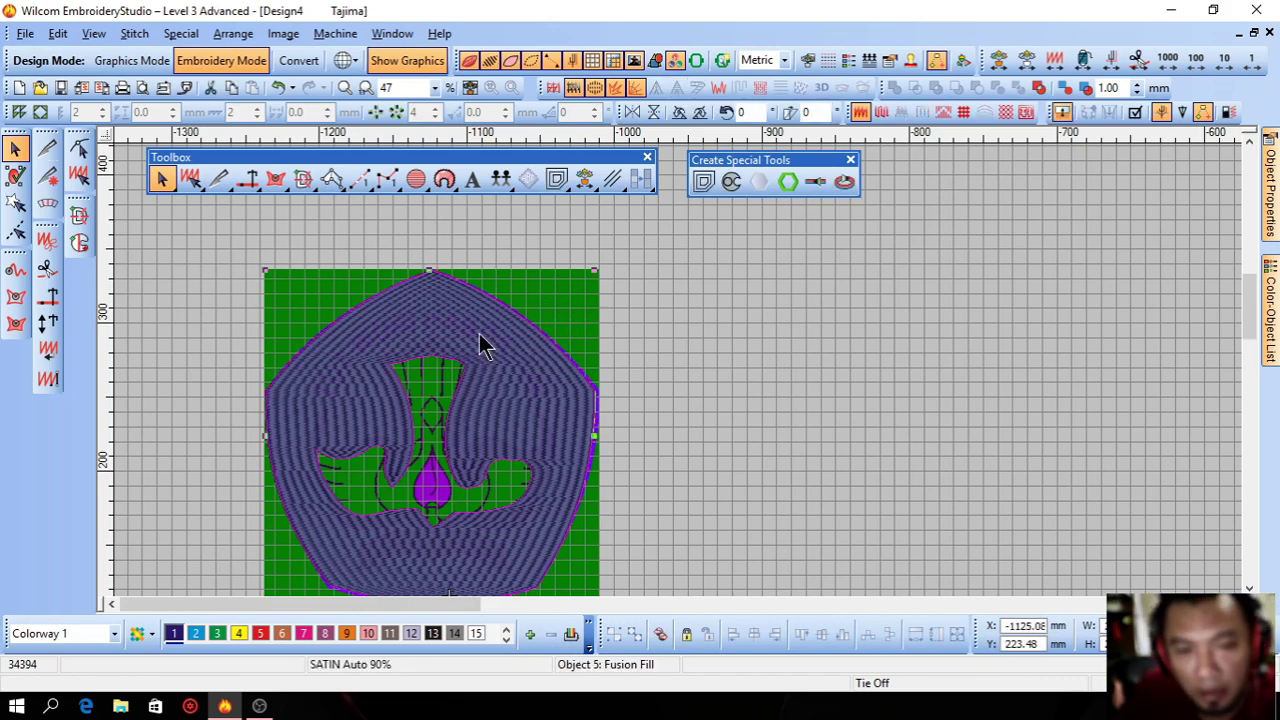
key("Delete")
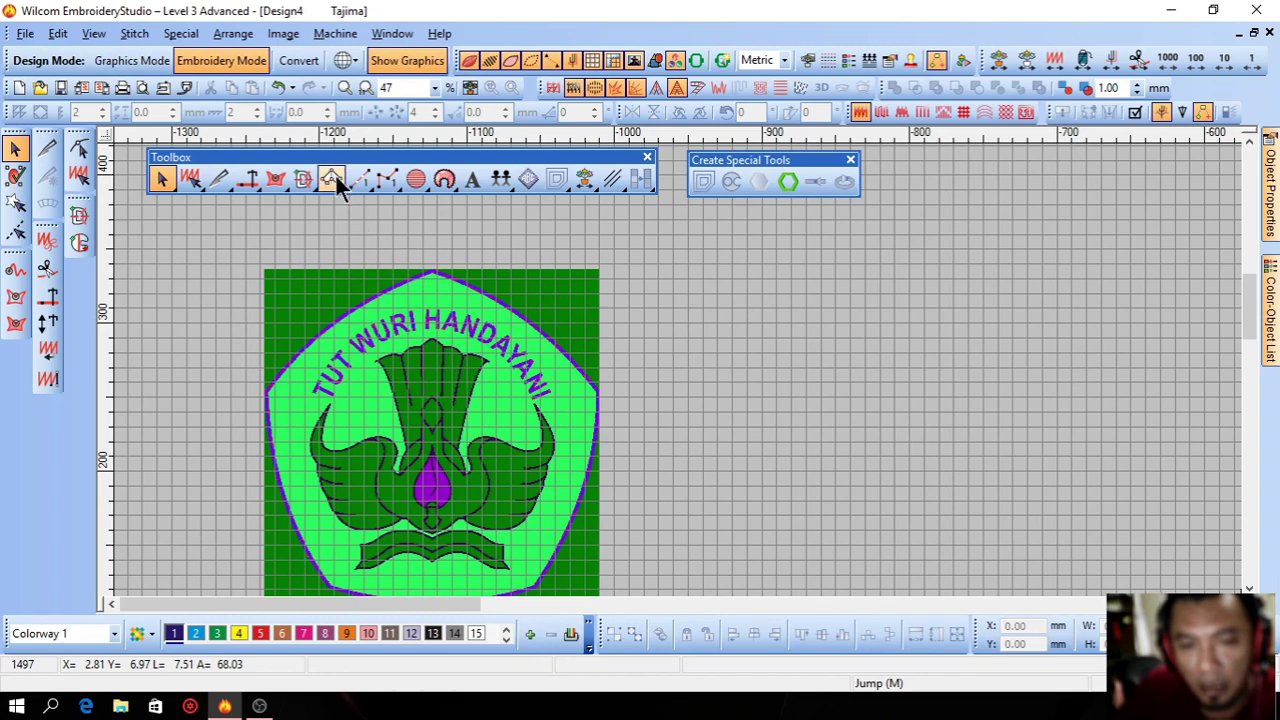
Show the Column Shape Tools flyout toolbar and dock it directly beneath the Free Shape Tools
mouse_move(335, 175)
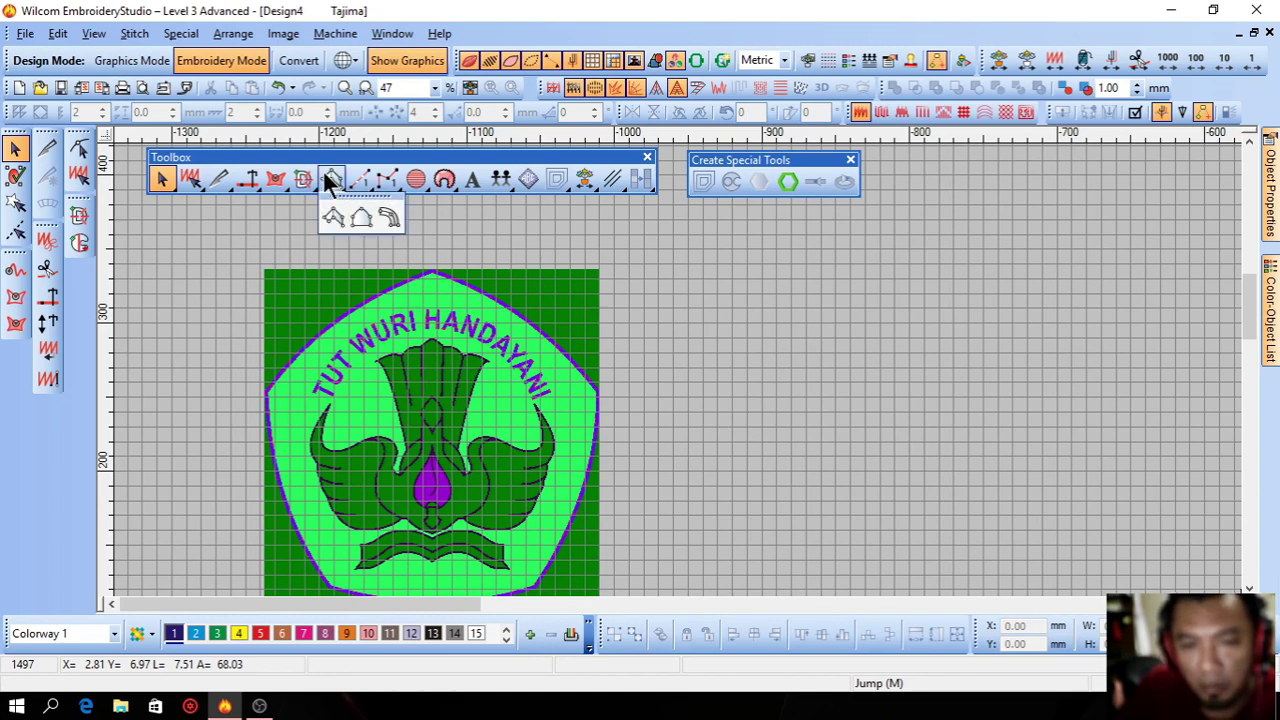
left_click(325, 174)
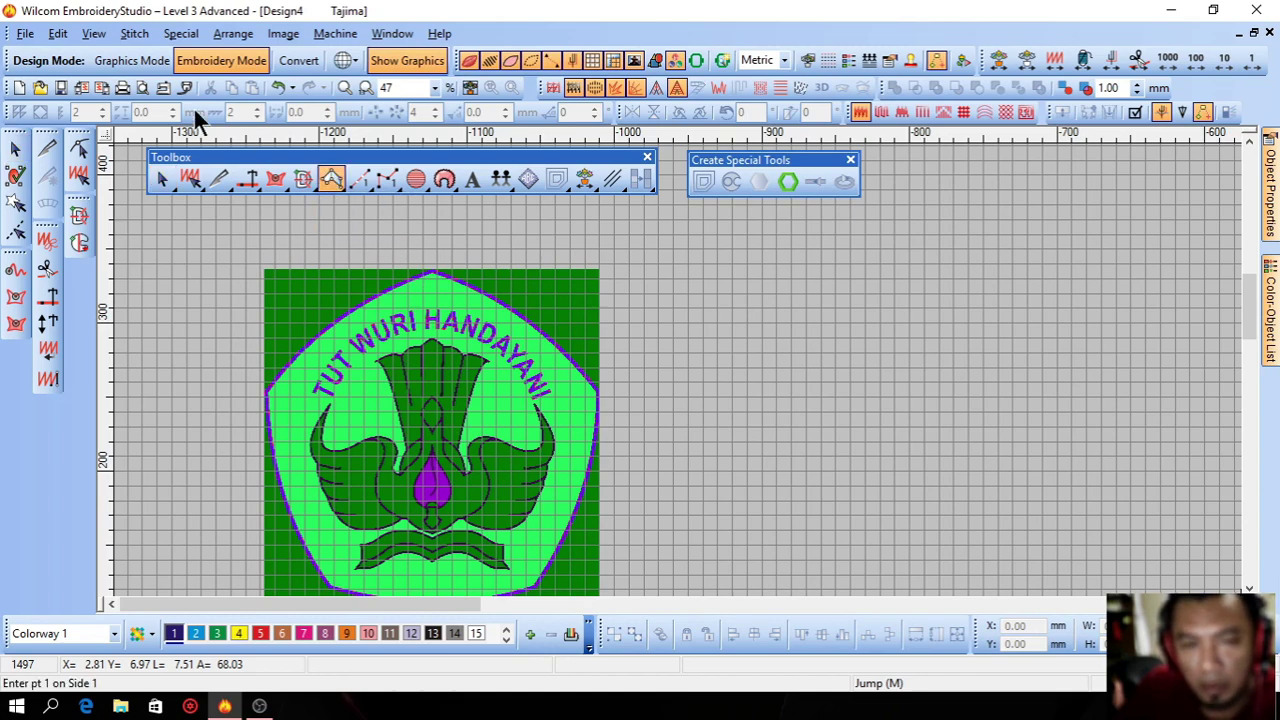
left_click(94, 34)
mouse_move(222, 436)
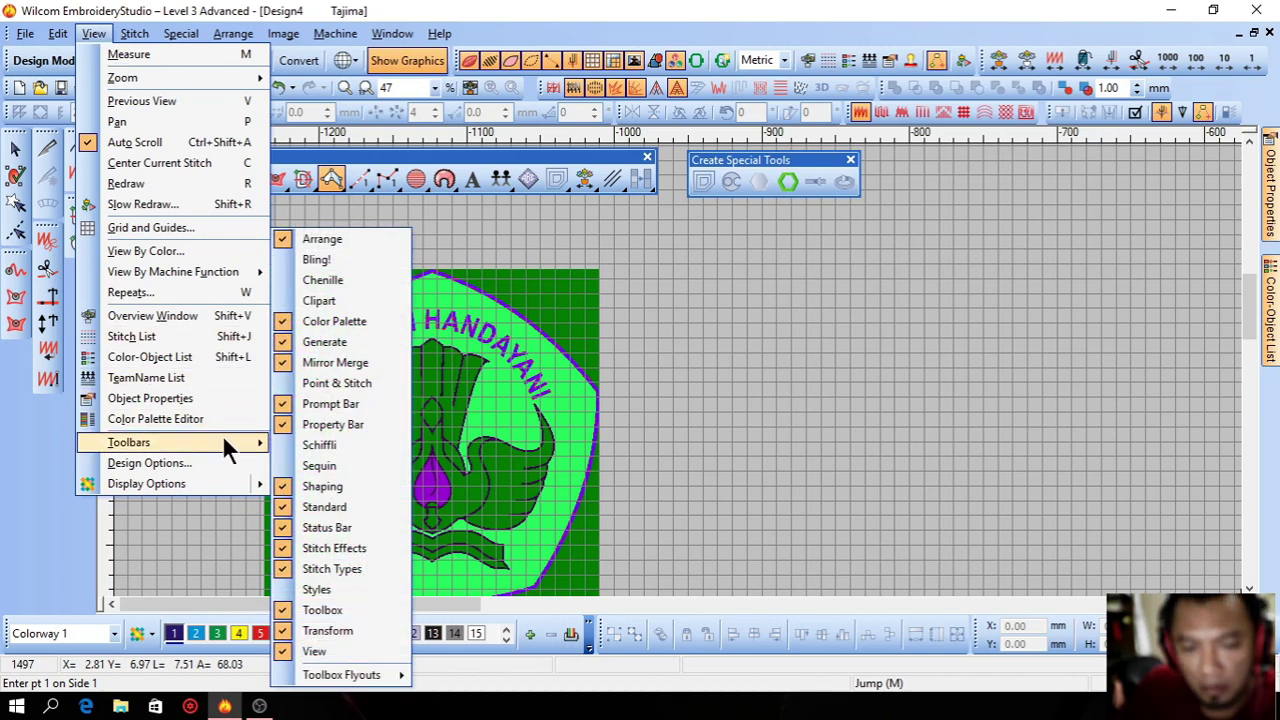
mouse_move(343, 675)
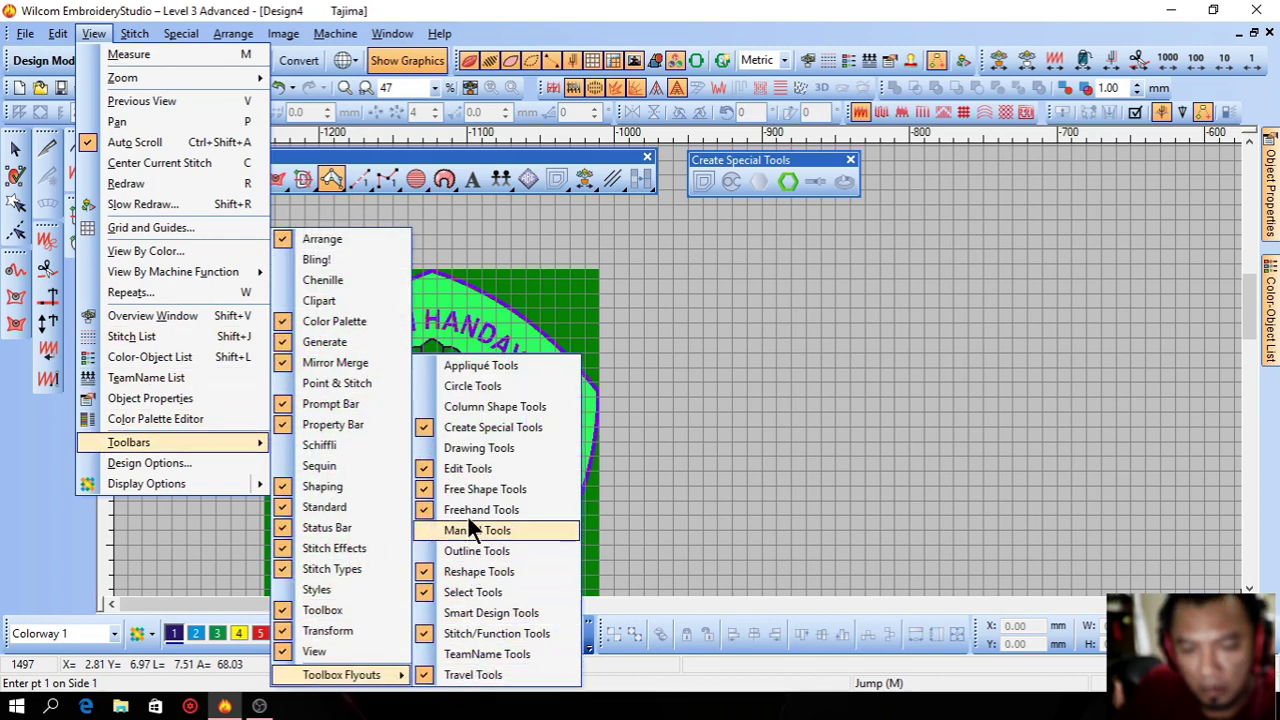
left_click(459, 406)
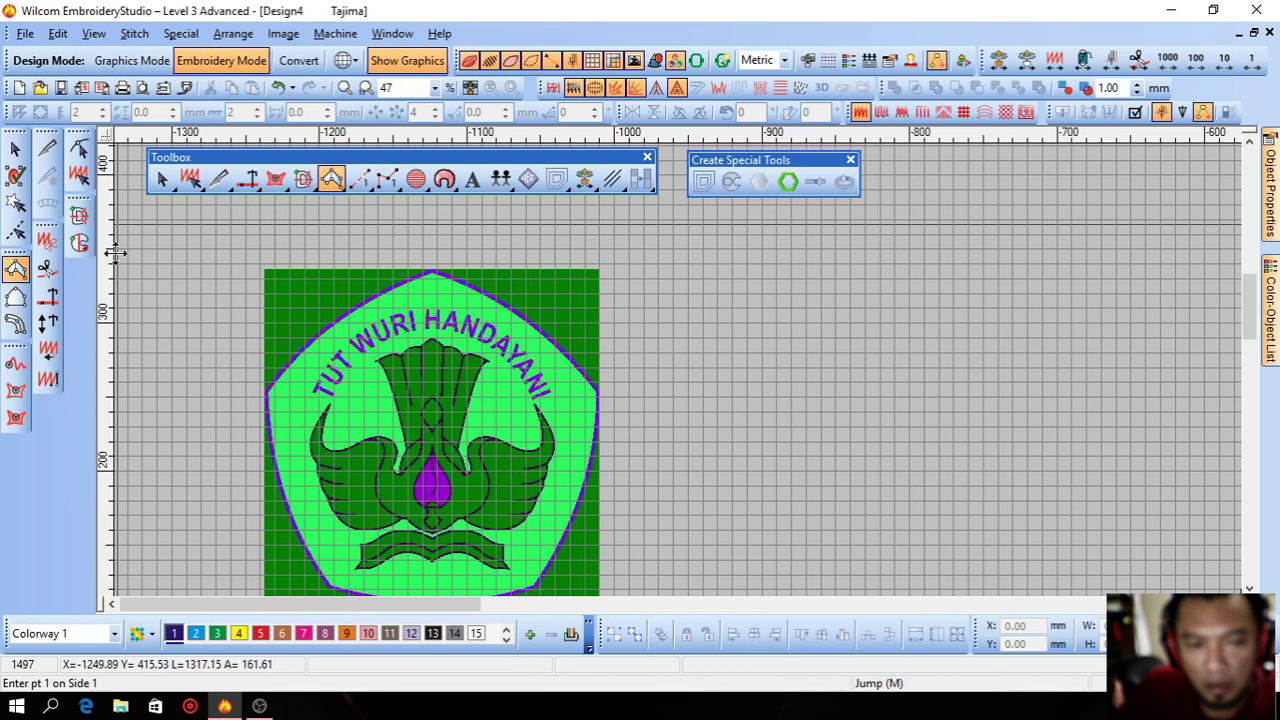
left_click_drag(115, 253, 305, 253)
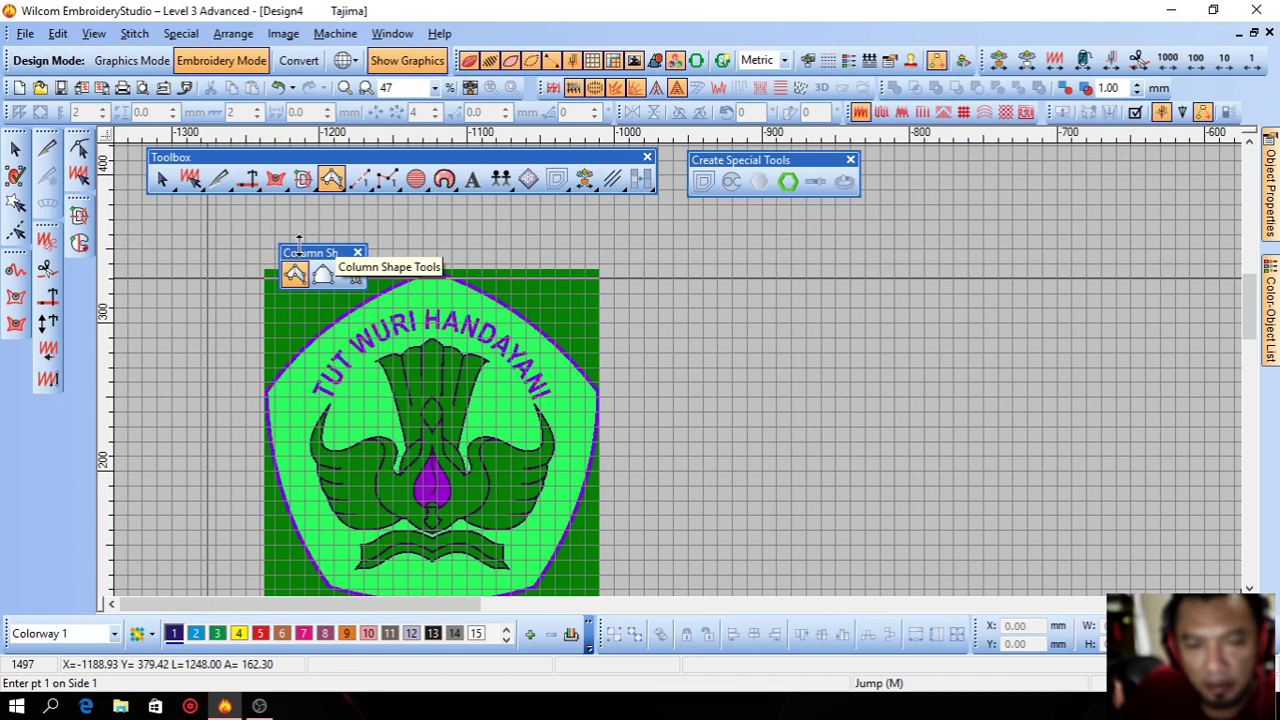
left_click_drag(316, 262, 90, 268)
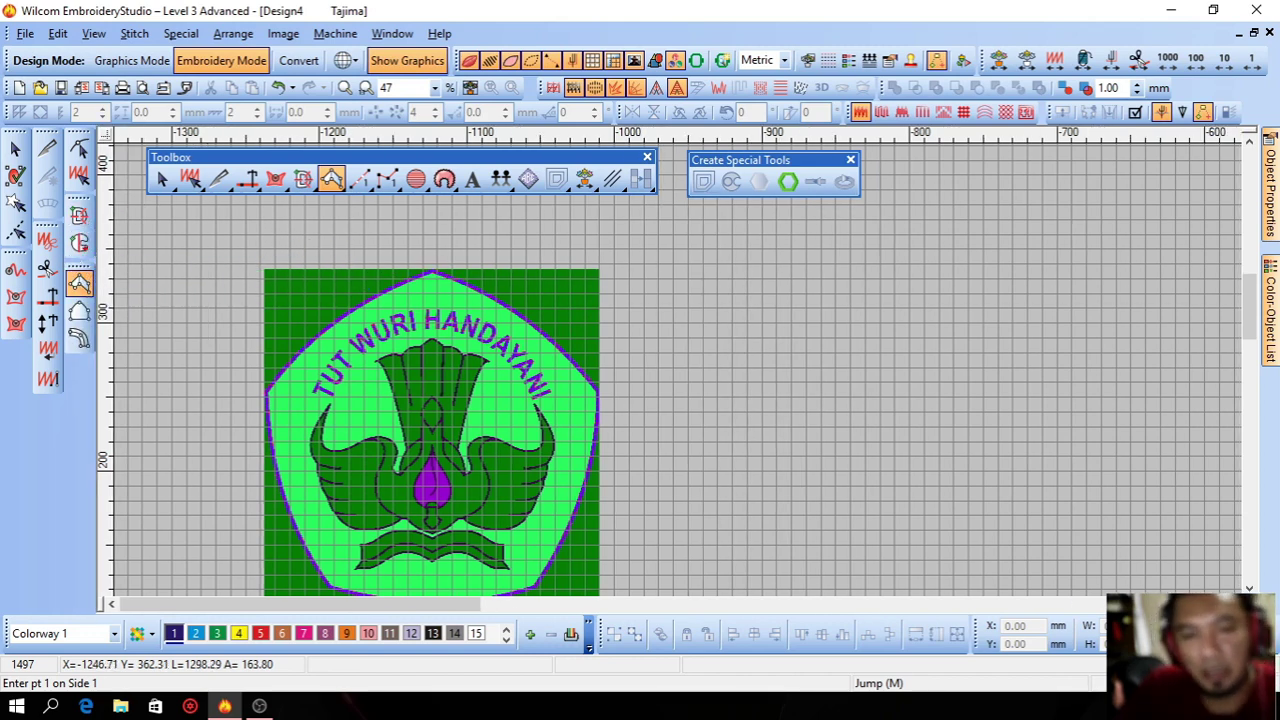
Scale the logo bitmap down to about 125 mm wide, centre it near X -1075, Y 290 mm, and deselect it
left_click(15, 152)
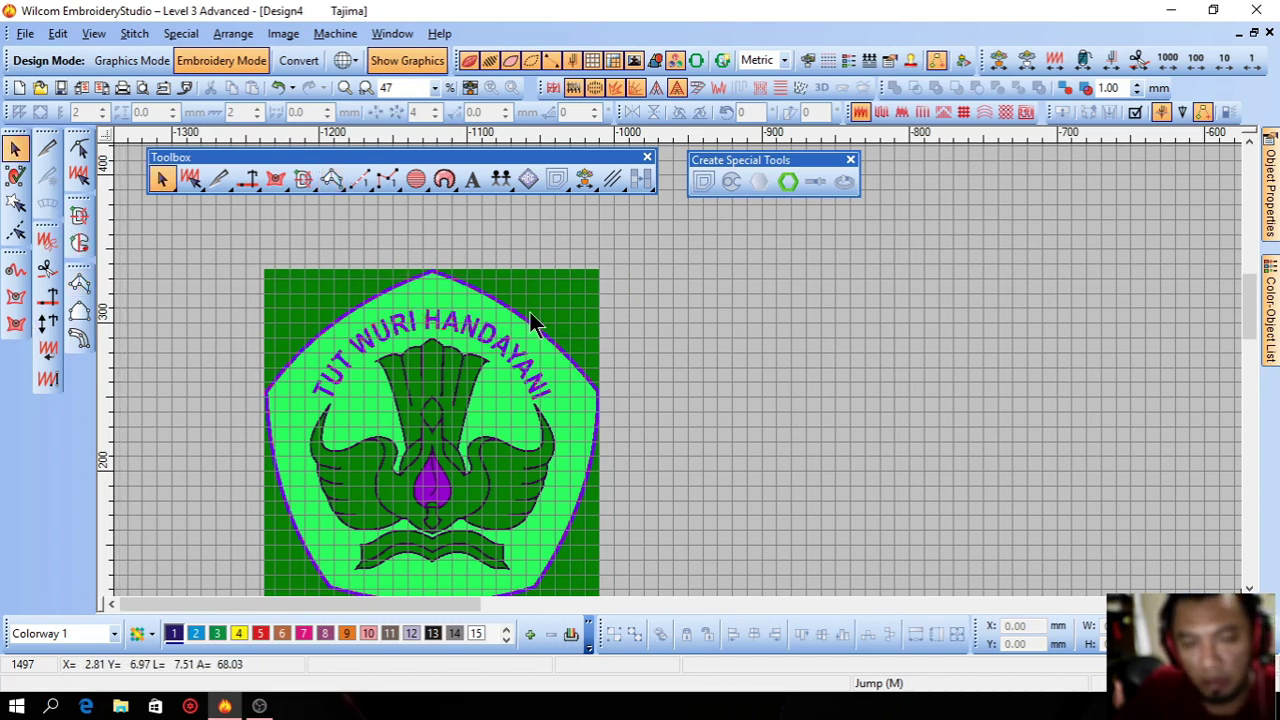
left_click(600, 272)
left_click_drag(599, 269, 451, 412)
left_click_drag(392, 505, 537, 336)
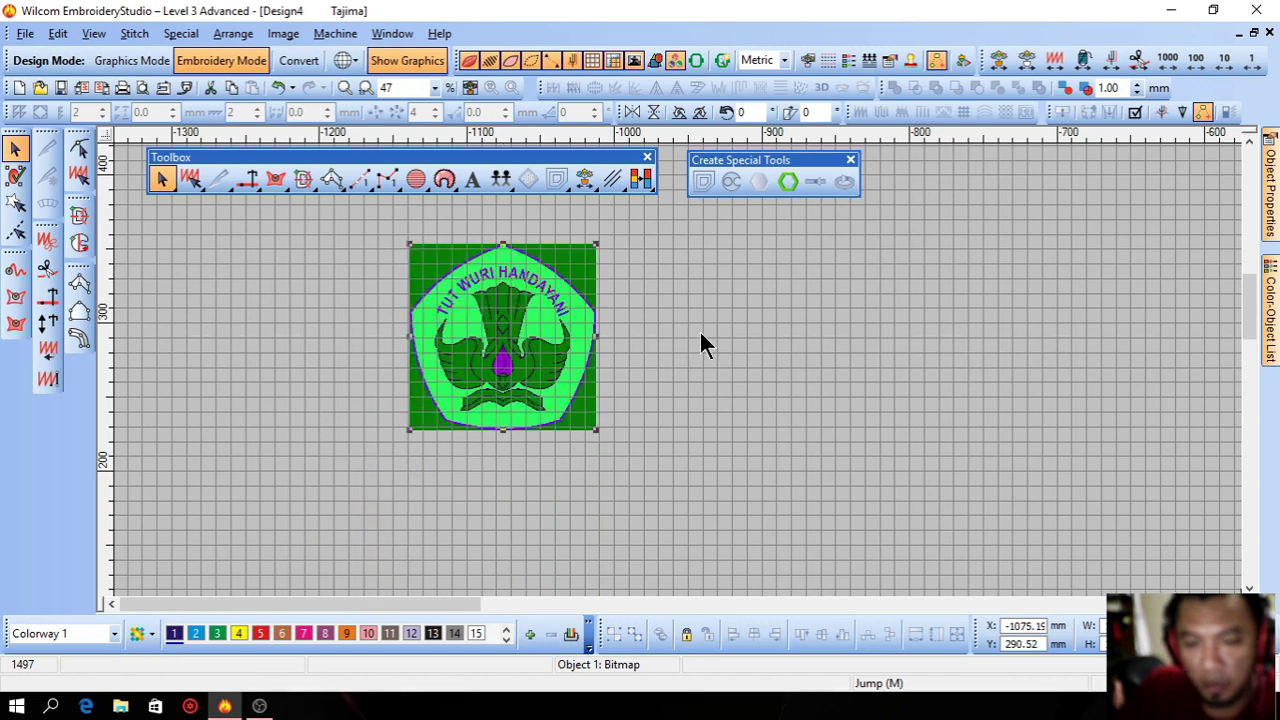
left_click(359, 392)
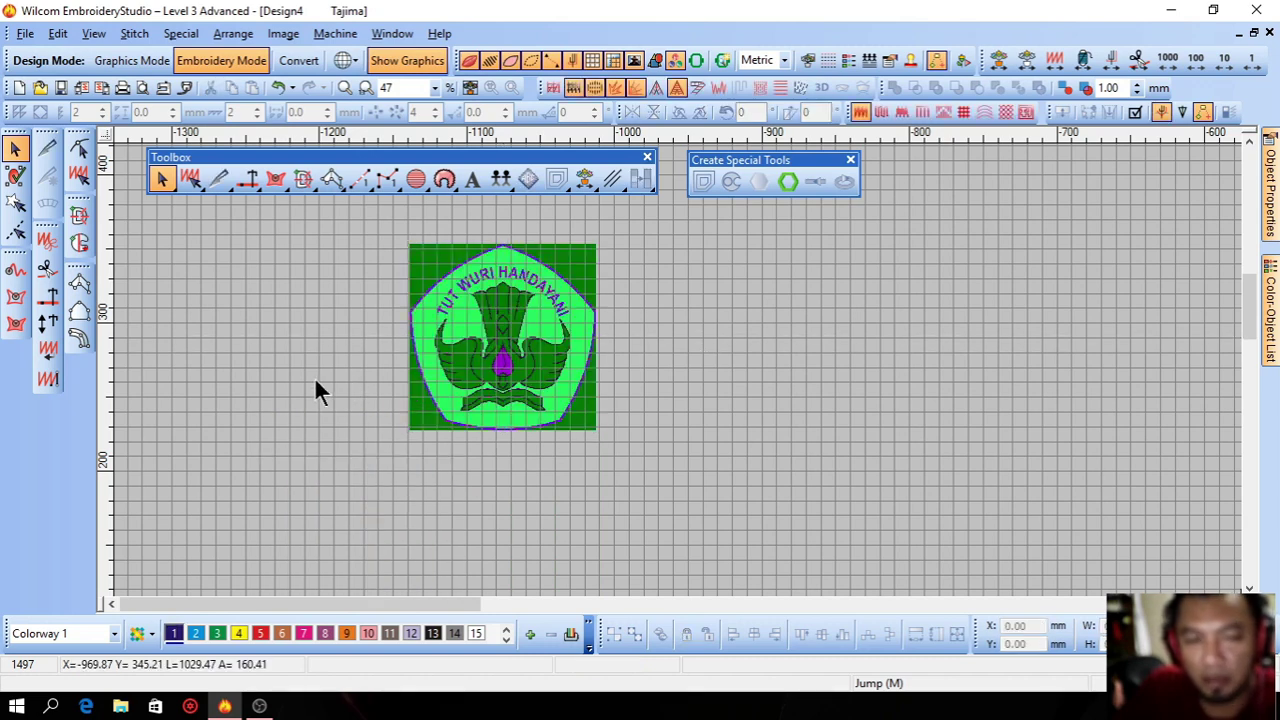
left_click(464, 340)
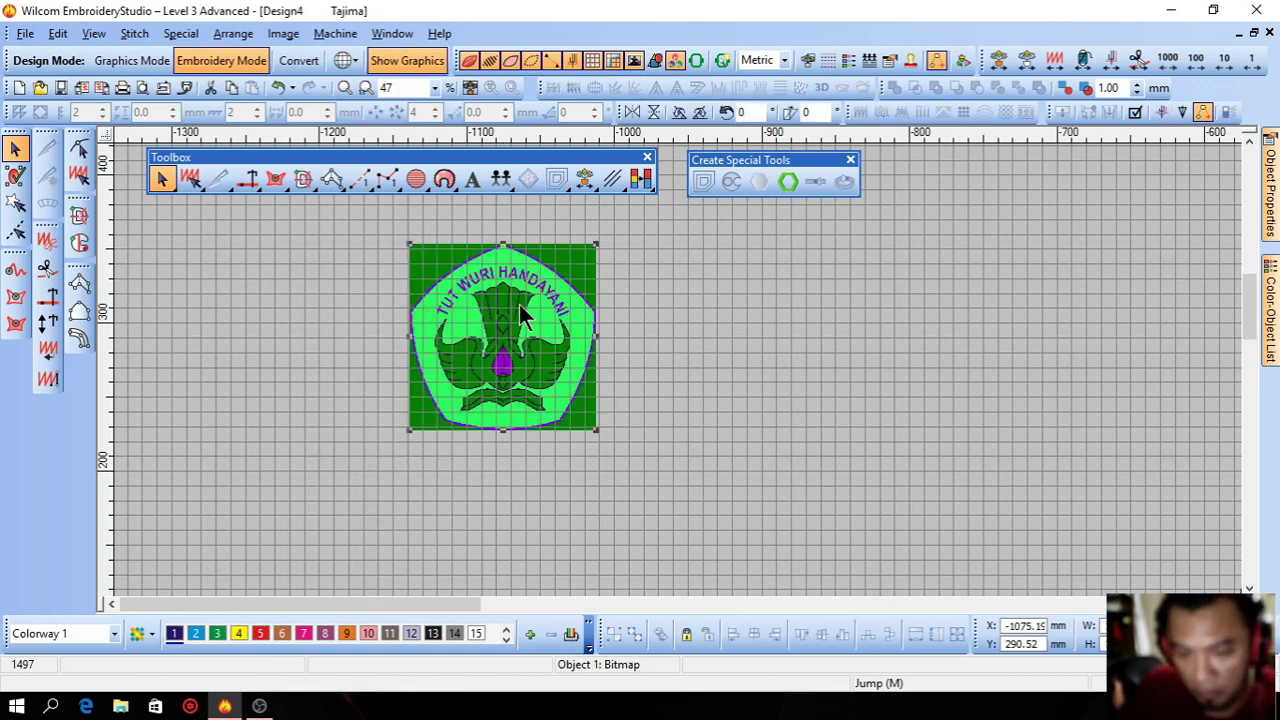
left_click(387, 366)
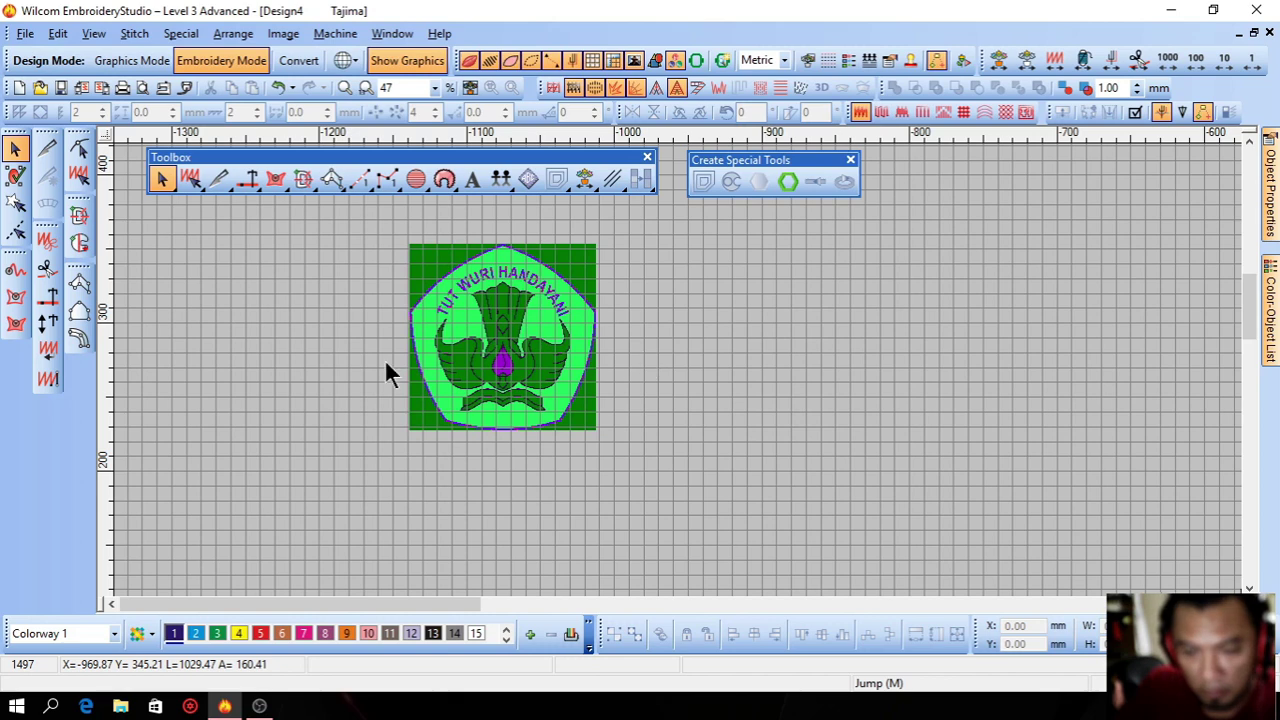
Digitize Input A column point pairs about 9 mm apart along the left half of the logo's ribbon banner, ending at its central V
left_click(81, 281)
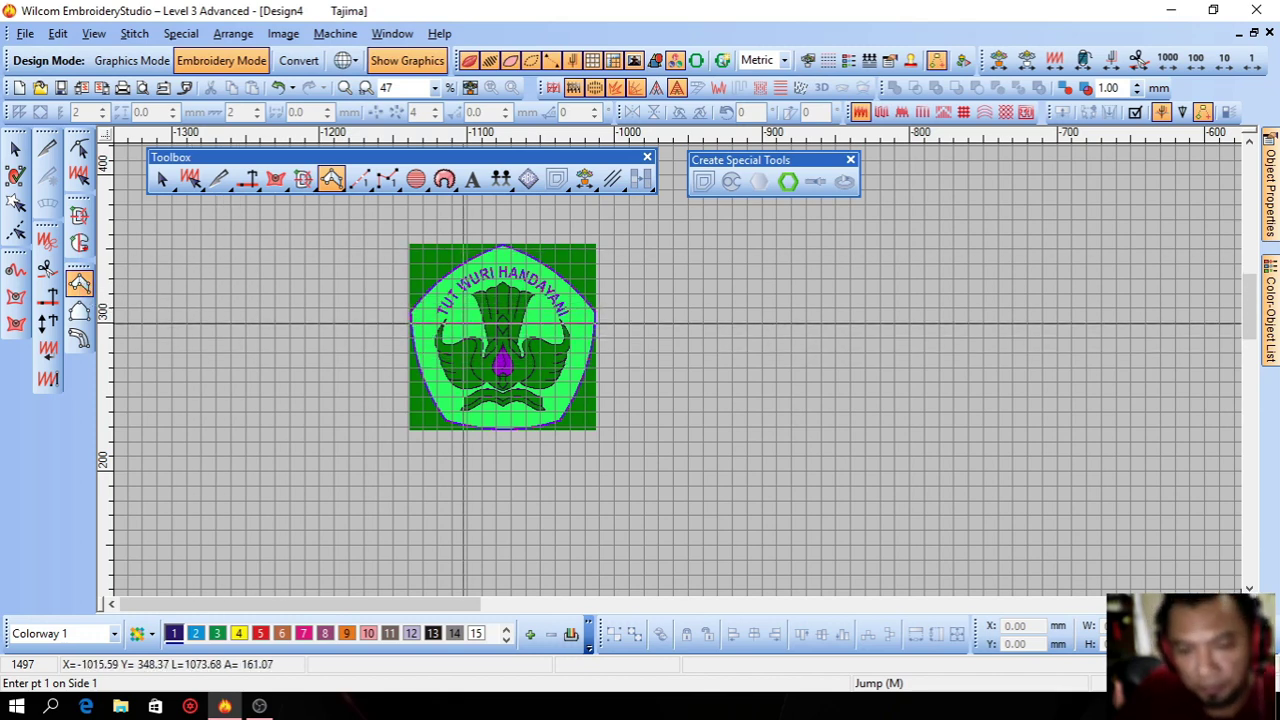
key("z")
left_click_drag(741, 270, 298, 455)
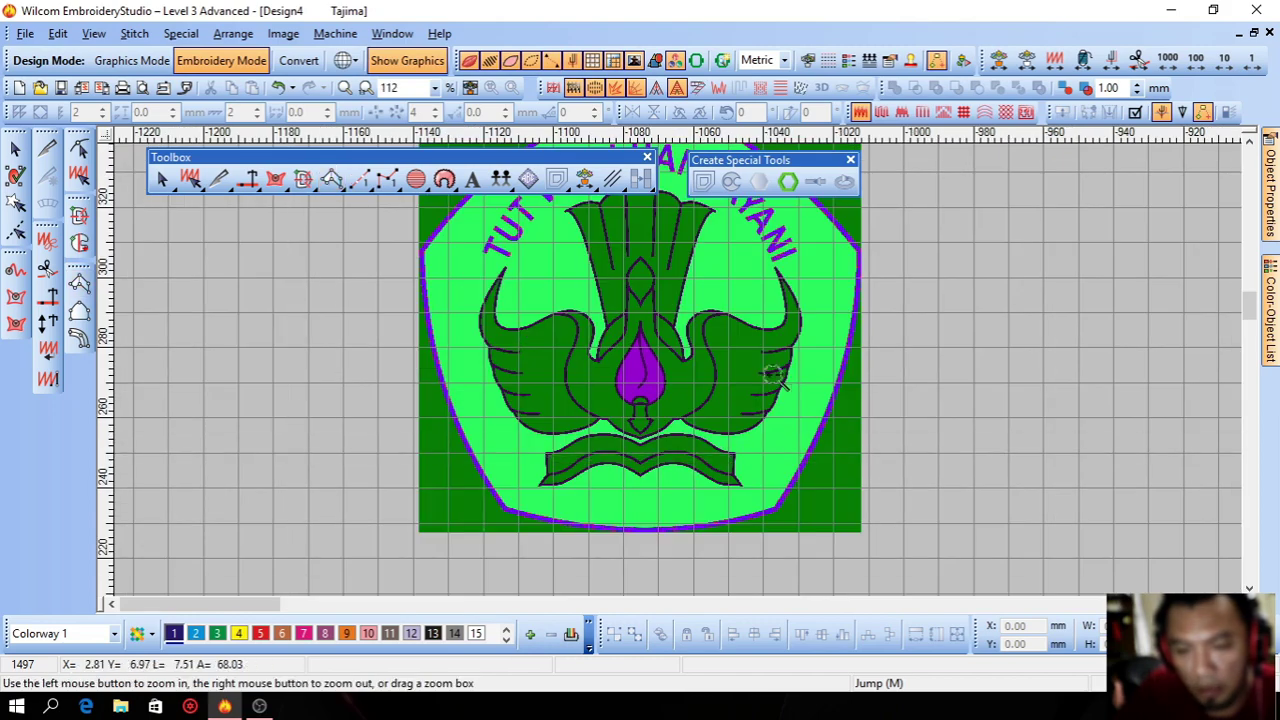
left_click(400, 397)
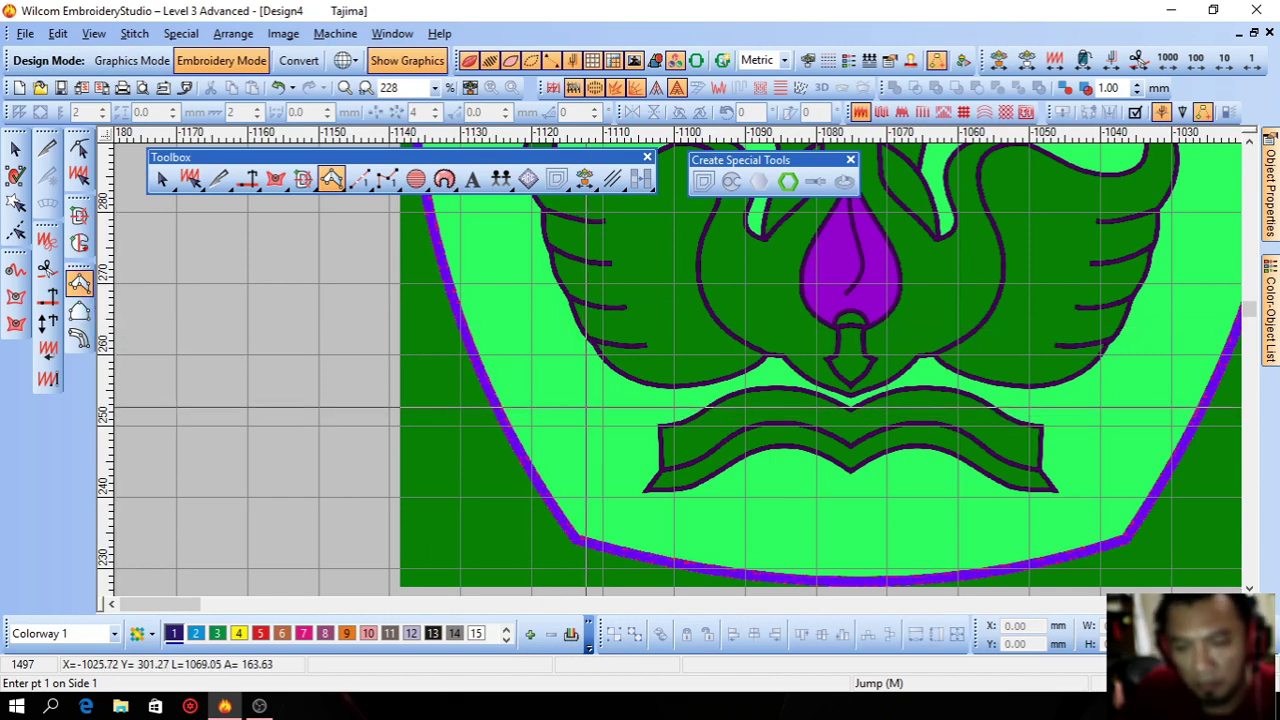
left_click(661, 437)
key("BackSpace")
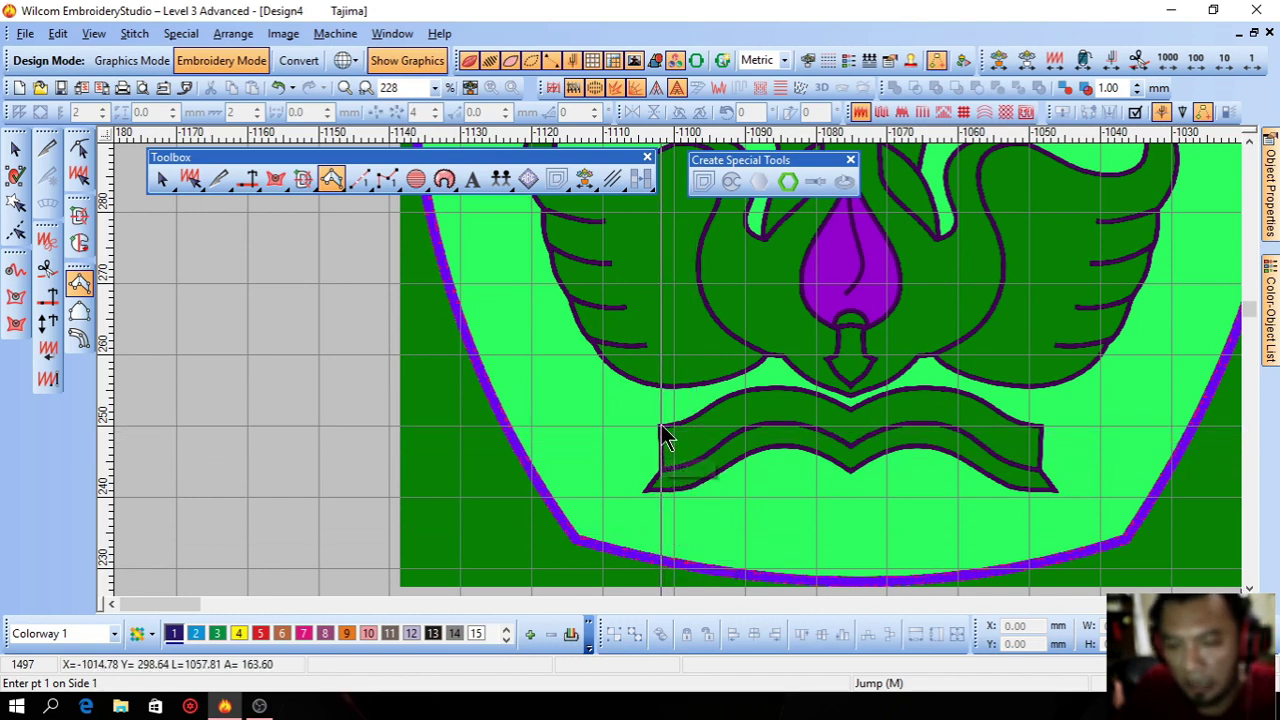
left_click(660, 424)
left_click(661, 491)
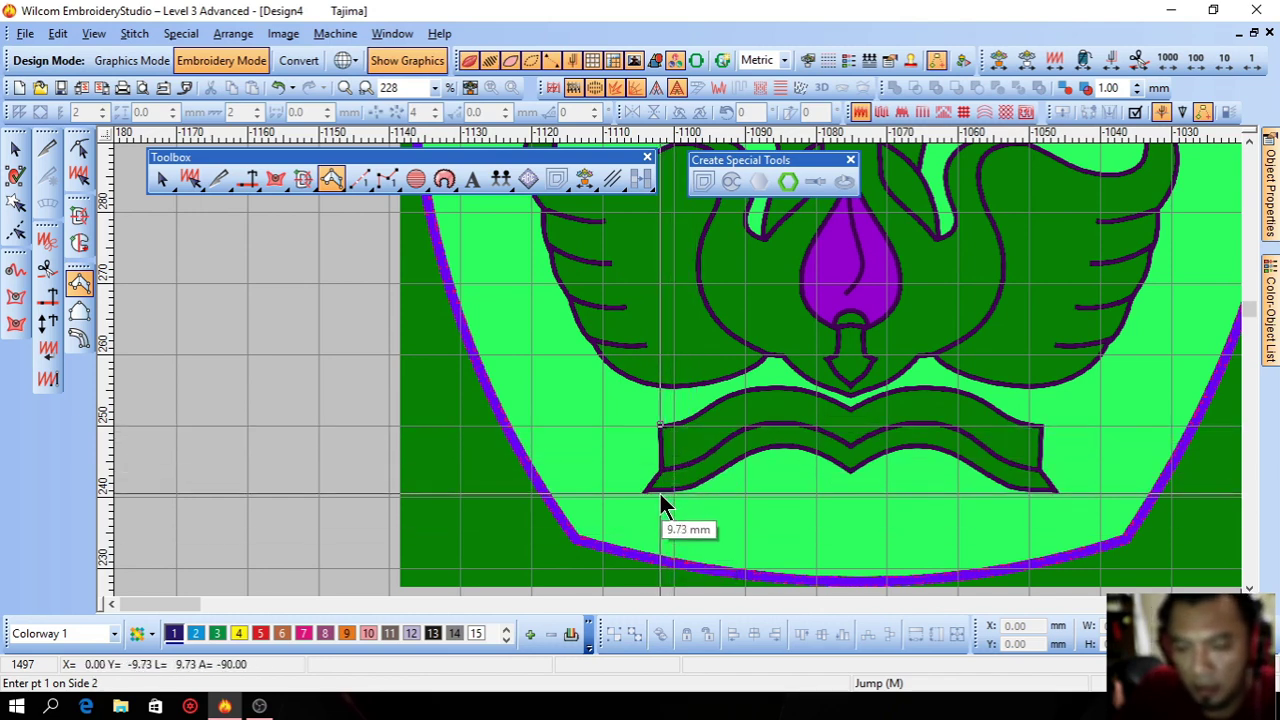
left_click(687, 417)
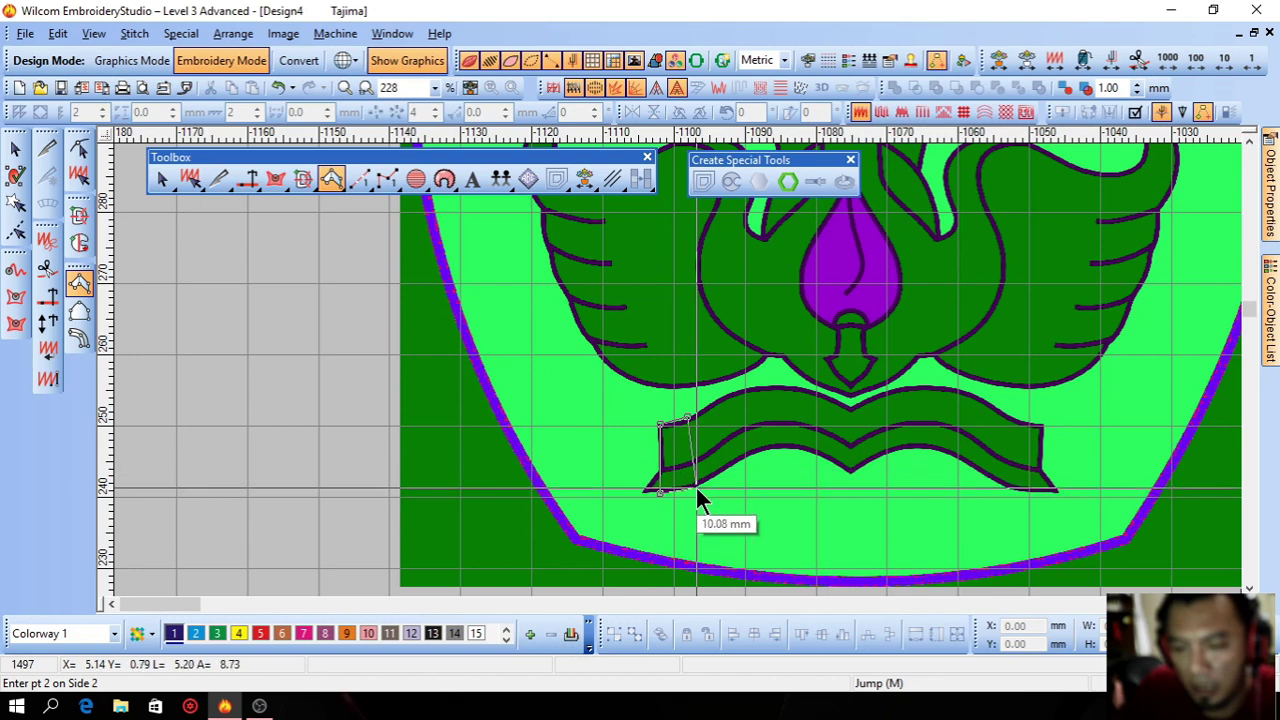
left_click(696, 488)
left_click(733, 395)
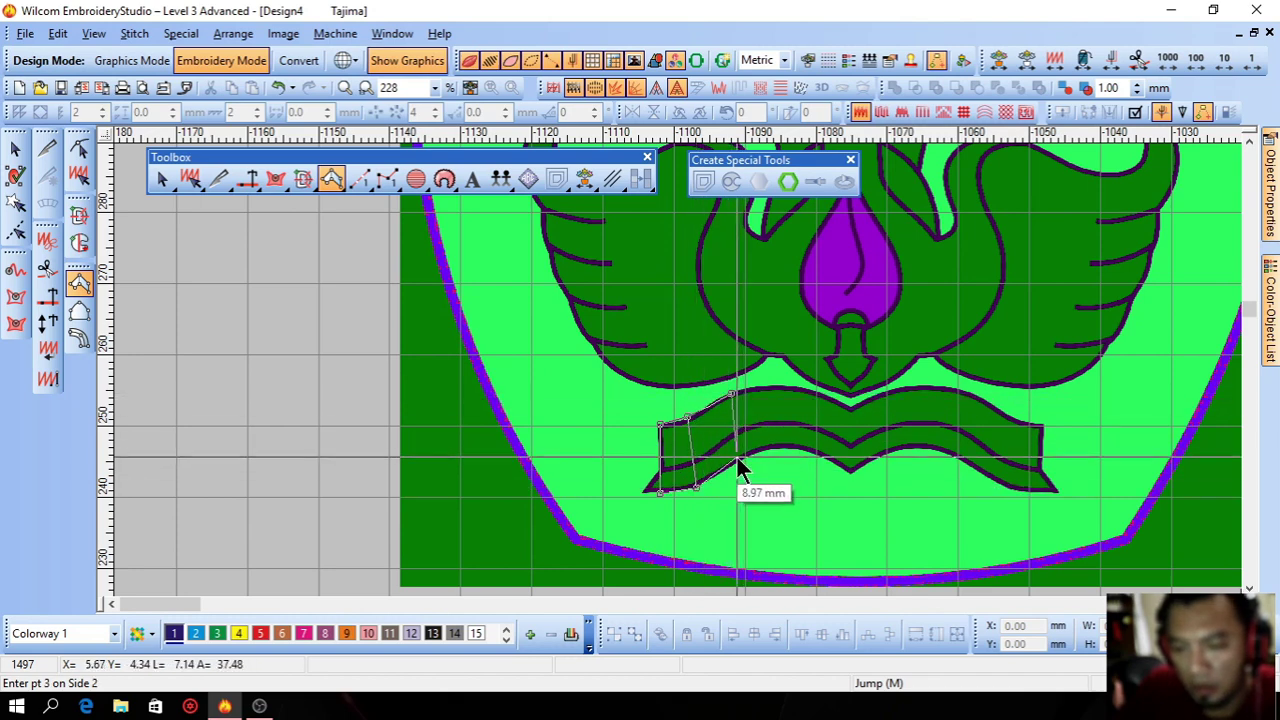
left_click(737, 462)
left_click(792, 386)
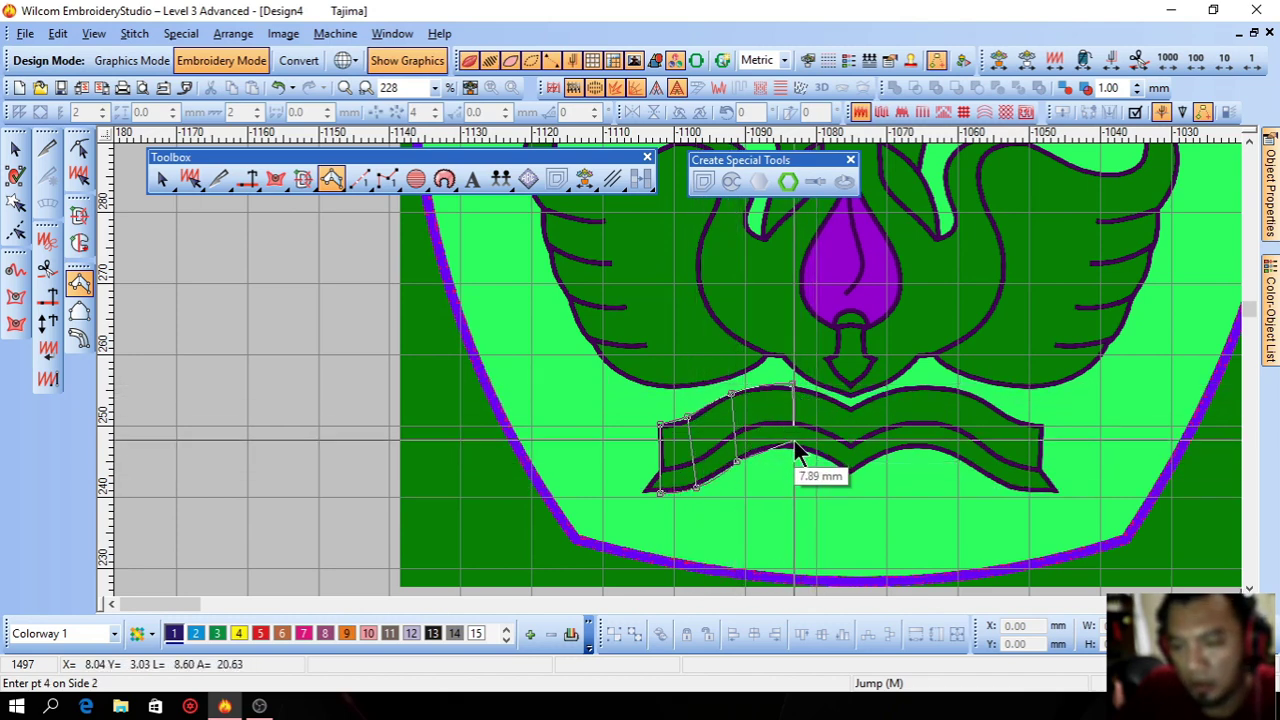
left_click(797, 447)
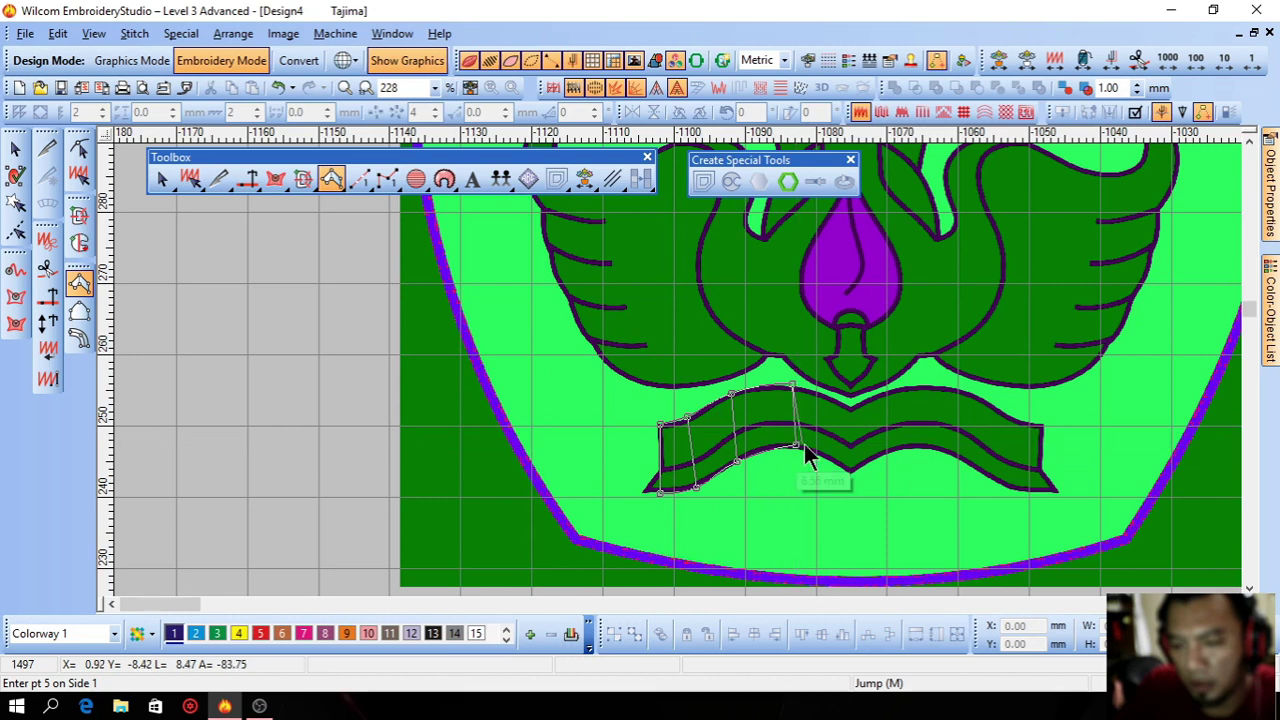
left_click(851, 409)
left_click(851, 474)
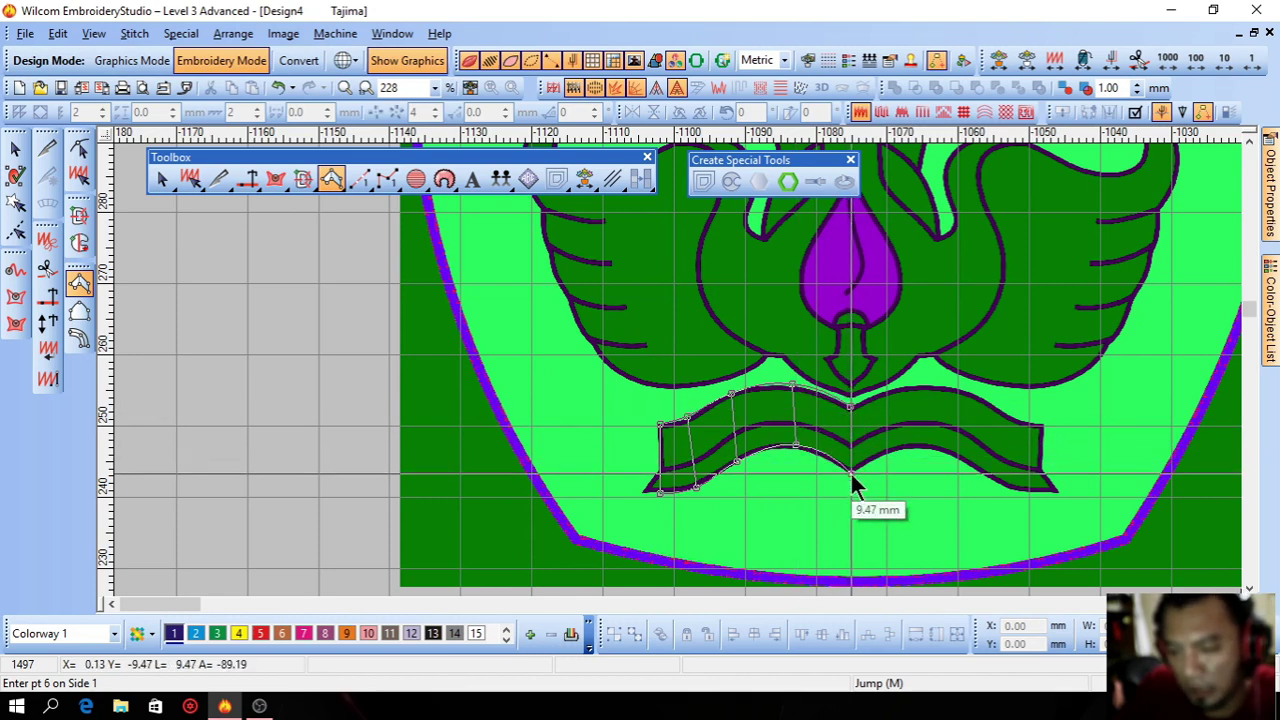
Continue the Input A point pairs along the ribbon's right half and generate a satin column about 55 mm long
left_click(929, 389)
left_click(929, 446)
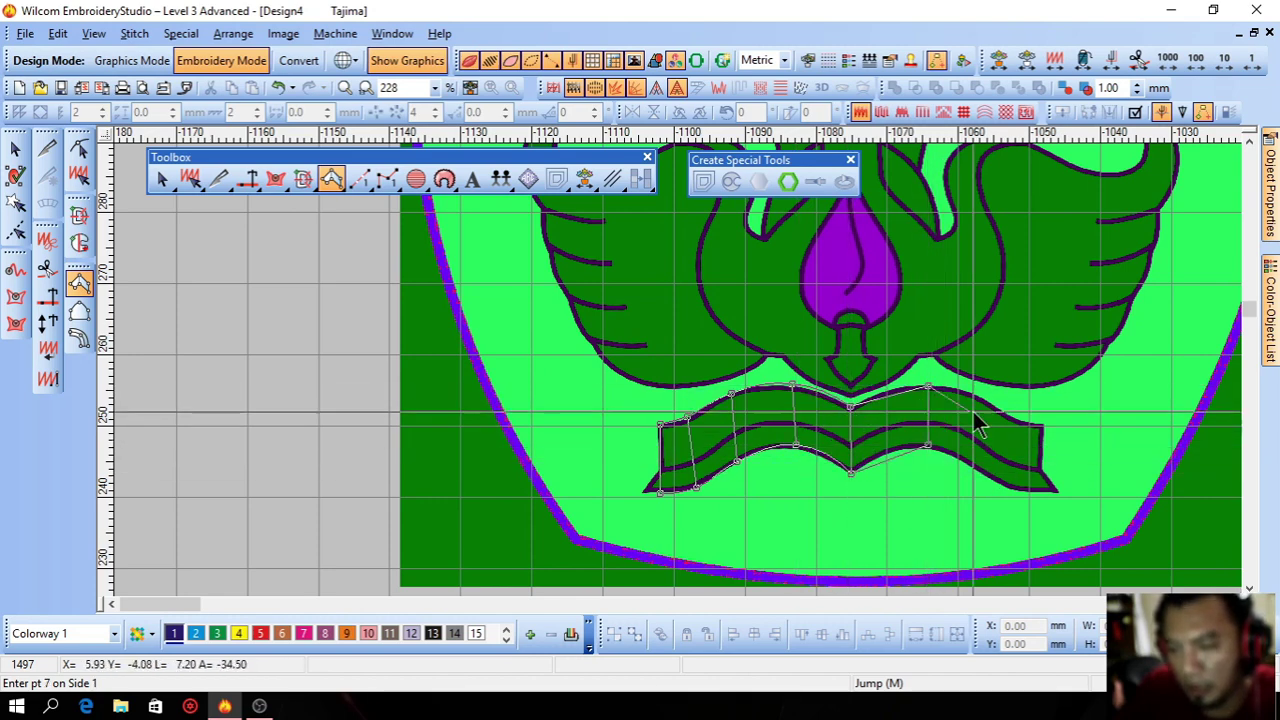
left_click(983, 394)
left_click(966, 460)
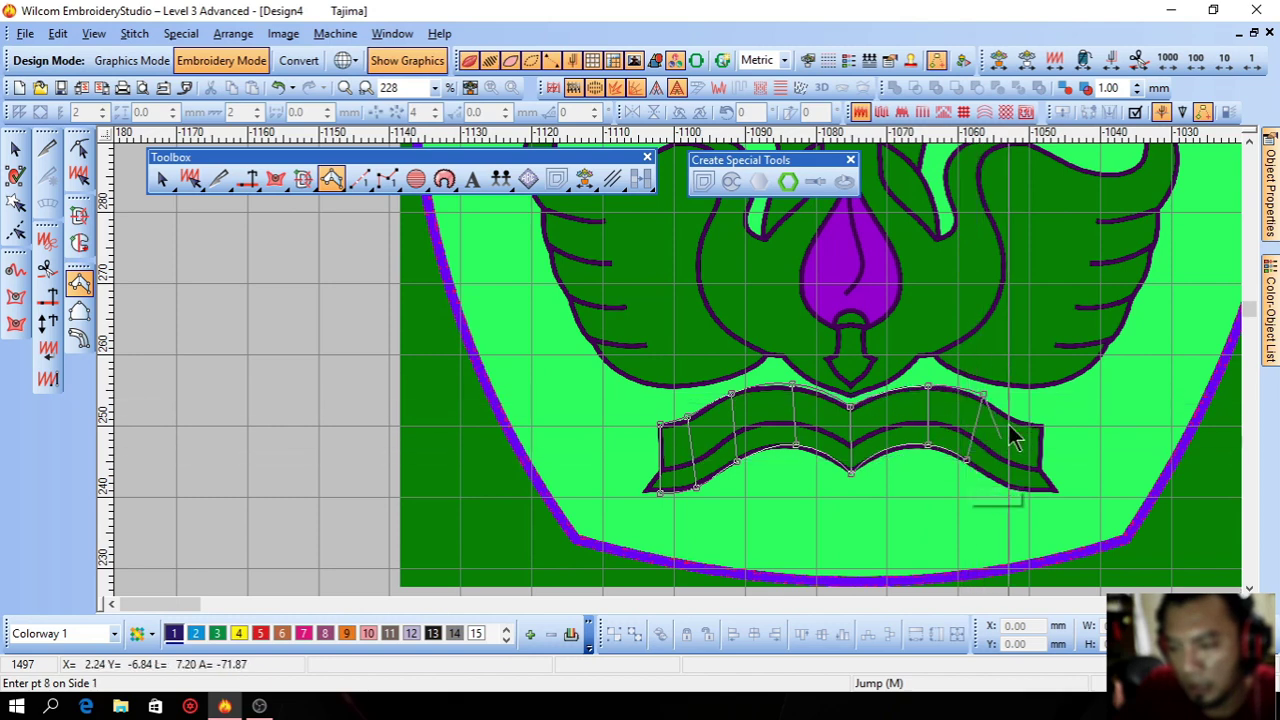
left_click(1010, 416)
left_click(1000, 484)
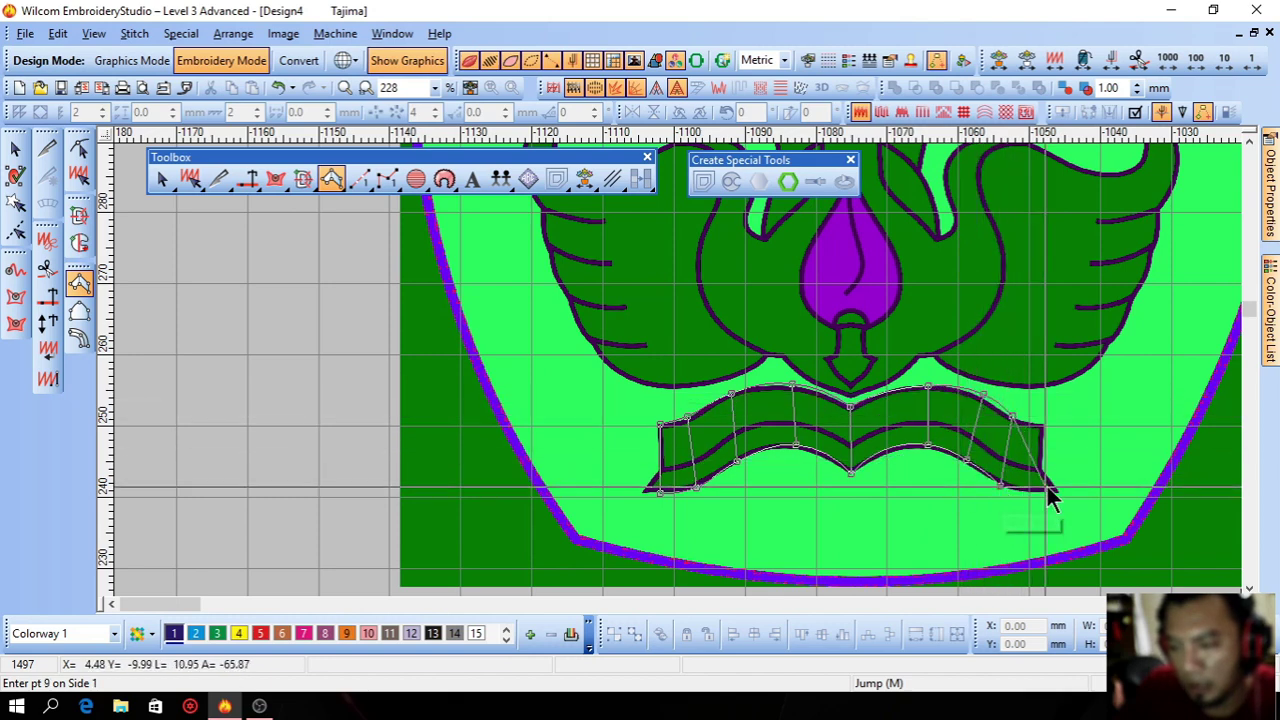
left_click(1043, 429)
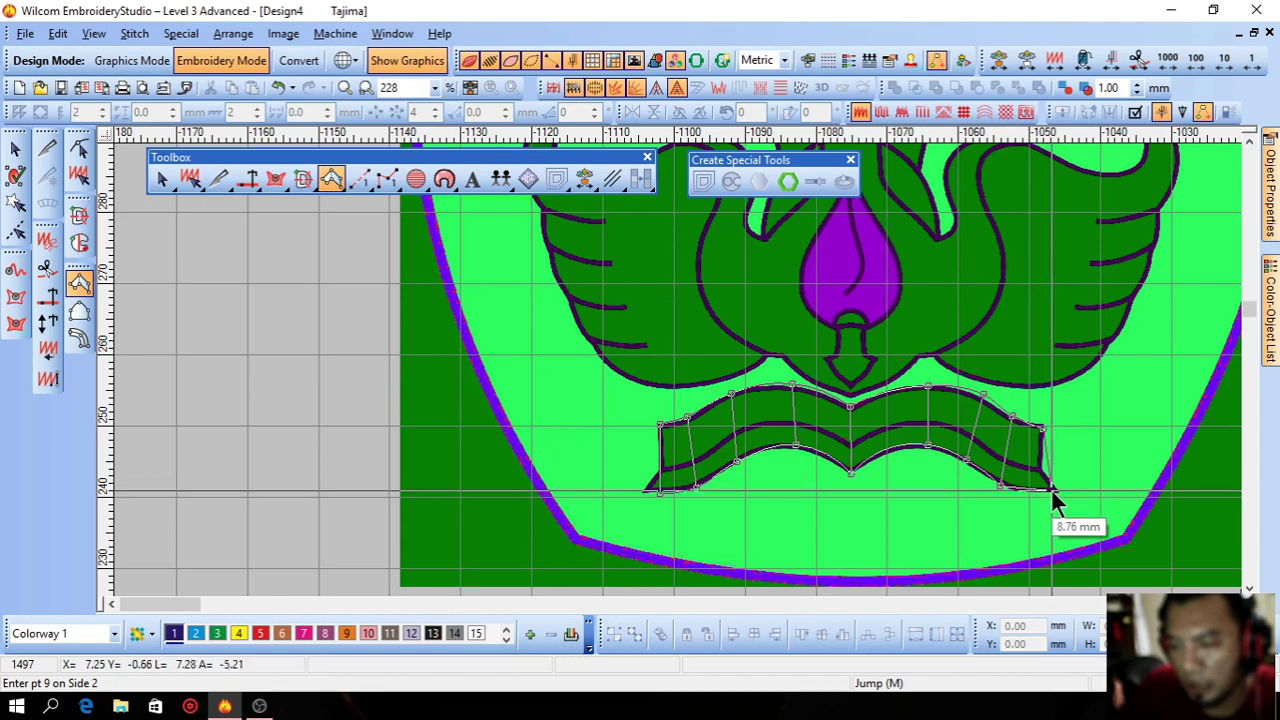
left_click(1051, 489)
key("Return")
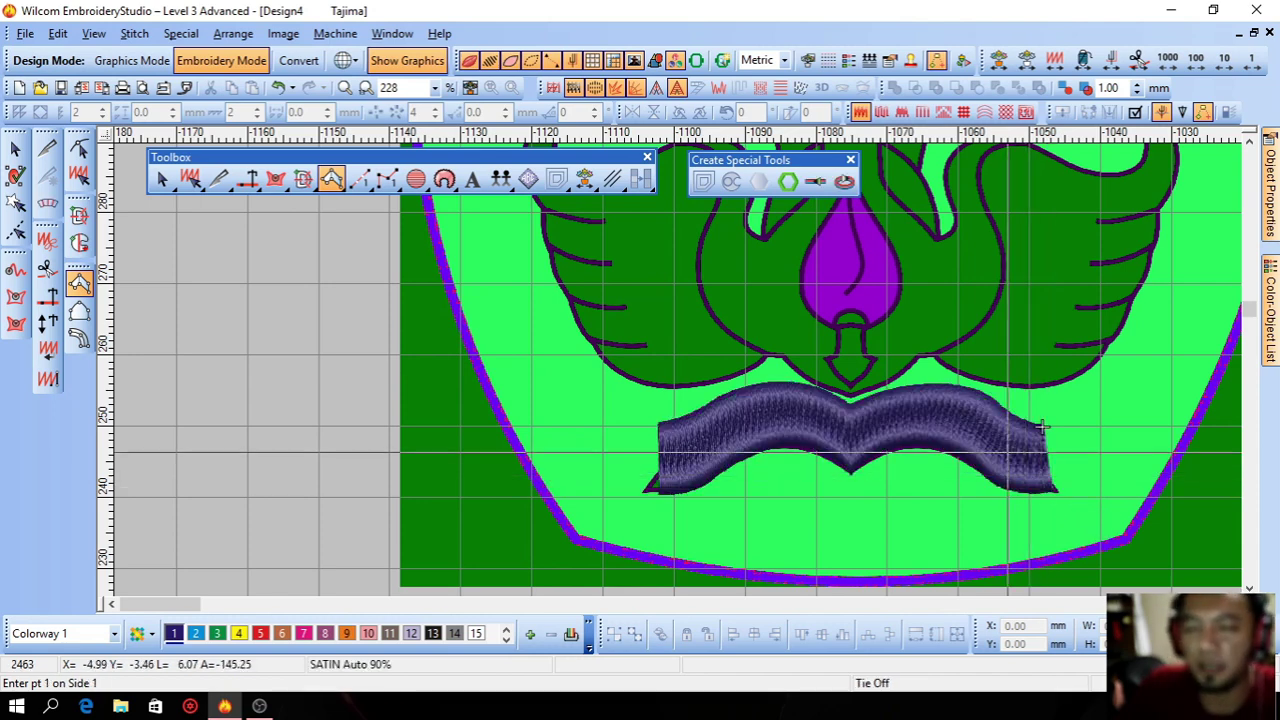
Select the Input A satin column on the ribbon banner and delete it
key("Escape")
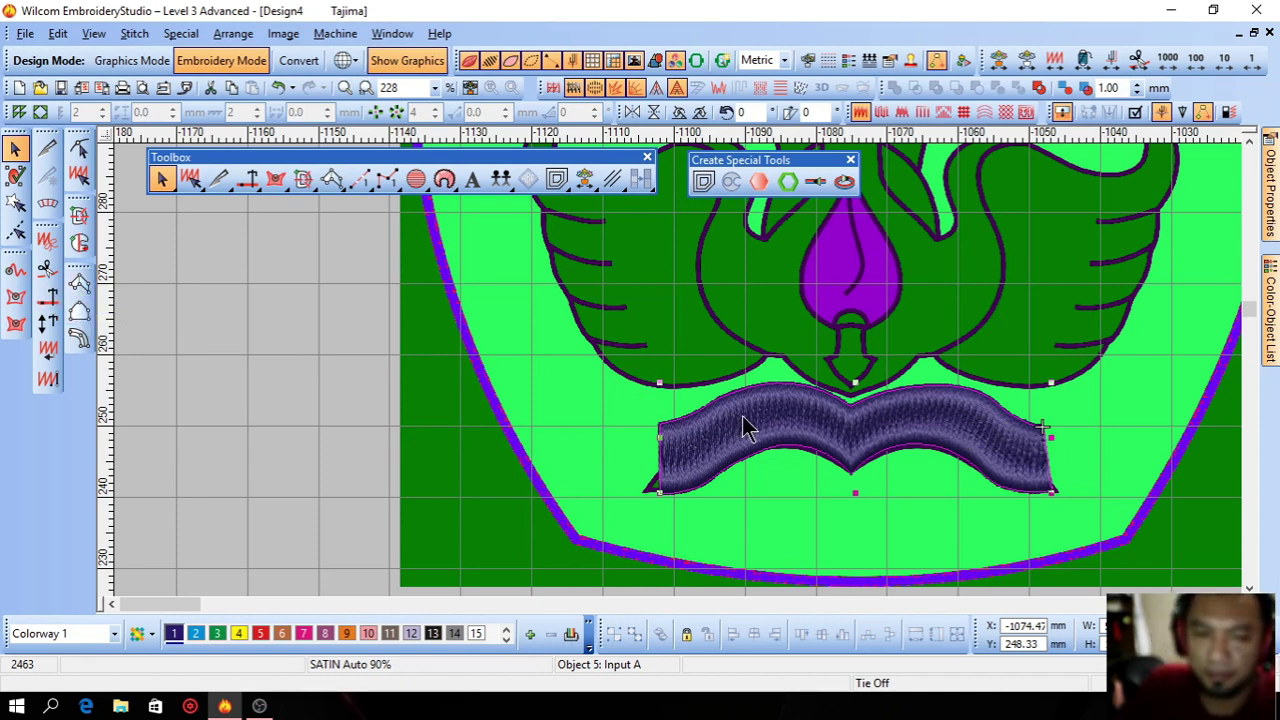
key("Delete")
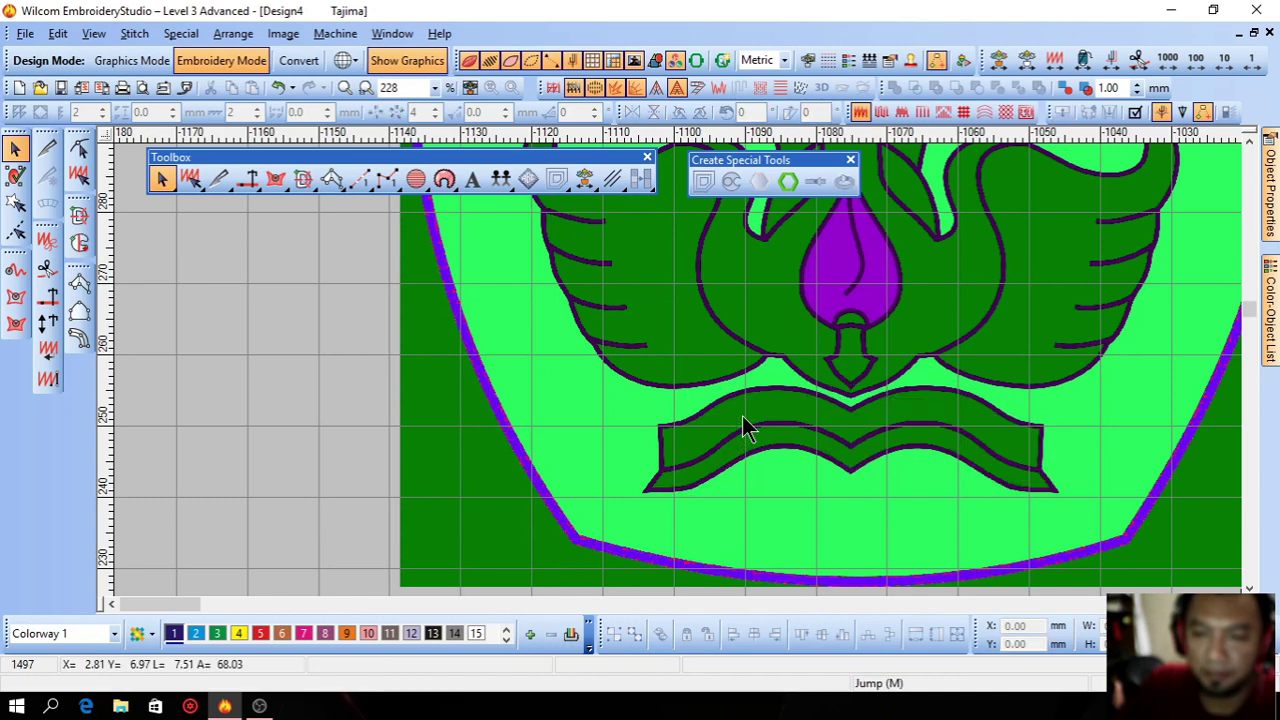
Start an Input B shape and digitize side 1 along the ribbon banner's upper edge from its left corner to its right corner
left_click(84, 318)
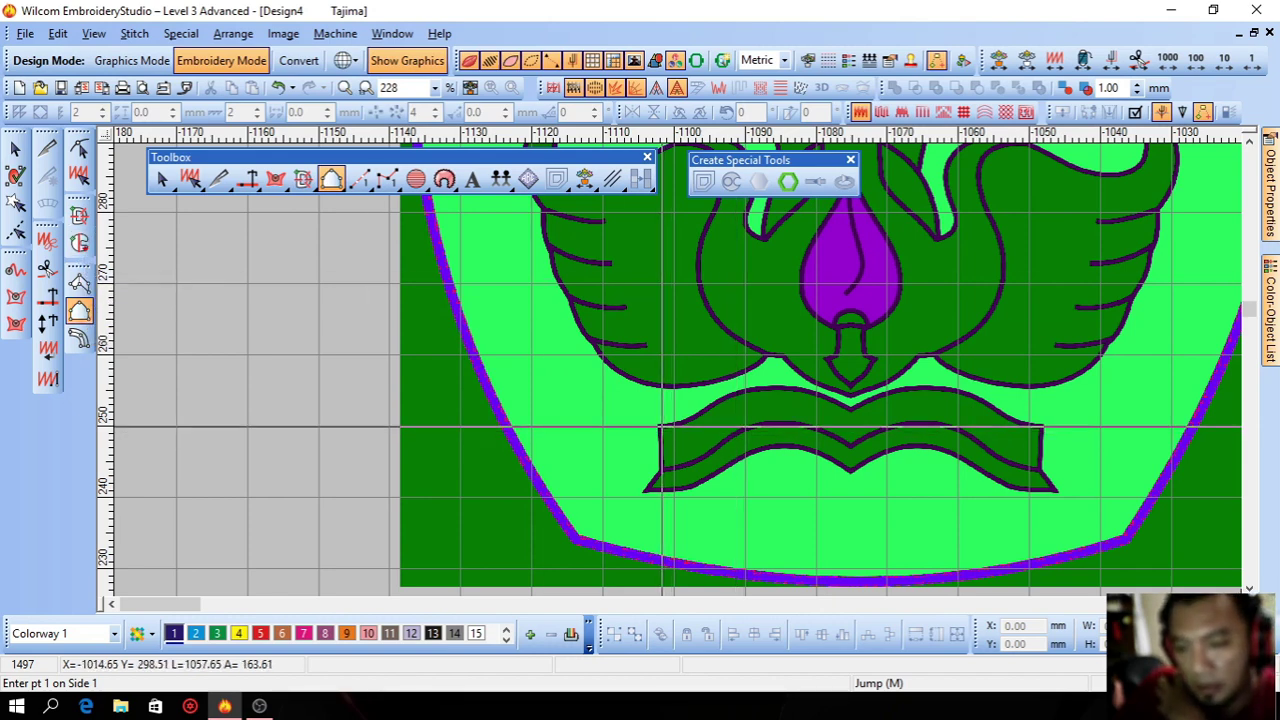
left_click(660, 427)
left_click(700, 411)
left_click(745, 390)
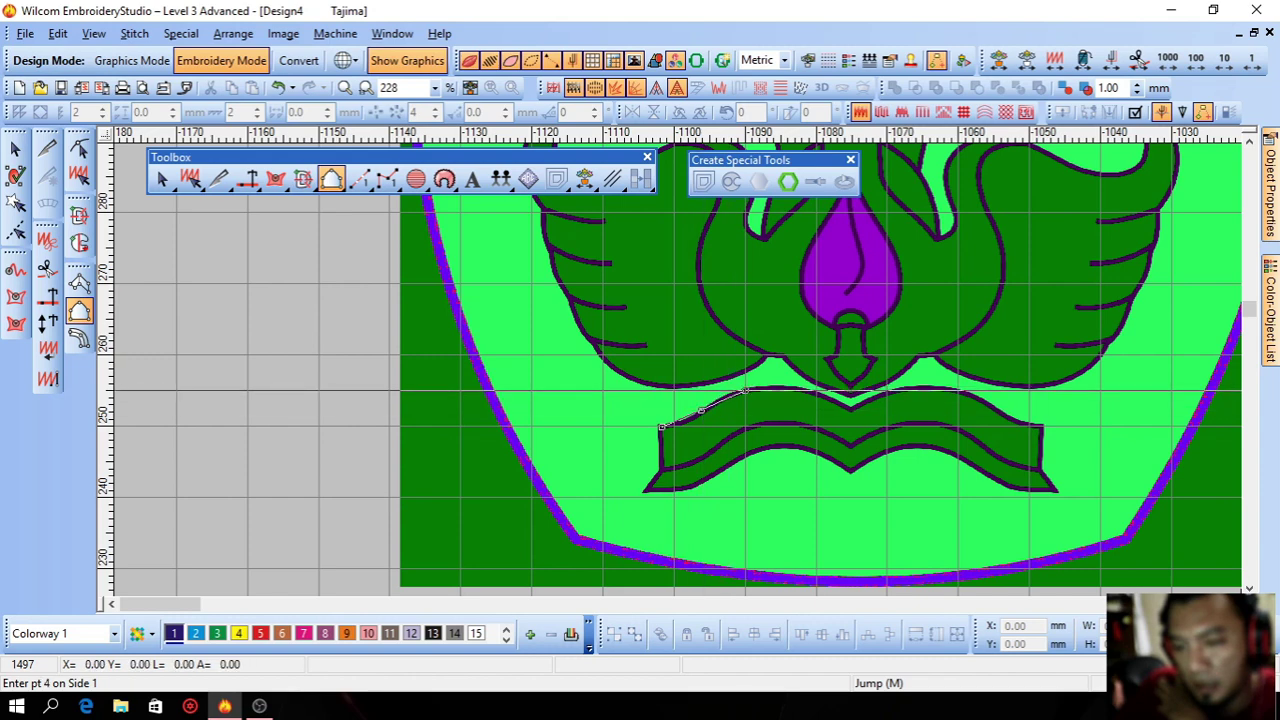
left_click(848, 409)
left_click(925, 386)
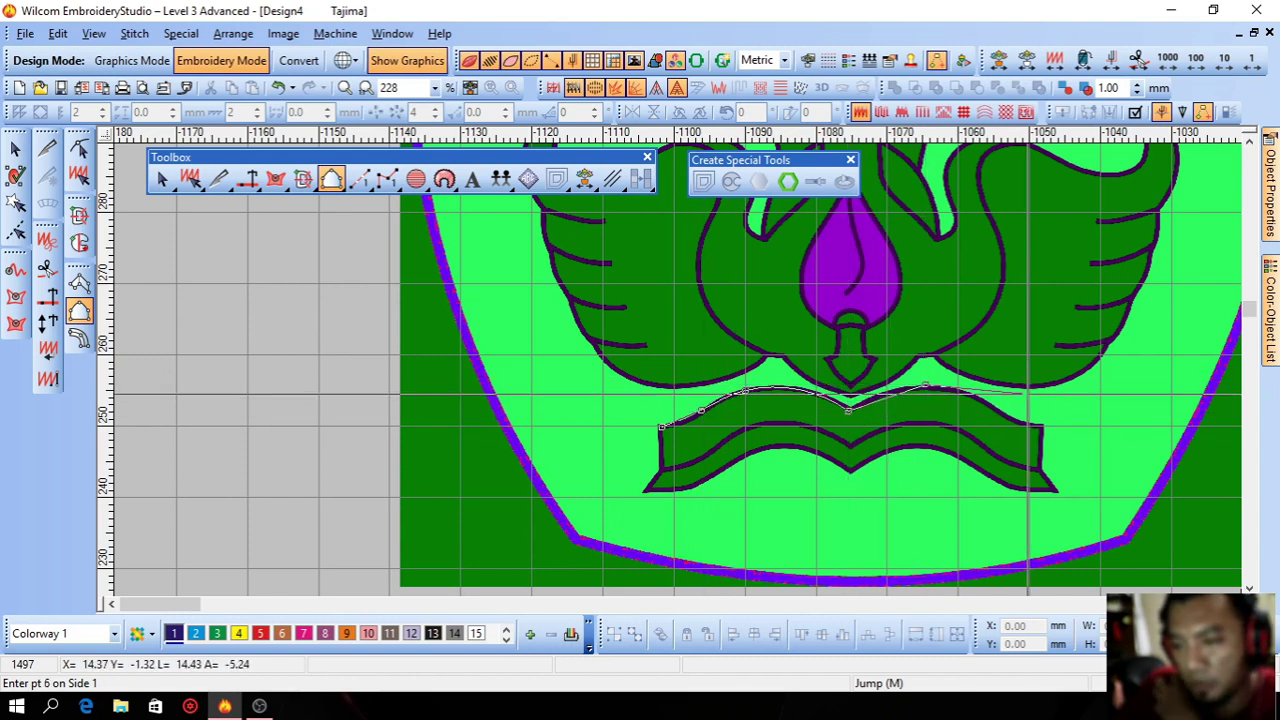
left_click(999, 413)
left_click(1041, 427)
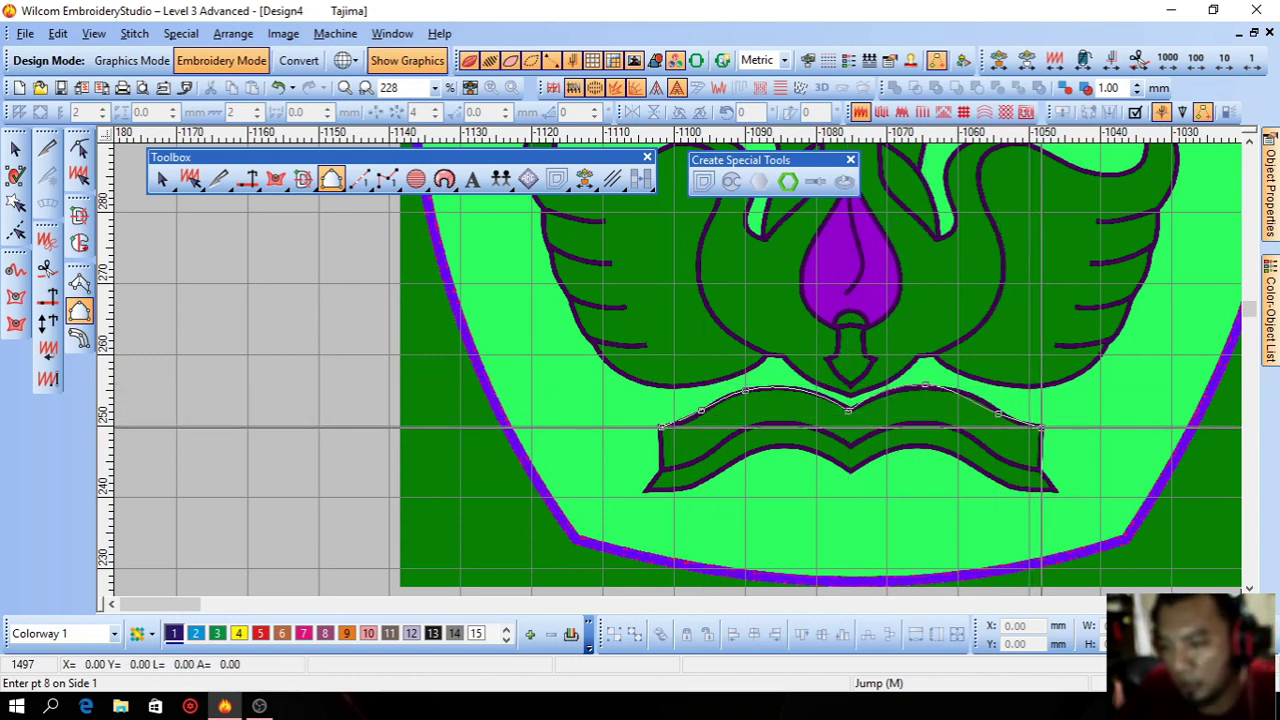
Continue side 1 of the Input B shape around the ribbon's right tail, back along the lower edge, and around the left tail
left_click(1040, 463)
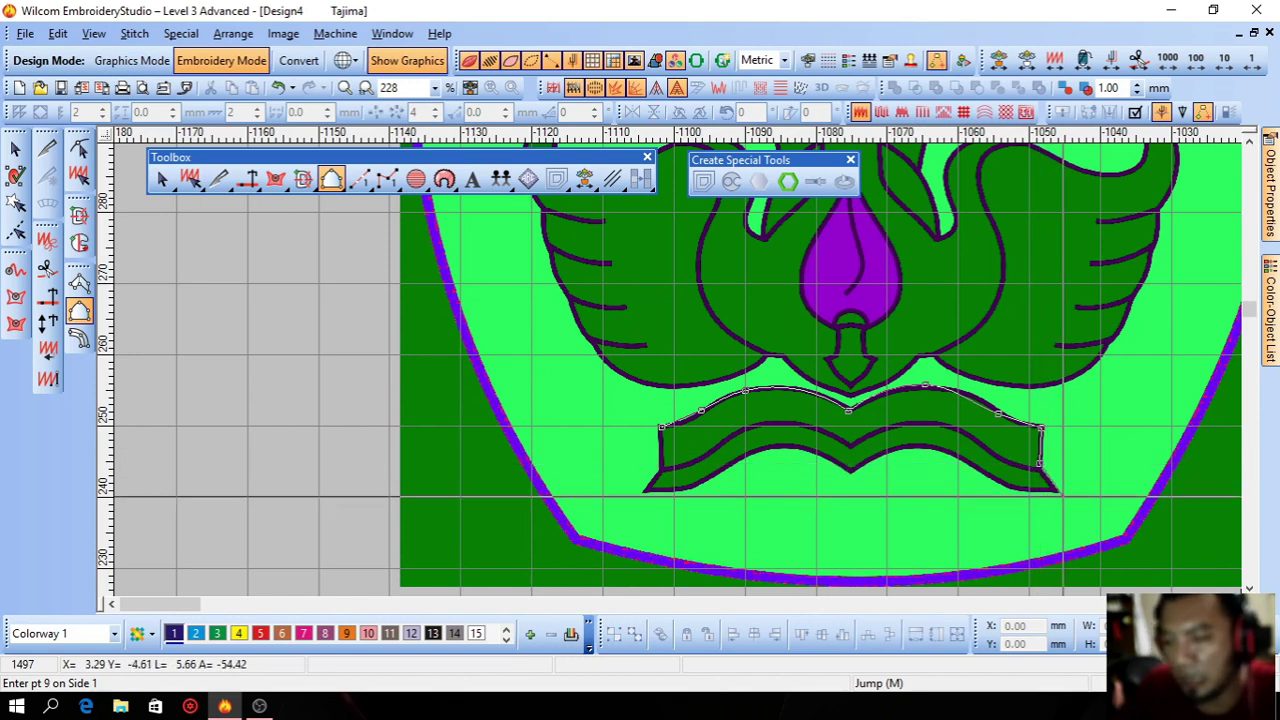
left_click(1059, 492)
left_click(1024, 492)
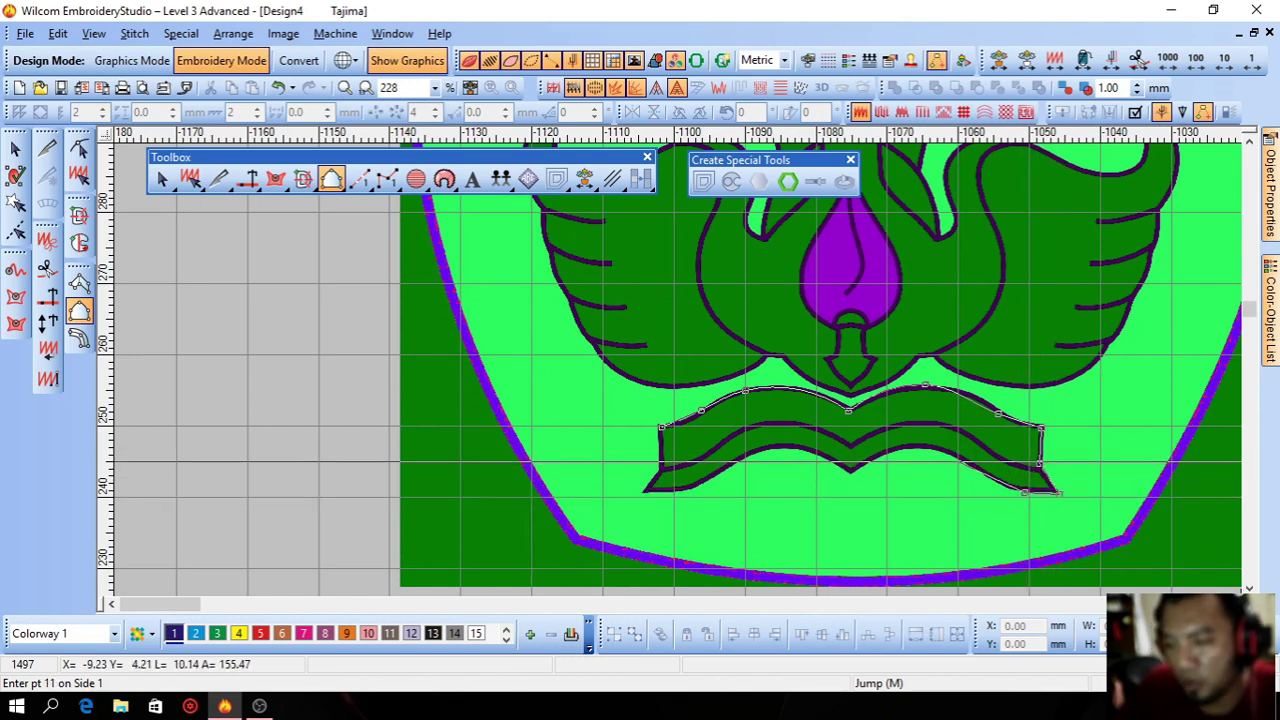
left_click(958, 455)
left_click(917, 445)
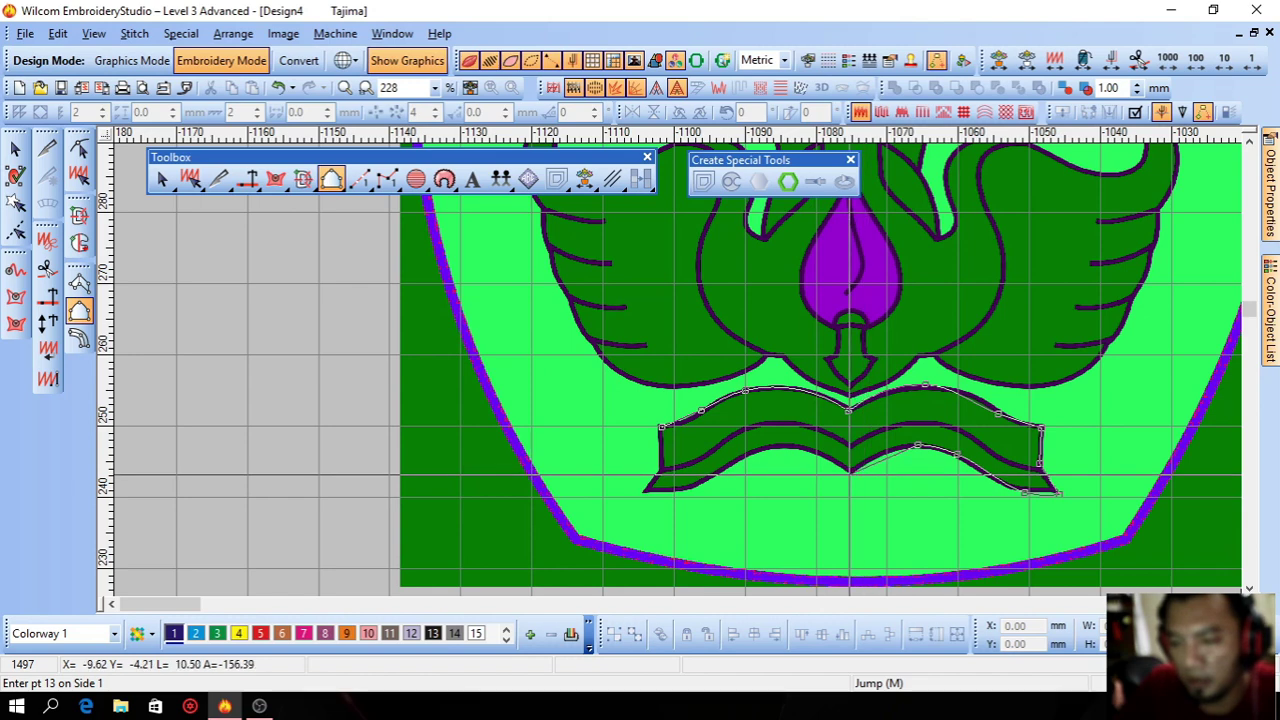
left_click(848, 473)
left_click(791, 447)
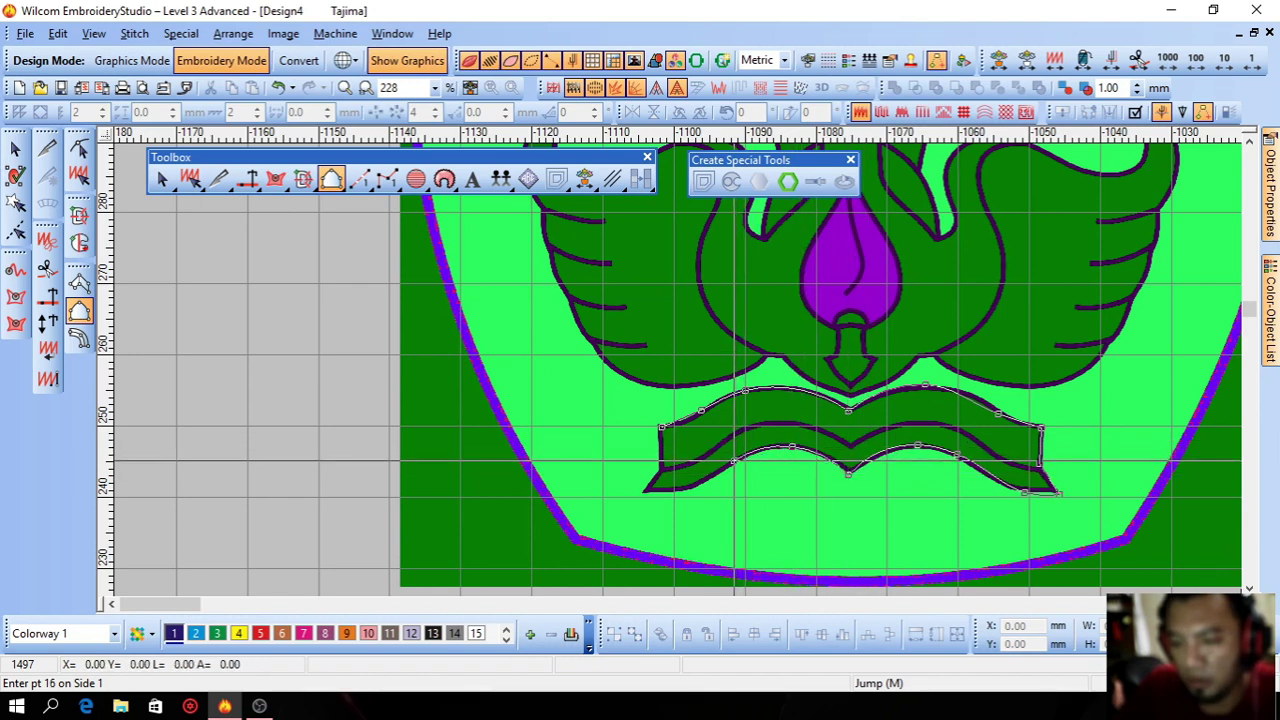
left_click(734, 461)
left_click(684, 490)
left_click(643, 490)
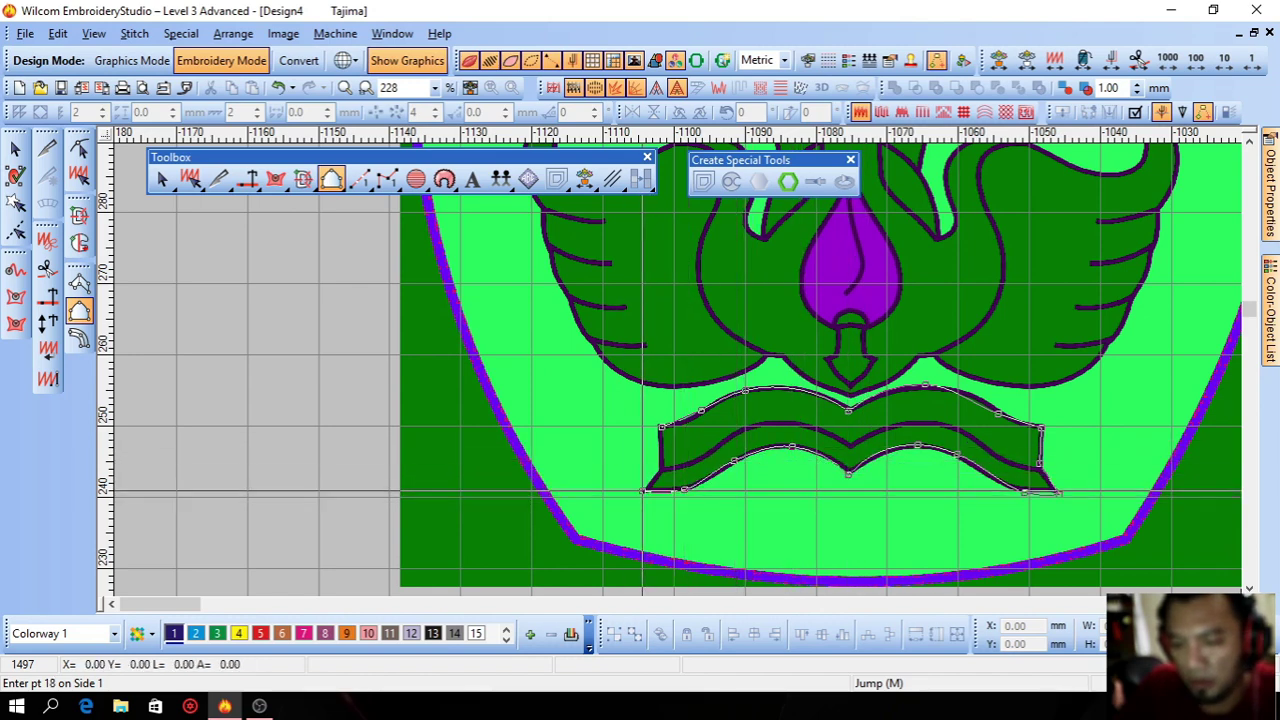
left_click(661, 468)
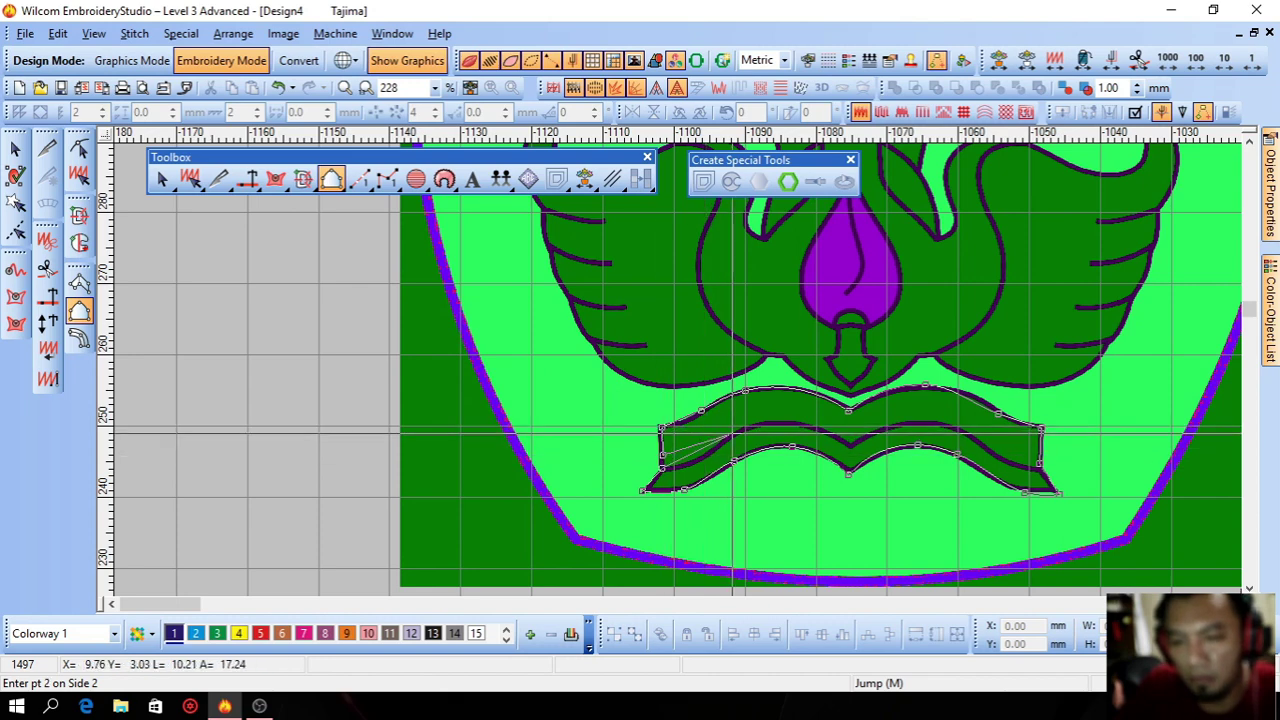
Digitize side 2 of the Input B shape as a loop inside the ribbon and generate a satin fill about 58 mm wide
left_click(733, 432)
left_click(785, 416)
left_click(878, 424)
left_click(949, 411)
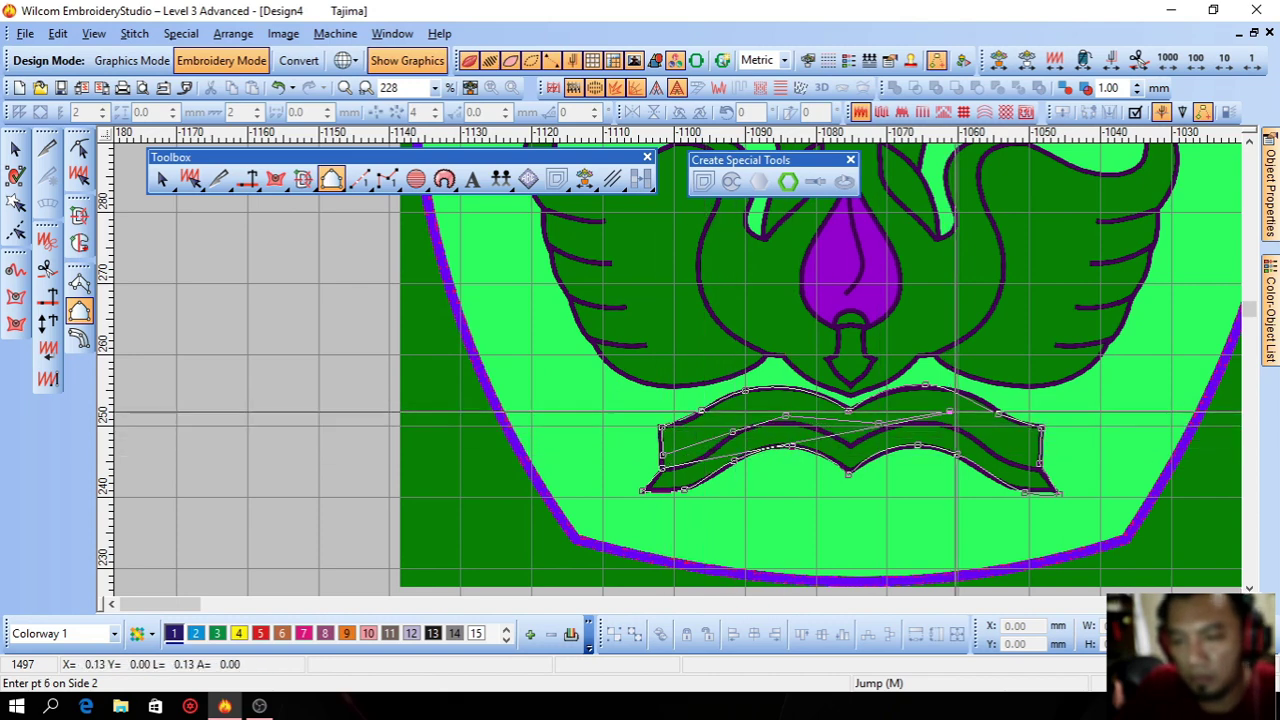
left_click(1000, 436)
left_click(969, 439)
left_click(918, 437)
left_click(878, 436)
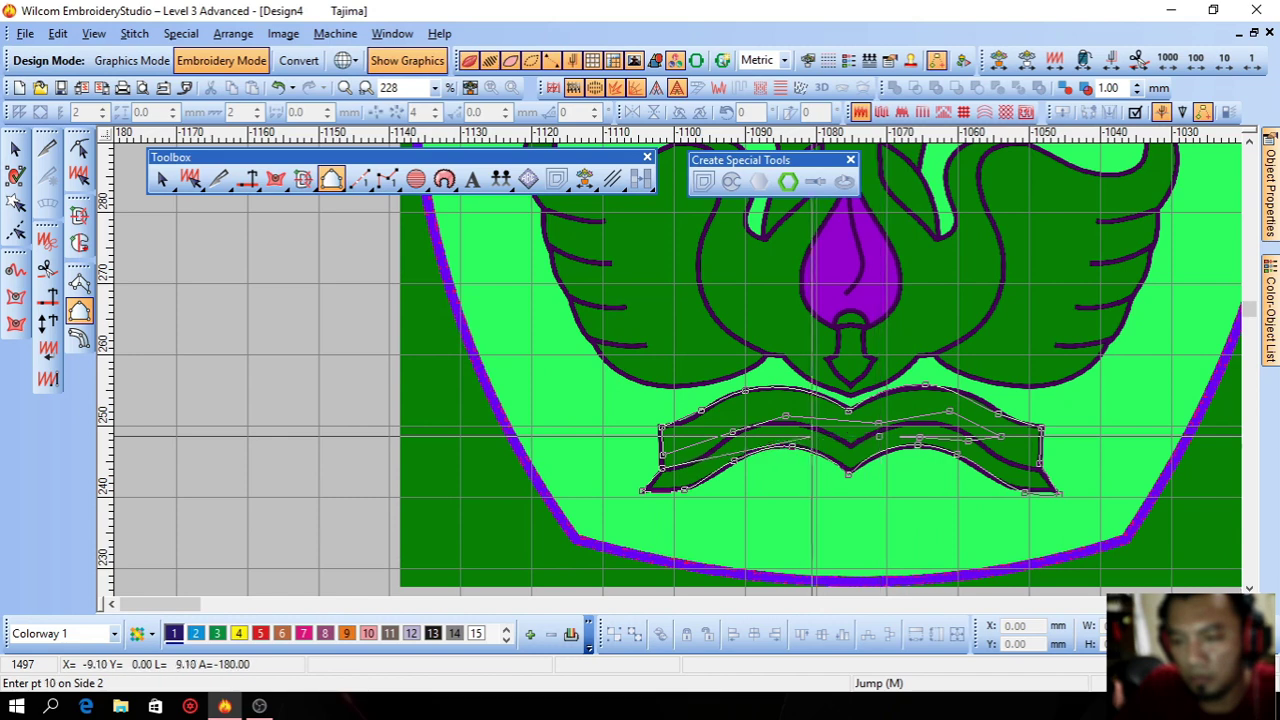
left_click(806, 445)
left_click(772, 436)
left_click(738, 447)
key("Return")
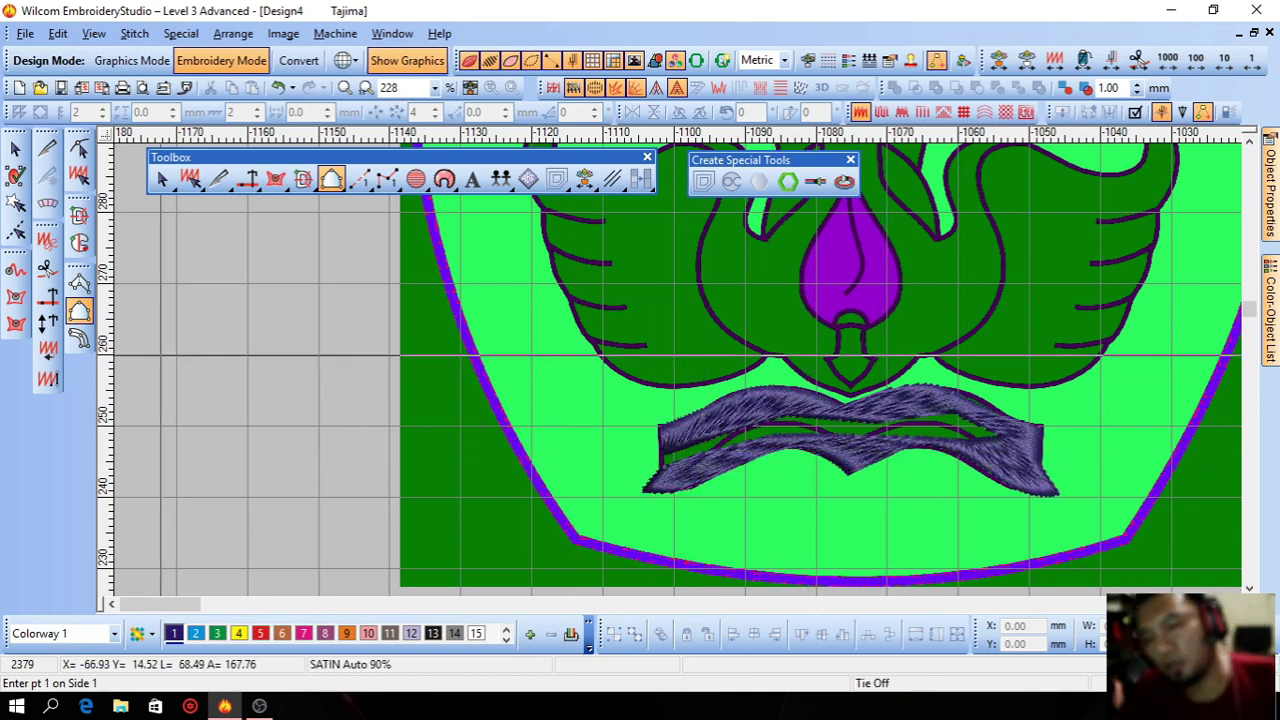
Select the Input B satin object on the ribbon banner and delete it
left_click(15, 148)
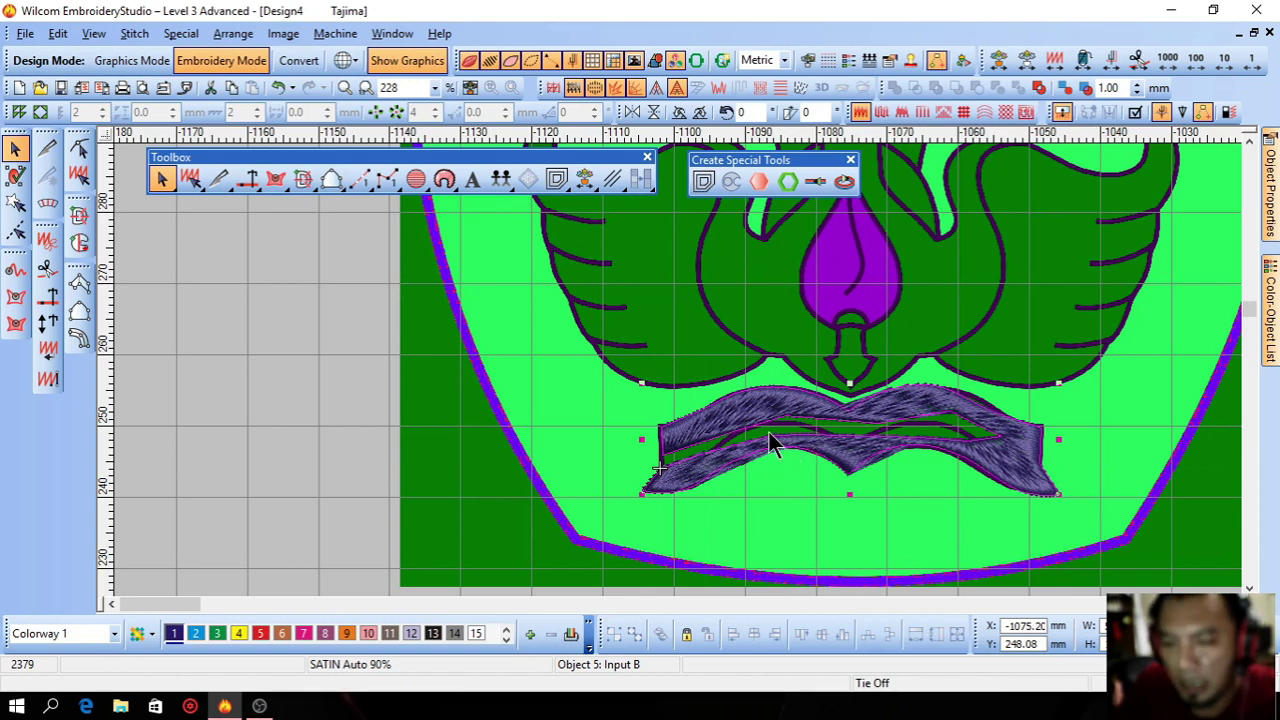
key("Delete")
Start an Input C column at the logo border's top apex and digitize it along the right side to the lower-right corner
scroll(813, 452, "up", 3)
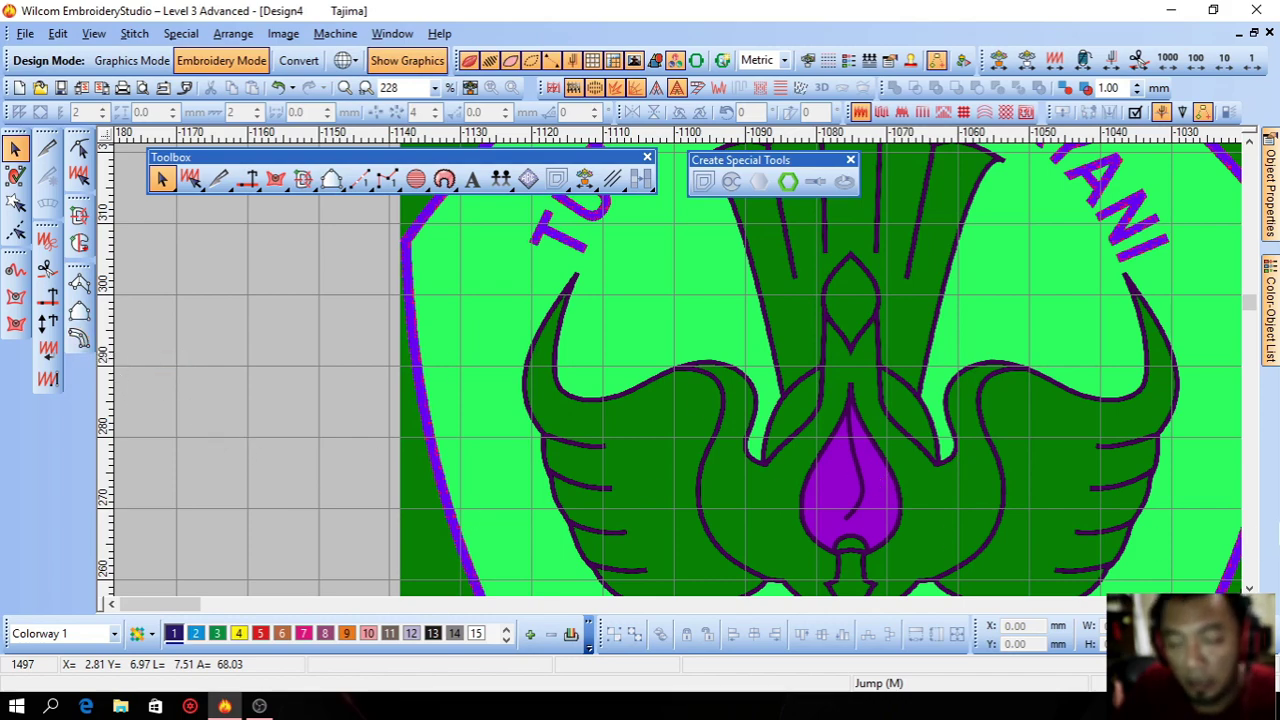
left_click_drag(1252, 302, 1250, 311)
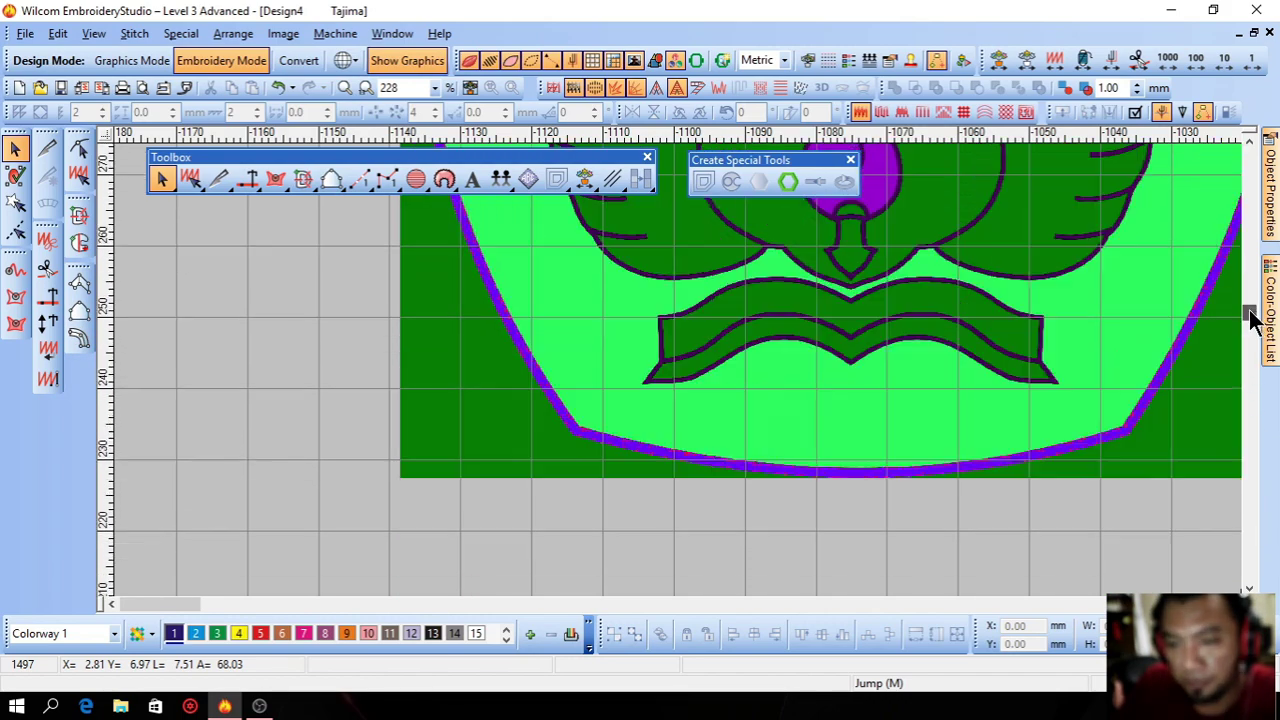
left_click(80, 340)
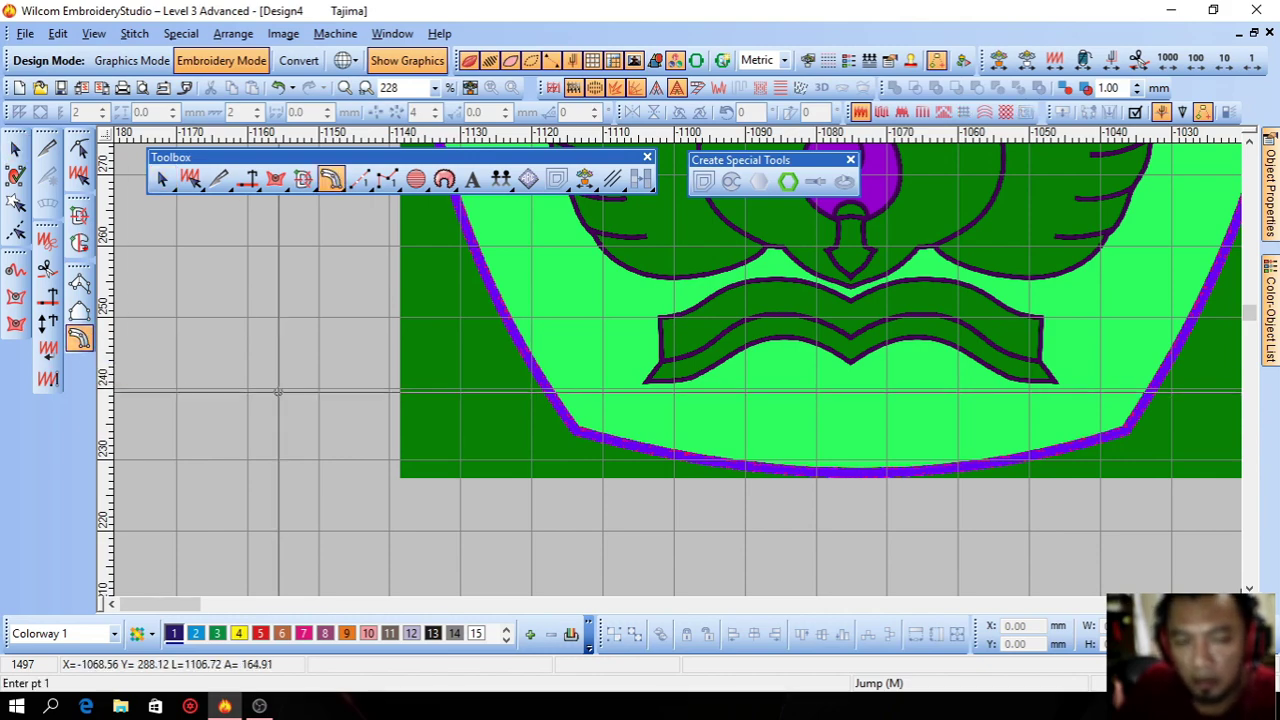
scroll(900, 482, "up", 3)
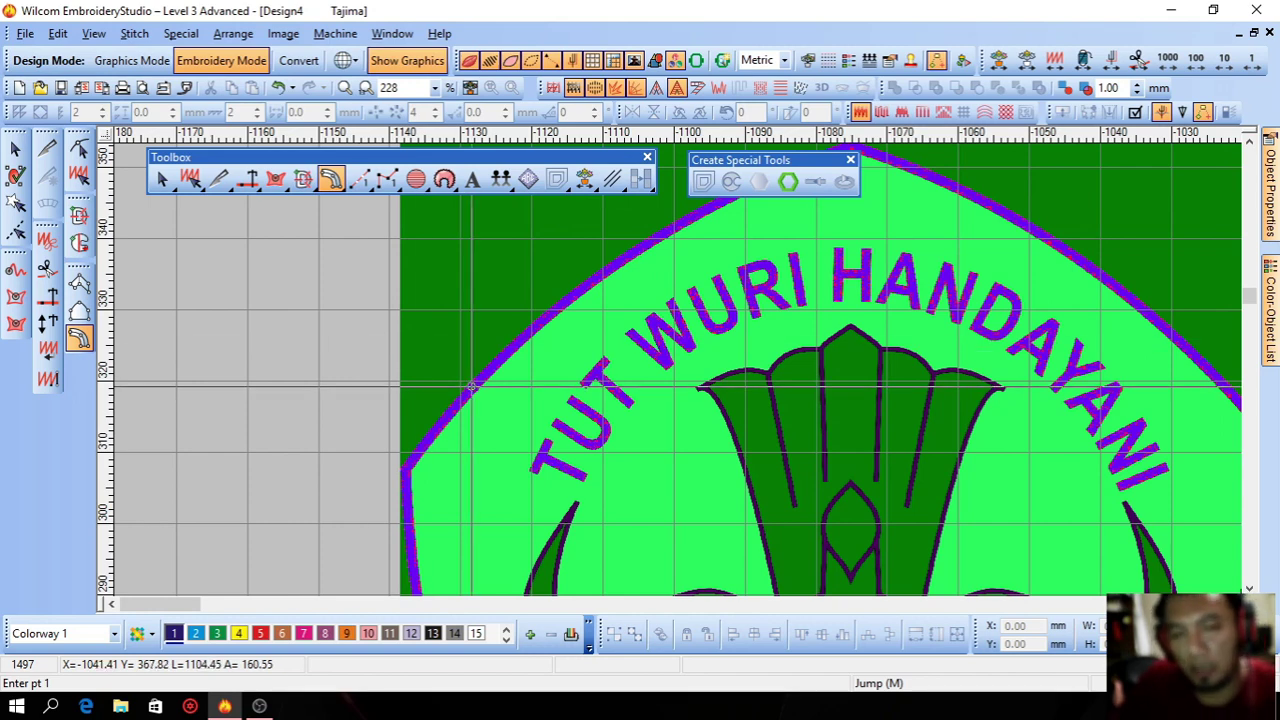
scroll(602, 388, "up", 3)
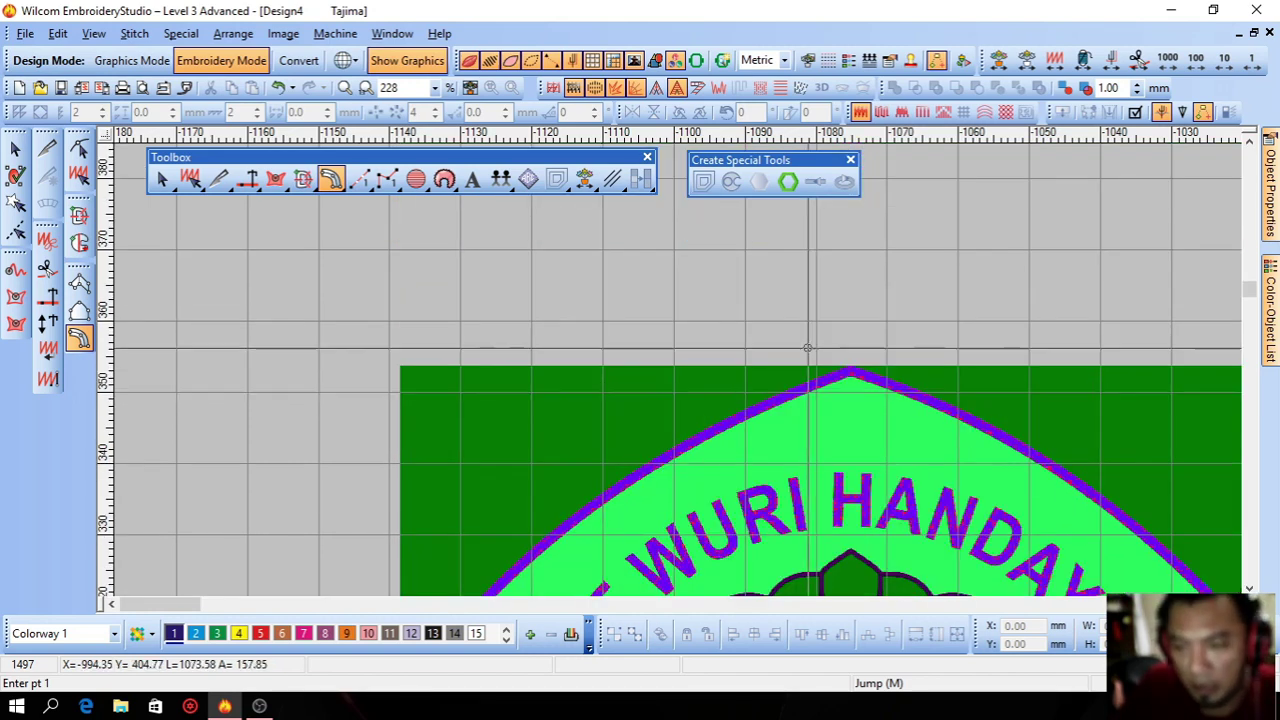
key("shift+z")
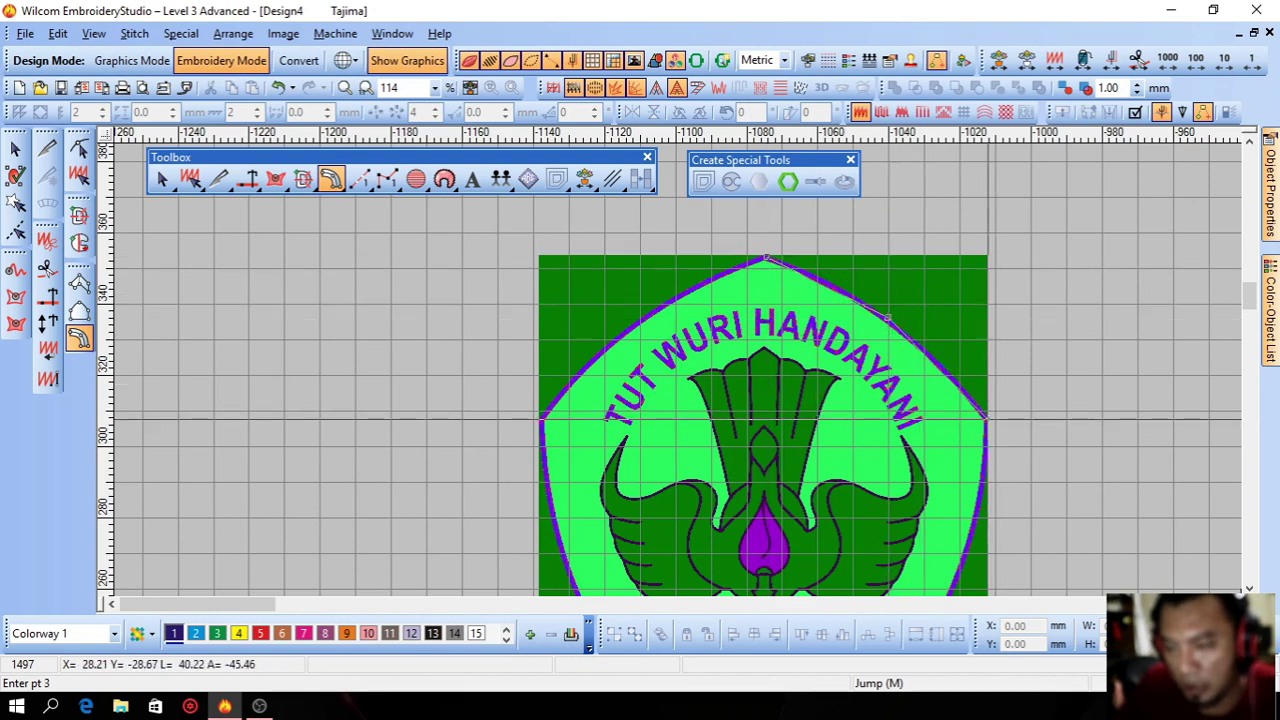
left_click(990, 424)
scroll(990, 424, "down", 3)
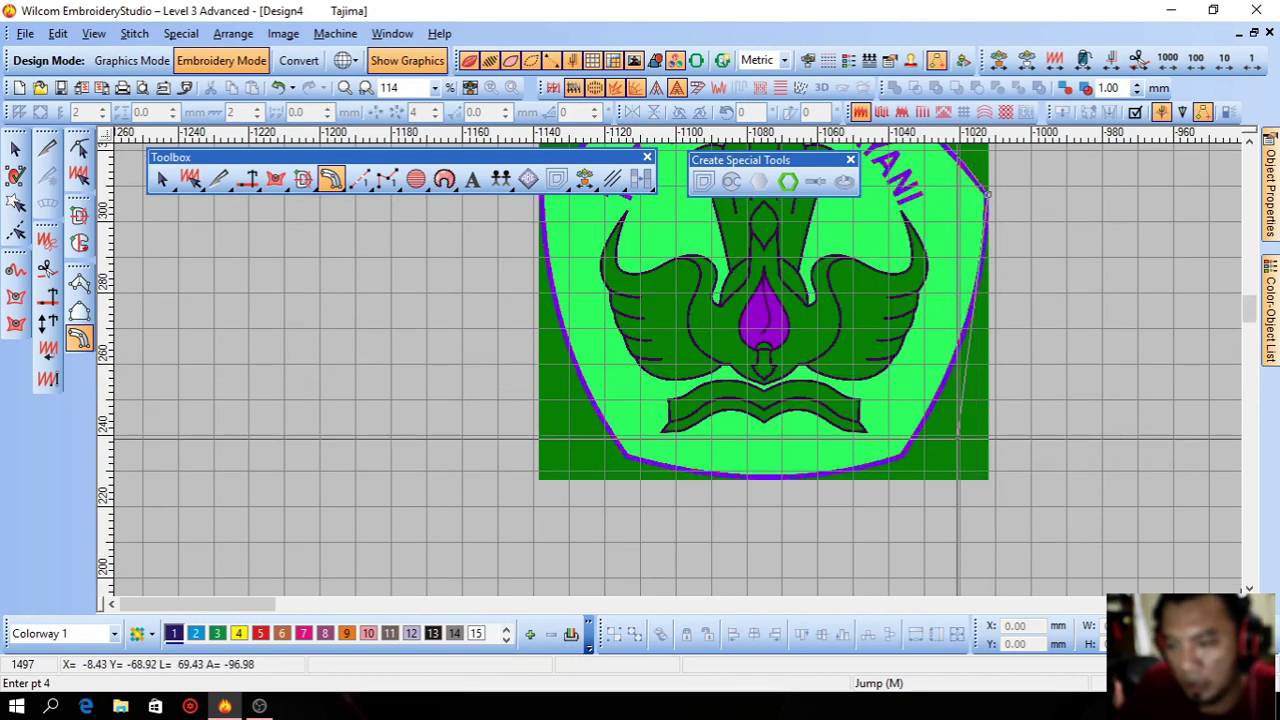
left_click(955, 348)
left_click(903, 456)
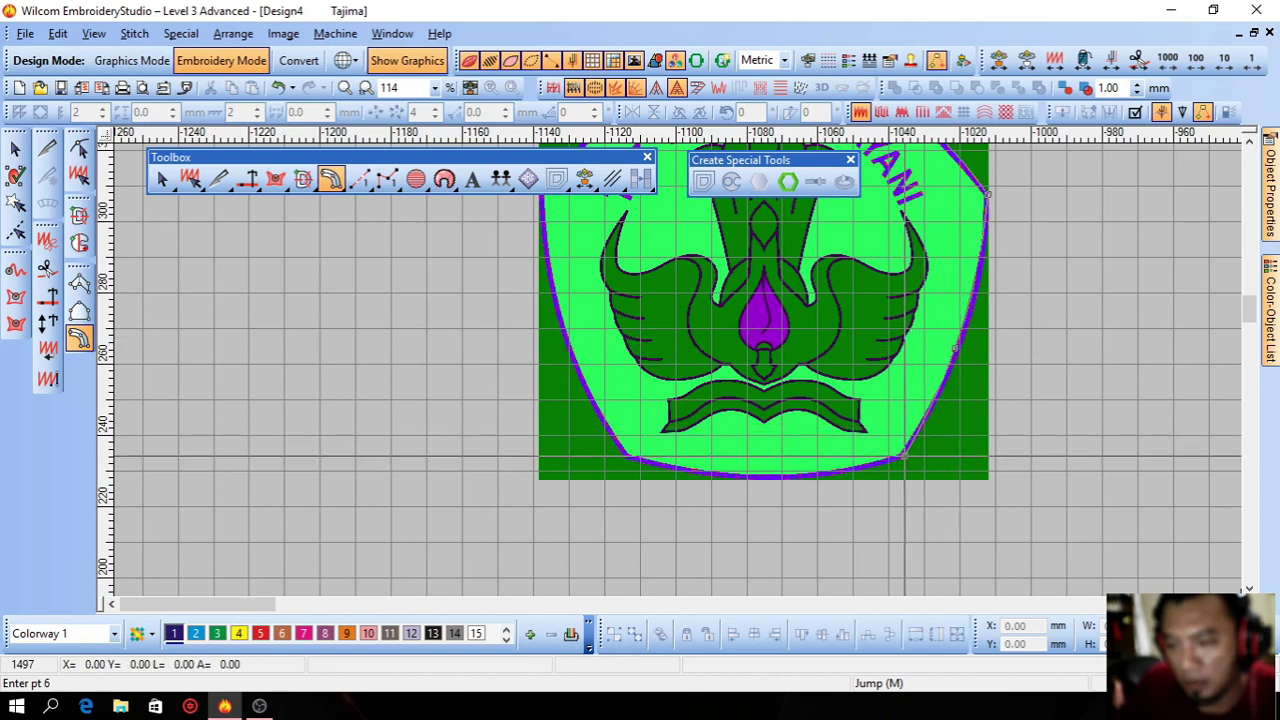
Continue the Input C column along the border's bottom and left side back to the apex, and generate the satin outline about 125 mm wide
left_click(763, 478)
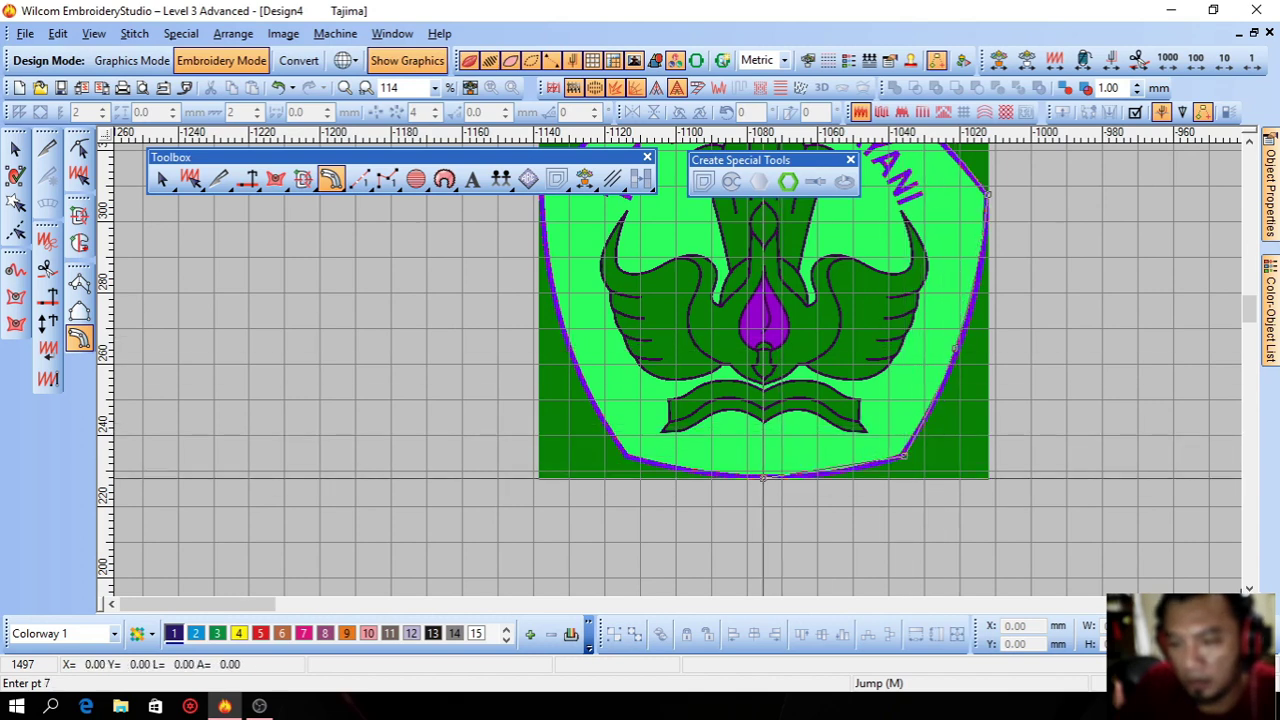
left_click(627, 458)
scroll(627, 458, "up", 3)
left_click(563, 552)
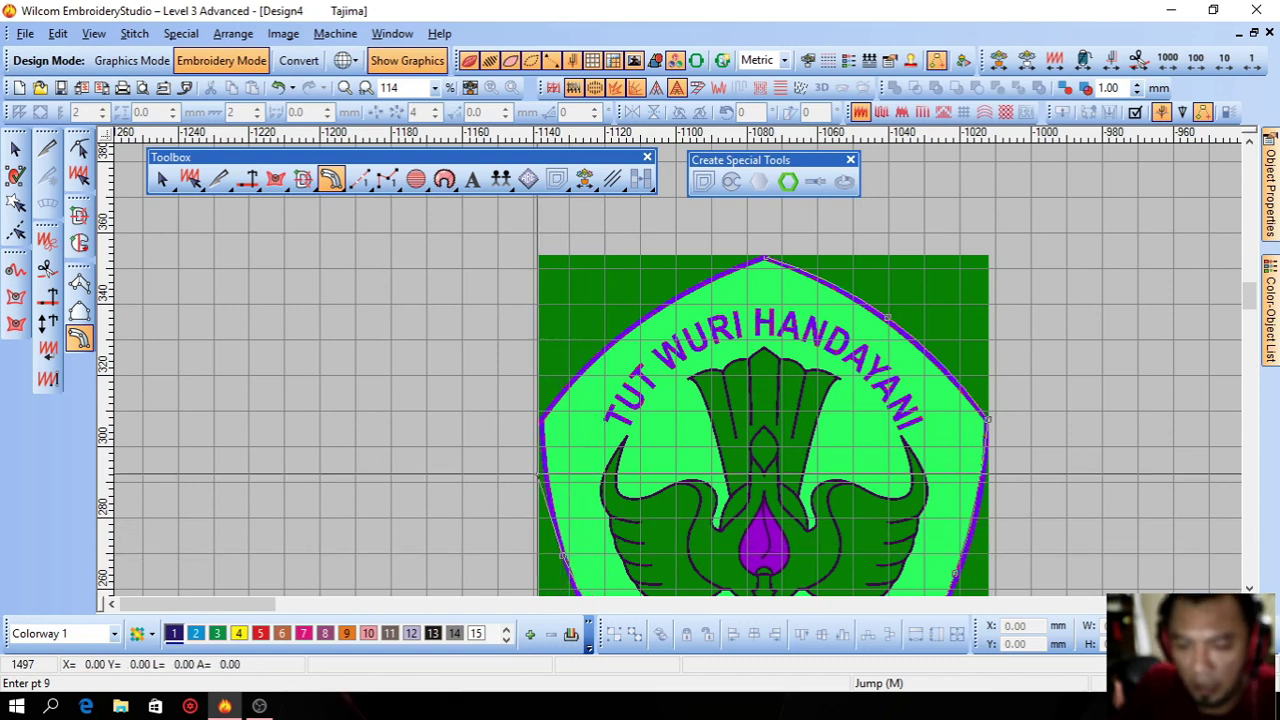
left_click(543, 418)
left_click(625, 327)
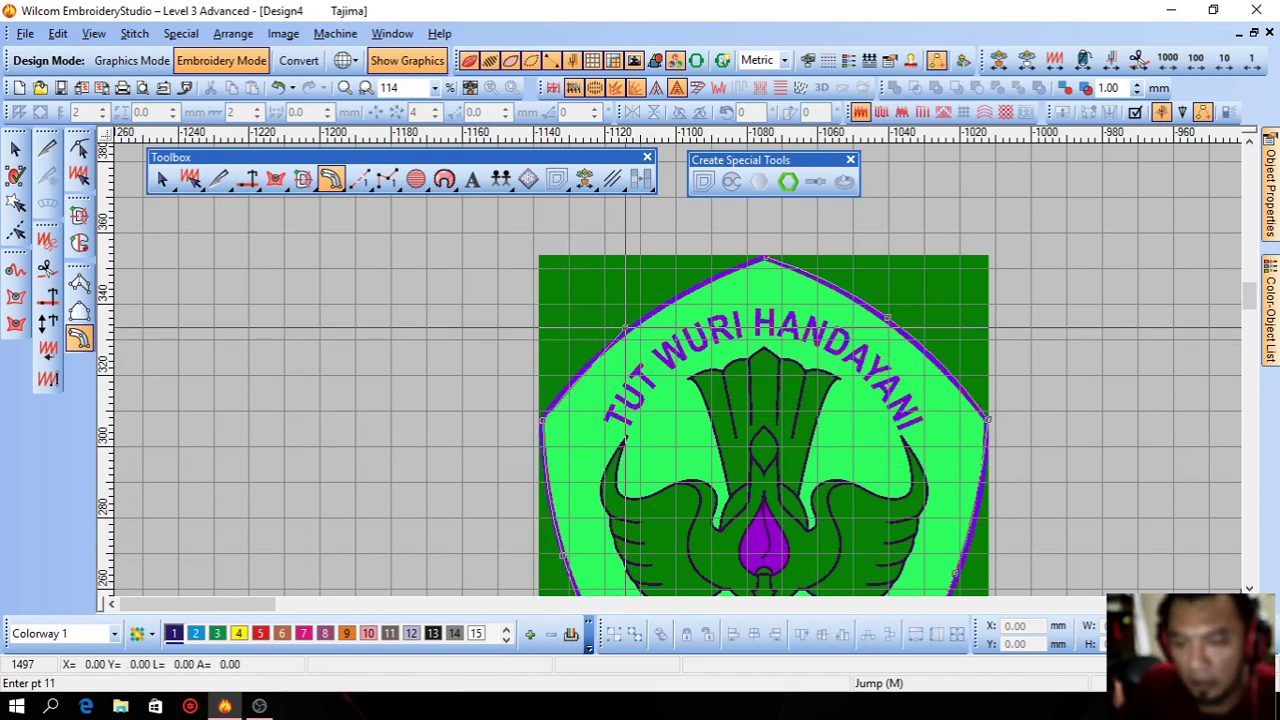
left_click(765, 258)
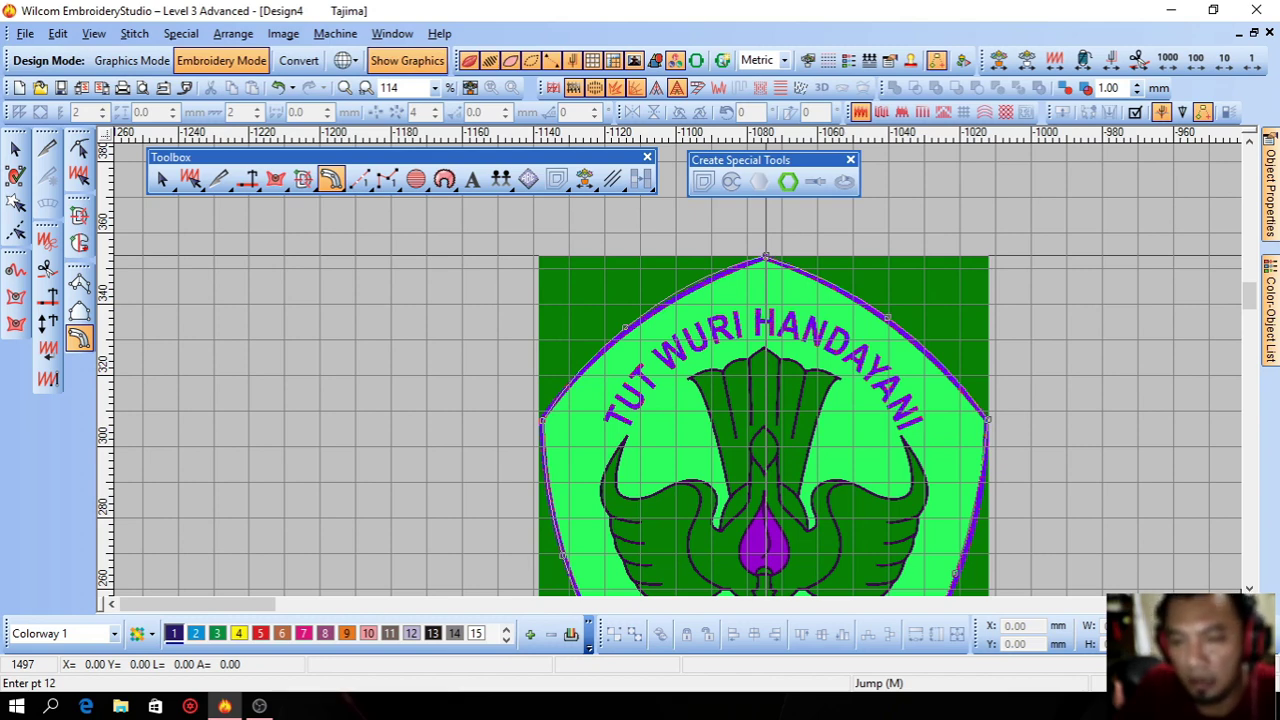
key("Return")
key("Return")
scroll(362, 287, "down", 3)
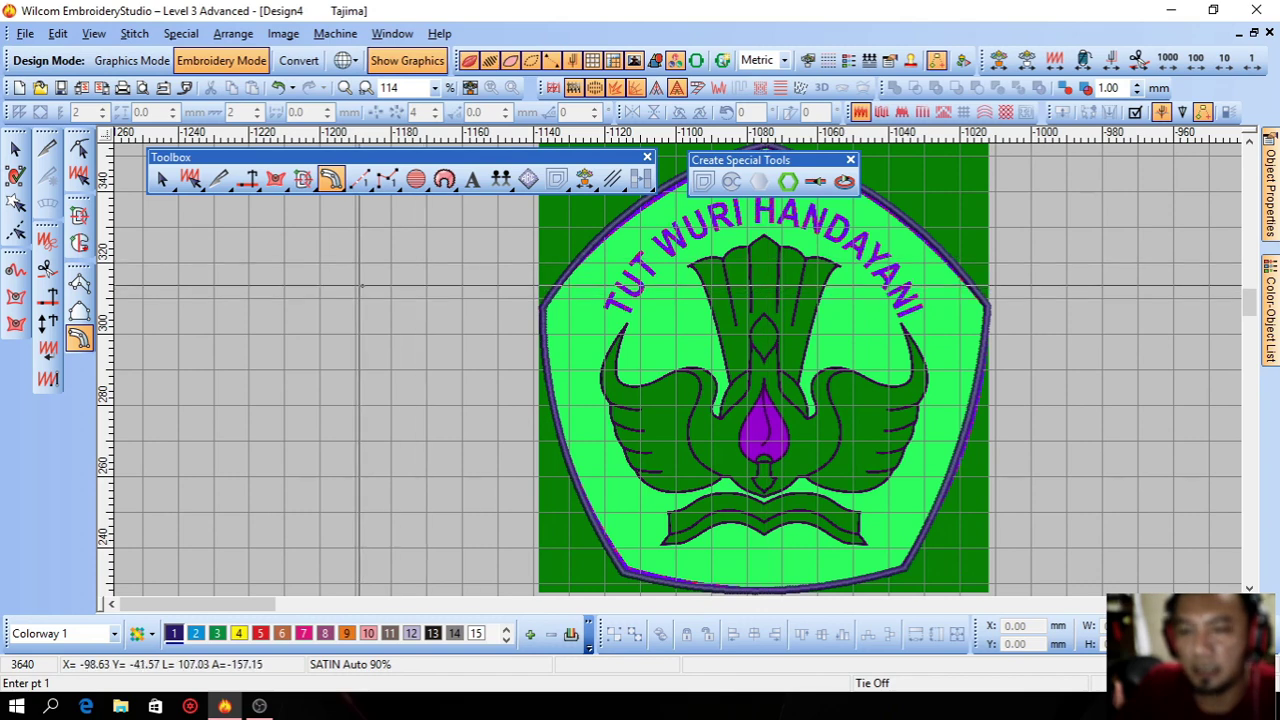
Inspect the Input C satin border on the logo up close, then delete it
key("Escape")
key("shift+z")
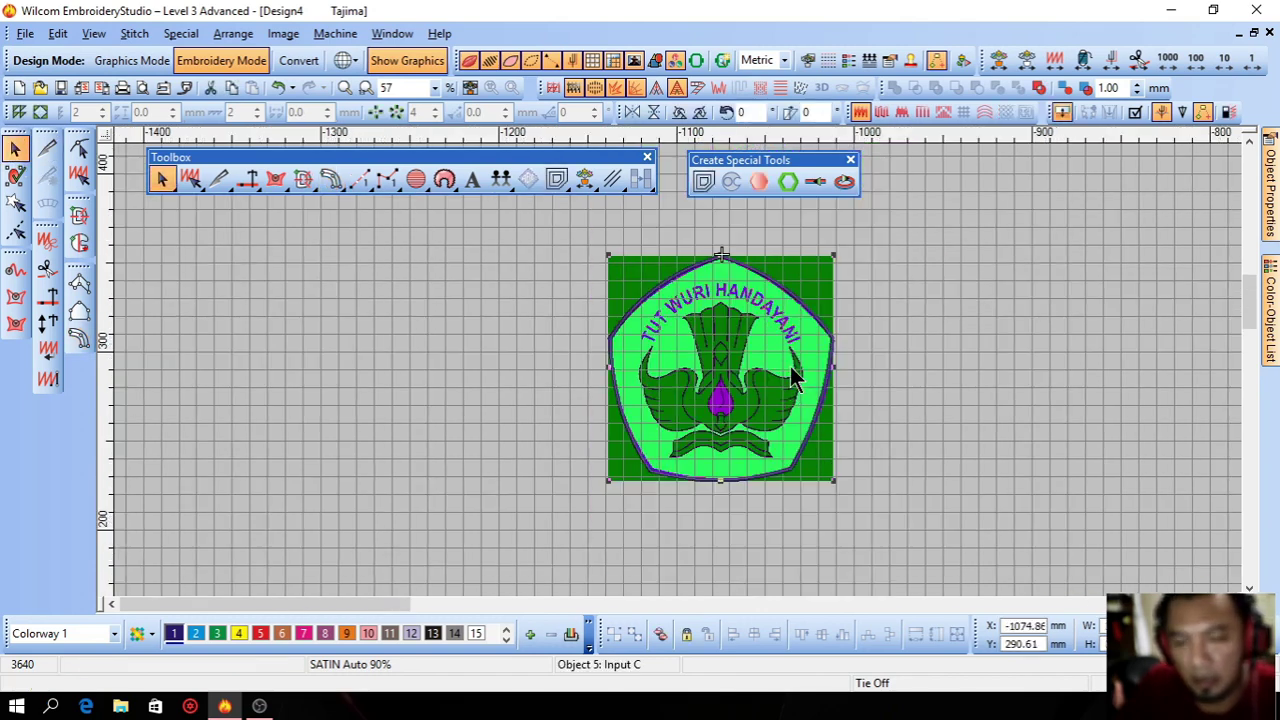
key("z")
left_click_drag(857, 286, 626, 373)
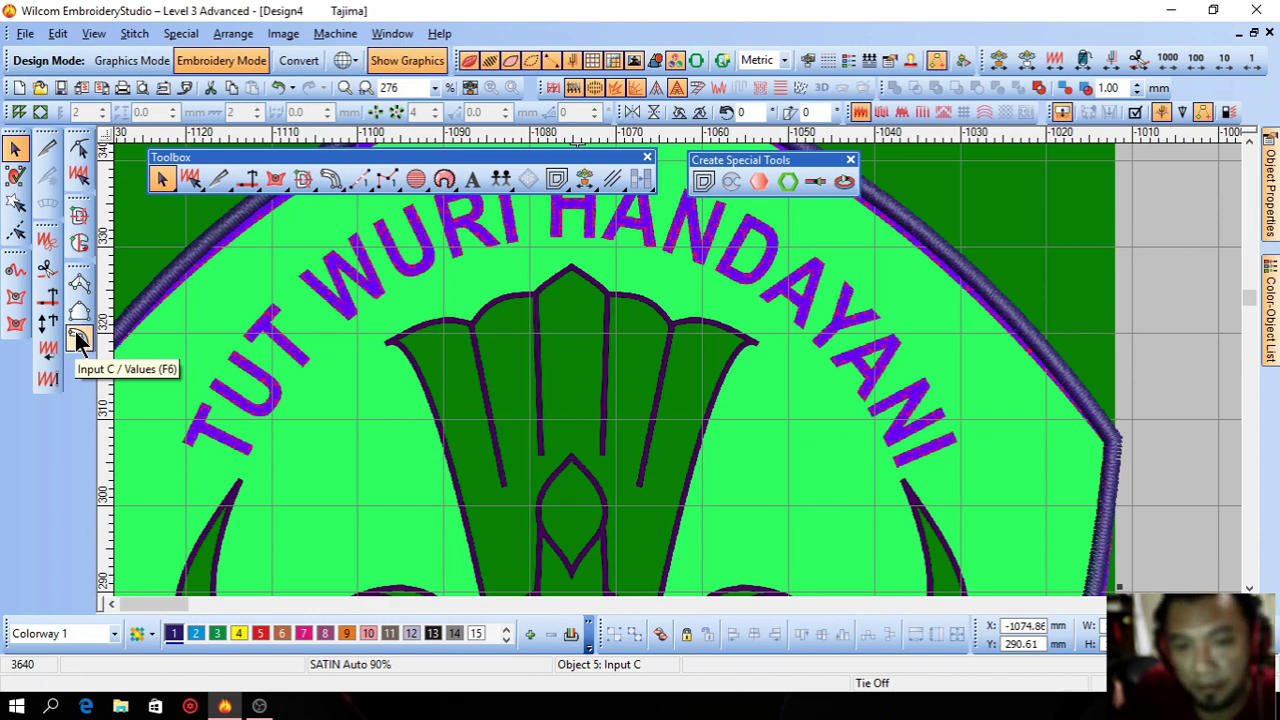
key("shift+z")
key("shift+z")
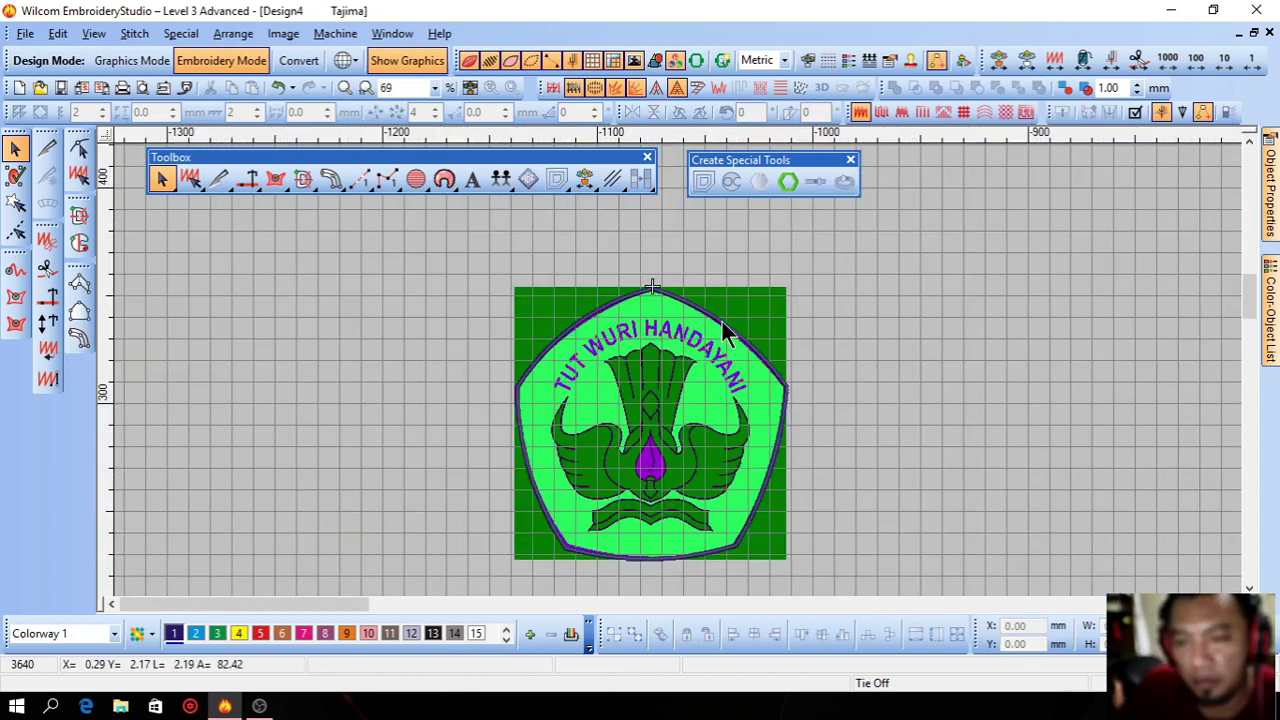
key("Escape")
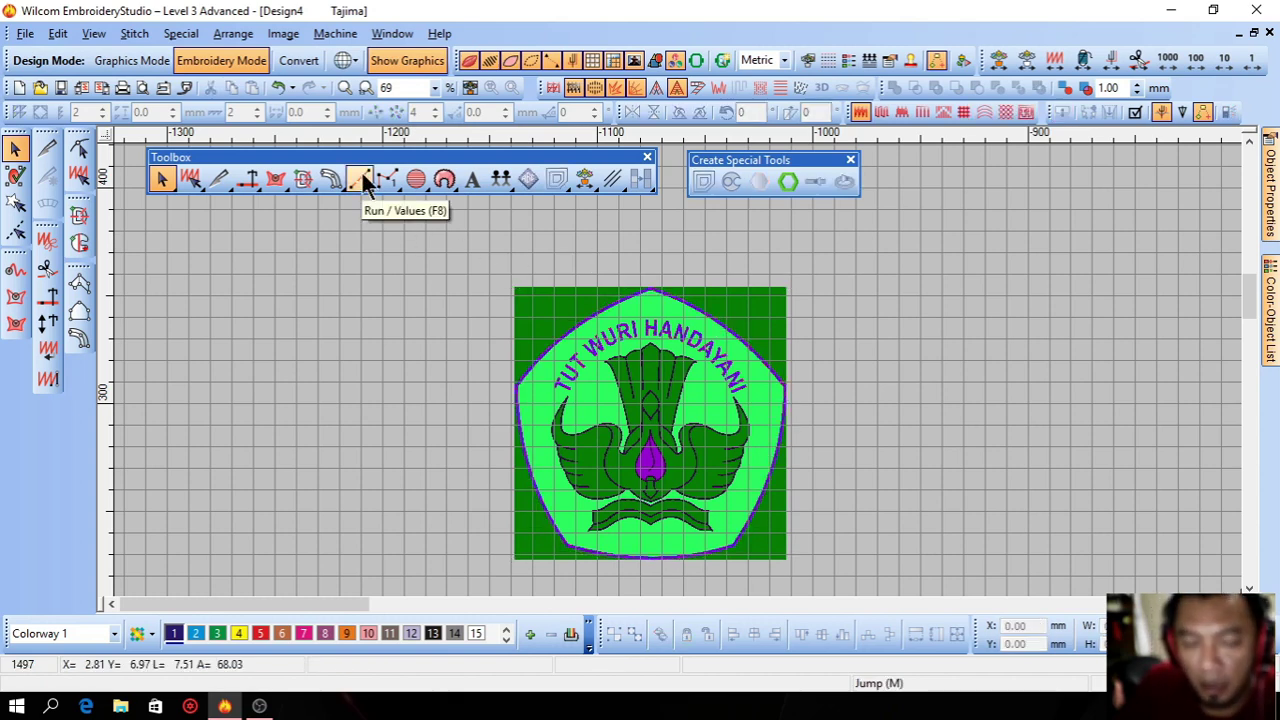
Show the Outline Tools flyout toolbar
left_click(93, 33)
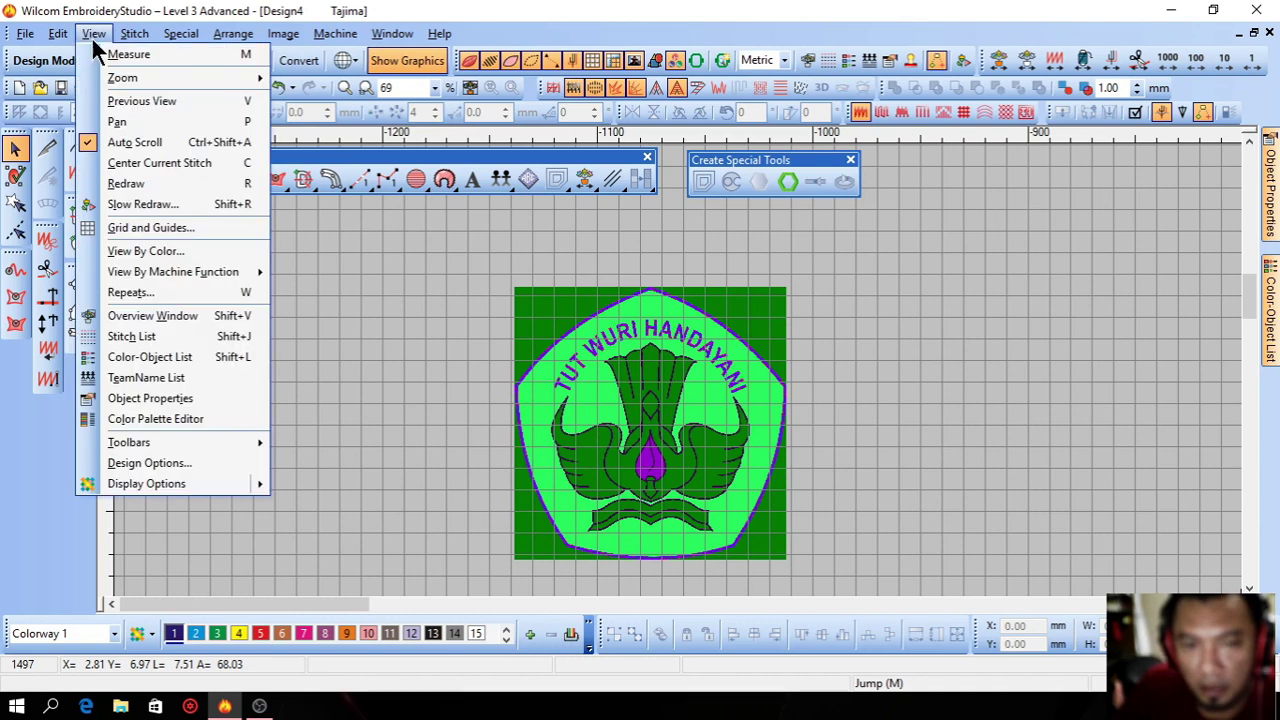
mouse_move(222, 440)
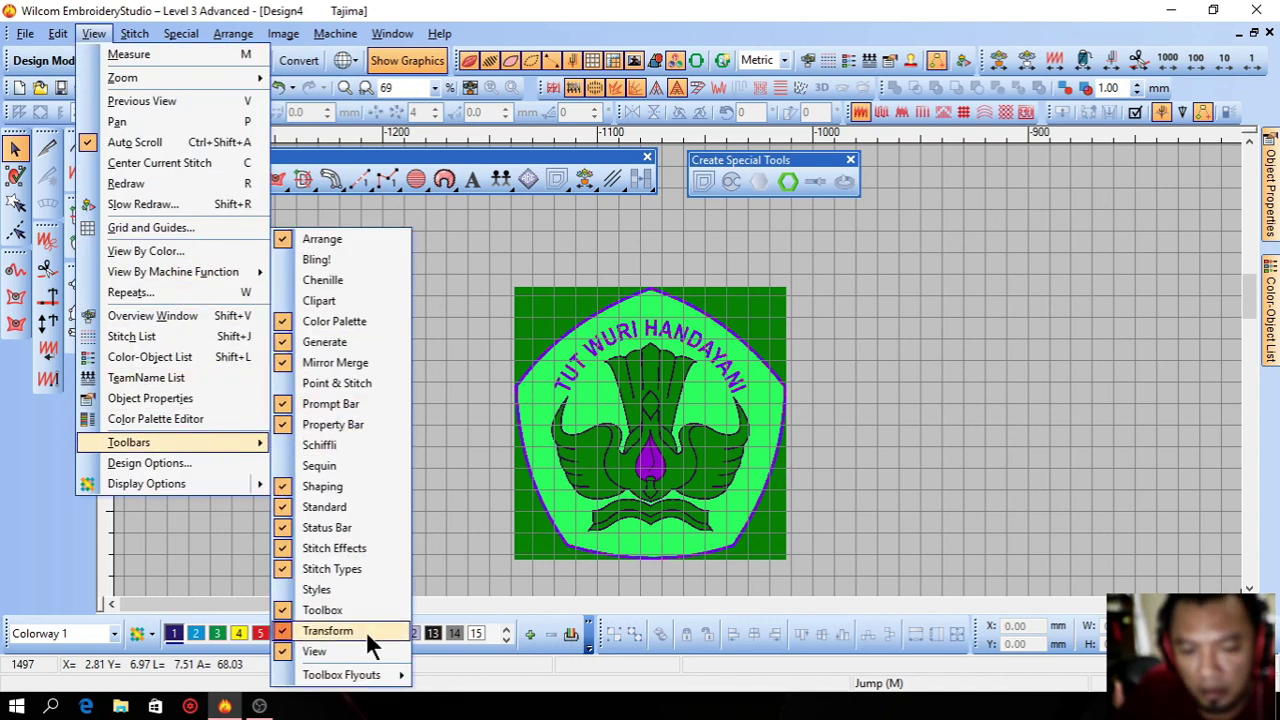
mouse_move(381, 676)
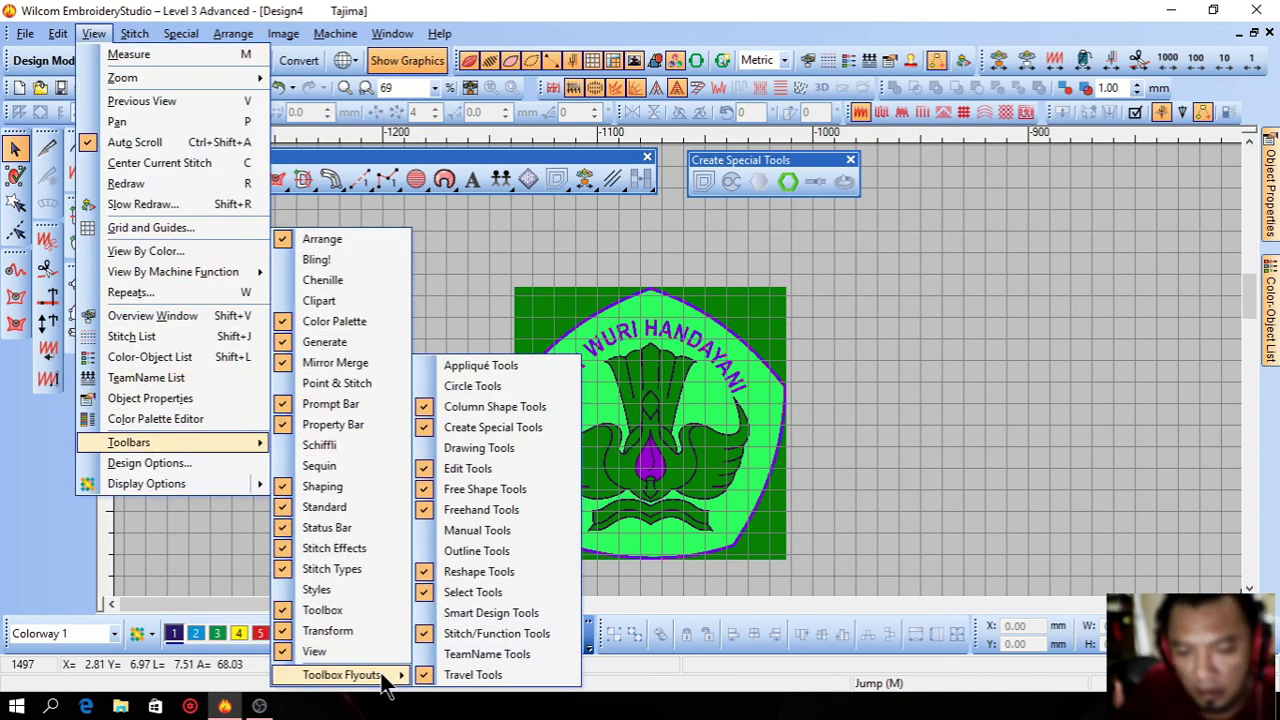
left_click(476, 551)
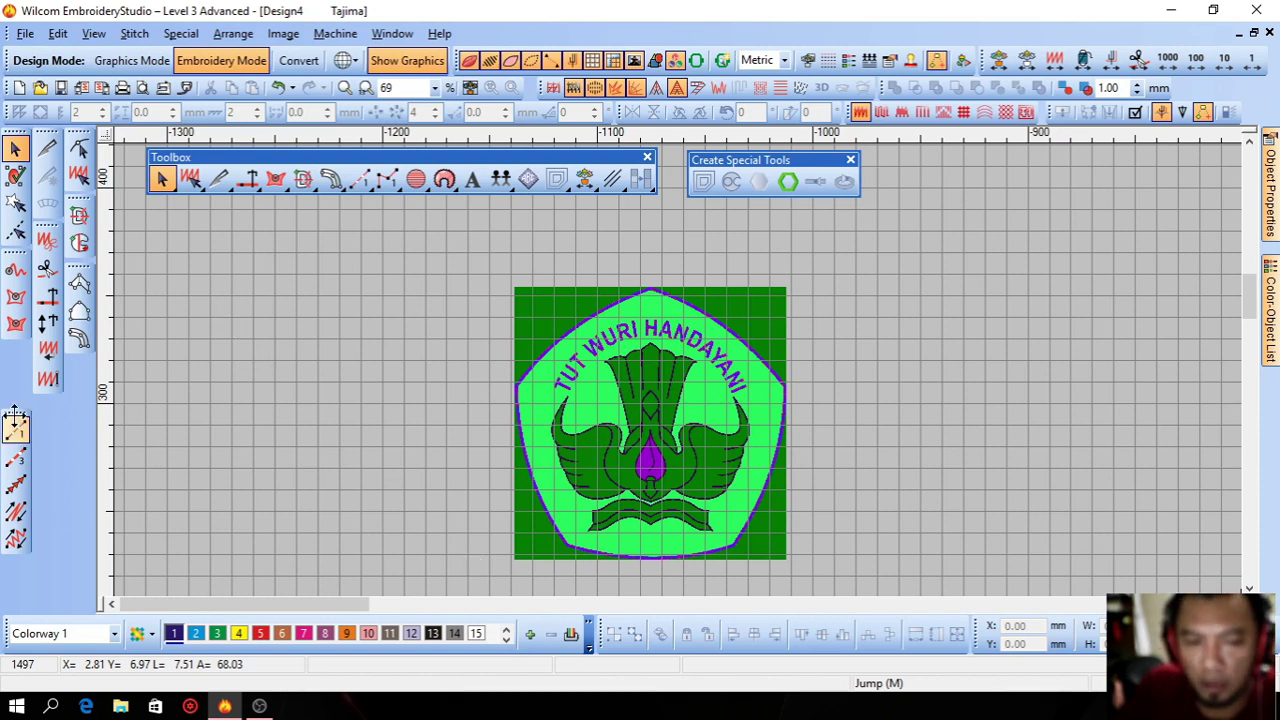
Dock the Outline Tools toolbar beneath the column shape tools, and return the Free Shape toolbar to its place above them
left_click_drag(15, 410, 82, 355)
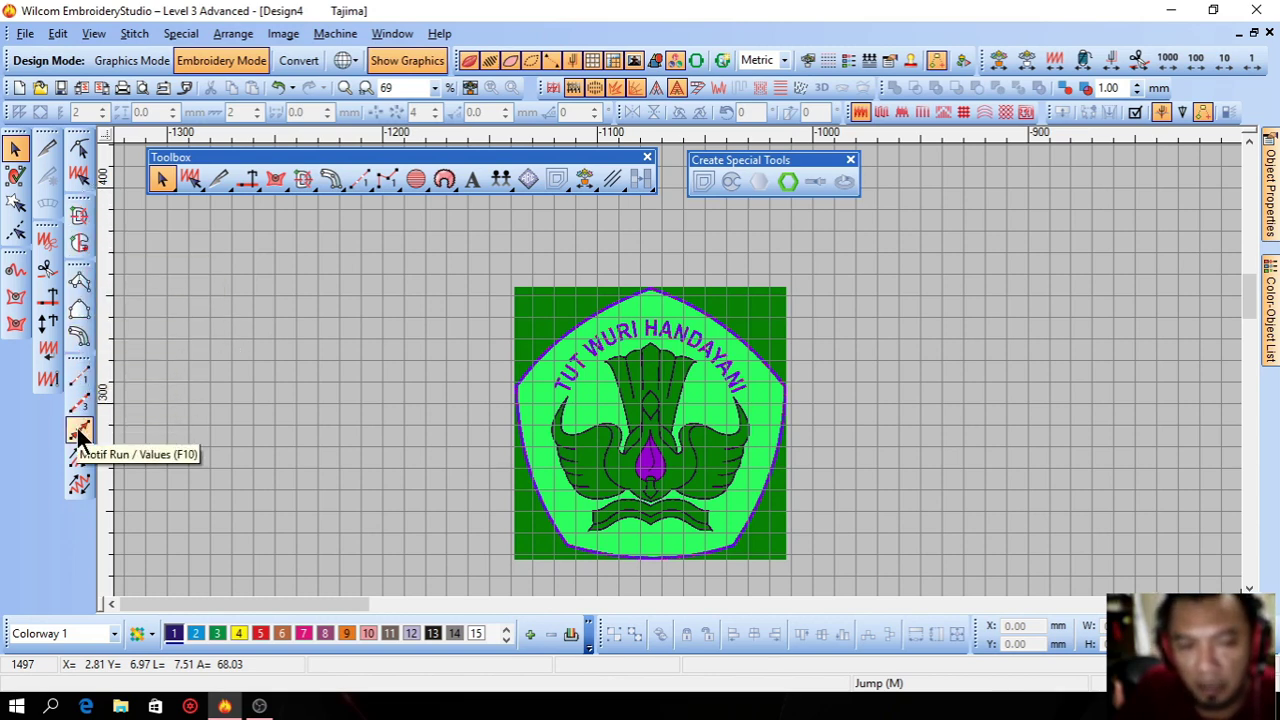
left_click_drag(80, 200, 288, 262)
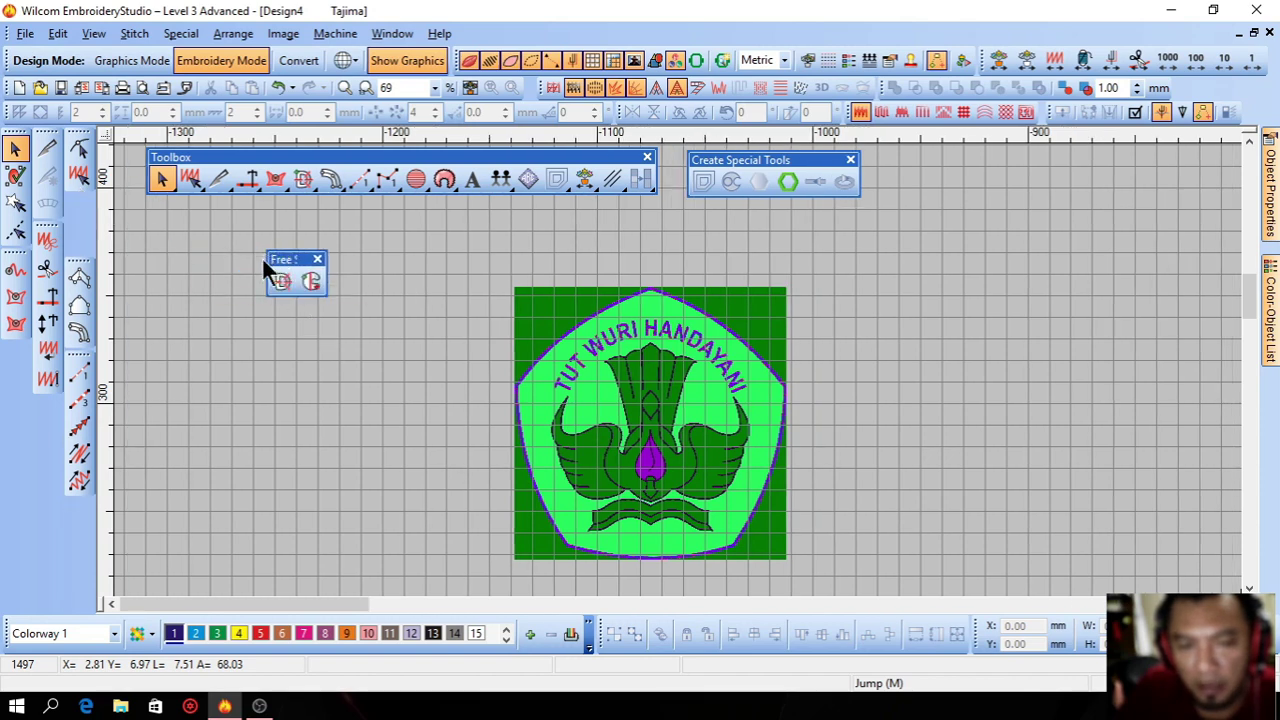
left_click_drag(282, 262, 82, 196)
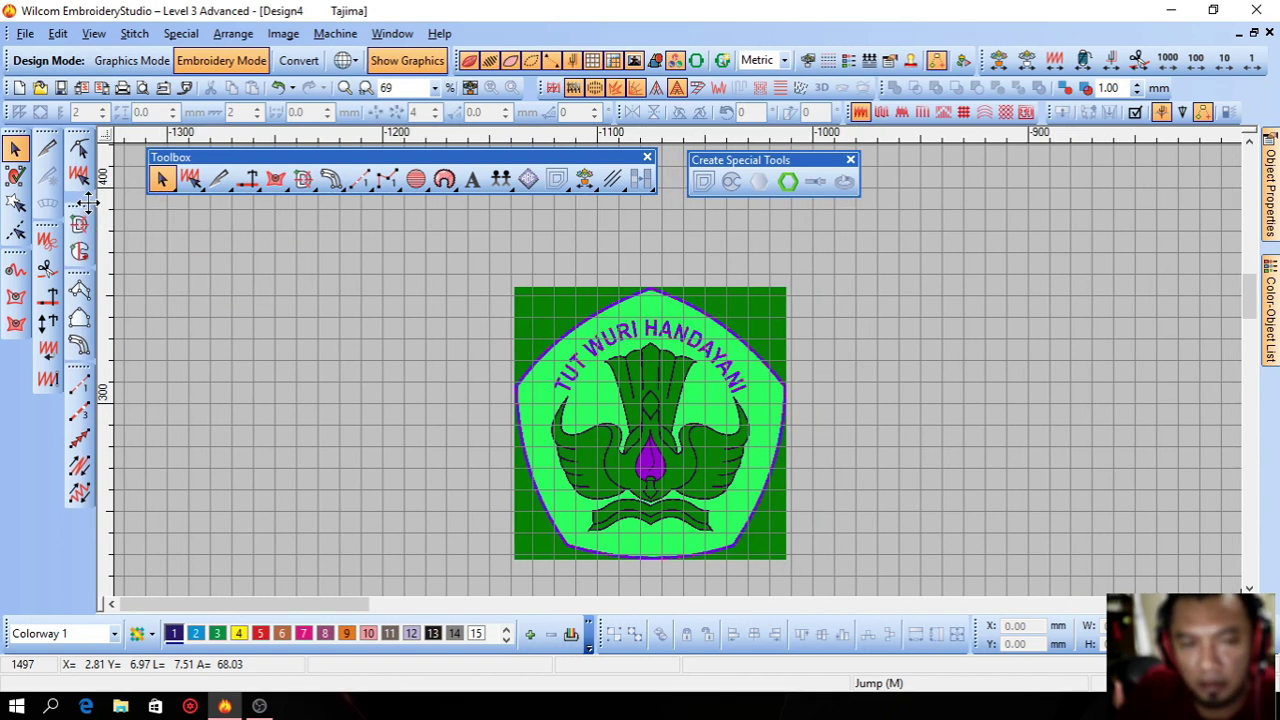
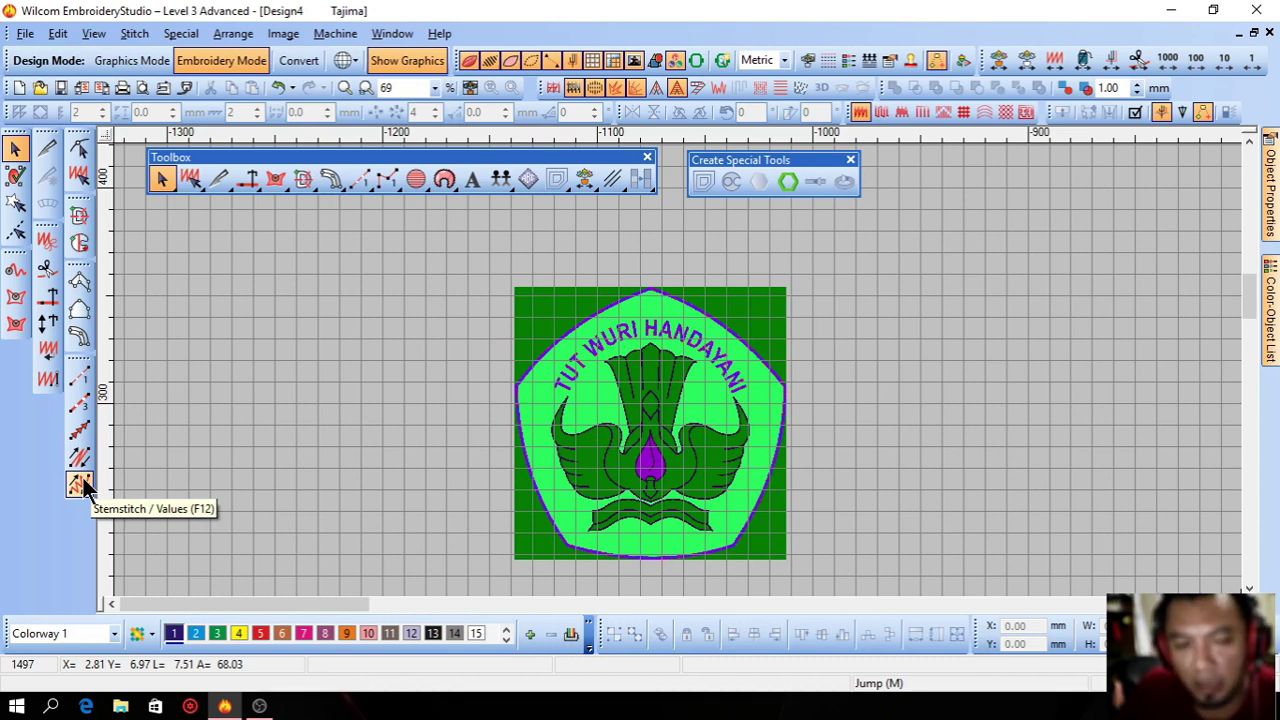
Digitize a five-point curved Run line in the empty area beside the logo and generate its stitches
left_click(79, 375)
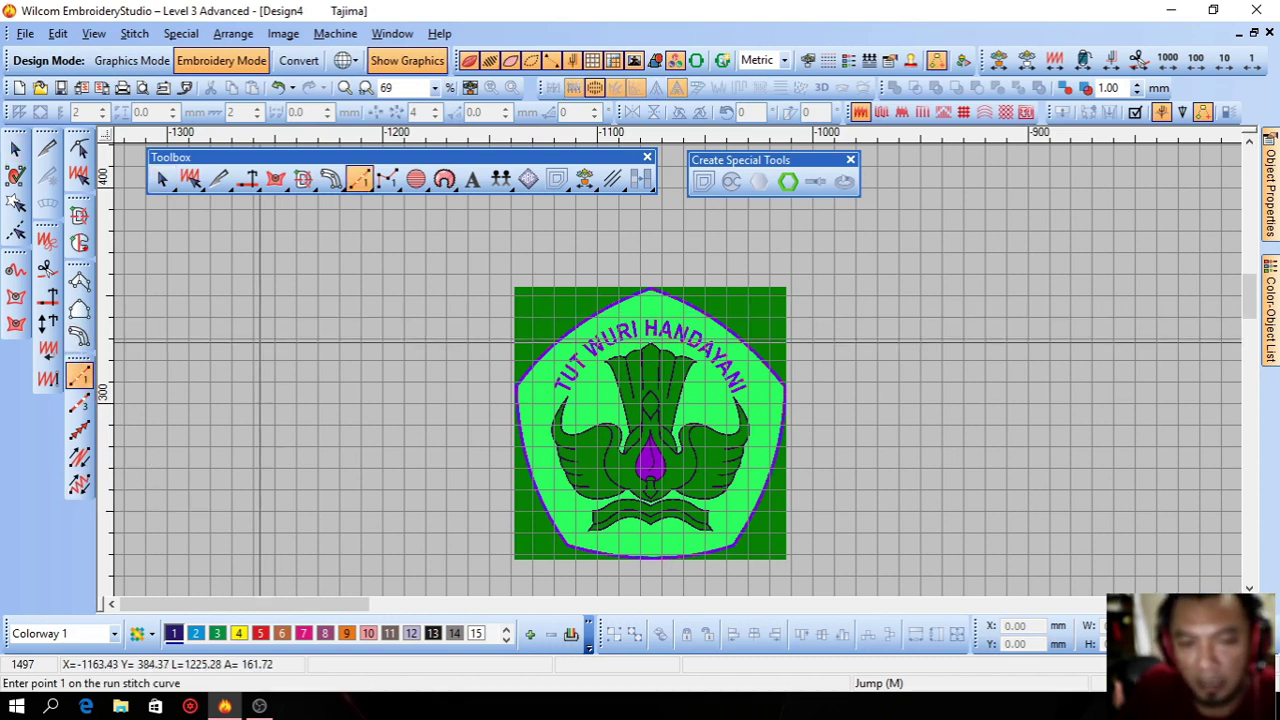
left_click(232, 419)
left_click(284, 352)
left_click(350, 298)
left_click(414, 276)
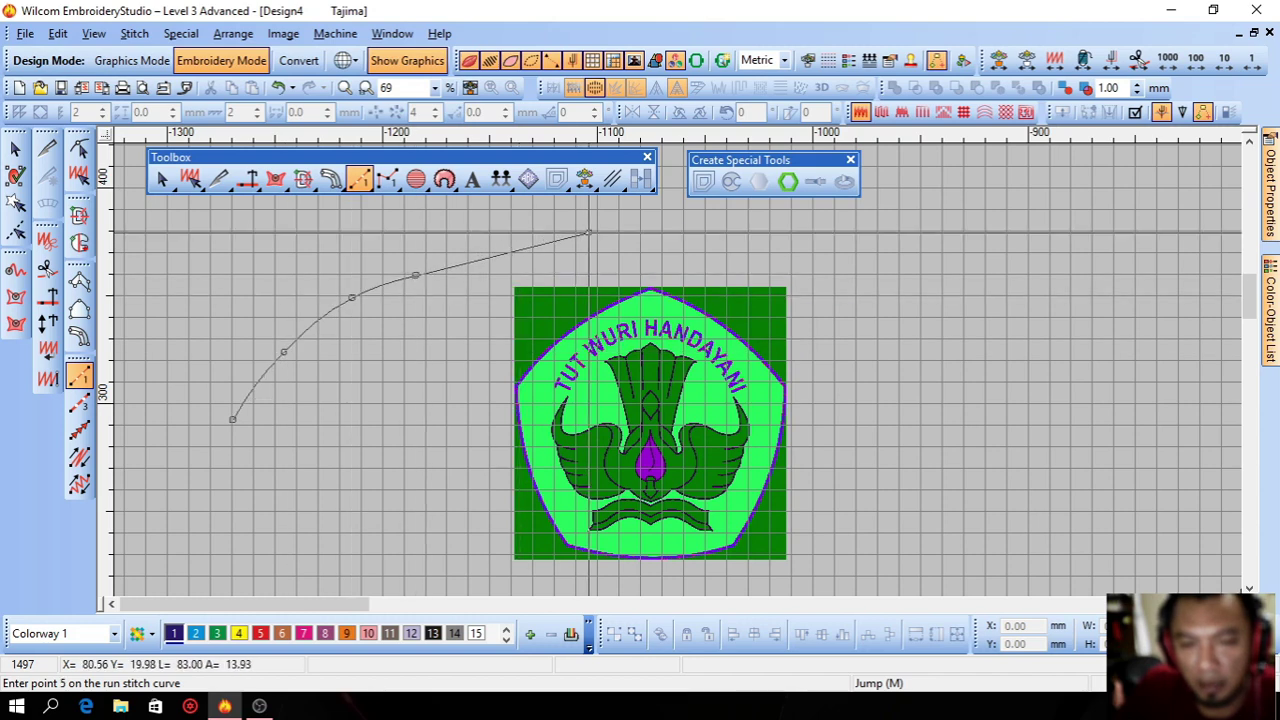
left_click(592, 252)
key("Return")
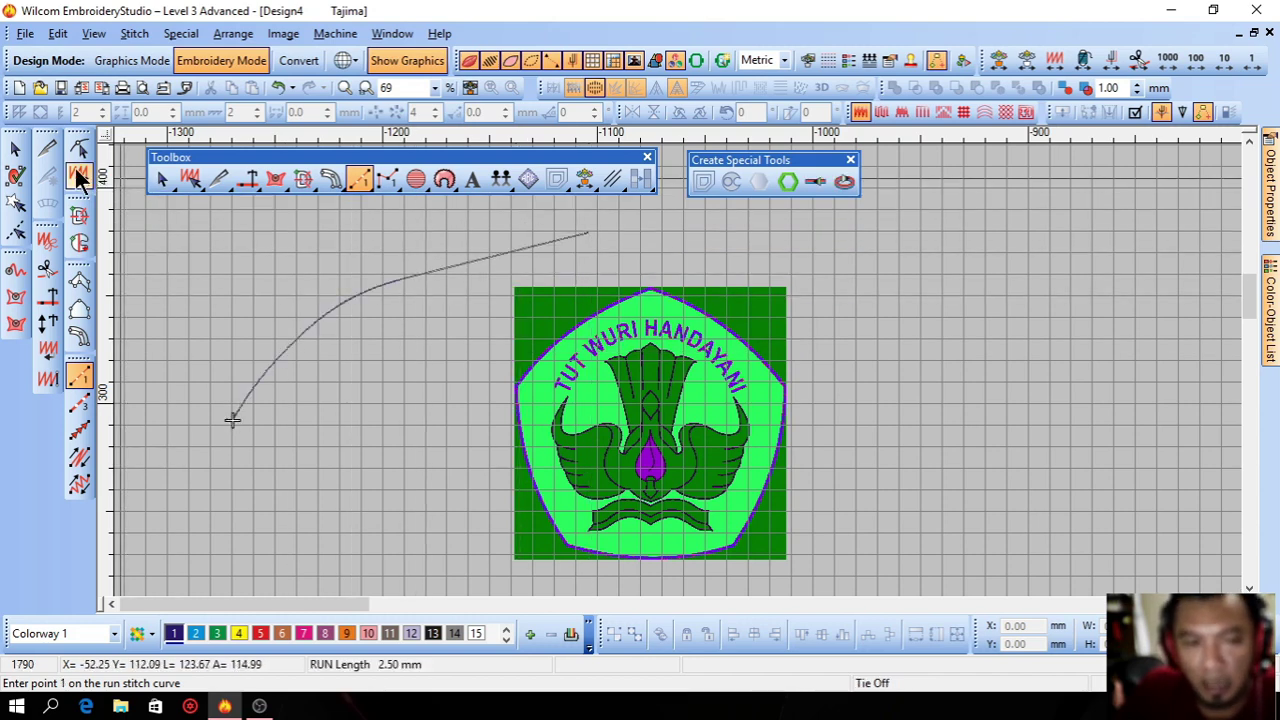
key("Escape")
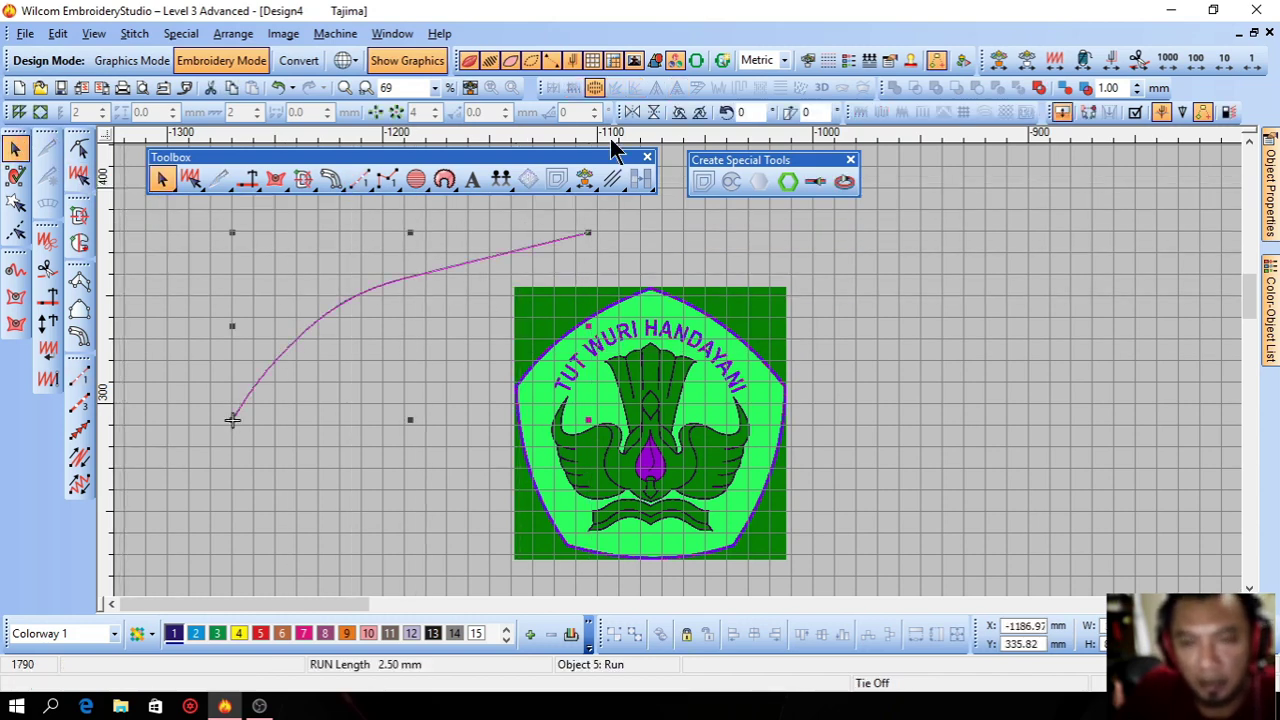
Examine the Run line's stitches up close, both in TrueView and as plain stitches, then delete the line
left_click(350, 87)
left_click_drag(298, 250, 521, 350)
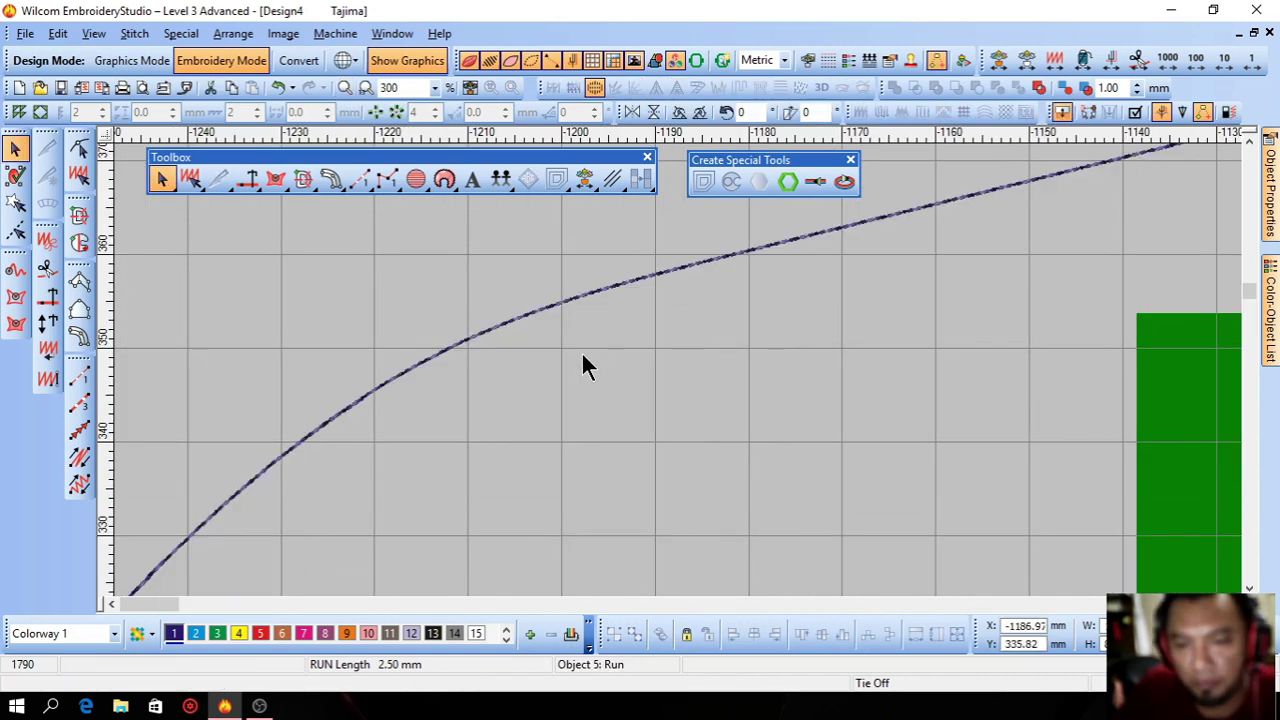
scroll(581, 351, "up", 1)
left_click(349, 87)
left_click_drag(571, 300, 743, 477)
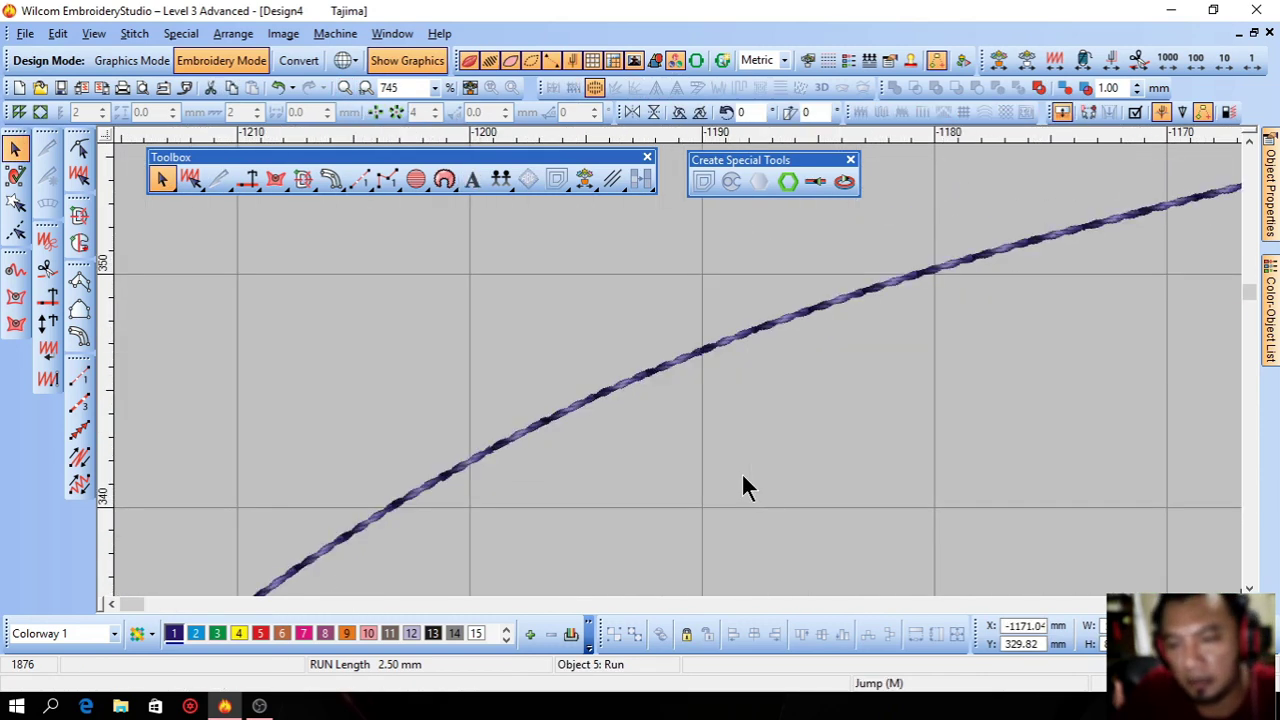
left_click(469, 61)
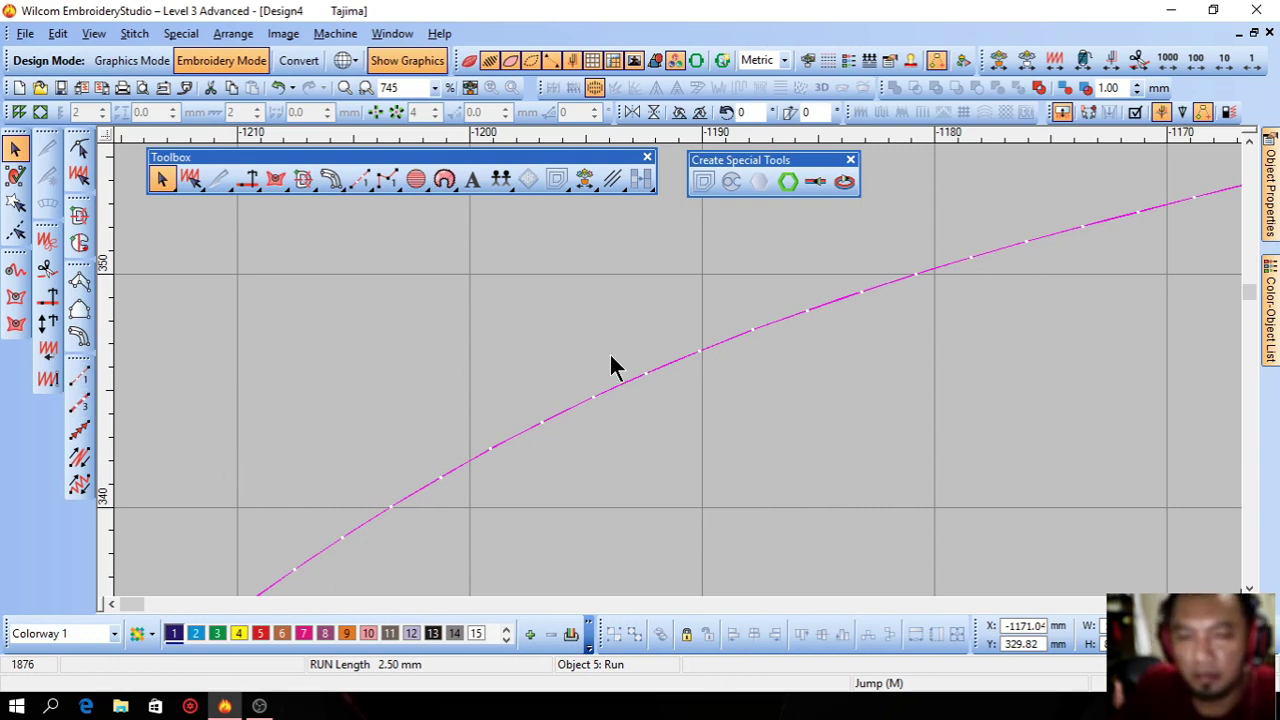
key("Delete")
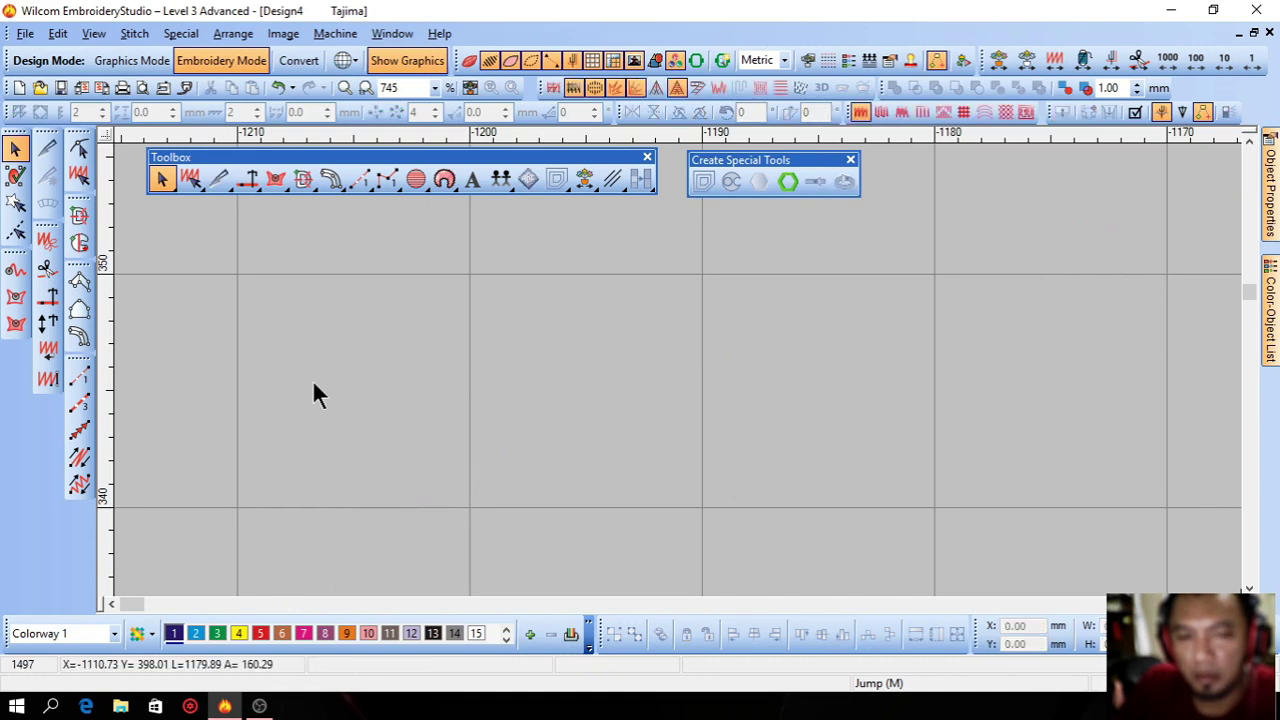
Digitize a curved Triple Run line about 33 mm wide with a single gentle arch and generate its stitches
left_click(74, 404)
left_click(469, 506)
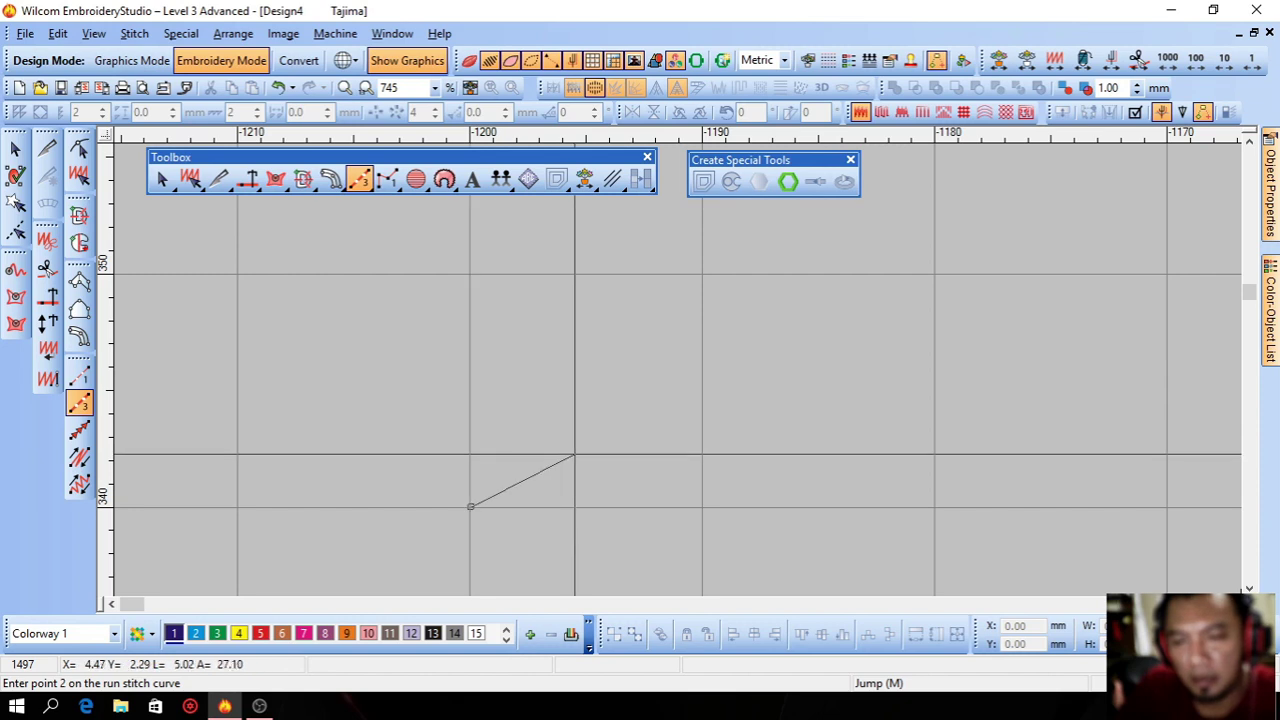
left_click(574, 452)
left_click(798, 364)
left_click(753, 364)
left_click(985, 404)
key("Return")
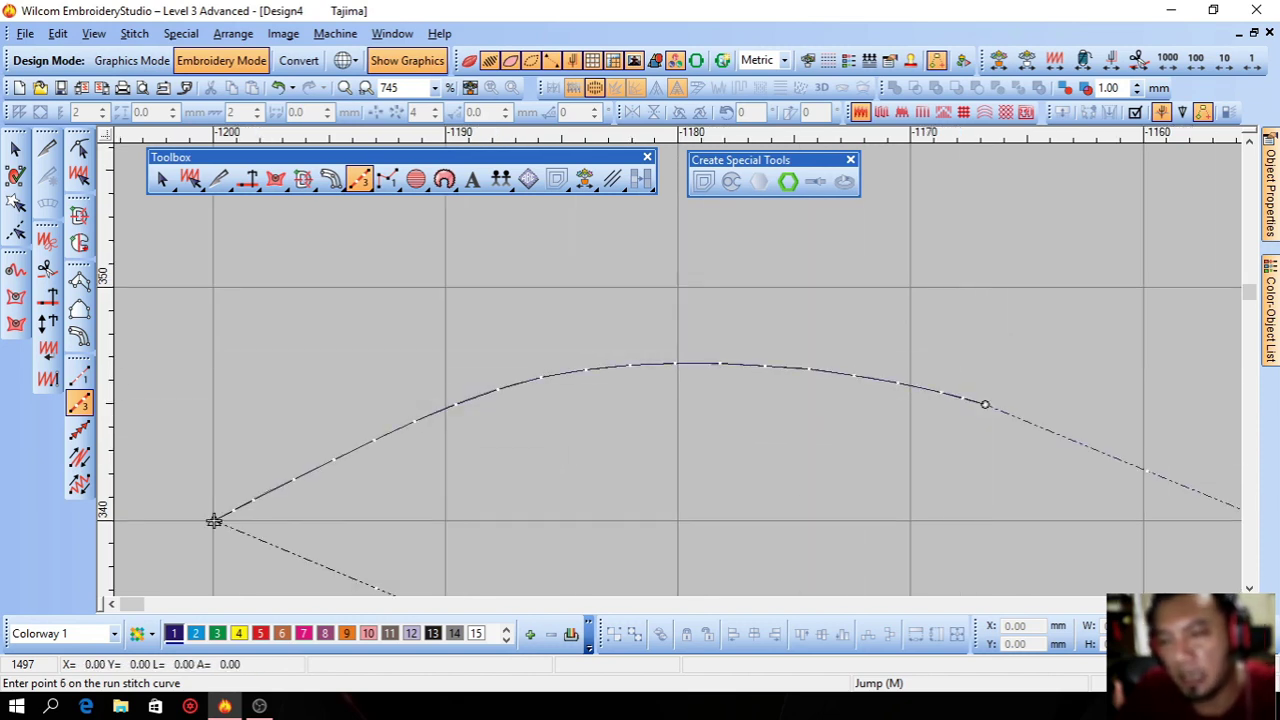
left_click(79, 336)
key("Escape")
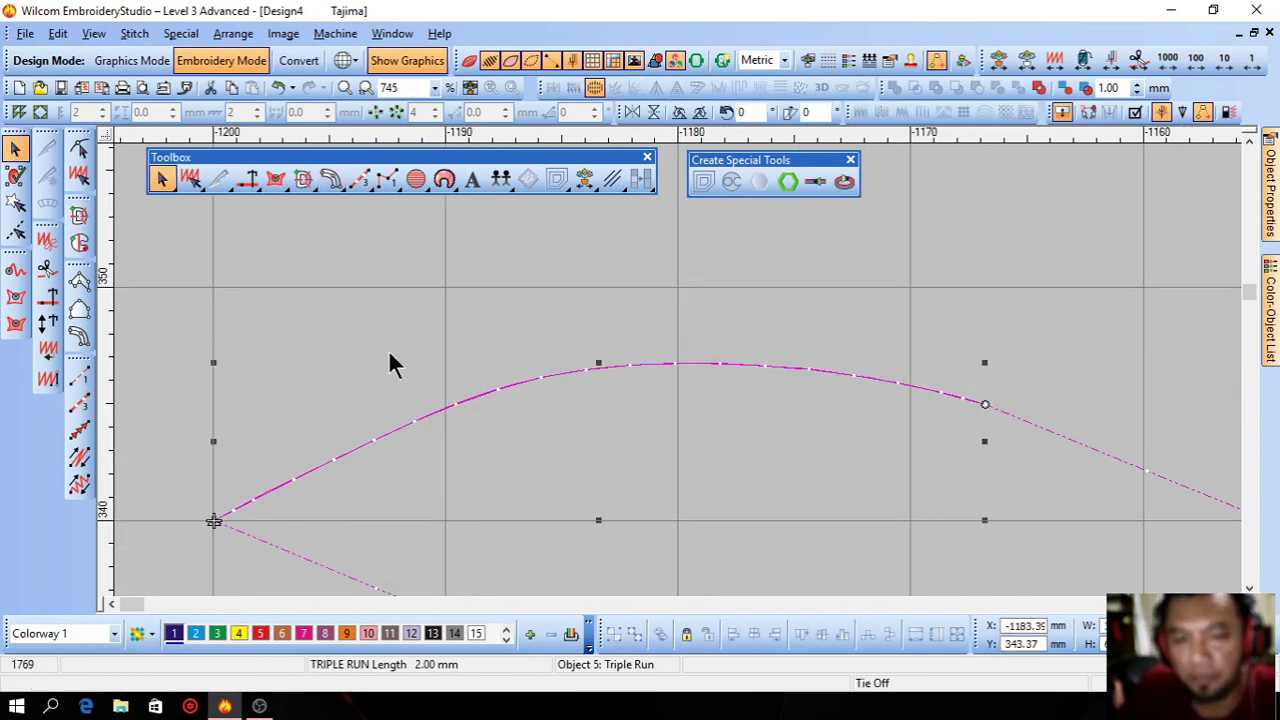
Examine the Triple Run line in TrueView and as plain stitches, and travel through its stitches from the start of the design
scroll(597, 354, "down", 2)
key("Escape")
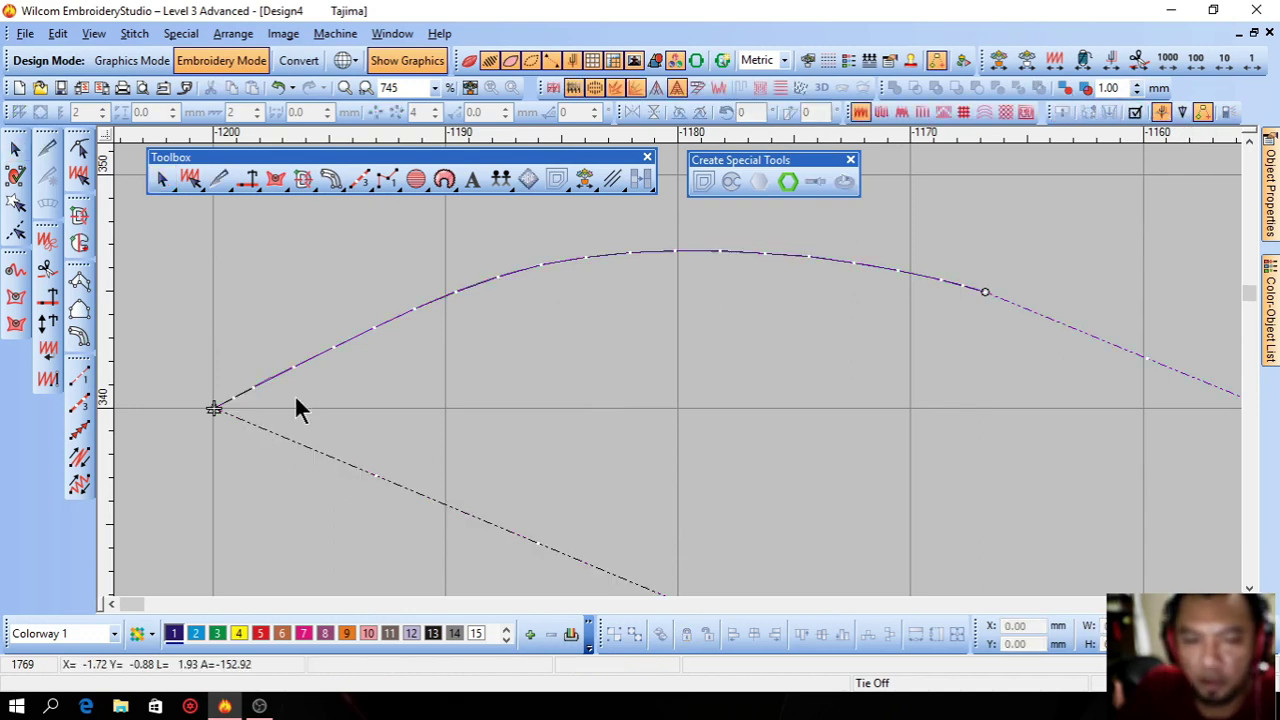
left_click(468, 64)
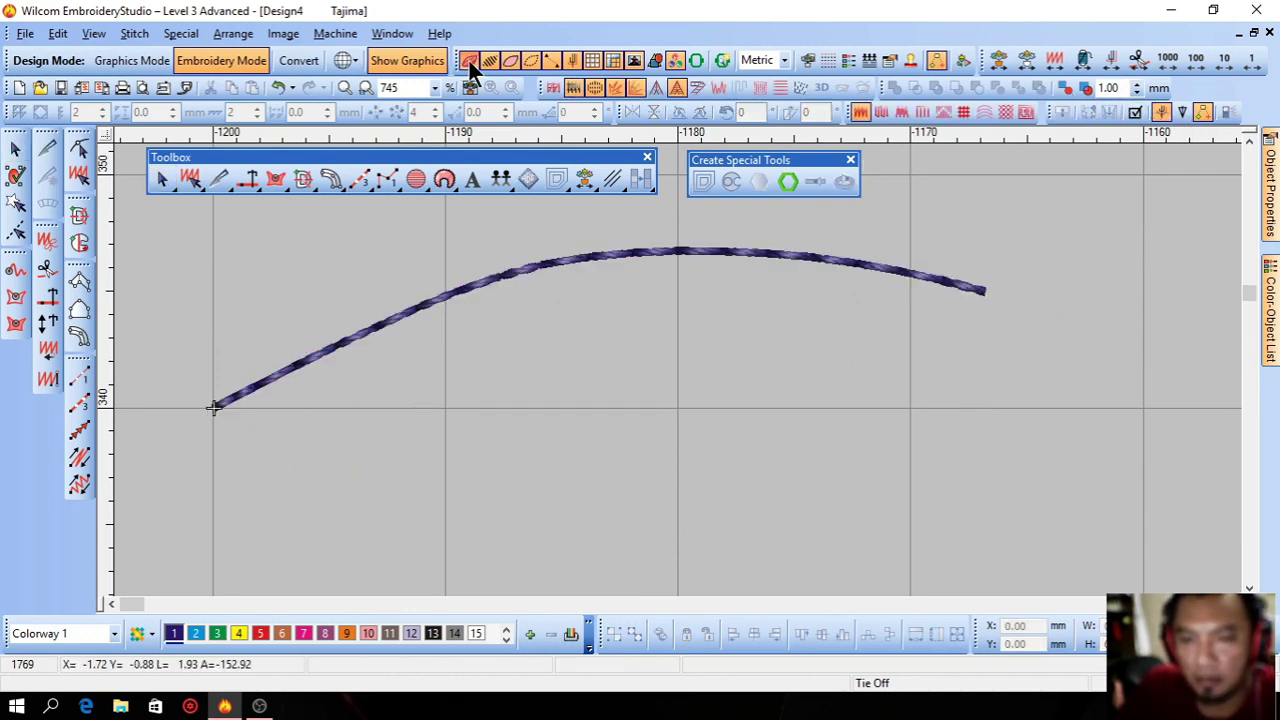
left_click(998, 60)
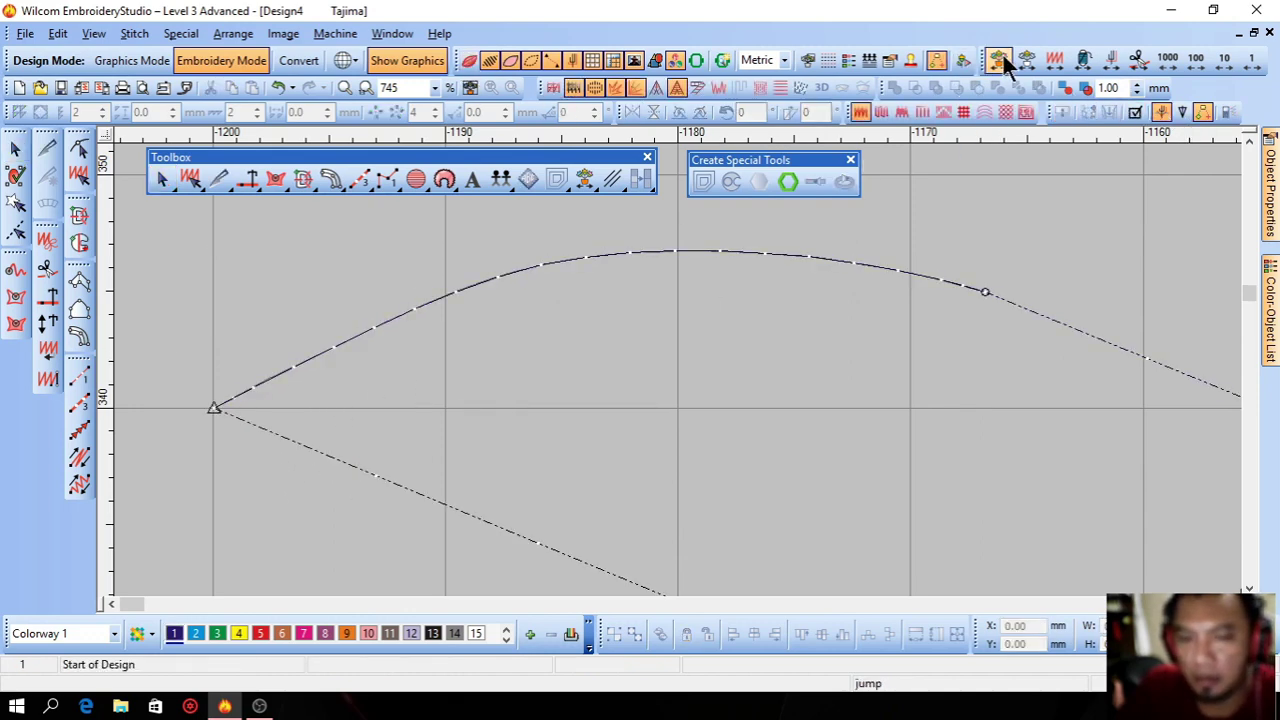
left_click(1255, 62)
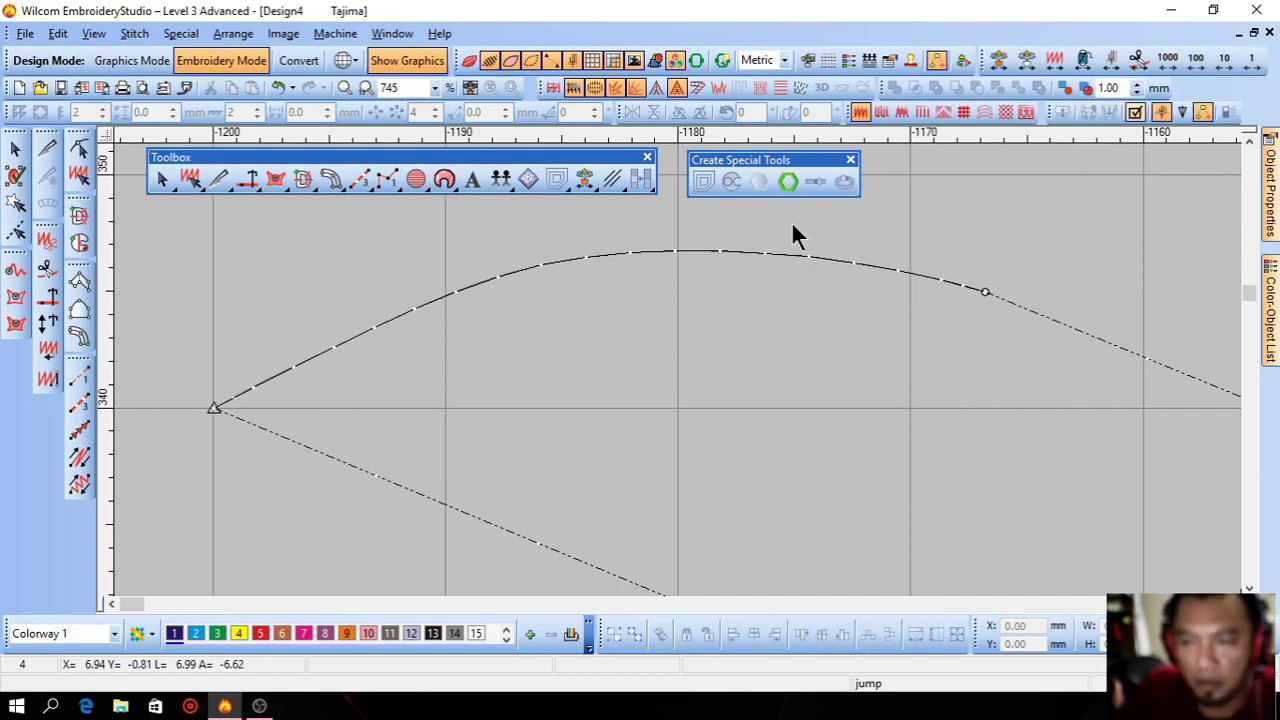
key("Escape")
left_click(232, 402)
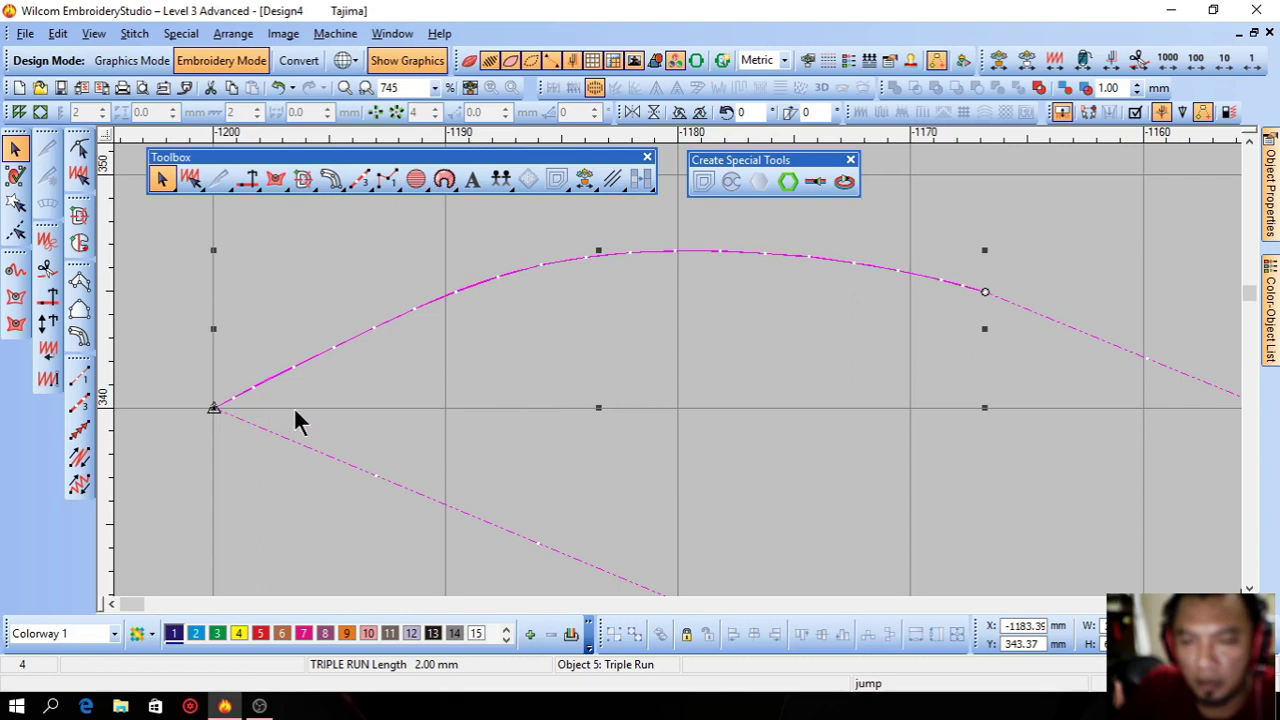
Delete the logo bitmap and the other leftover objects, keeping only the Triple Run line
scroll(297, 417, "down", 5)
key("Escape")
left_click(925, 368)
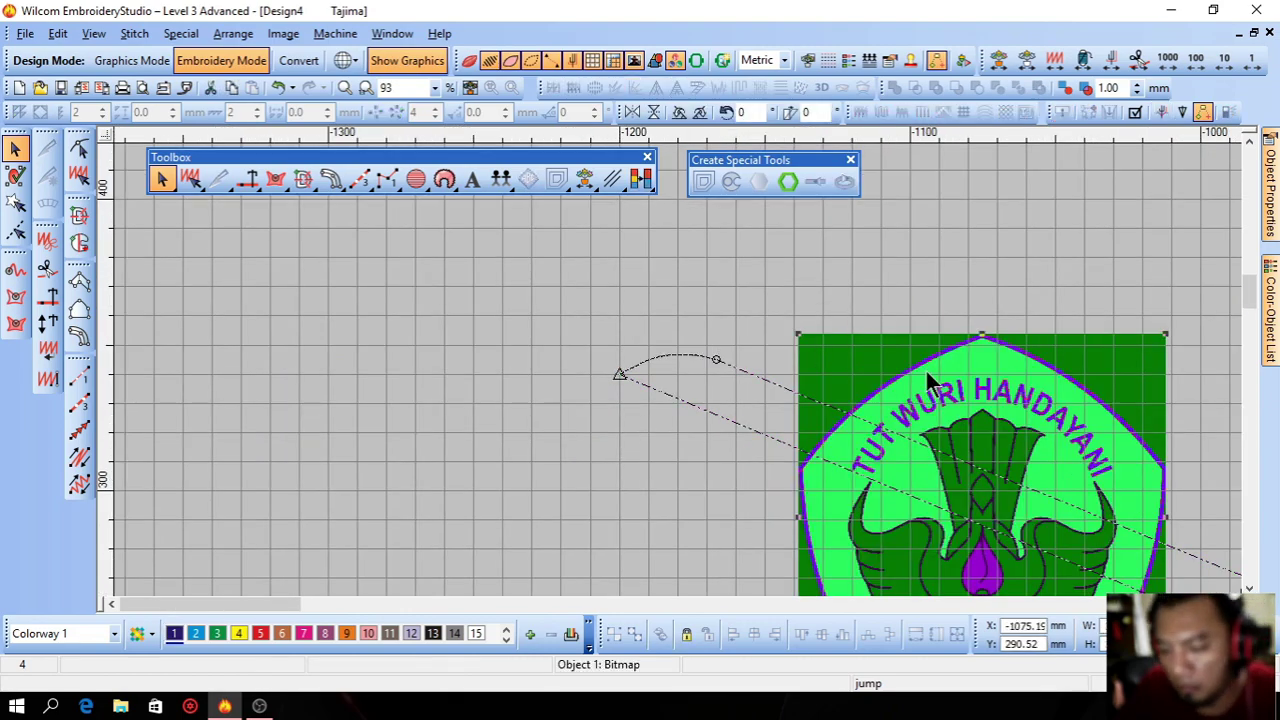
key("Delete")
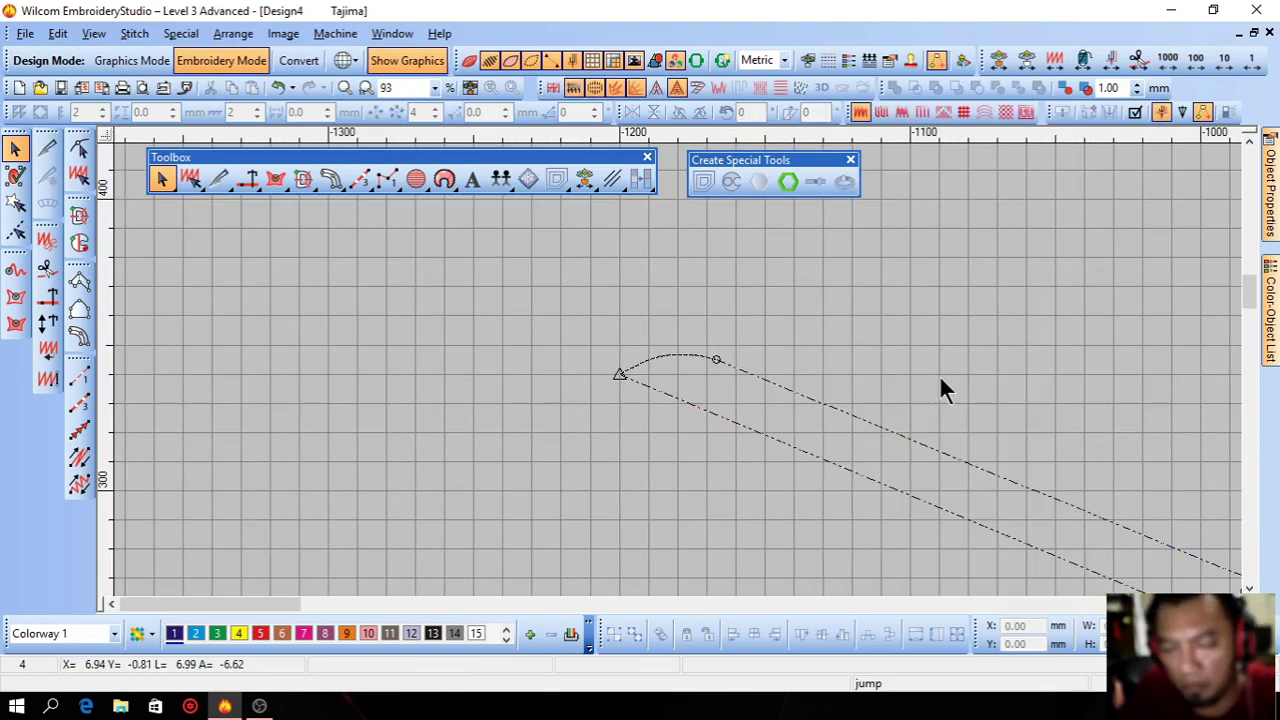
scroll(940, 380, "down", 5)
left_click_drag(1147, 394, 750, 472)
key("Delete")
Examine the remaining Triple Run line enlarged across the design window, and display it in TrueView
scroll(645, 313, "up", 2)
key("b")
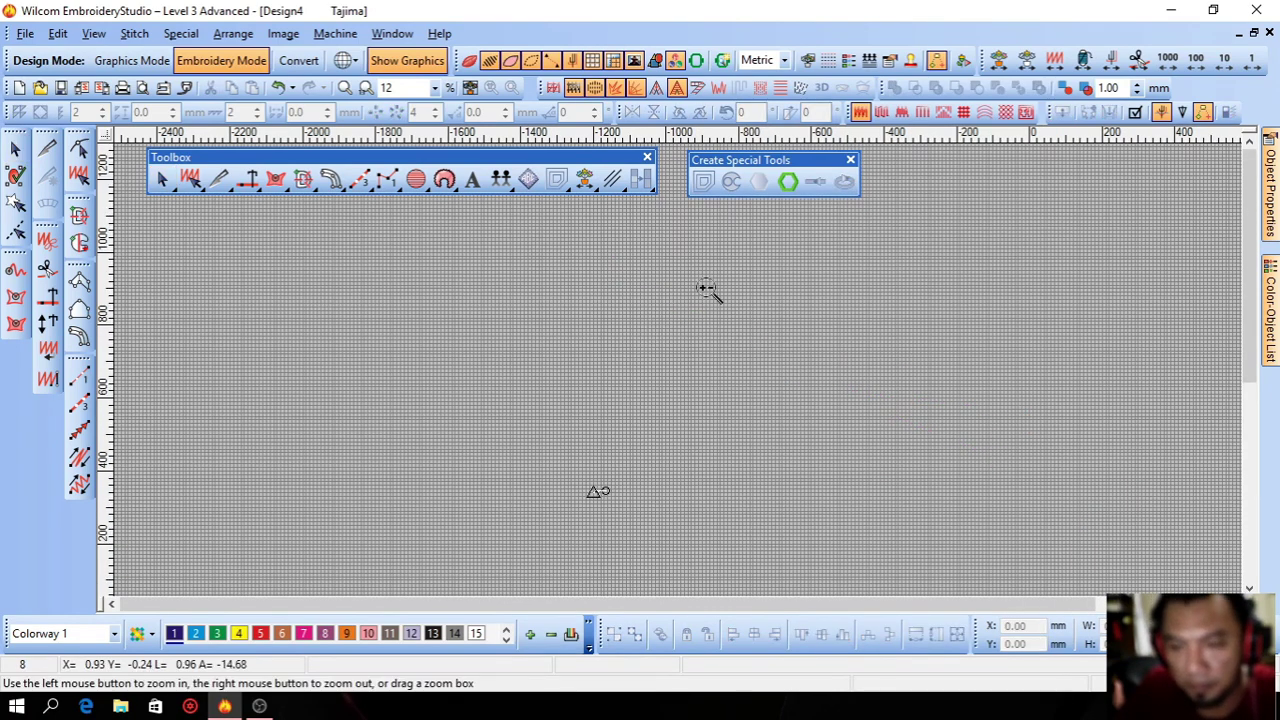
left_click_drag(709, 284, 429, 533)
scroll(690, 355, "down", 2)
key("b")
left_click_drag(757, 250, 676, 343)
key("b")
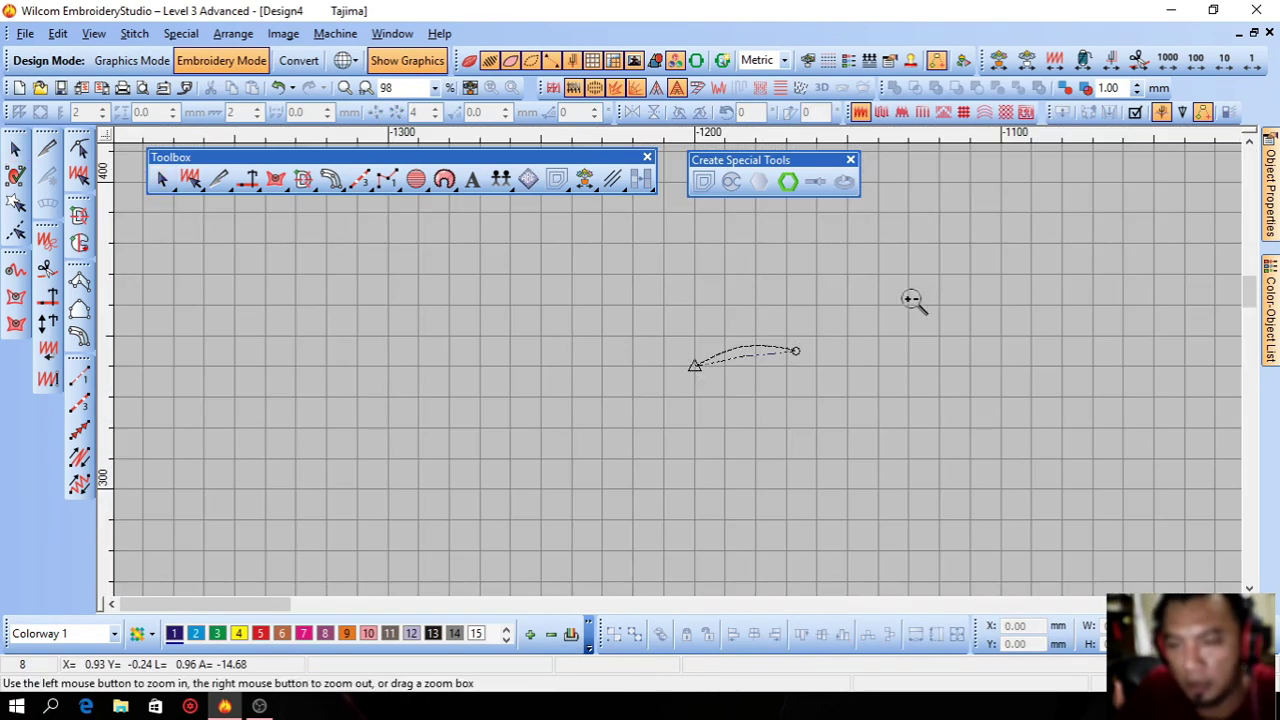
left_click_drag(914, 300, 665, 390)
key("b")
left_click_drag(822, 318, 247, 545)
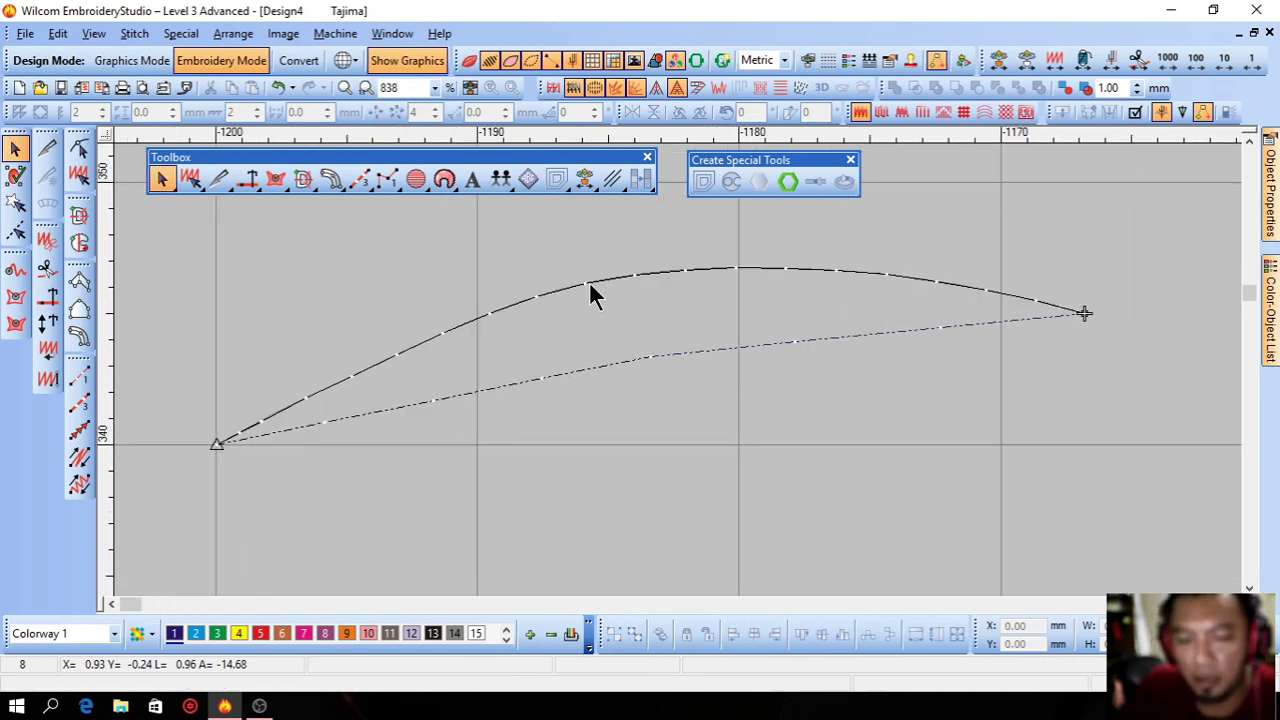
key("Return")
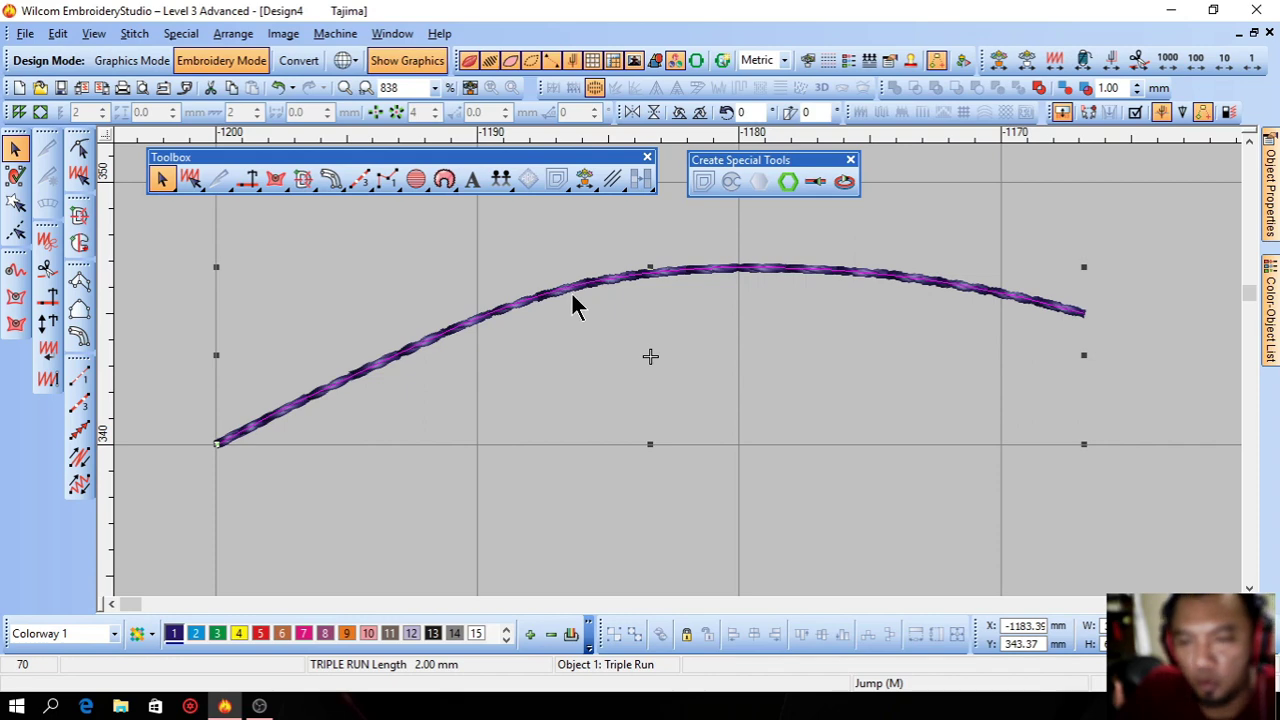
Move the Triple Run line slightly down and to the right, and examine its thread rendering up close
left_click_drag(835, 277, 834, 307)
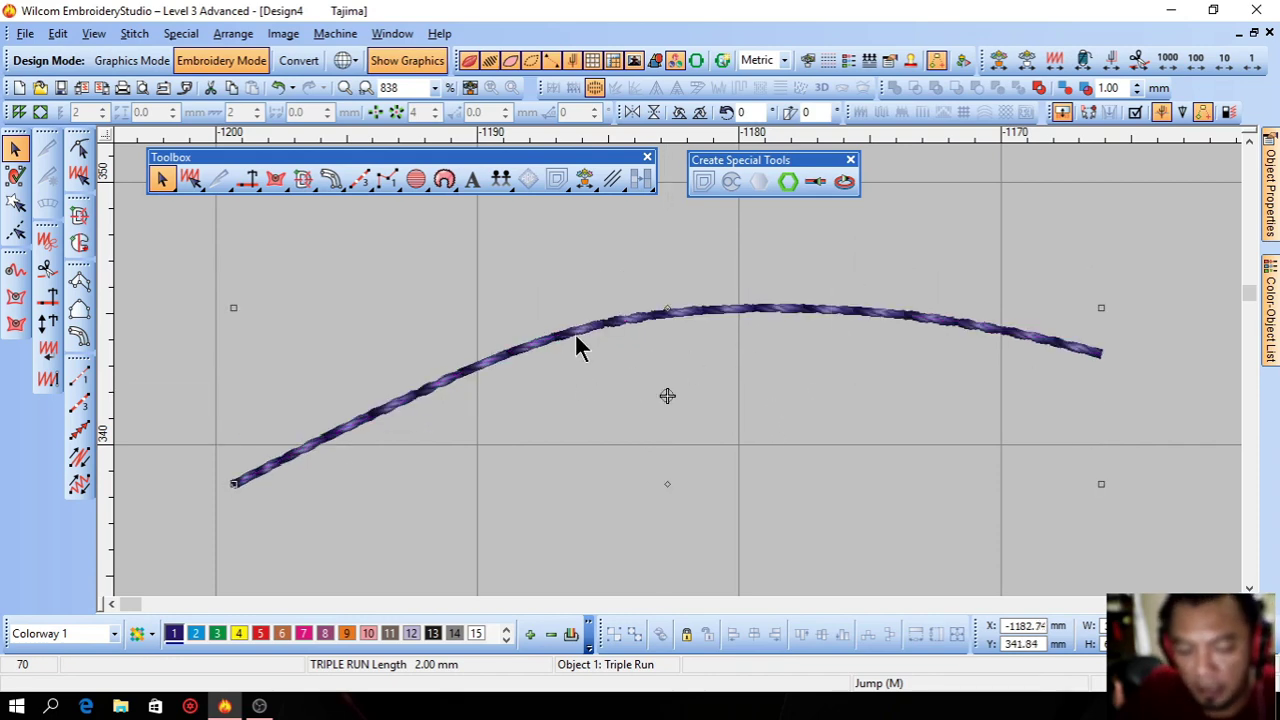
key("b")
left_click_drag(666, 300, 540, 396)
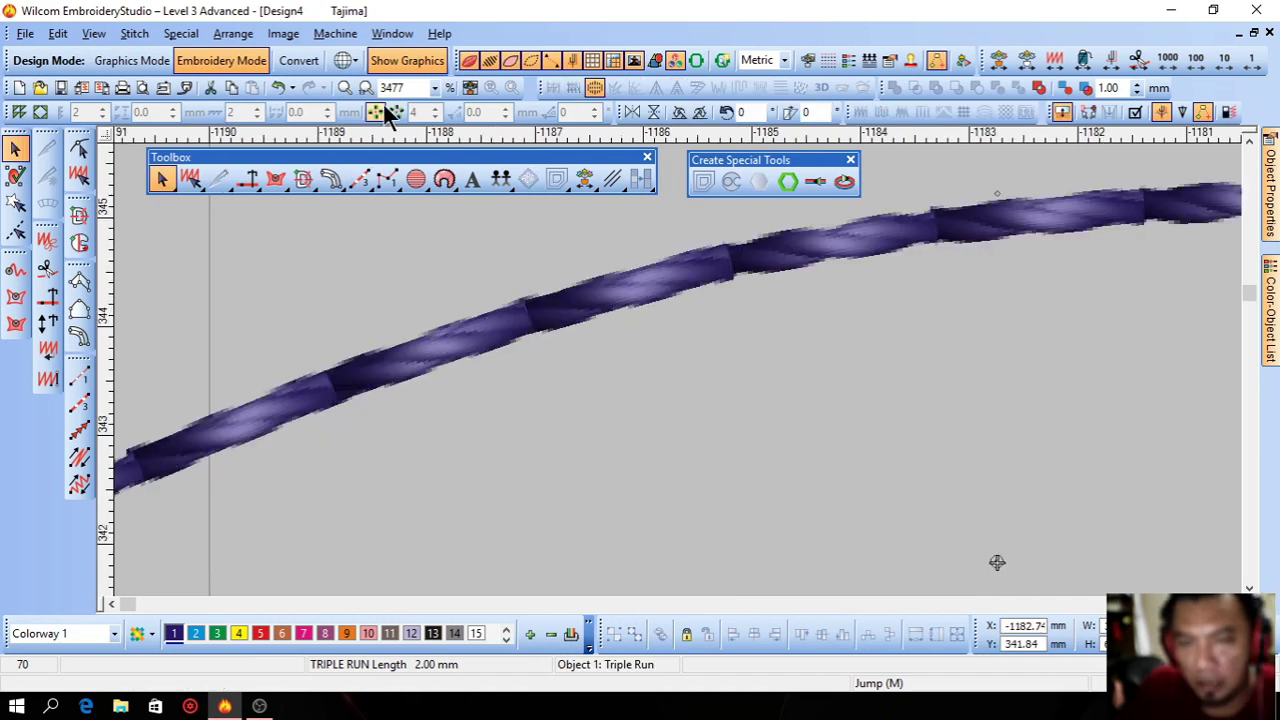
Turn off TrueView and convert the selected Triple Run line to a single Run line
key("t")
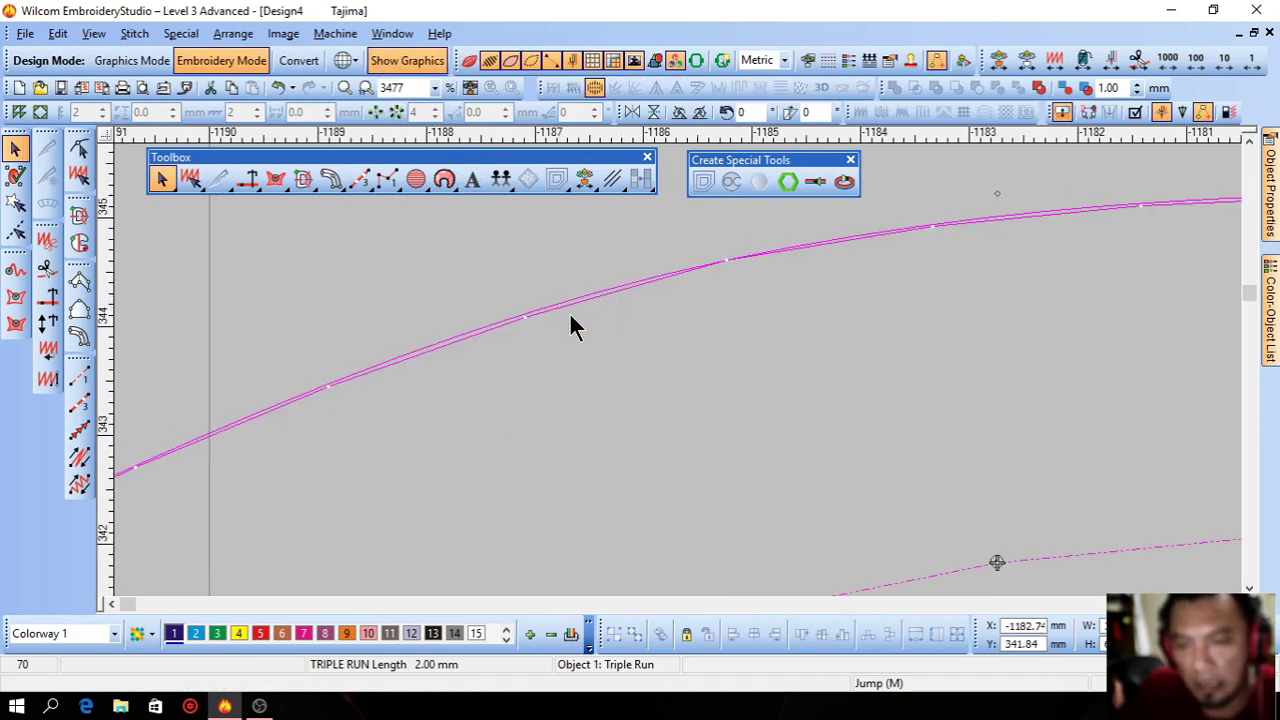
left_click(80, 375)
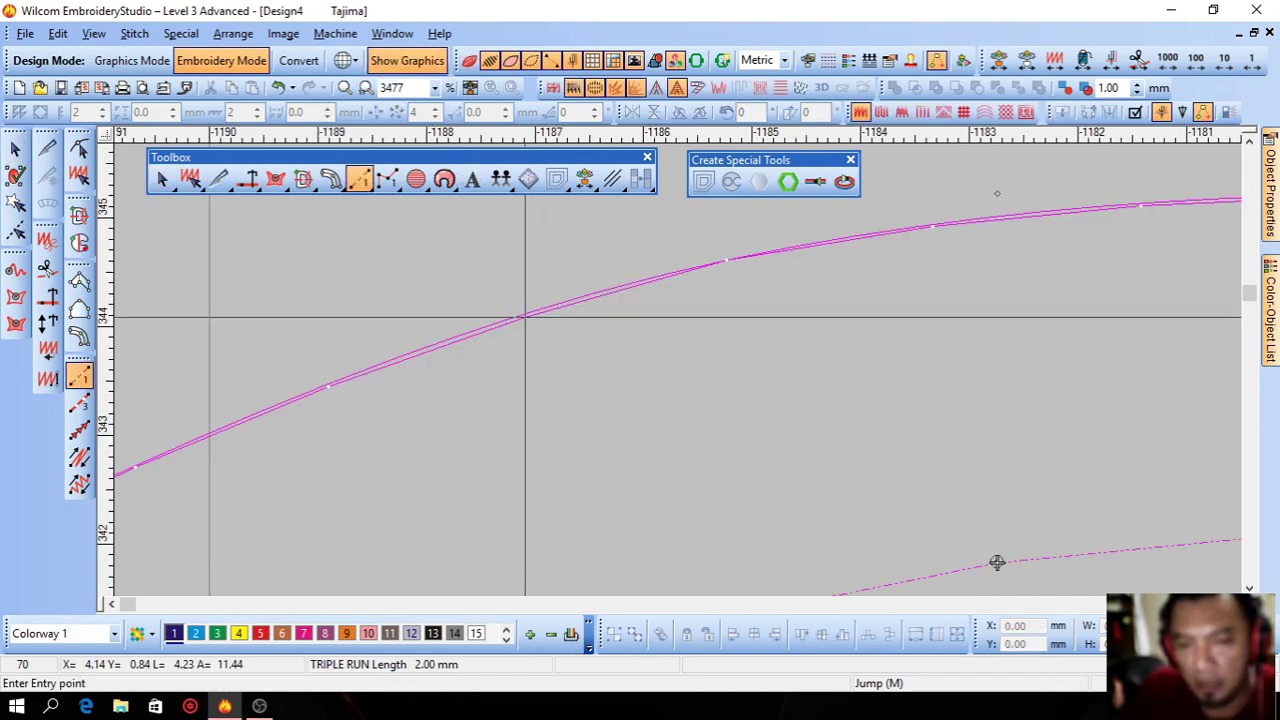
key("Escape")
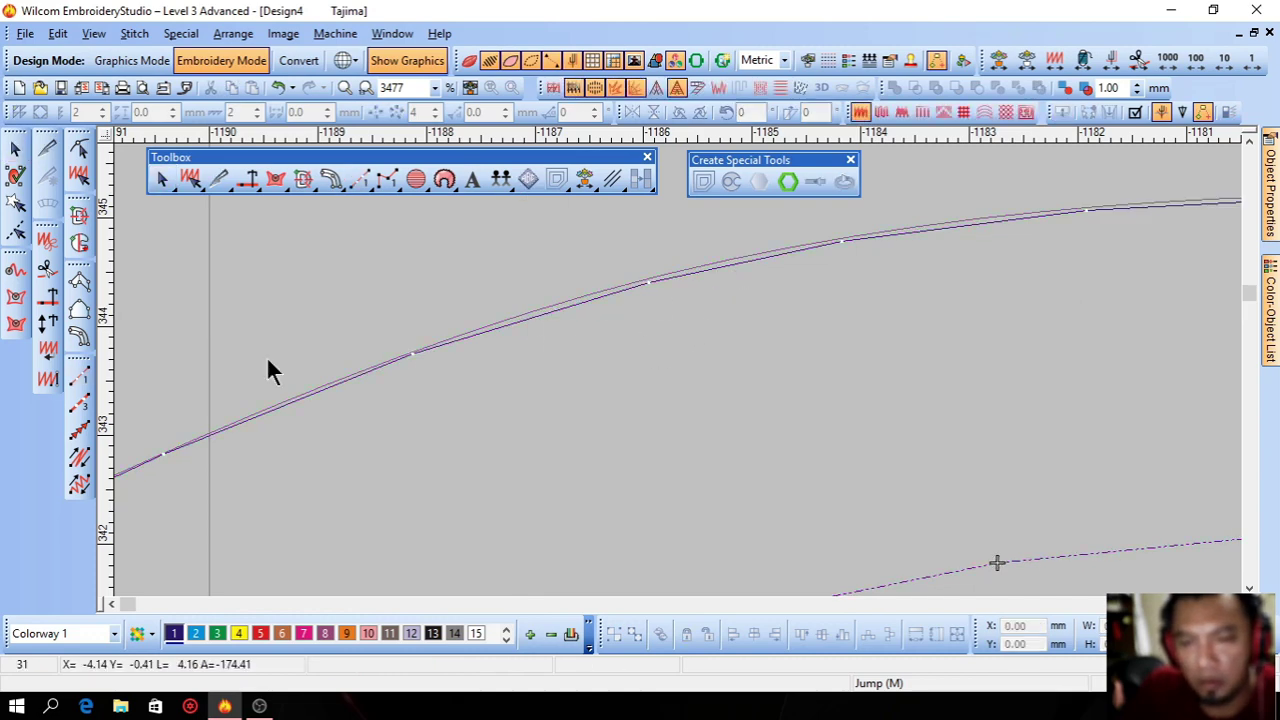
Trace a Run line back and forth over the curve's stitch points to mimic triple run stitching, then discard it
left_click(80, 375)
left_click(412, 353)
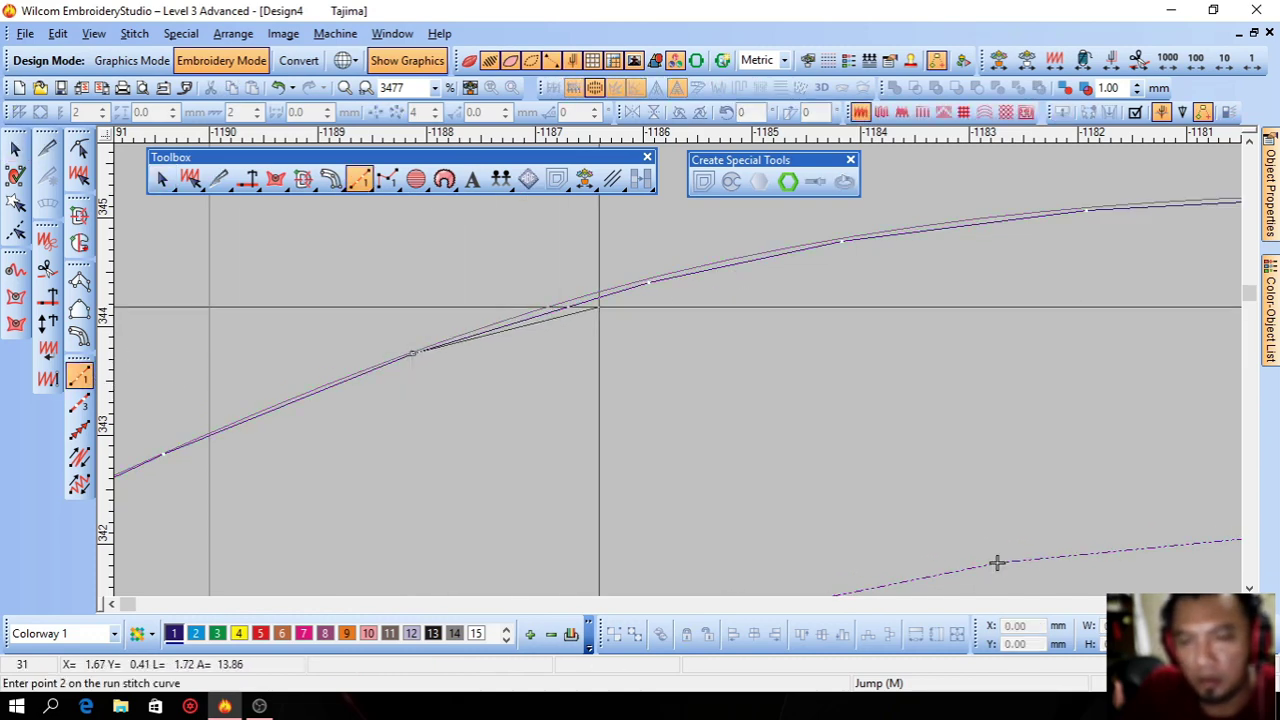
left_click(638, 284)
left_click(403, 352)
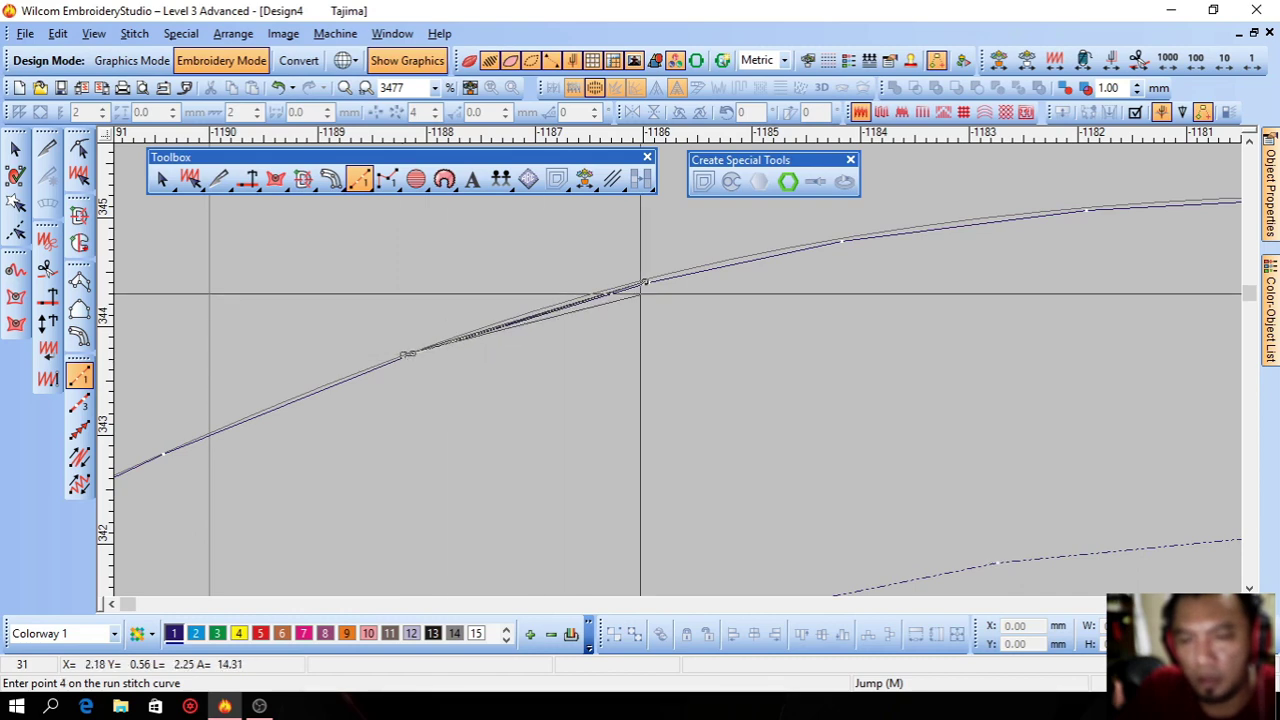
left_click(786, 243)
left_click(845, 240)
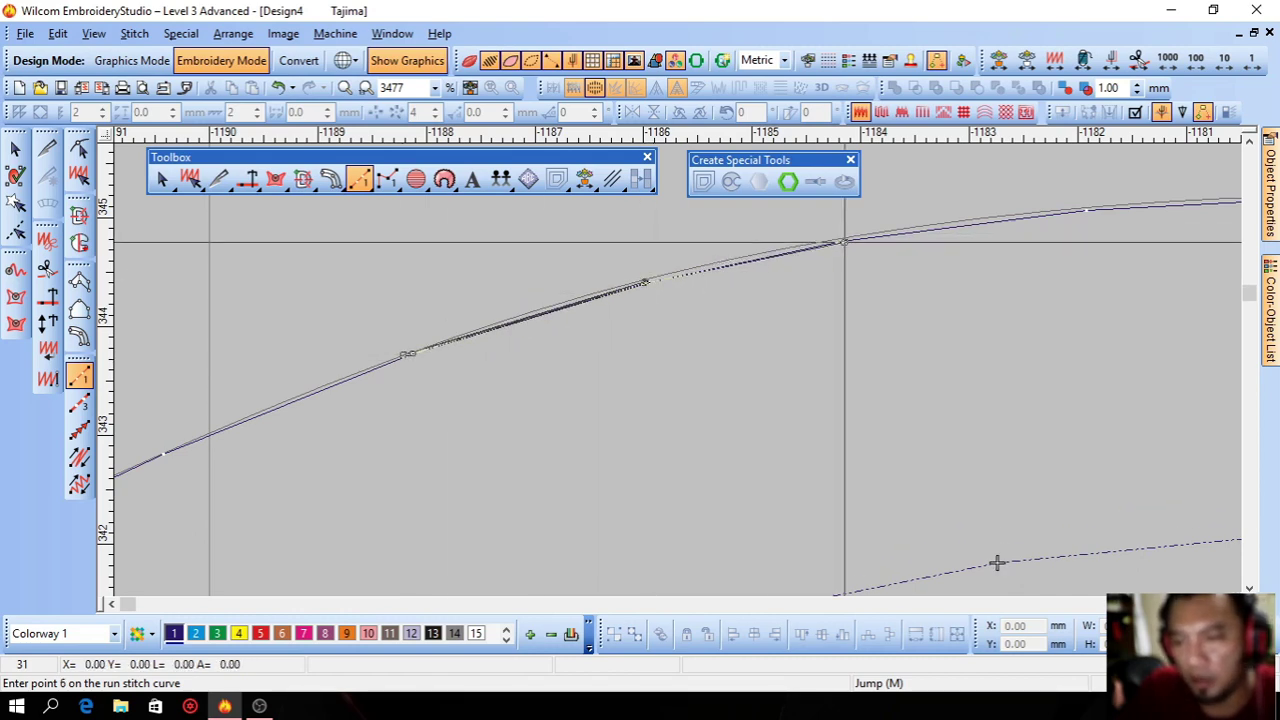
left_click(648, 280)
left_click(821, 244)
key("Return")
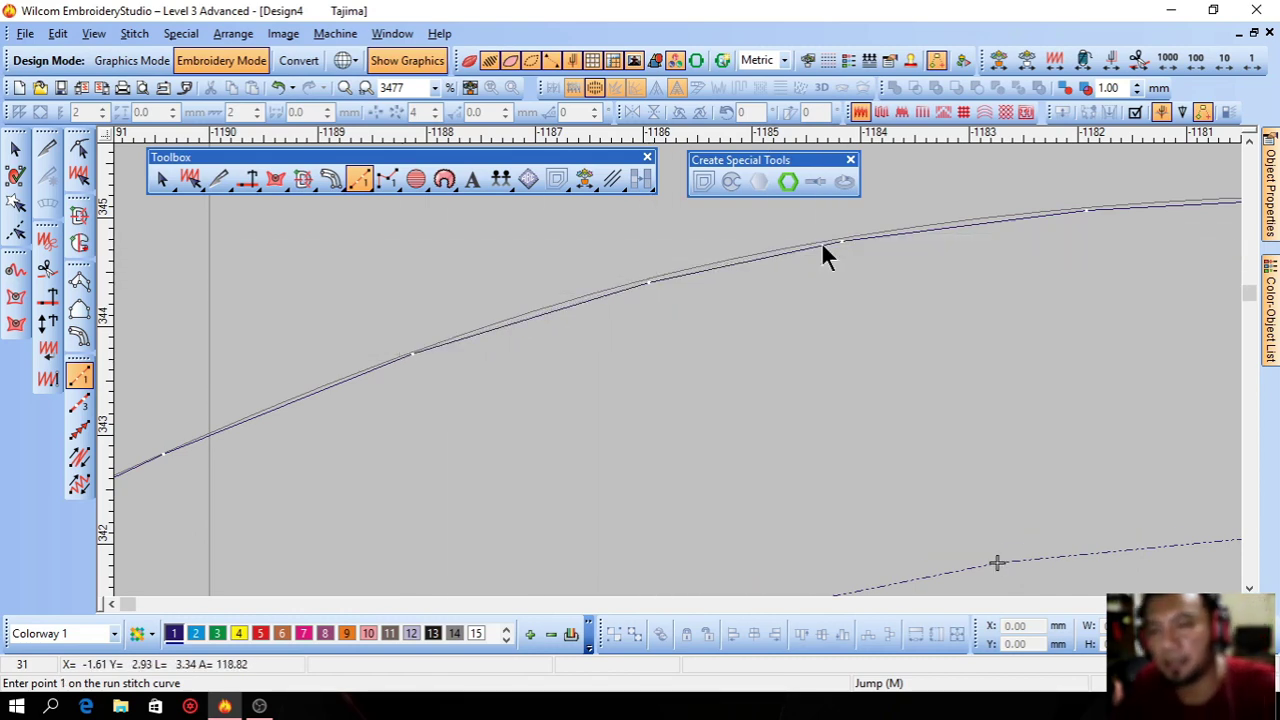
Try converting the run stitch curve to a Motif Run, undo the conversion and select the curve again
key("Escape")
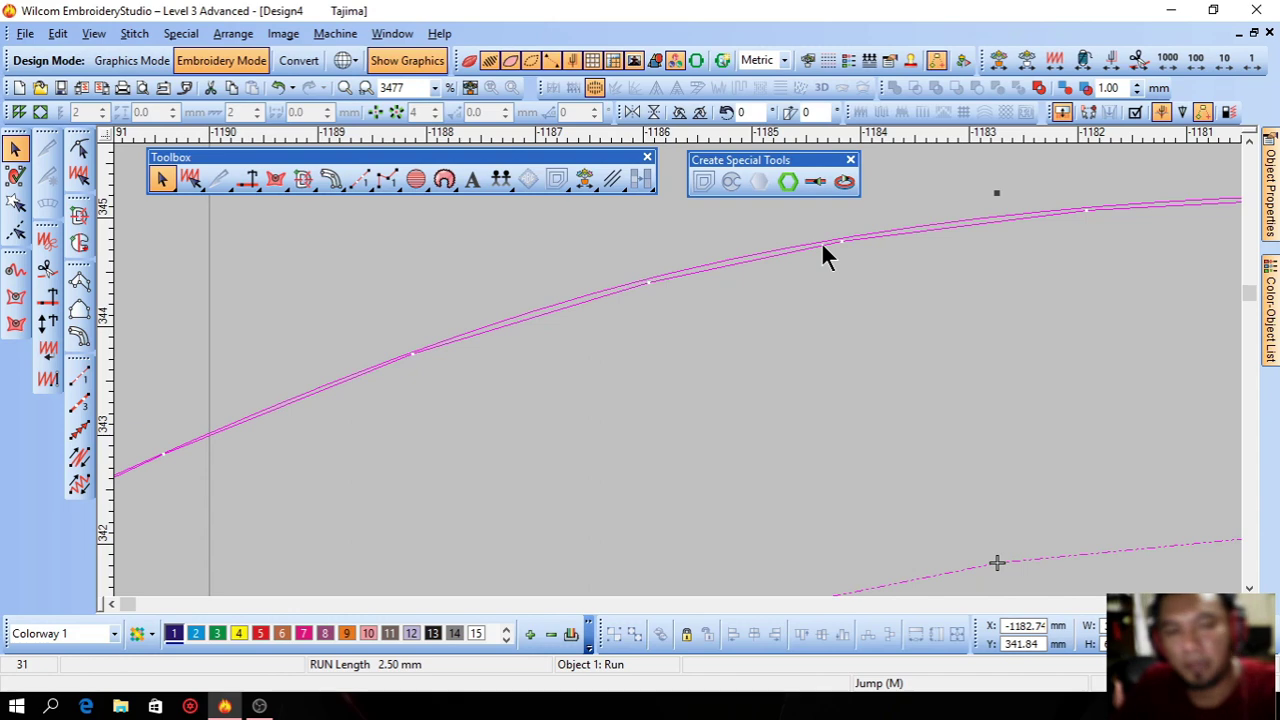
left_click(79, 430)
key("shift+z")
key("shift+z")
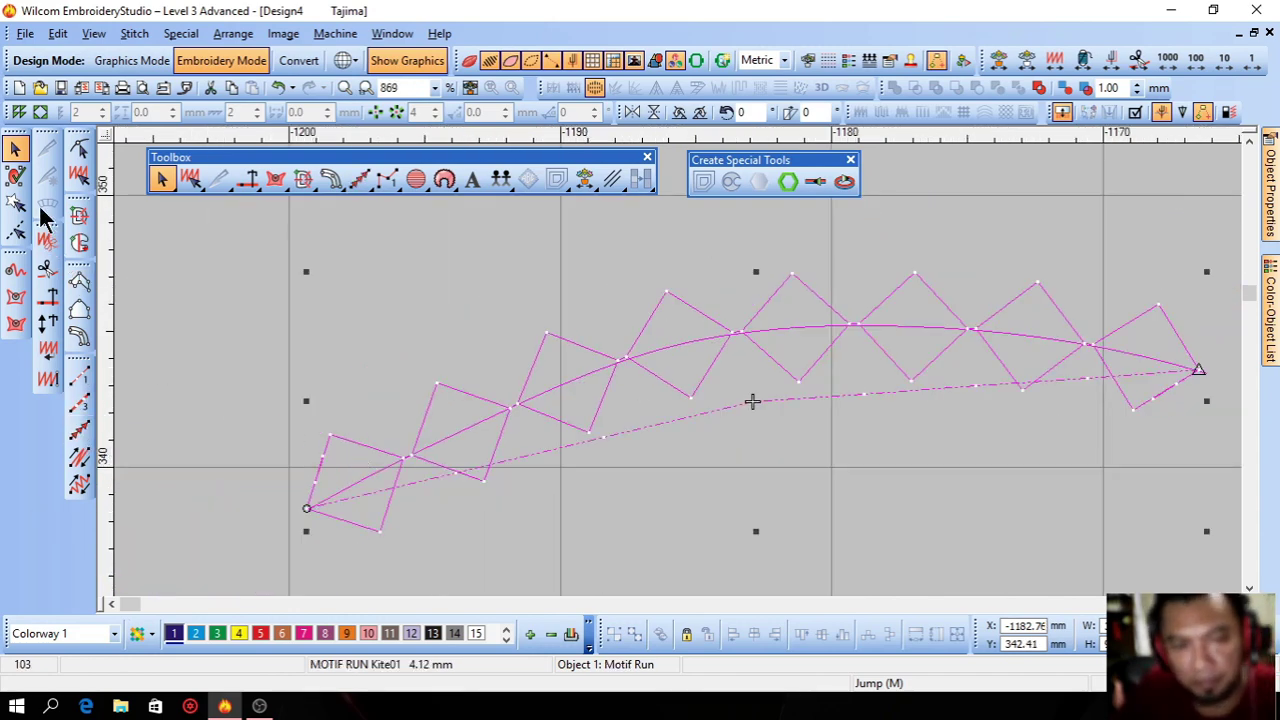
key("Escape")
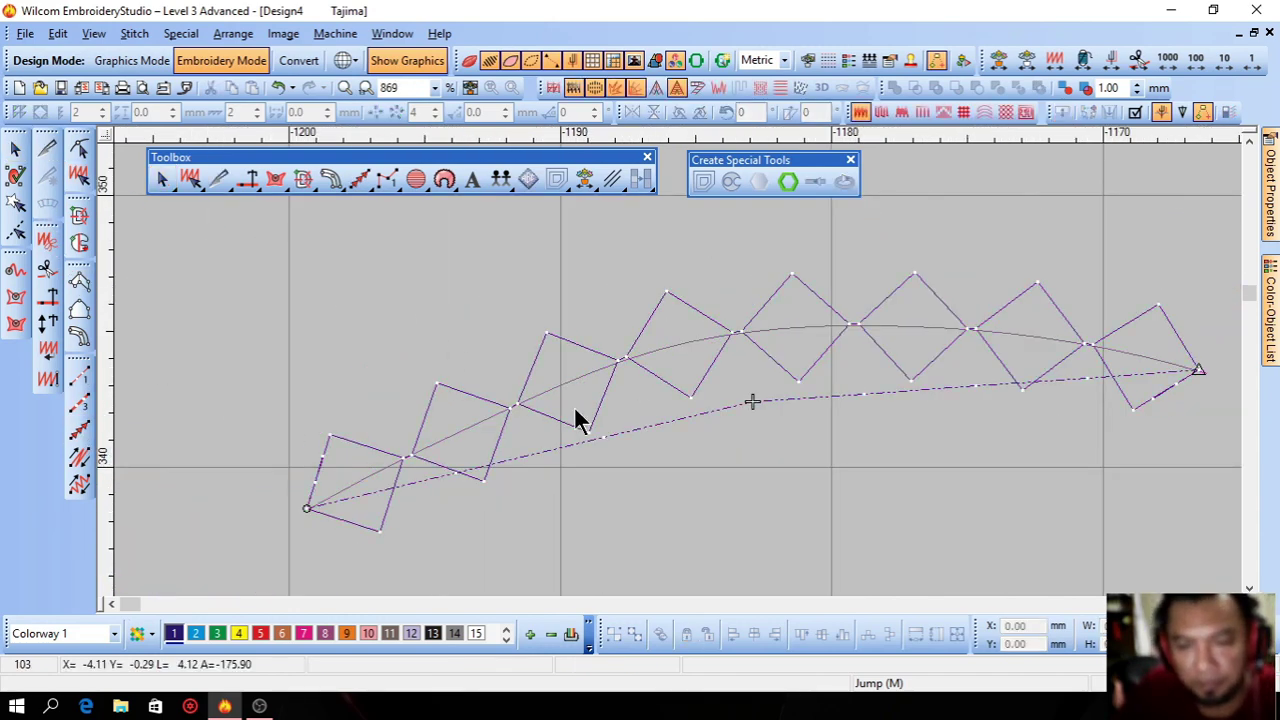
left_click(276, 86)
left_click(724, 340)
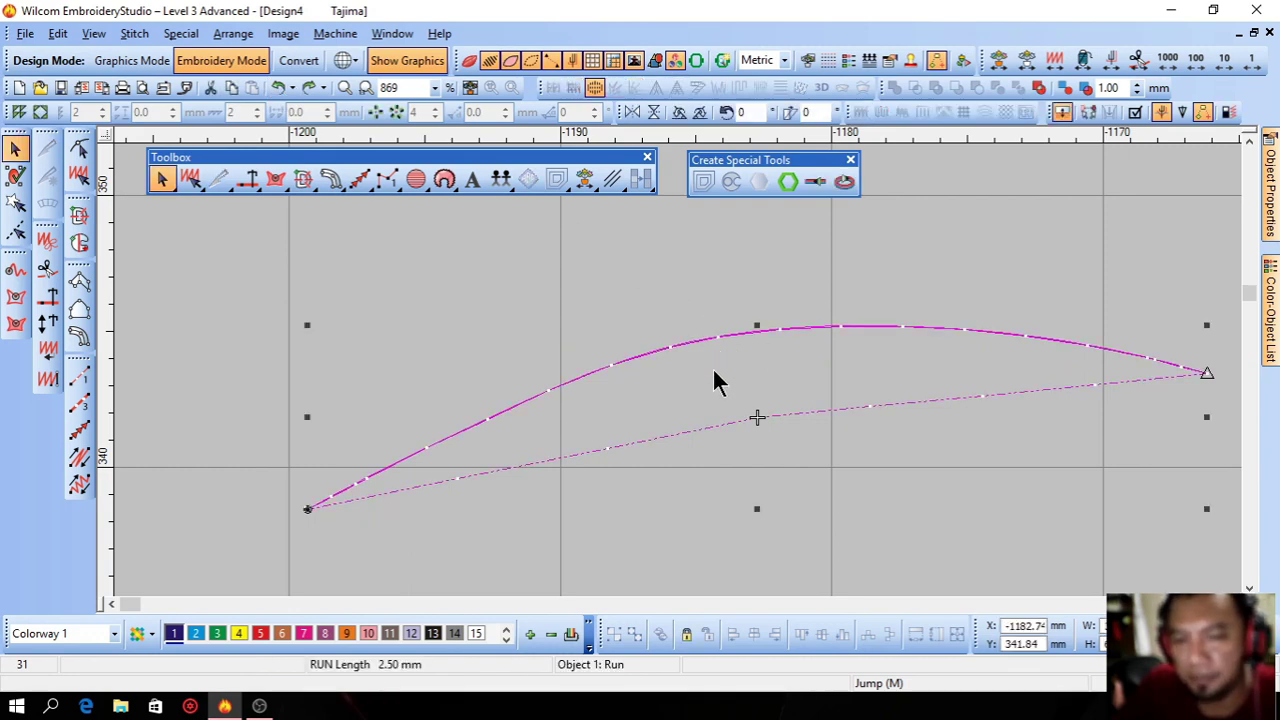
Apply Motif Run to the selected run curve and display its stitches in realistic thread view
left_click(79, 430)
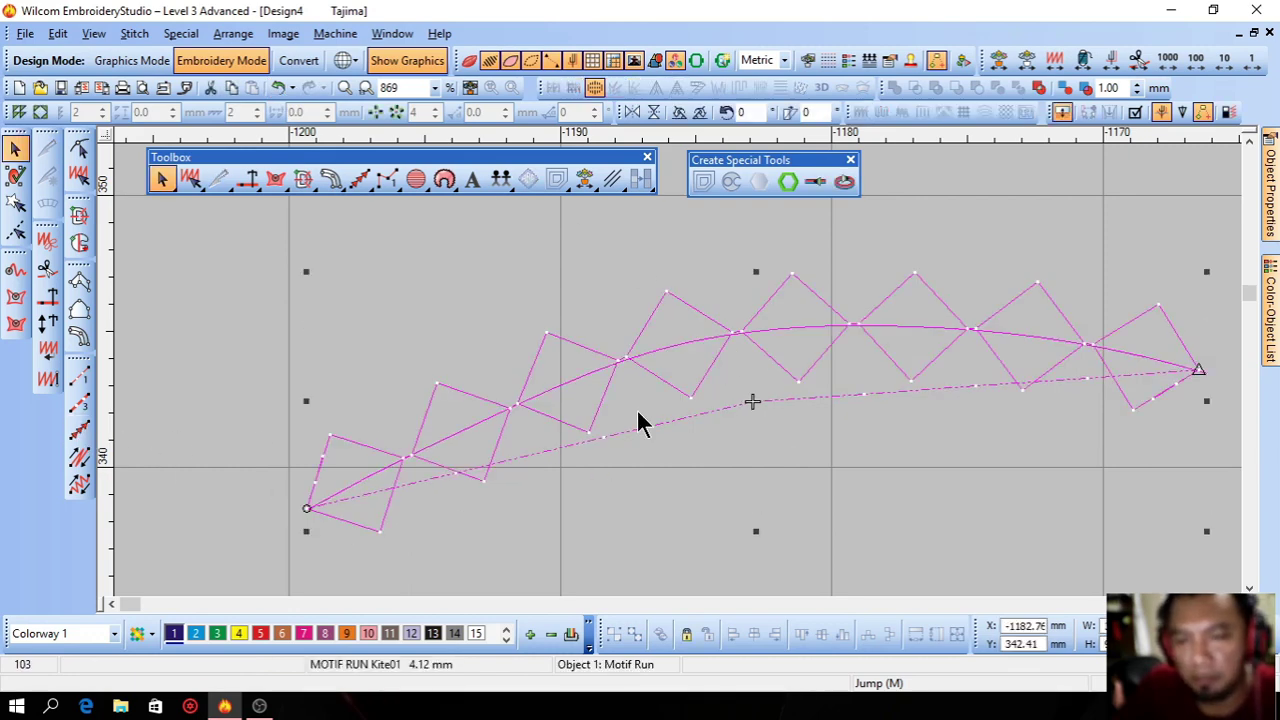
left_click(914, 368)
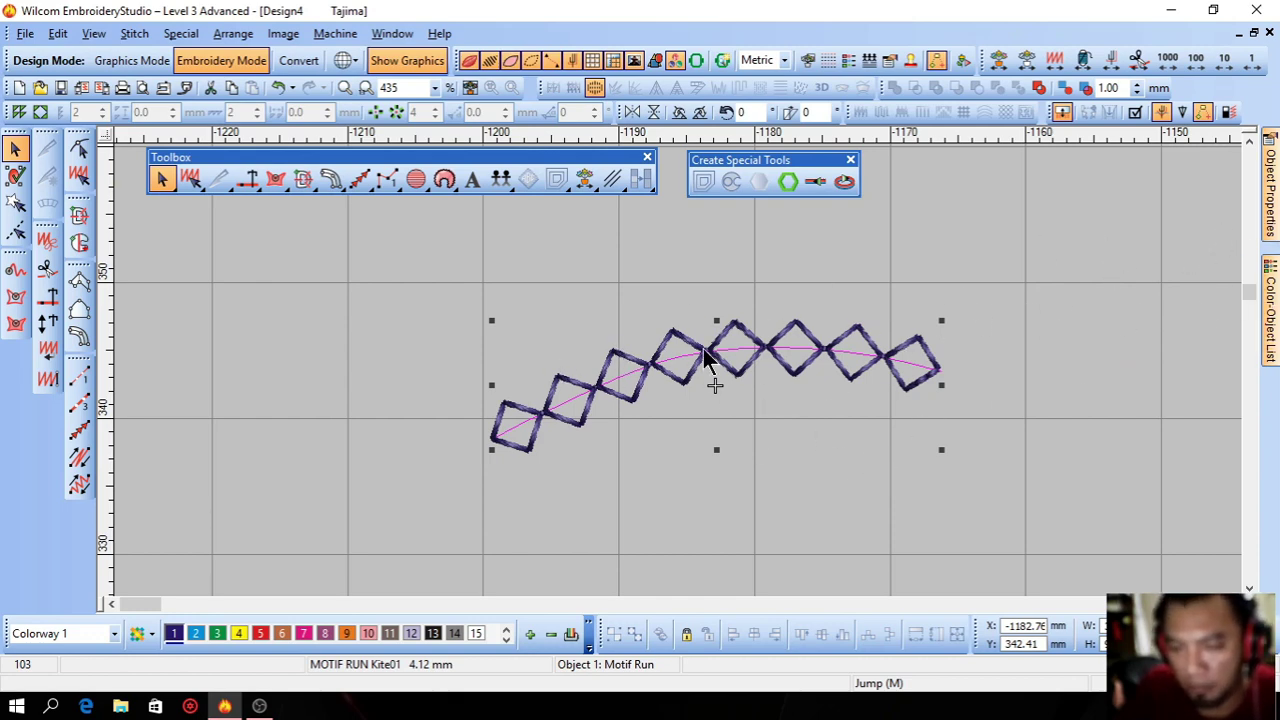
left_click(716, 548)
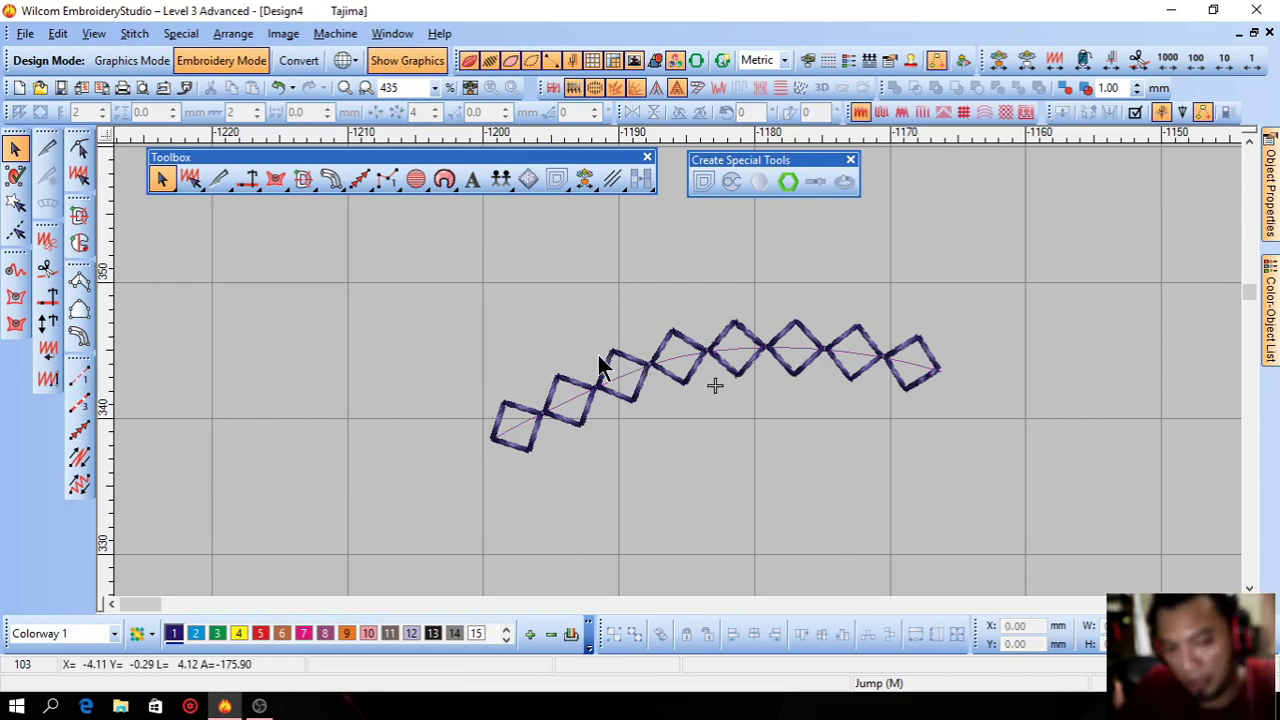
Convert the motif run curve to a Backstitch outline and inspect its stitches closely
left_click(684, 360)
left_click(84, 460)
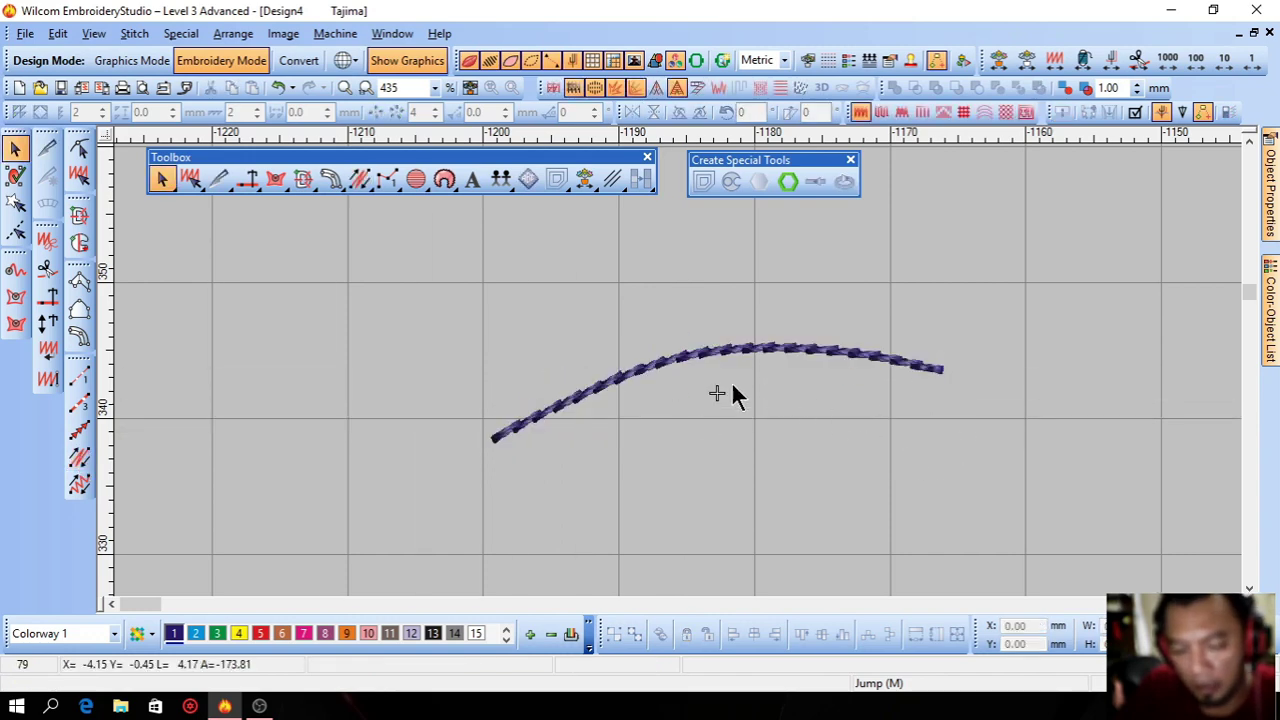
key("b")
left_click_drag(701, 323, 571, 429)
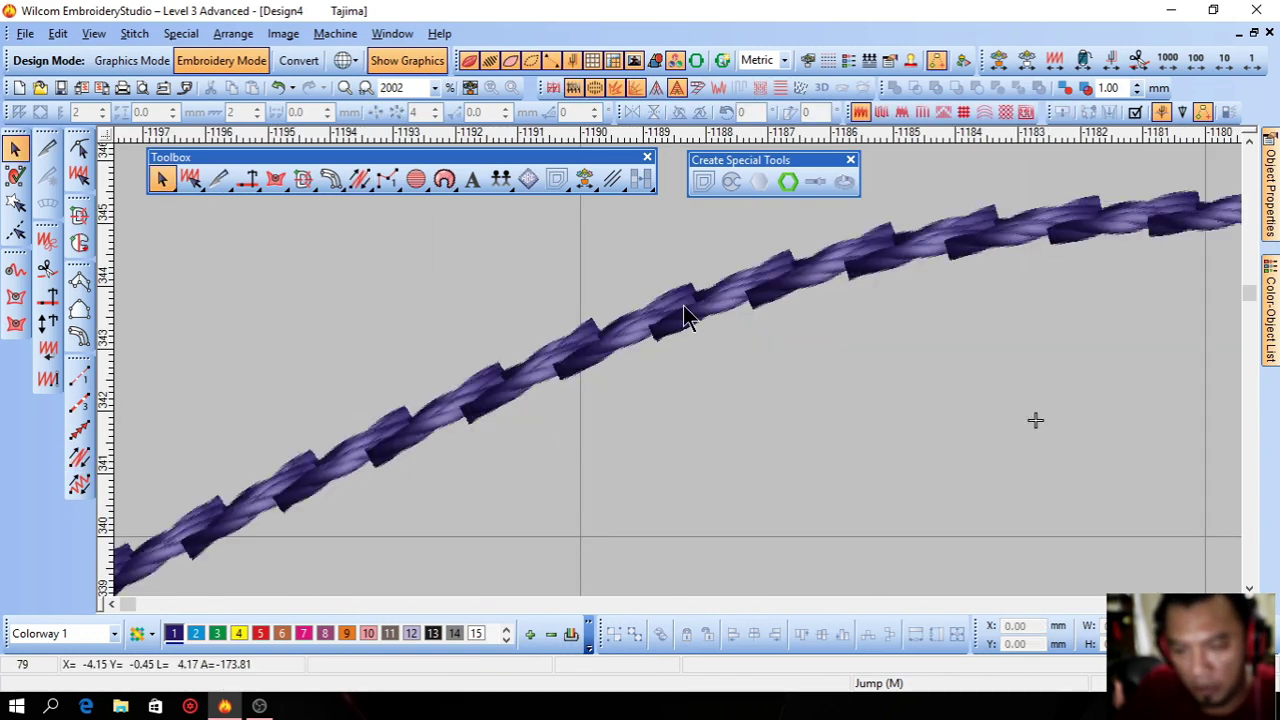
Convert the backstitch curve to Stemstitch and deselect it
left_click(620, 350)
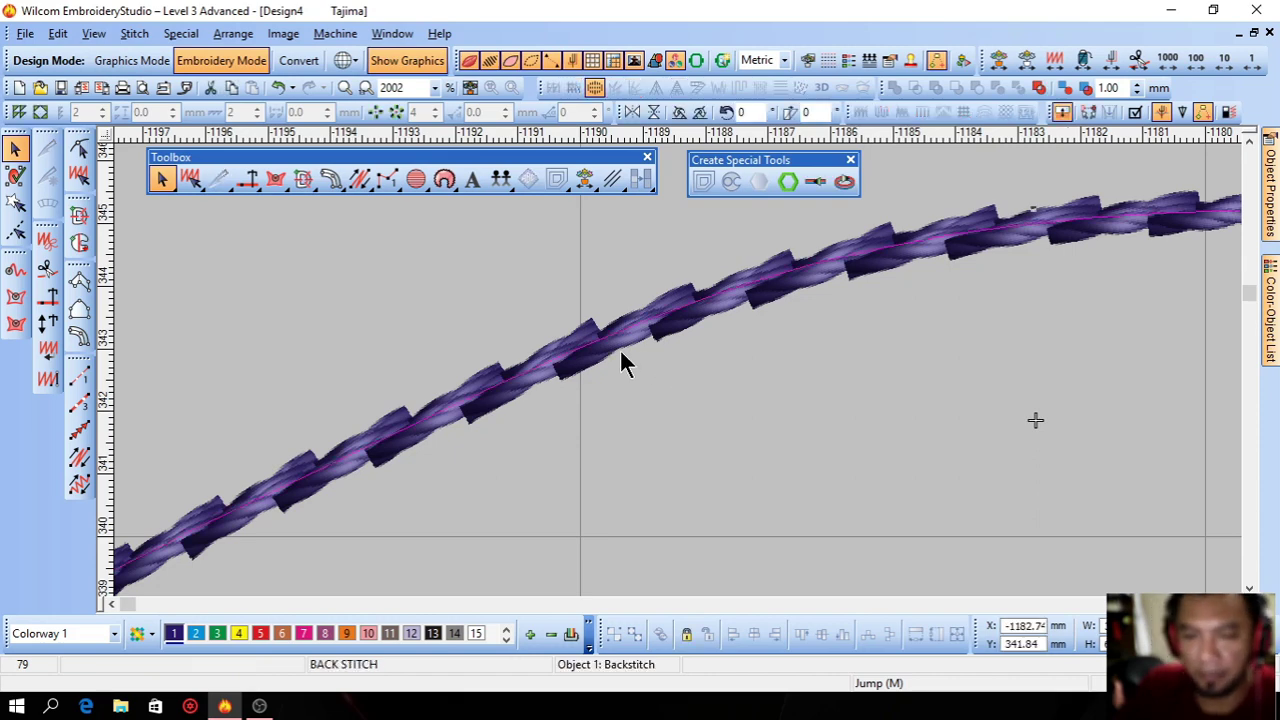
left_click(79, 484)
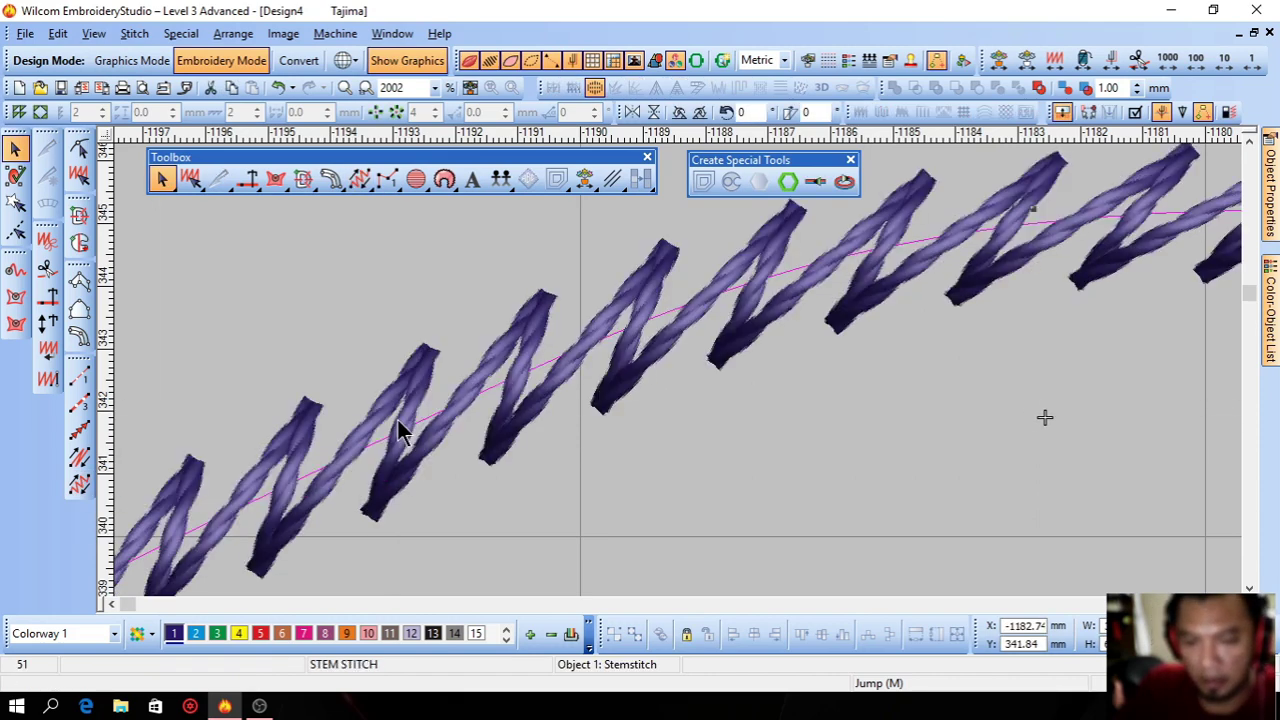
scroll(751, 414, "down", 4)
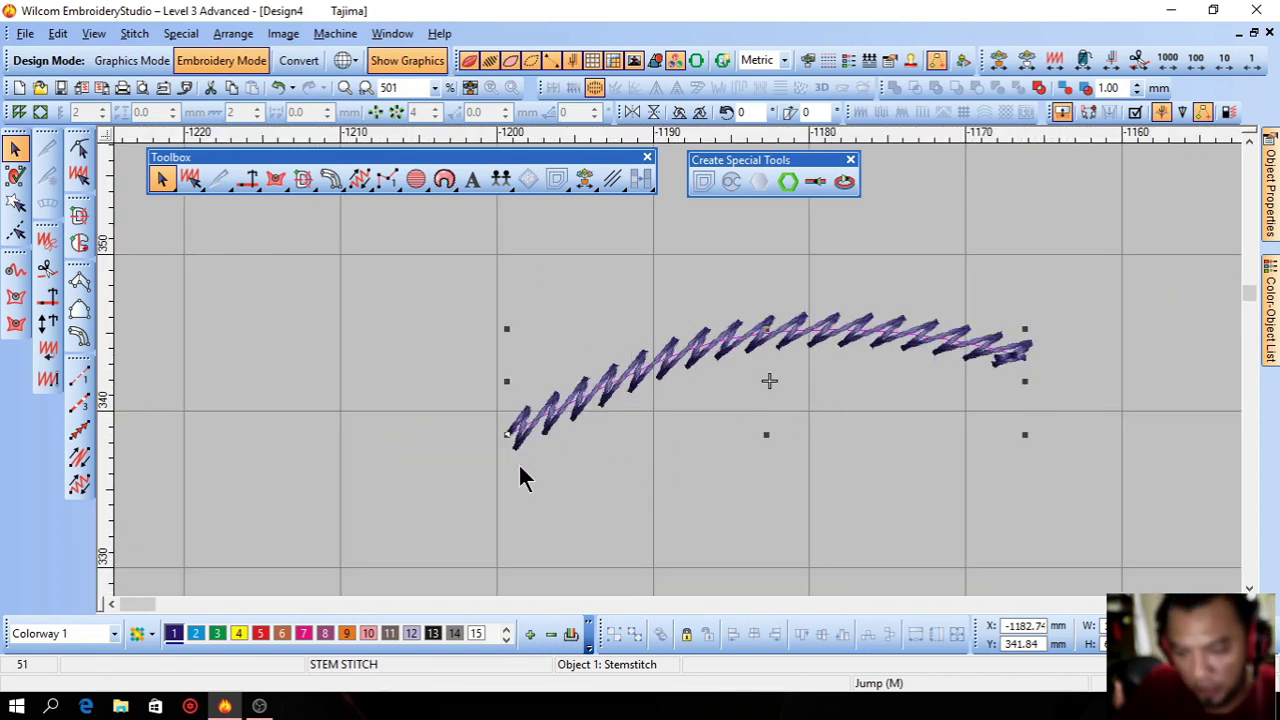
left_click(823, 494)
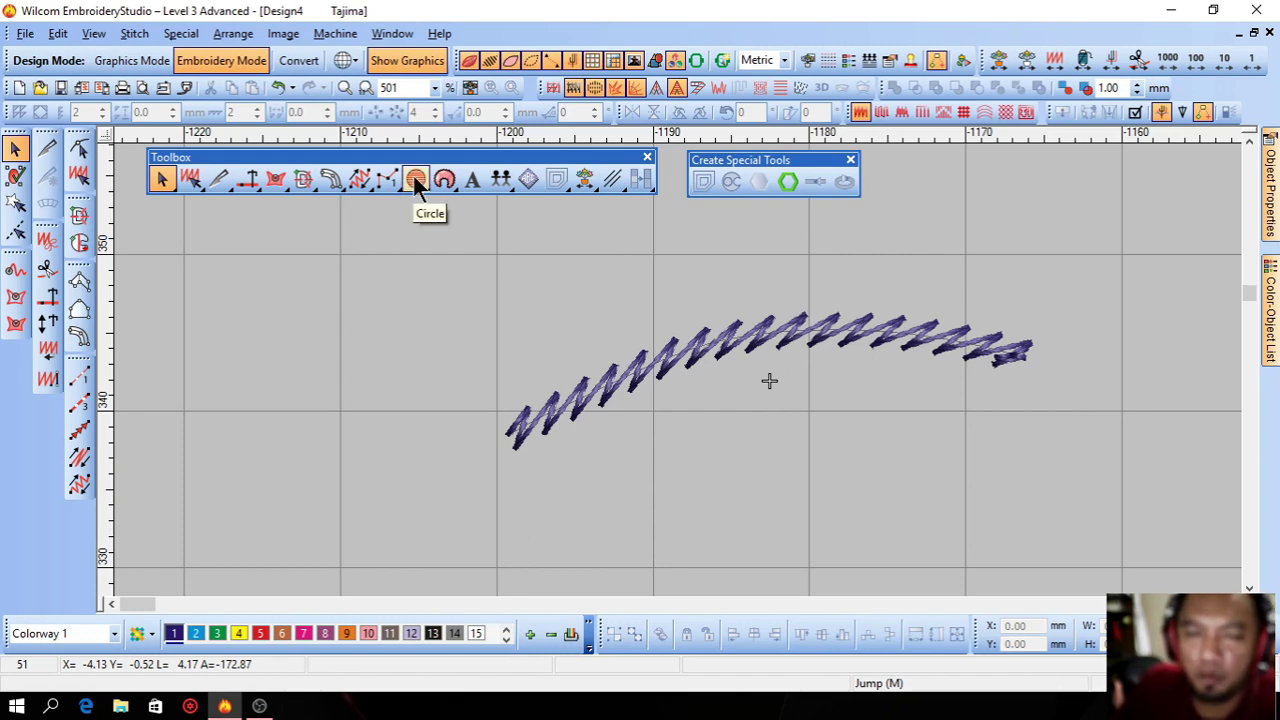
Show the Chenille toolbar and the Smart Design Tools flyout, docking the Smart Design Tools with the other tool columns
left_click(93, 34)
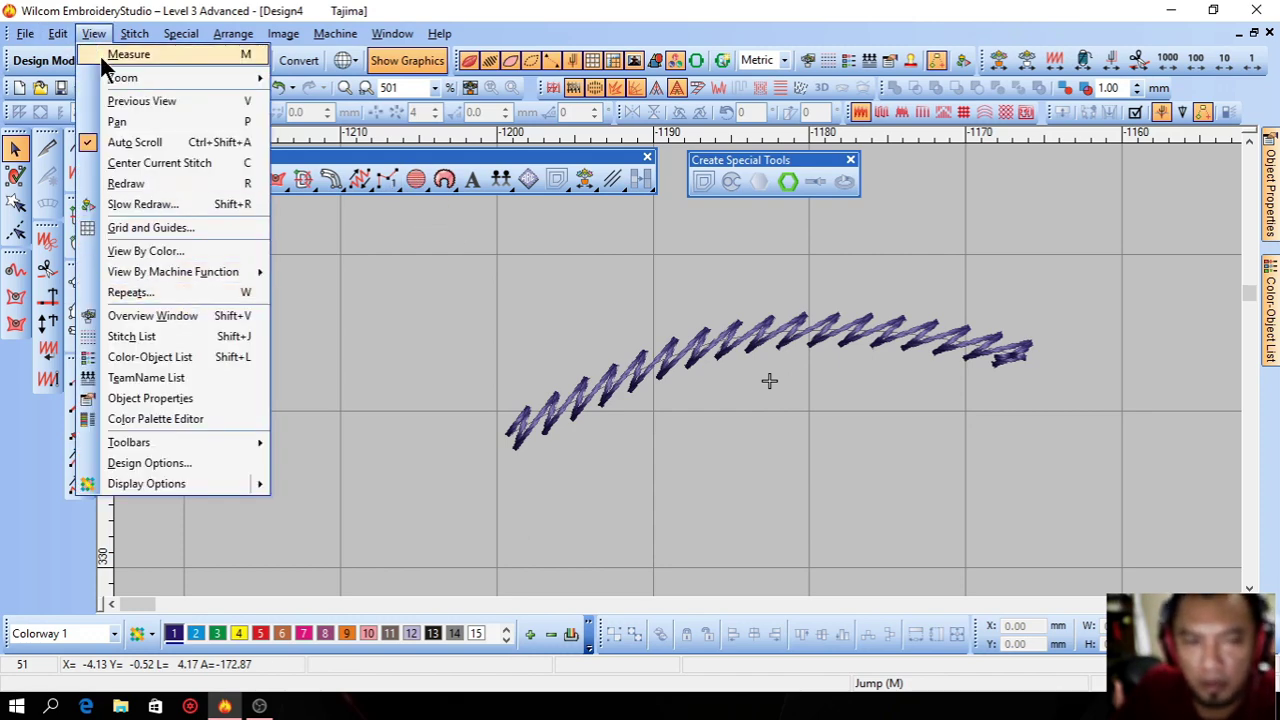
mouse_move(221, 440)
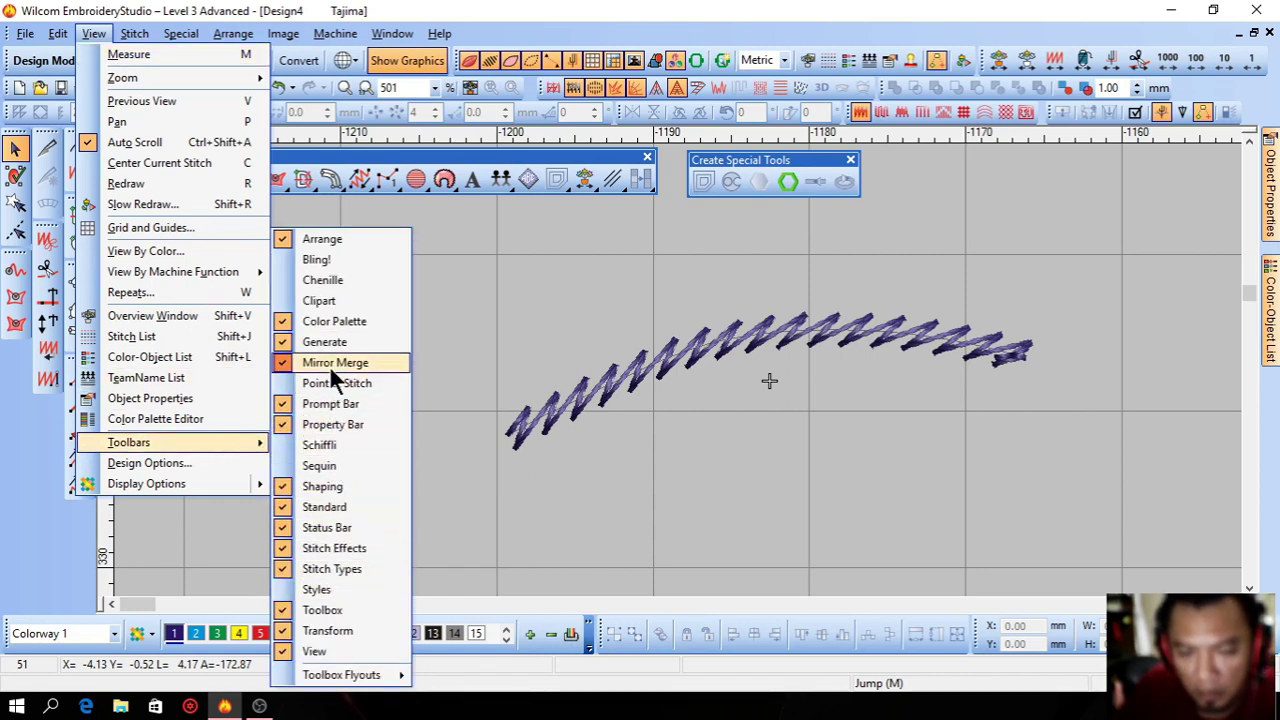
left_click(314, 280)
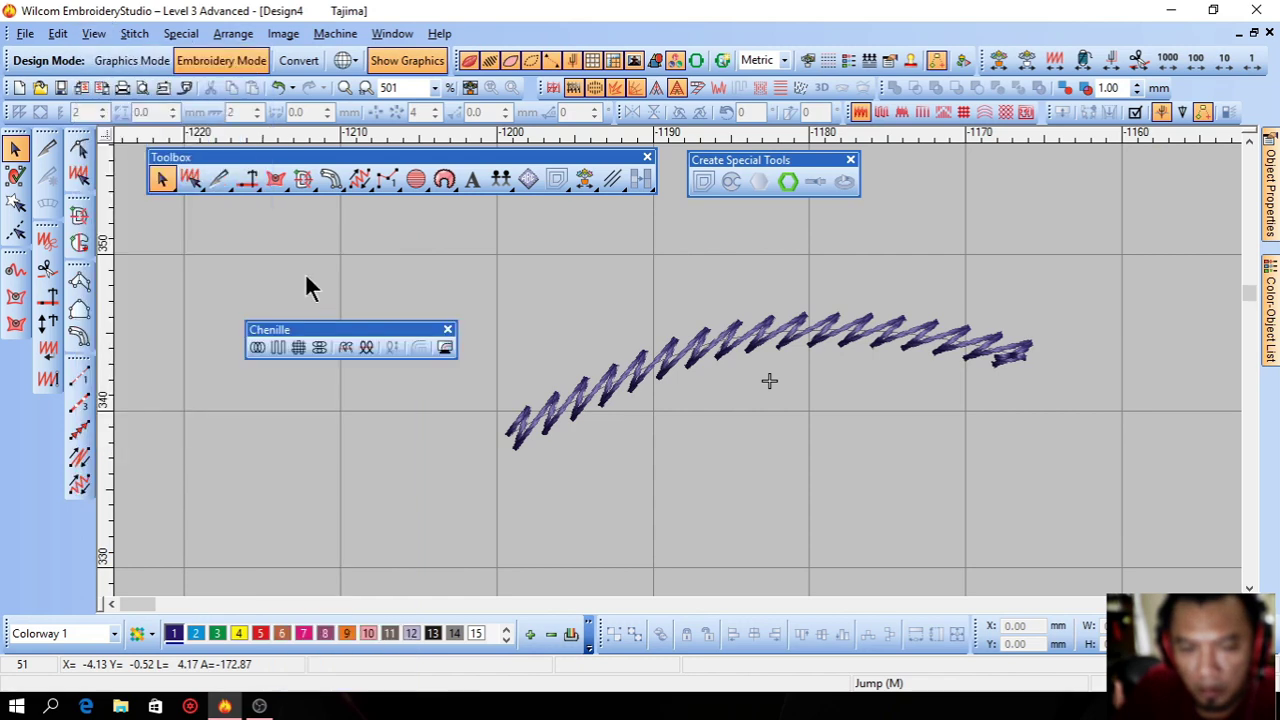
left_click(93, 33)
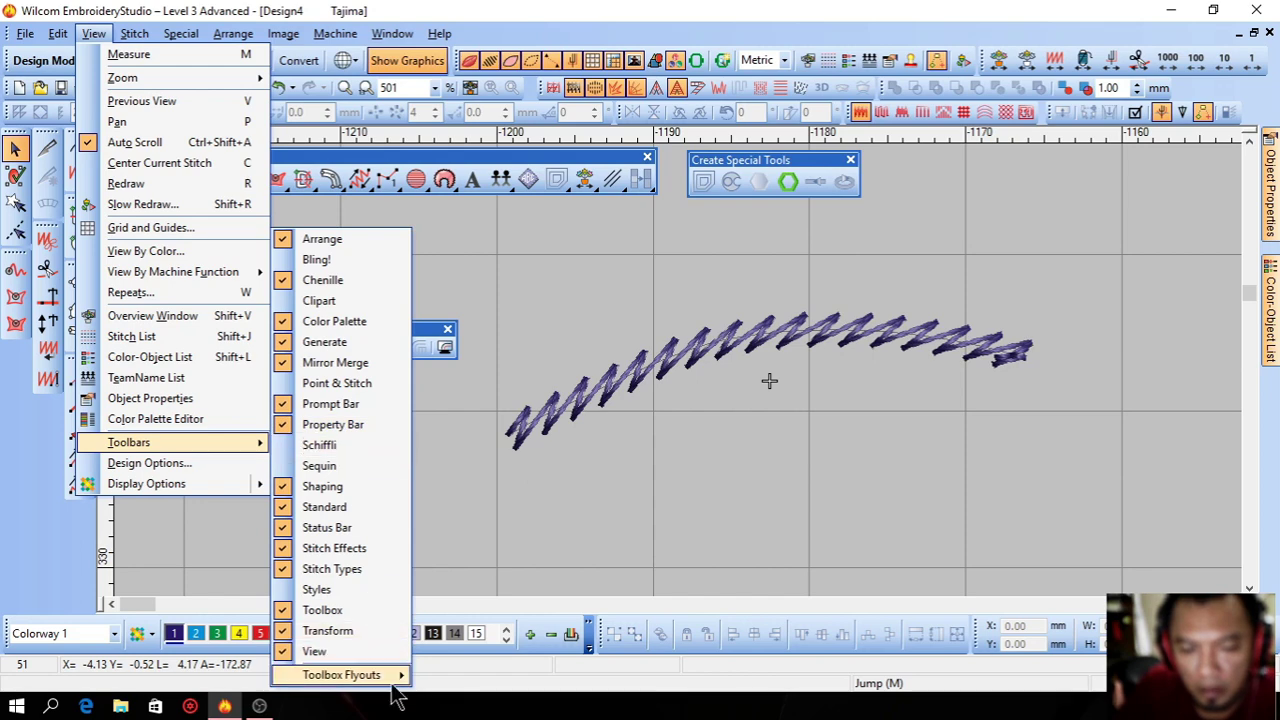
mouse_move(392, 675)
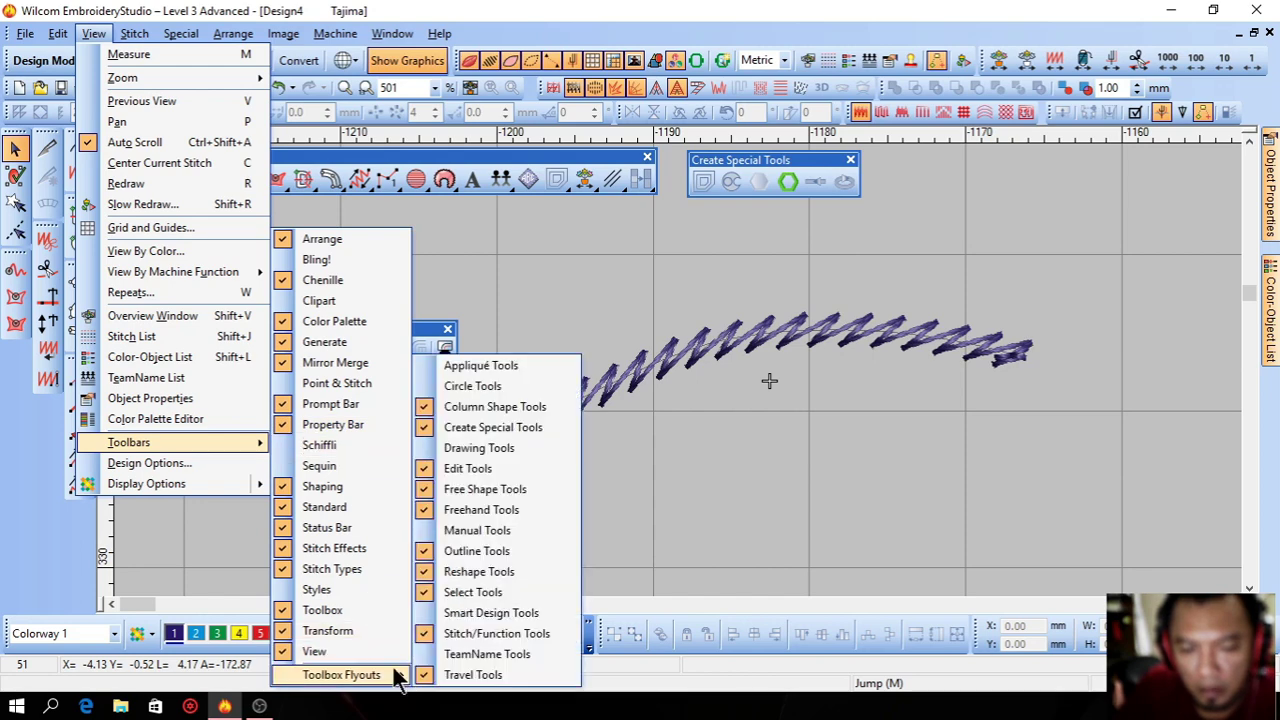
left_click(462, 616)
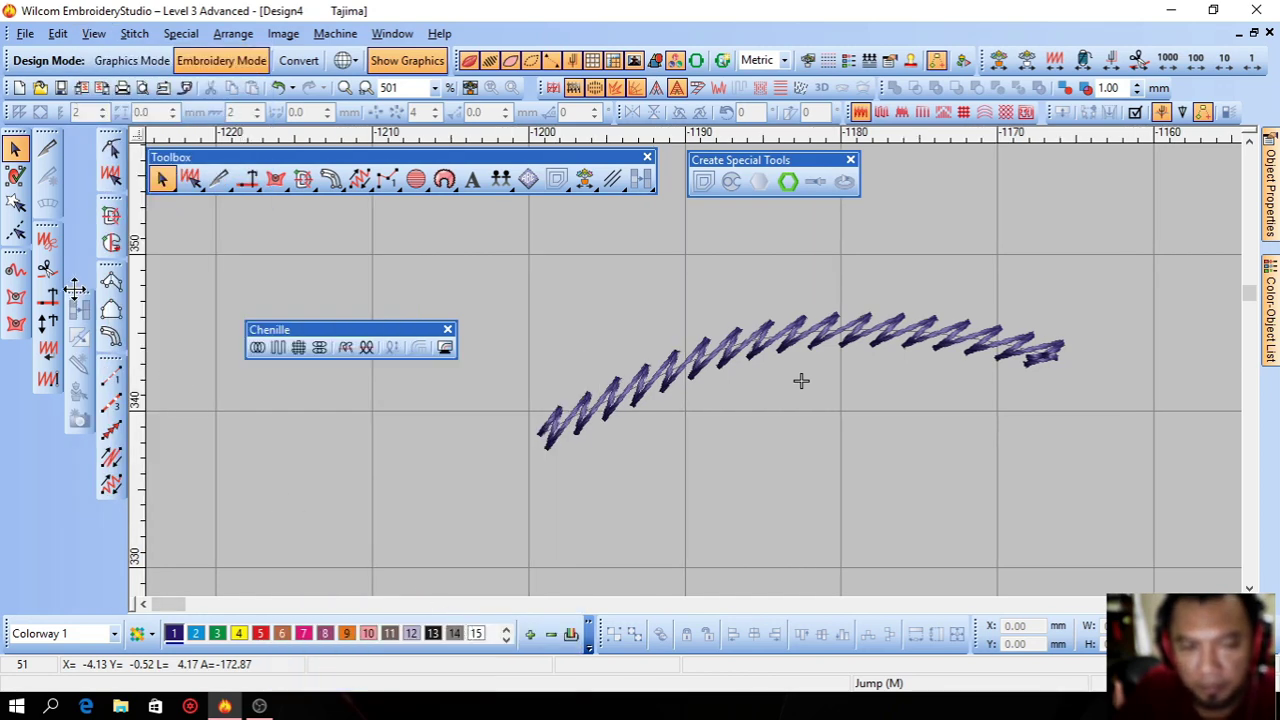
Show the Manual Tools flyout and dock it directly below the outline stitch tools
left_click(91, 36)
mouse_move(207, 443)
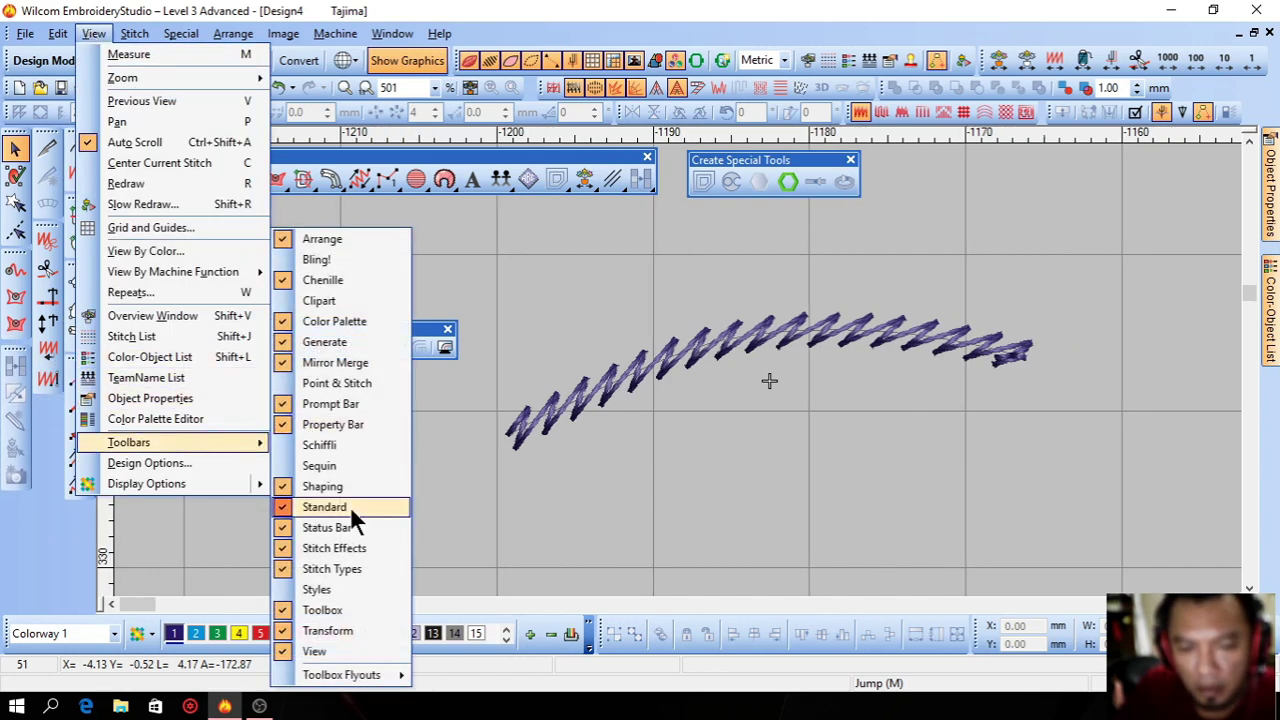
mouse_move(360, 670)
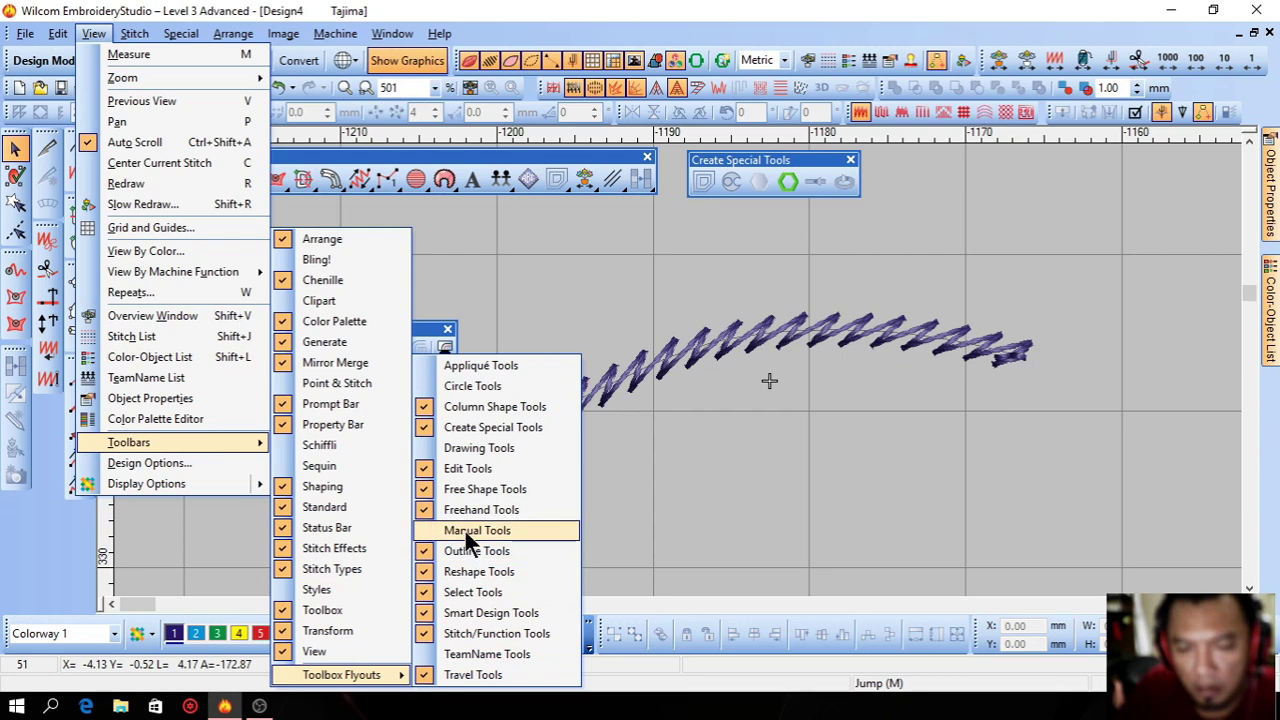
left_click(465, 531)
left_click_drag(15, 520, 76, 497)
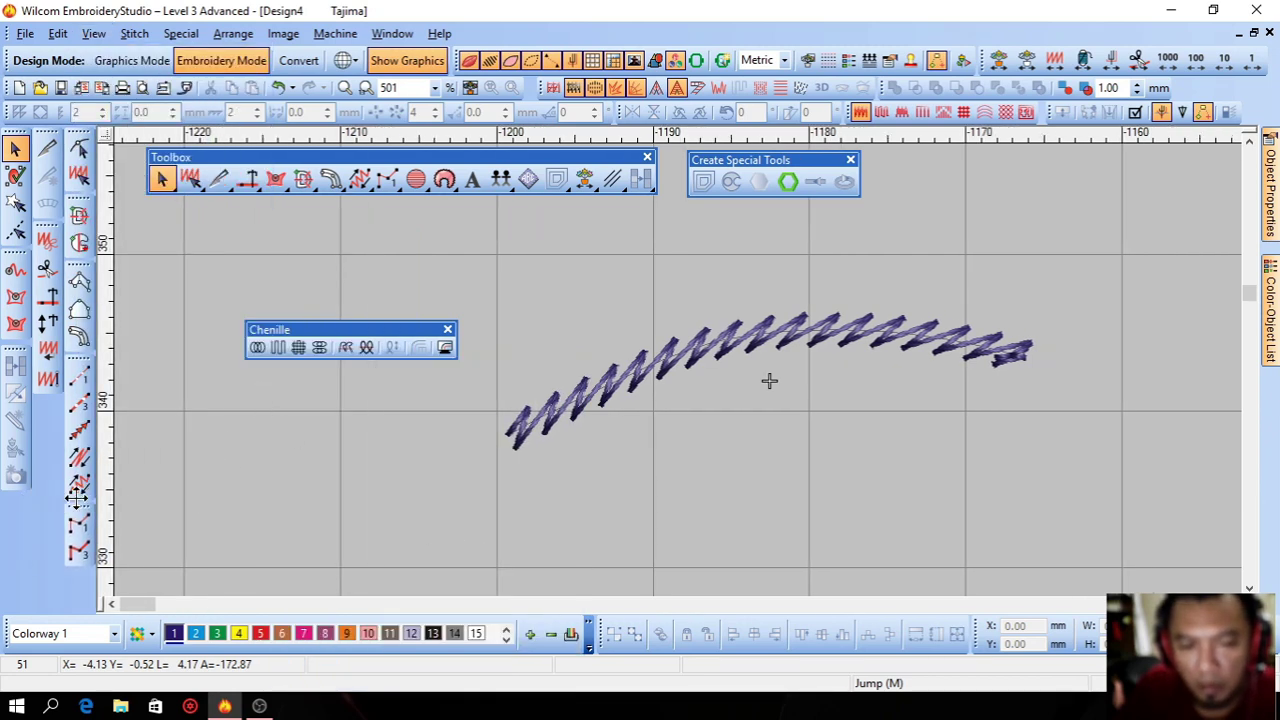
Show the Circle Tools flyout and dock it in the second column of docked tools
left_click(93, 33)
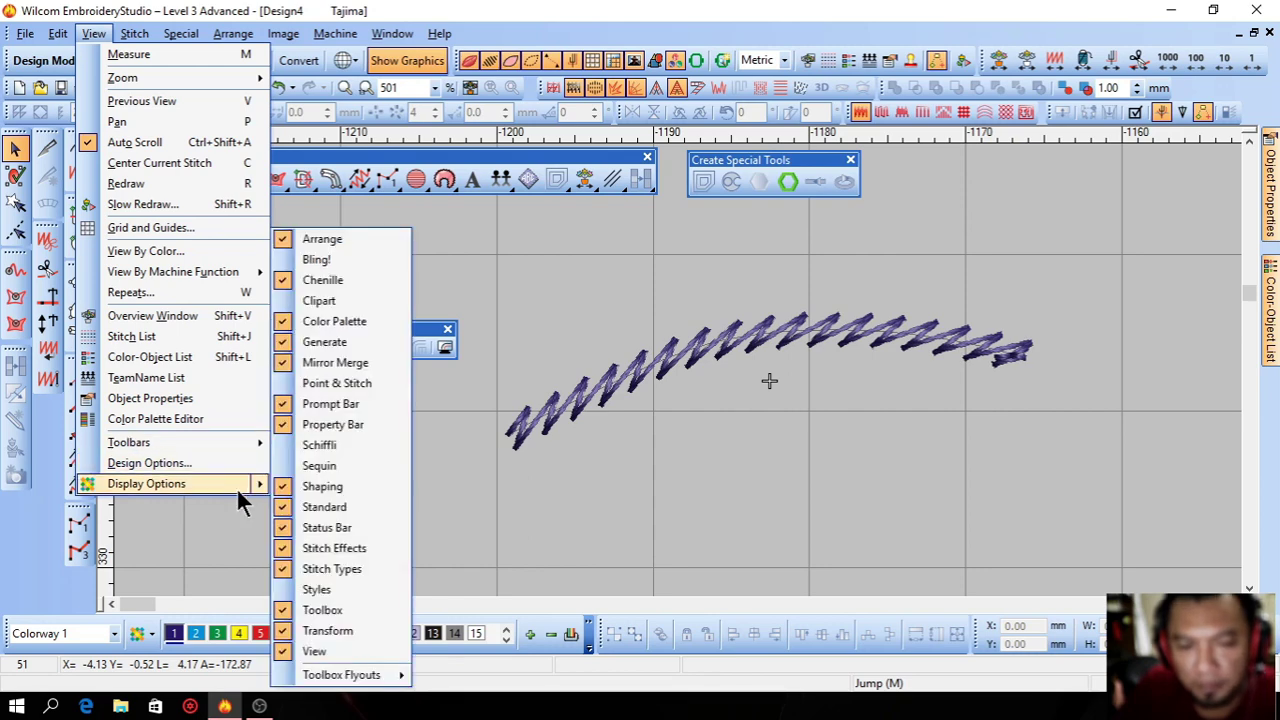
mouse_move(240, 443)
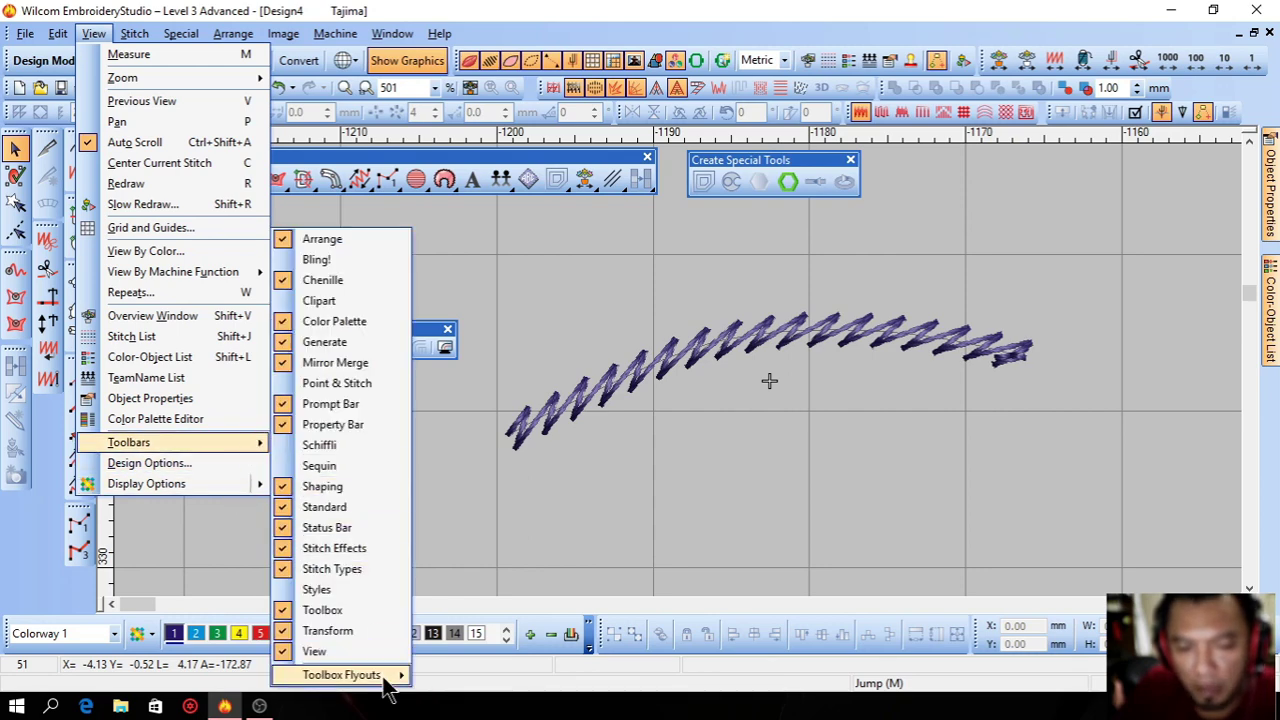
mouse_move(395, 675)
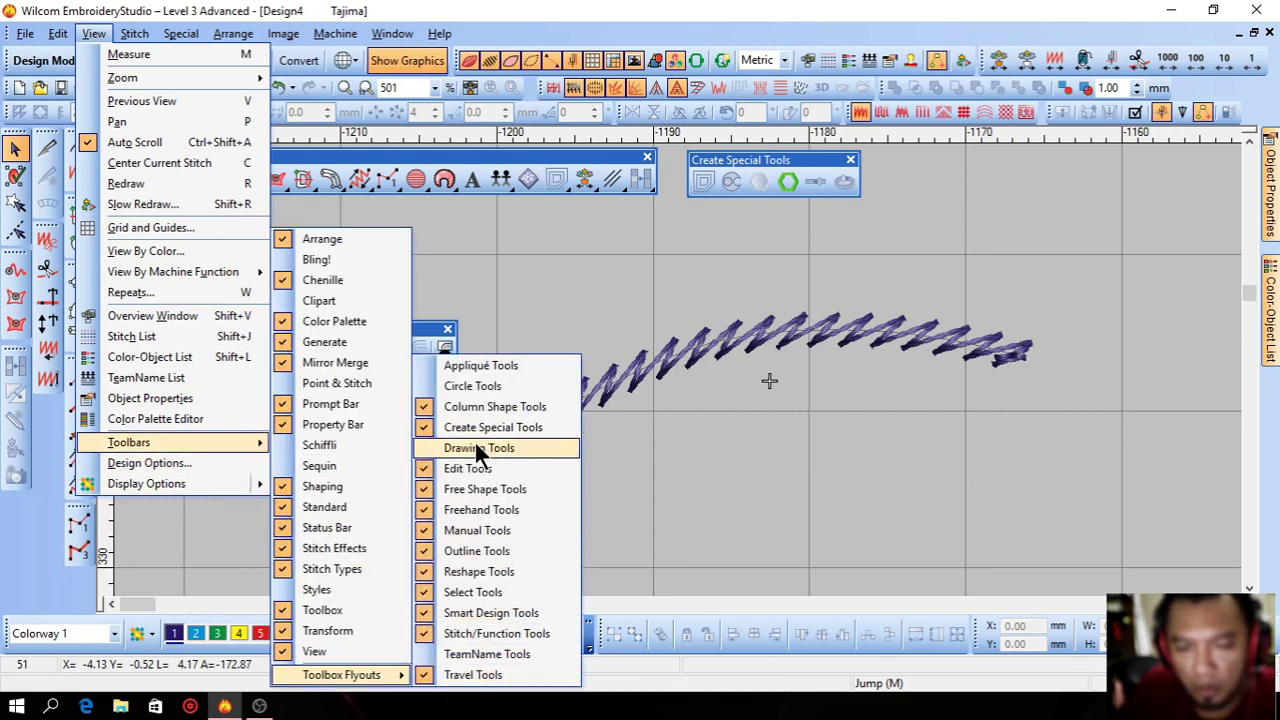
left_click(474, 388)
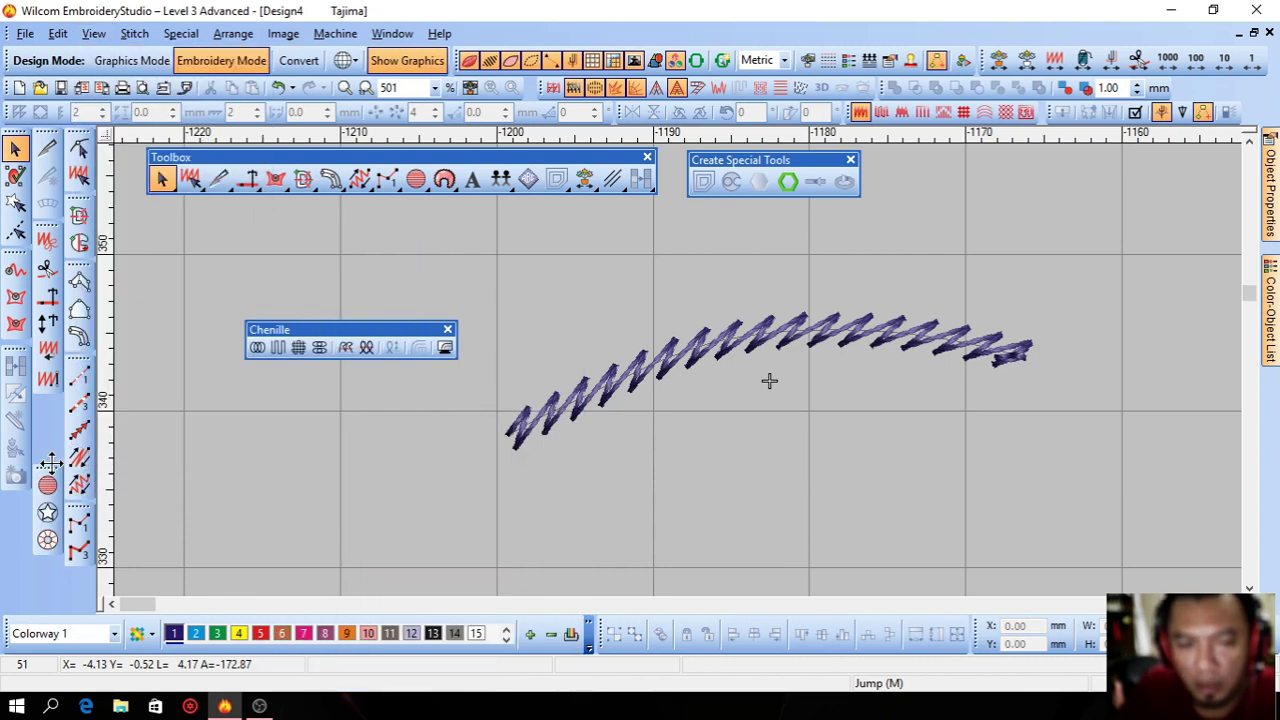
left_click_drag(48, 467, 531, 251)
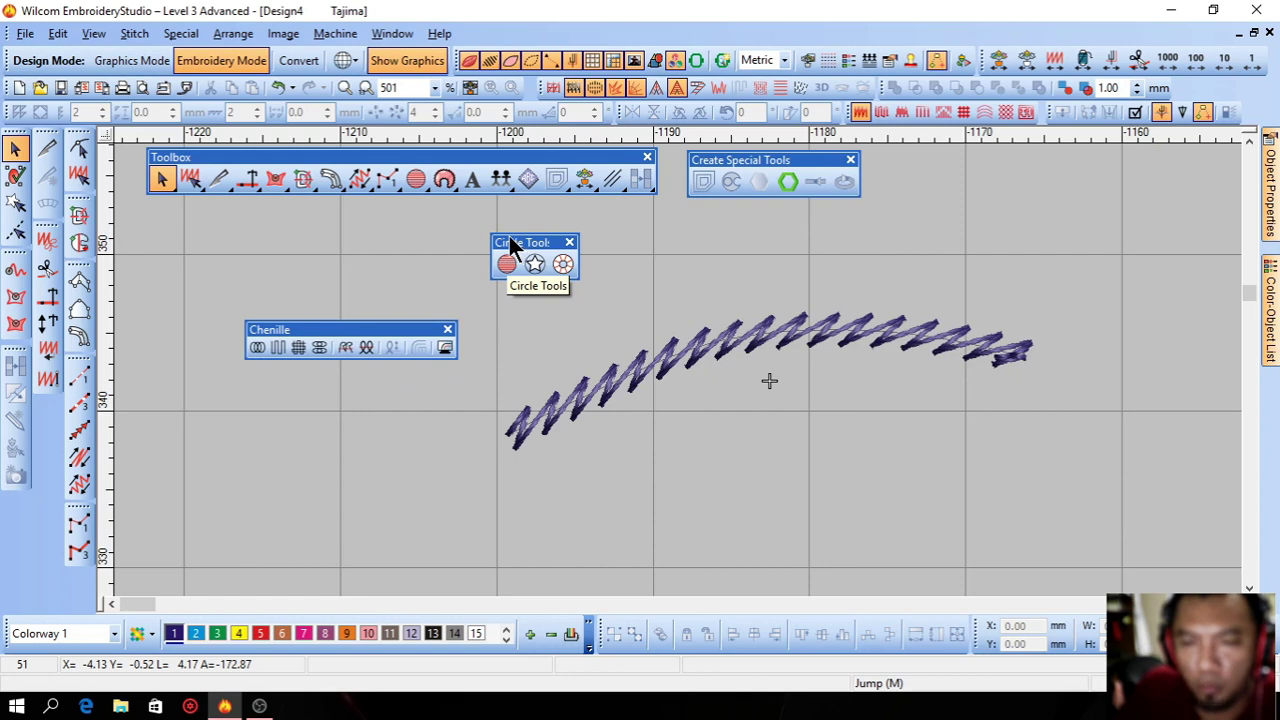
left_click_drag(509, 236, 52, 392)
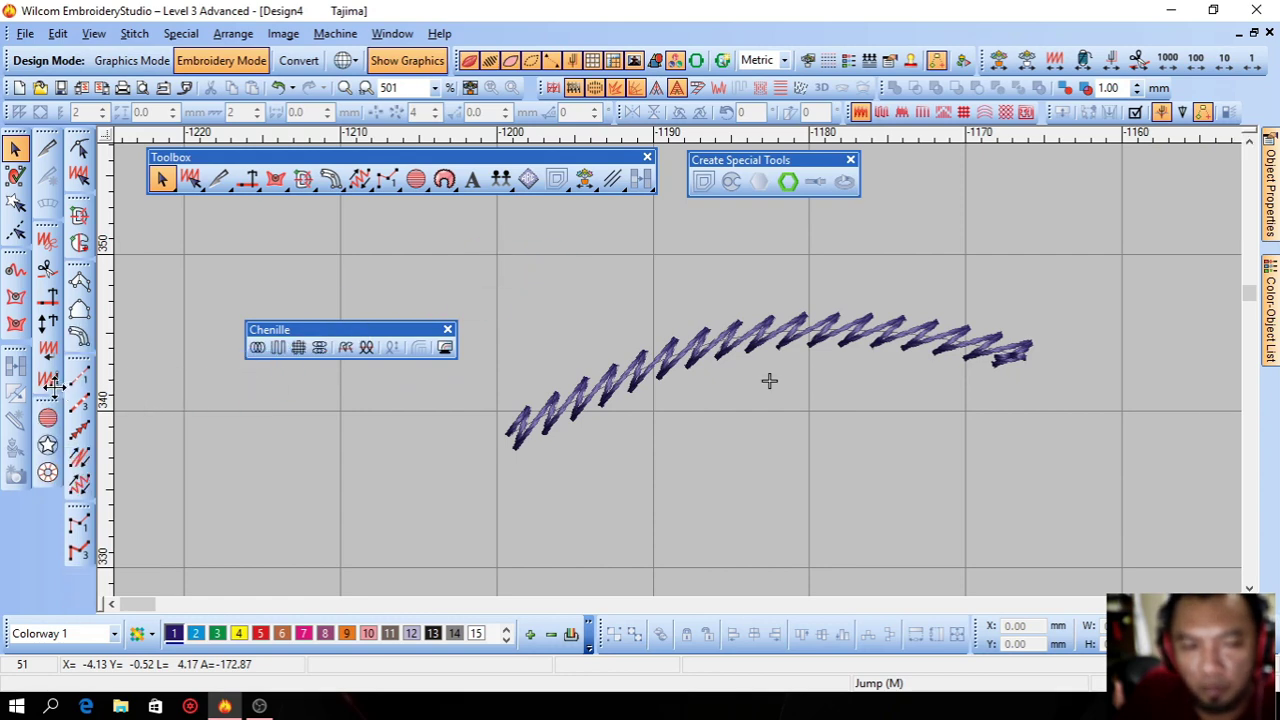
Delete the stem stitch curve and move the floating Chenille toolbar beneath Create Special Tools
left_click(741, 340)
key("Delete")
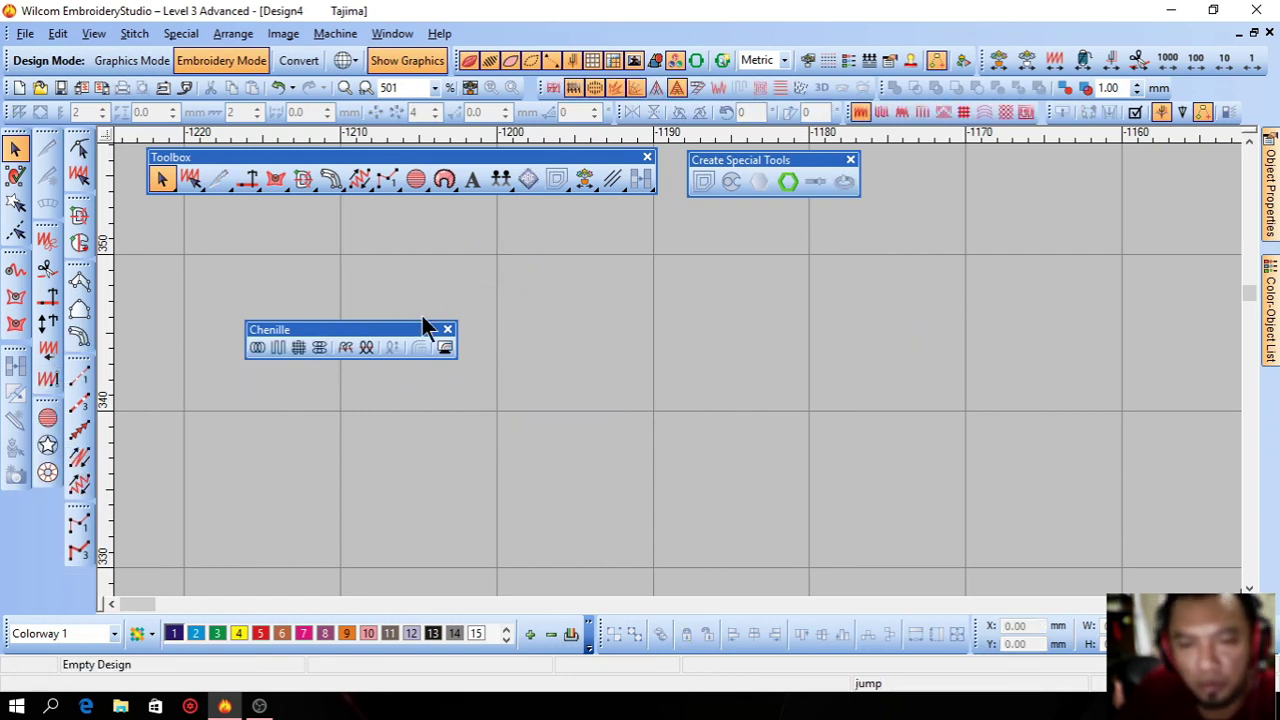
left_click_drag(406, 329, 898, 207)
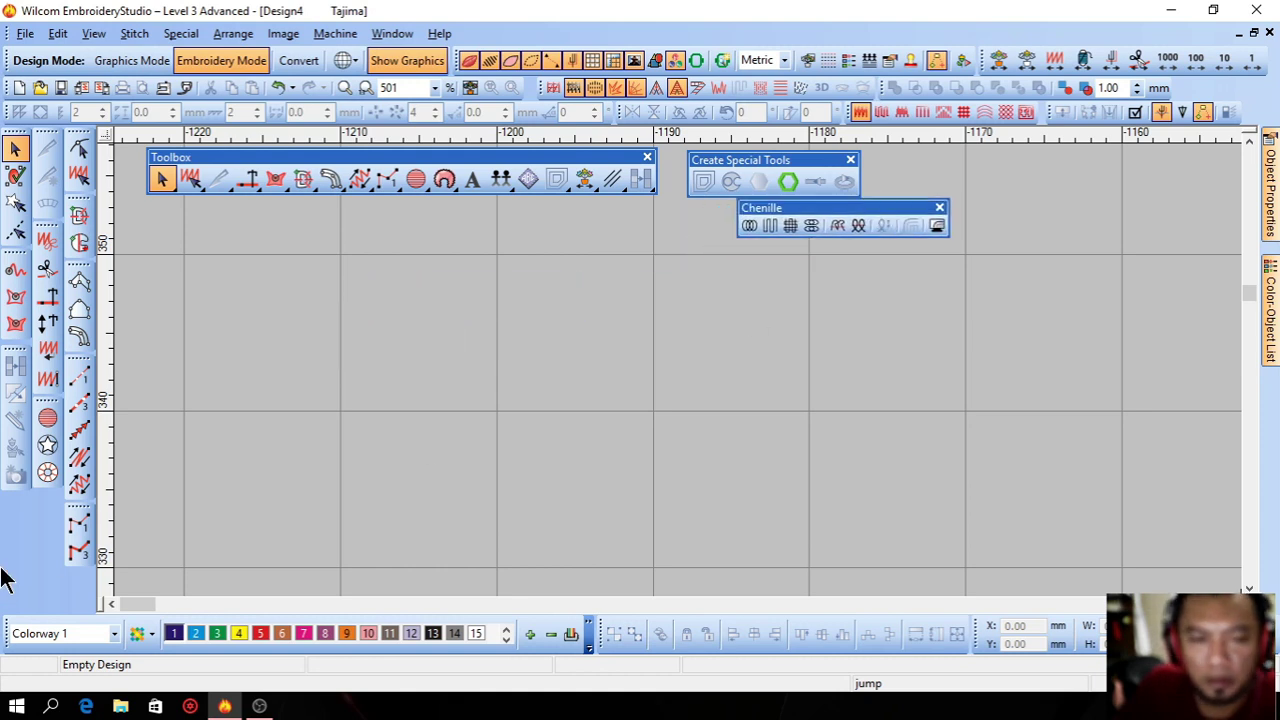
Float the Circle Tools flyout over the canvas, activate its Circle tool, and dock the flyout back in its column
left_click_drag(48, 404, 533, 332)
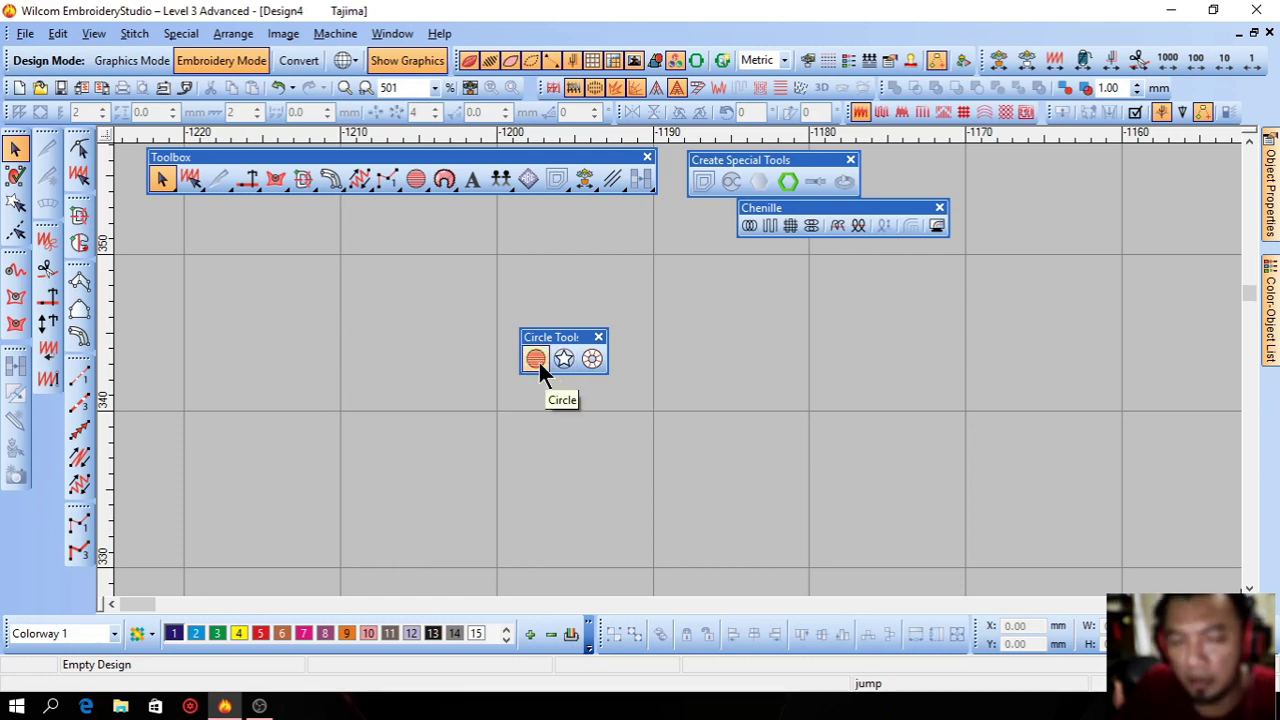
left_click(535, 357)
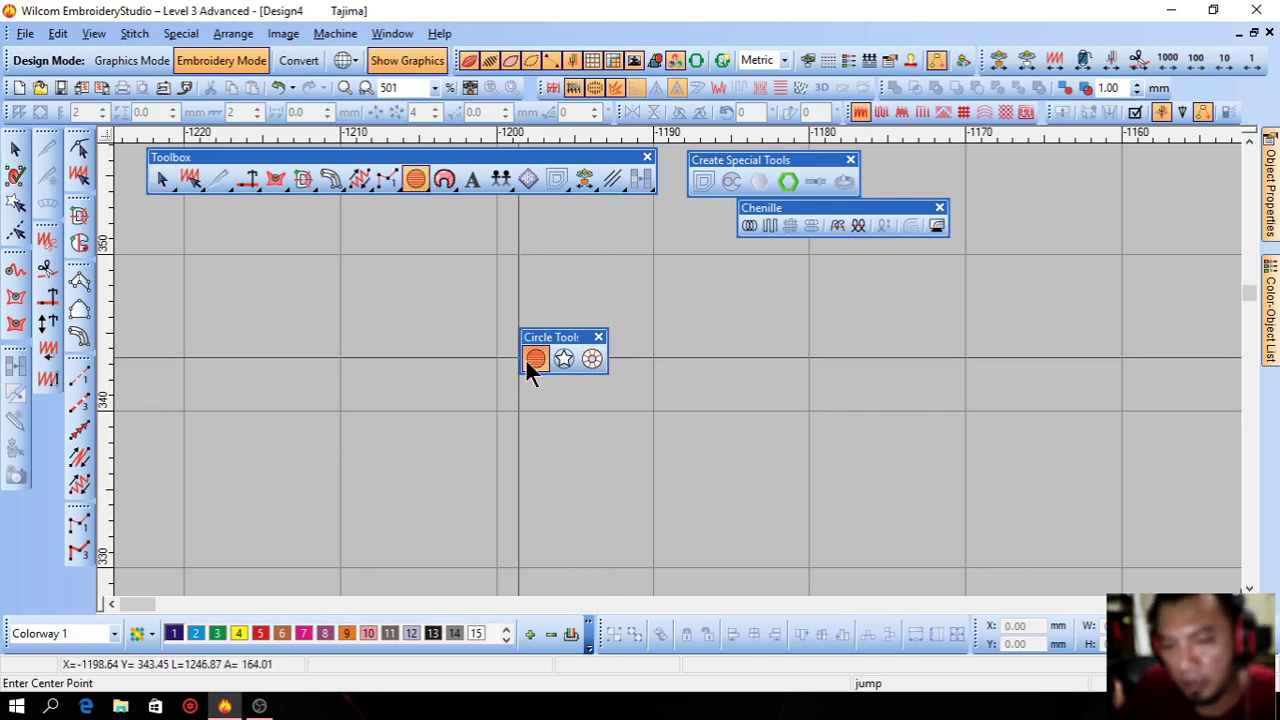
left_click_drag(545, 338, 47, 395)
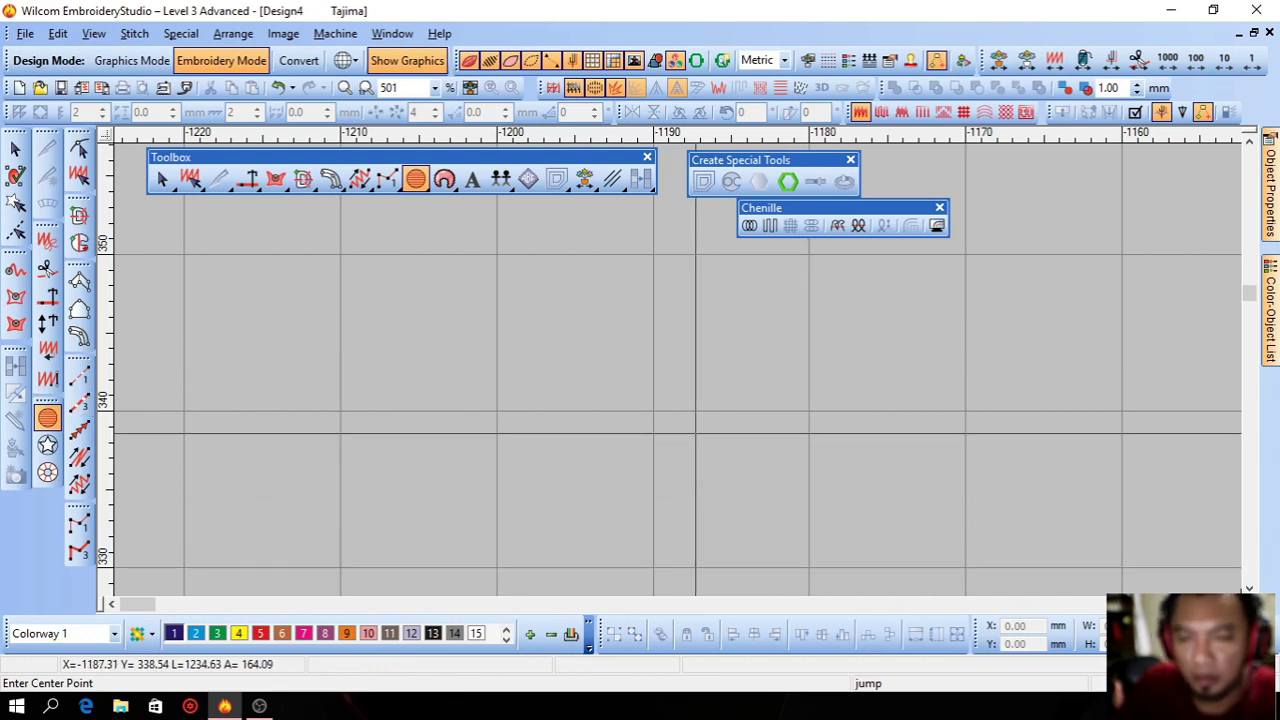
Digitize a satin-filled circle about 20 mm in diameter
left_click(653, 410)
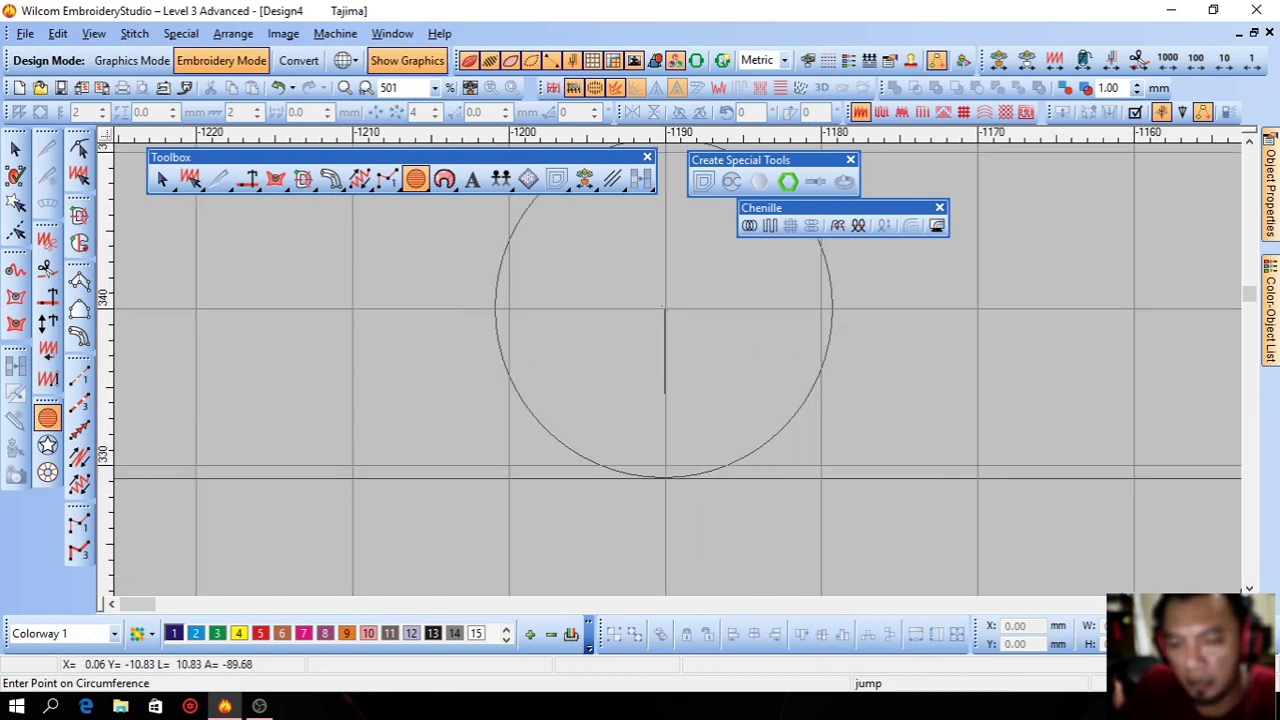
left_click(664, 465)
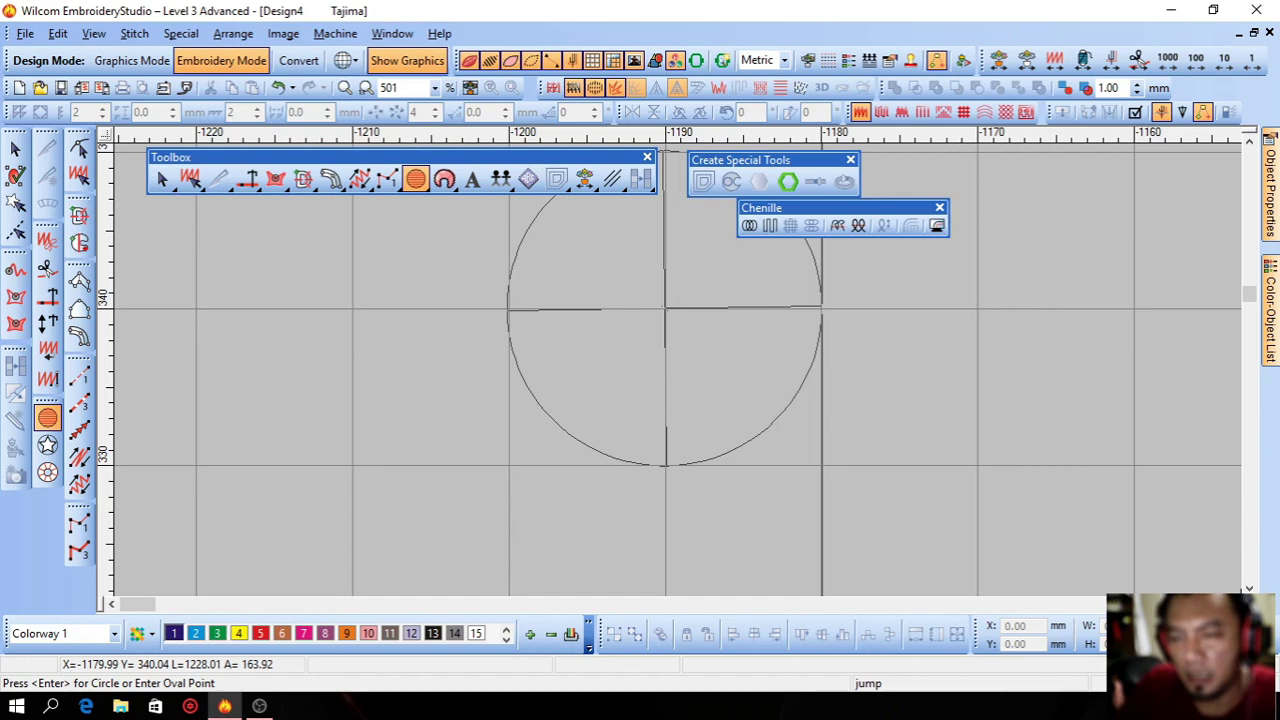
left_click(822, 308)
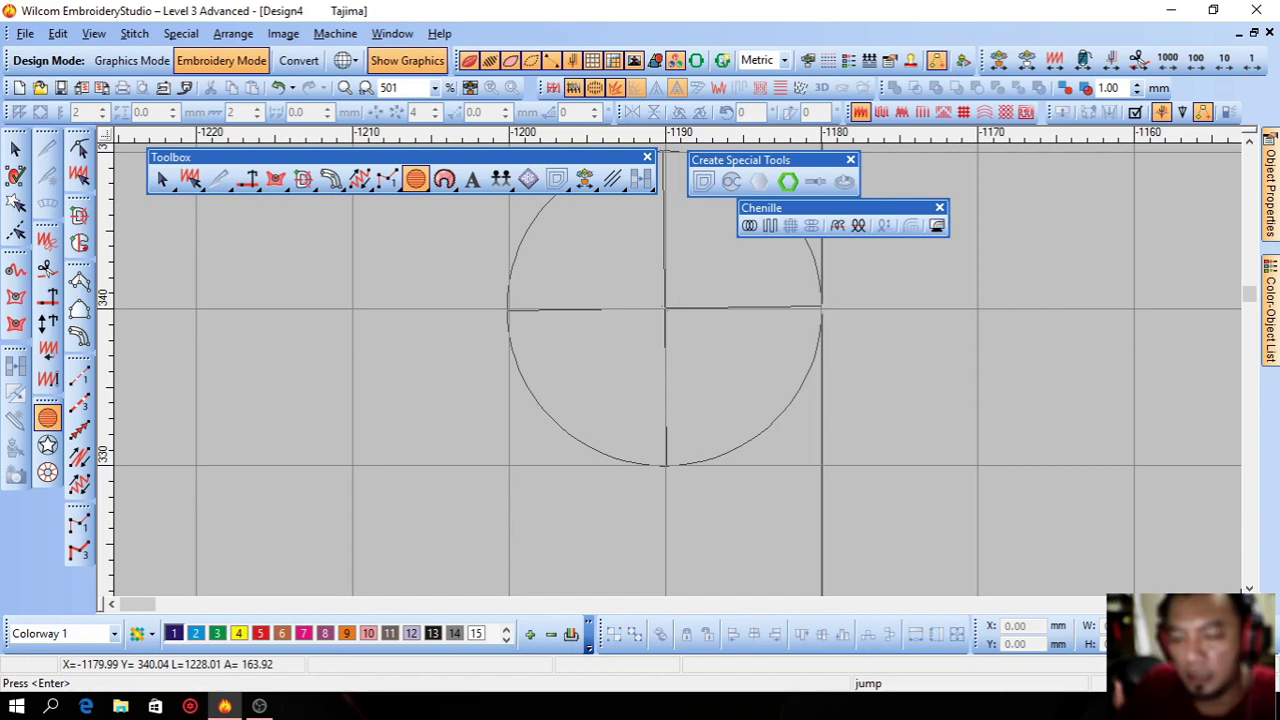
key("Return")
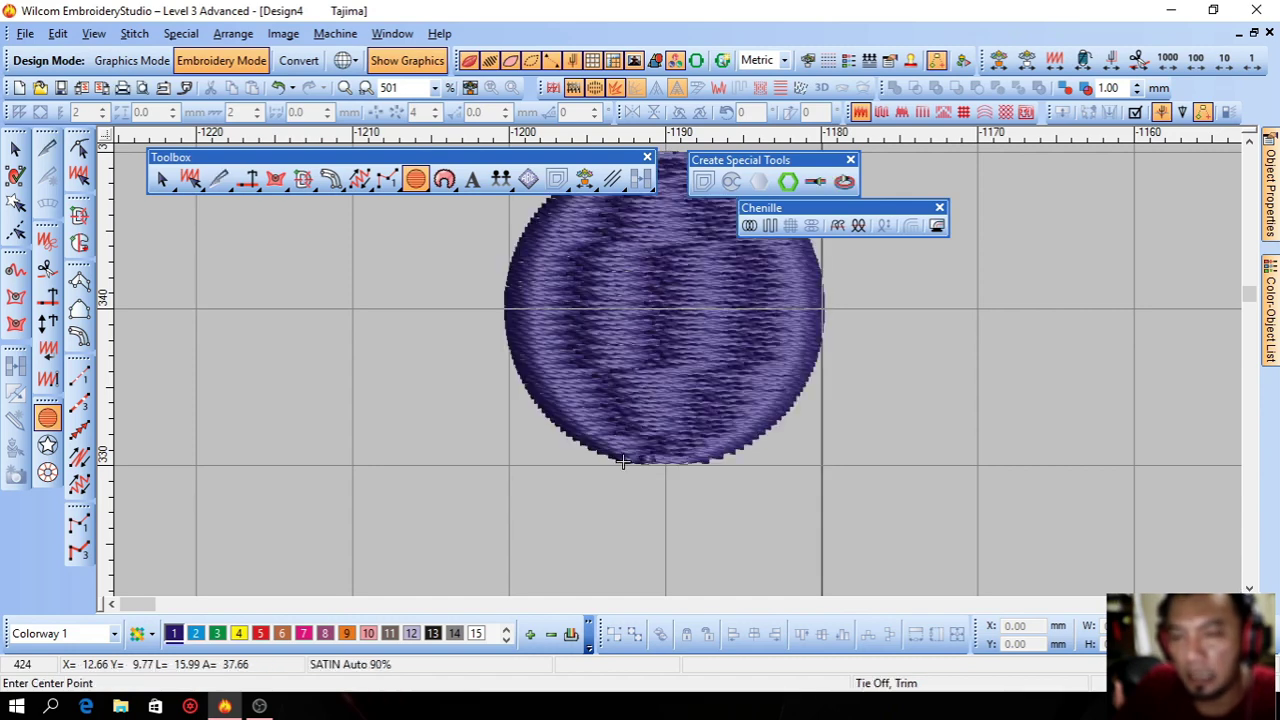
Move the satin circle down and to the left, and delete it from the design
left_click(16, 148)
left_click_drag(596, 327, 532, 493)
scroll(575, 467, "down", 3)
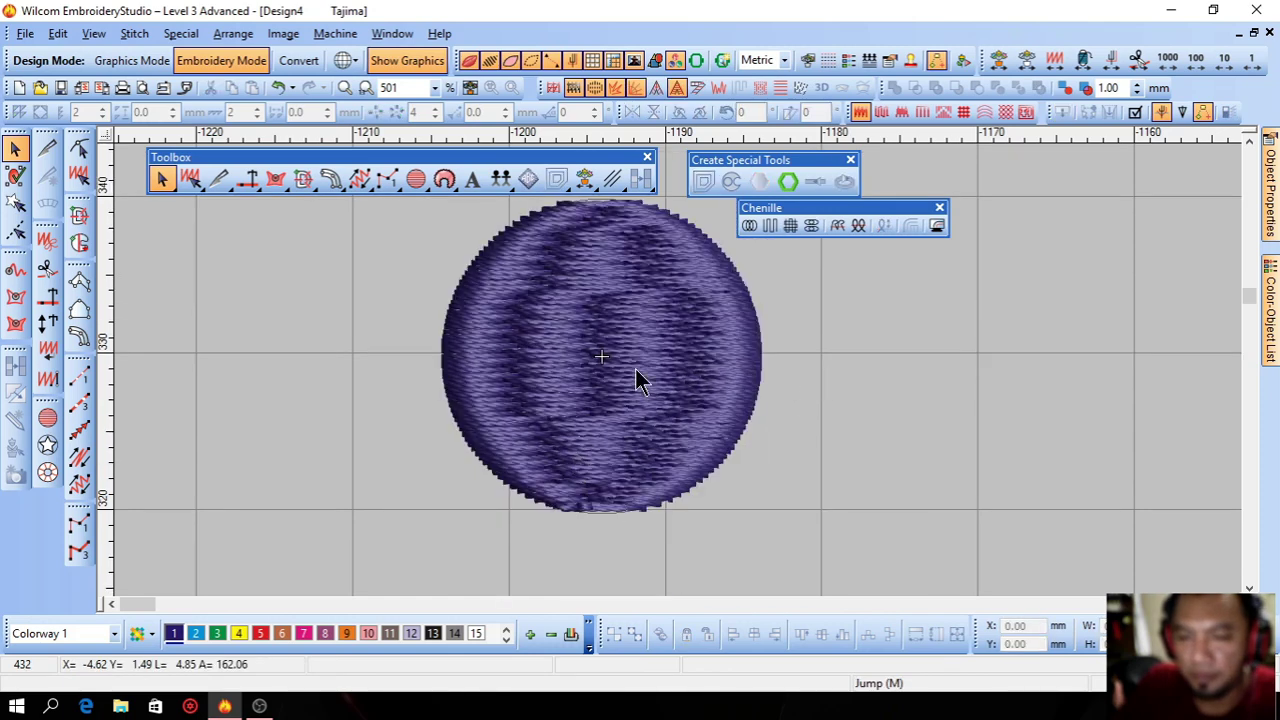
left_click(689, 368)
left_click_drag(760, 512, 757, 514)
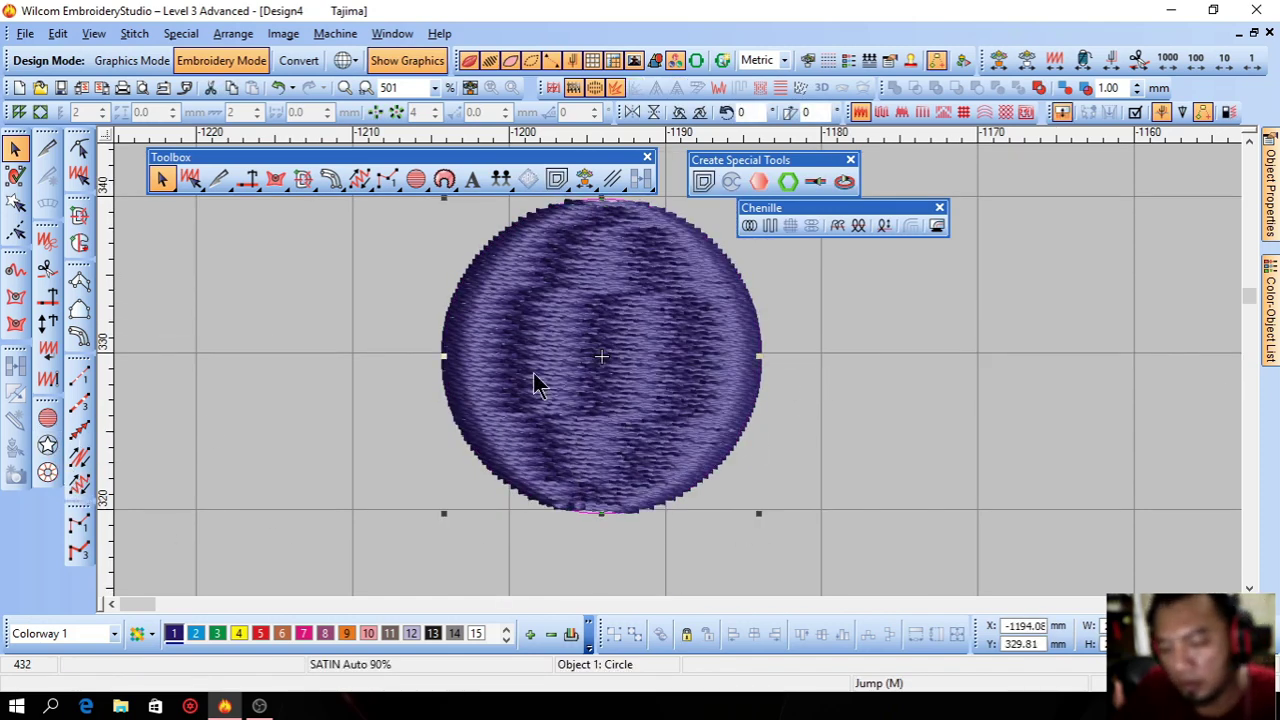
key("Delete")
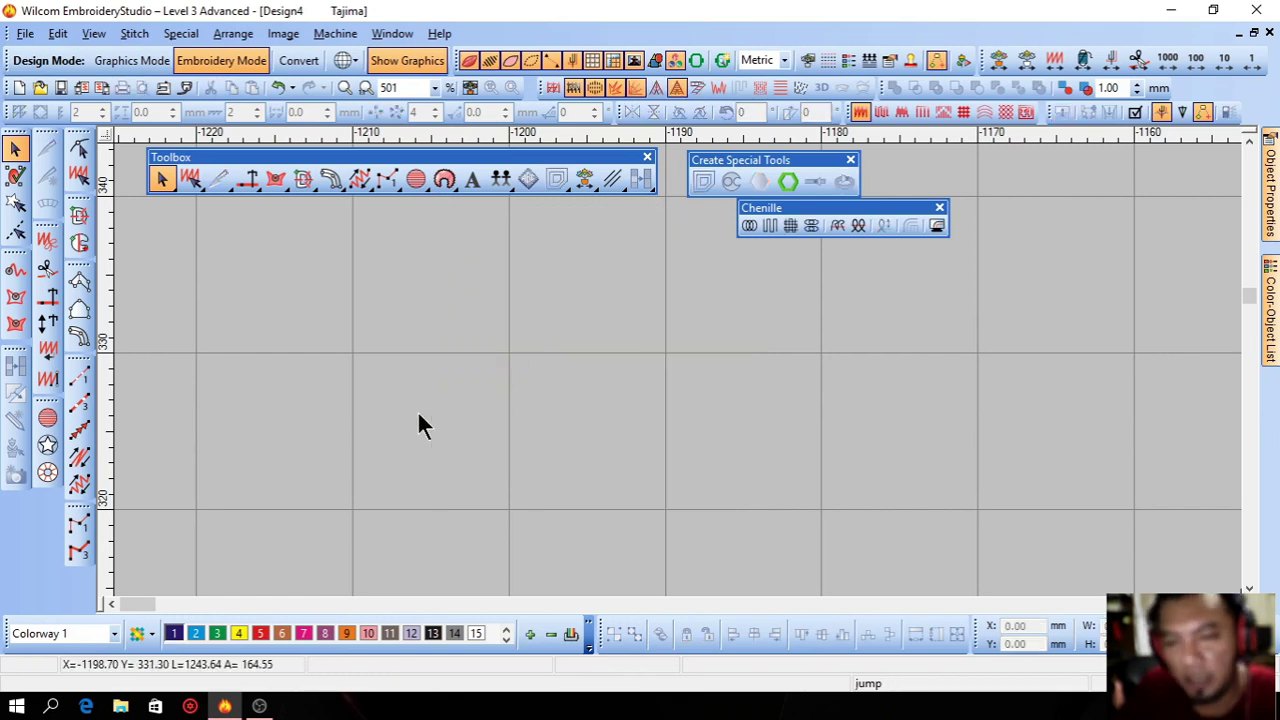
Digitize a zigzag Star object about 11 mm across on the empty canvas
left_click(48, 446)
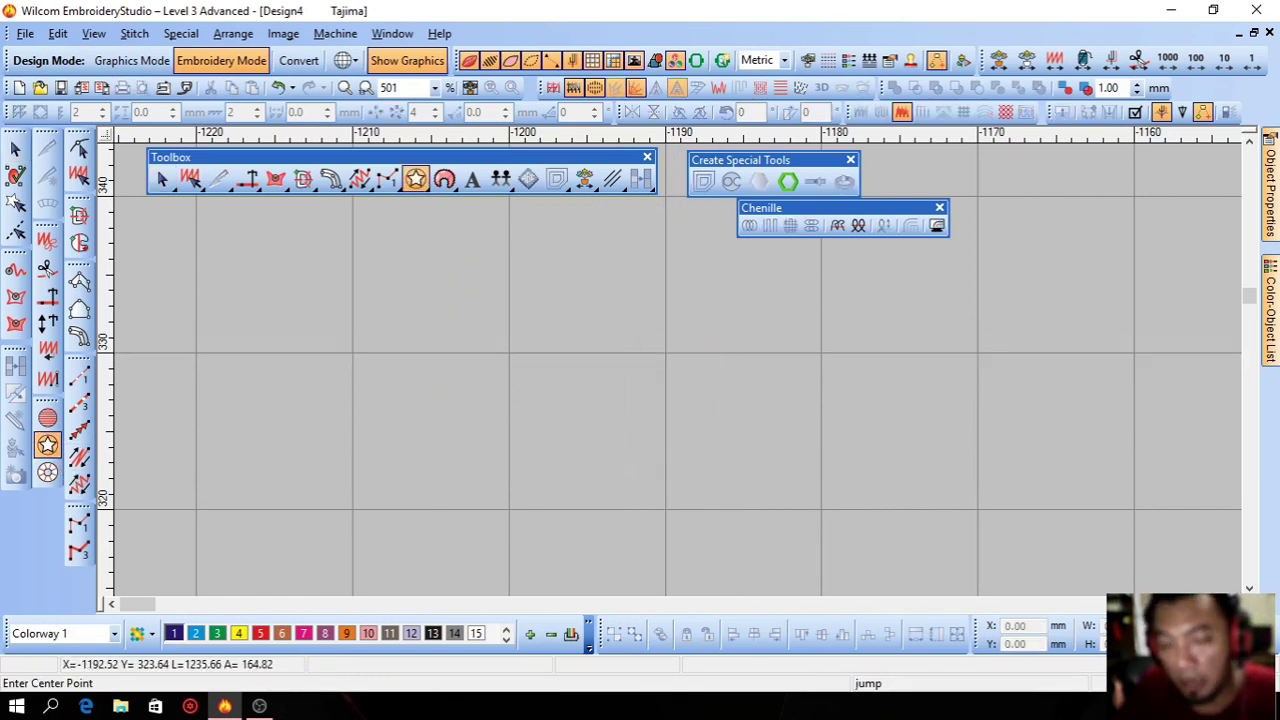
scroll(618, 346, "down", 1)
left_click(611, 354)
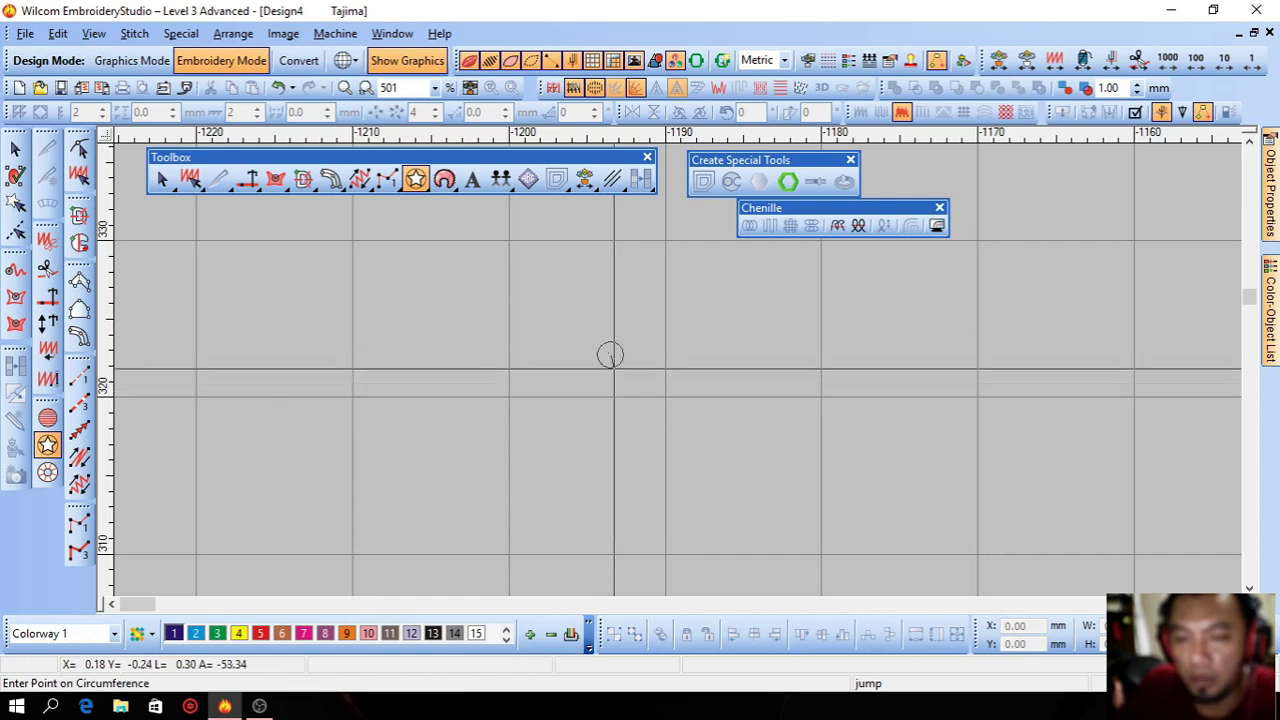
left_click(614, 431)
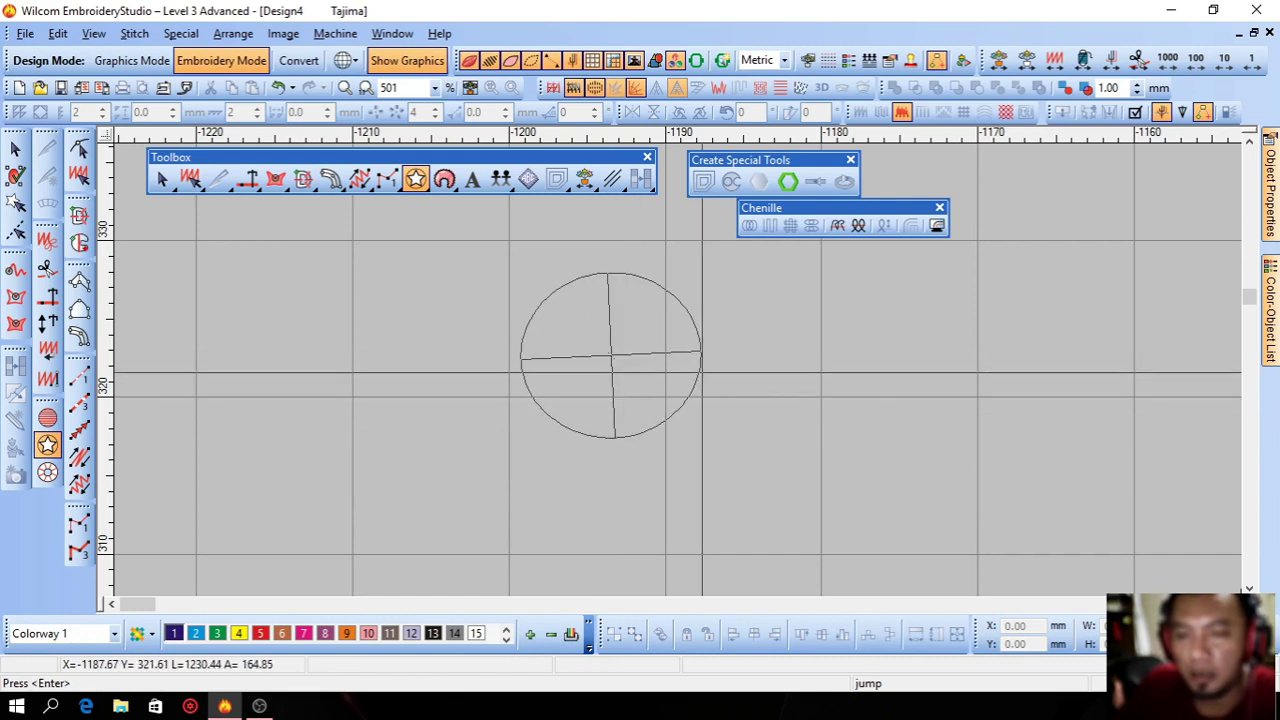
key("Return")
Select the star object and delete it
left_click(15, 148)
left_click(588, 342)
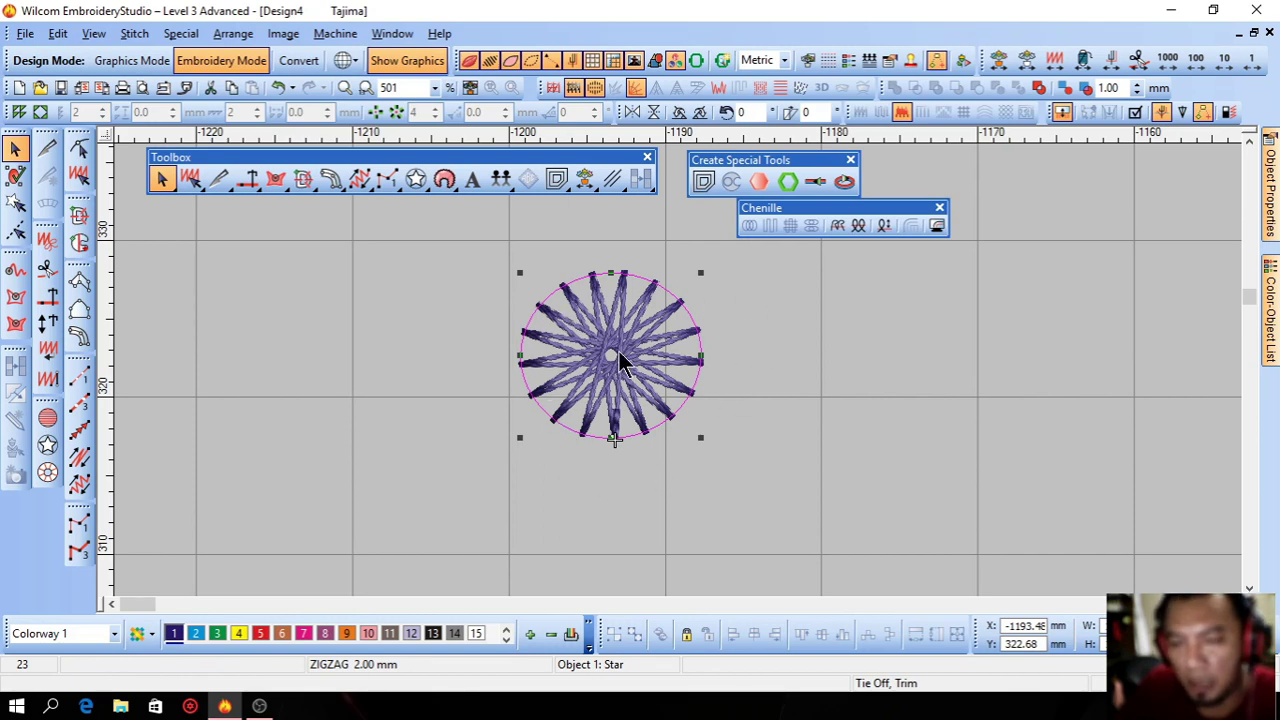
left_click(591, 386)
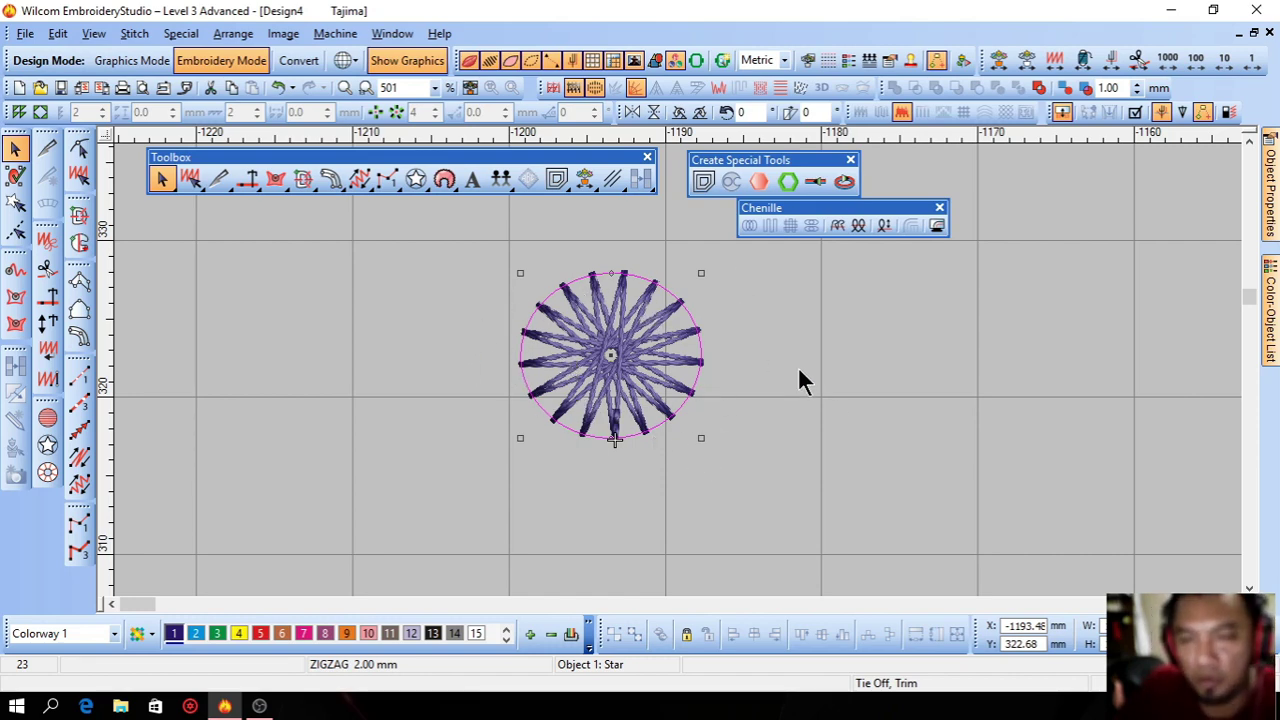
key("Delete")
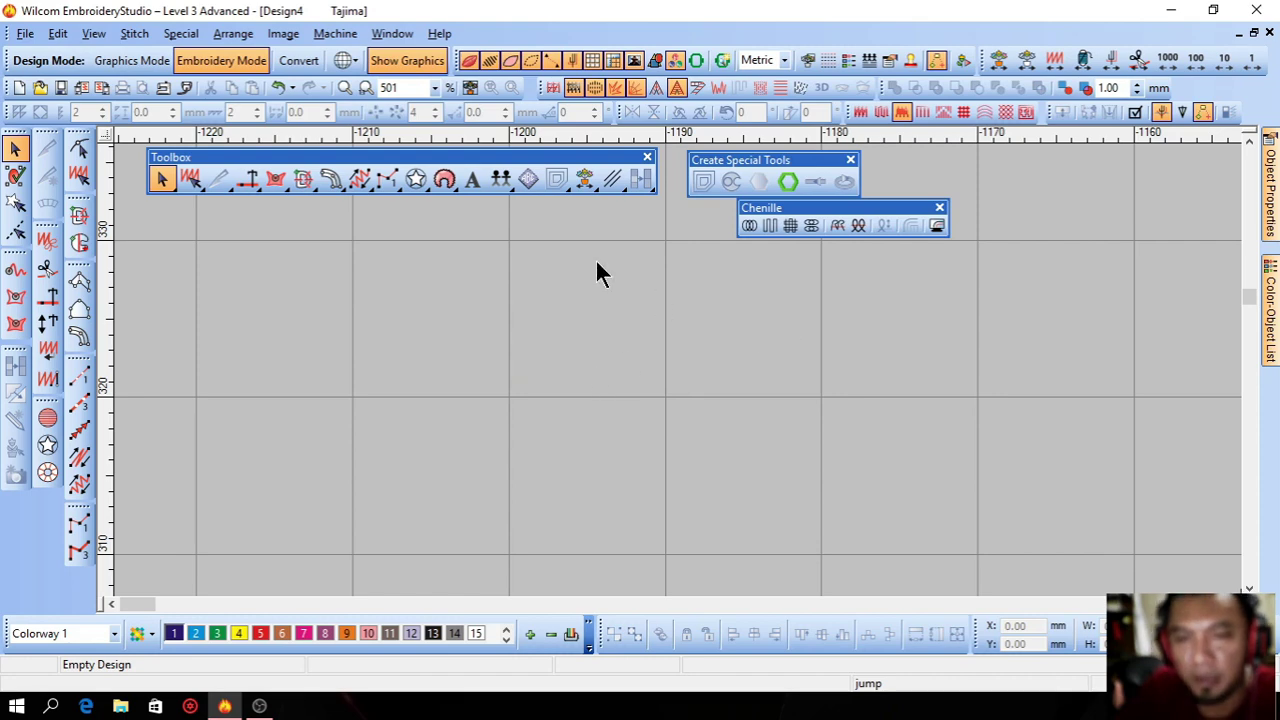
Show the Appliqué Tools flyout and dock it at the end of the first column of docked tools
left_click(90, 36)
mouse_move(245, 442)
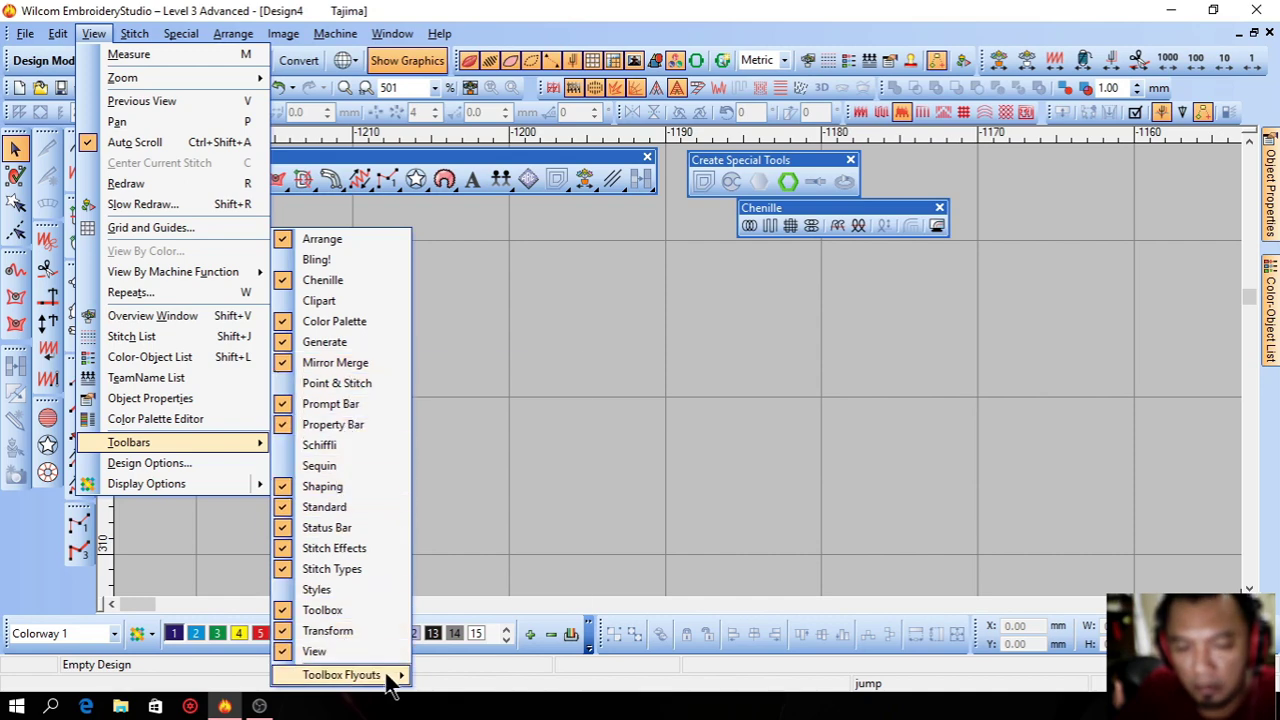
mouse_move(390, 675)
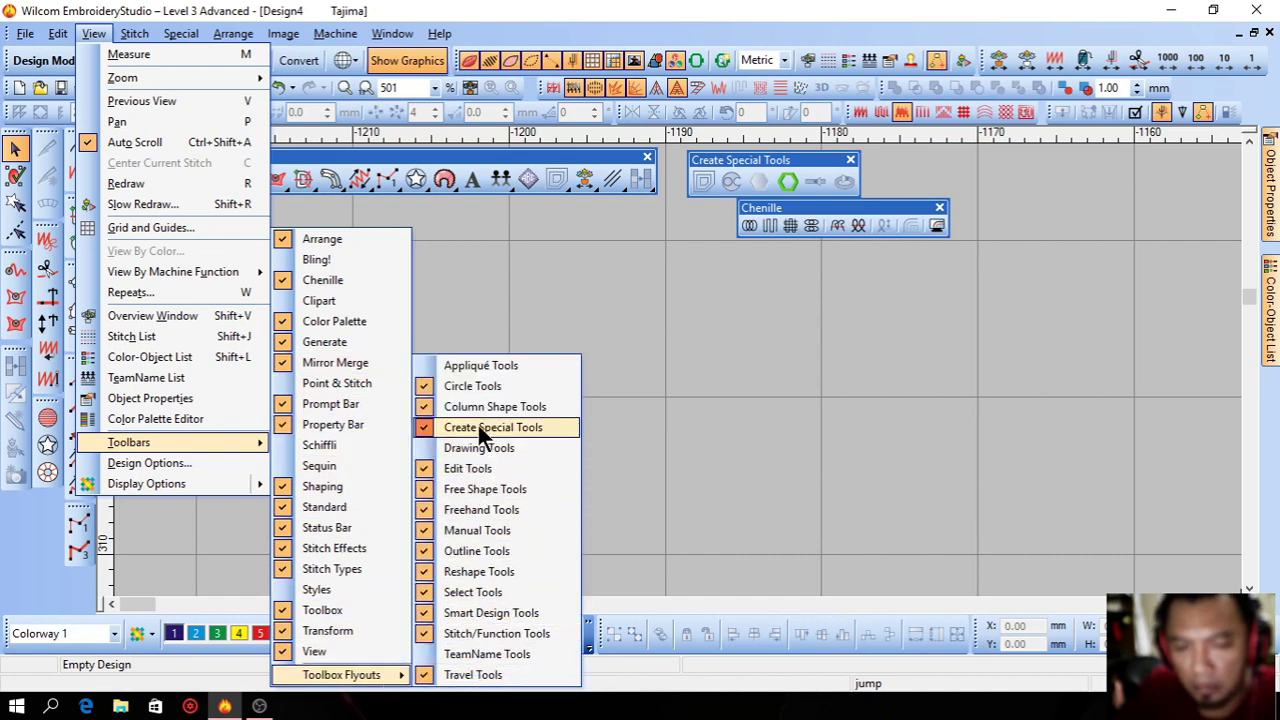
left_click(473, 366)
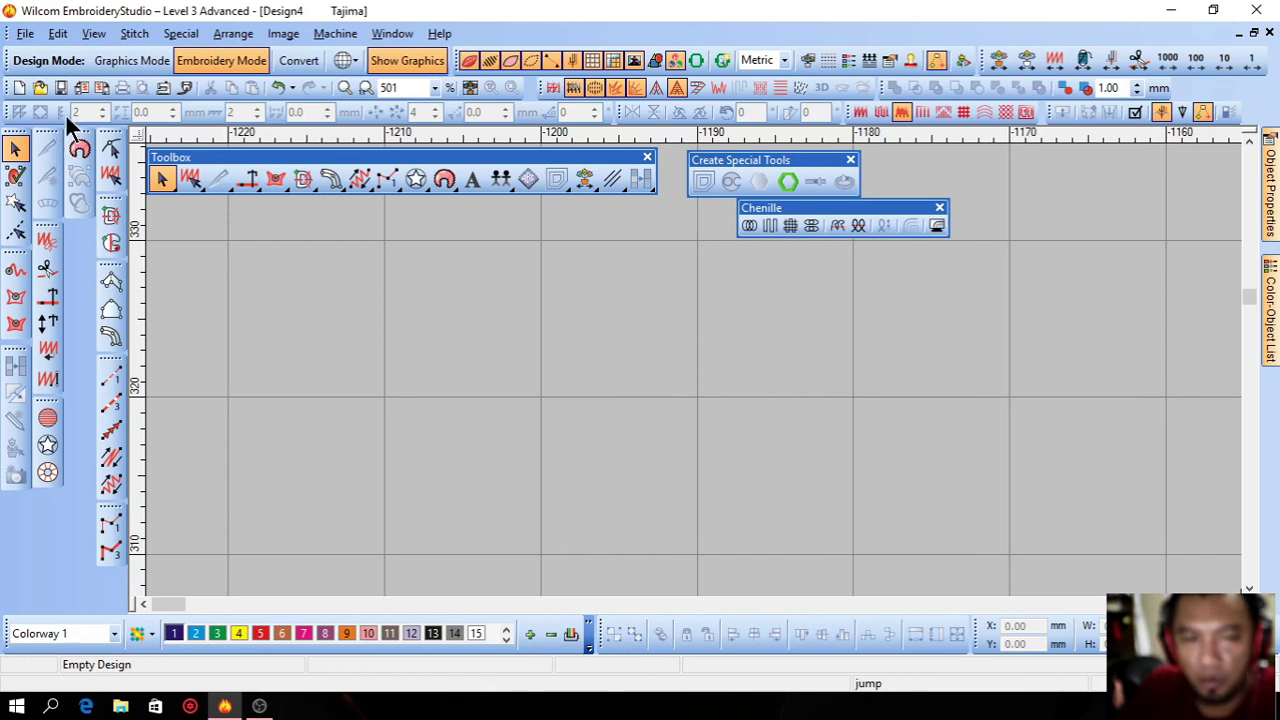
left_click_drag(76, 120, 22, 484)
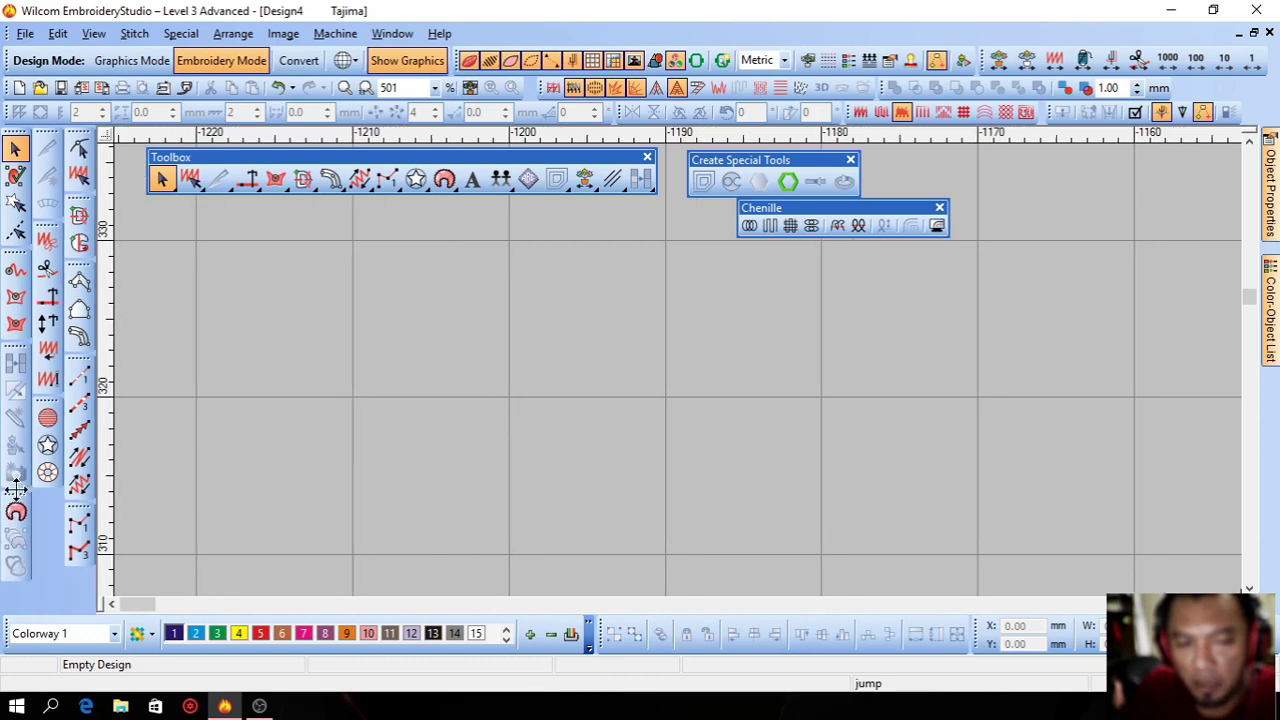
left_click(16, 512)
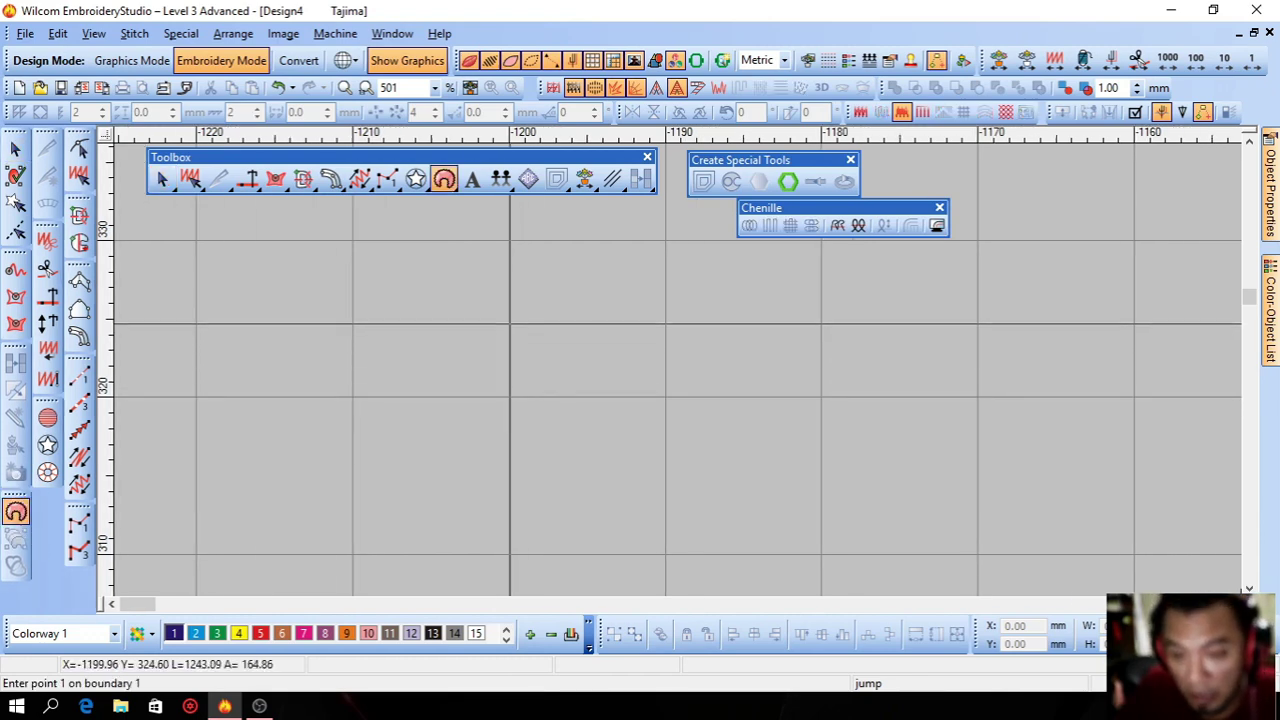
key("Escape")
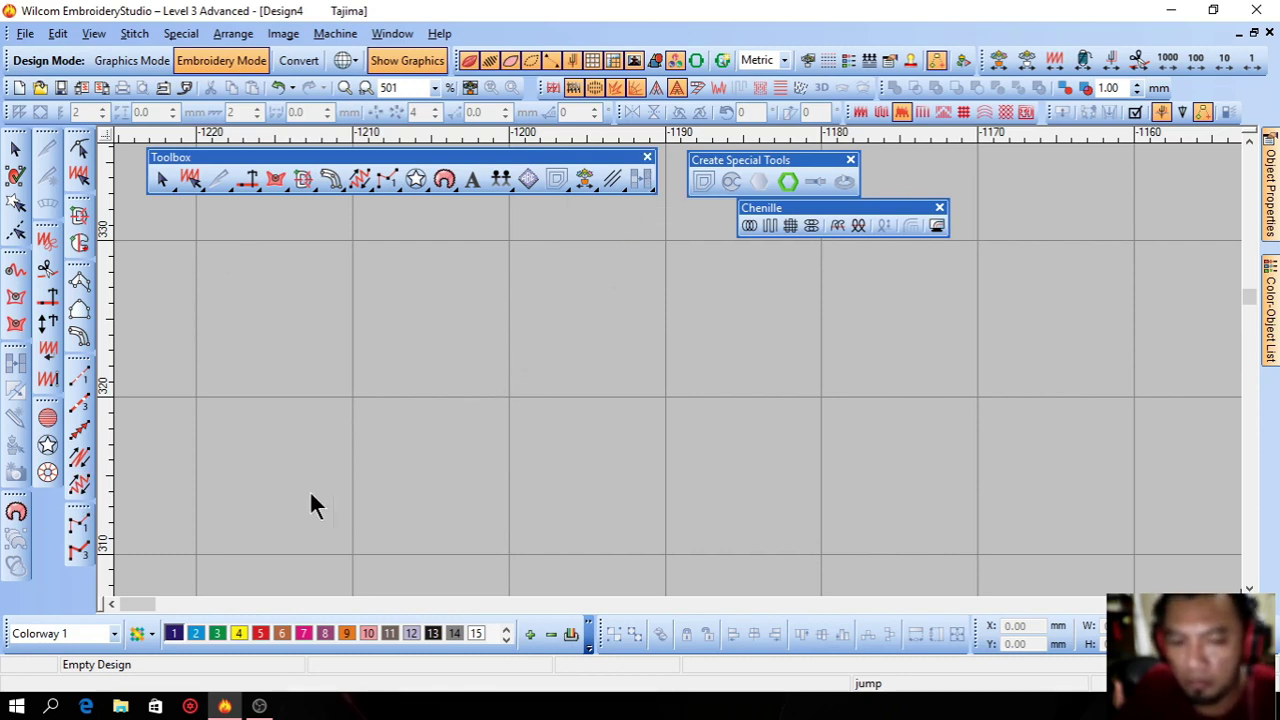
Digitize a near-circular zigzag shape about 16 mm wide and 15 mm high with the Circle tool
left_click(47, 418)
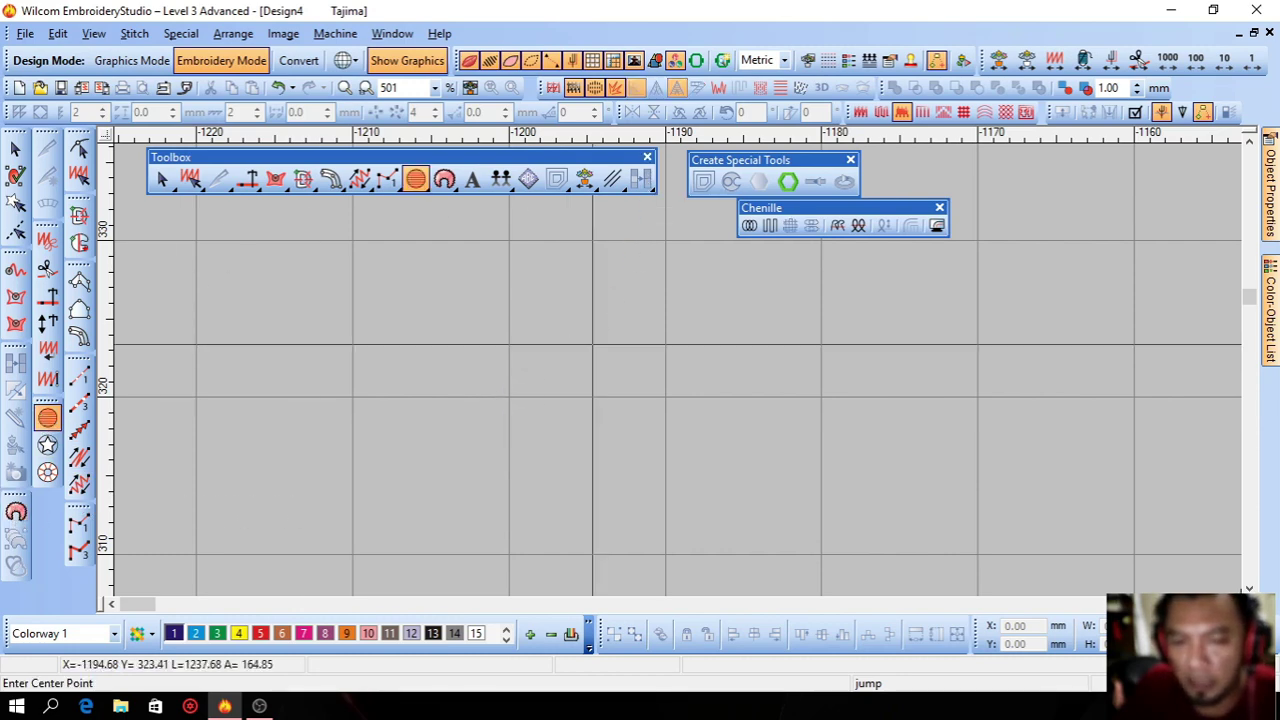
left_click(599, 345)
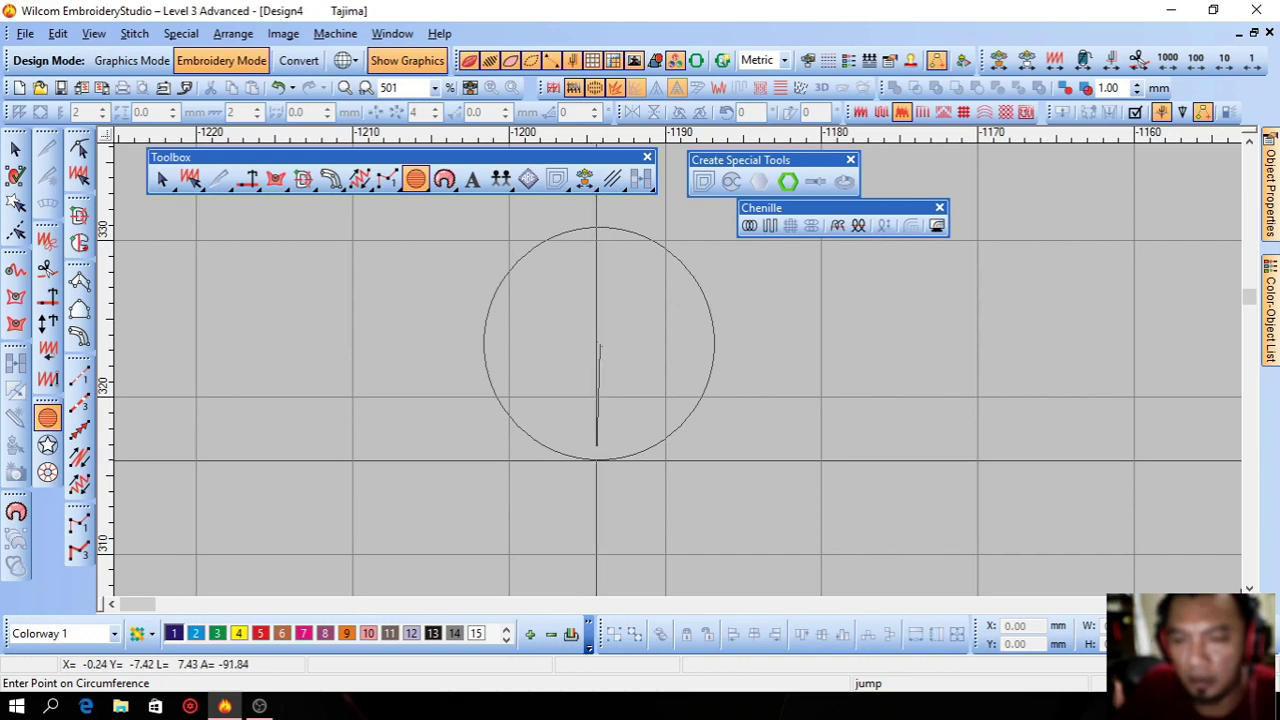
left_click(597, 459)
key("Return")
key("Escape")
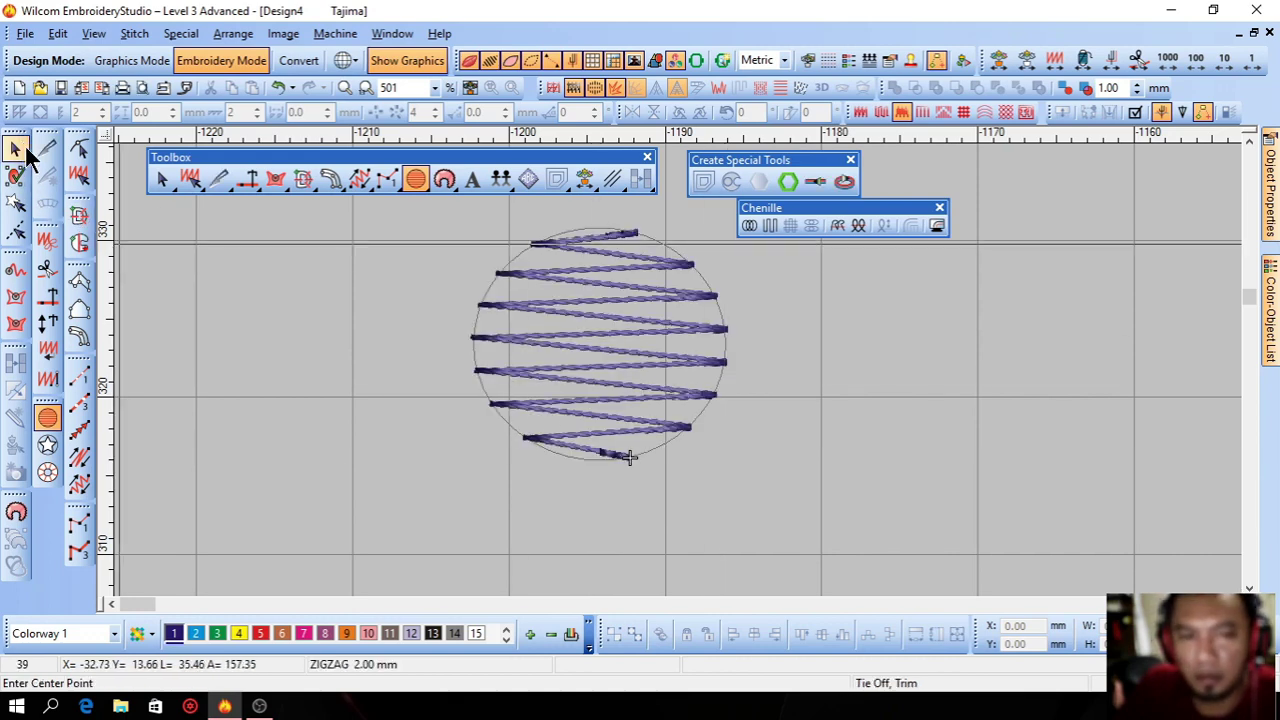
Reposition the zigzag circle about 3.4 mm lower at about 18 mm wide, and change its stitch type to Satin
left_click(1042, 108)
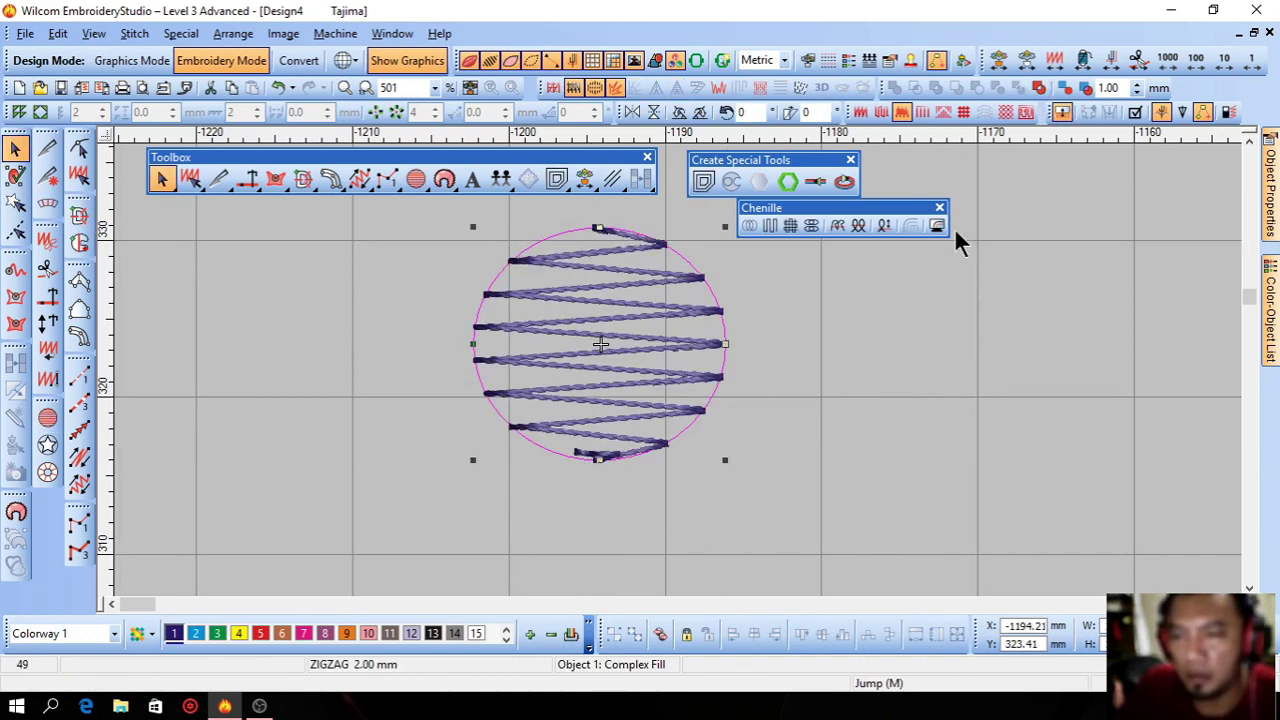
left_click_drag(691, 329, 682, 380)
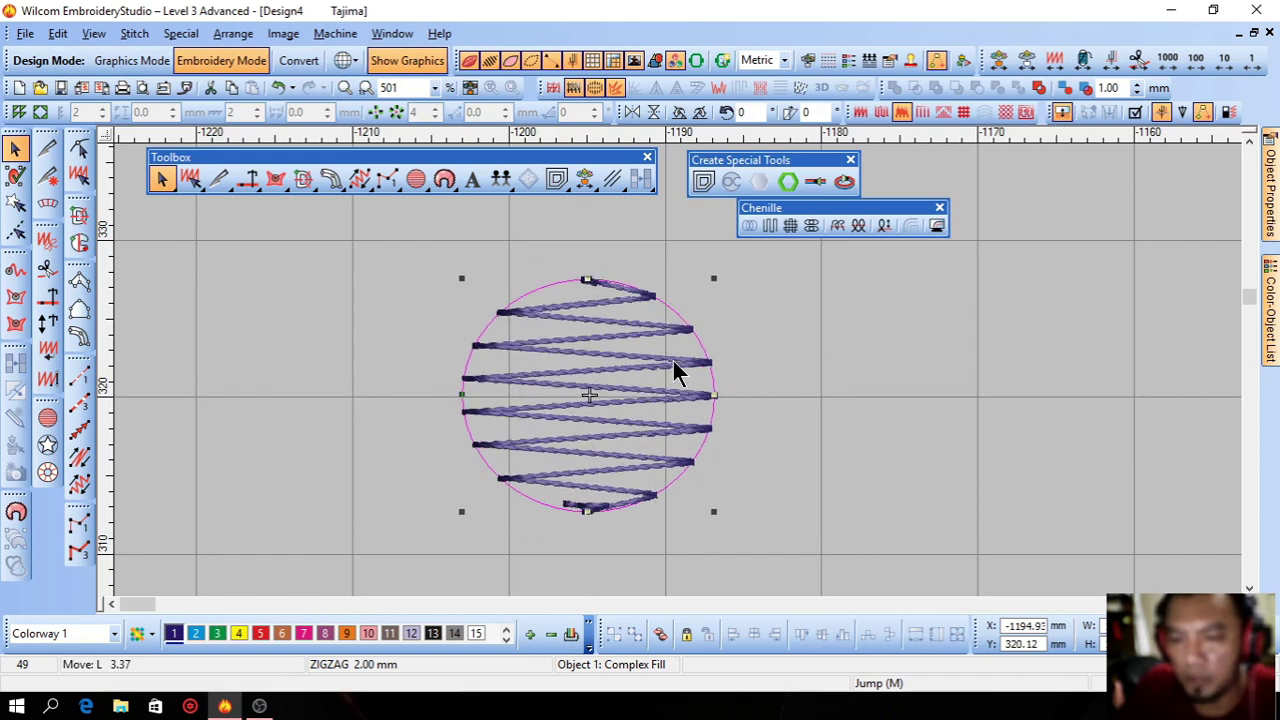
left_click_drag(714, 510, 729, 526)
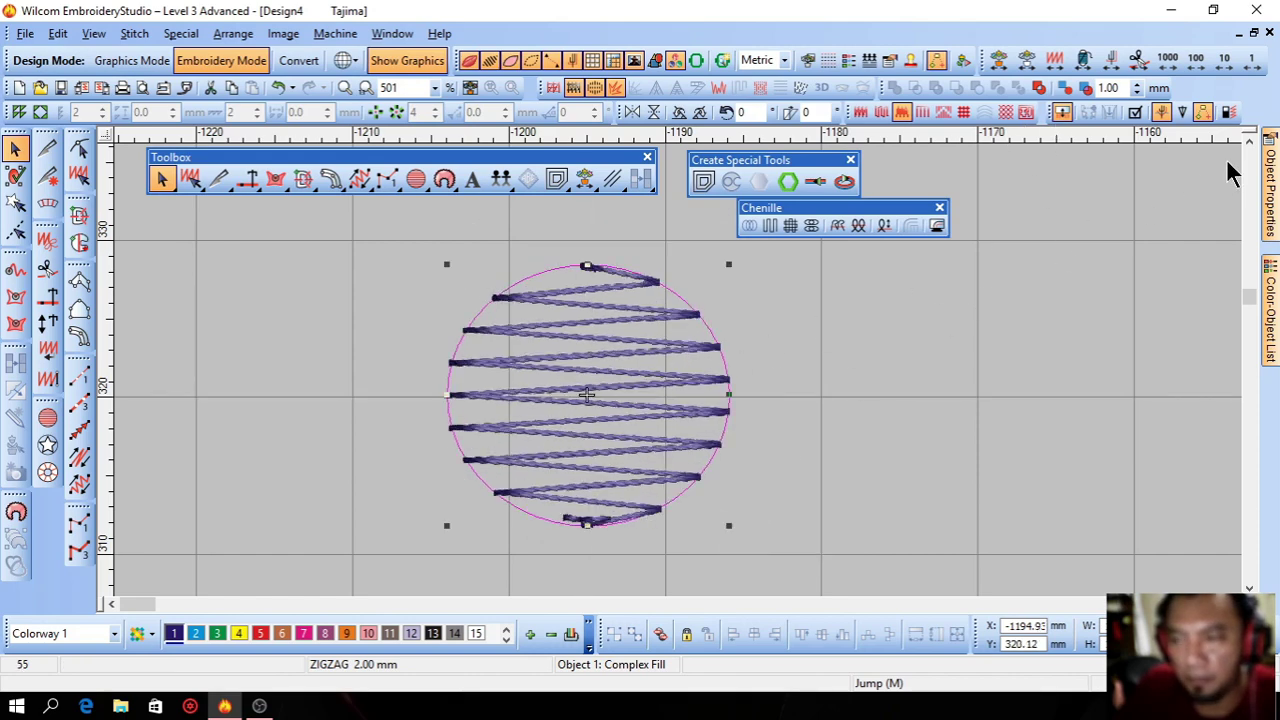
left_click(862, 113)
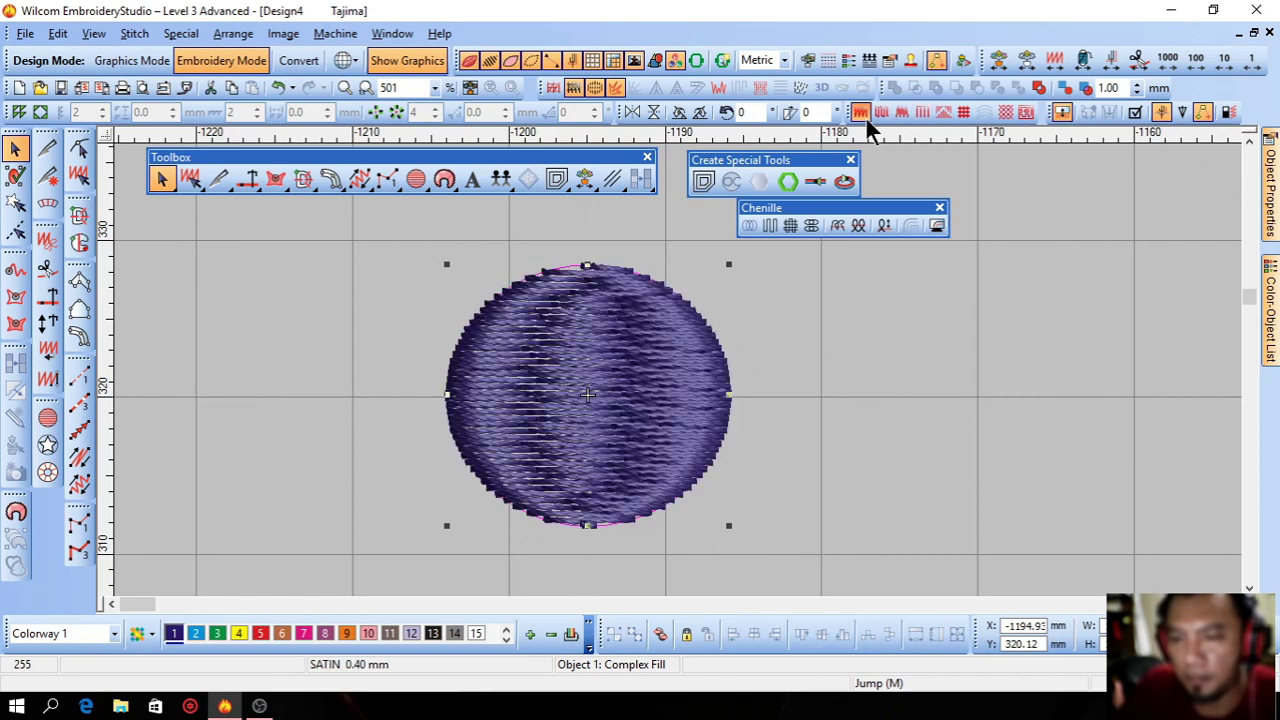
left_click(897, 363)
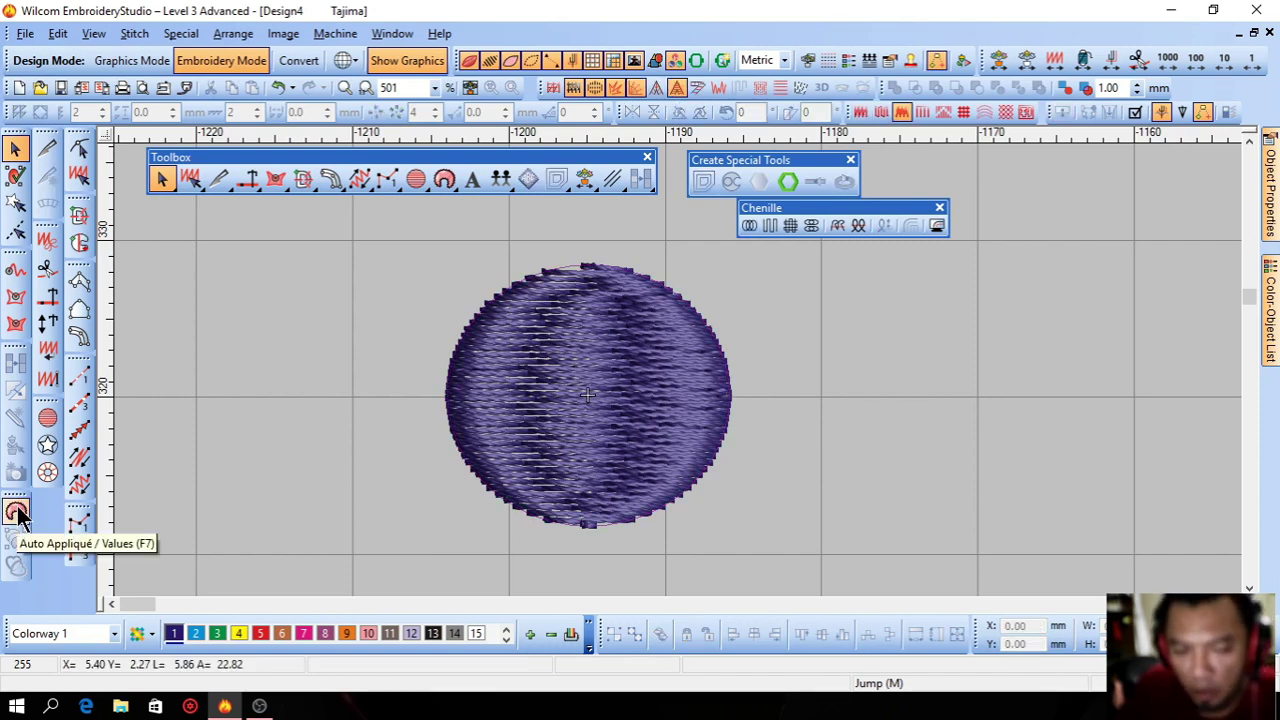
Digitize an Auto Appliqué object whose closed curved boundary traces the outline of the satin circle
left_click(16, 512)
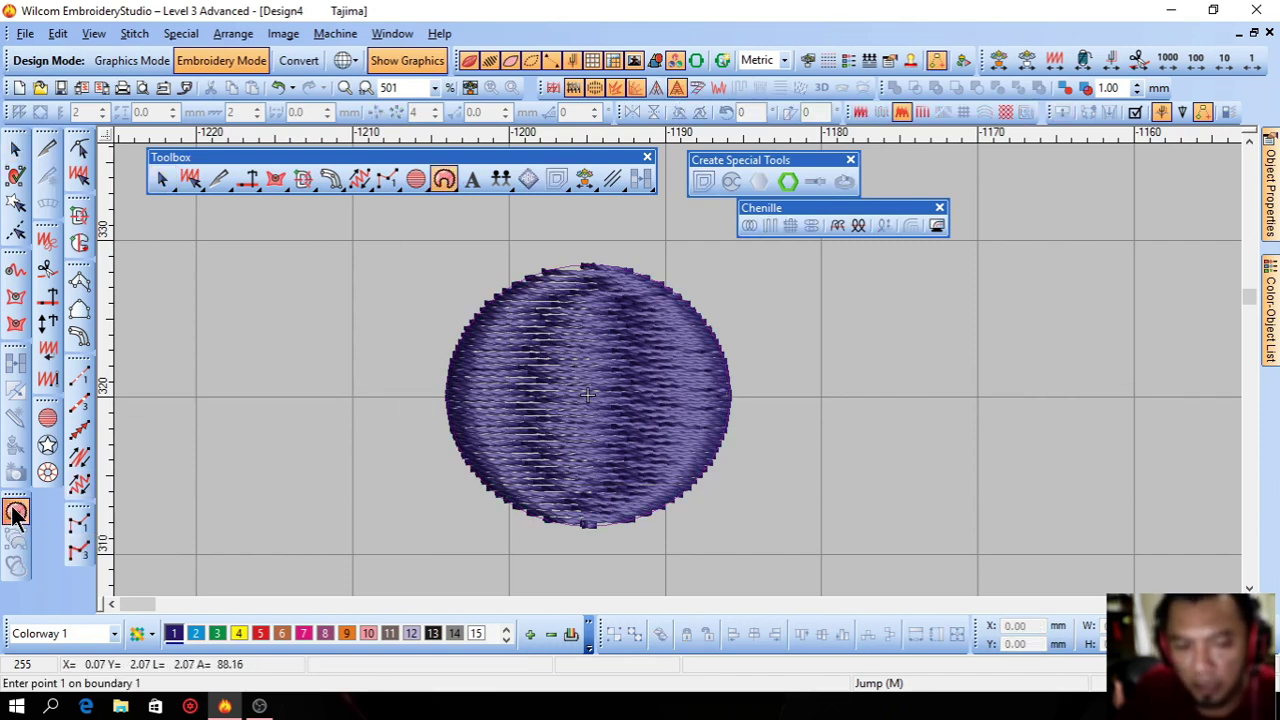
left_click(590, 265)
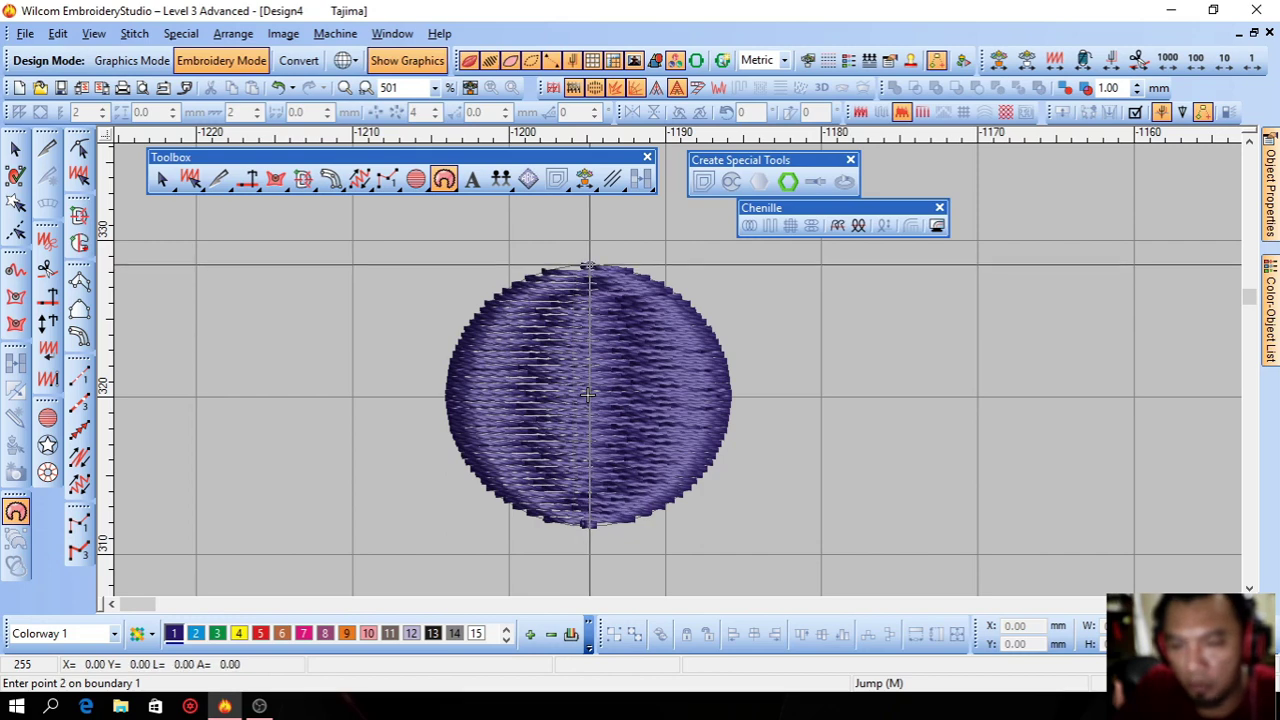
left_click(727, 404)
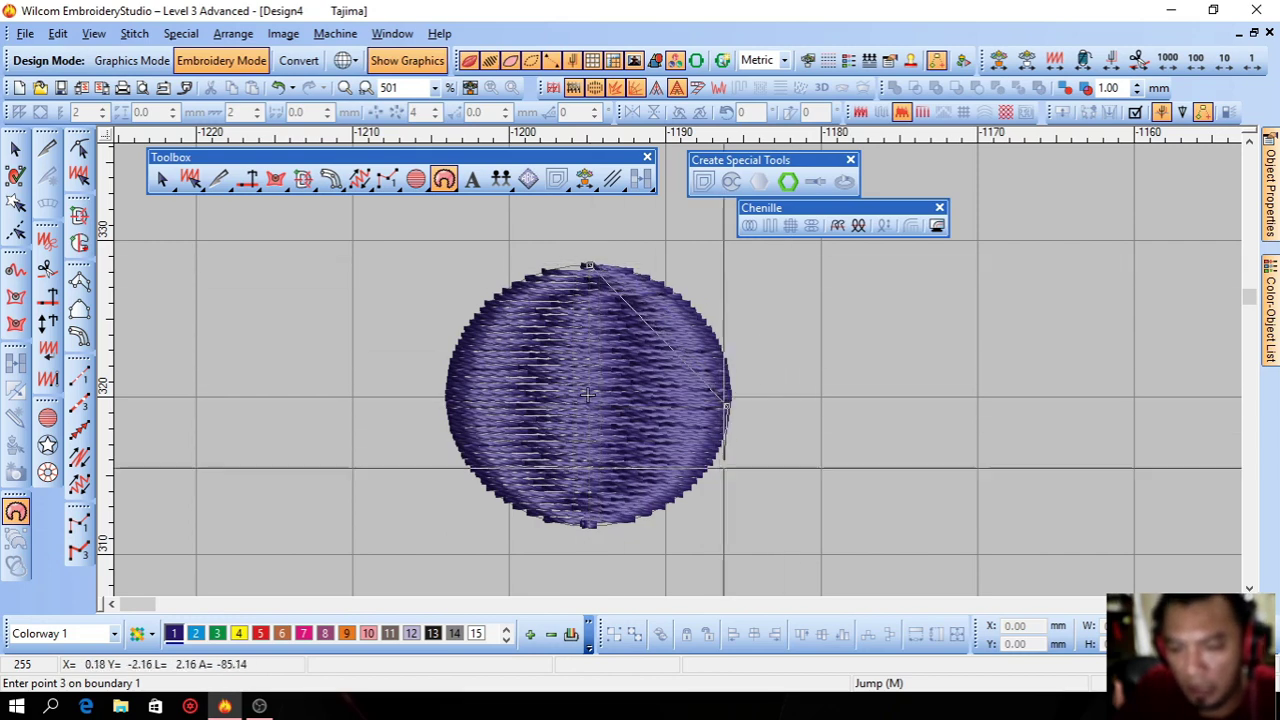
left_click(588, 523)
left_click(446, 404)
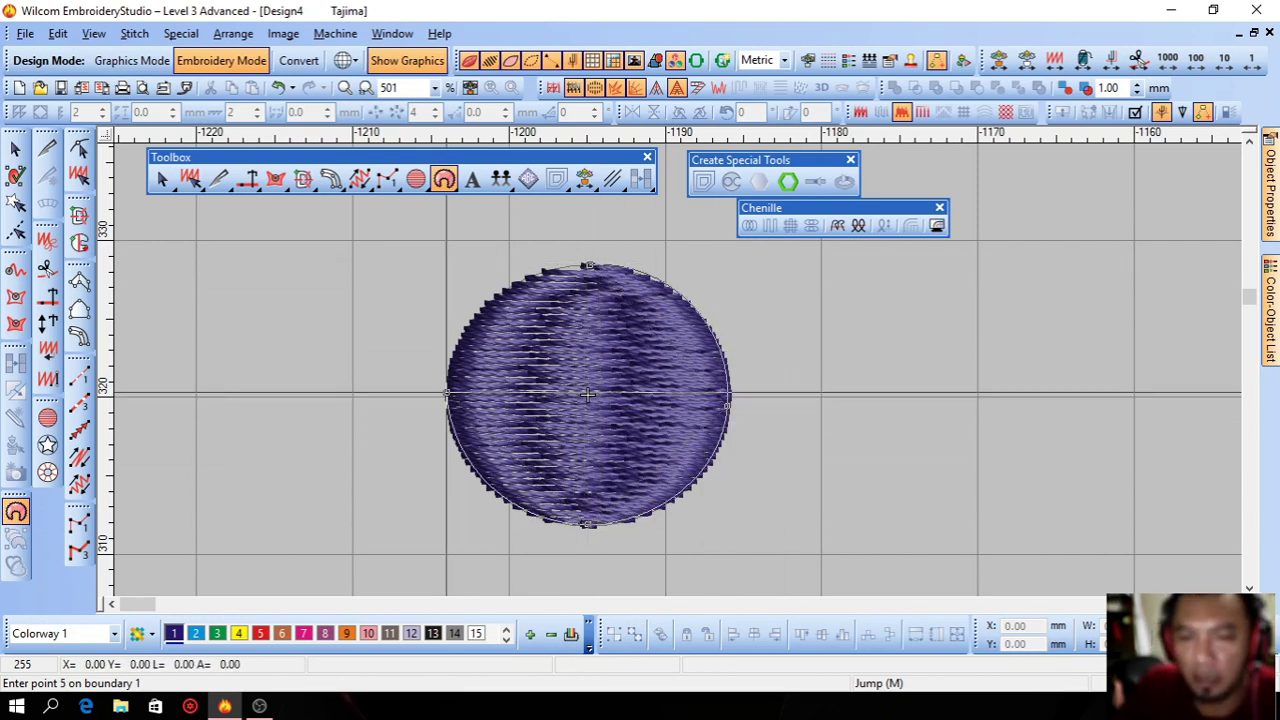
left_click(591, 265)
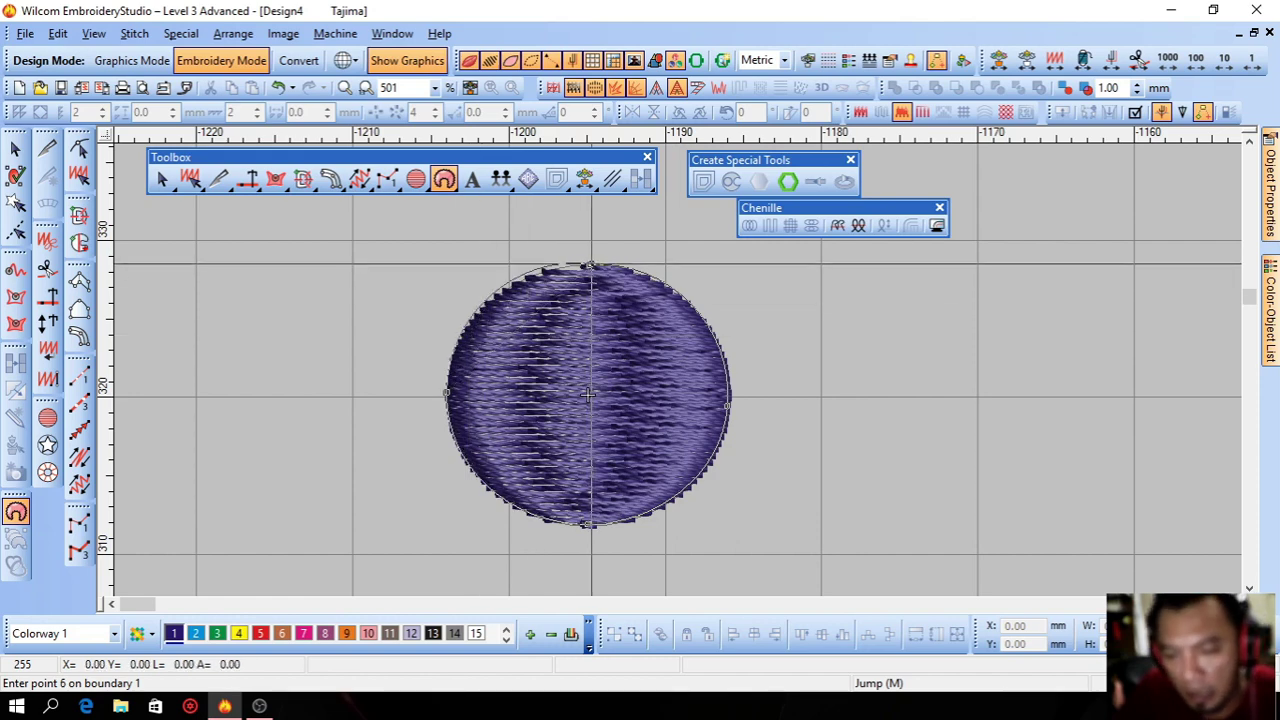
key("Return")
key("Return")
key("Return")
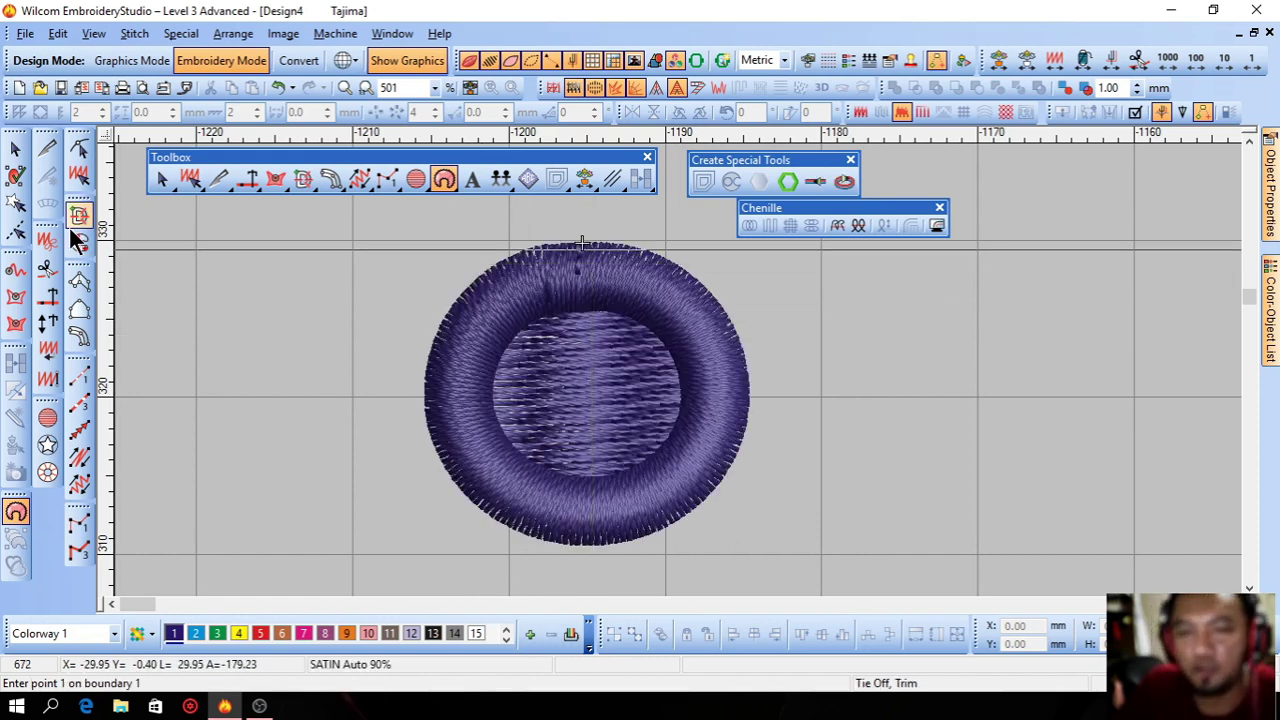
Move the appliqué ring clear of the satin circle and delete the satin circle
left_click(15, 148)
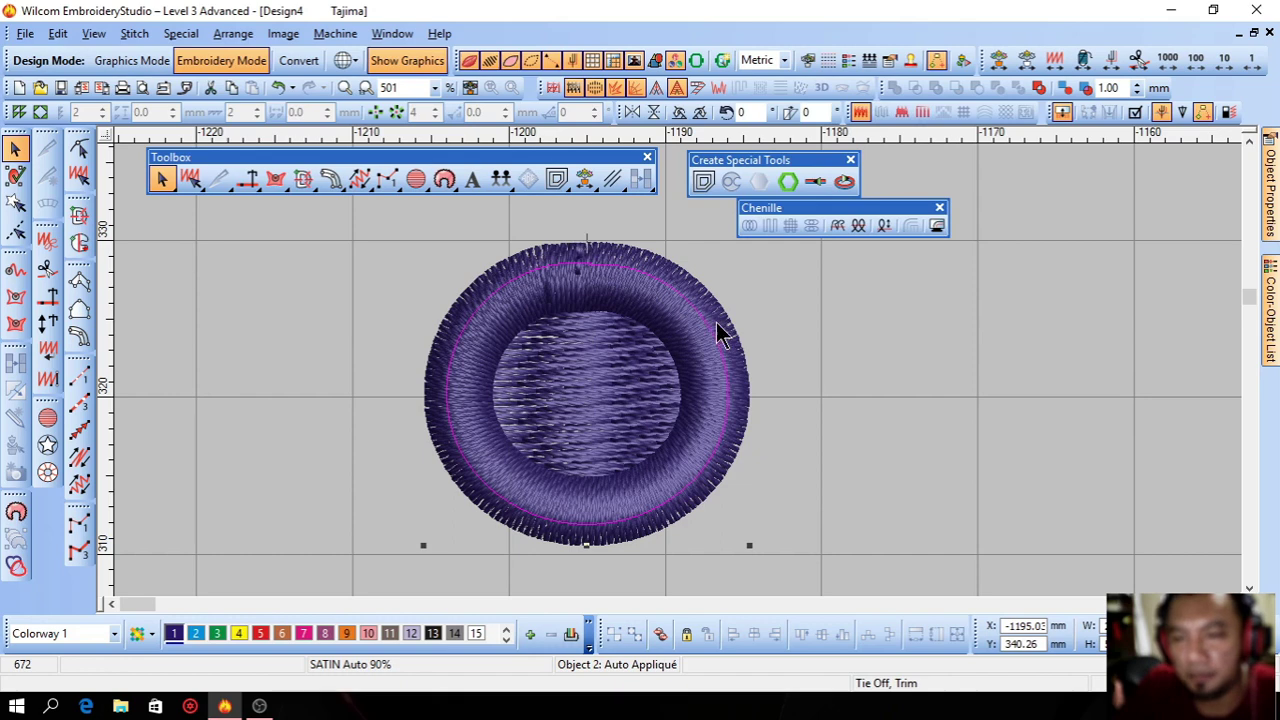
left_click_drag(716, 322, 640, 387)
left_click(612, 395)
key("Delete")
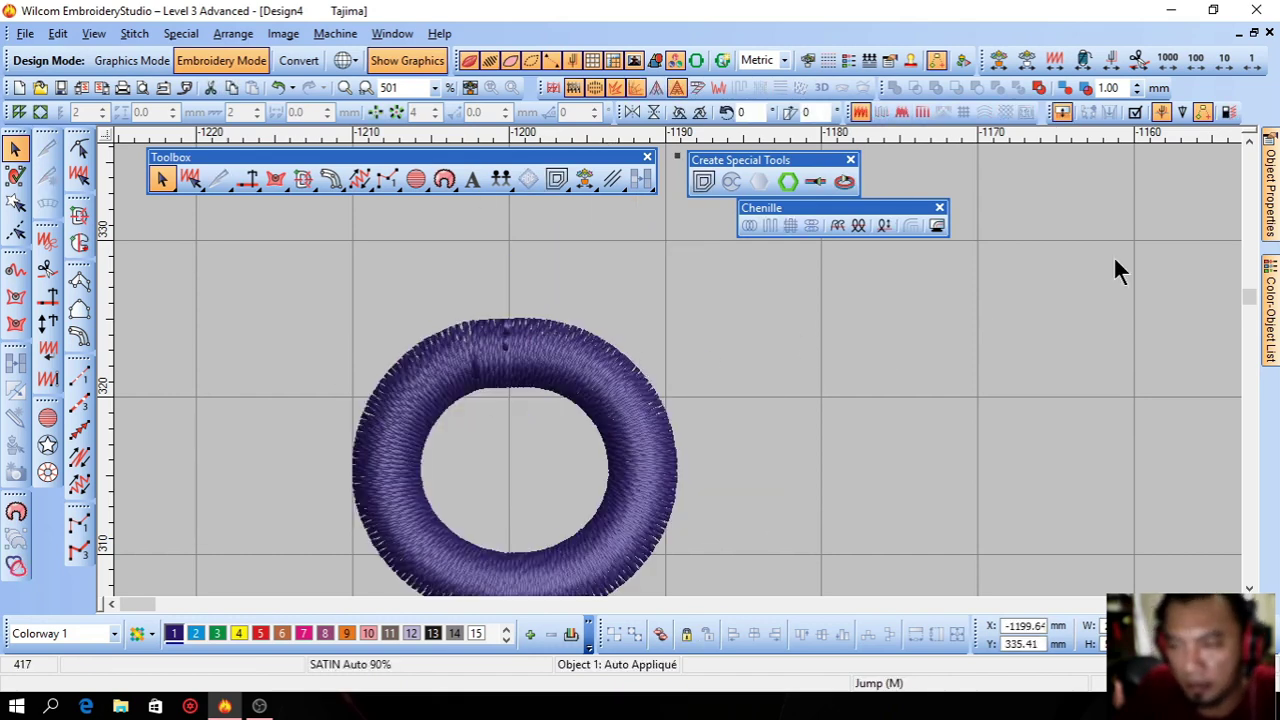
Look through the appliqué's layers in the Color-Object List, and pull the zigzag tack-down and satin cover ring away from the run-stitch circle
mouse_move(1275, 218)
mouse_move(1268, 310)
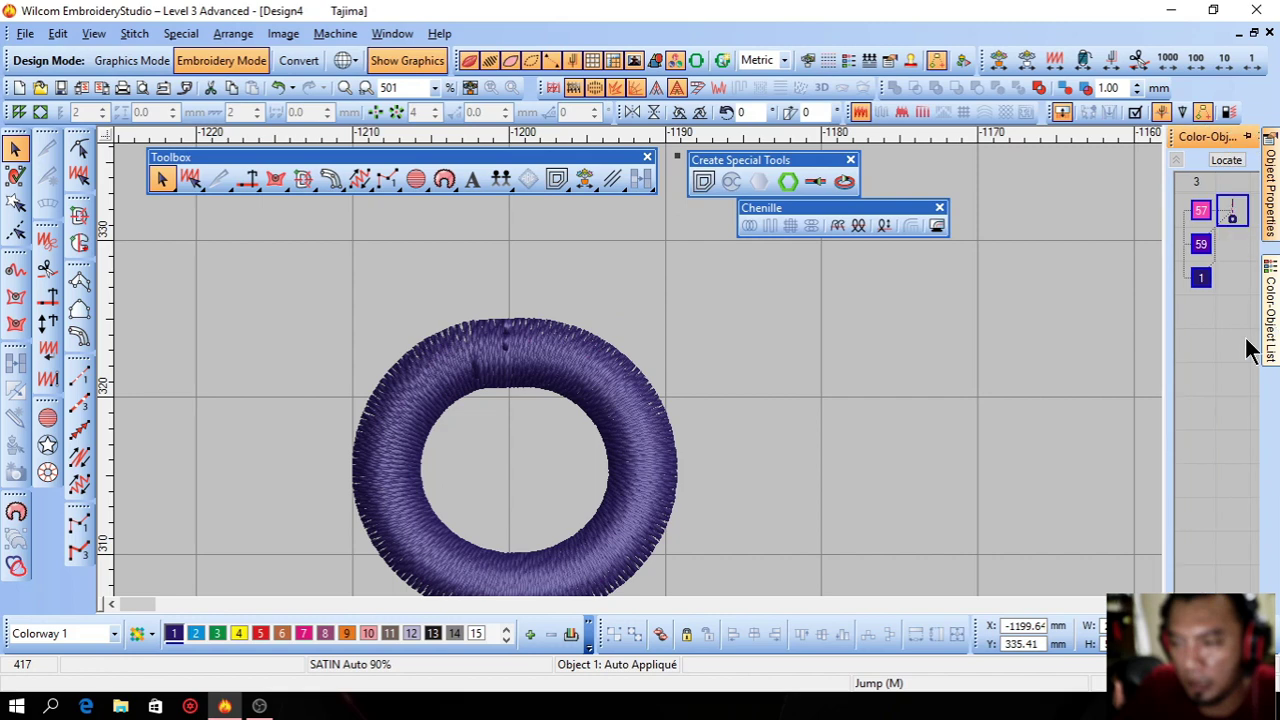
left_click(1187, 243)
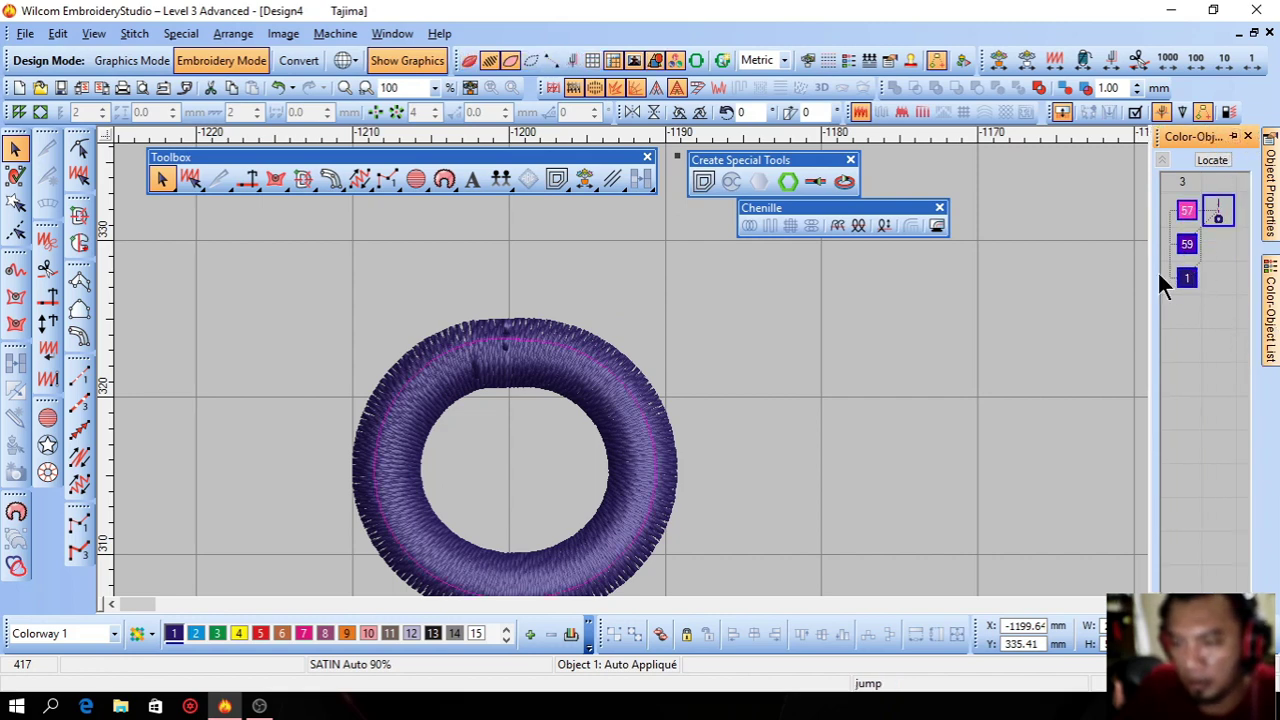
left_click_drag(621, 461, 1071, 343)
left_click_drag(634, 394, 1012, 466)
scroll(1005, 455, "down", 2)
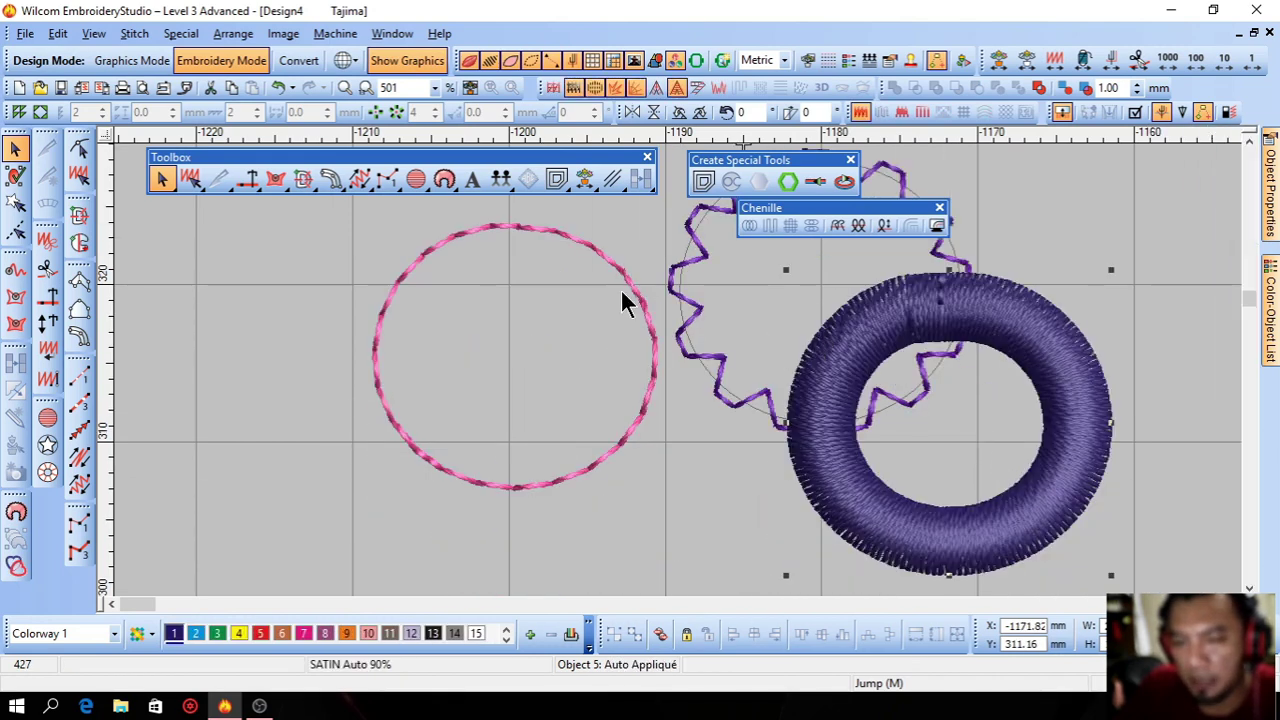
Move the run-stitch circle down to the left, and restack the zigzag tack-down and satin cover ring on top of it
left_click(584, 309)
left_click_drag(584, 309, 494, 372)
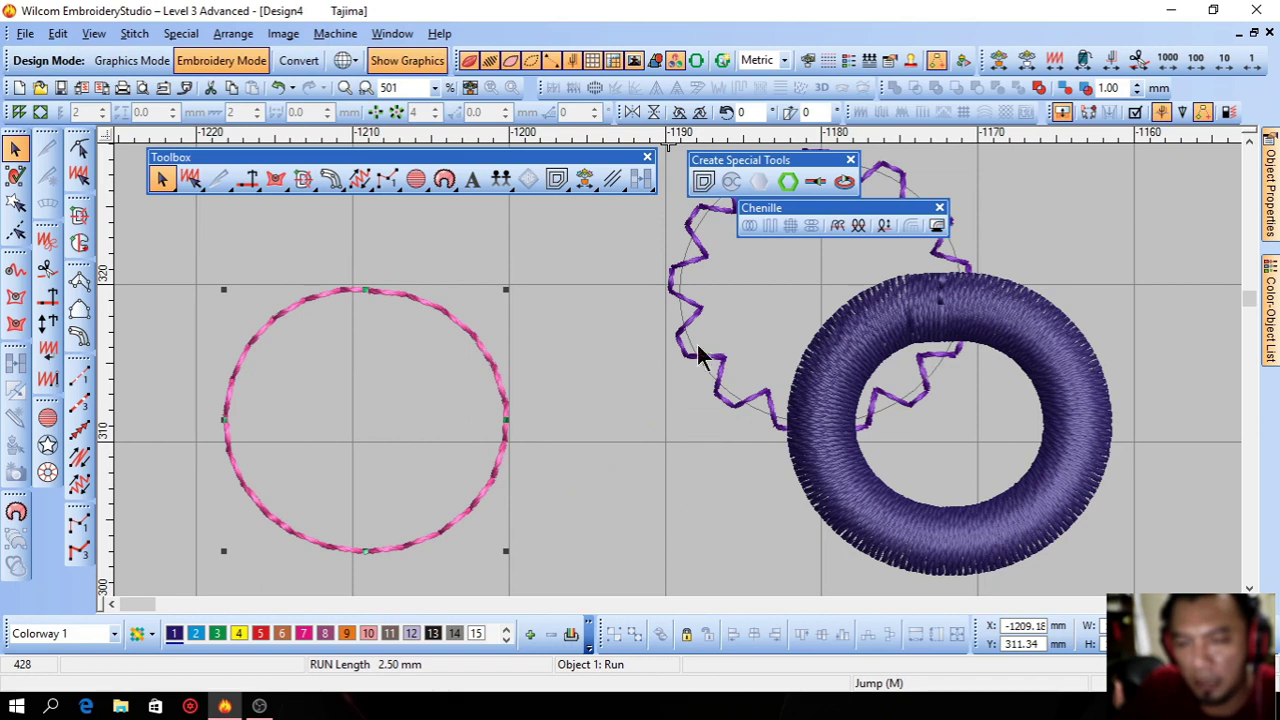
left_click(690, 313)
left_click_drag(690, 313, 494, 452)
left_click_drag(737, 457, 476, 454)
left_click(963, 326)
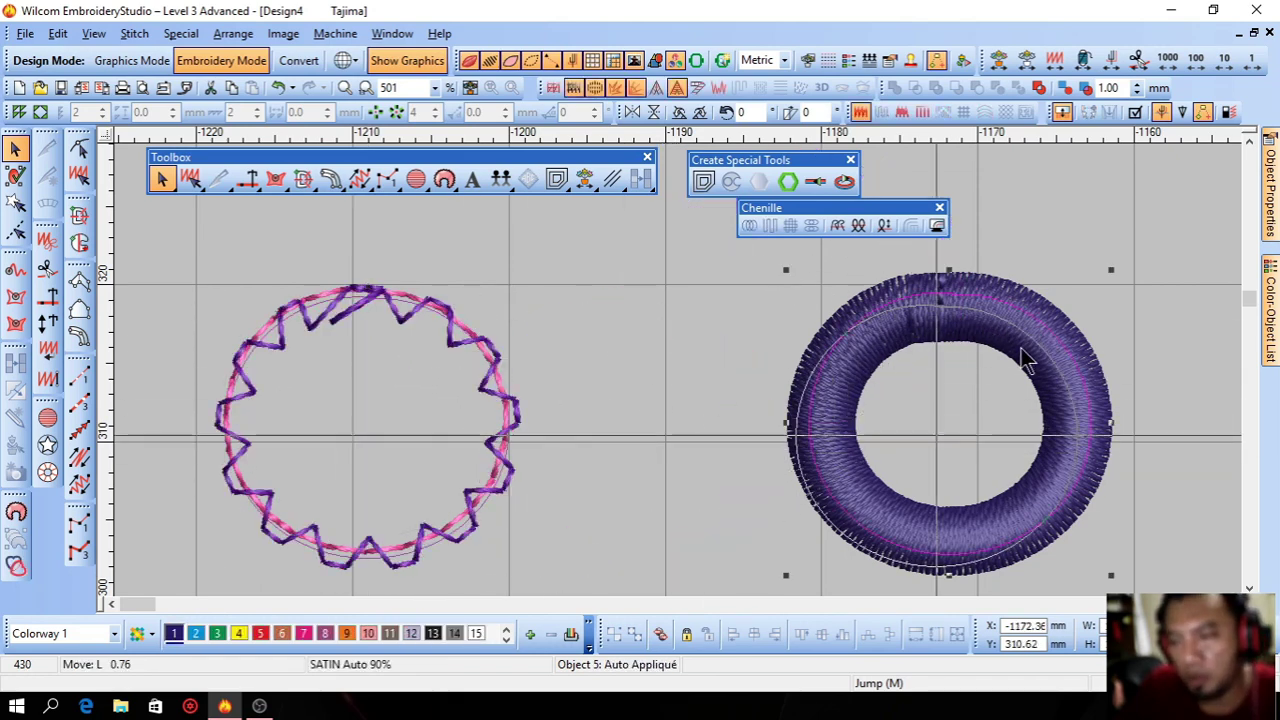
left_click_drag(1030, 352, 457, 341)
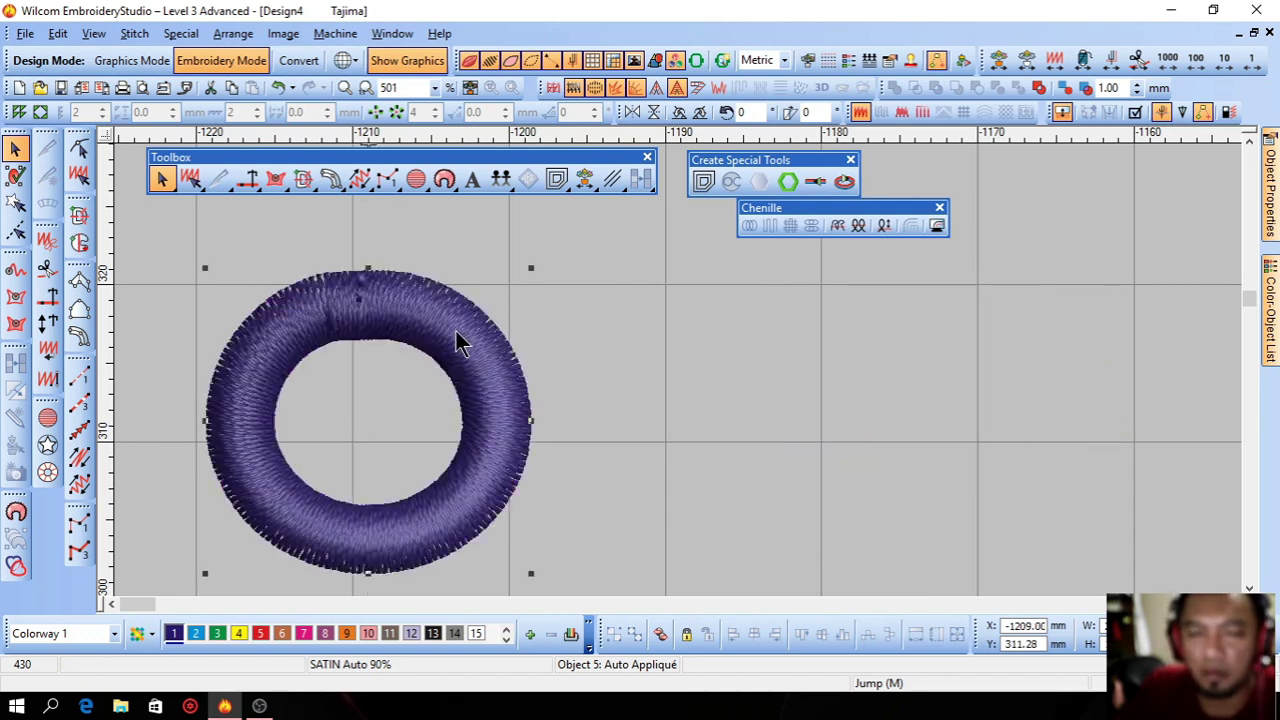
Select all the stacked appliqué layers together and delete them
key("shift+z")
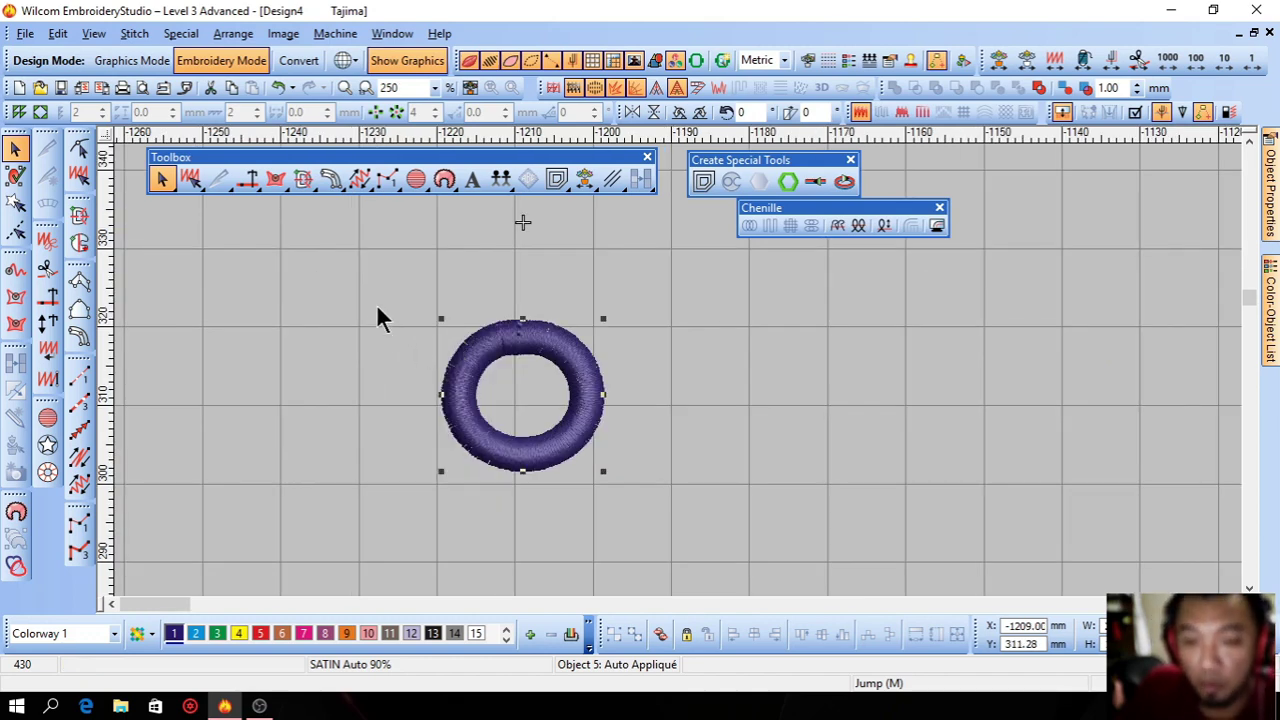
left_click_drag(418, 288, 630, 545)
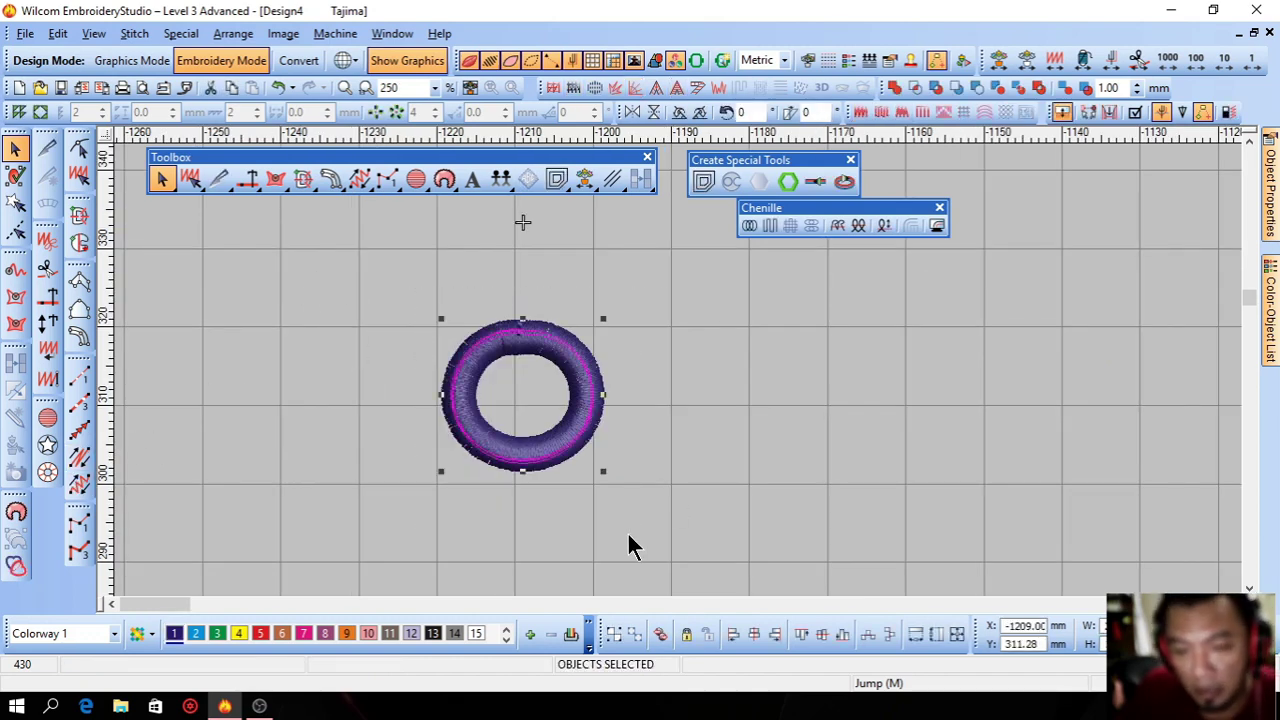
left_click(662, 521)
left_click_drag(663, 312, 342, 528)
key("Delete")
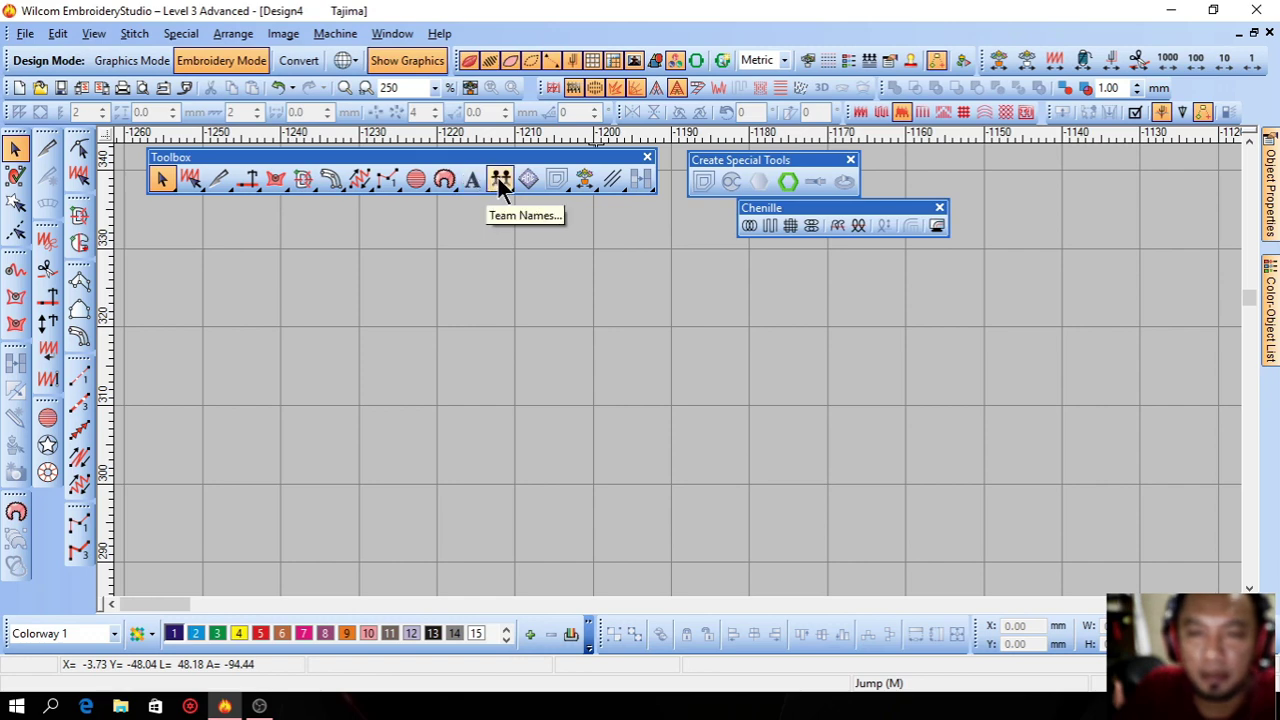
Create the lettering "DFHGDH" with the Lettering tool in the empty design and generate its satin stitches
left_click(469, 185)
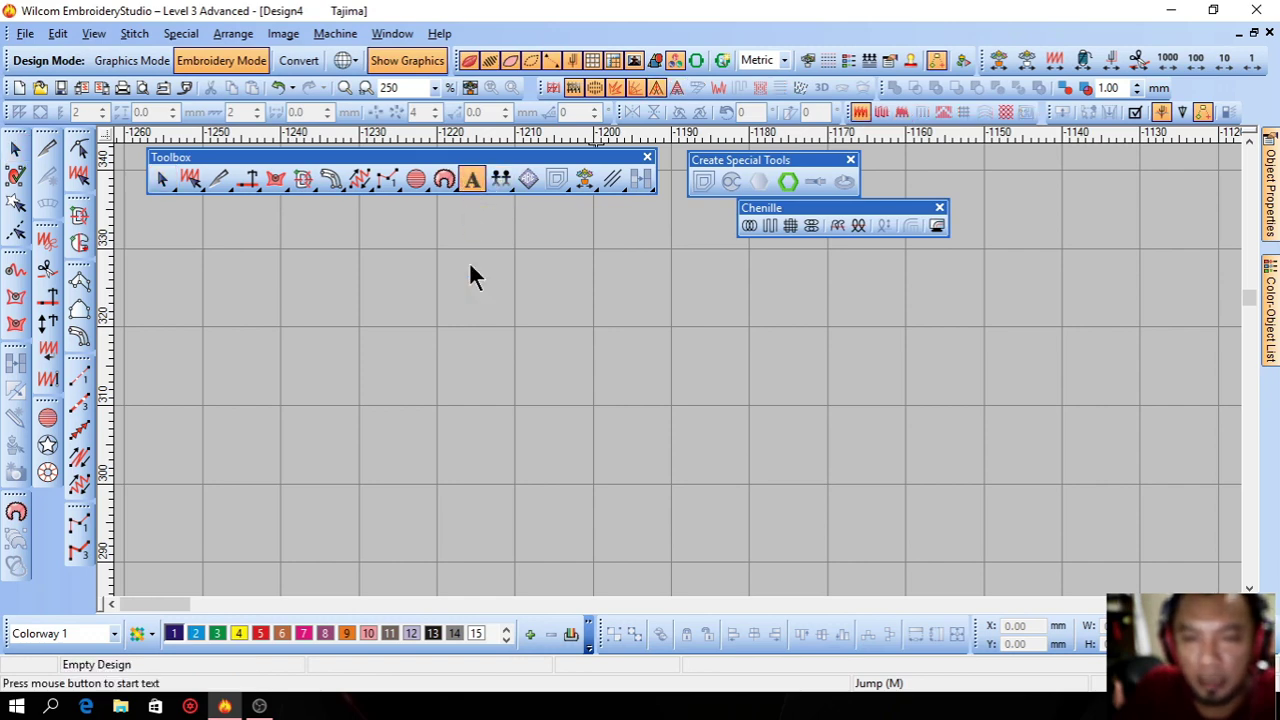
left_click(452, 390)
type("DFHGDH")
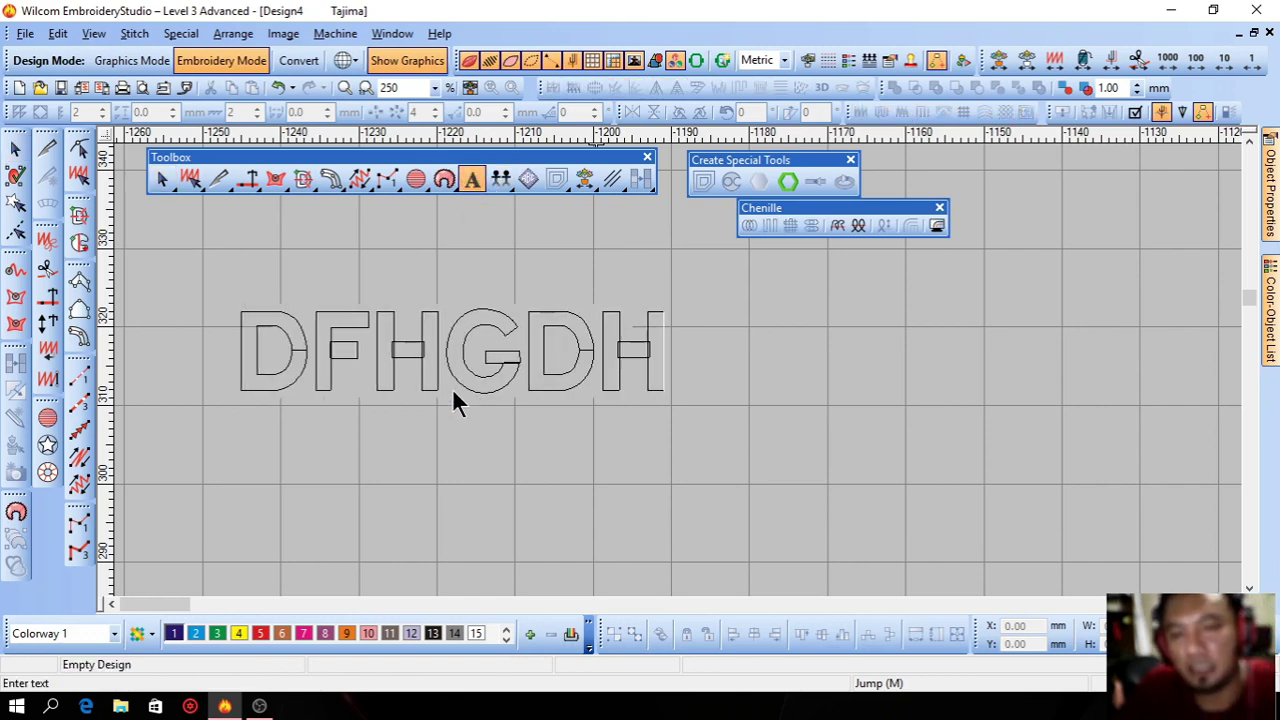
left_click(16, 149)
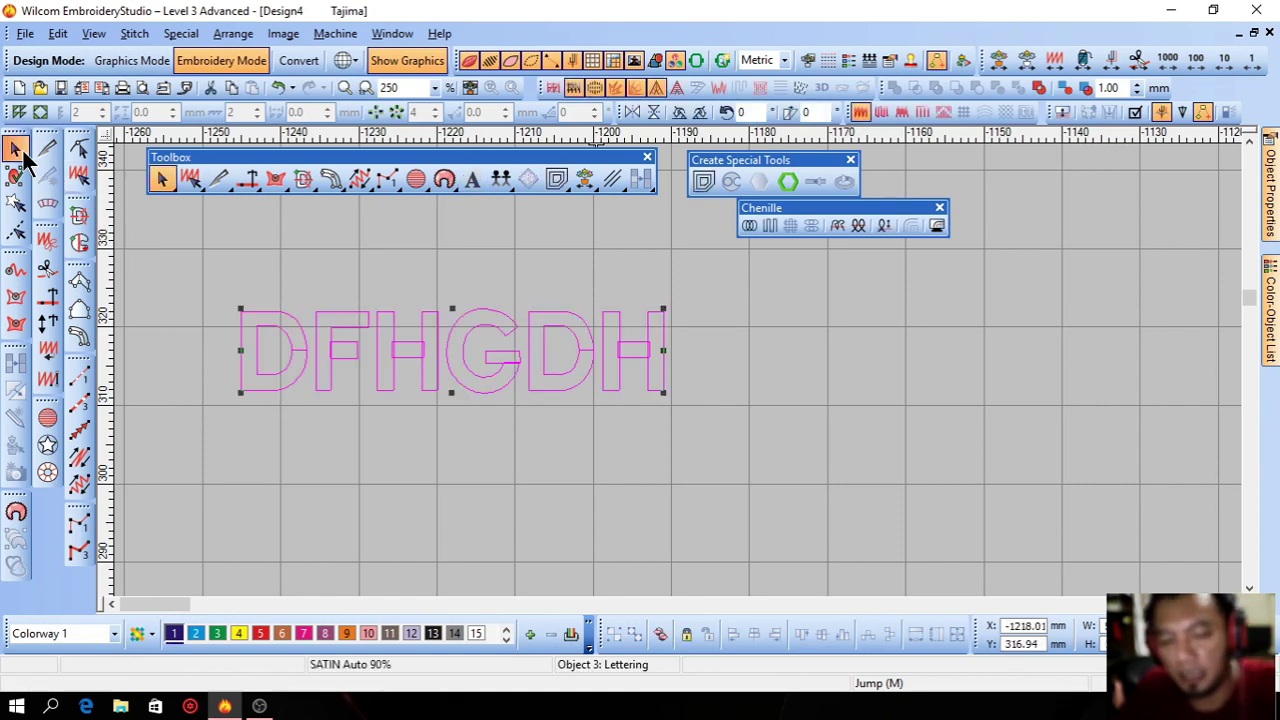
left_click(706, 363)
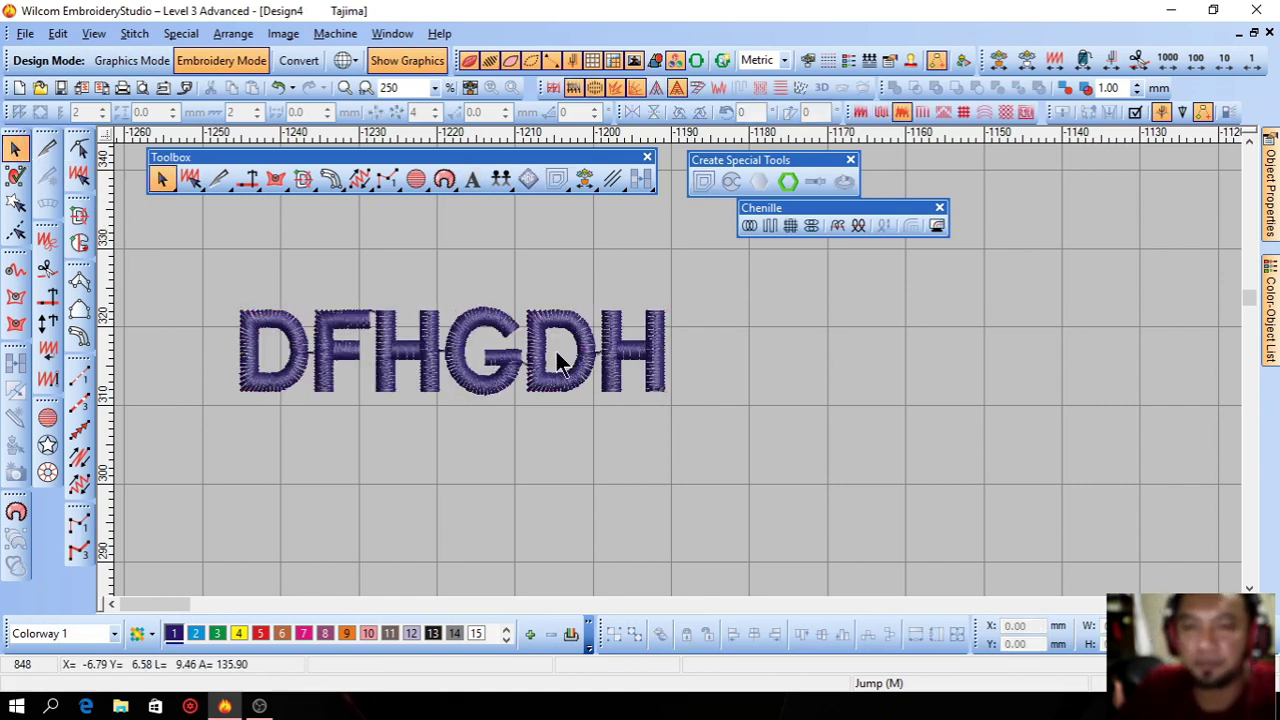
Select the DFHGDH lettering object and delete it
left_click(610, 368)
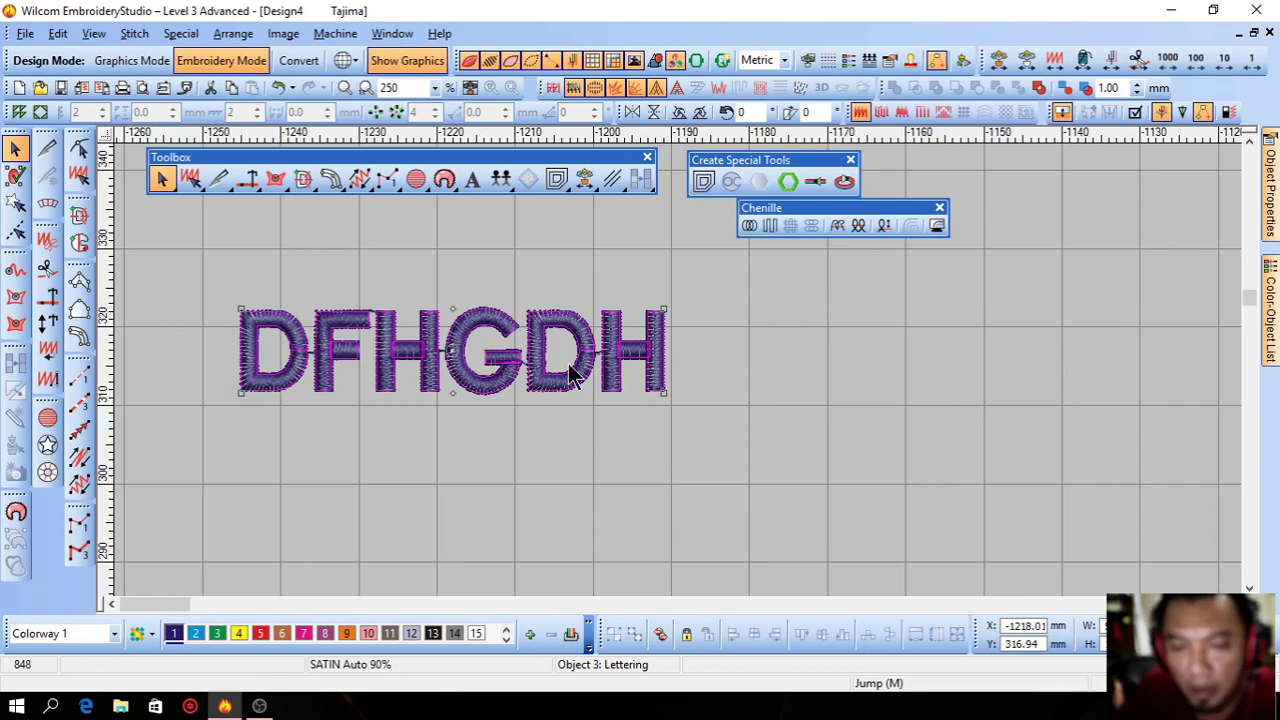
left_click(757, 383)
left_click(566, 321)
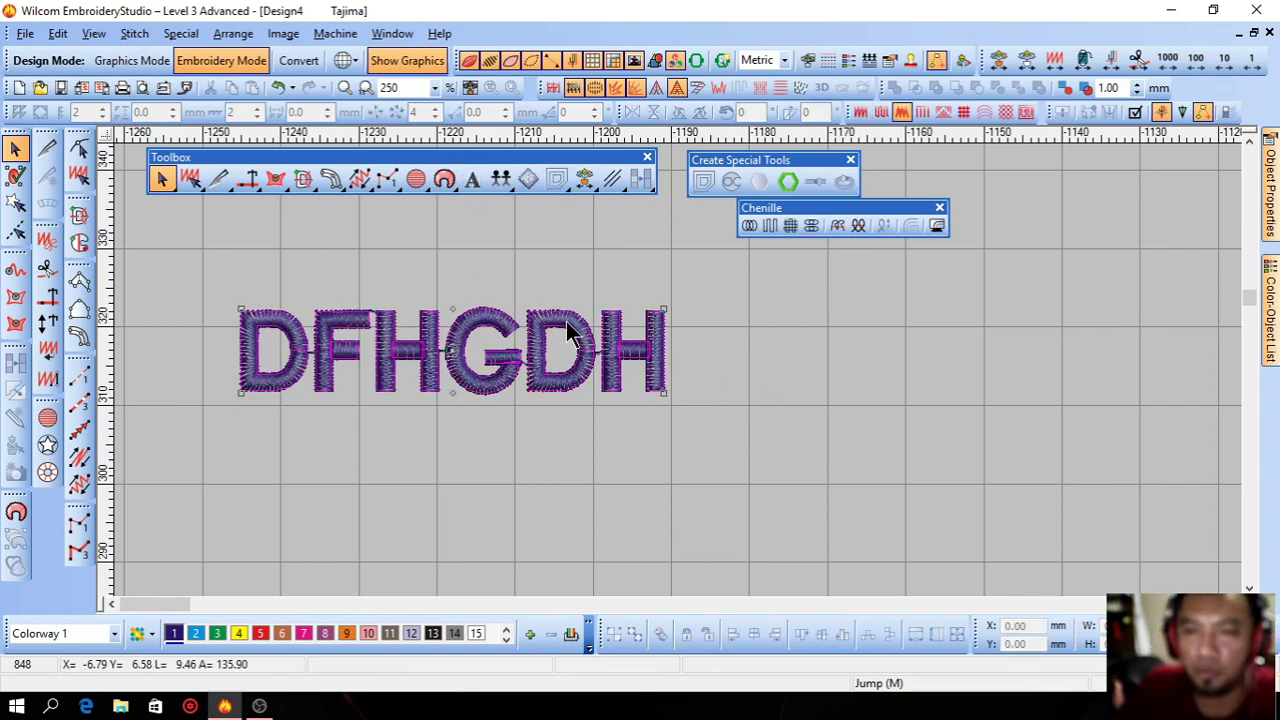
key("Delete")
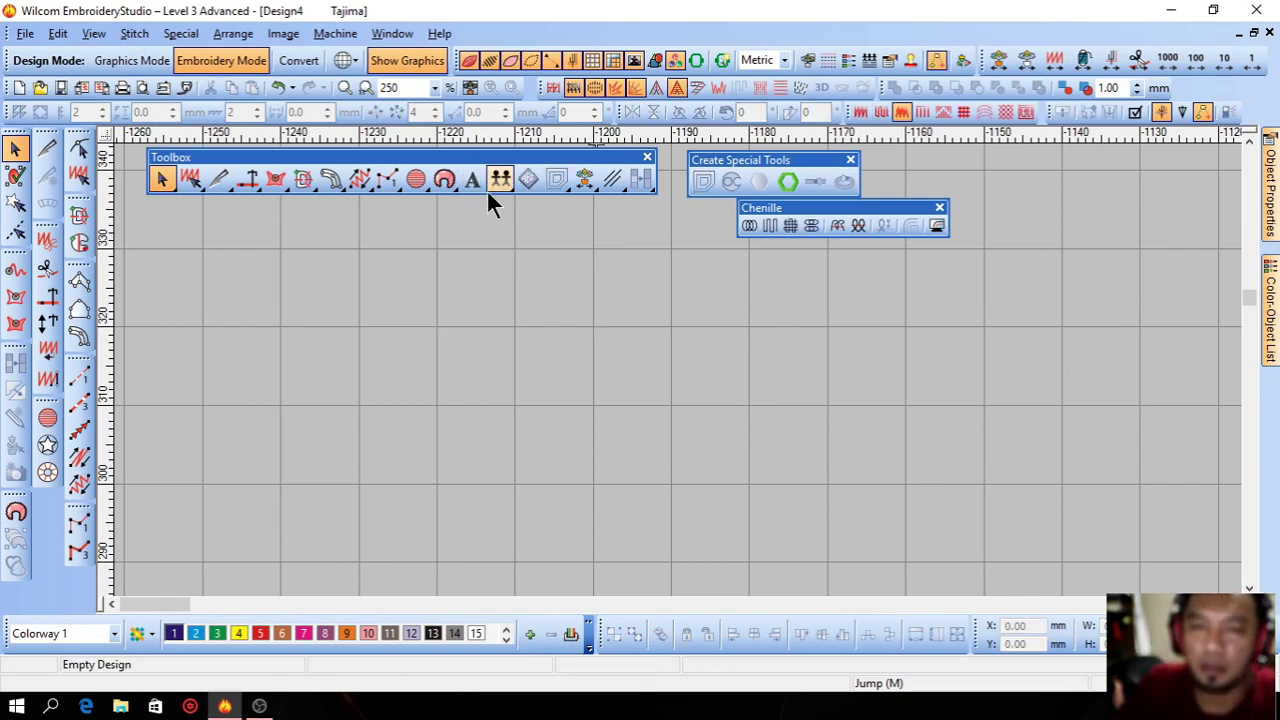
Show the TeamName Tools flyout and dock it at the end of the second column of docked tools, below the circle tools
left_click(93, 33)
mouse_move(228, 441)
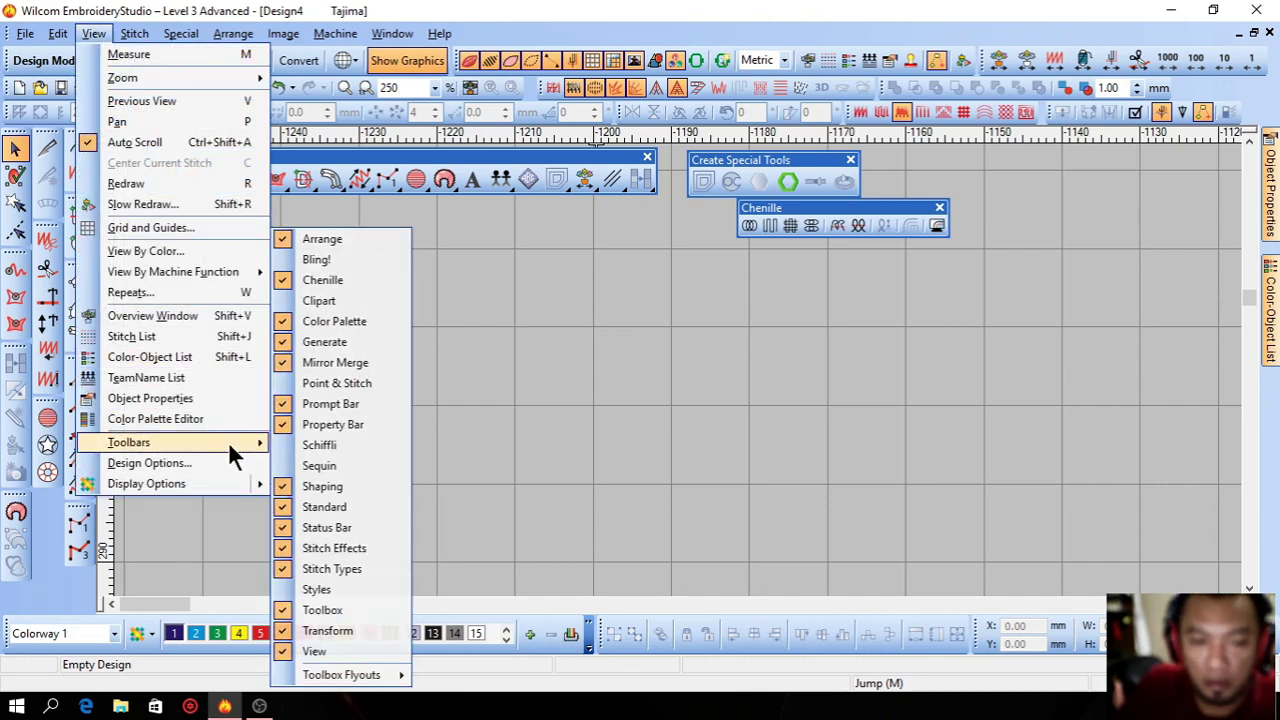
mouse_move(390, 674)
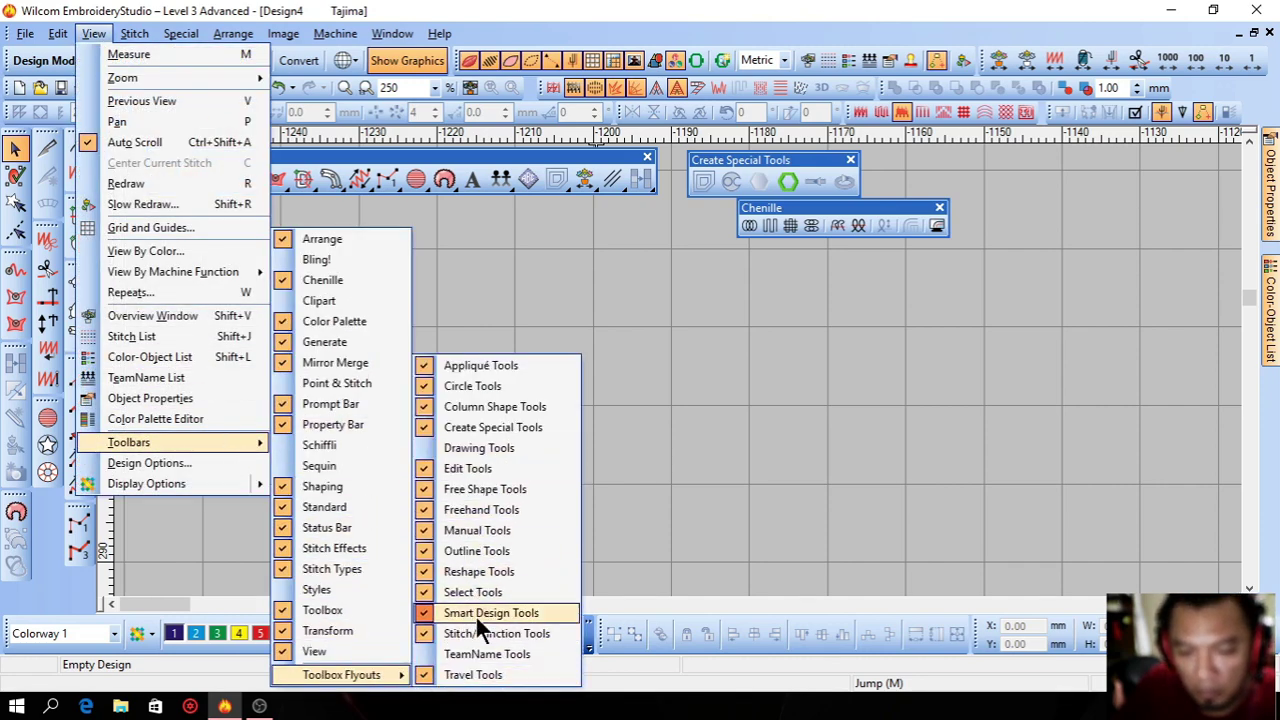
left_click(476, 652)
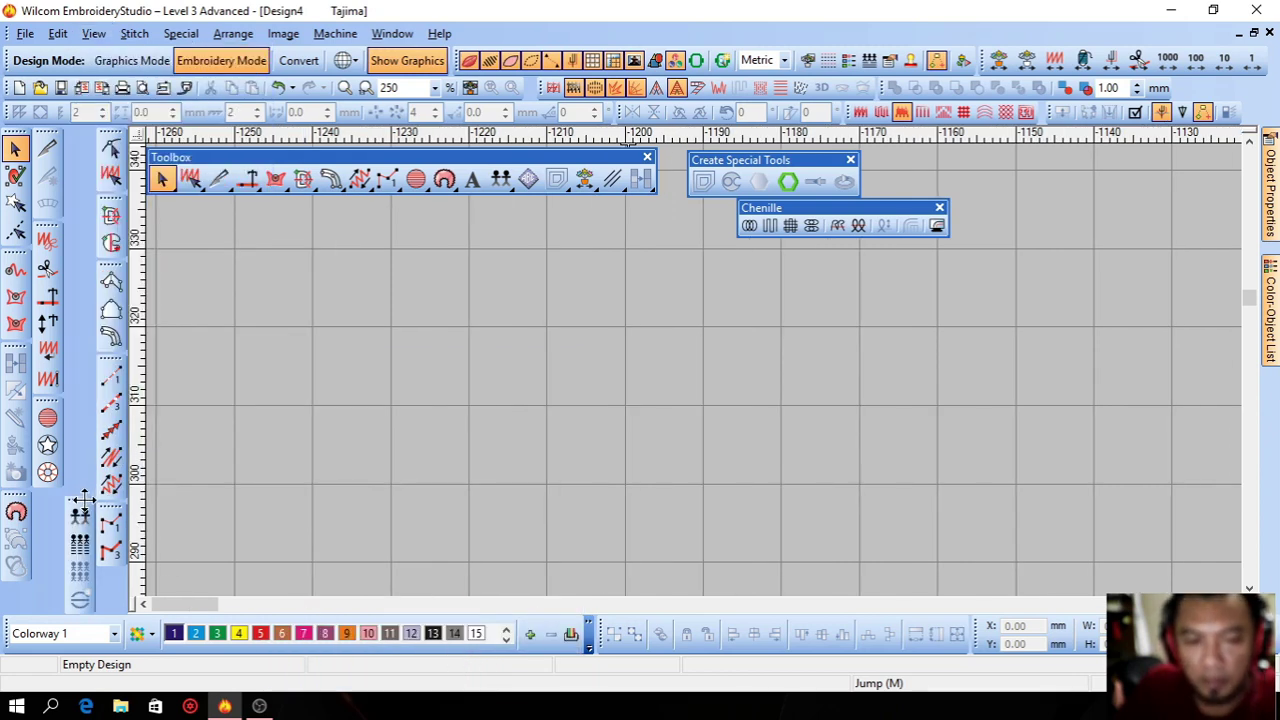
left_click_drag(238, 413, 553, 315)
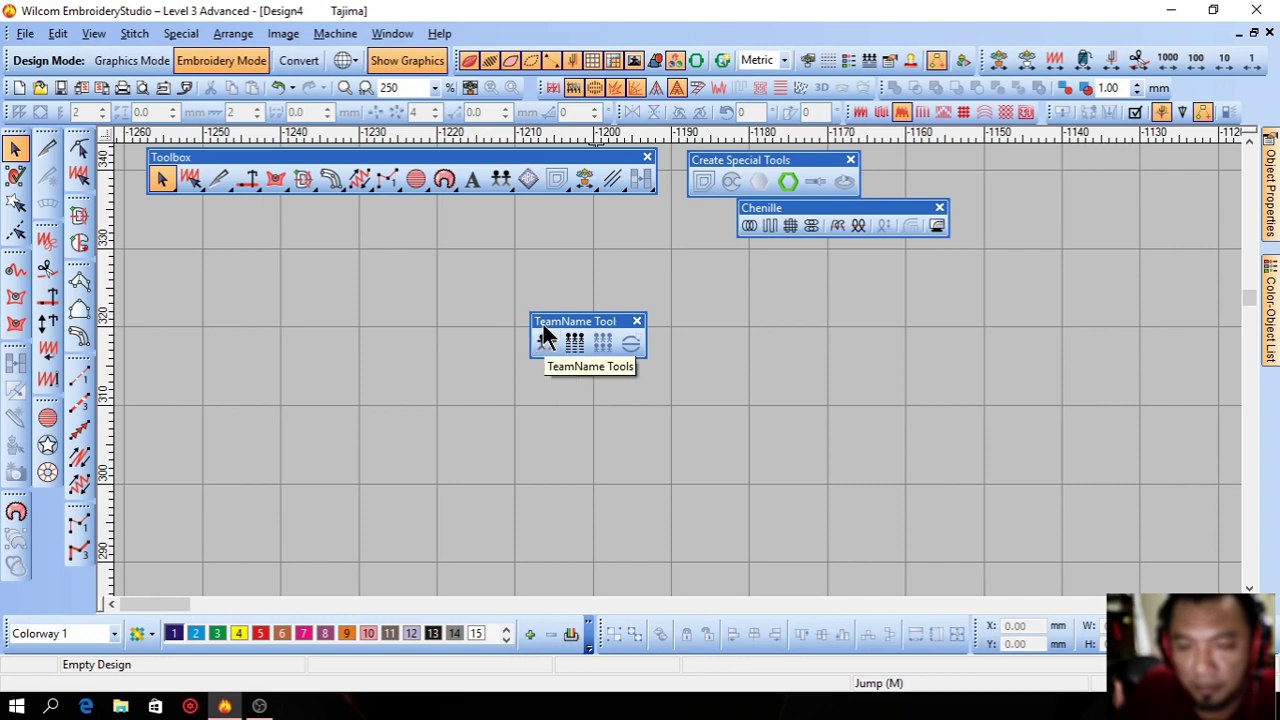
left_click_drag(539, 322, 48, 505)
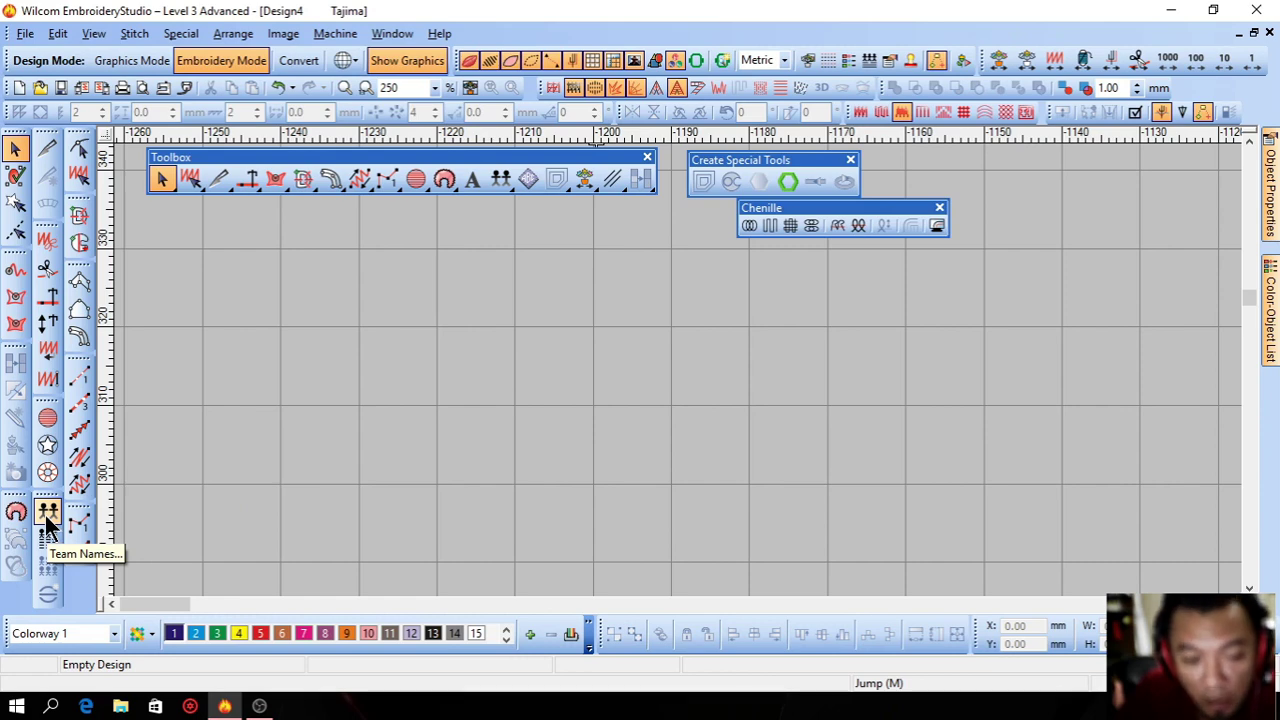
Create a team-name design by adding all SampleGroup team members to Frame 1 of the TeamName List
left_click(47, 515)
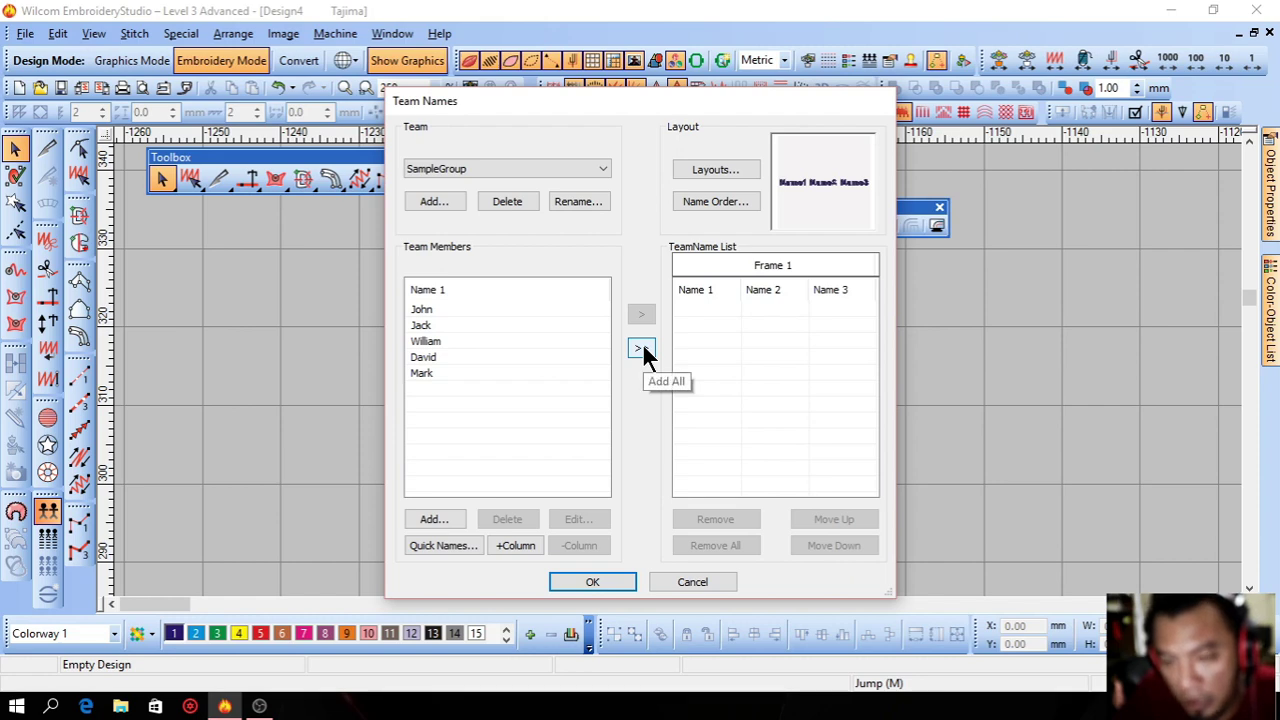
left_click_drag(496, 419, 430, 304)
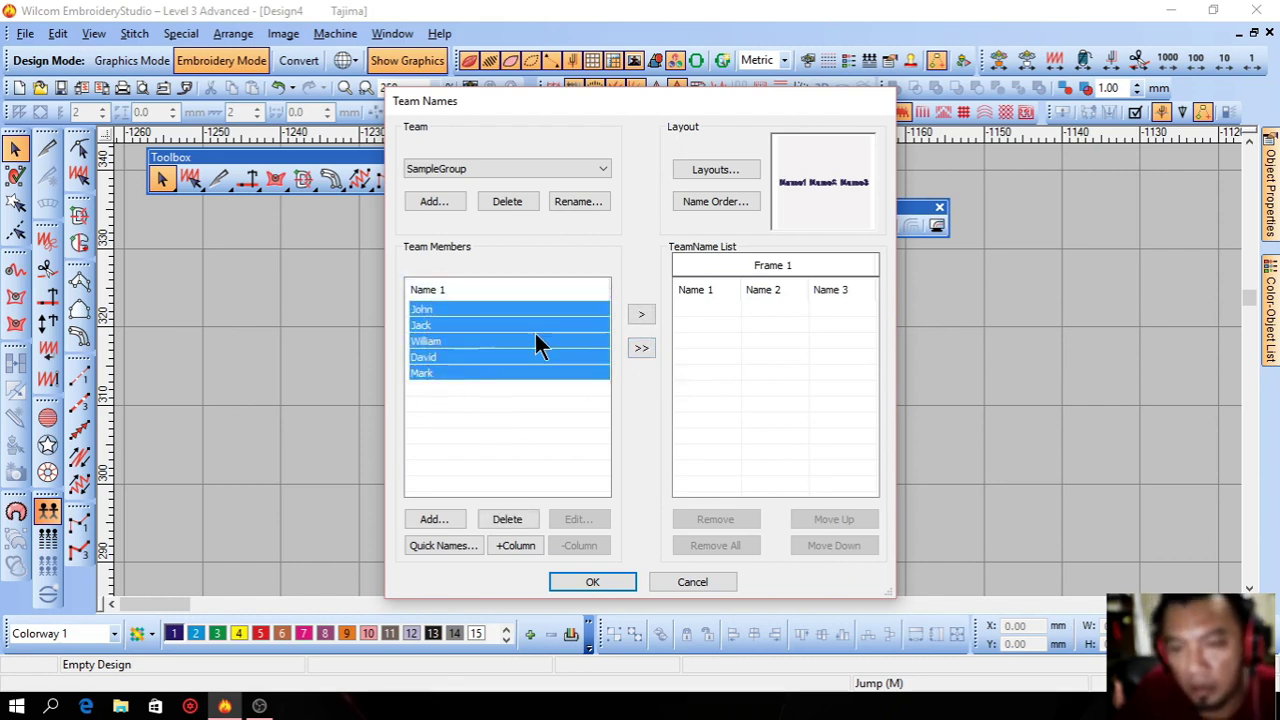
left_click(643, 314)
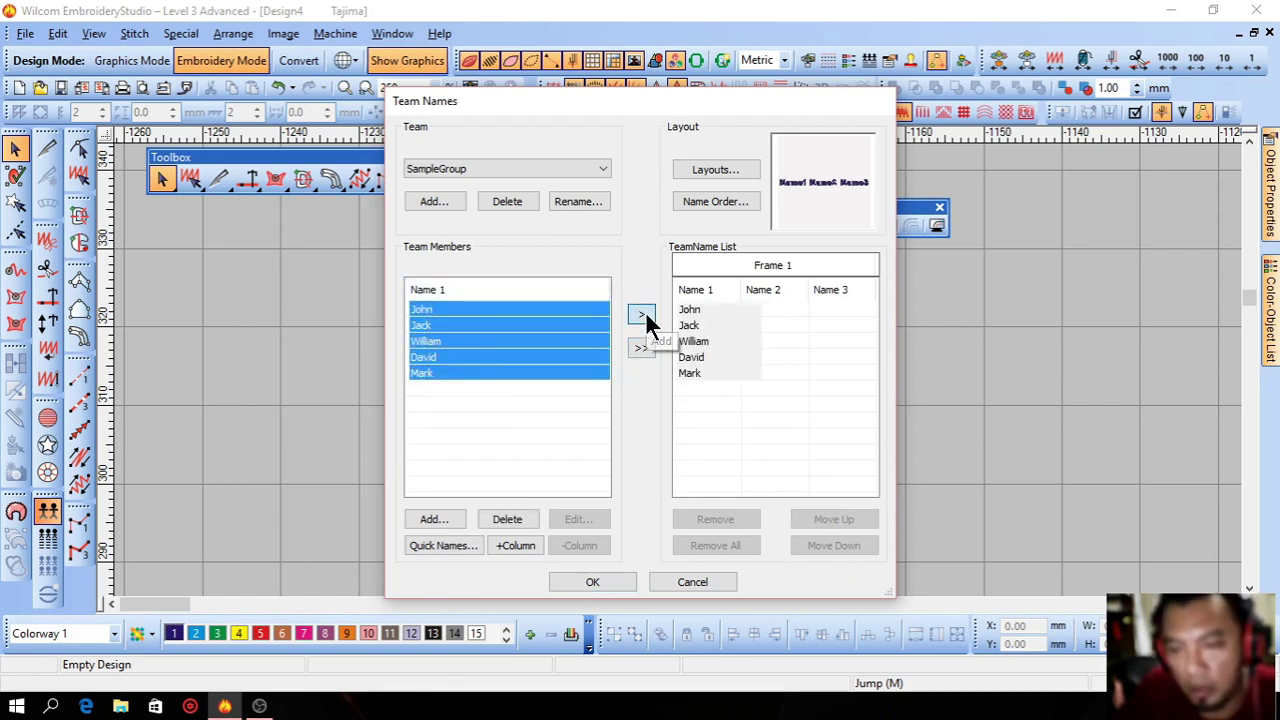
left_click(590, 583)
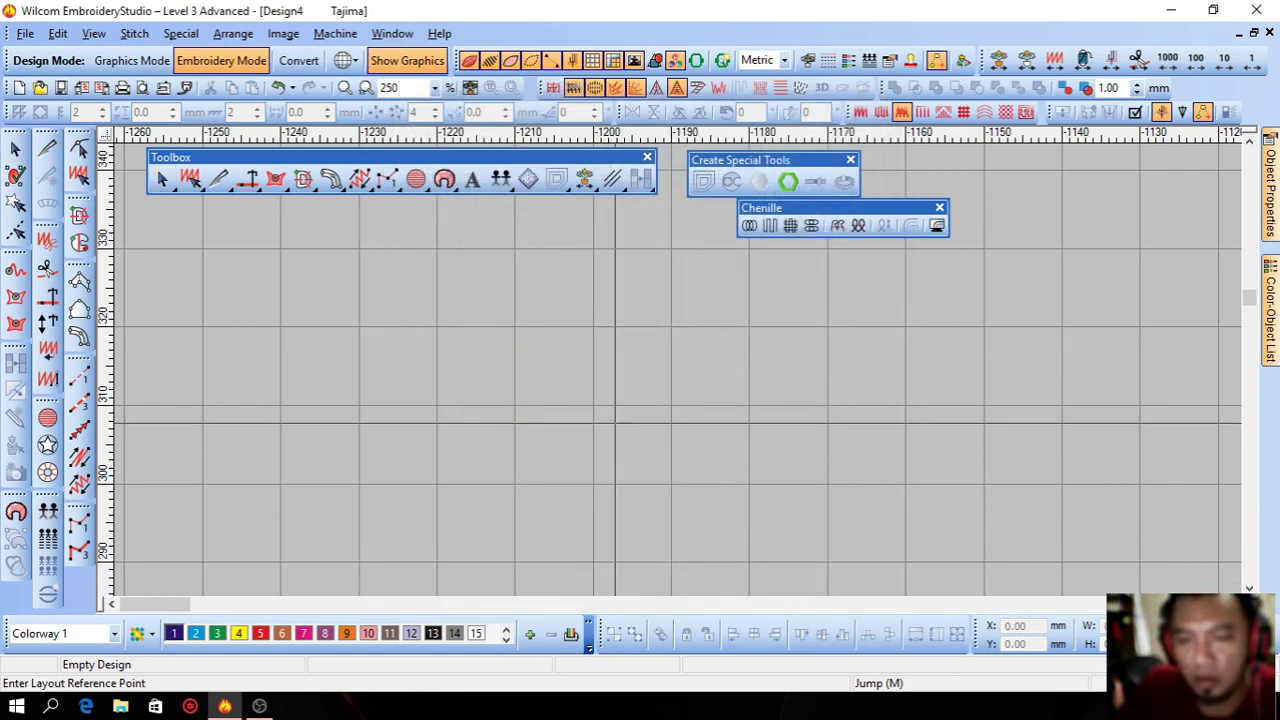
Place the team-name layout in the empty design, generate its stitches and select the frontmost name object
left_click(496, 429)
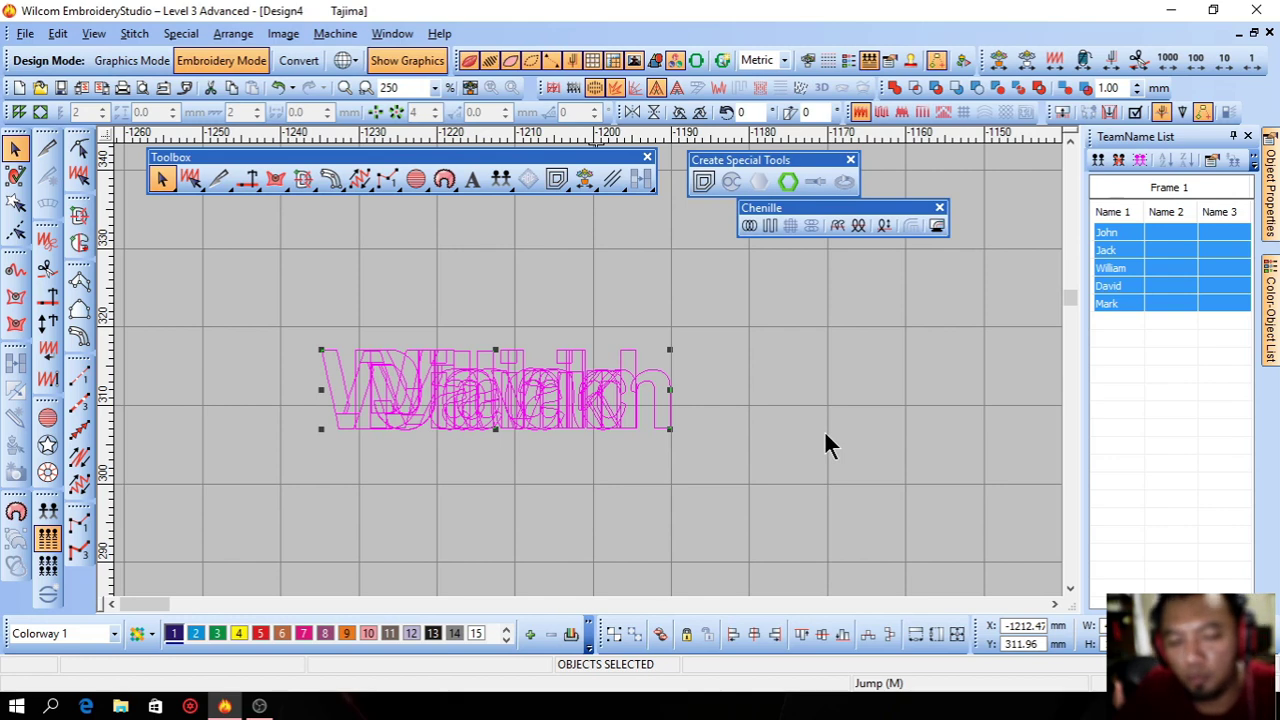
left_click(824, 430)
left_click(511, 420)
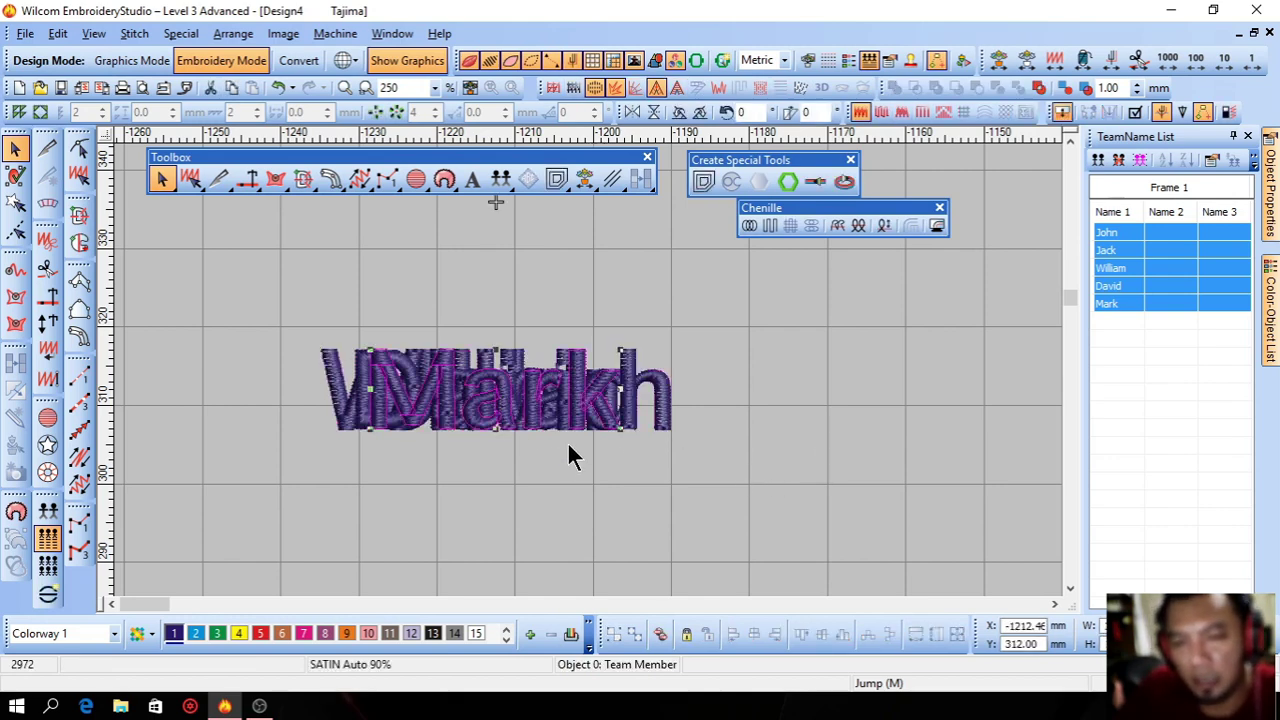
Separate the stacked team-name objects by moving four of them to different spots around the design
left_click_drag(500, 413, 530, 450)
left_click_drag(571, 286, 796, 422)
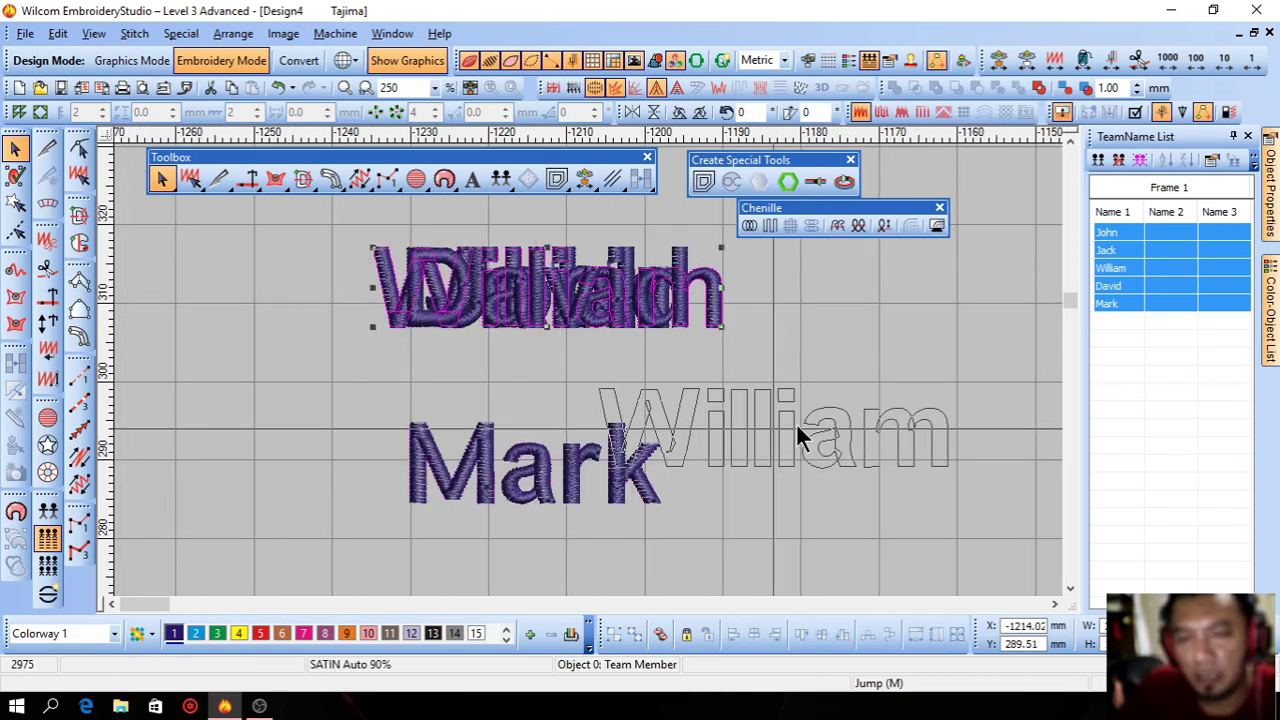
left_click_drag(532, 282, 277, 452)
left_click_drag(560, 290, 890, 330)
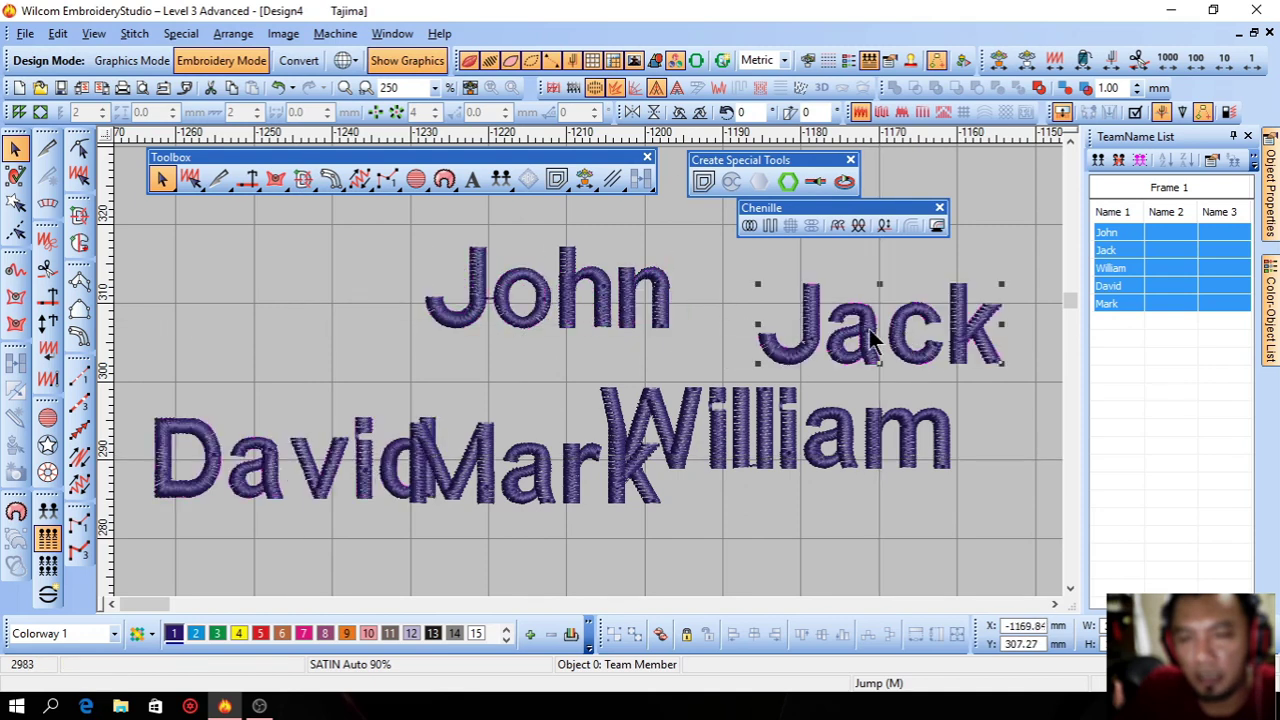
Recolor three names: the lower-left one with color 2, the lower-middle one with color 4 and the uppermost one with color 5
left_click(358, 475)
left_click(201, 633)
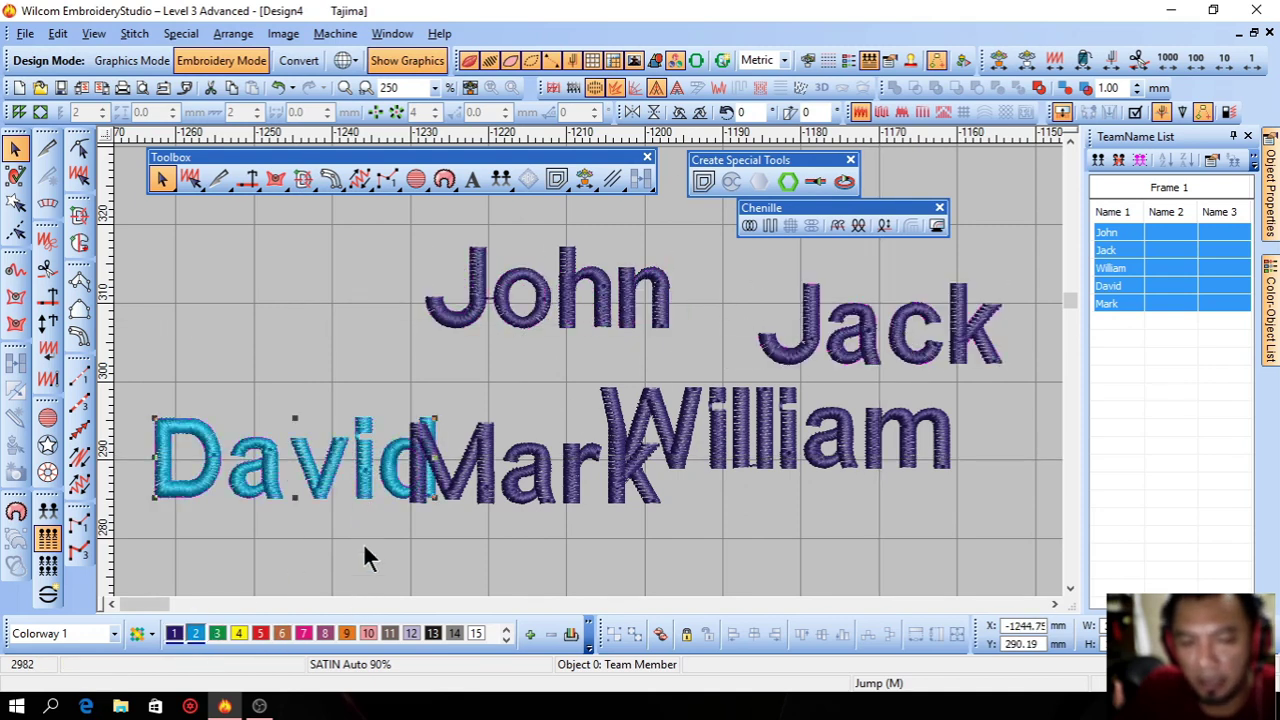
left_click(555, 483)
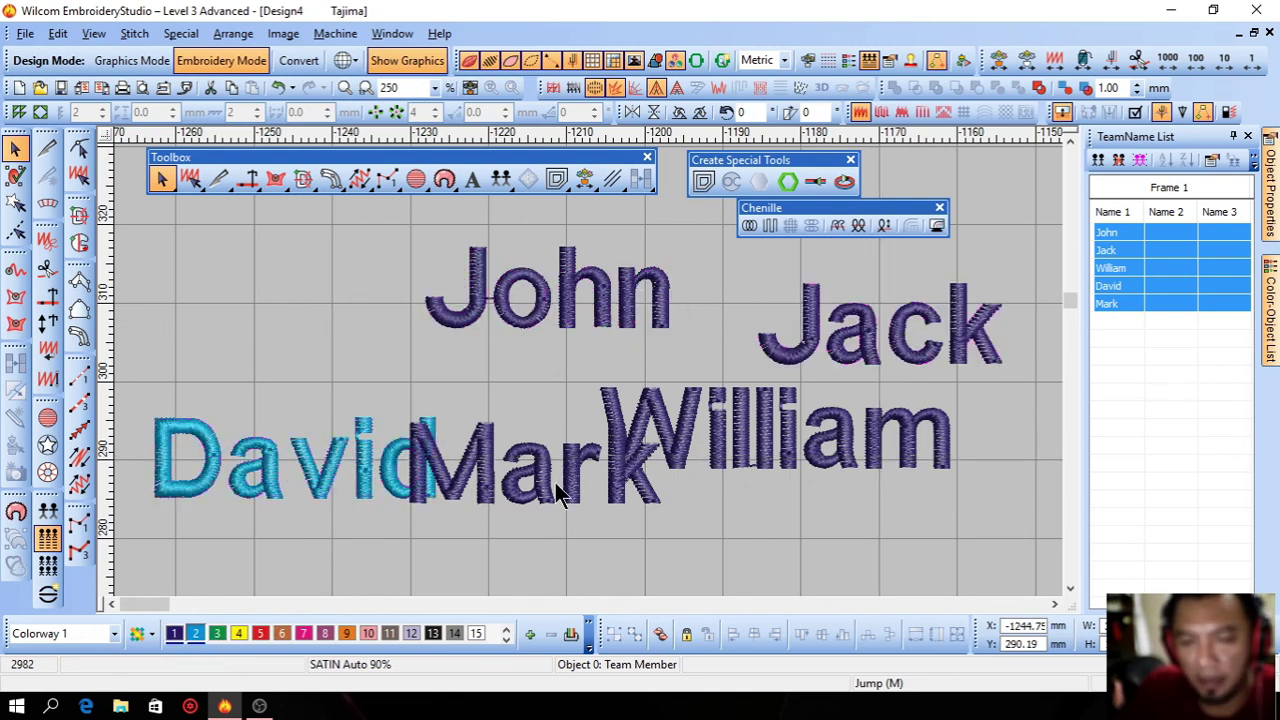
left_click(238, 633)
left_click(590, 296)
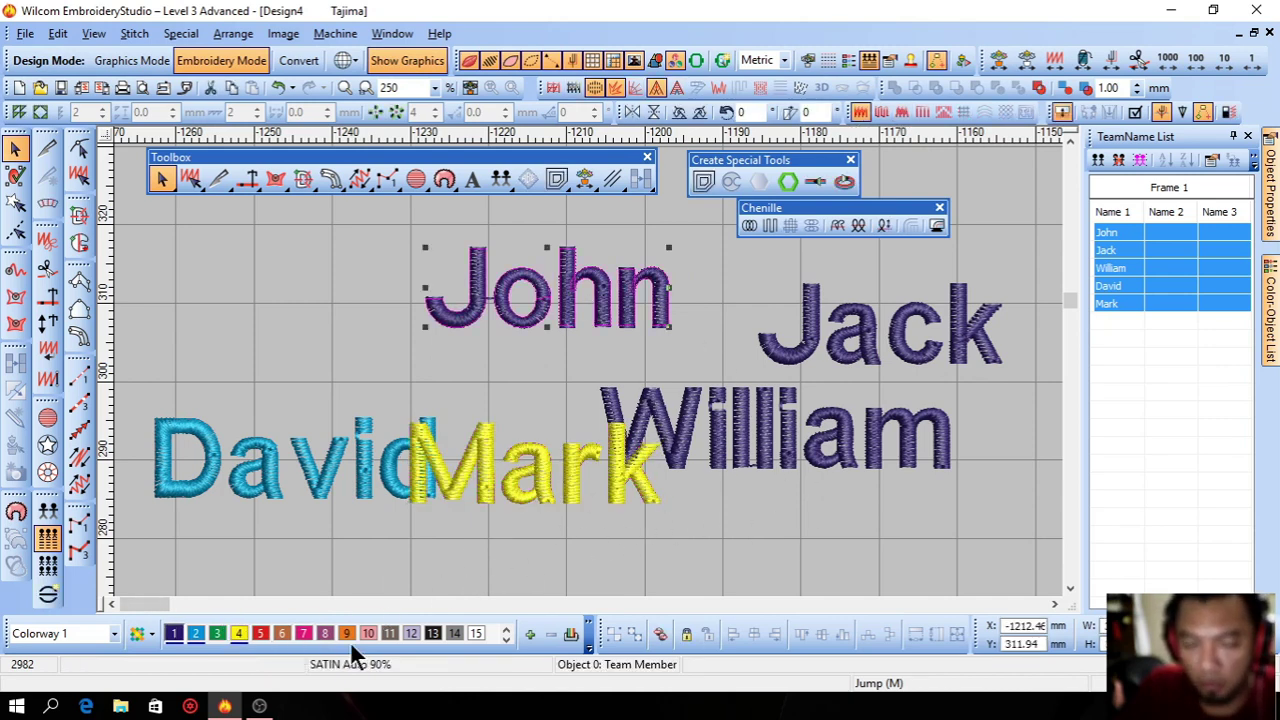
left_click(260, 633)
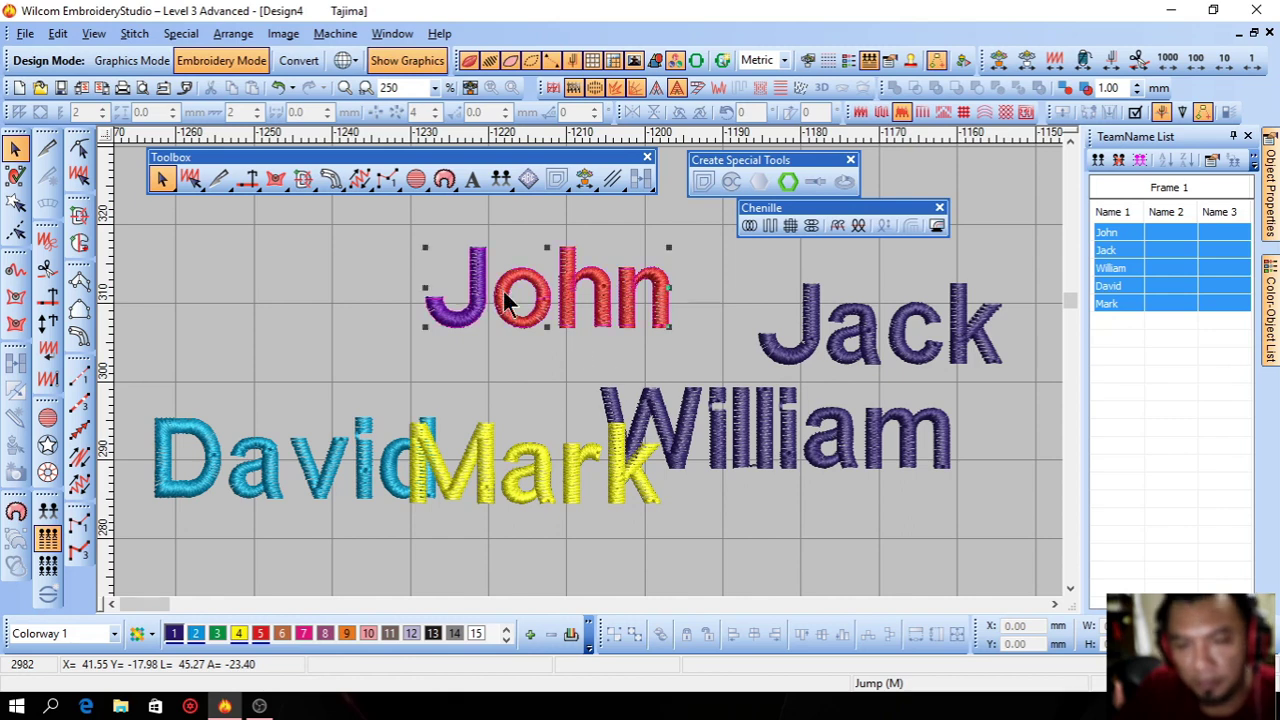
Select all the team-name objects in the design and delete them
key("Escape")
key("shift+z")
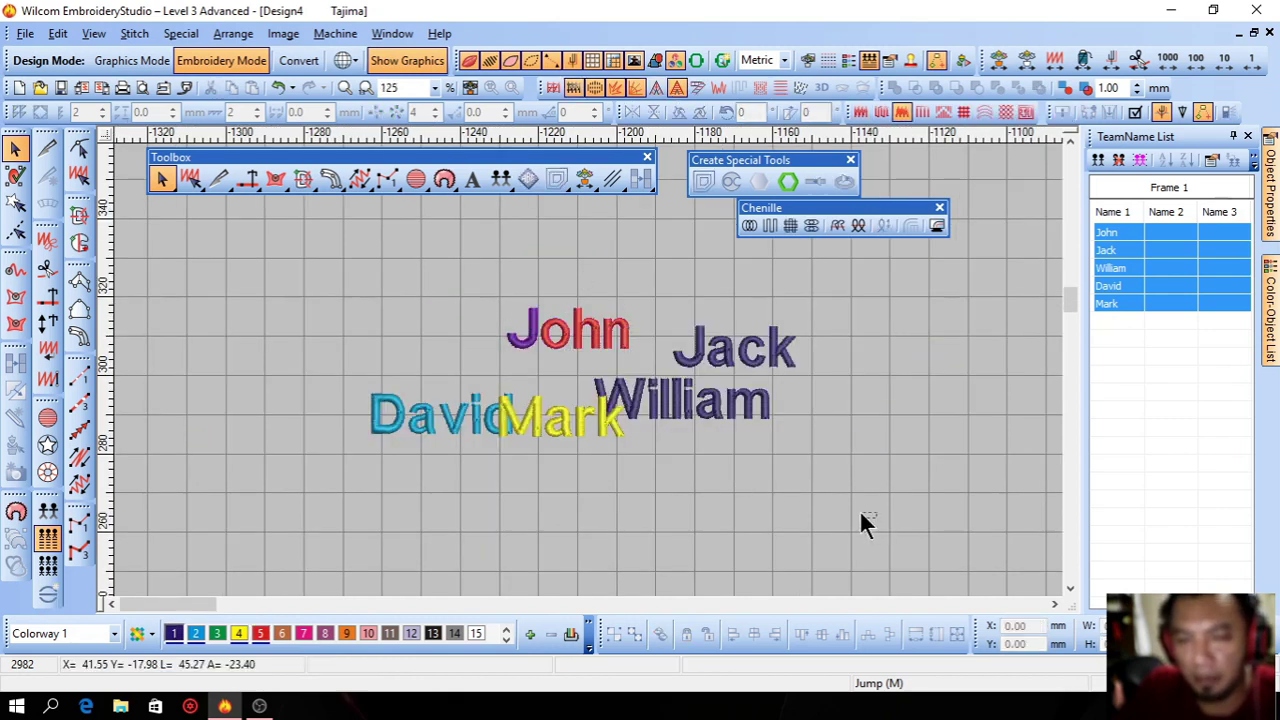
key("ctrl+a")
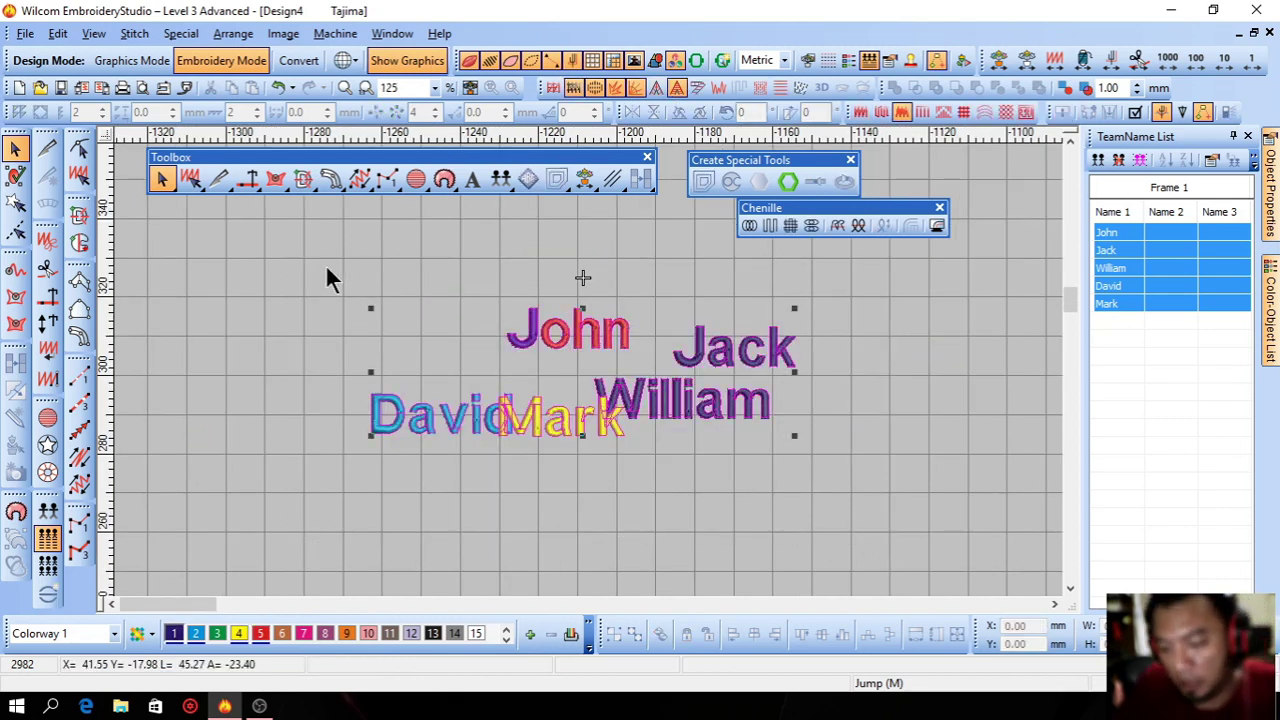
key("Delete")
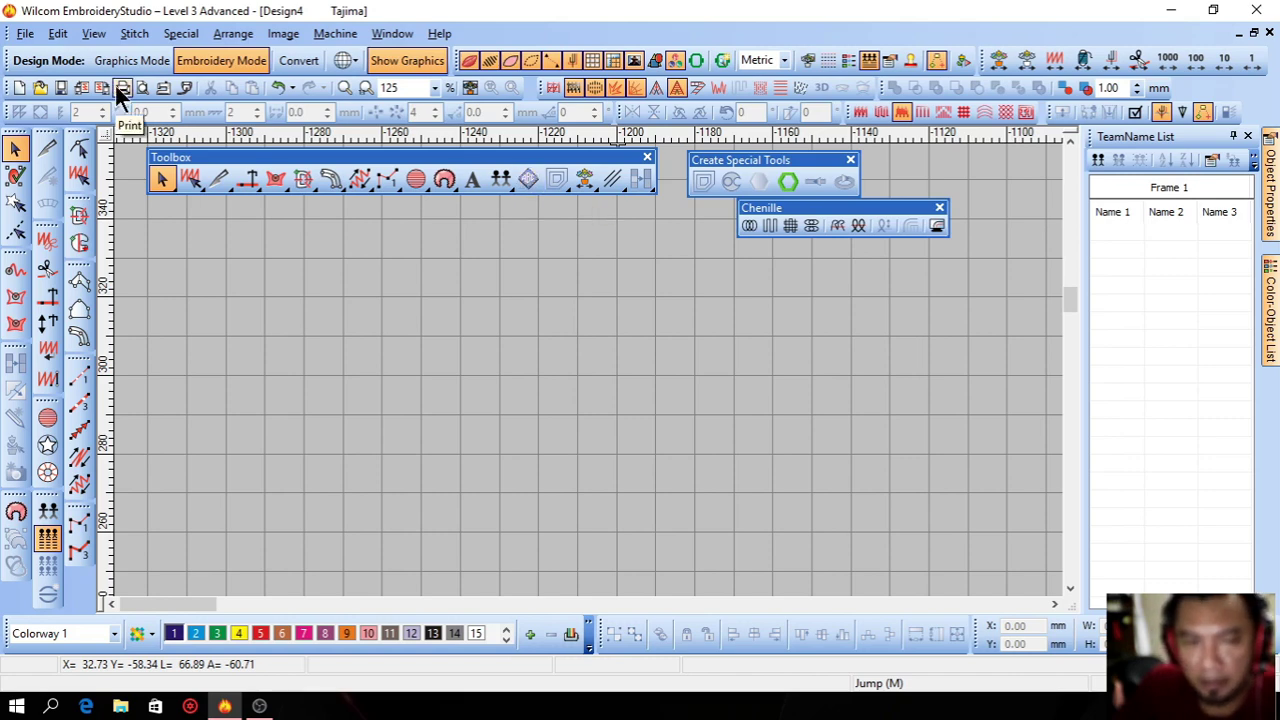
Start a monogram with A as the first initial and G as the second initial
left_click(529, 181)
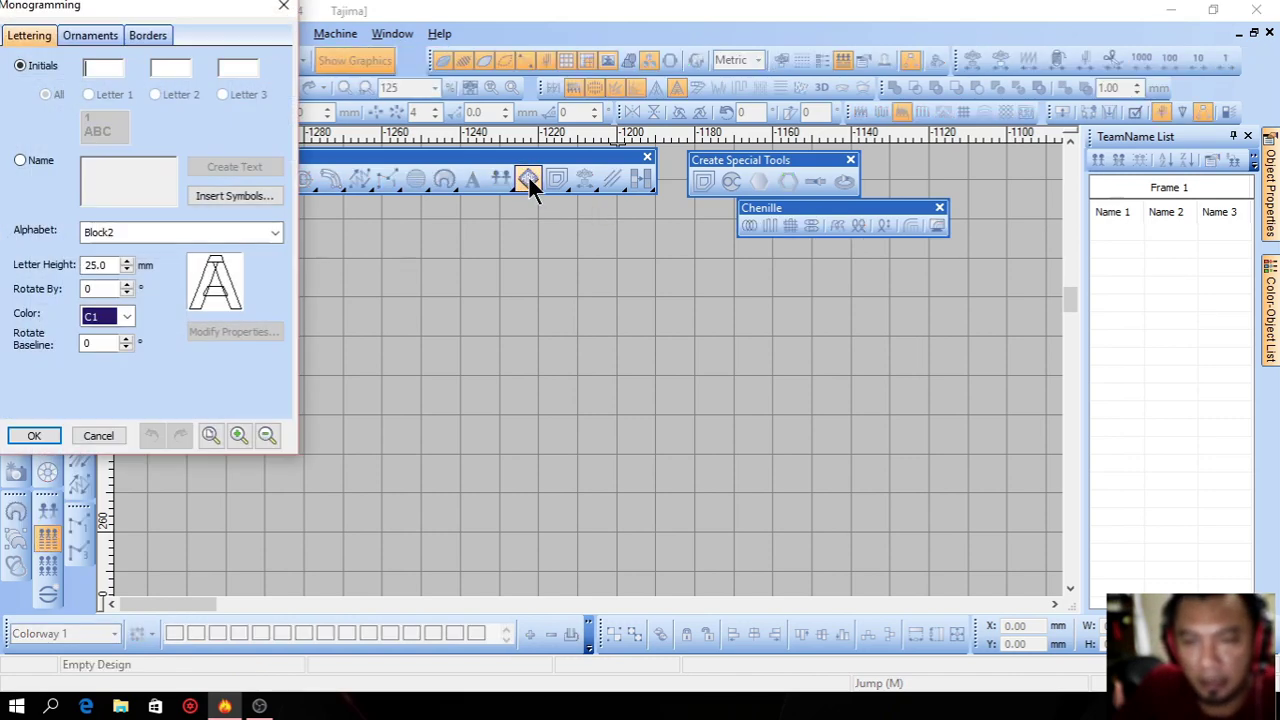
left_click_drag(104, 6, 574, 163)
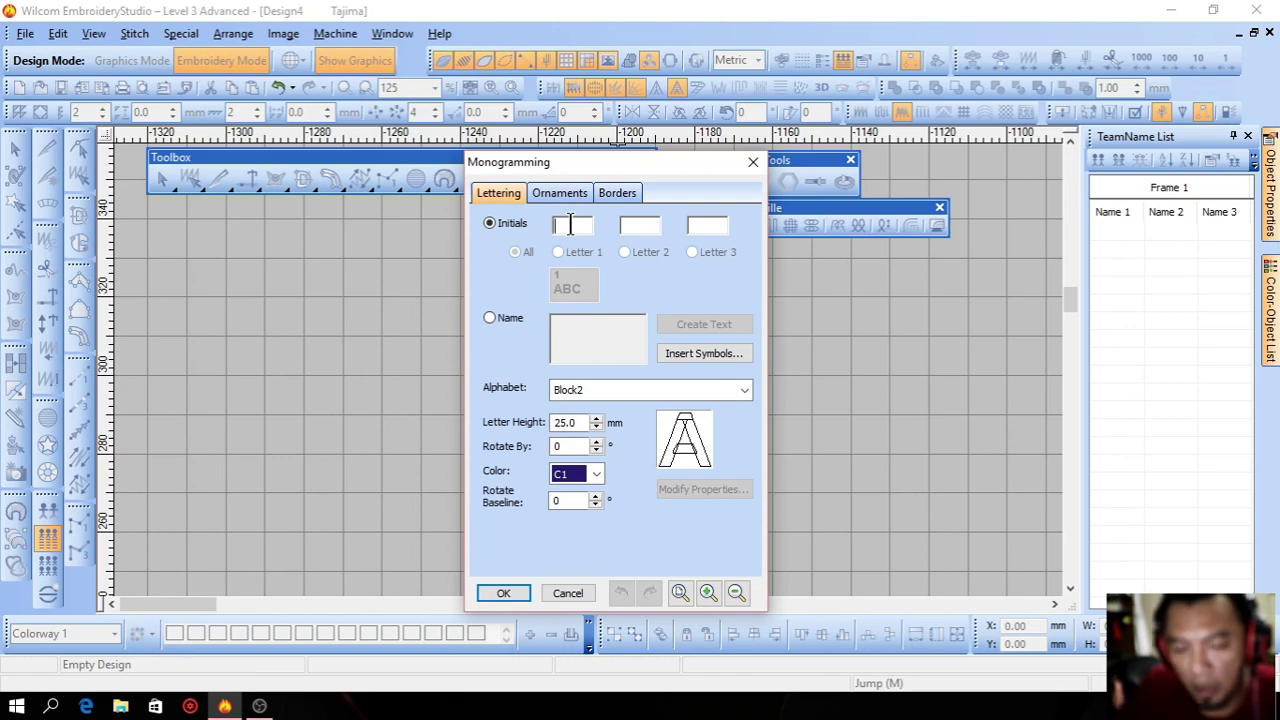
type("A")
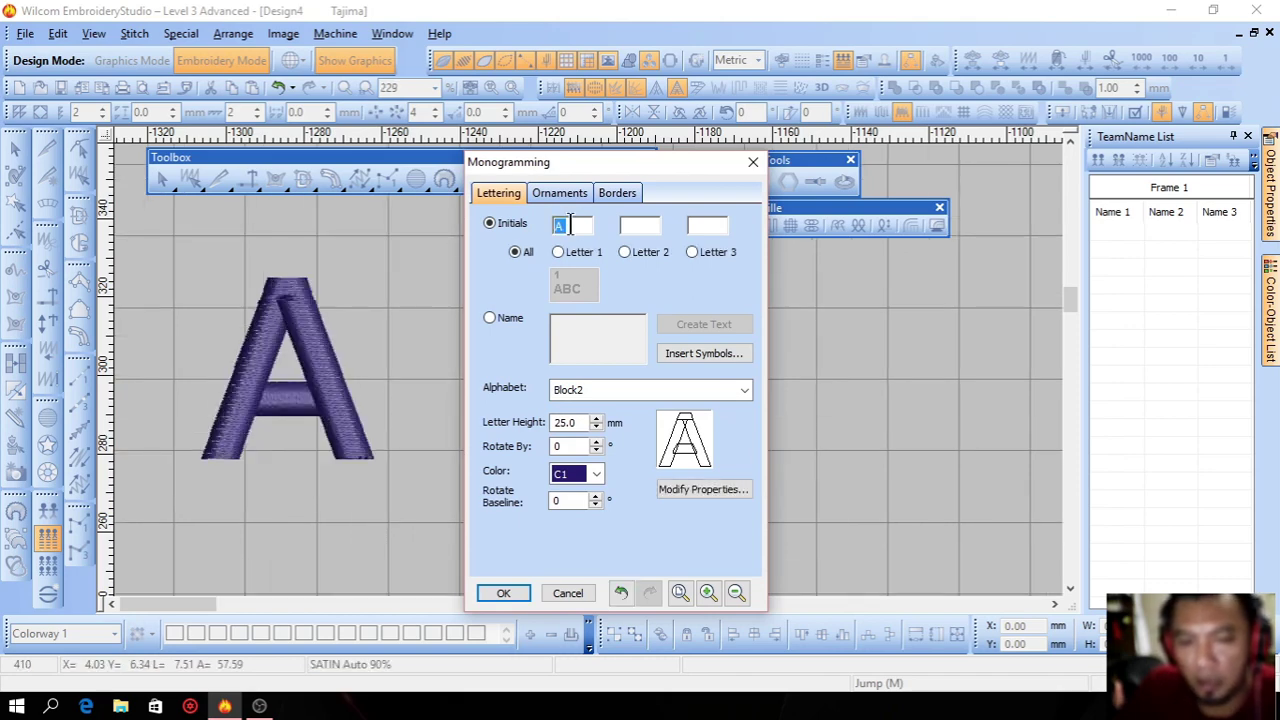
left_click(643, 252)
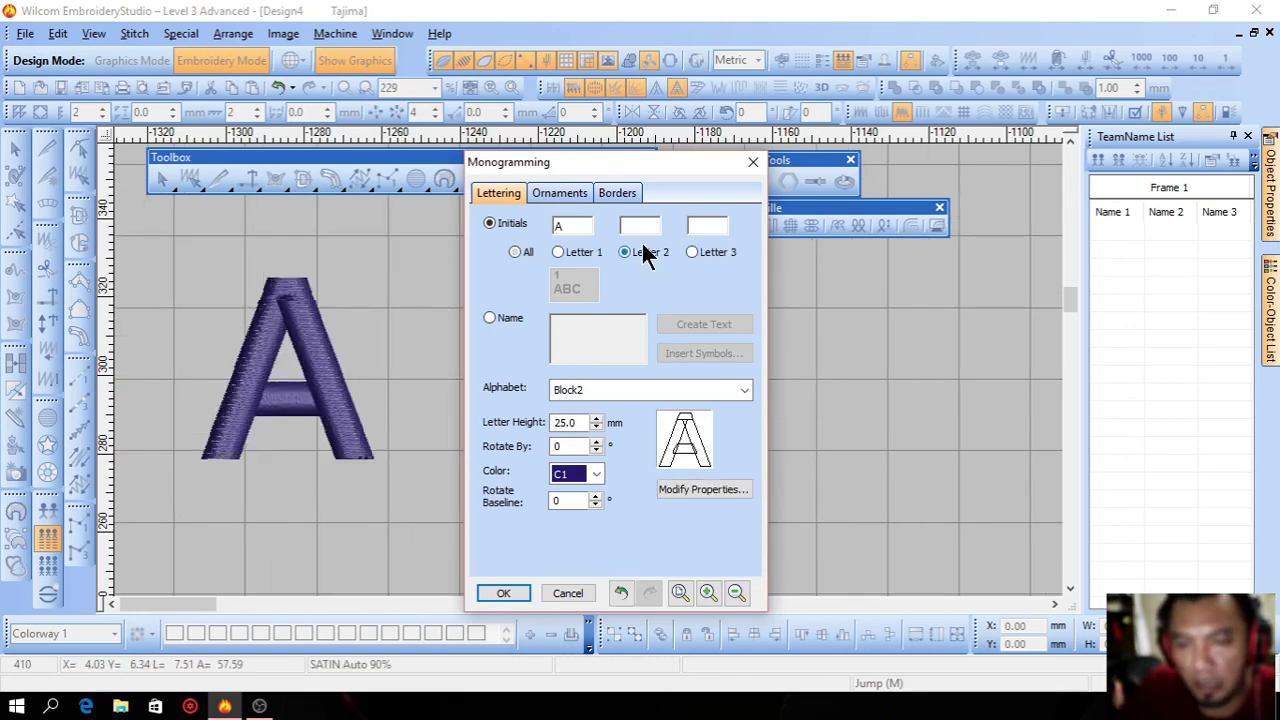
left_click(639, 228)
type("G")
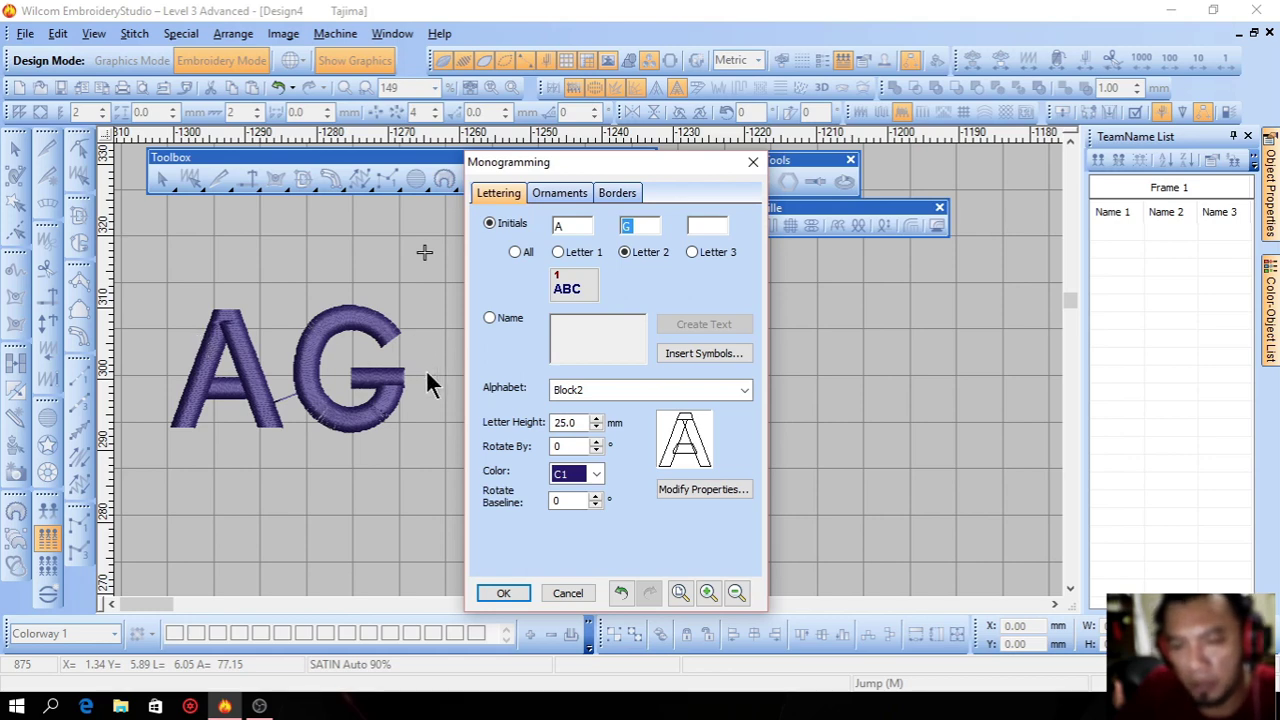
left_click(253, 378)
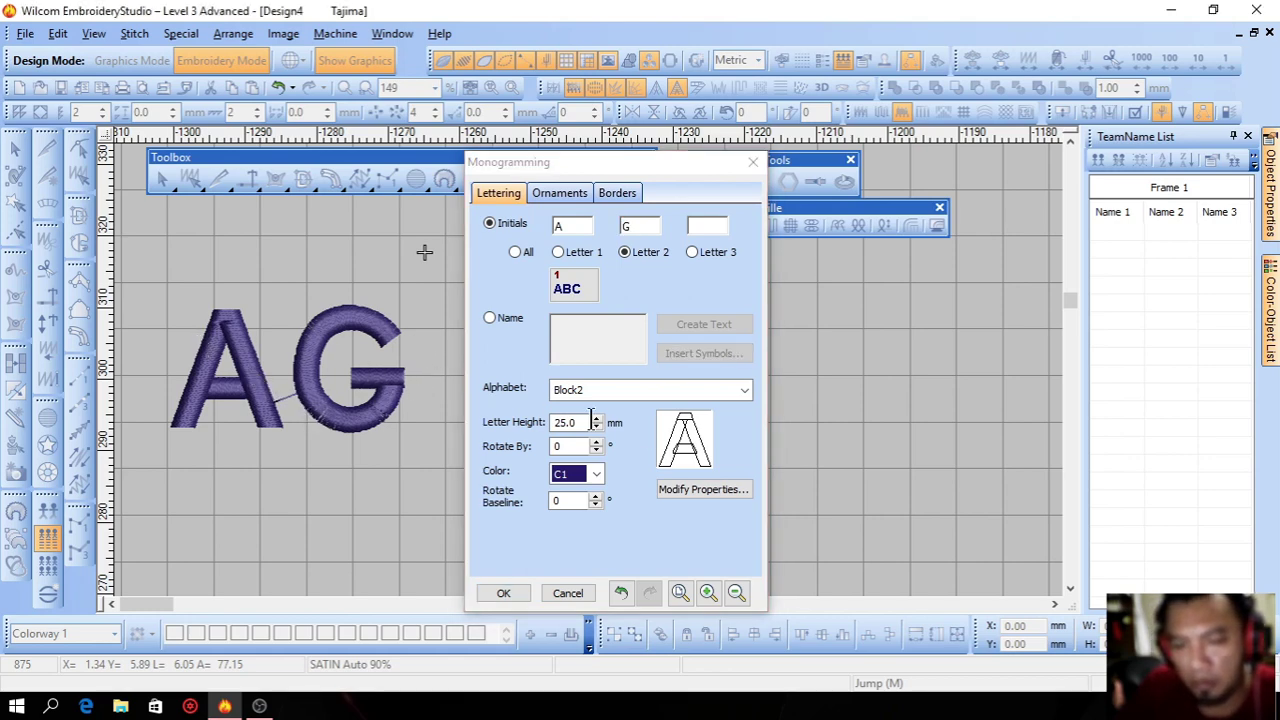
left_click(557, 224)
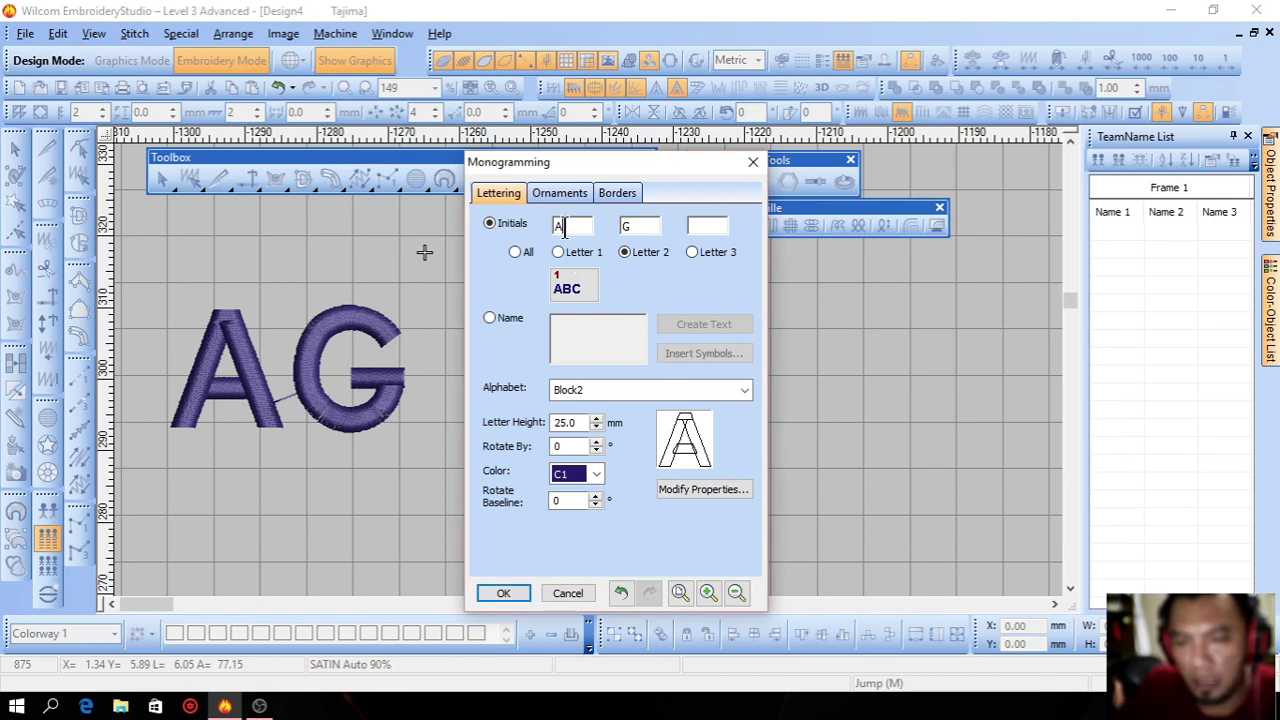
Set the alphabet of the monogram's second letter to Arnold
left_click(651, 389)
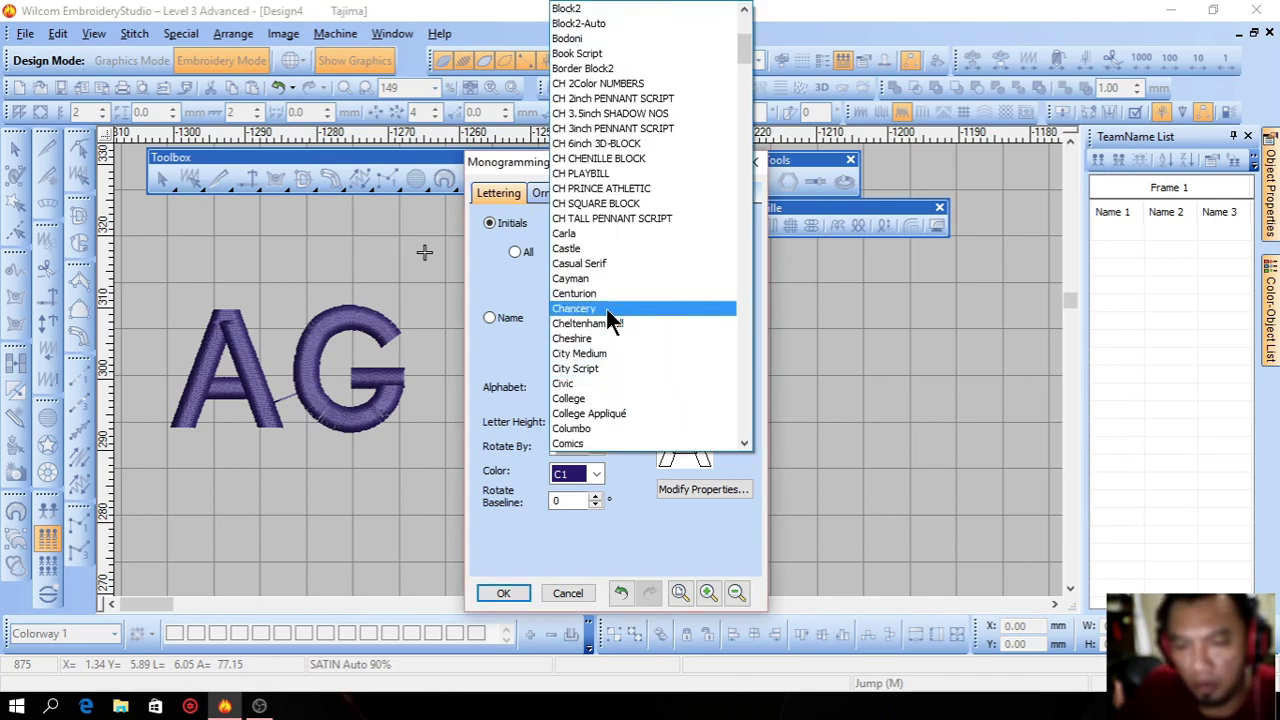
scroll(600, 270, "up", 6)
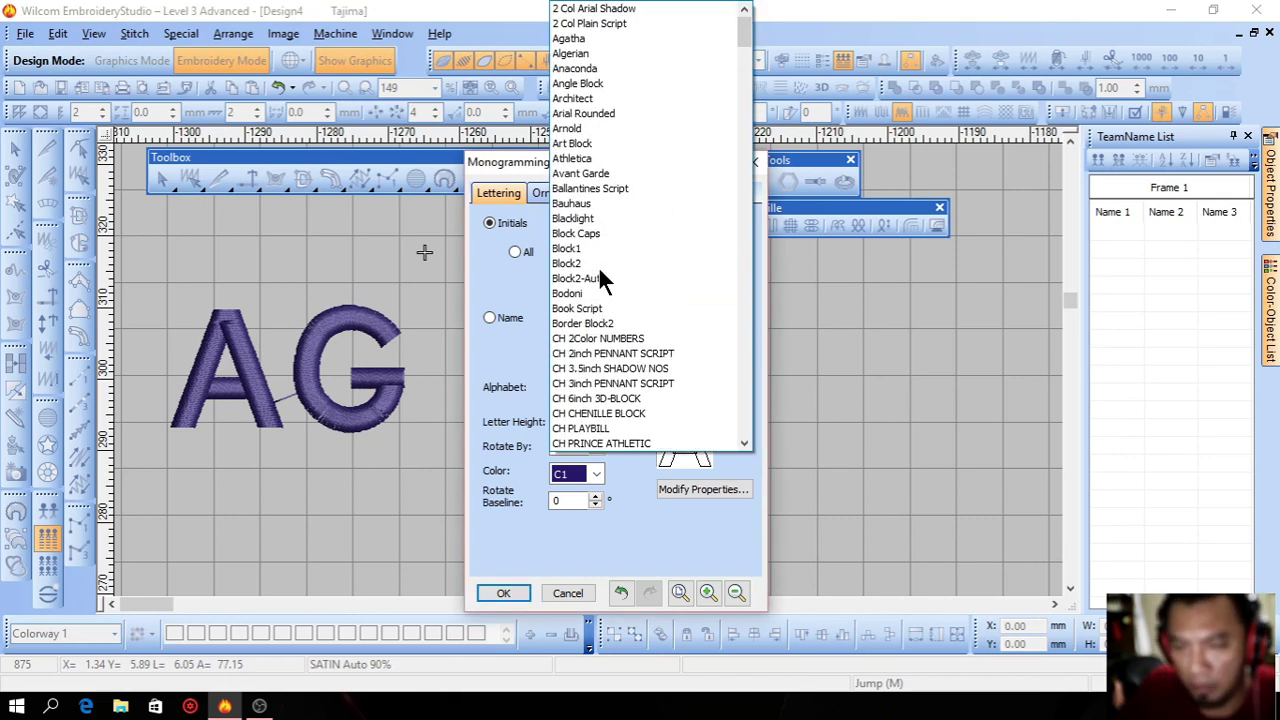
left_click(587, 129)
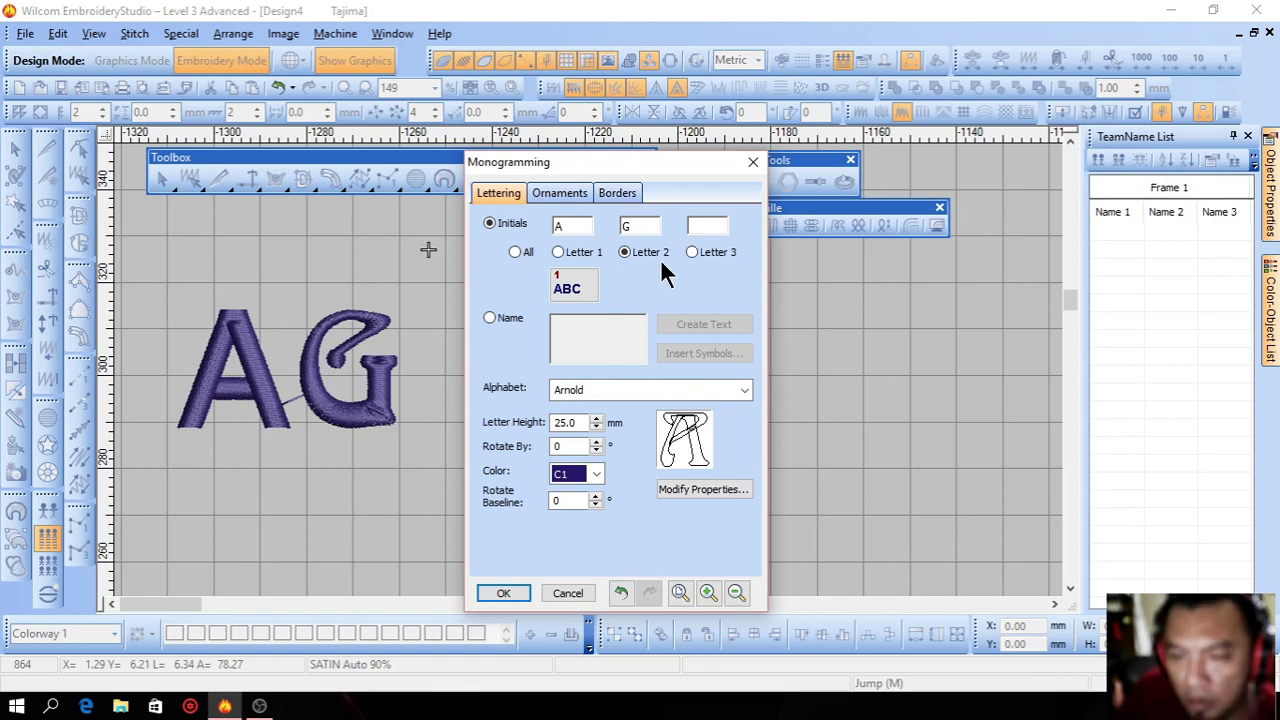
Switch the monogram from initials to a name, enter NAMA and create it in the design
left_click(505, 320)
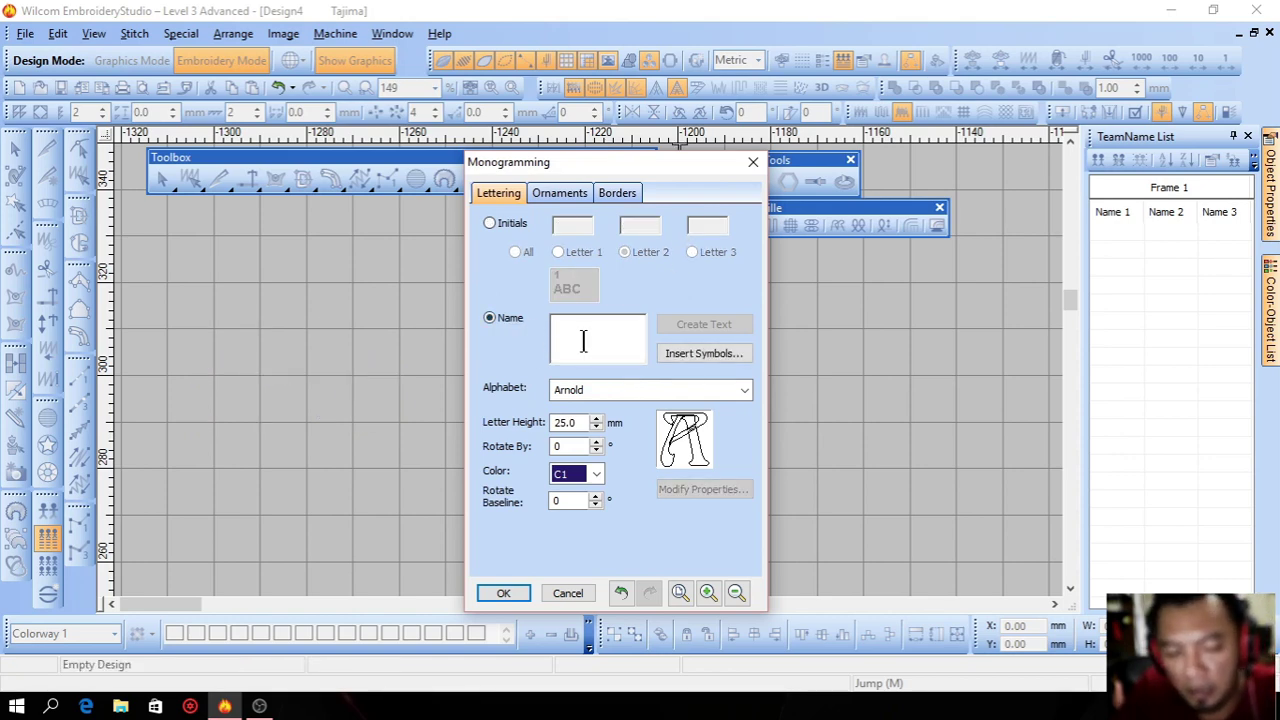
type("NAMA")
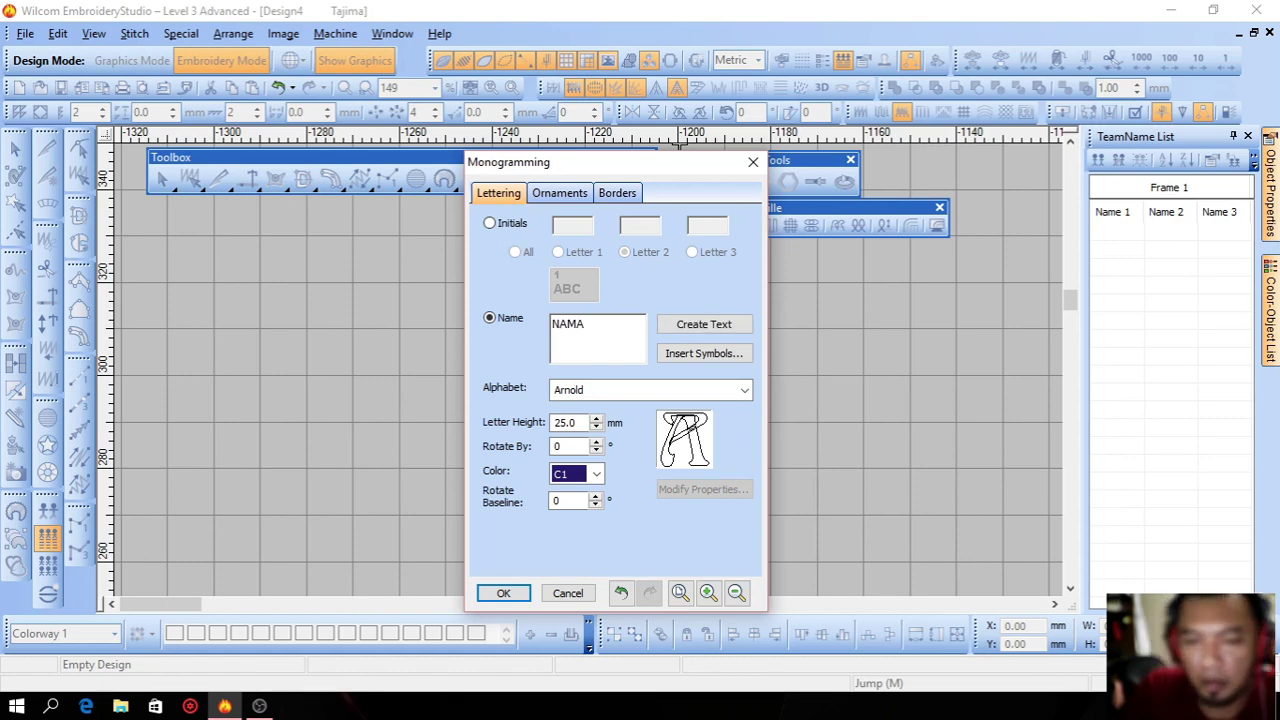
left_click(640, 389)
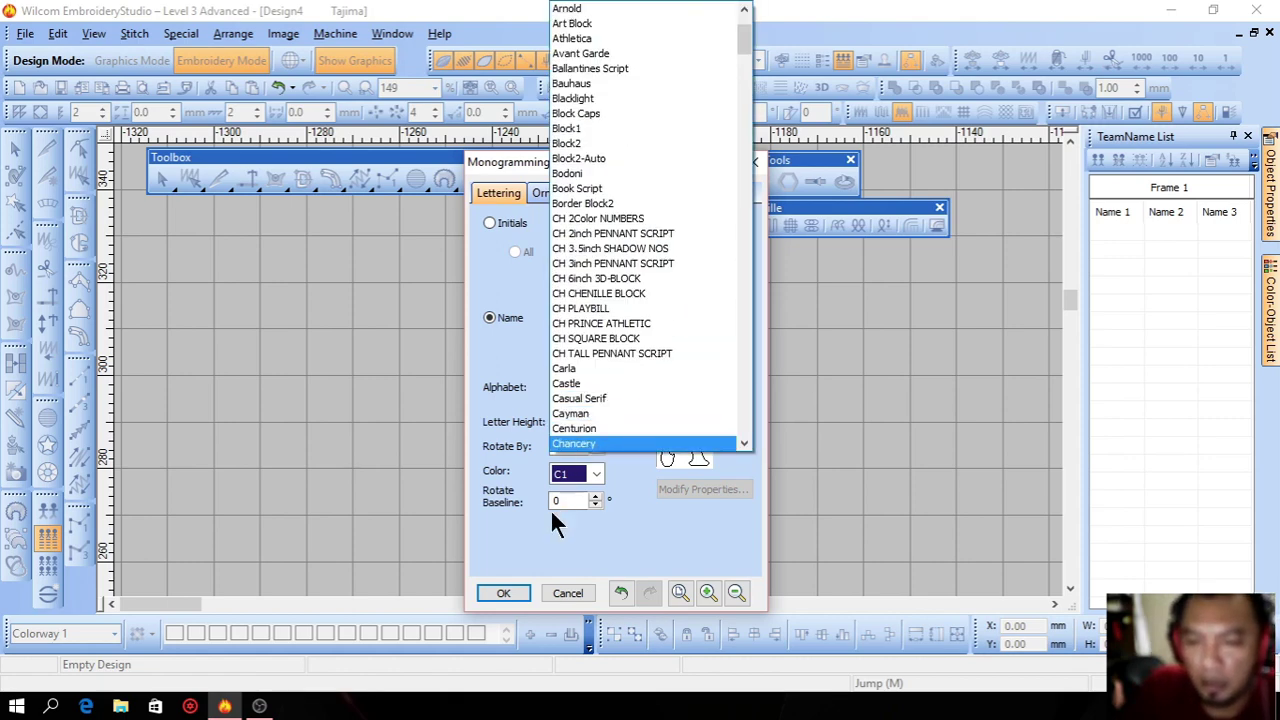
left_click(500, 592)
left_click(503, 593)
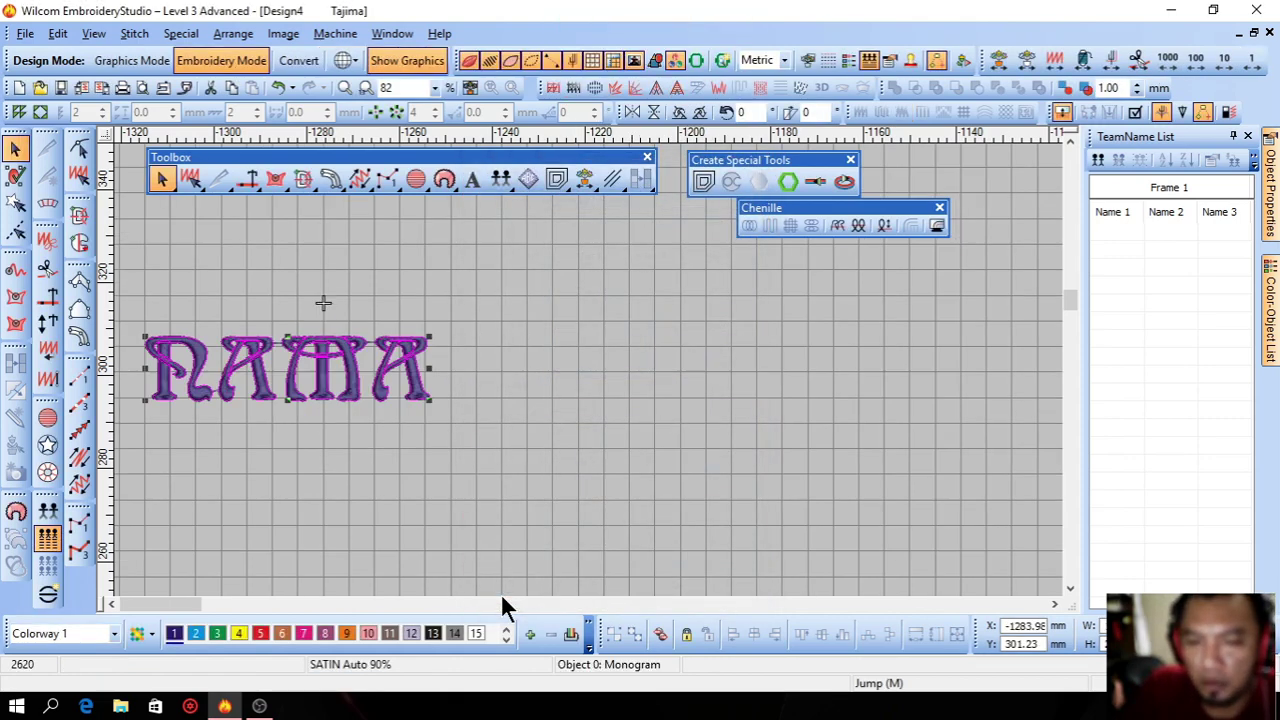
Move the NAMA monogram toward the middle of the design area and delete it
left_click(571, 393)
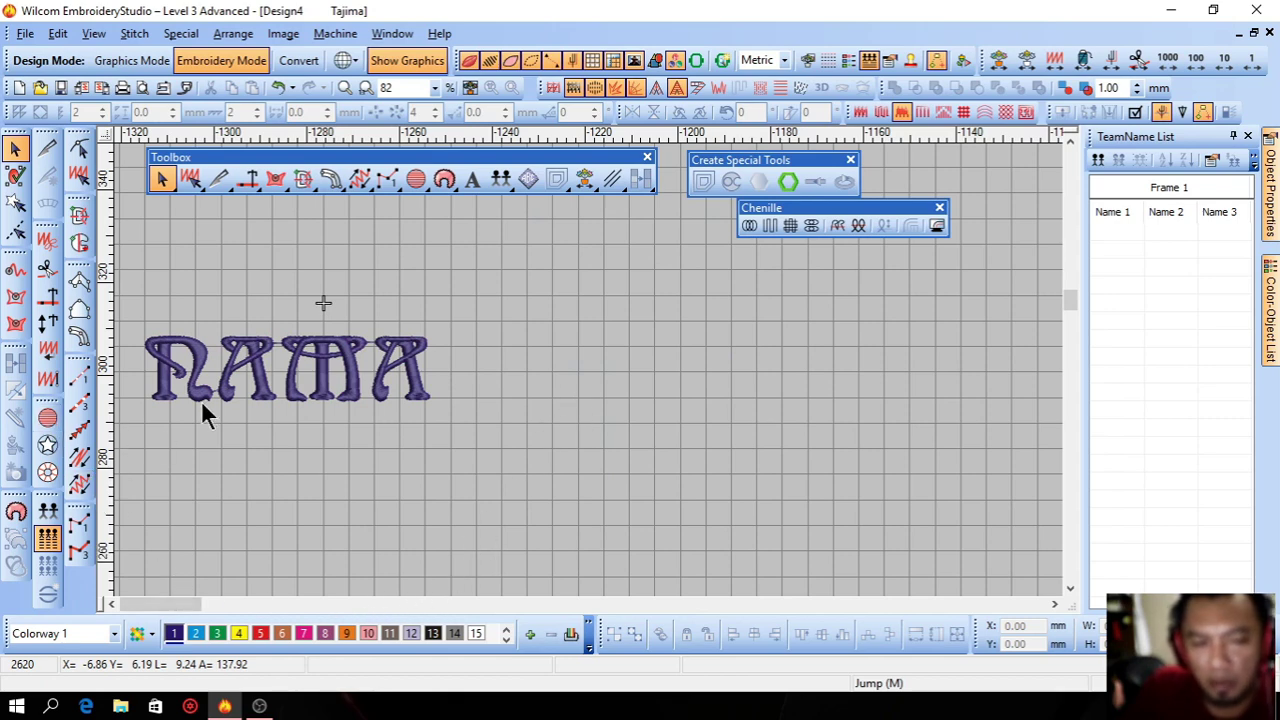
left_click_drag(255, 368, 489, 347)
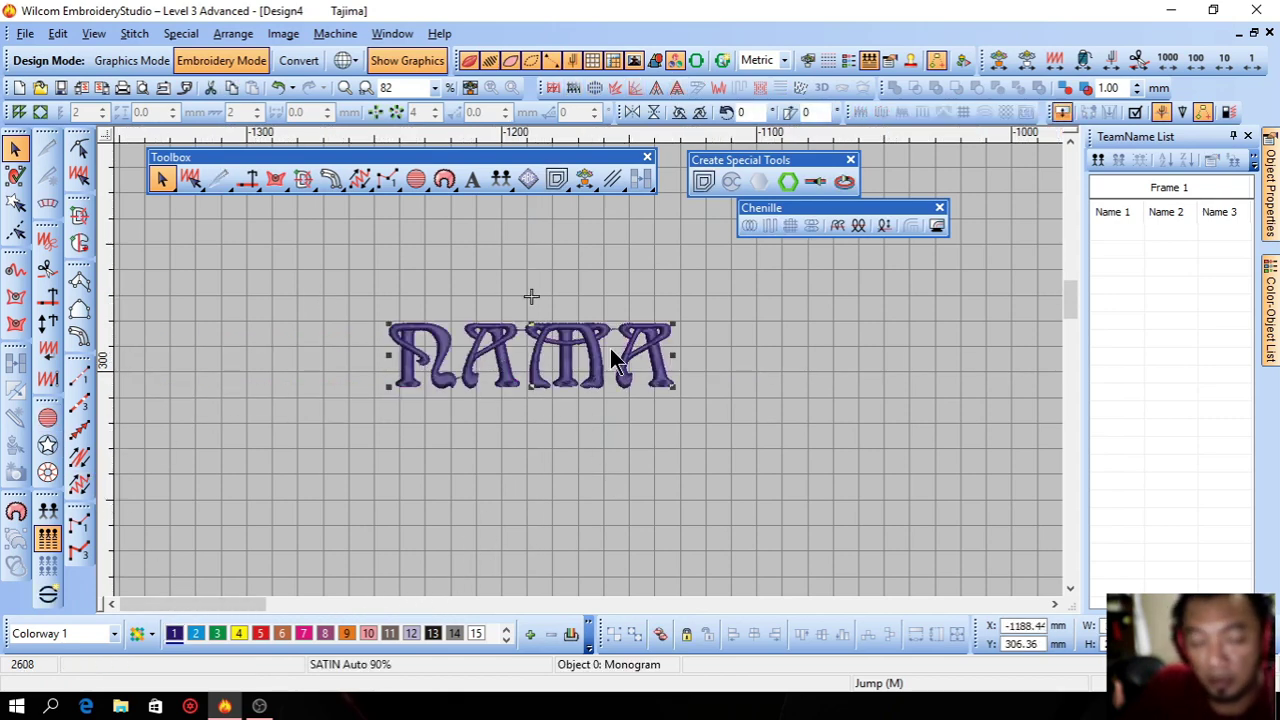
left_click_drag(618, 362, 632, 440)
left_click(759, 388)
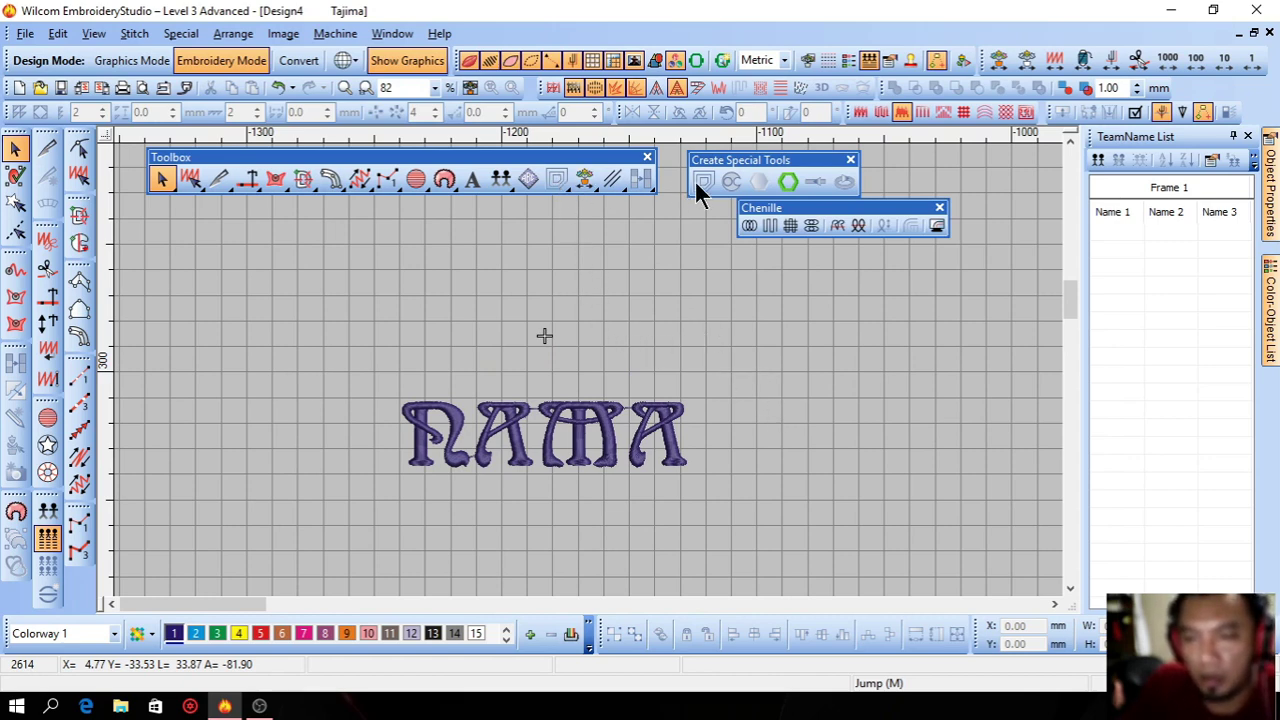
left_click(671, 419)
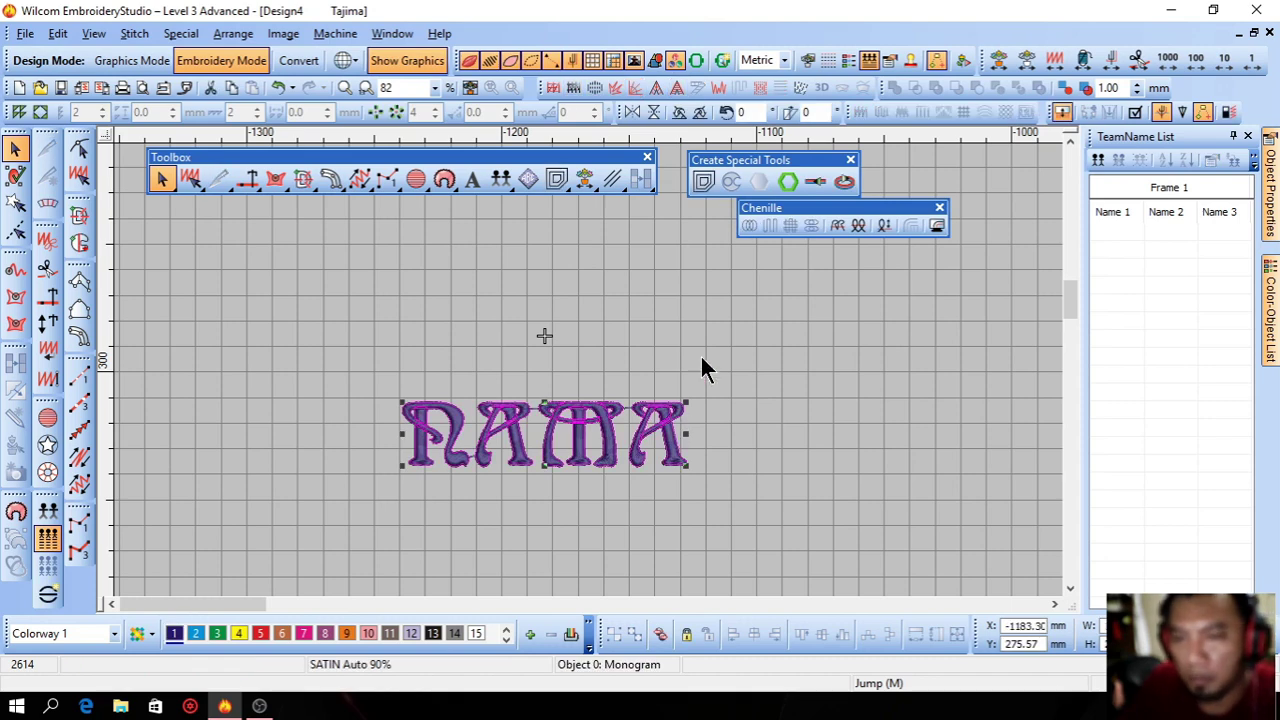
key("Delete")
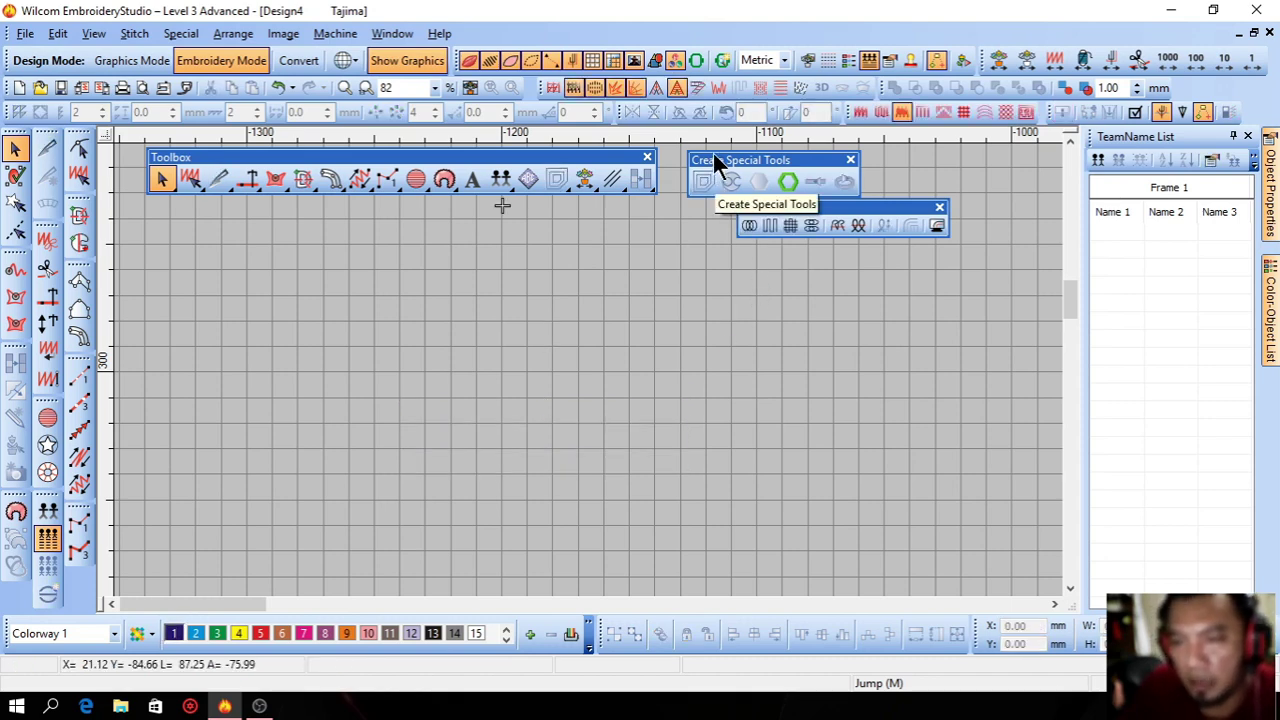
Dock the floating Create Special Tools toolbar as a fourth column beside the docked tools
left_click_drag(714, 160, 434, 268)
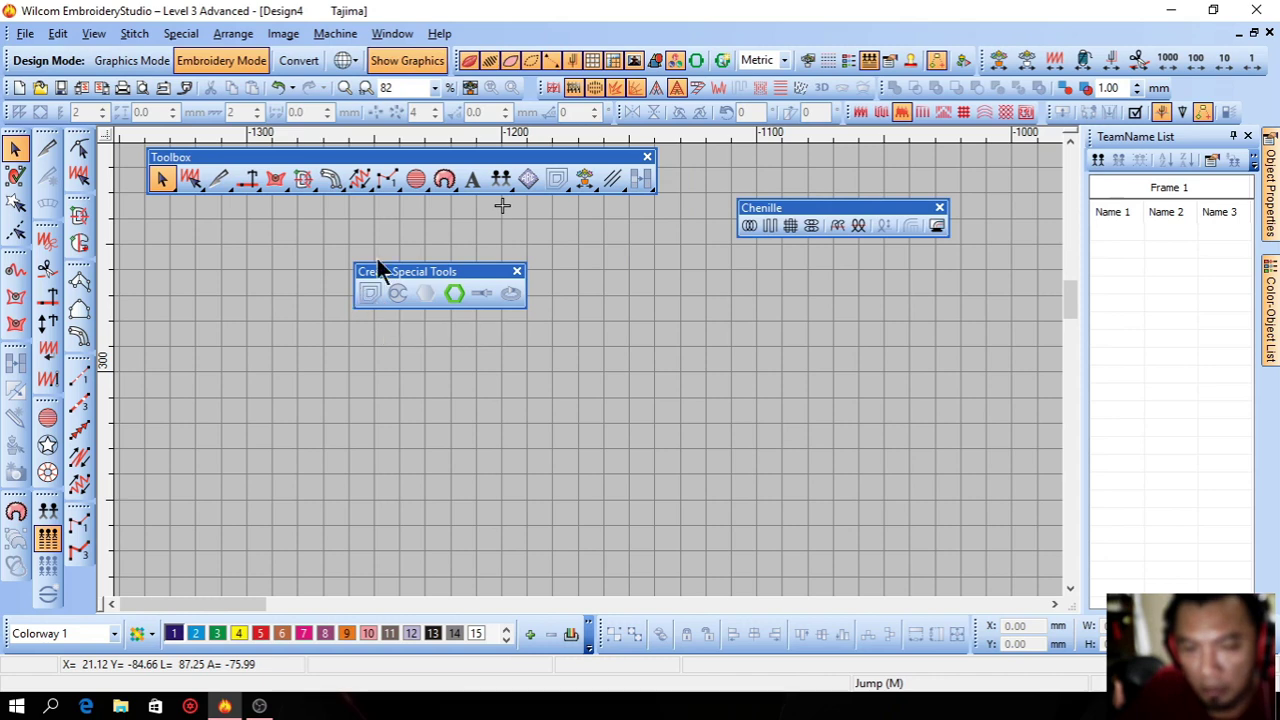
left_click_drag(377, 265, 110, 163)
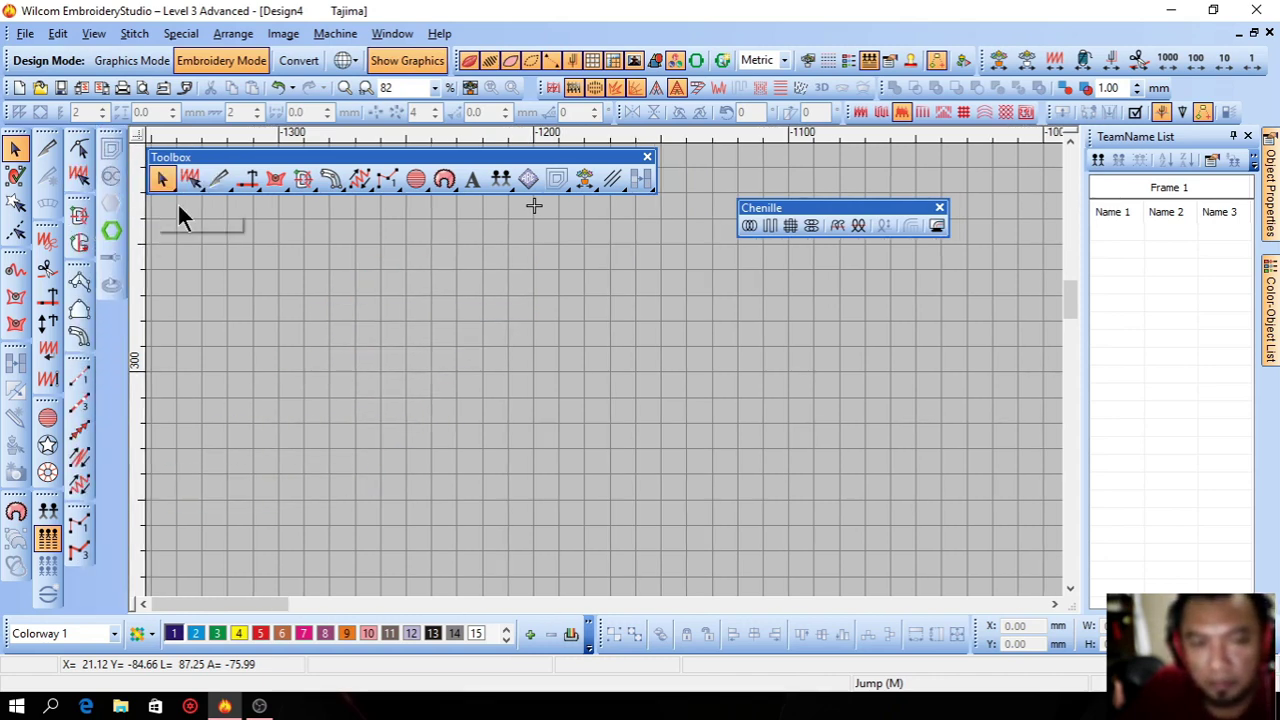
Digitize a zigzag circle about 82 mm across with the circle tool in the empty design
left_click(416, 179)
left_click(459, 314)
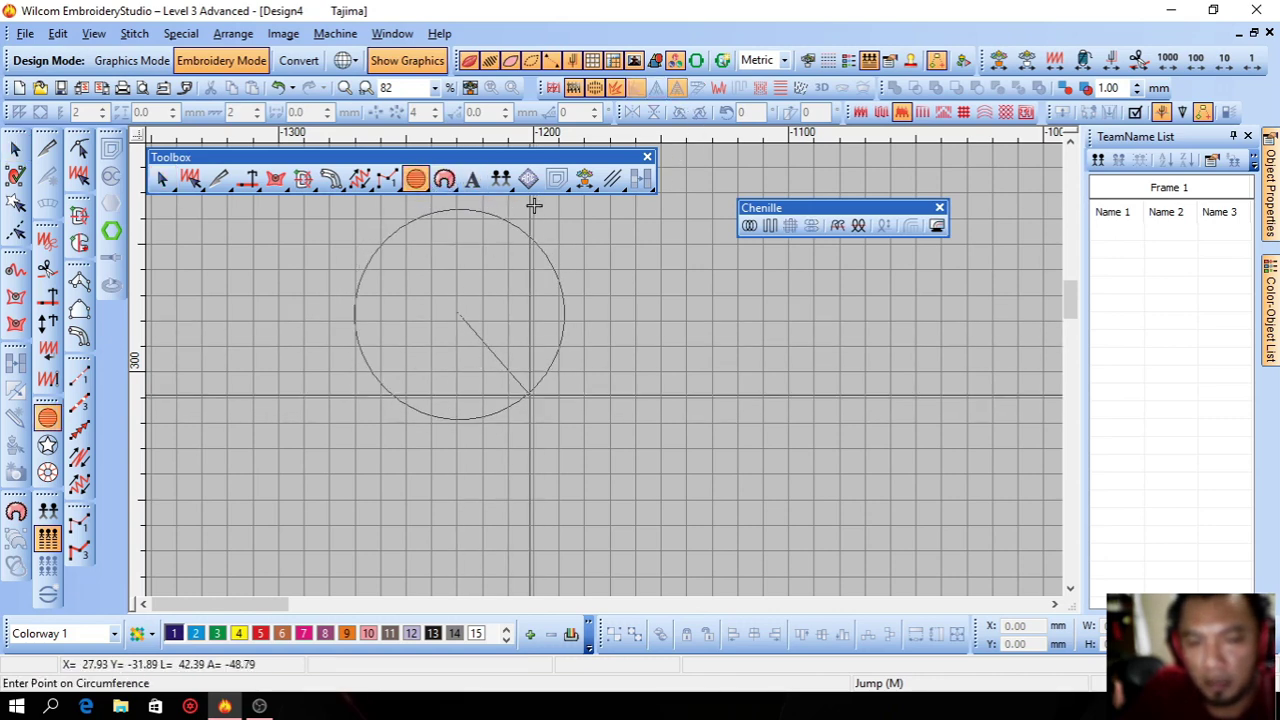
left_click(533, 204)
key("Return")
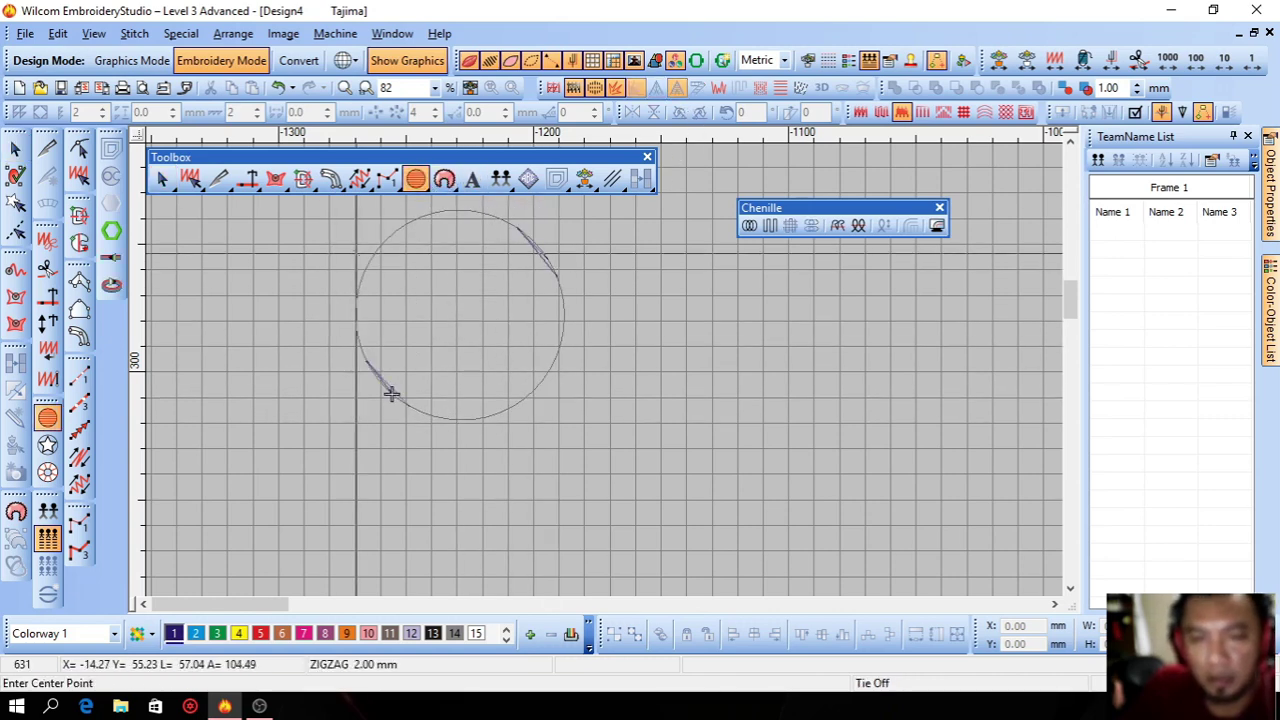
left_click(356, 253)
left_click(779, 445)
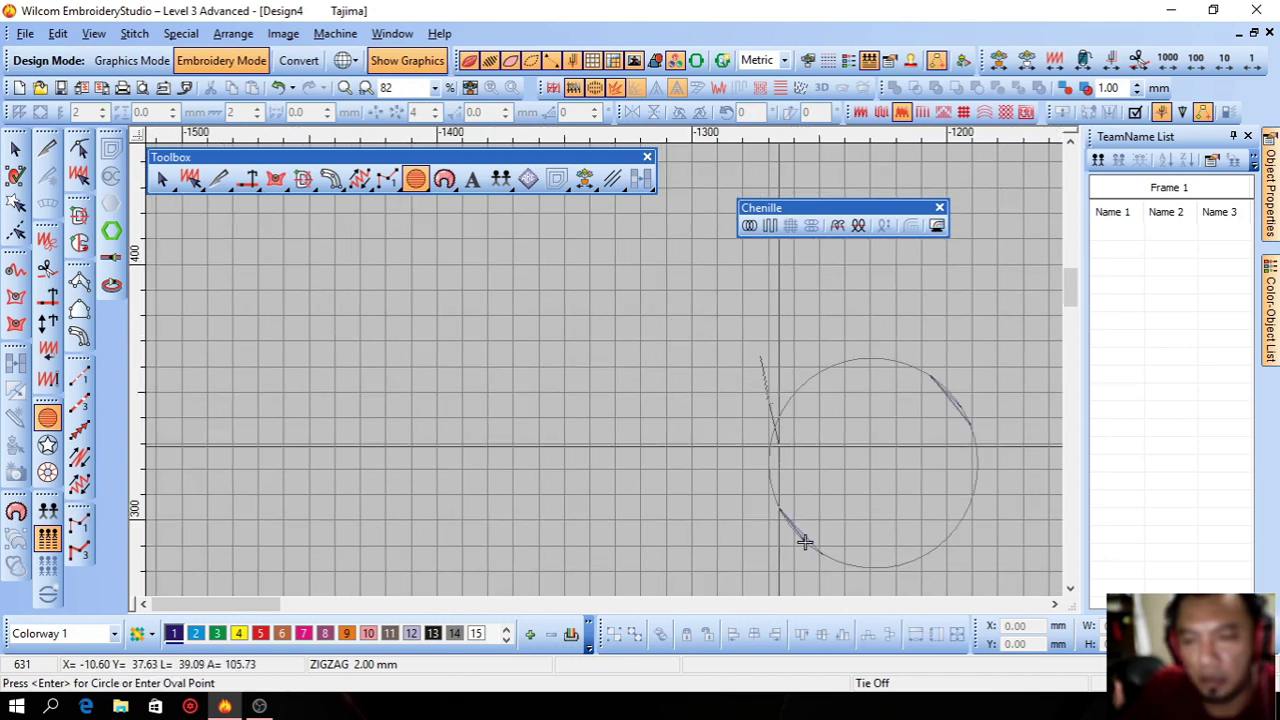
scroll(804, 541, "up", 1)
key("Return")
key("Escape")
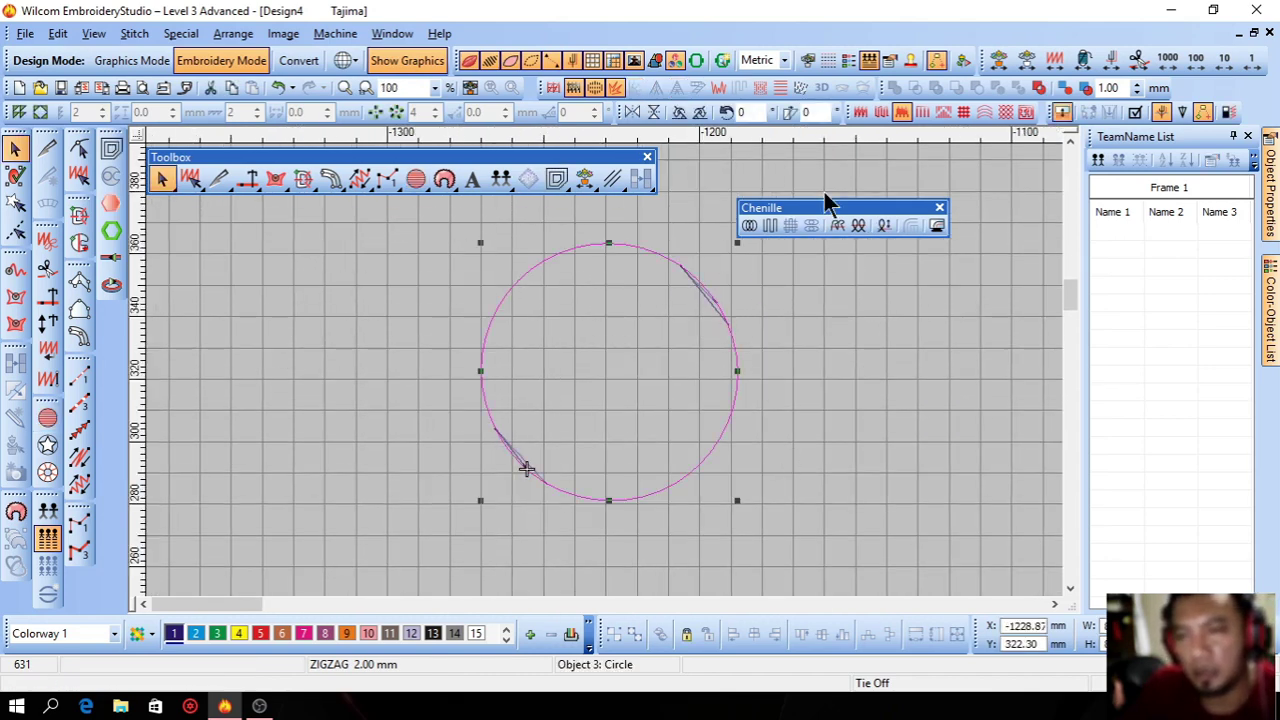
Change the circle's stitch type to a Tatami fill
left_click(860, 111)
left_click(880, 111)
Move the filled circle down and scale it proportionally to about 64 mm across, leaving it deselected
left_click_drag(648, 398, 594, 430)
left_click_drag(689, 277, 634, 335)
left_click(715, 388)
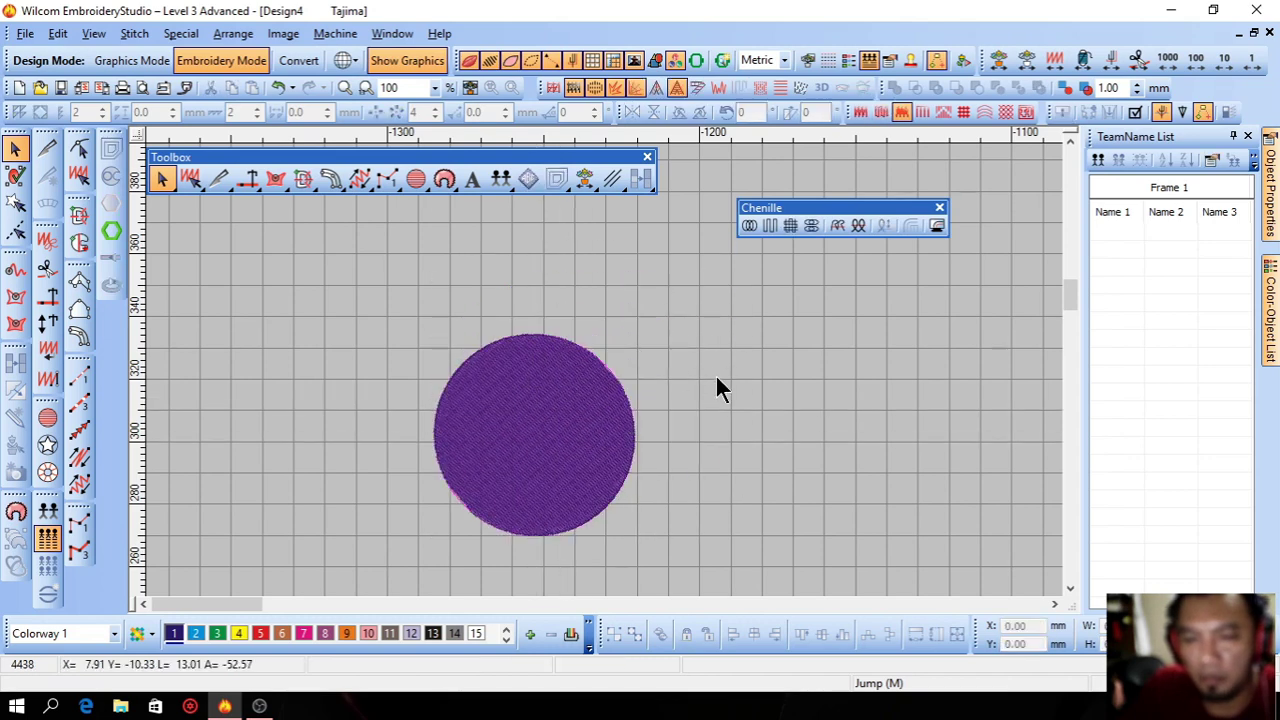
Move the filled circle up and left and recolor it with color 3, green
left_click_drag(514, 458, 489, 414)
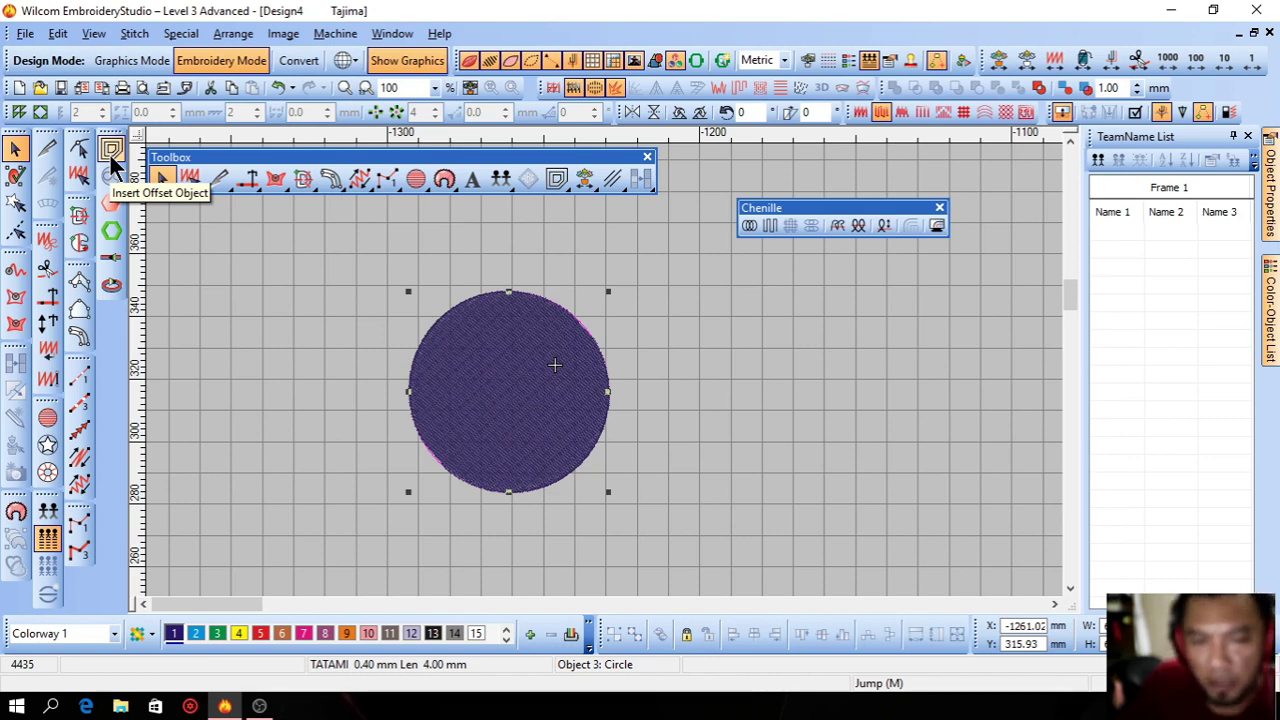
left_click(217, 633)
left_click(644, 415)
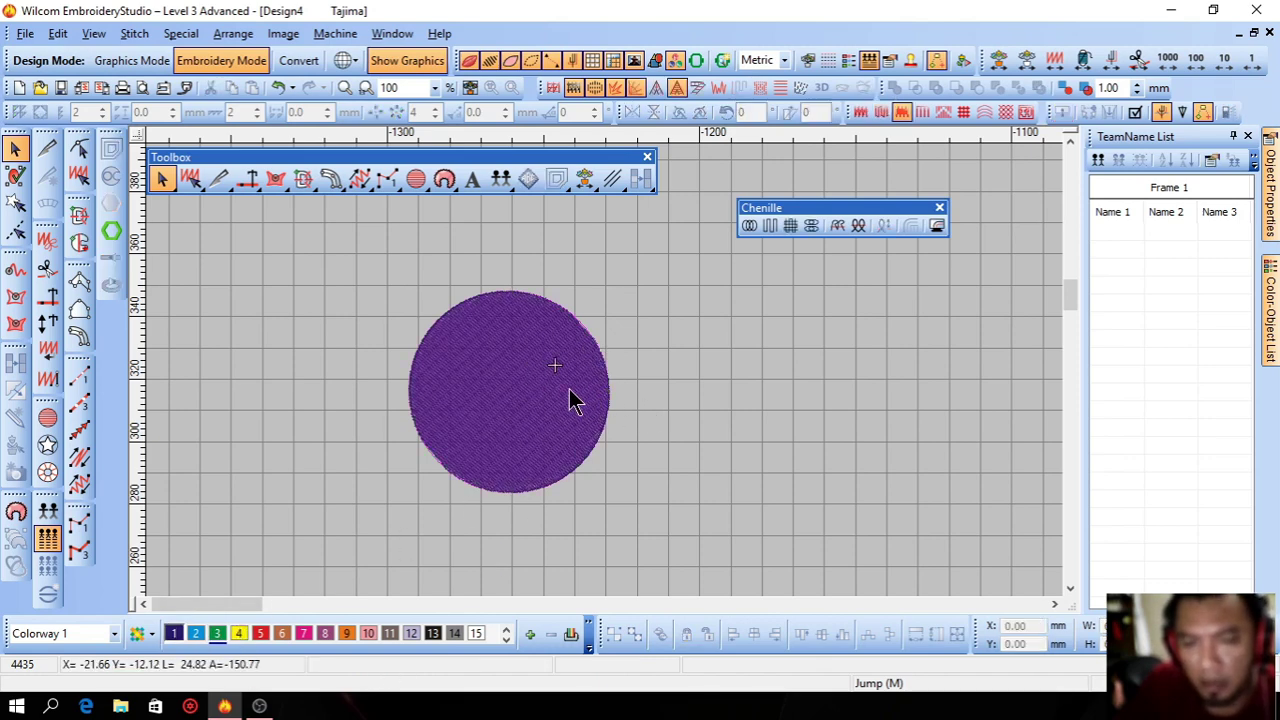
left_click(533, 365)
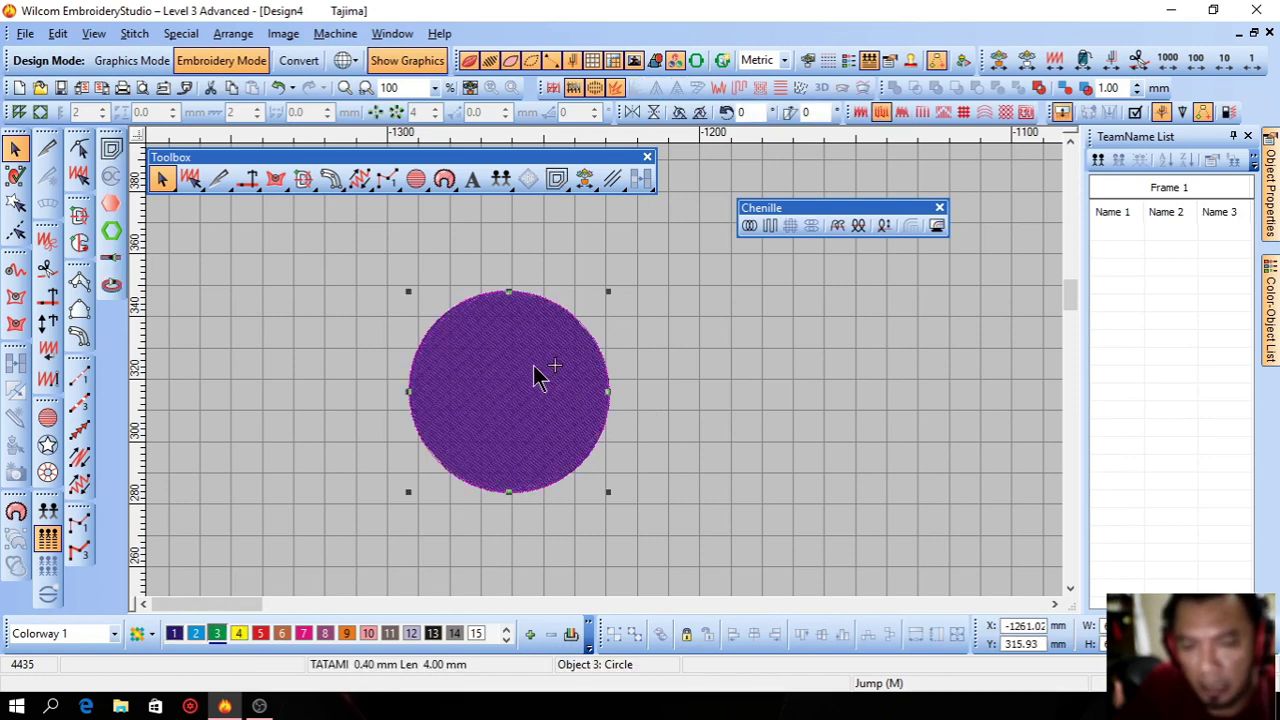
left_click(110, 152)
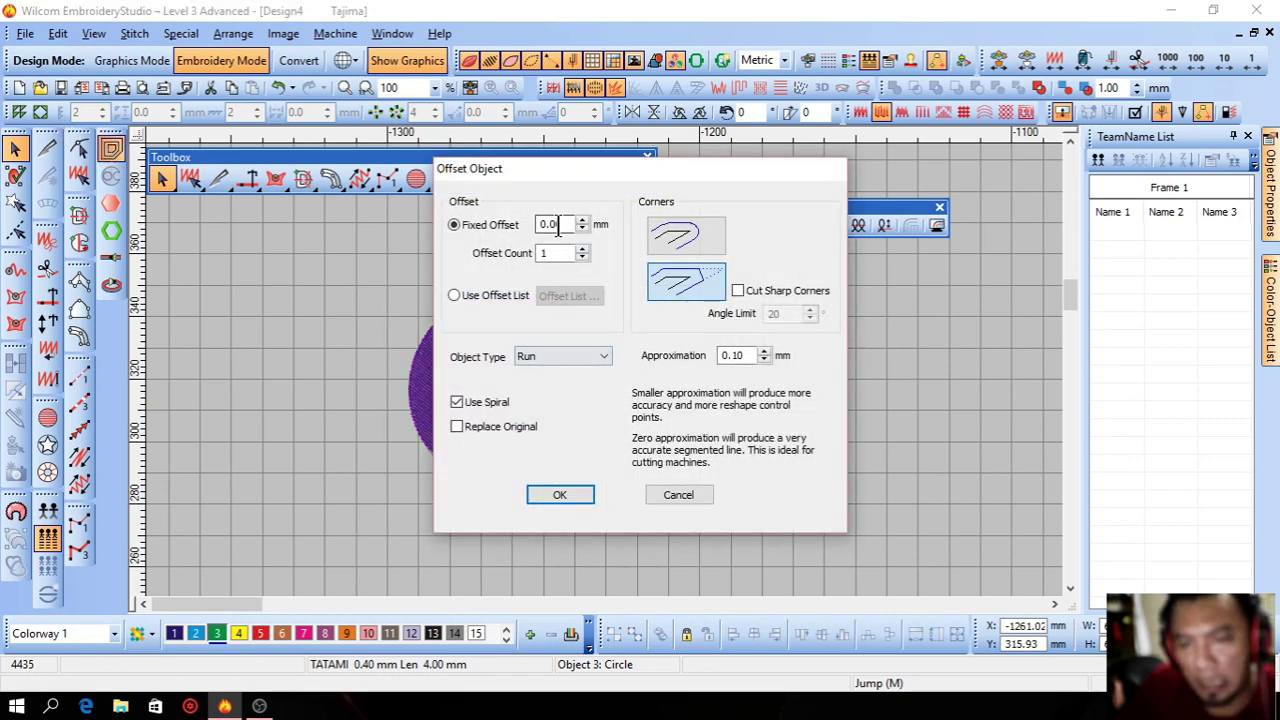
type("0")
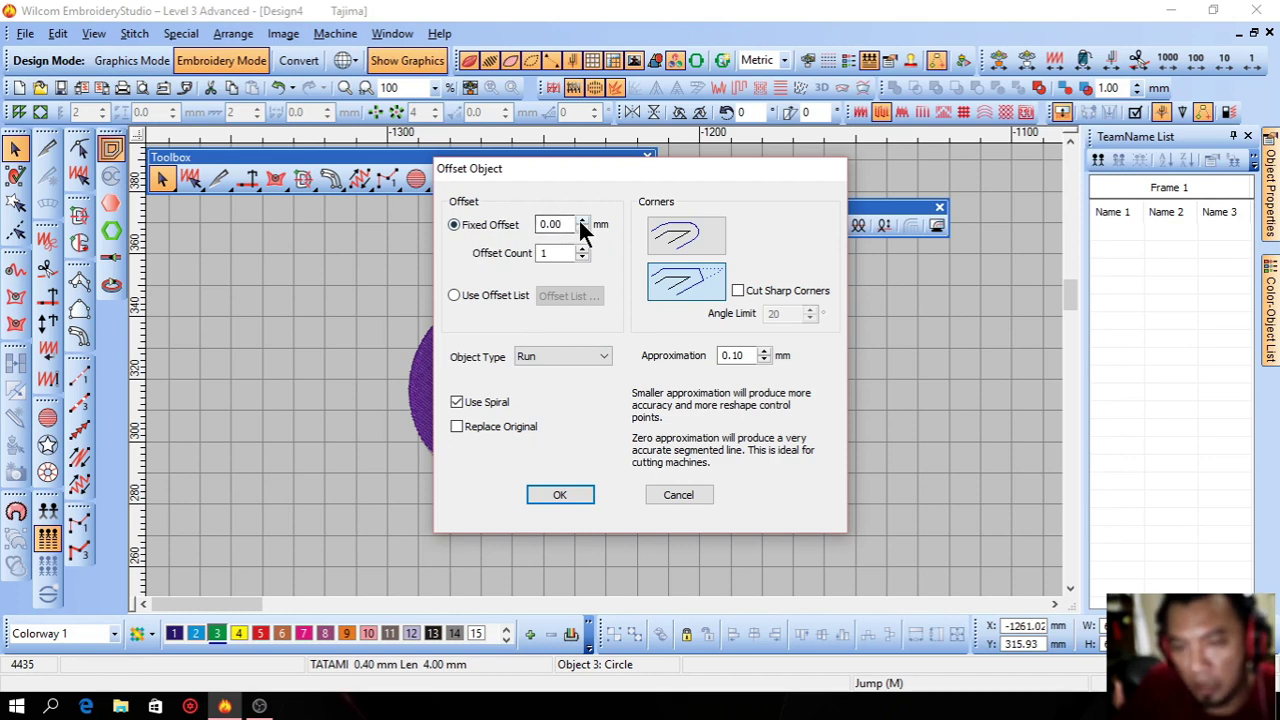
left_click(684, 490)
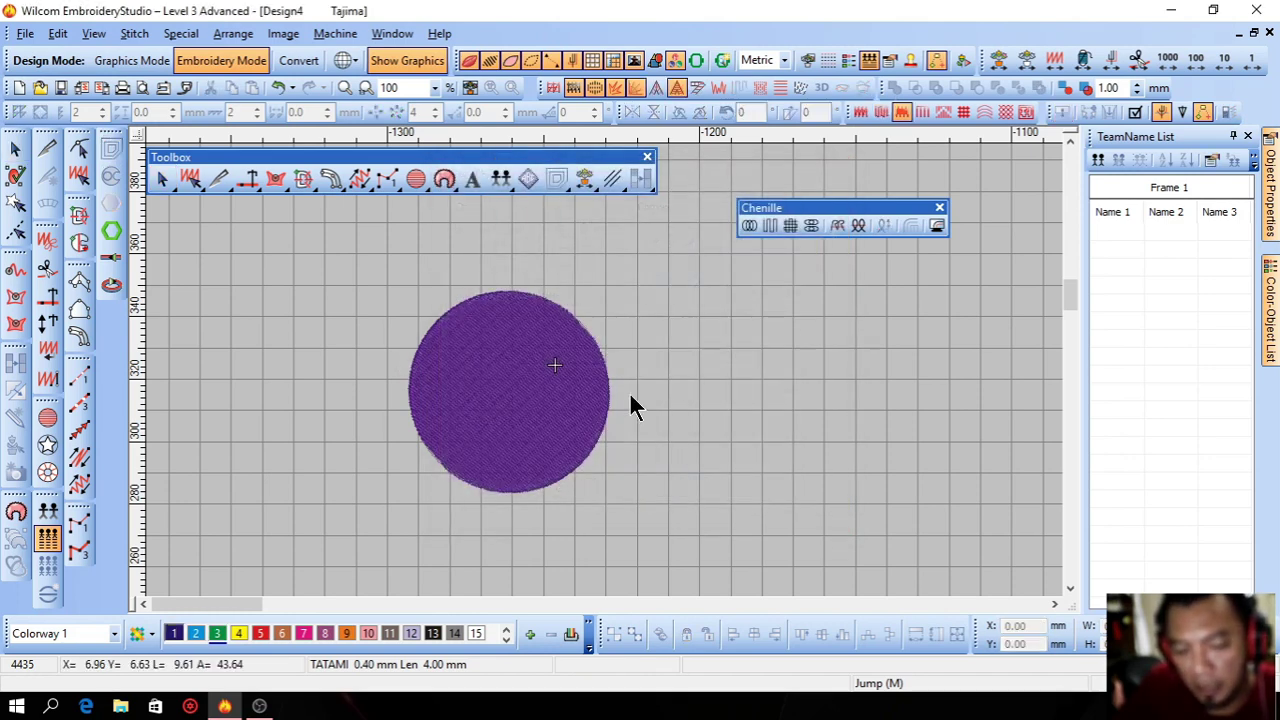
Insert a Run-type offset outline from the circle with a 0.00 mm fixed offset and an offset count of 1
left_click_drag(607, 316, 474, 383)
scroll(846, 386, "up", 3)
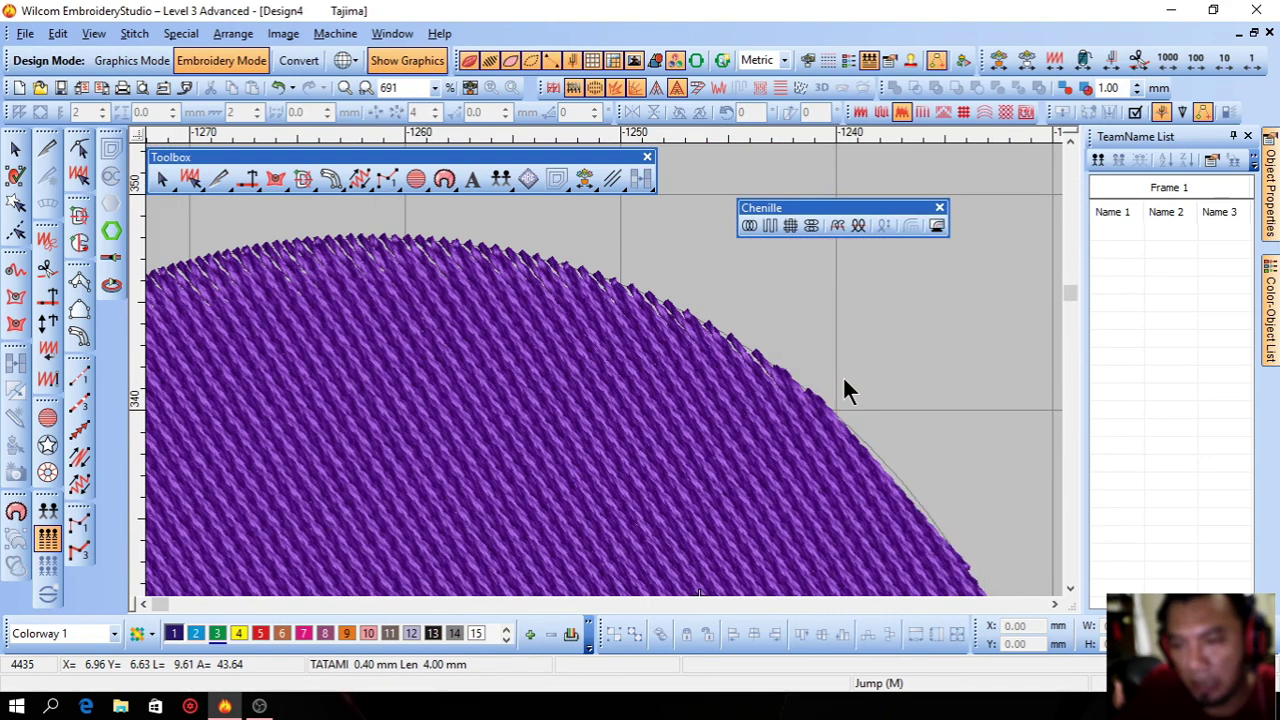
key("Escape")
key("shift+z")
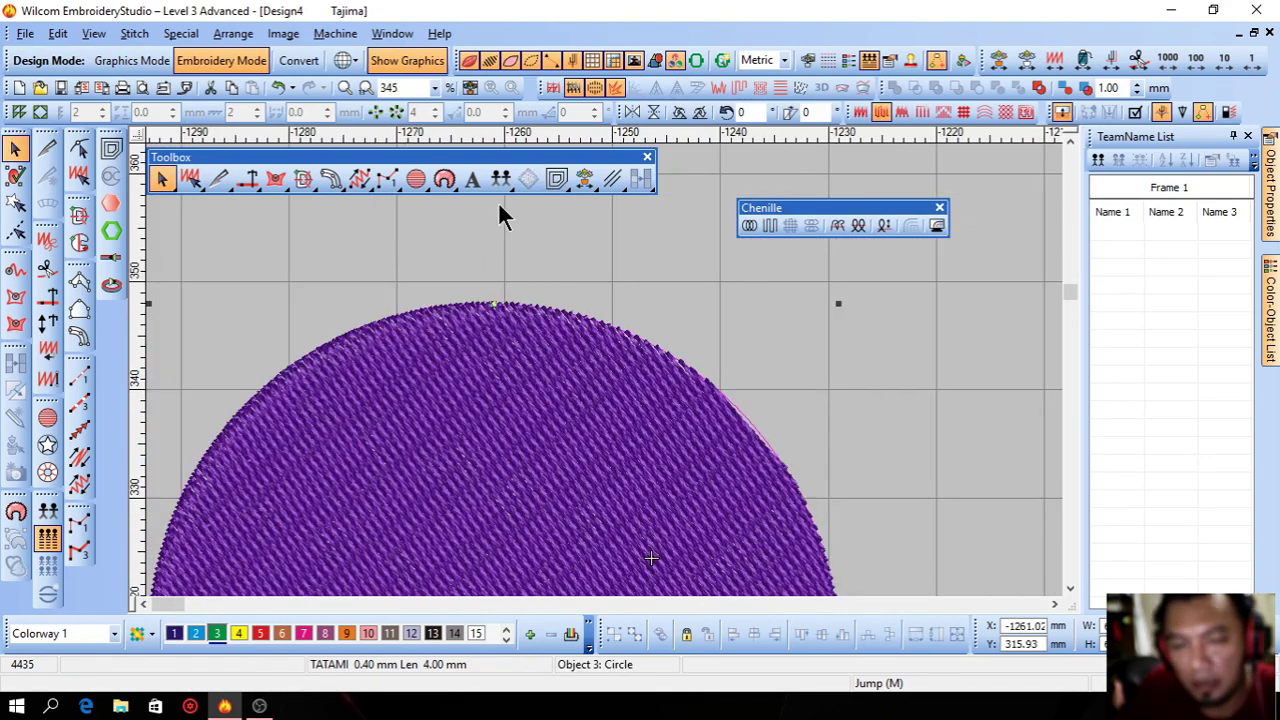
left_click(111, 148)
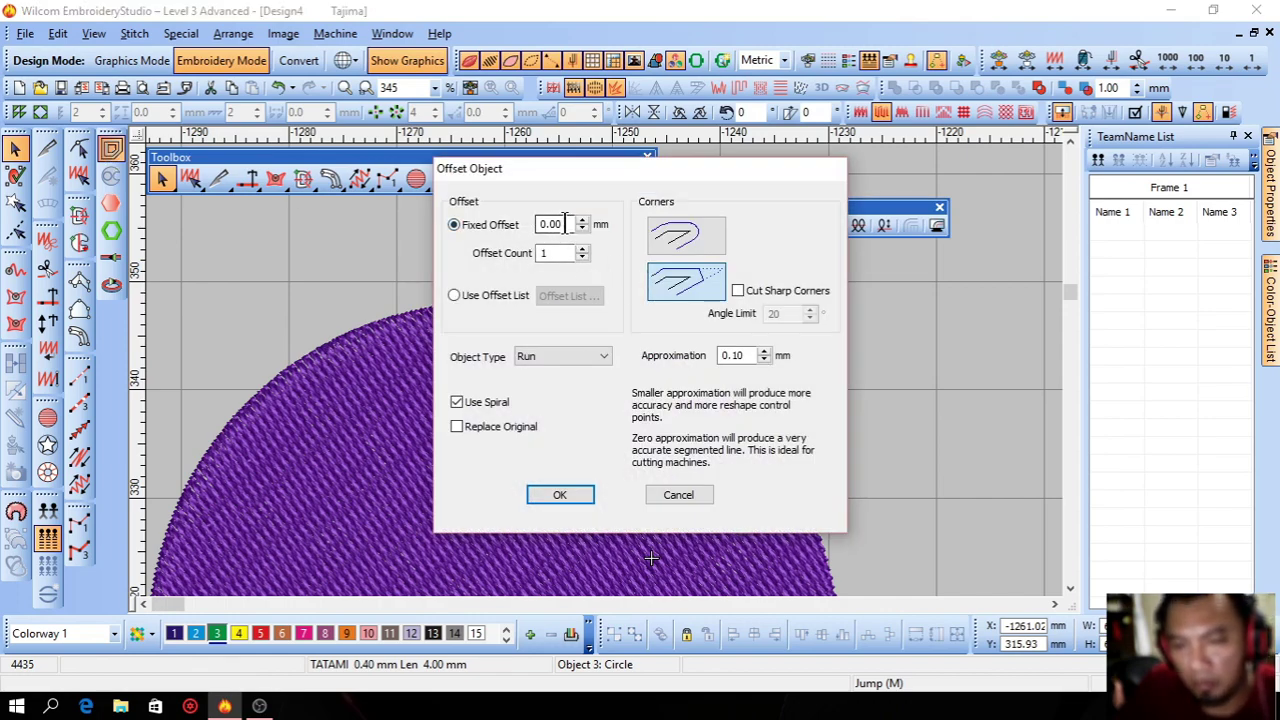
left_click_drag(571, 224, 520, 224)
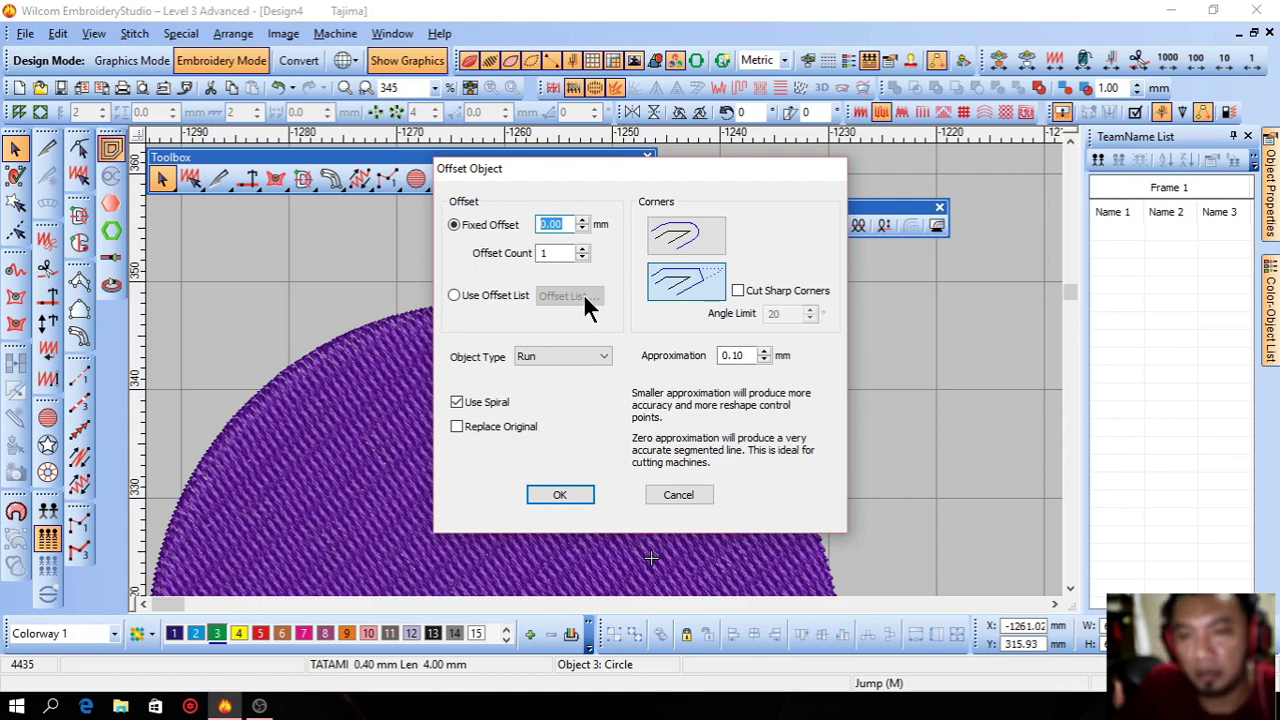
left_click(558, 496)
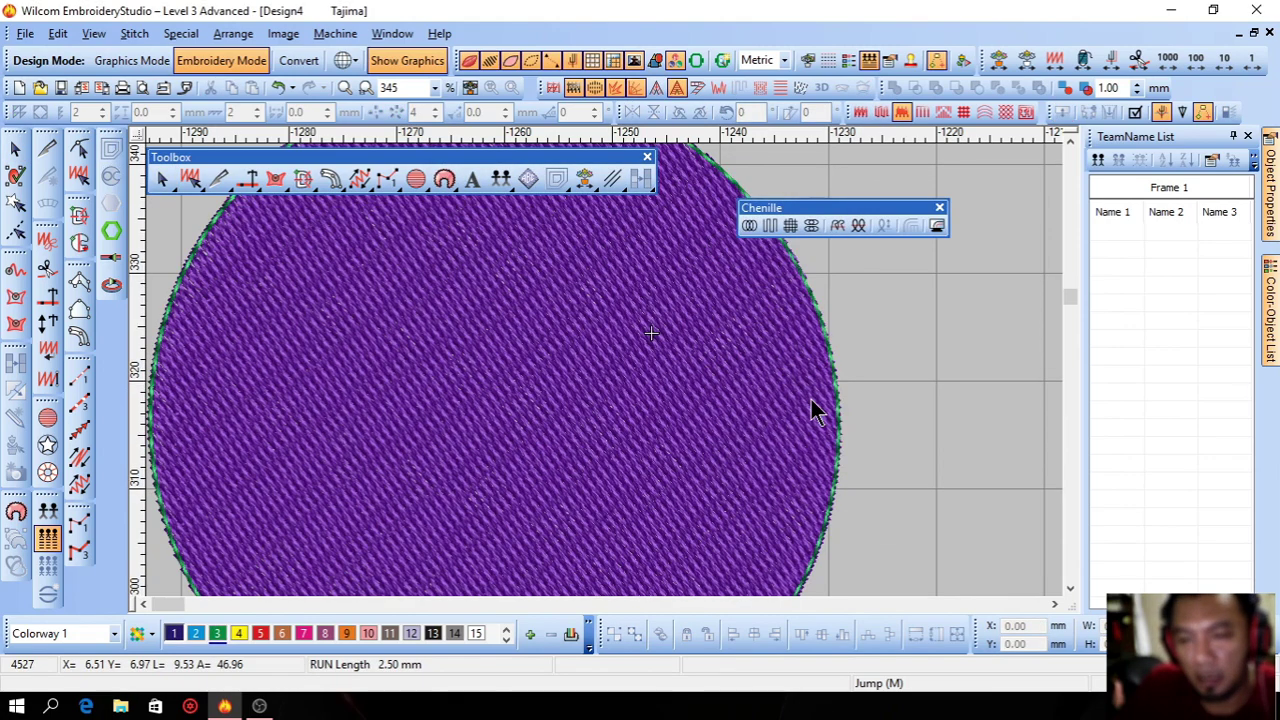
Move the offset run outline slightly upward, off the edge of the filled circle
key("z")
left_click_drag(700, 300, 451, 457)
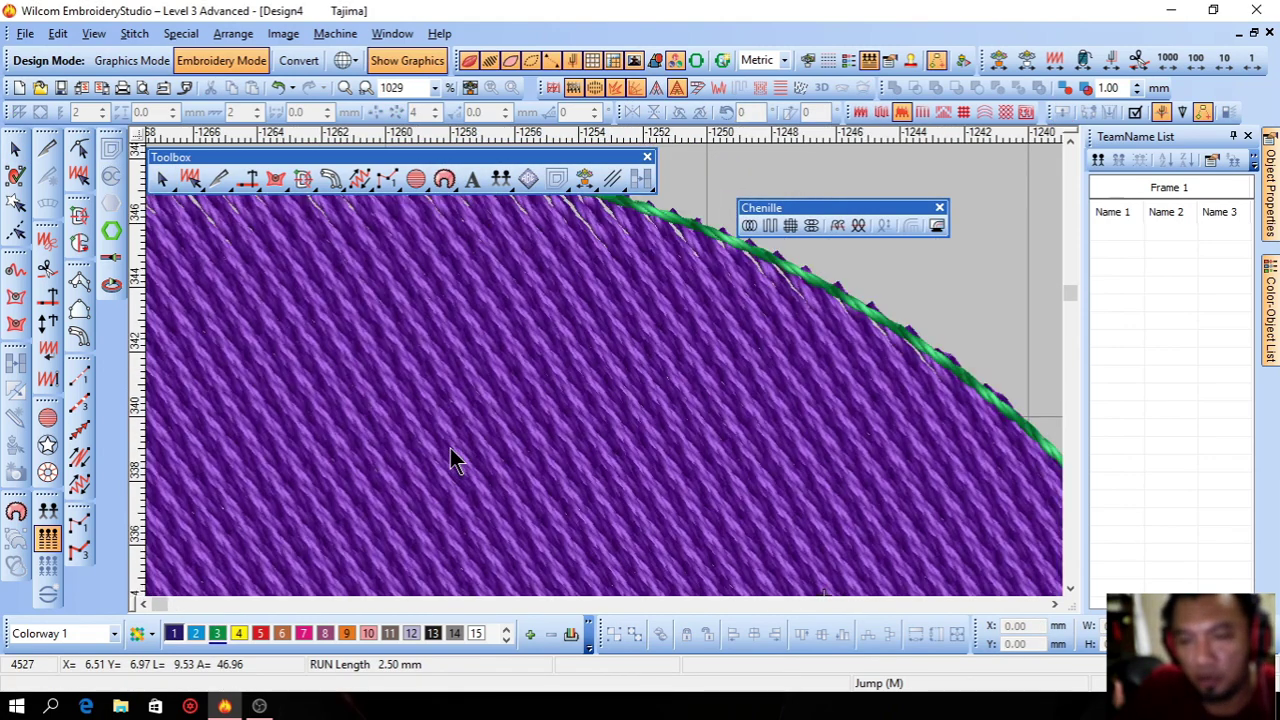
key("Escape")
left_click(590, 420)
mouse_move(590, 420)
left_mouse_down()
mouse_move(654, 286)
mouse_move(672, 303)
mouse_move(598, 386)
mouse_move(602, 401)
left_mouse_up()
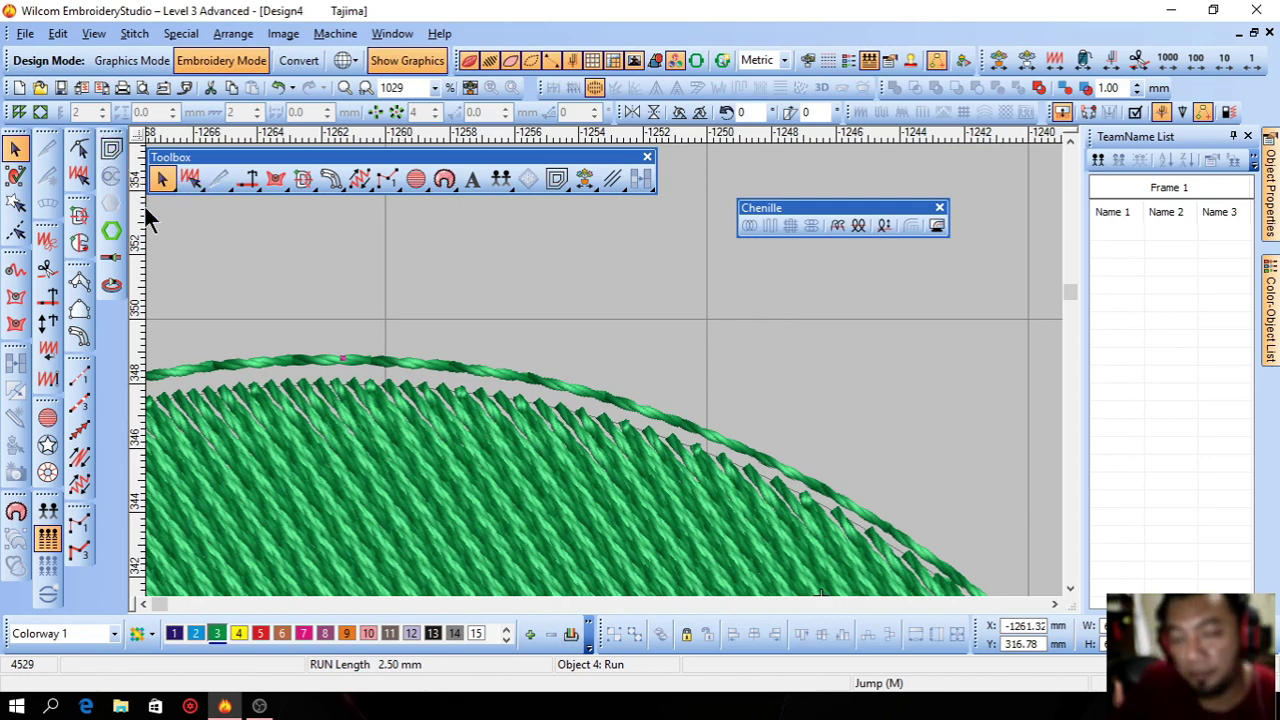
scroll(432, 394, "down", 1)
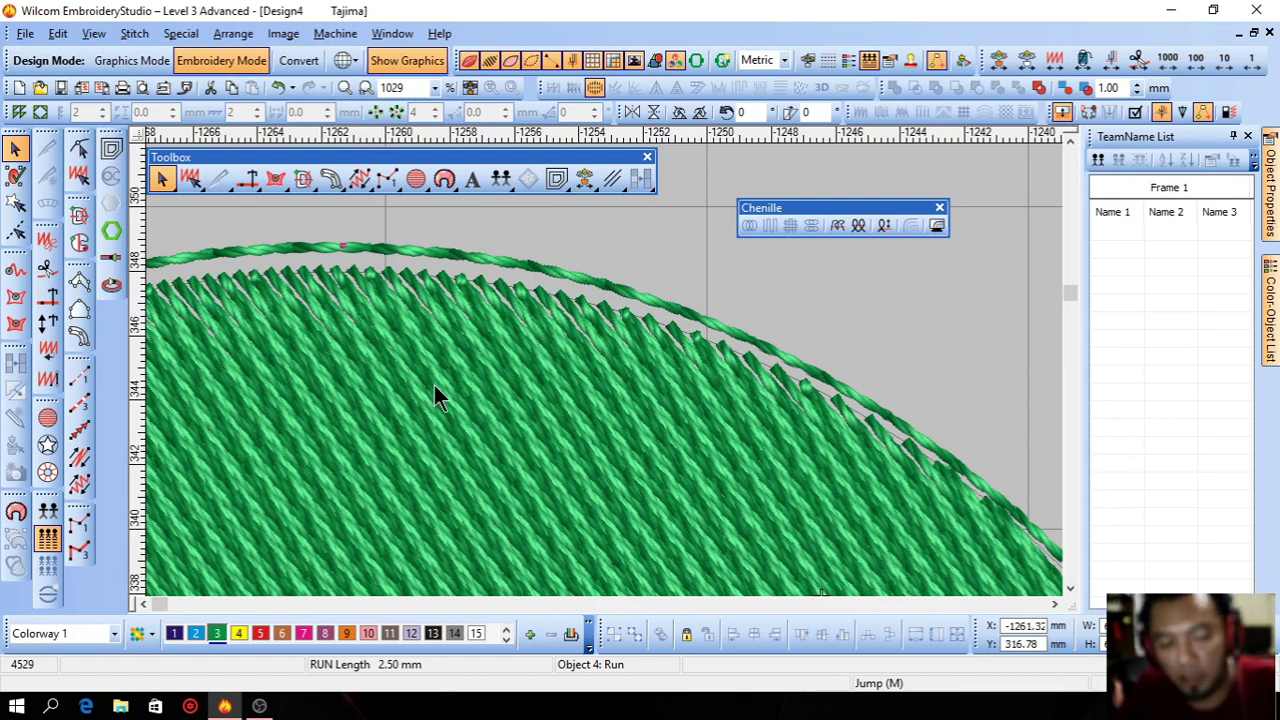
Delete the shifted offset run outline around the circle
key("shift+z")
key("shift+z")
left_click(513, 337)
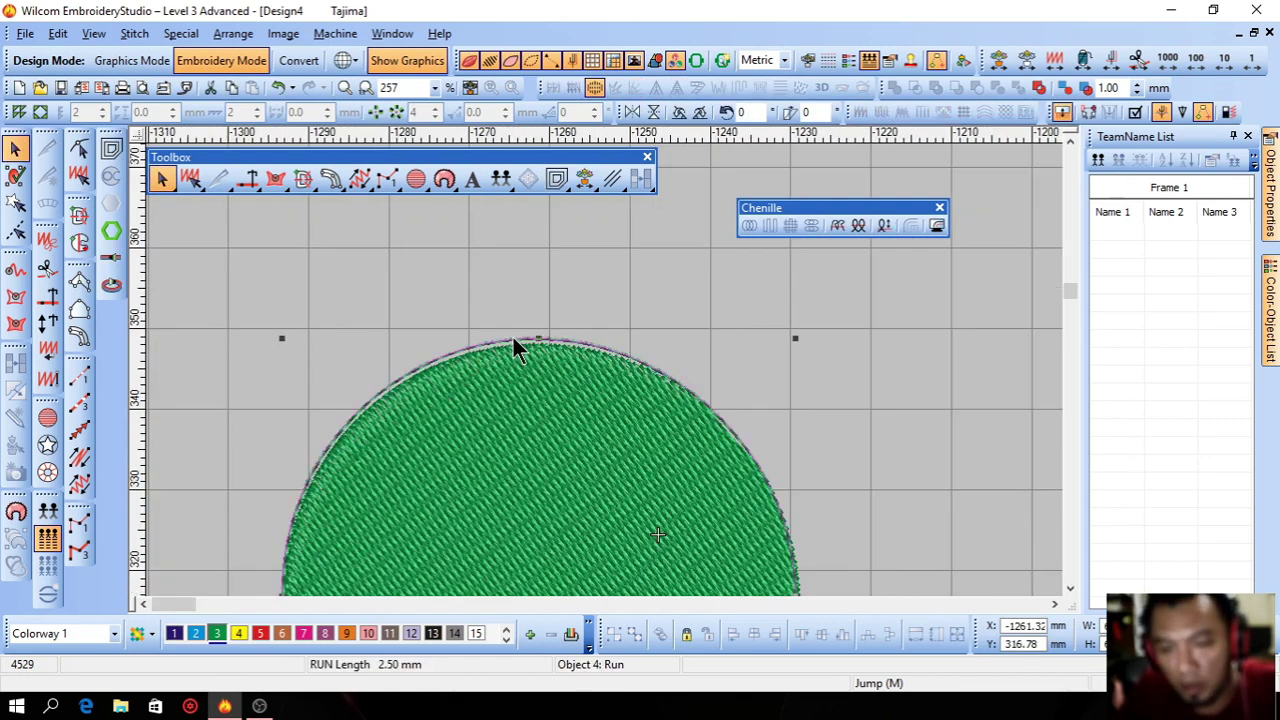
key("Delete")
Digitize a single run outline by hand around the circle's edge with seven points, starting and ending at its uppermost point
left_click(78, 377)
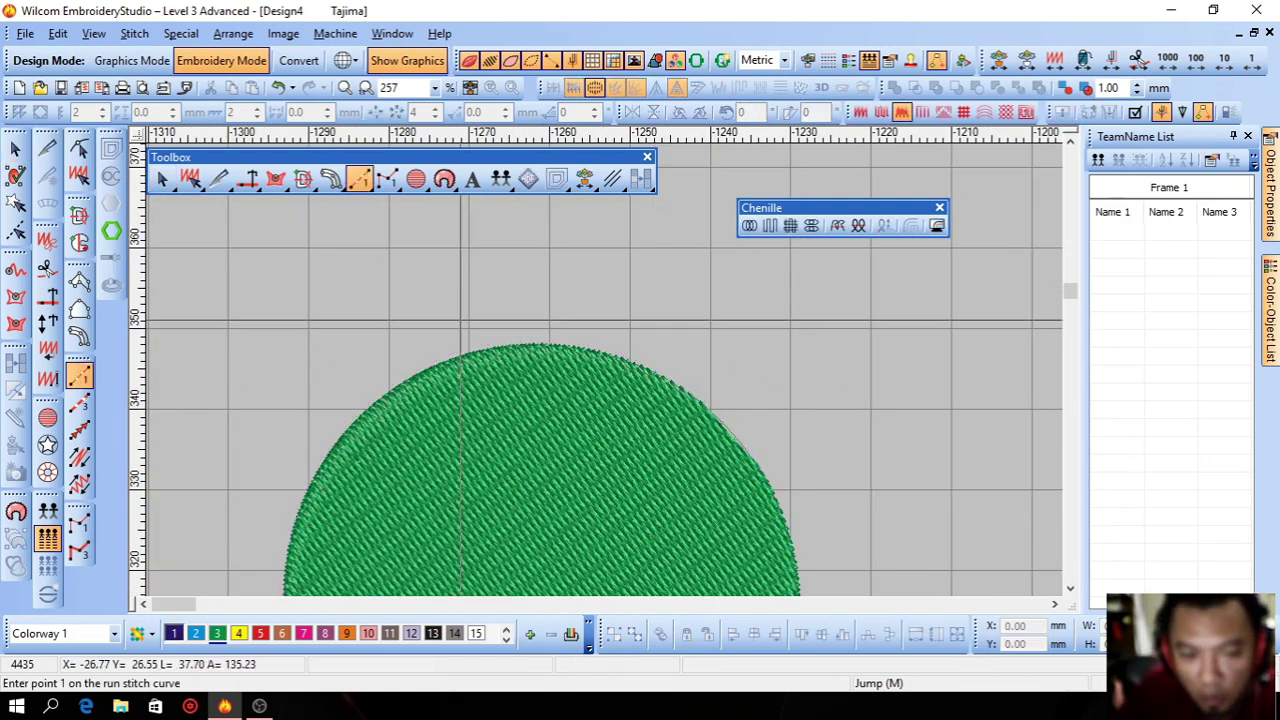
left_click(544, 346)
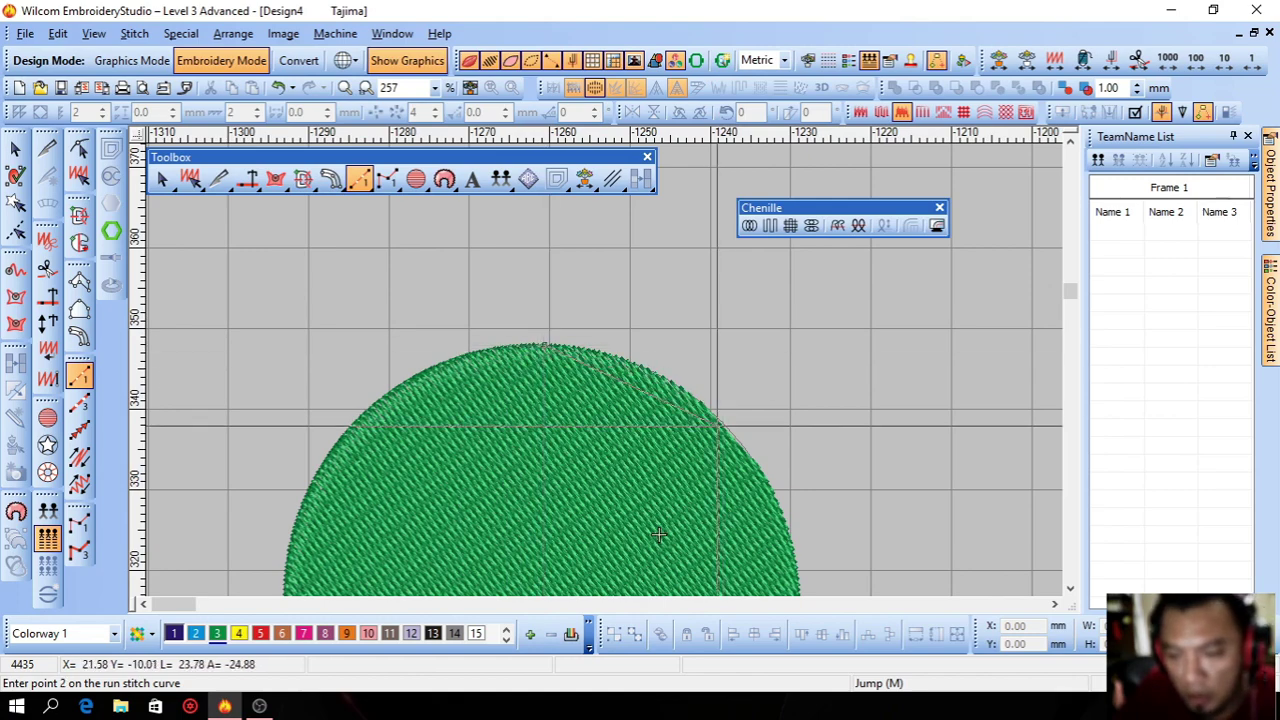
left_click(721, 416)
scroll(721, 416, "down", 3)
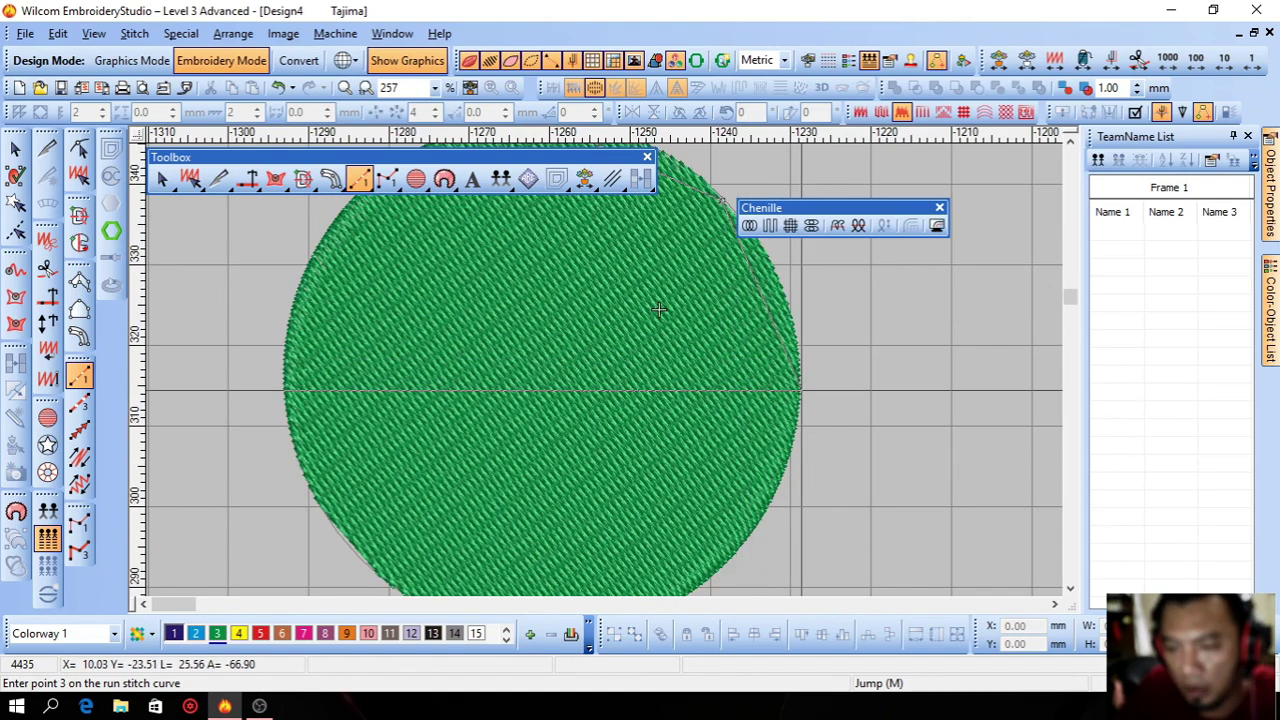
left_click(801, 387)
scroll(715, 560, "down", 2)
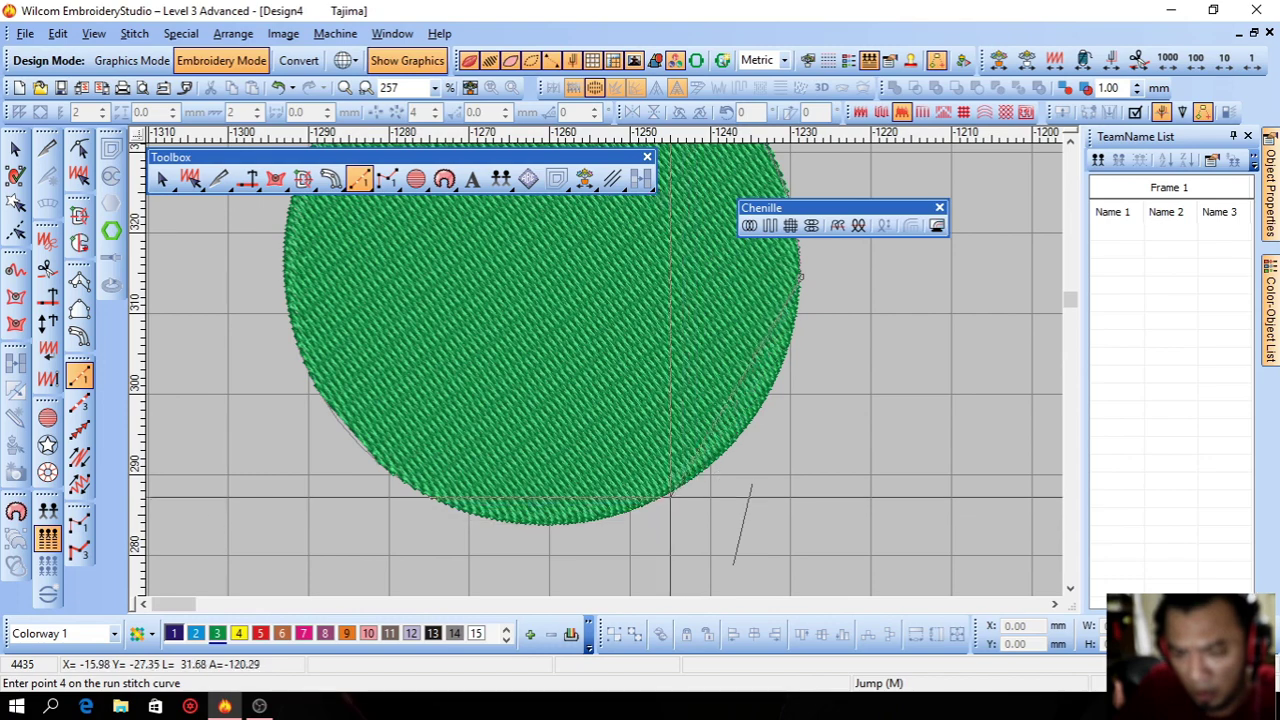
left_click(658, 499)
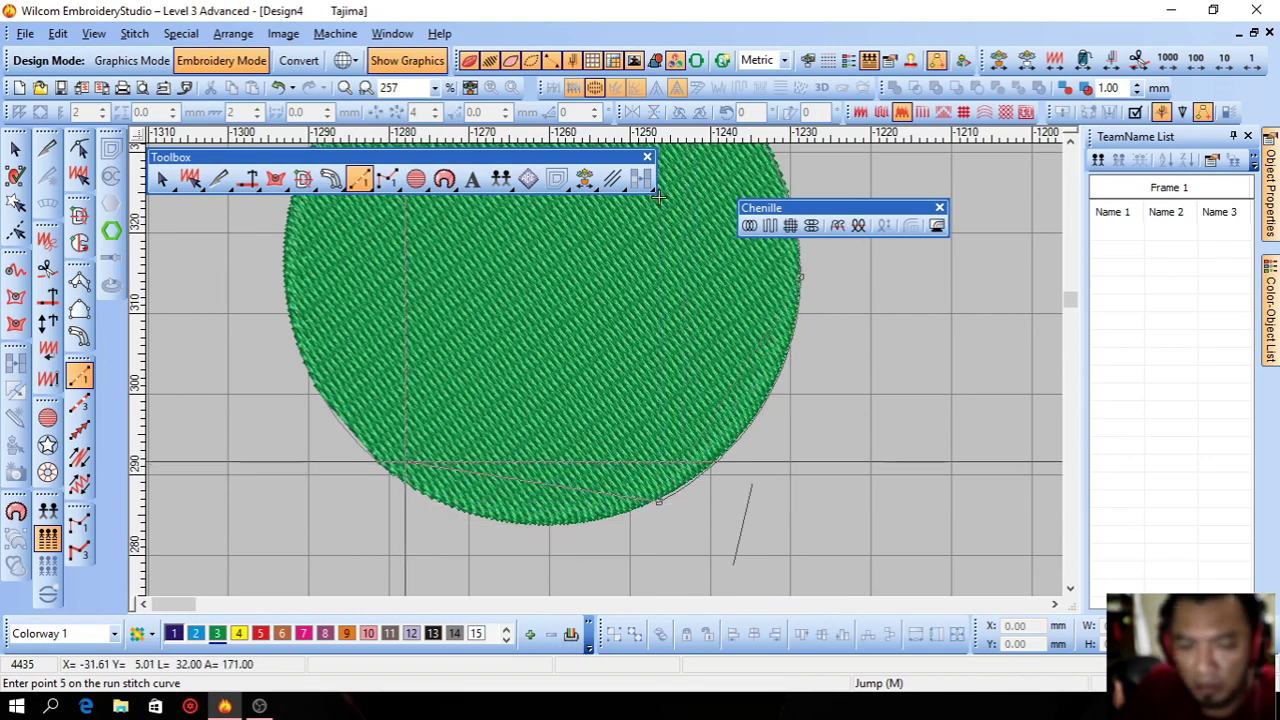
left_click(526, 462)
scroll(659, 422, "up", 3)
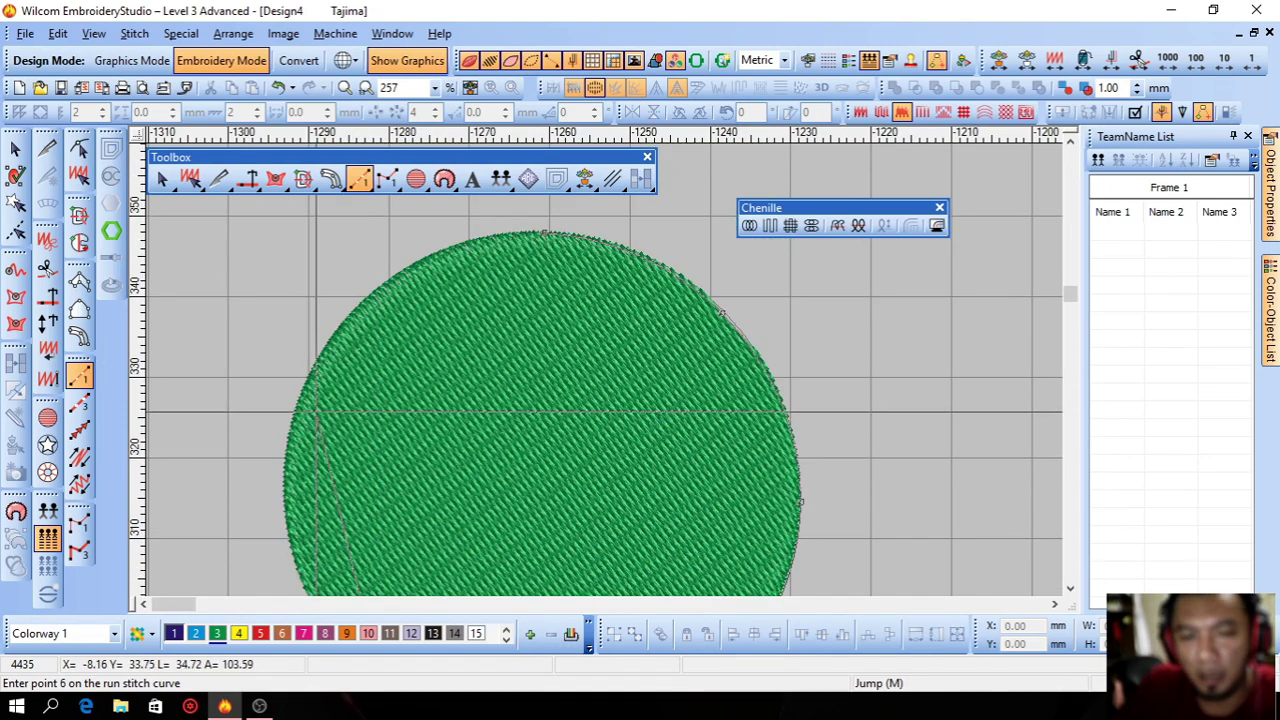
left_click(309, 375)
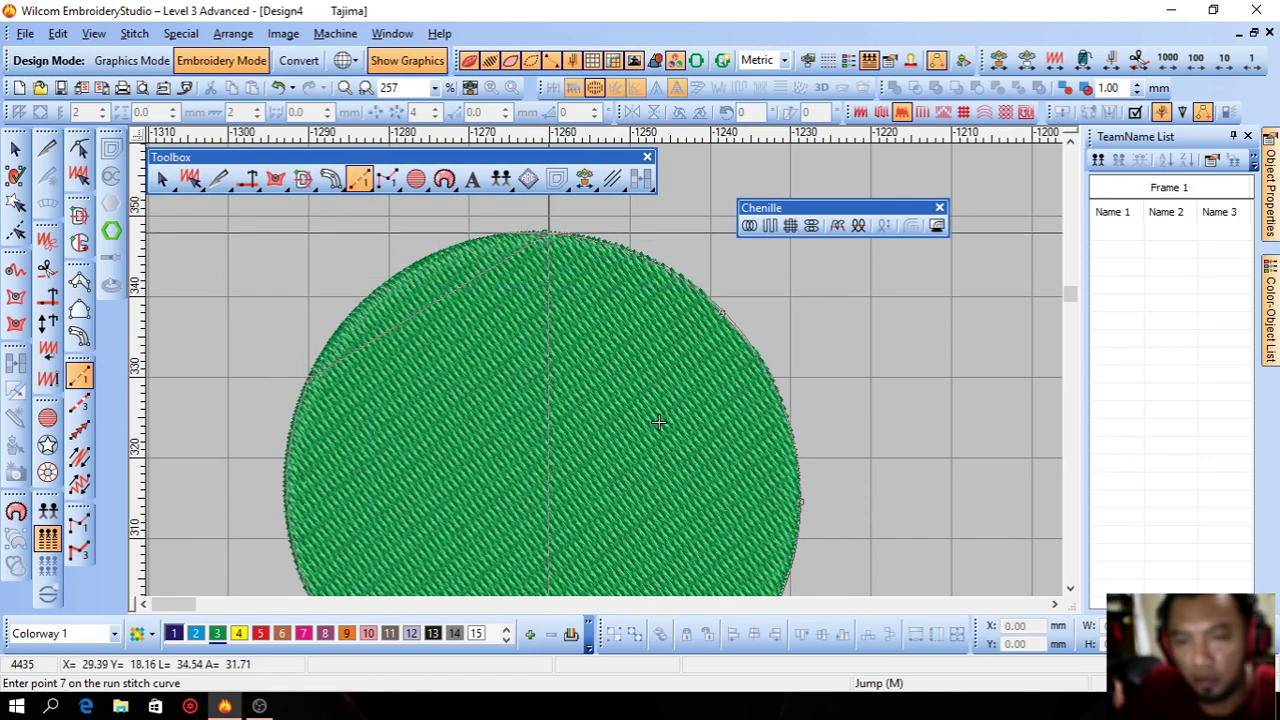
left_click(540, 231)
key("Return")
scroll(380, 592, "down", 4)
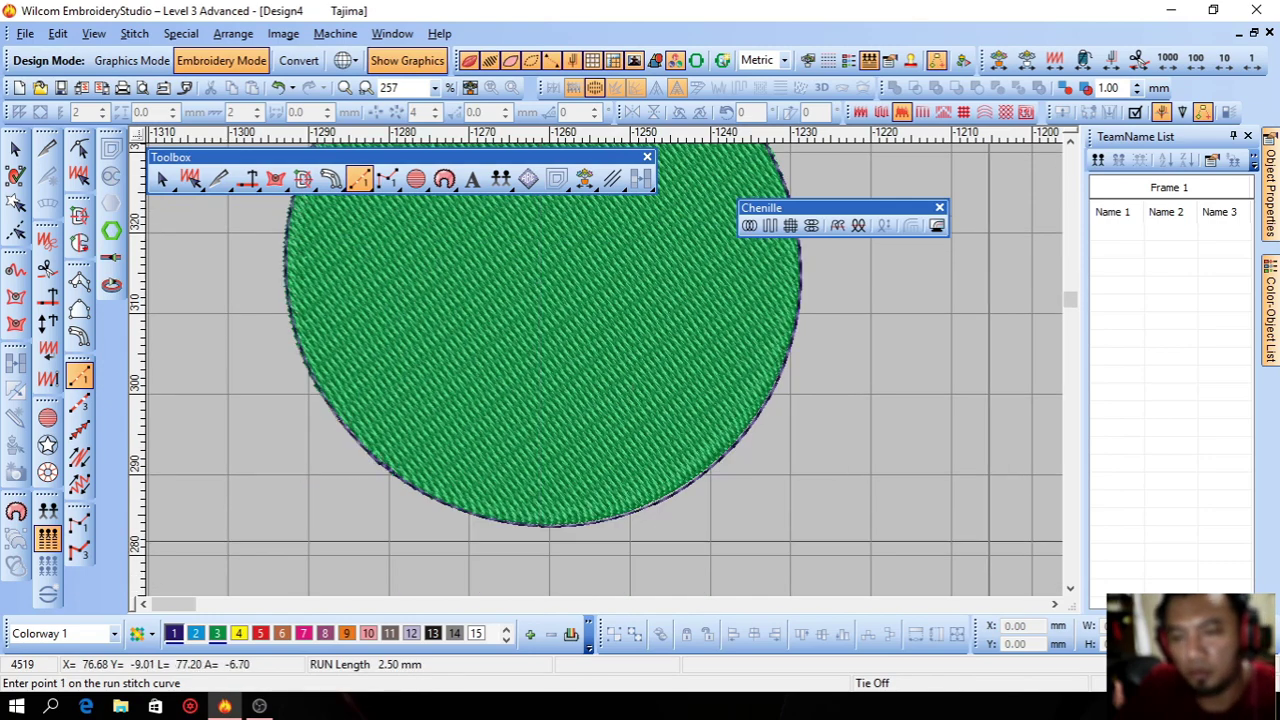
Delete the hand-digitized run outline, leaving only the filled circle, deselected
left_click(15, 148)
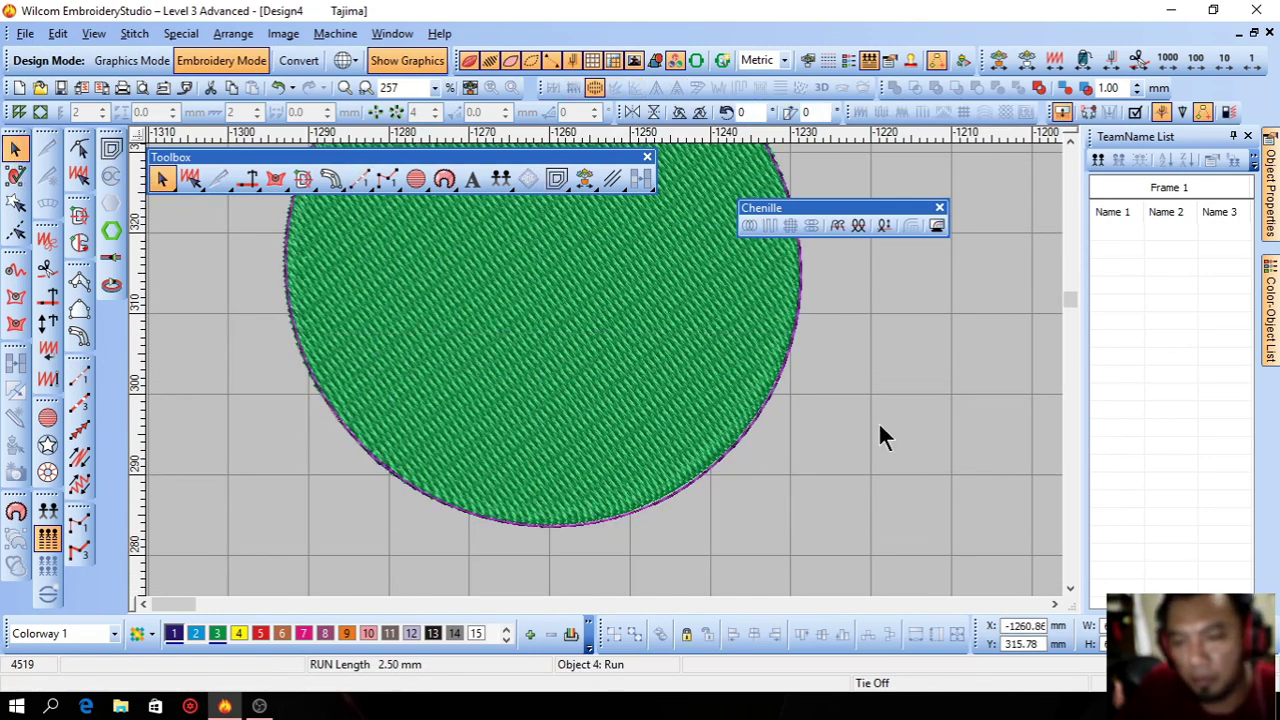
left_click(877, 420)
scroll(648, 400, "up", 4)
left_click(677, 279)
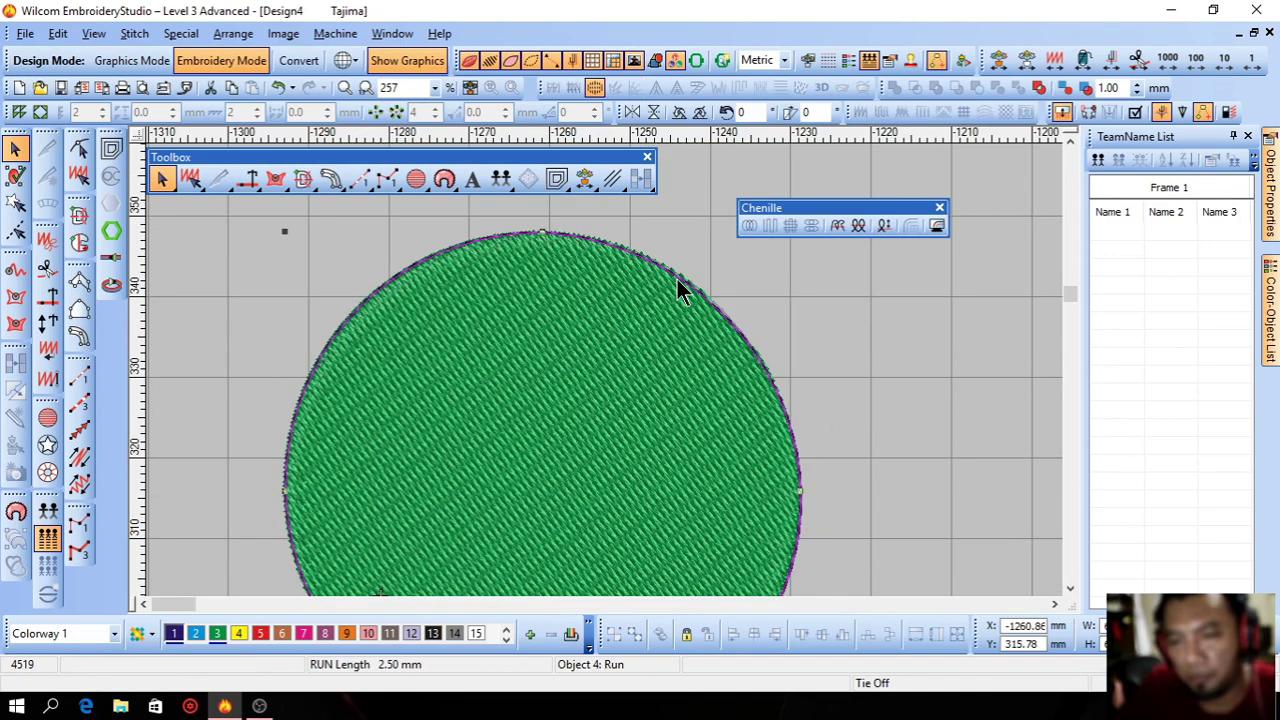
key("shift+Tab")
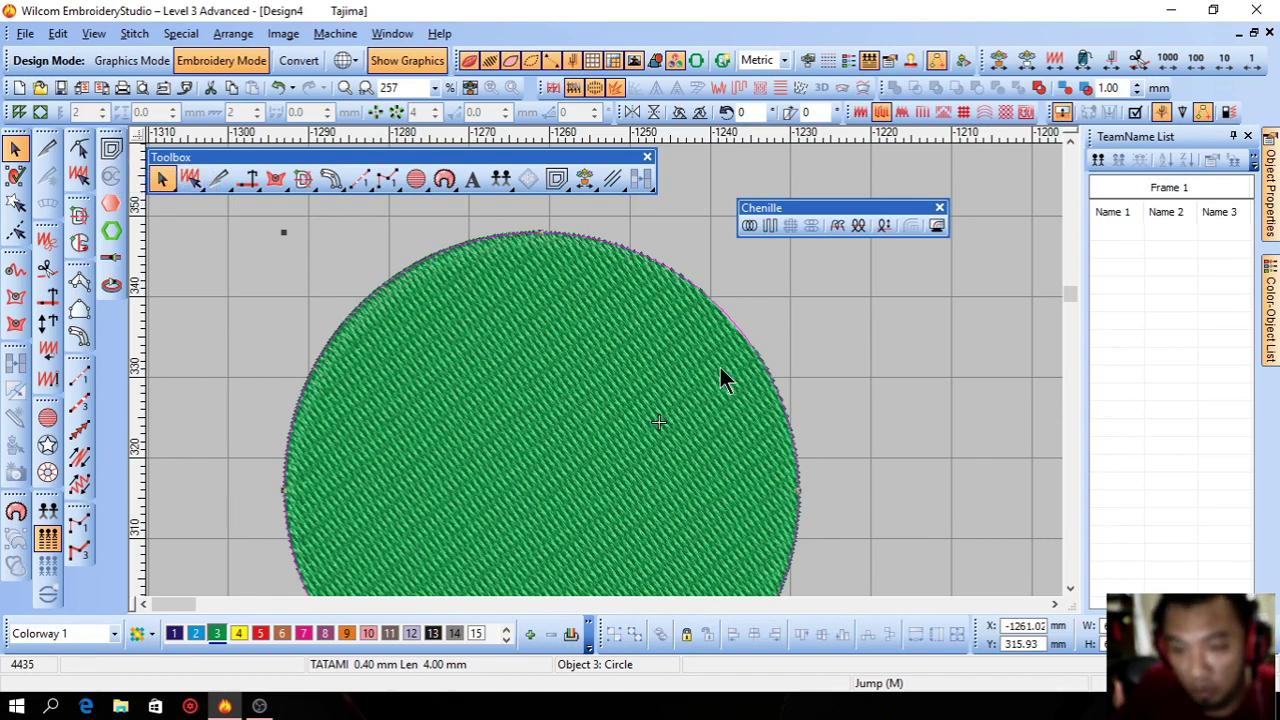
scroll(720, 374, "down", 3)
left_click(863, 380)
scroll(612, 380, "up", 3)
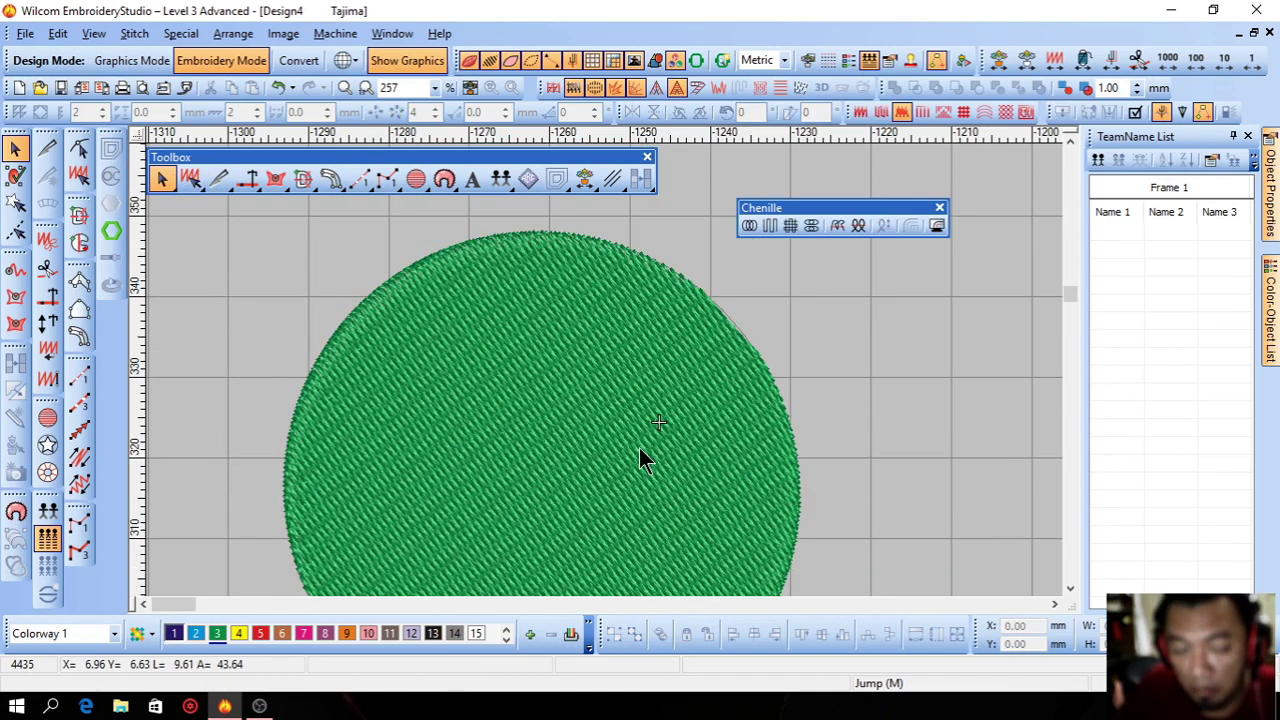
Insert a run outline along the filled circle's edge again with the Offset Object tool
left_click(535, 401)
left_click(110, 149)
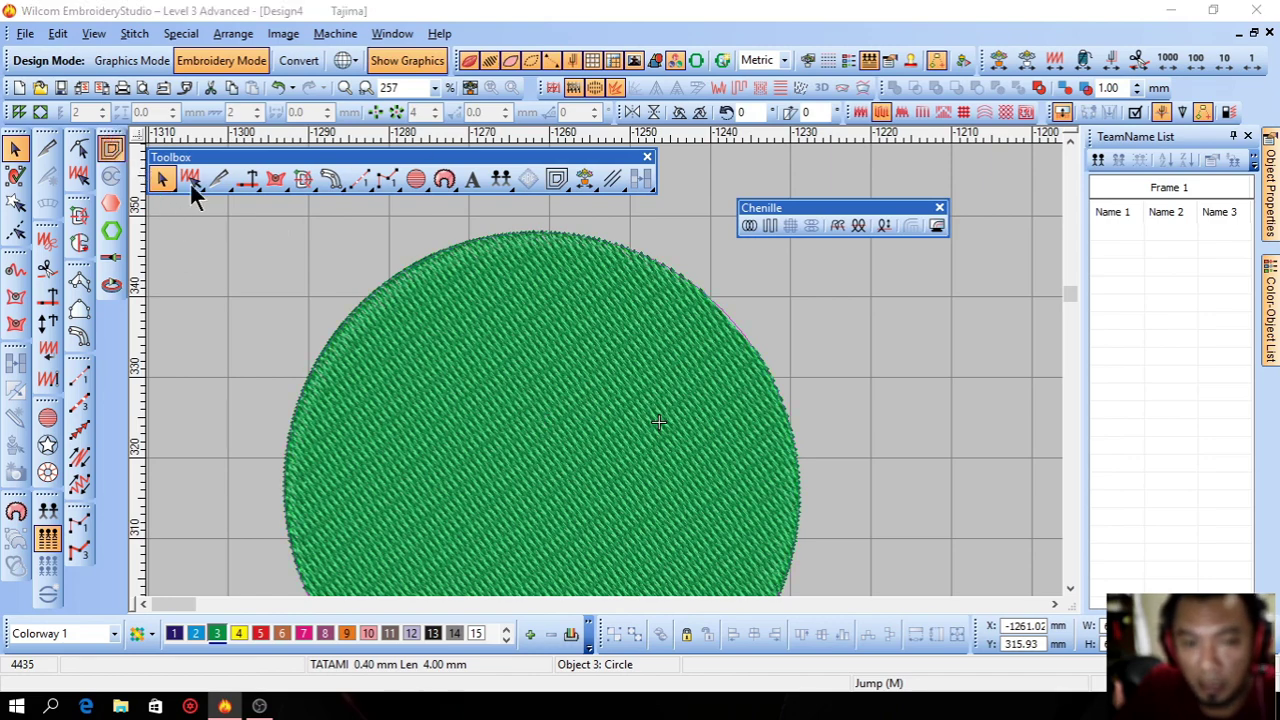
left_click(571, 497)
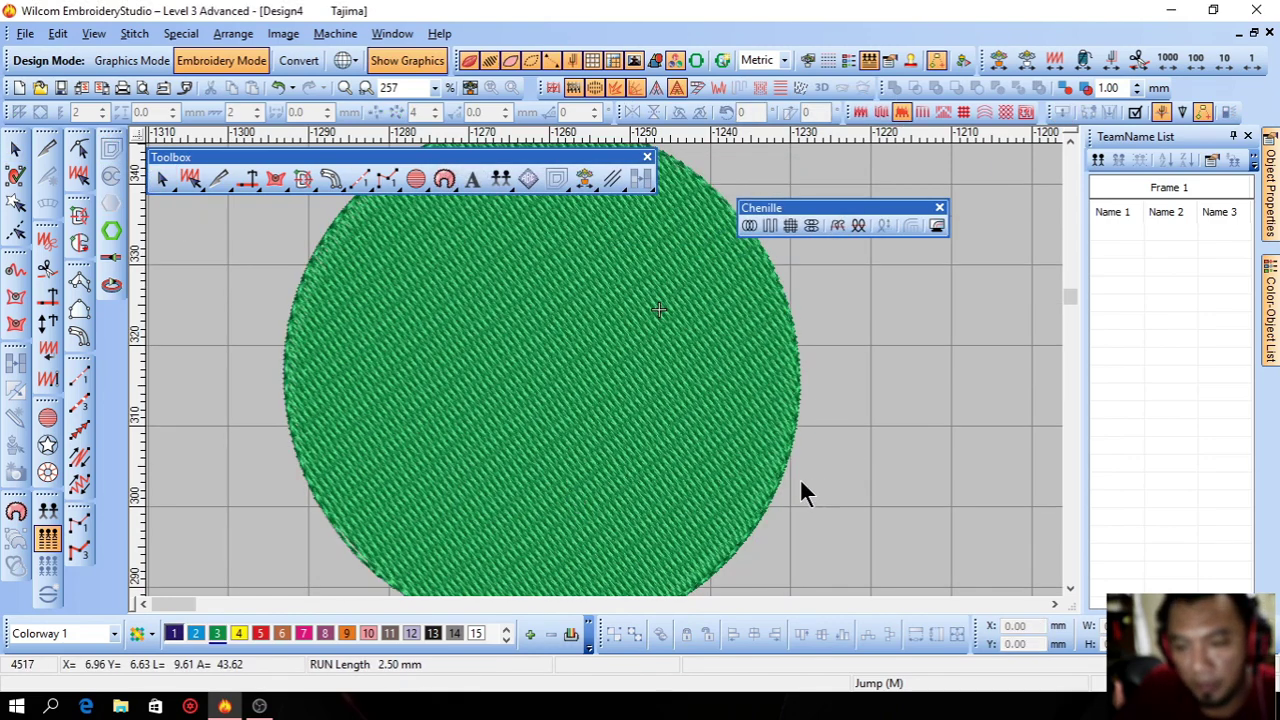
scroll(588, 552, "down", 9)
scroll(508, 479, "up", 5)
key("shift+z")
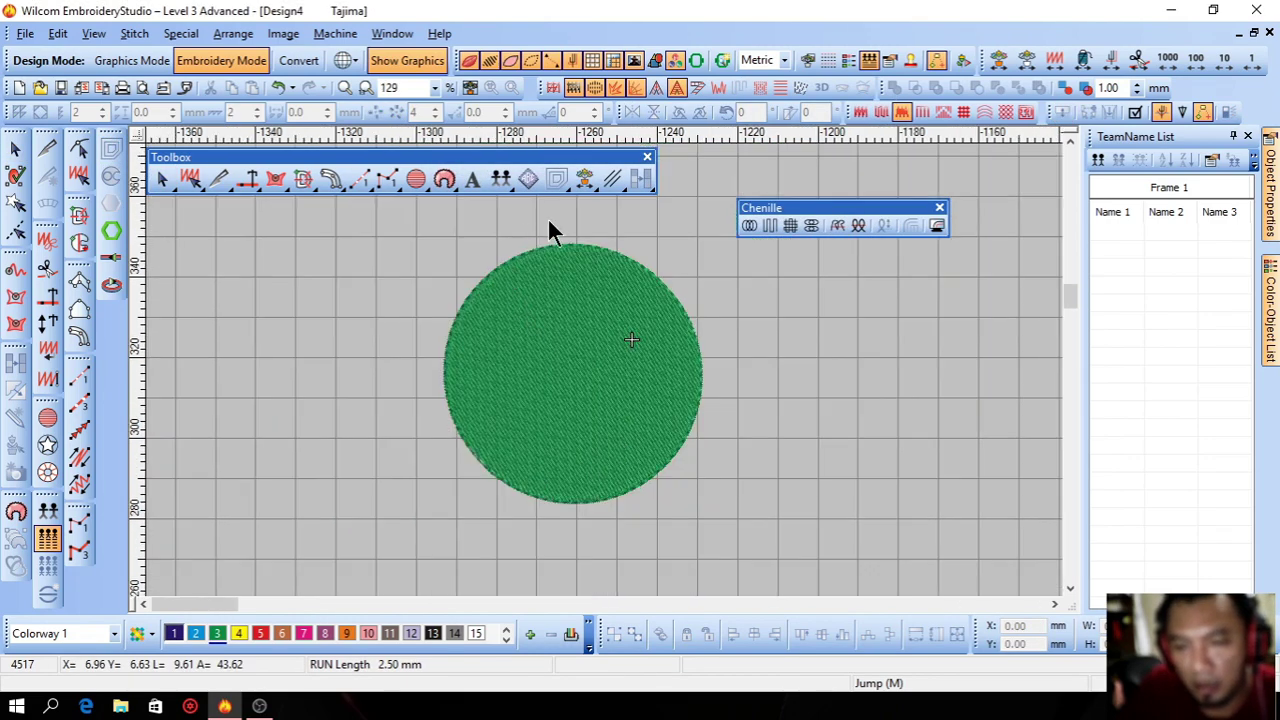
Recolor the circle's offset run outline with color 7, pink, and select the filled circle
left_click(690, 436)
left_click(303, 633)
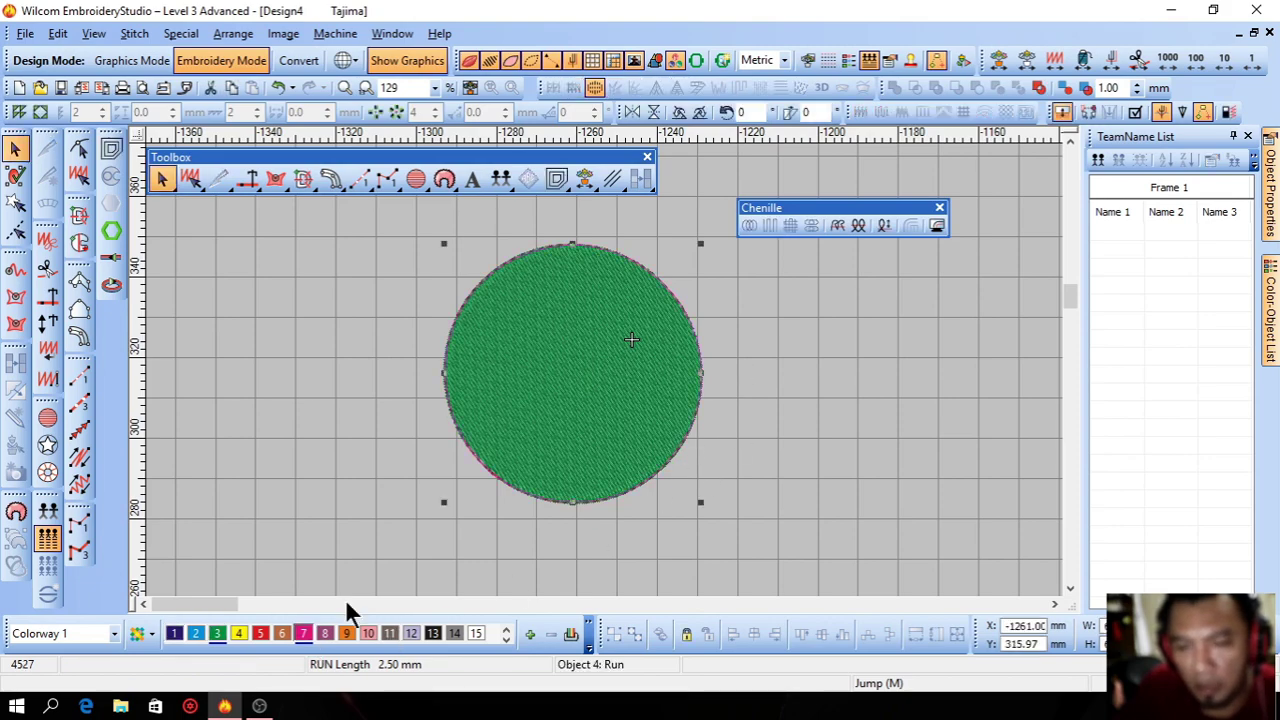
left_click(785, 378)
key("b")
left_click_drag(631, 234, 520, 325)
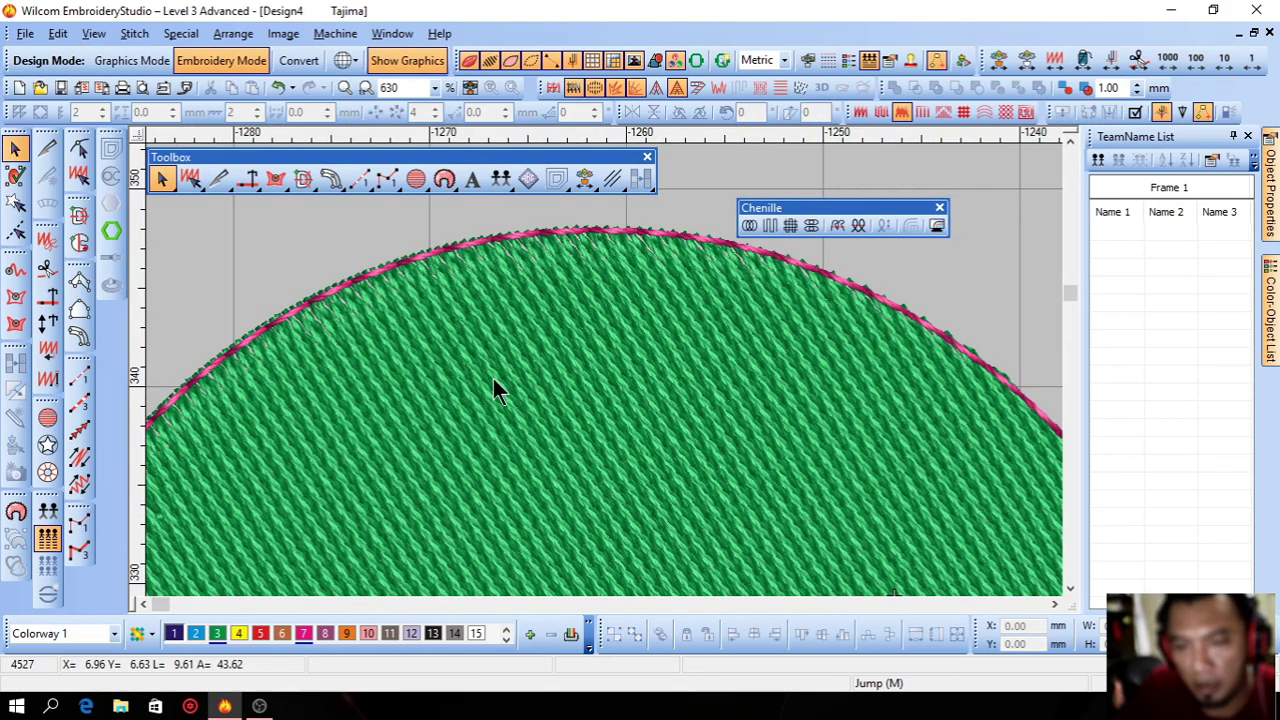
key("shift+z")
key("shift+z")
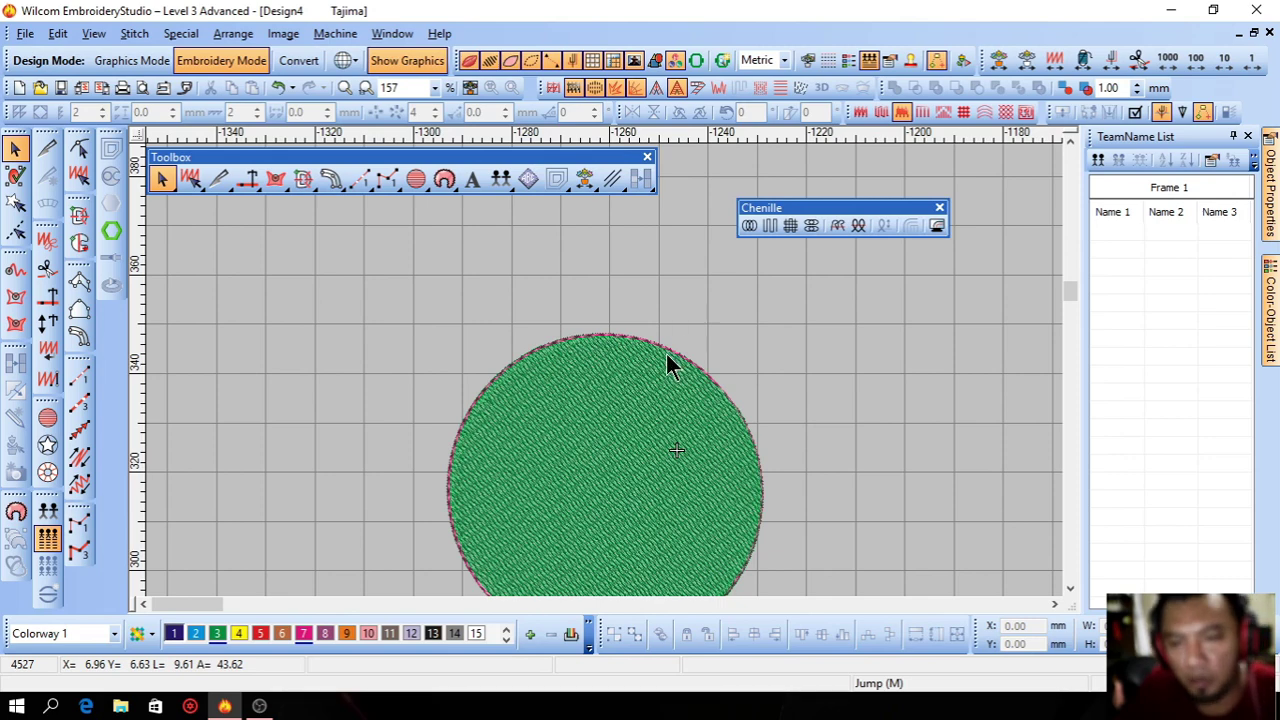
left_click(666, 354)
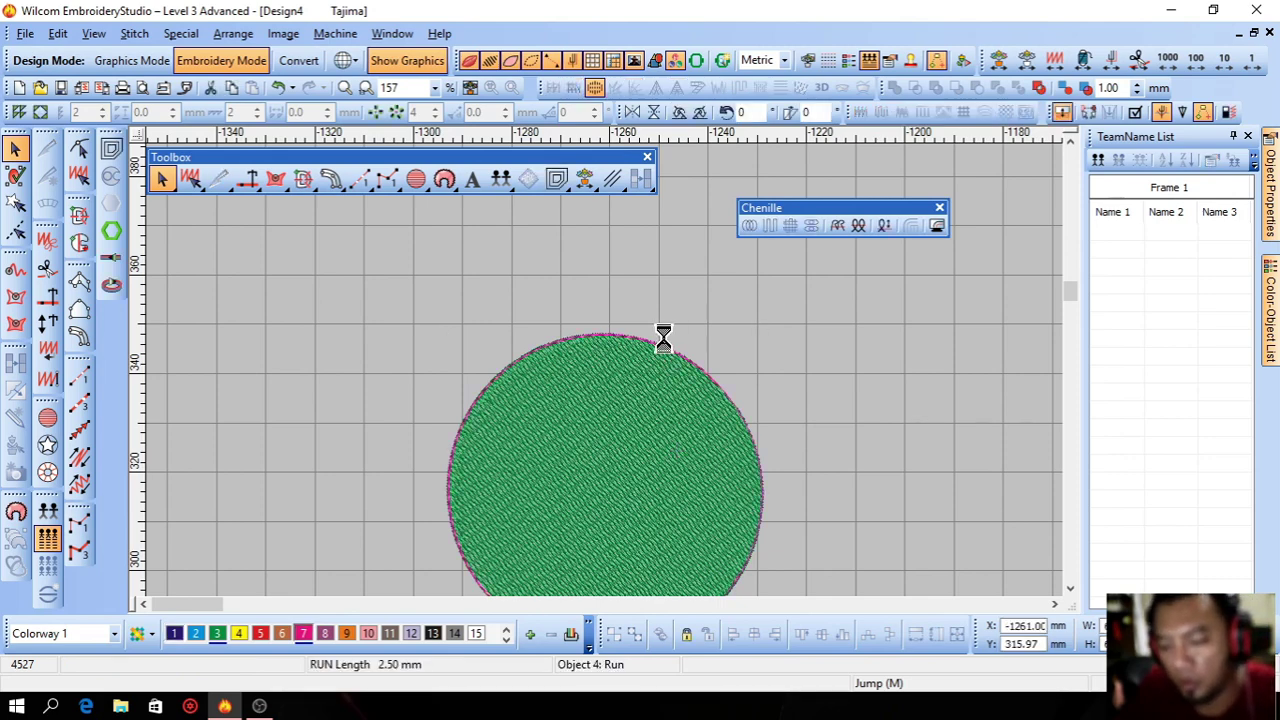
left_click(582, 393)
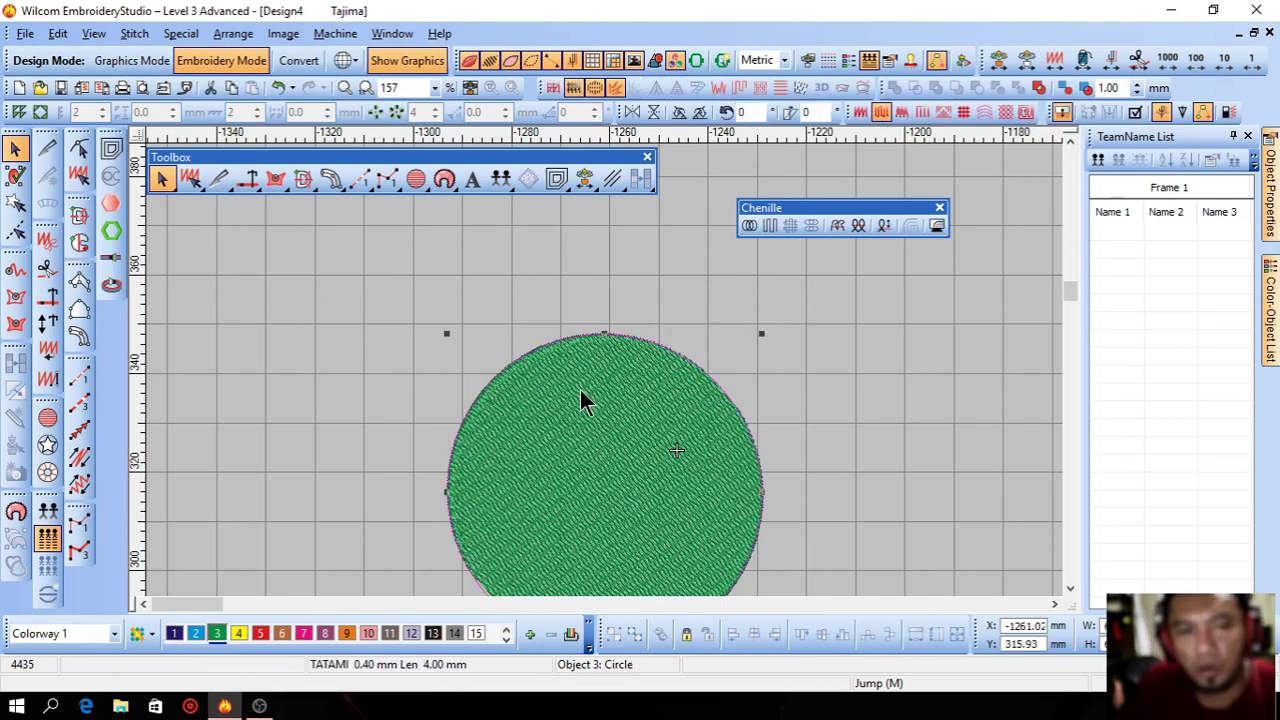
Apply Color Blending to the filled circle with a Decreasing Exponential top-layer profile in C2 and a rising curved bottom-layer profile in C1
left_click(116, 204)
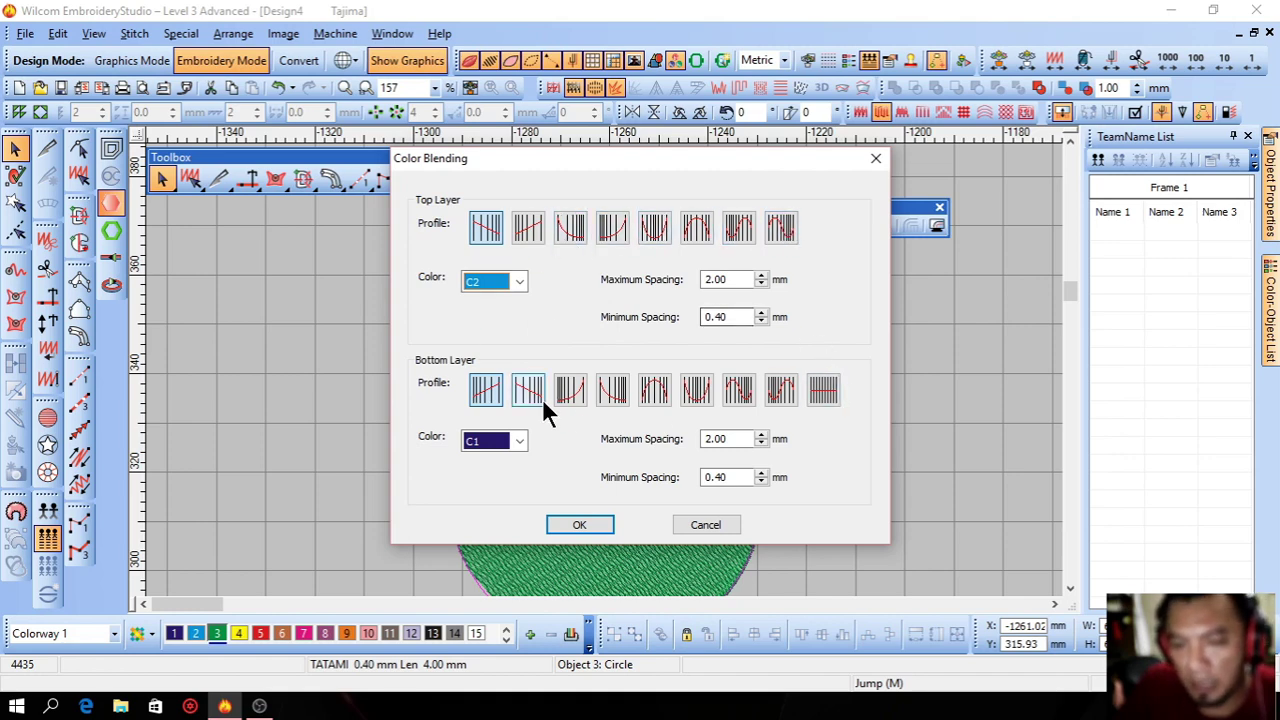
left_click(572, 228)
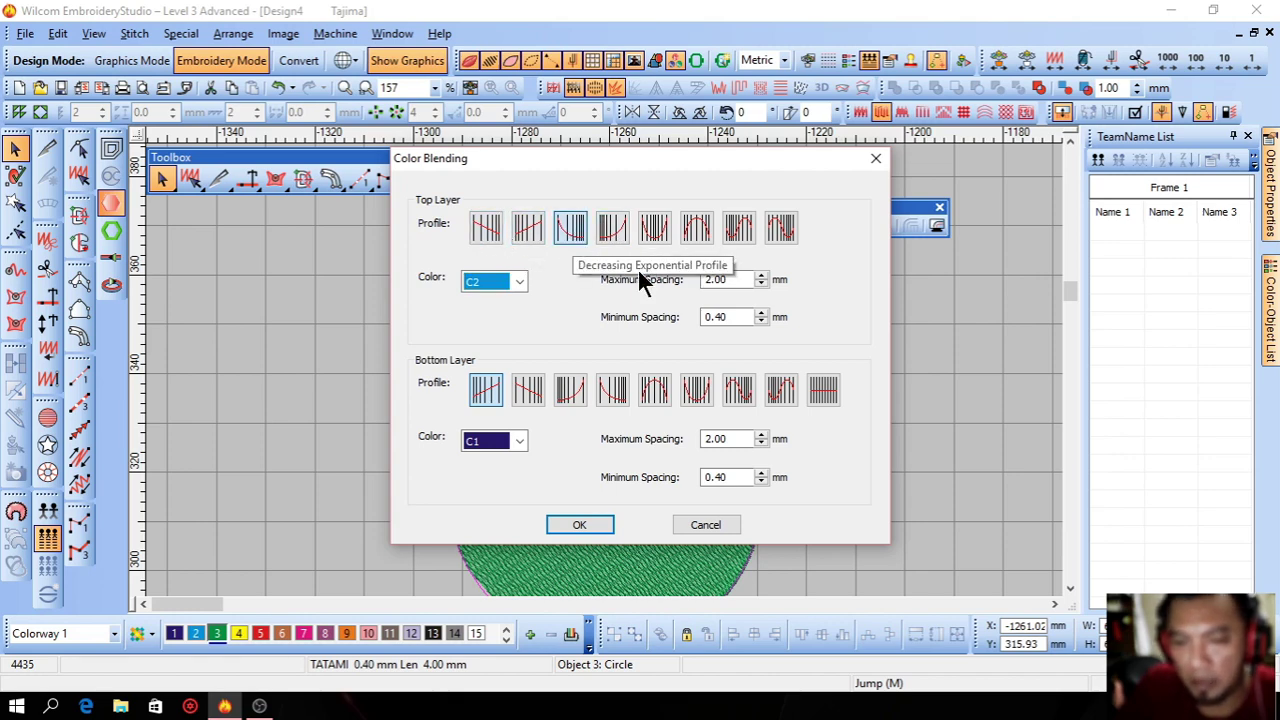
left_click(577, 392)
left_click(580, 524)
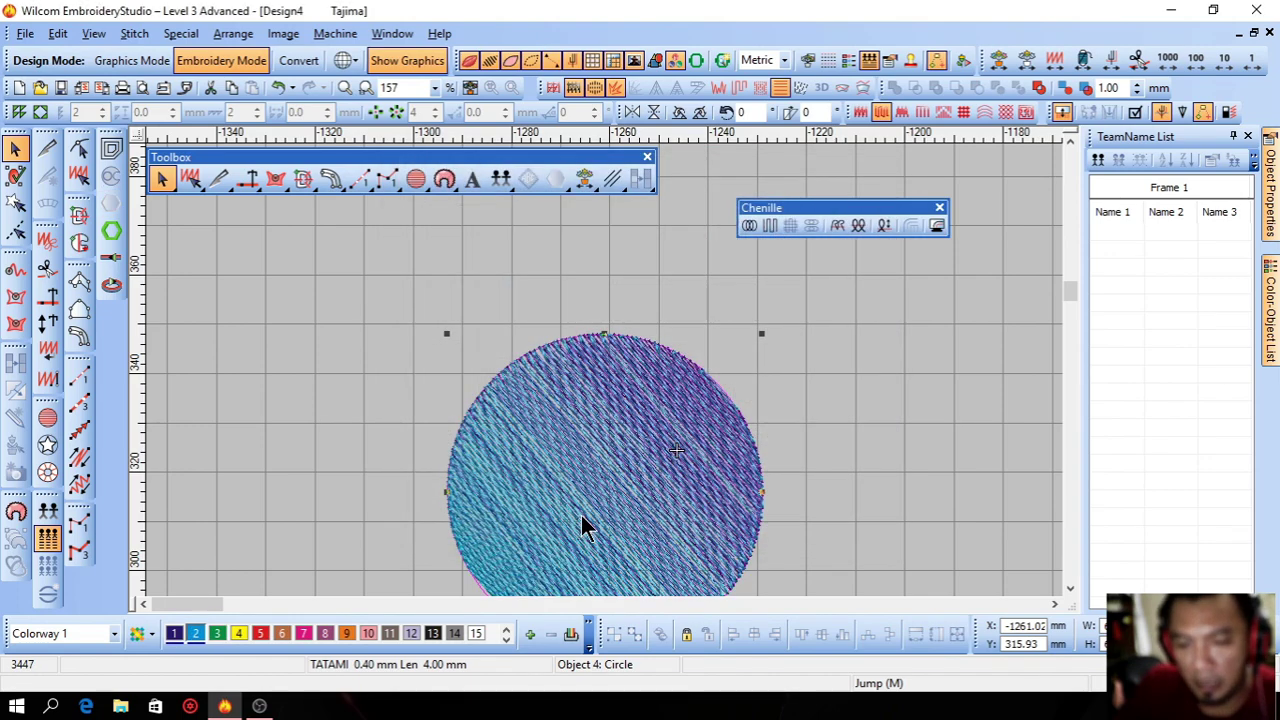
Delete the color-blended circle group to empty the design
scroll(710, 437, "down", 3)
left_click_drag(710, 437, 747, 416)
scroll(674, 428, "up", 4)
scroll(570, 440, "down", 4)
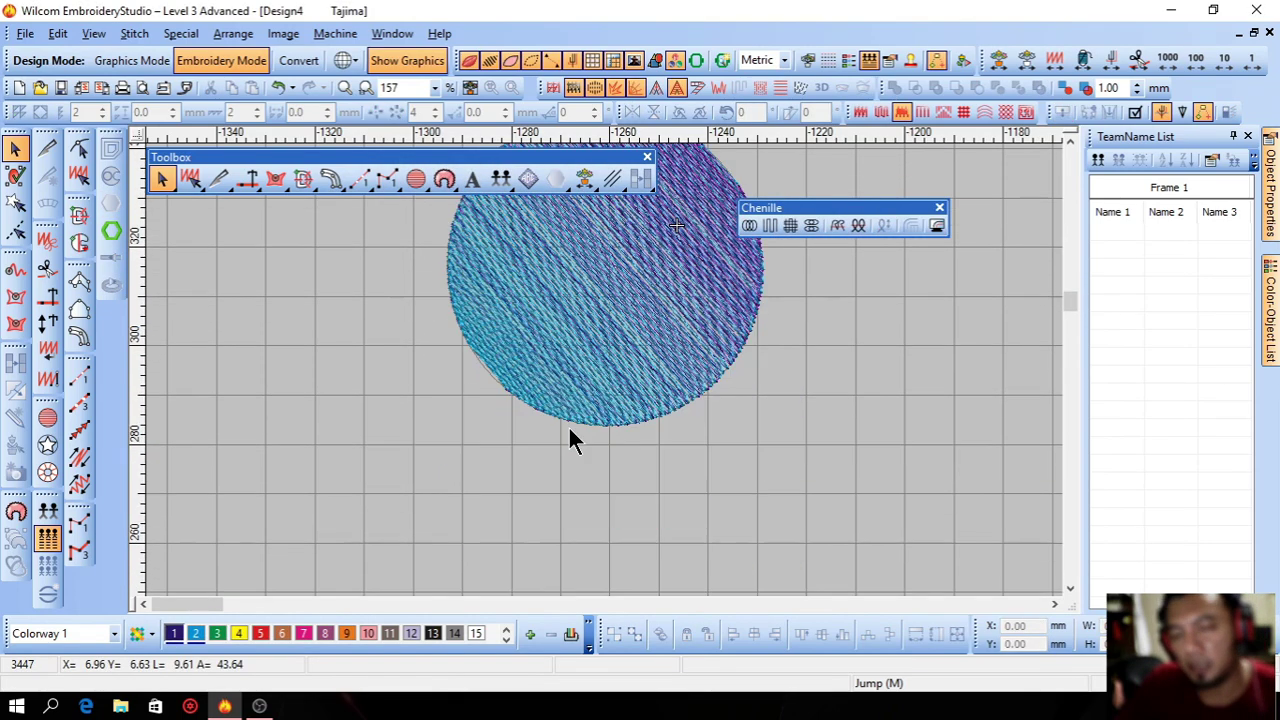
scroll(570, 440, "up", 2)
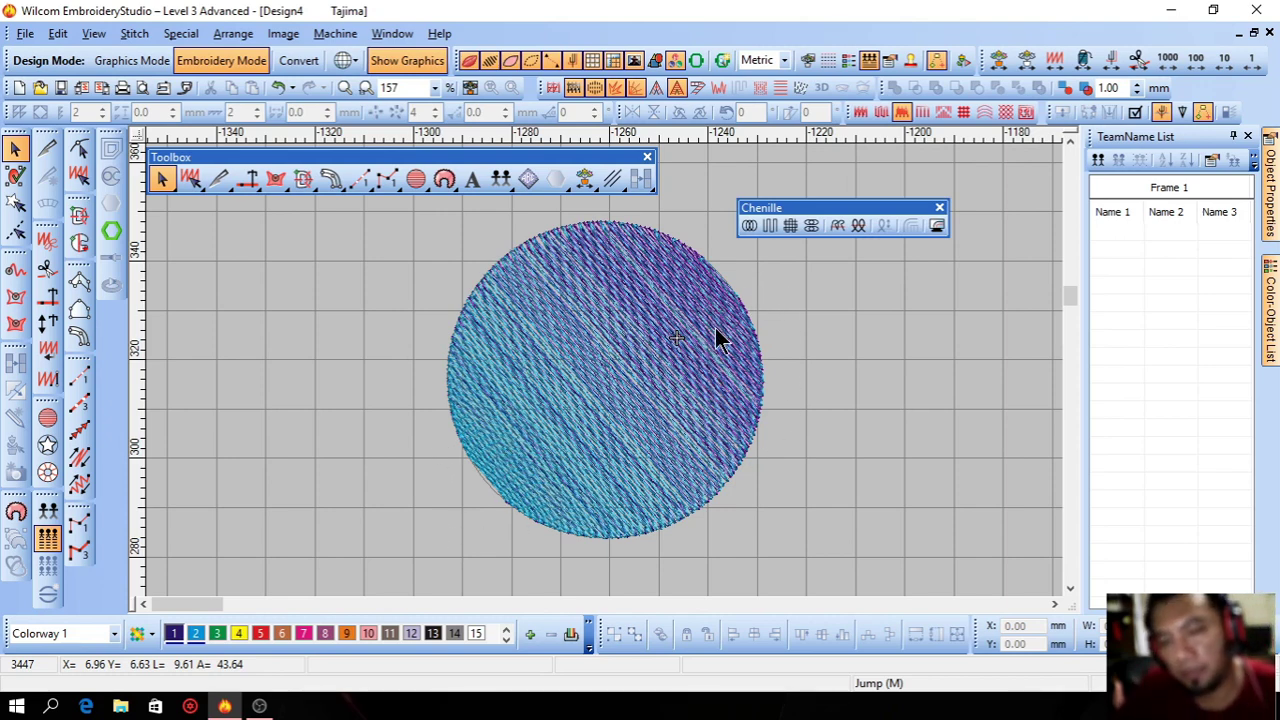
left_click(666, 346)
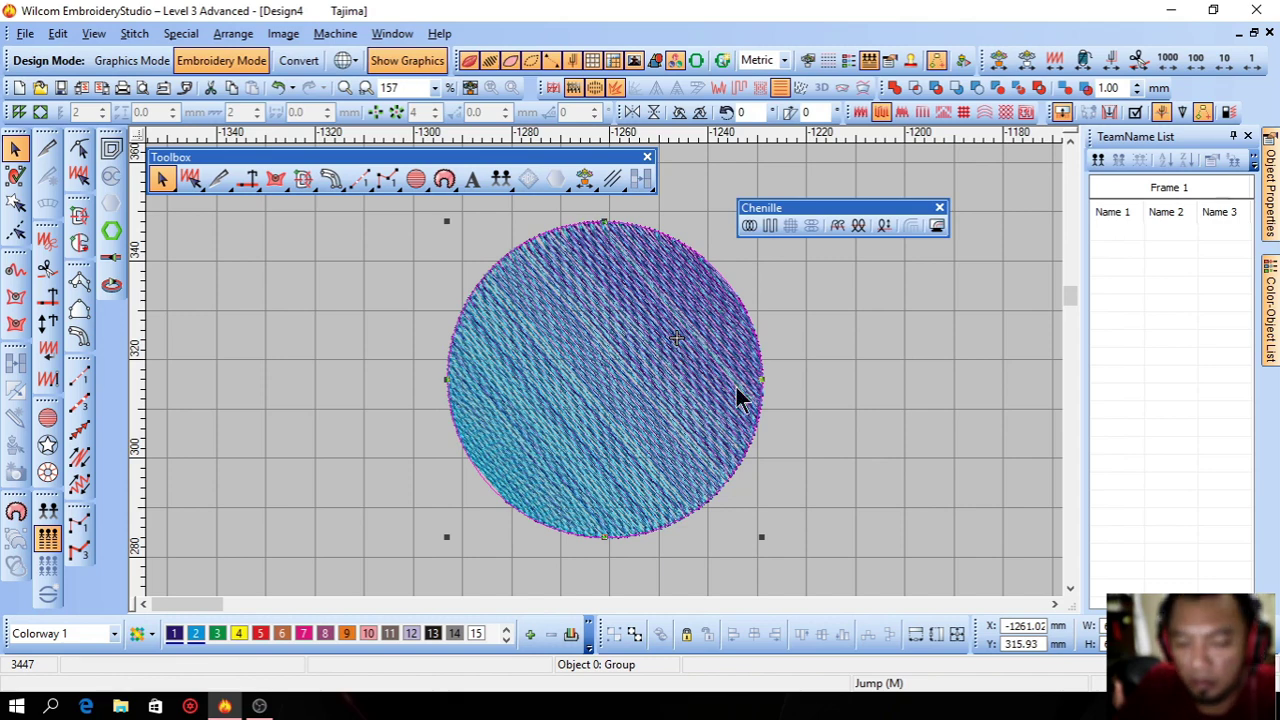
key("Delete")
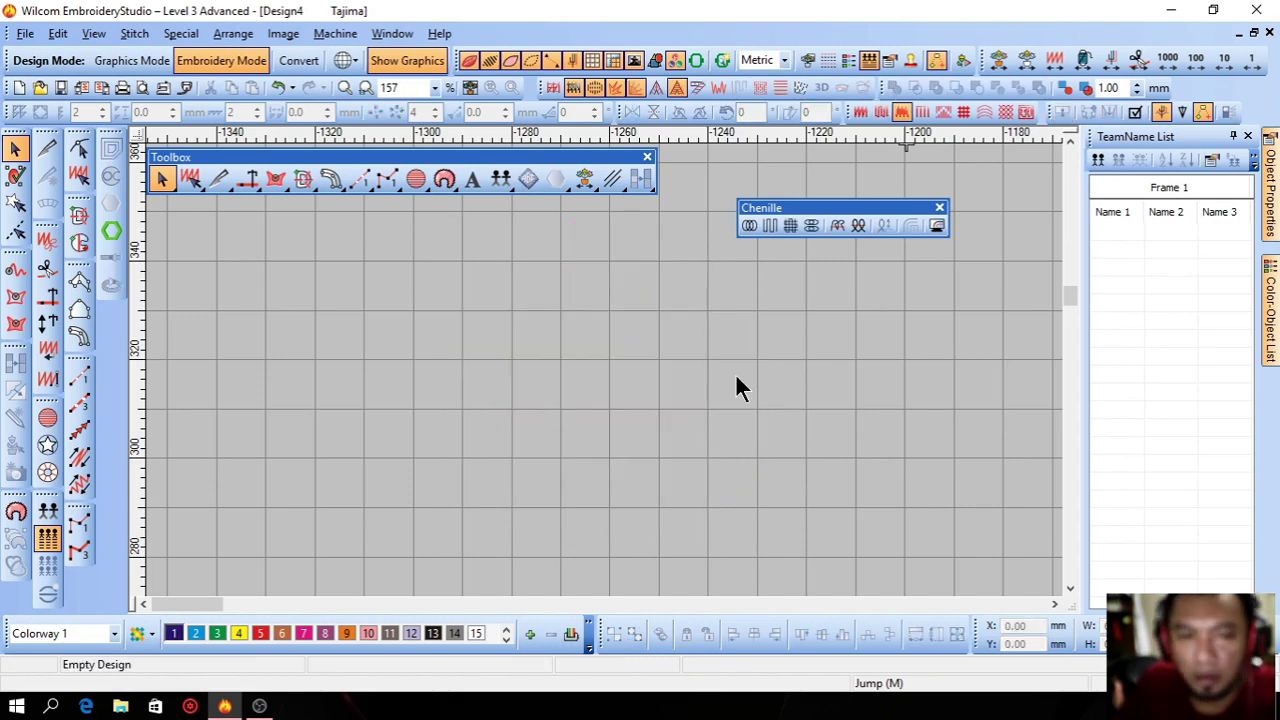
Try to insert border L from the Borders set with a border width of 1.70 mm
left_click(112, 231)
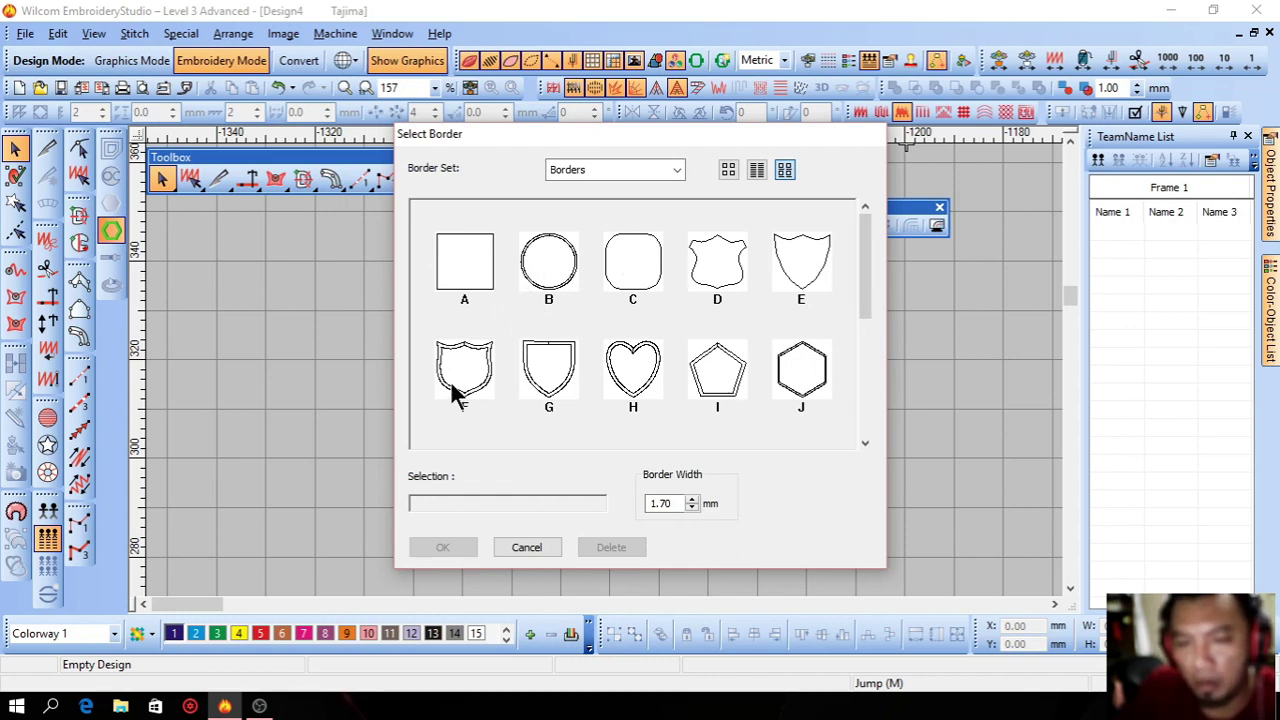
left_click_drag(856, 252, 860, 395)
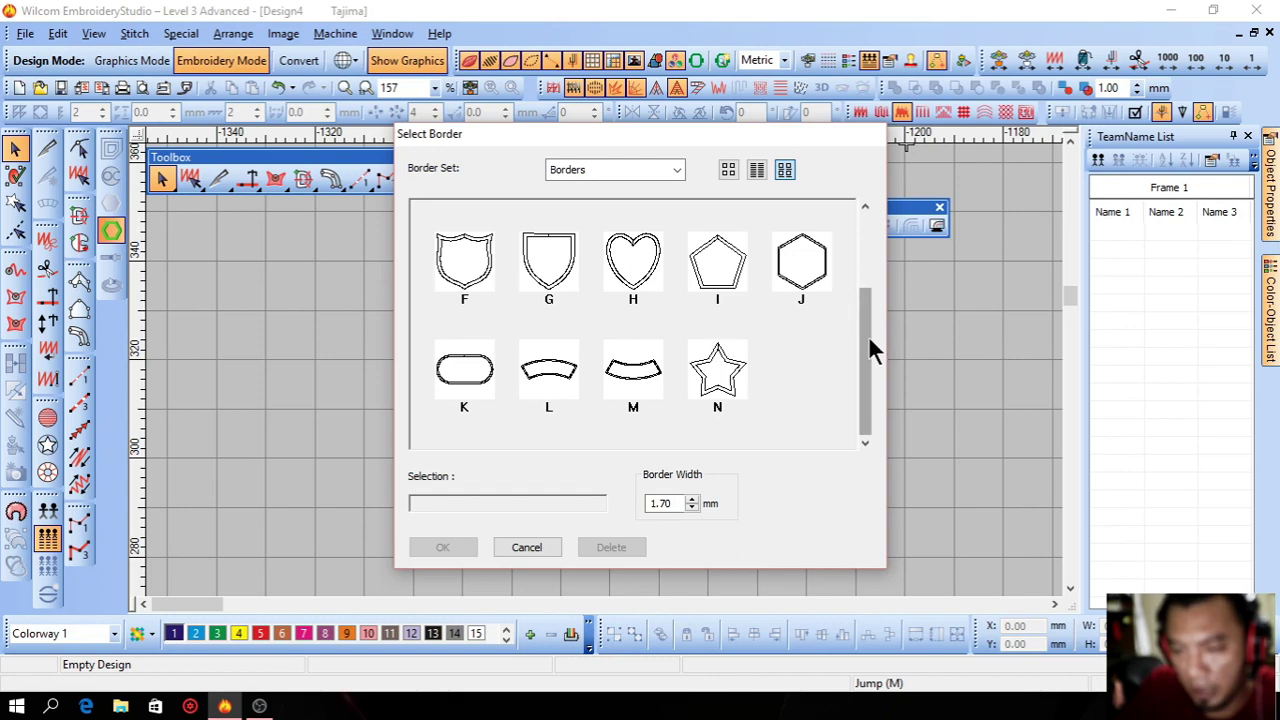
left_click_drag(868, 349, 864, 437)
left_click(550, 376)
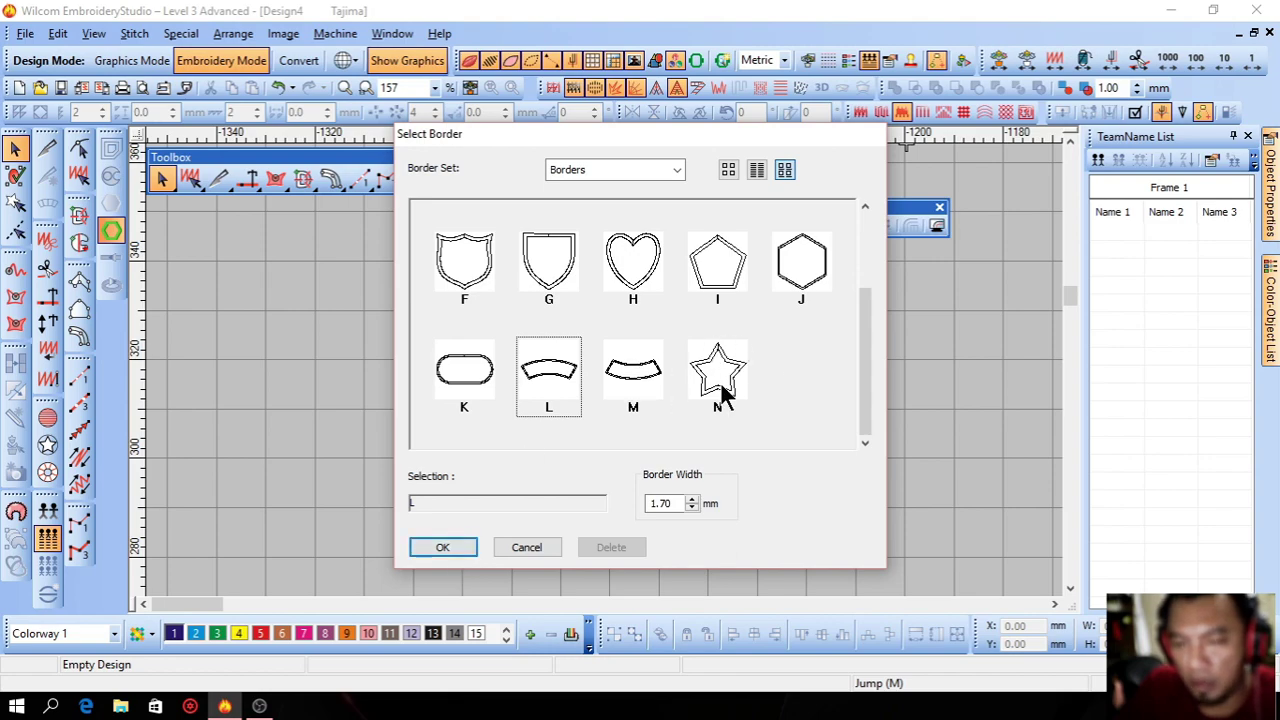
left_click(447, 549)
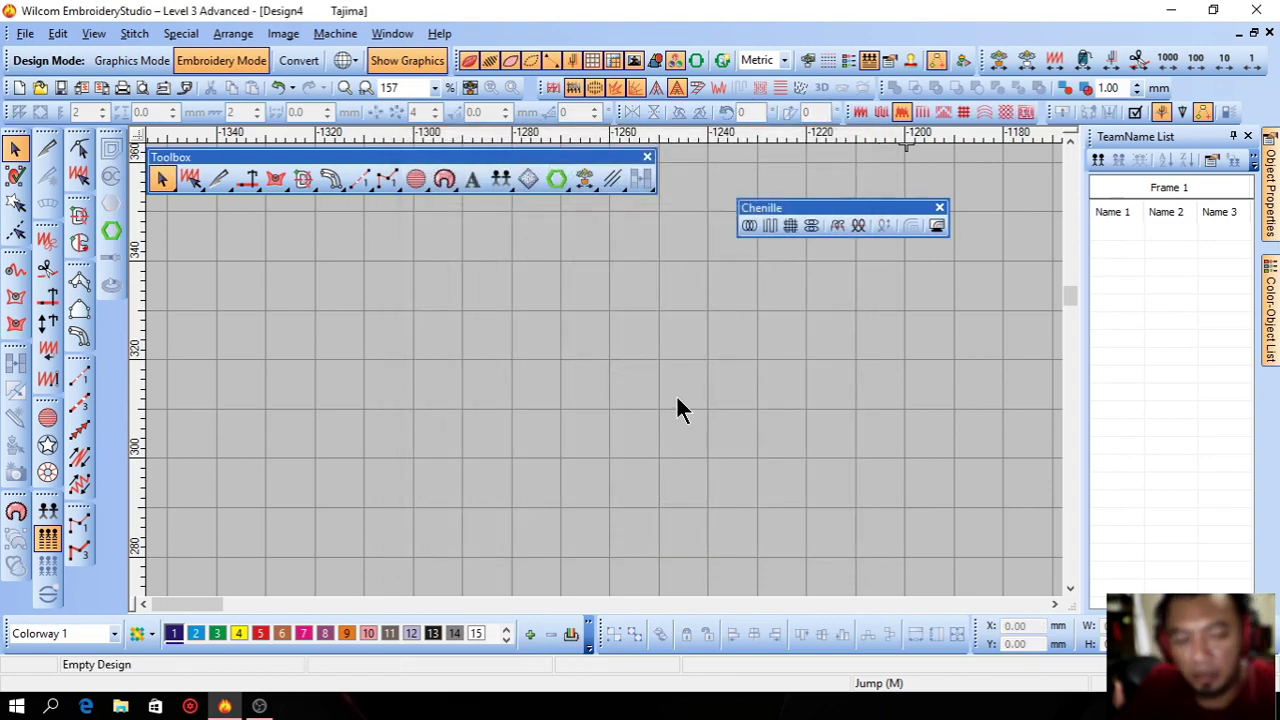
Try to insert the heart-shaped border H from the Borders set and discard it
scroll(677, 398, "down", 10)
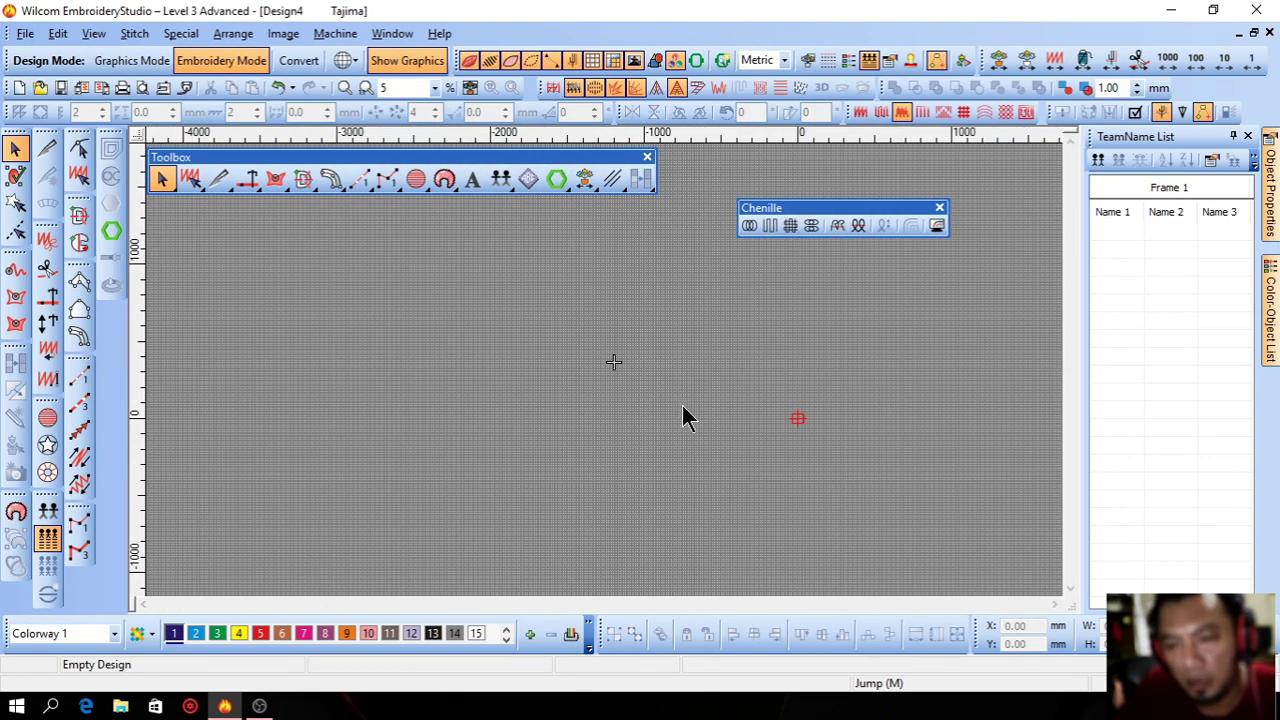
key("z")
left_click(614, 363)
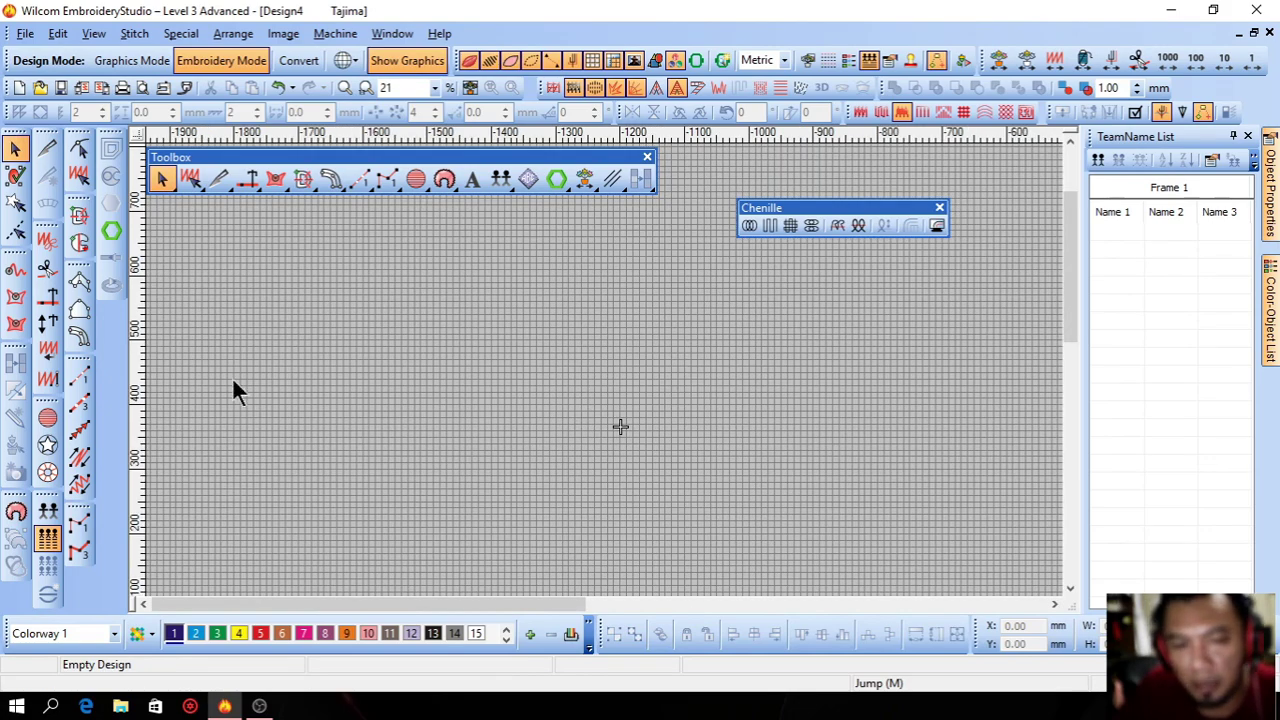
left_click(111, 231)
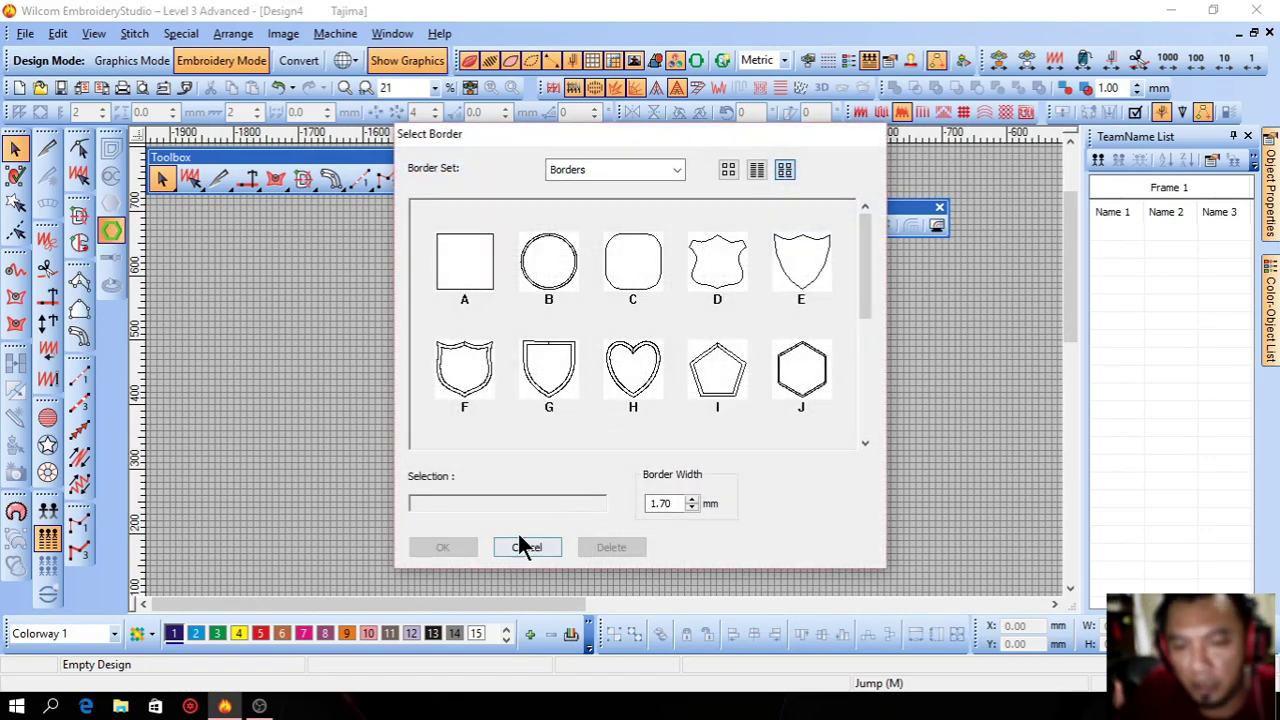
left_click(630, 400)
left_click(422, 550)
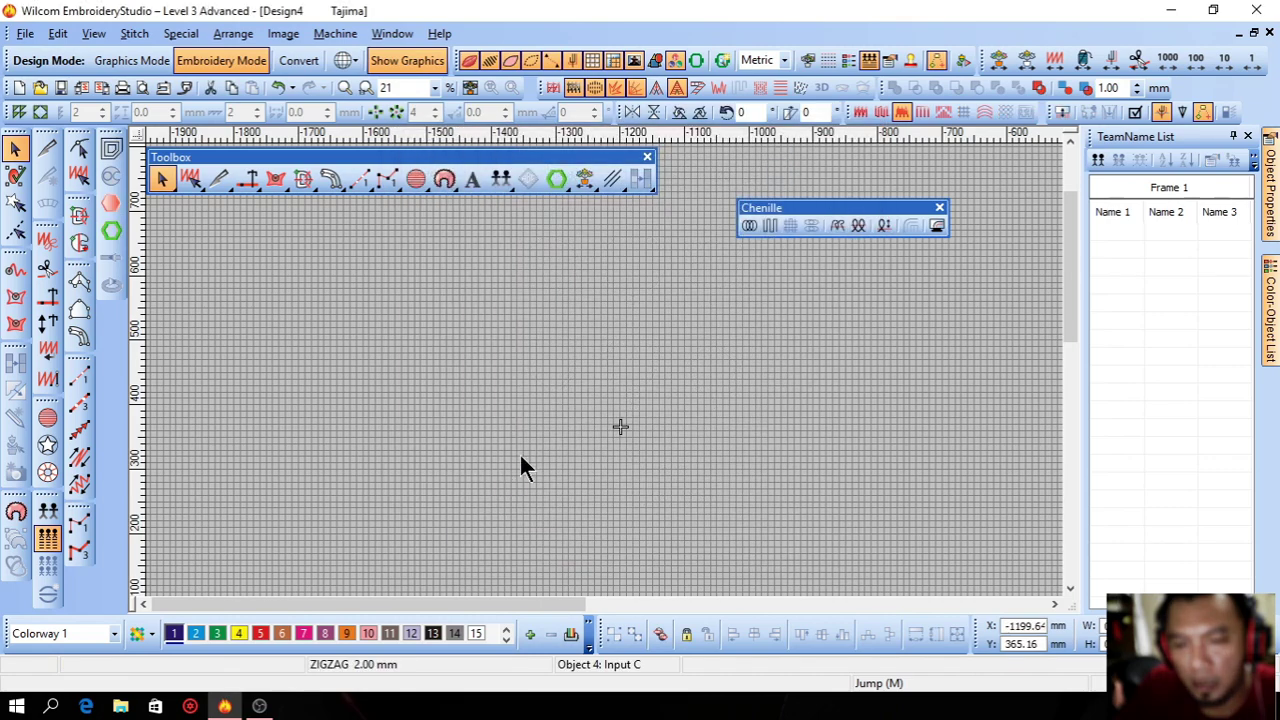
key("Escape")
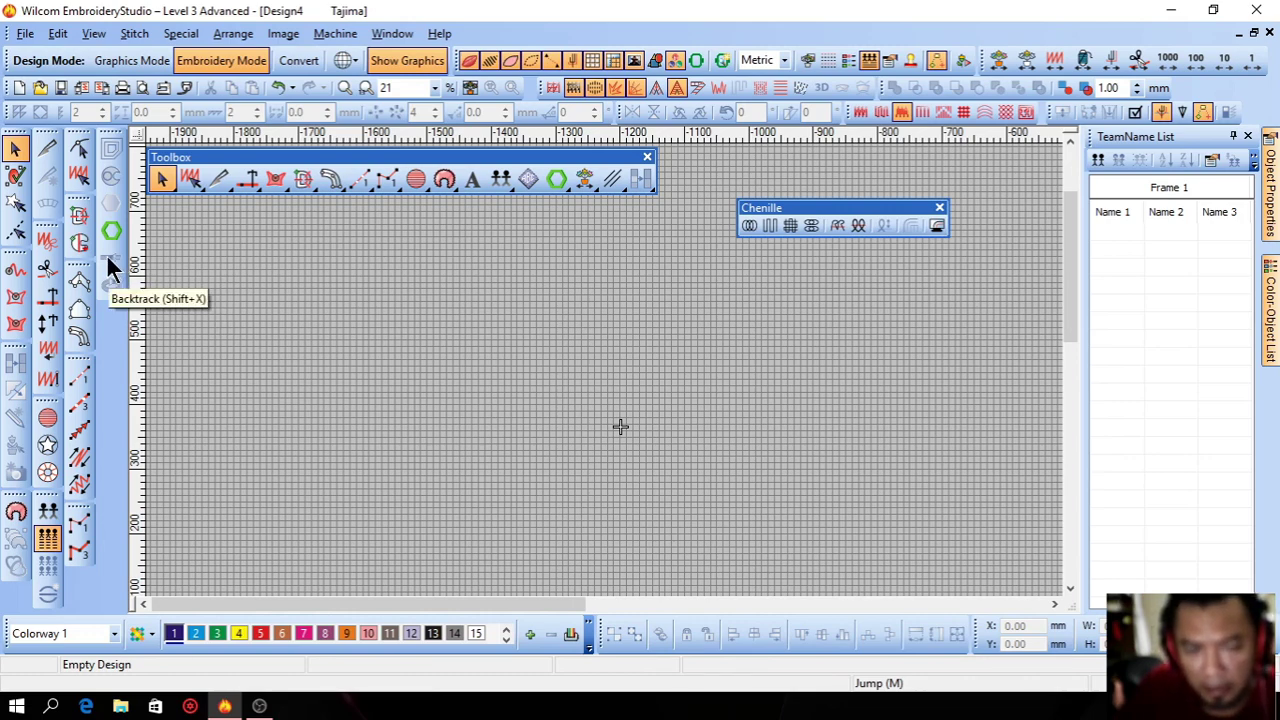
Digitize a two-point horizontal single run line about 113 mm long in the empty design
key("b")
left_click_drag(707, 322, 323, 503)
left_click(80, 377)
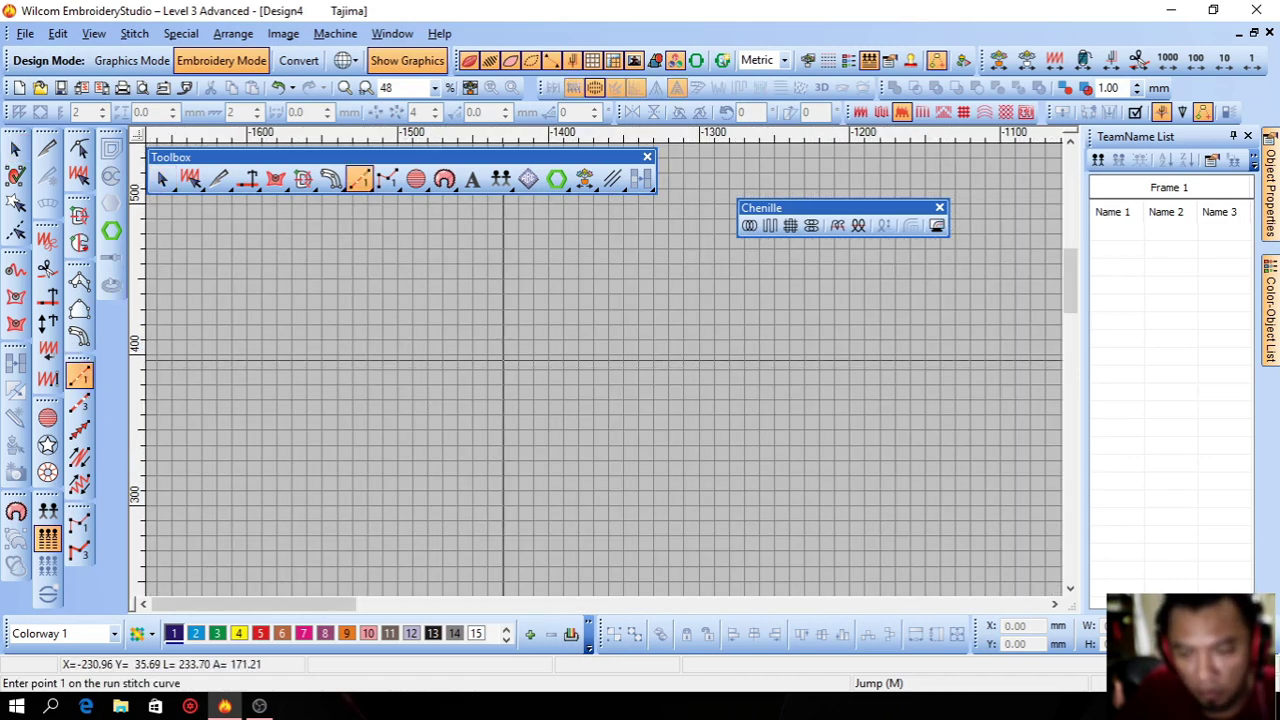
left_click(487, 385)
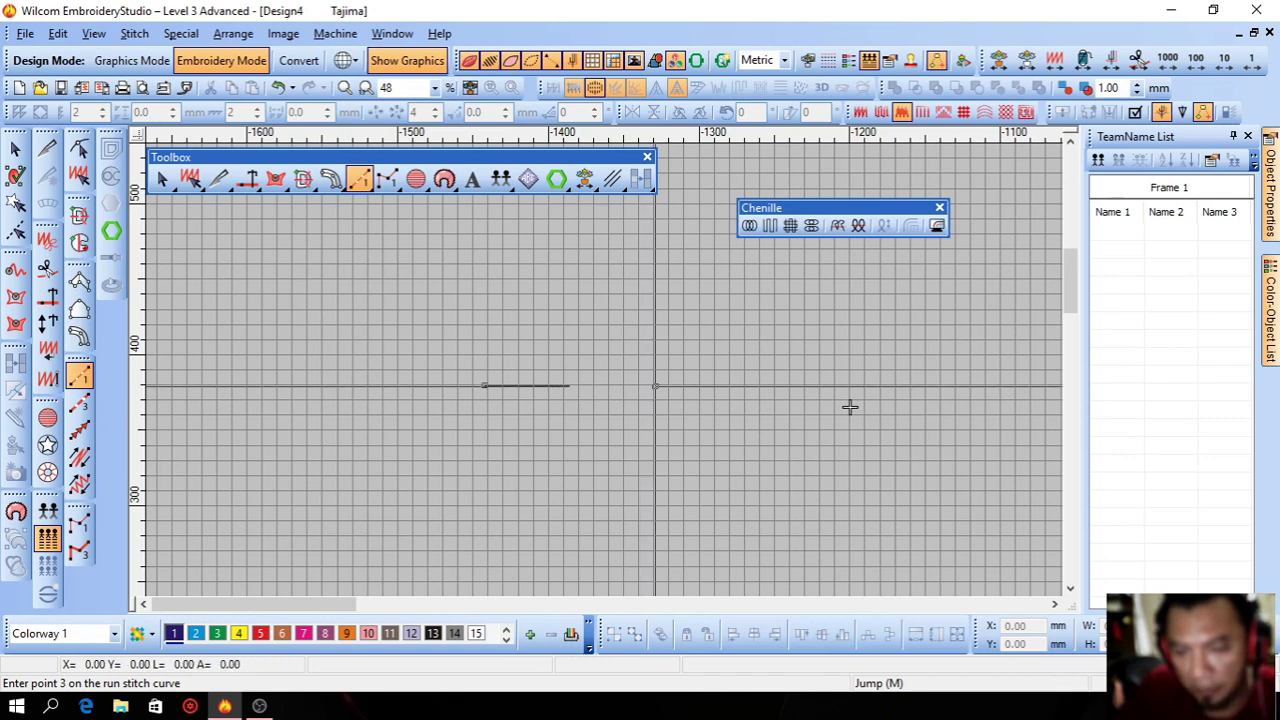
left_click(656, 385)
key("Return")
left_click(660, 407)
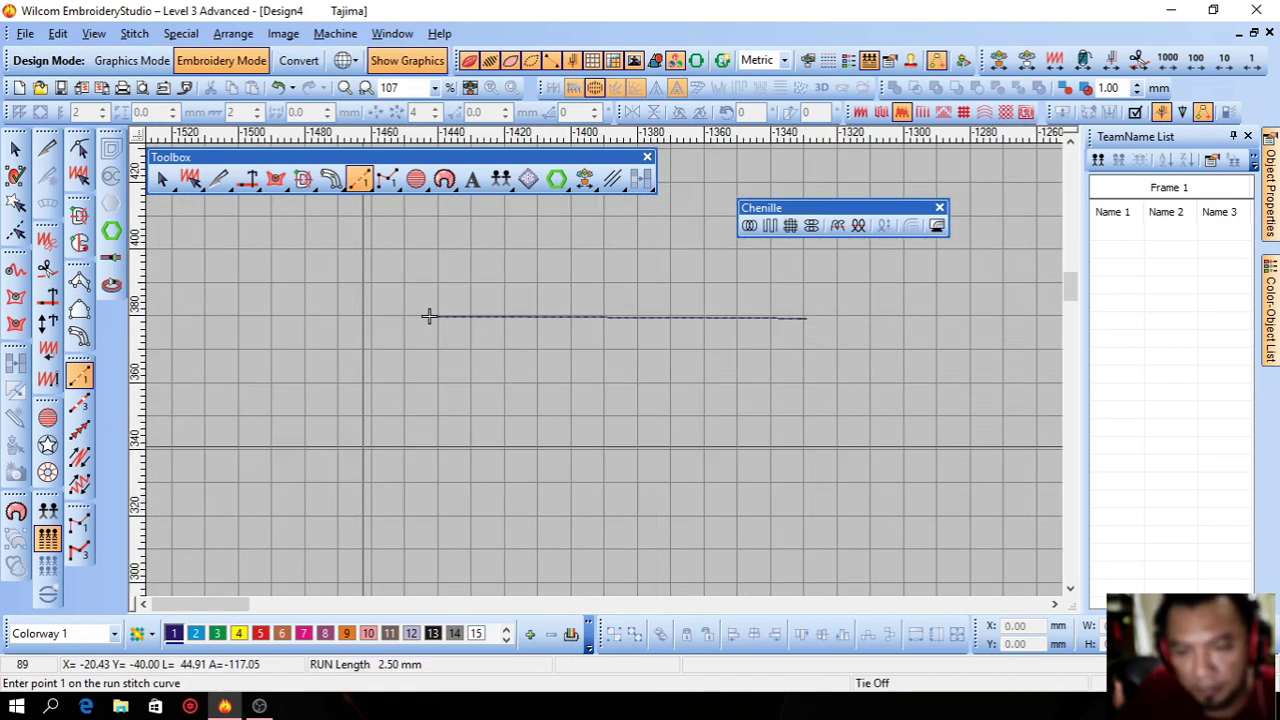
Reshape the run line by moving the node at its right-hand end slightly upward, and deselect the line
left_click(160, 179)
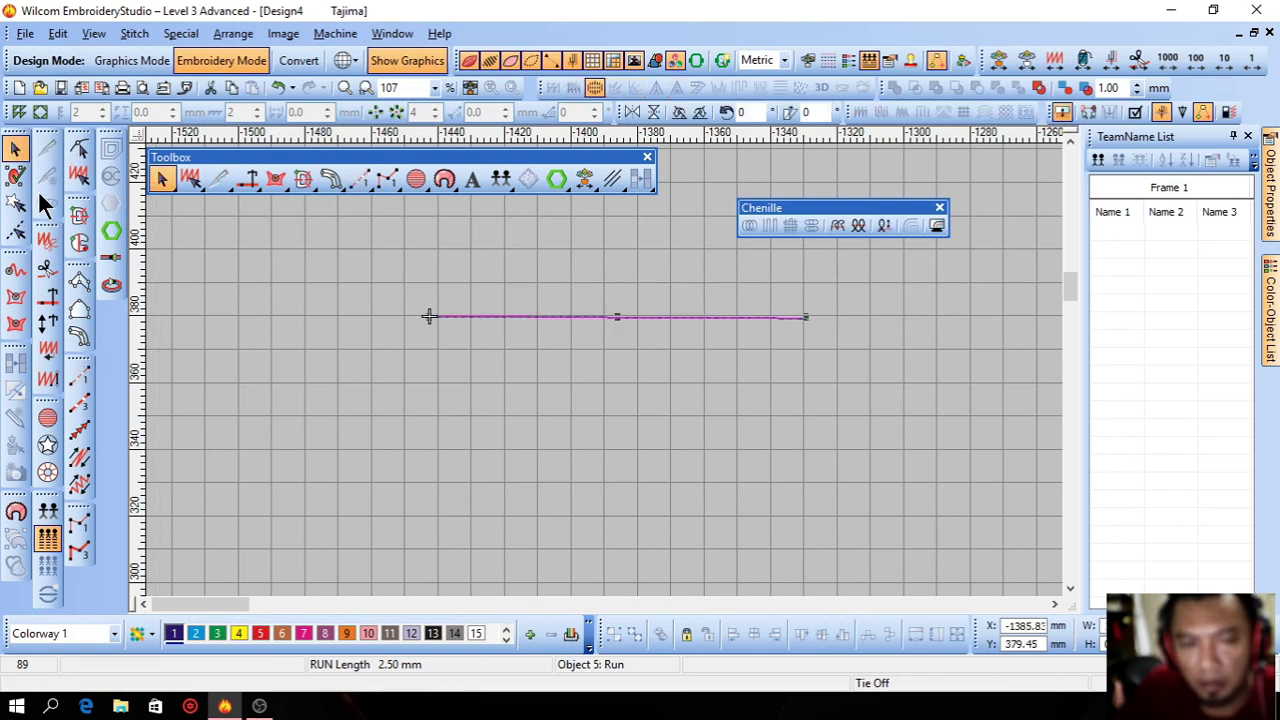
left_click(16, 230)
left_click(82, 150)
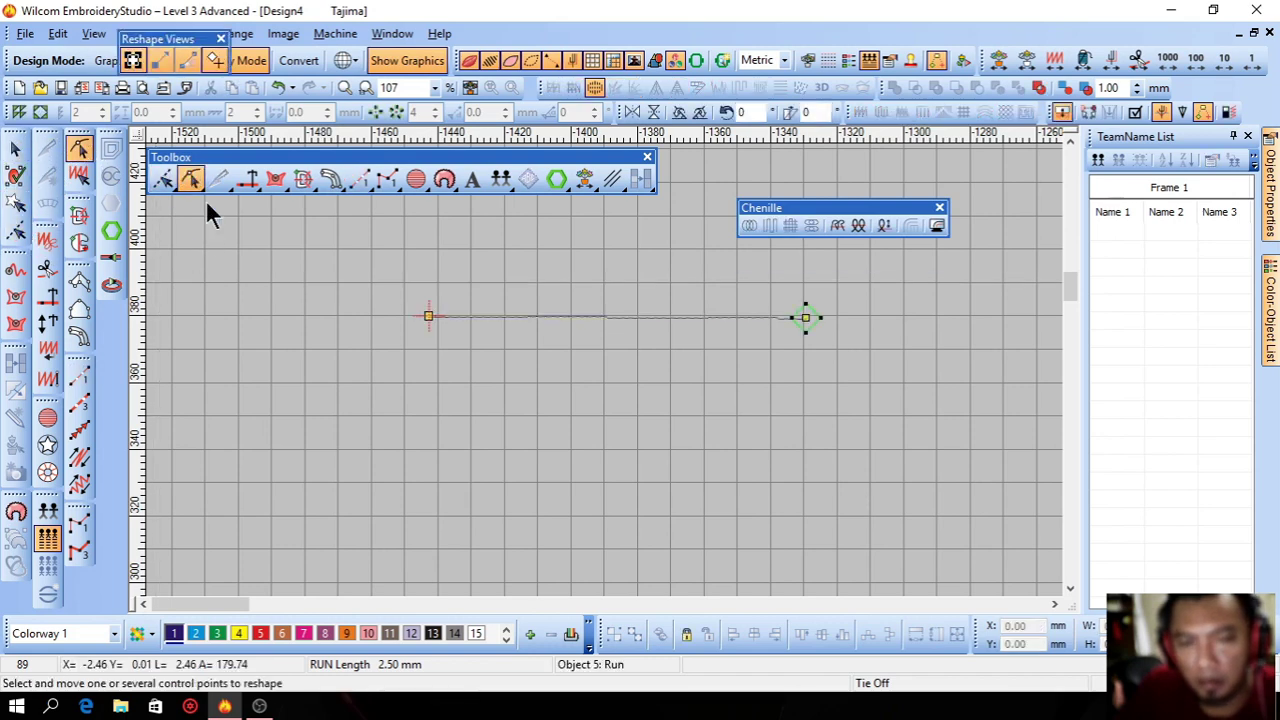
left_click(431, 318)
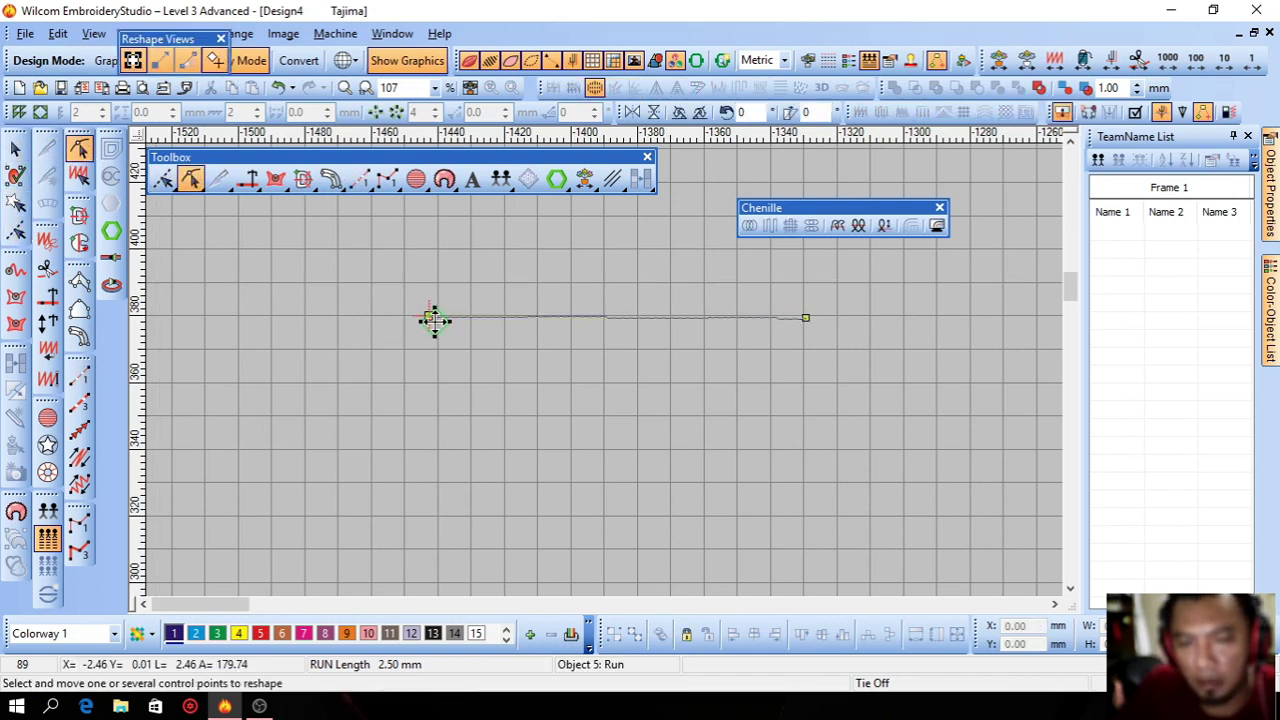
left_click_drag(805, 318, 802, 313)
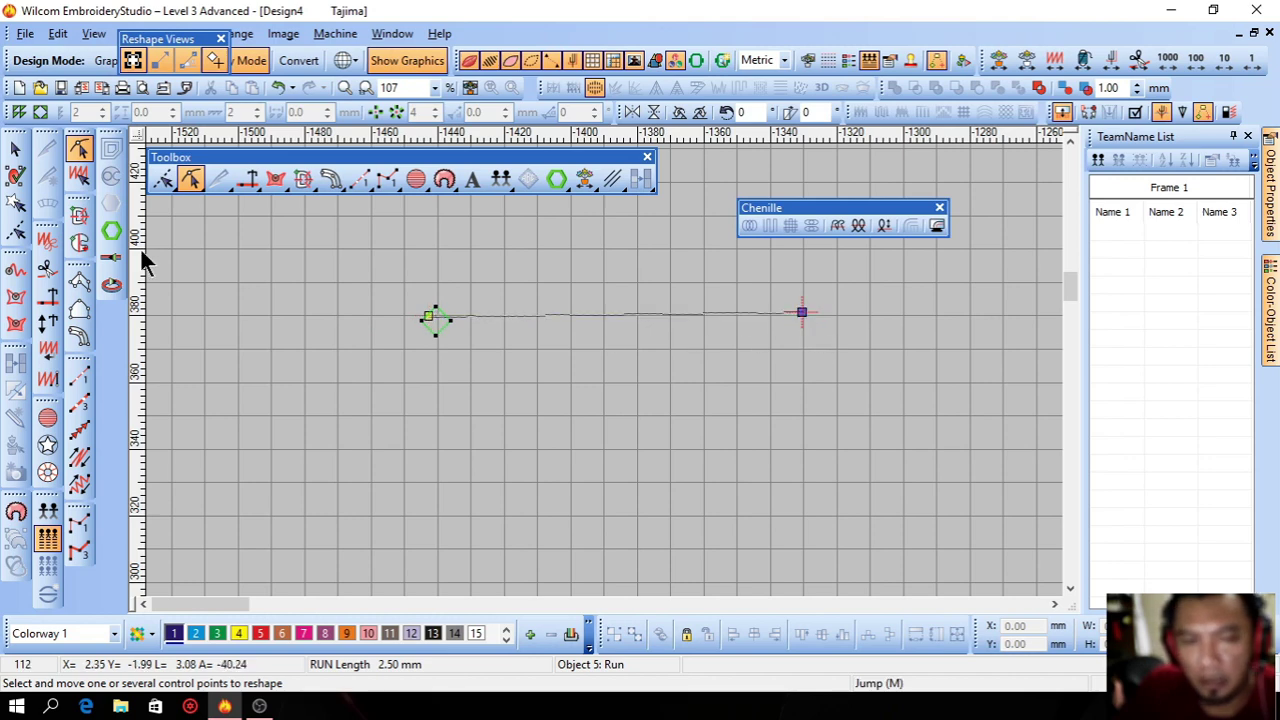
left_click(16, 149)
left_click(829, 352)
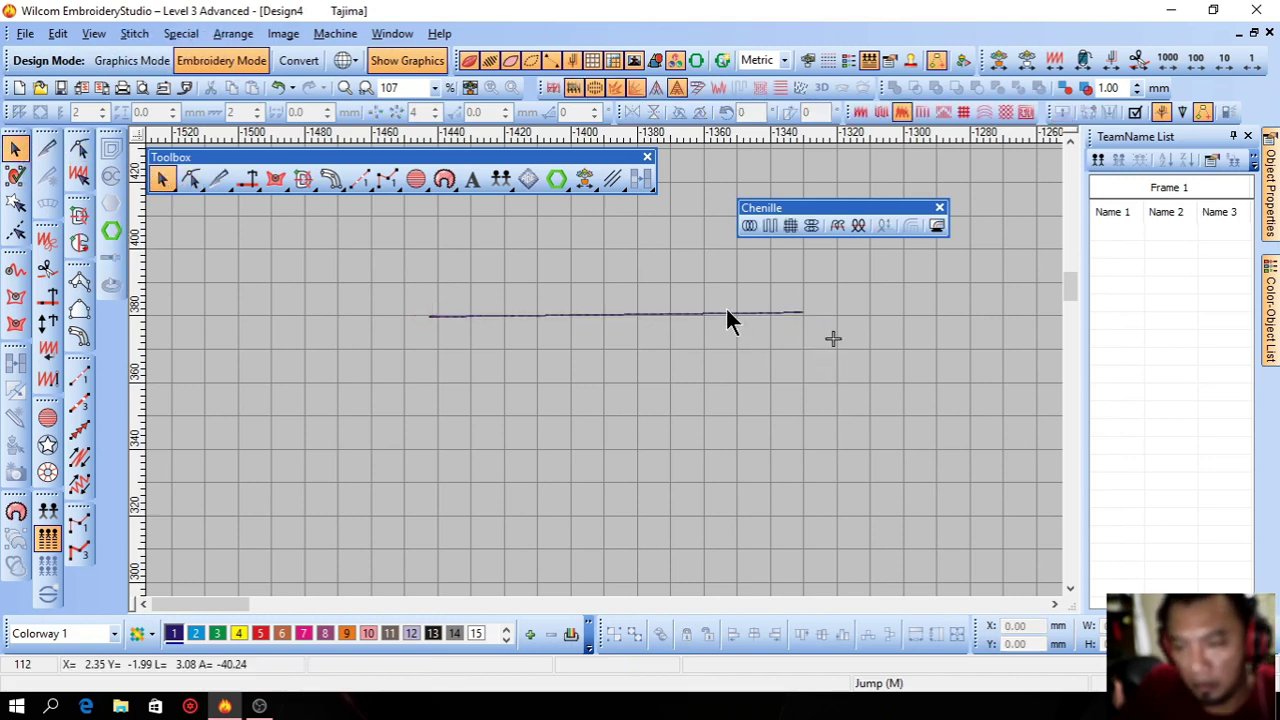
Apply Backtrack to the run line and deselect it
left_click(716, 314)
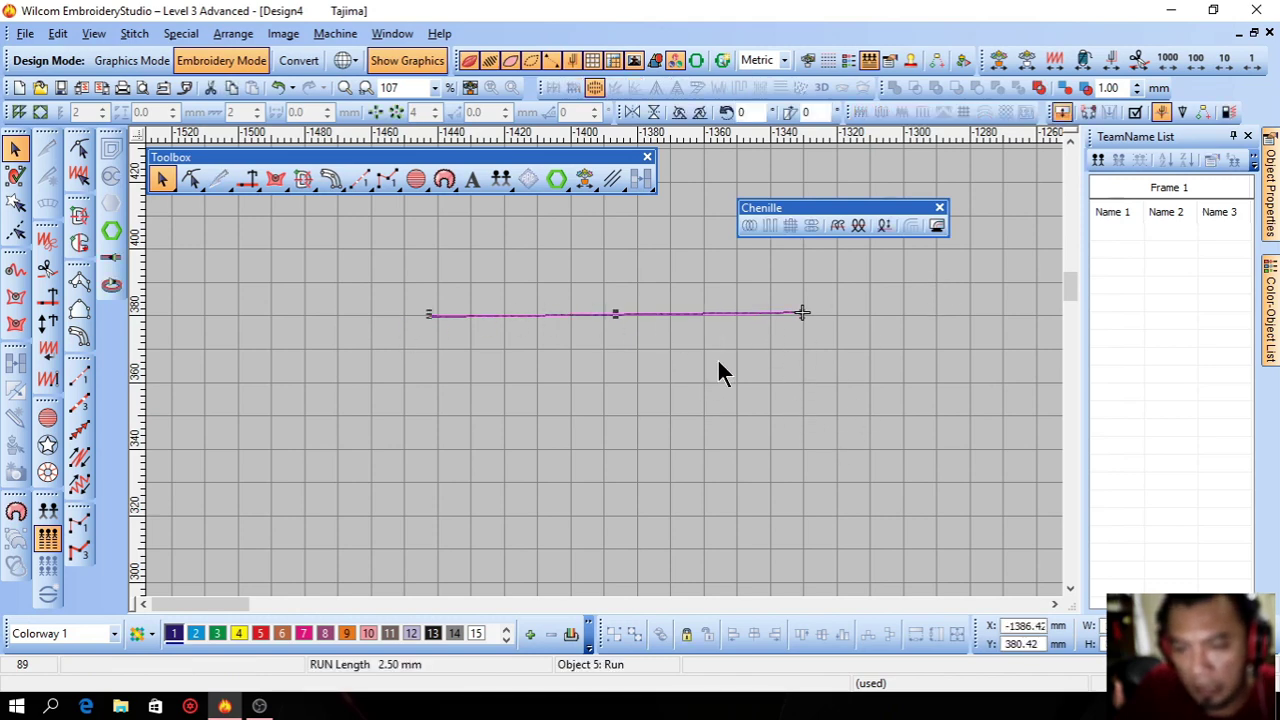
left_click(871, 306)
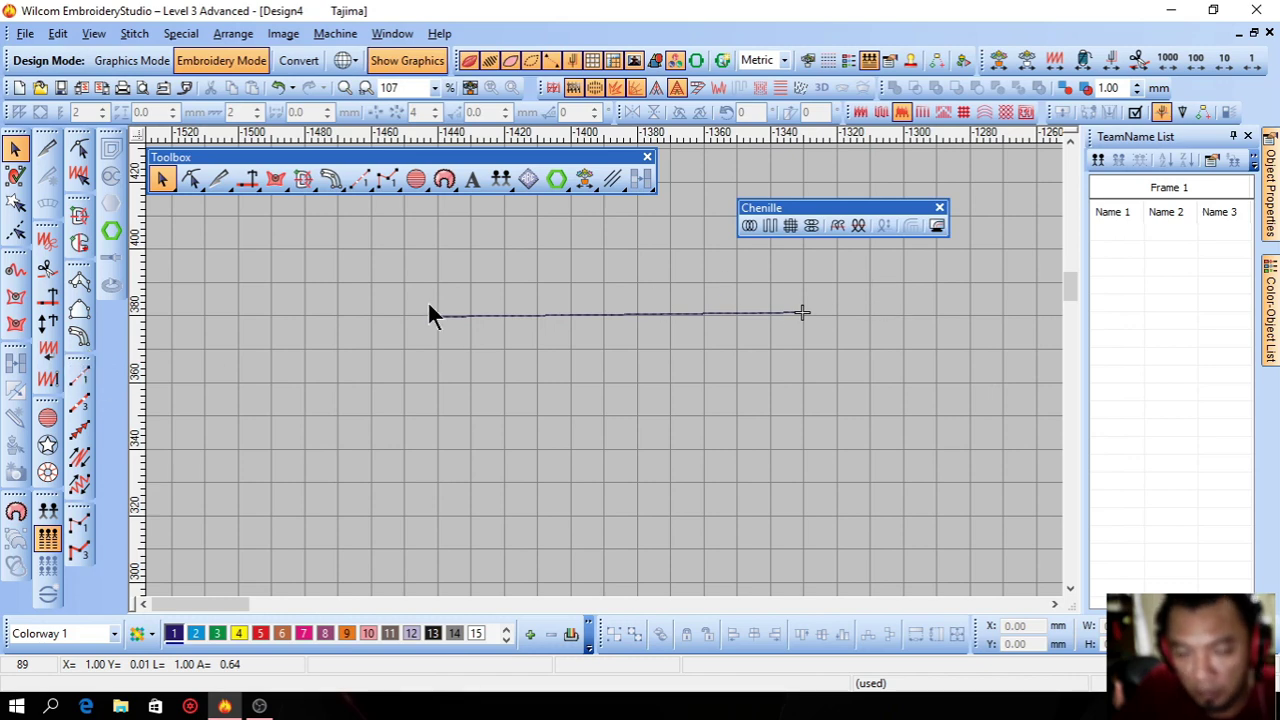
left_click(590, 312)
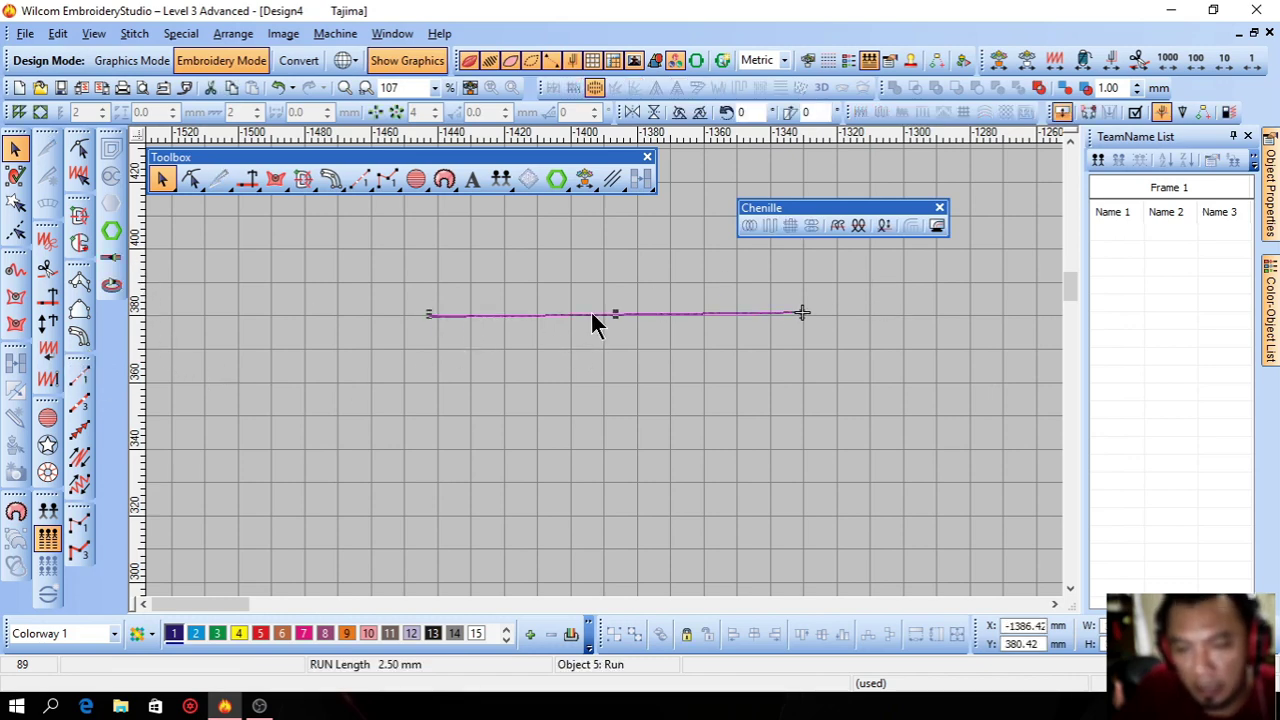
left_click(112, 256)
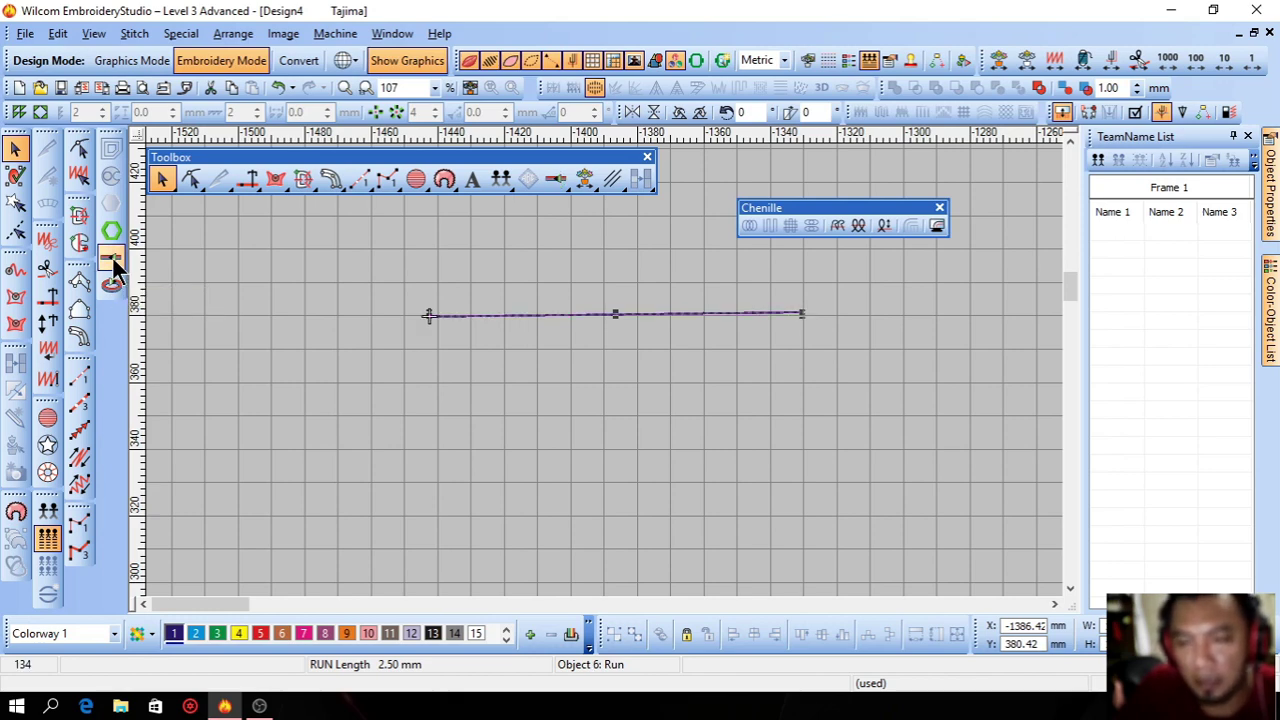
left_click(381, 315)
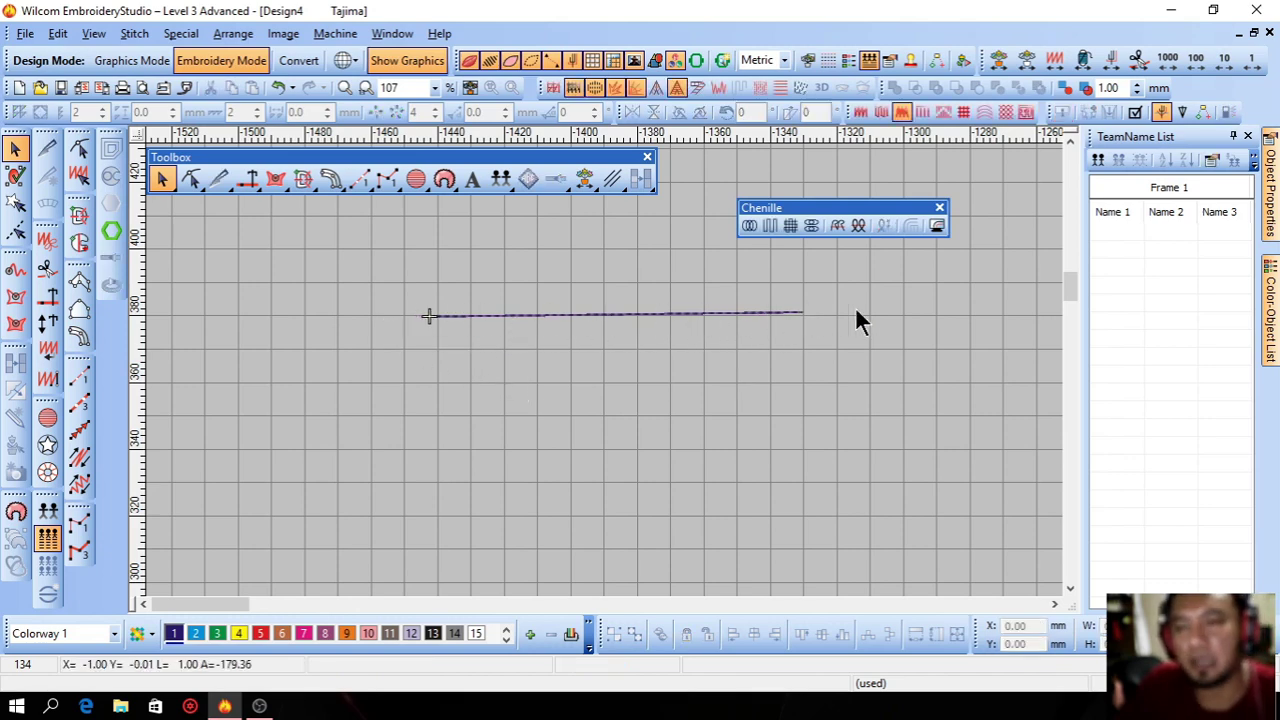
Delete both overlapping run lines, and undo back to the single line before the Backtrack
left_click_drag(880, 290, 286, 388)
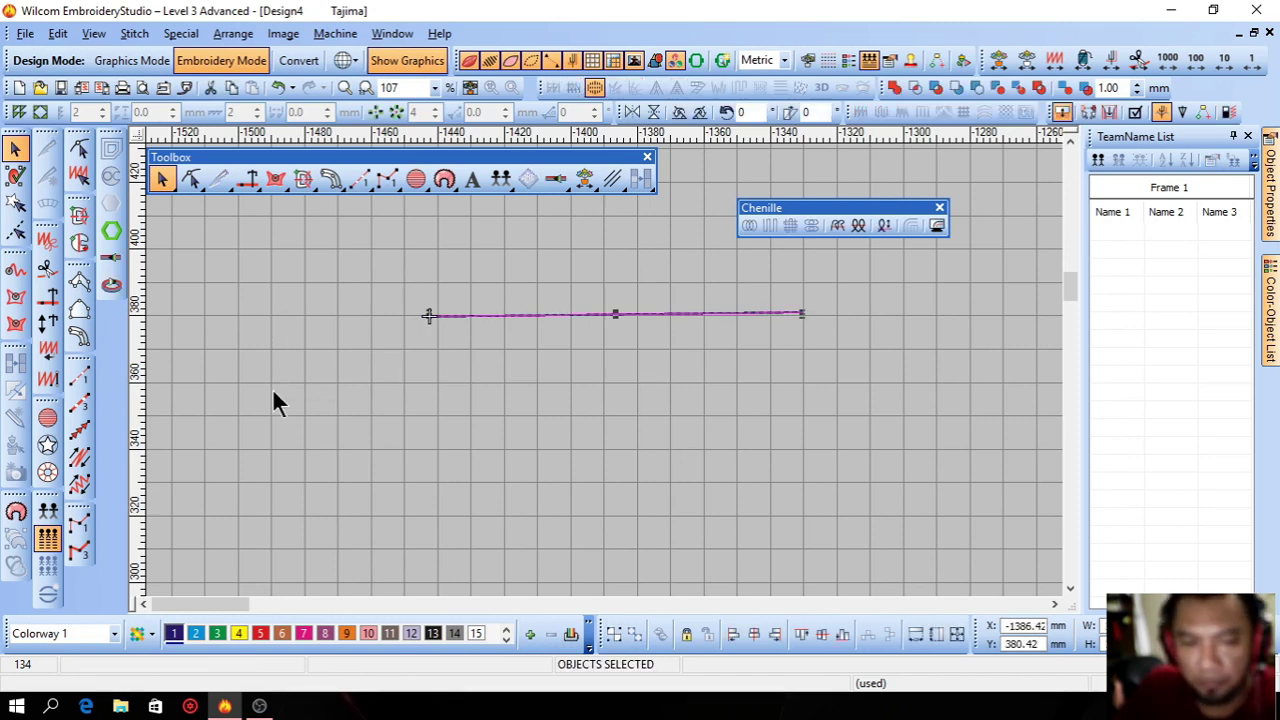
key("Delete")
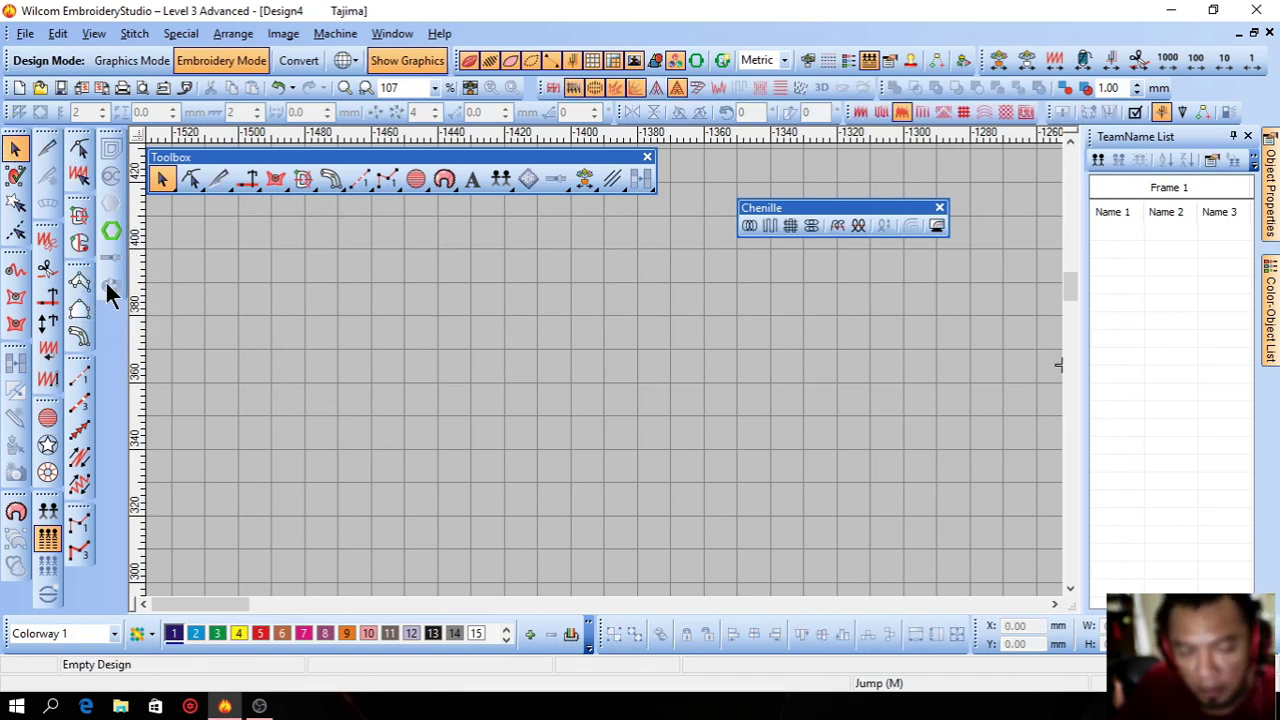
left_click(280, 86)
key("ctrl+y")
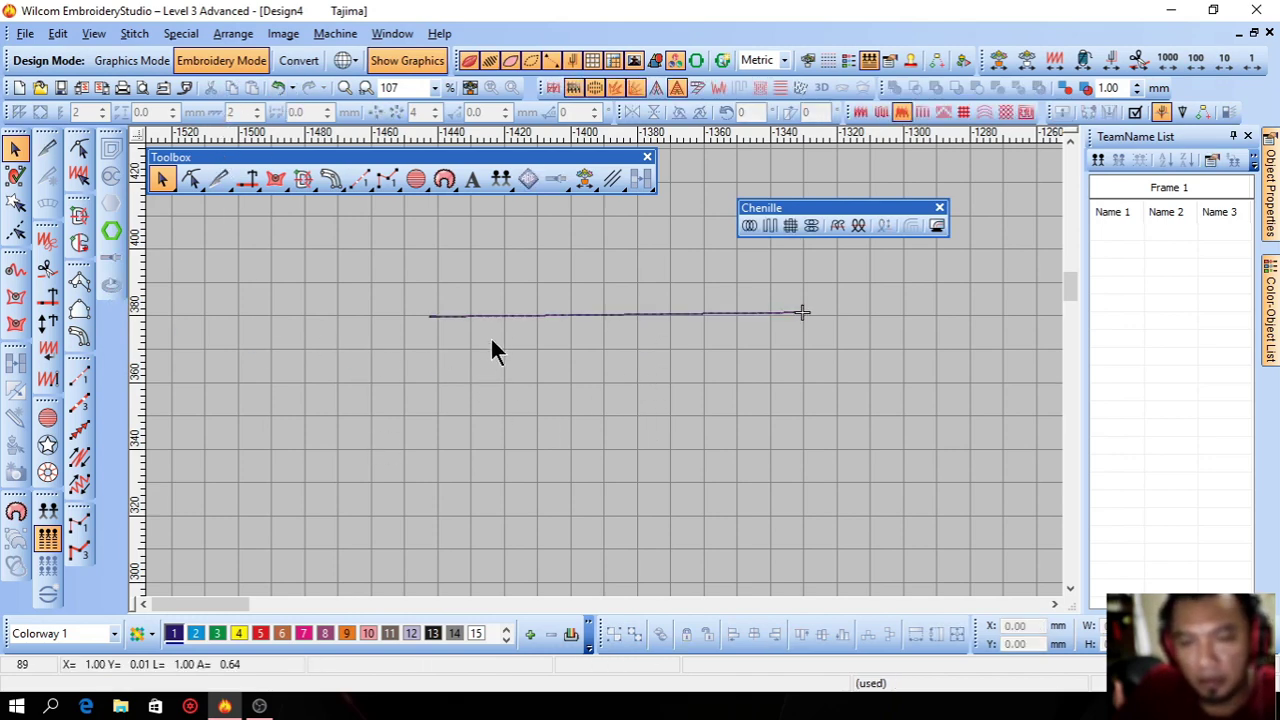
Duplicate the run line with the Repeat tool, move one line about 32 mm below the other, and select the upper line
left_click(442, 318)
left_click(111, 284)
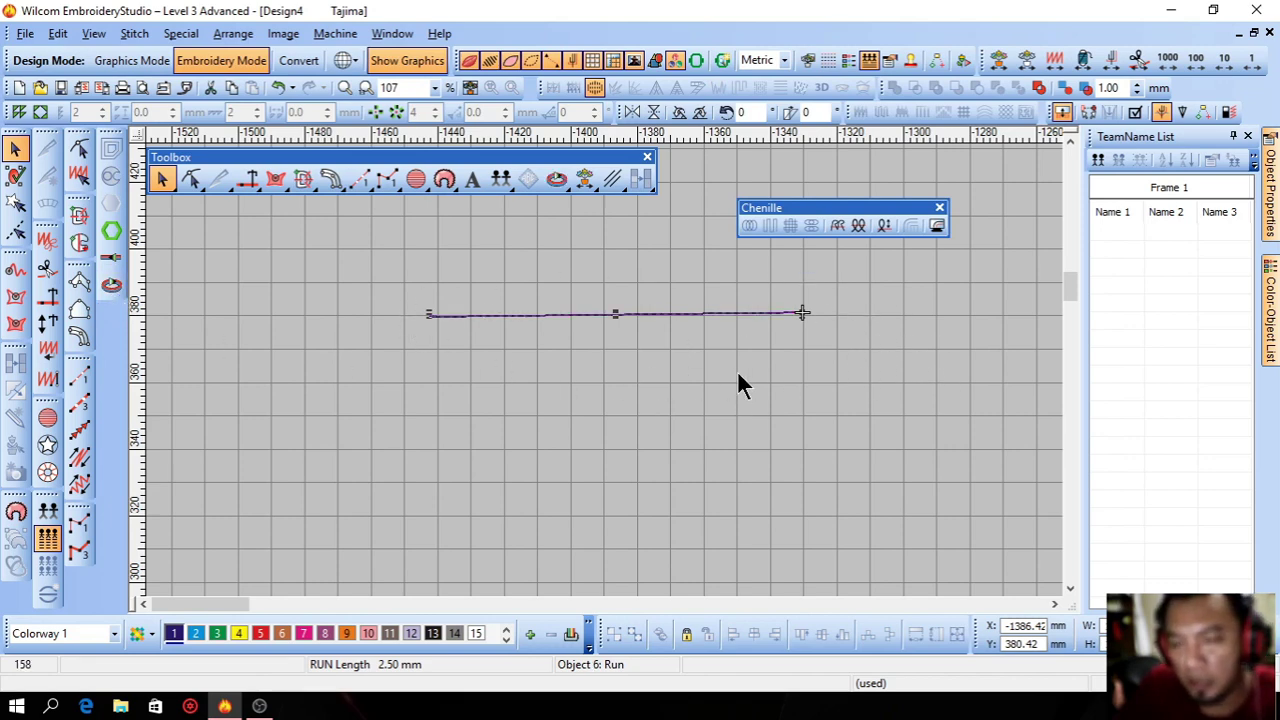
key("Escape")
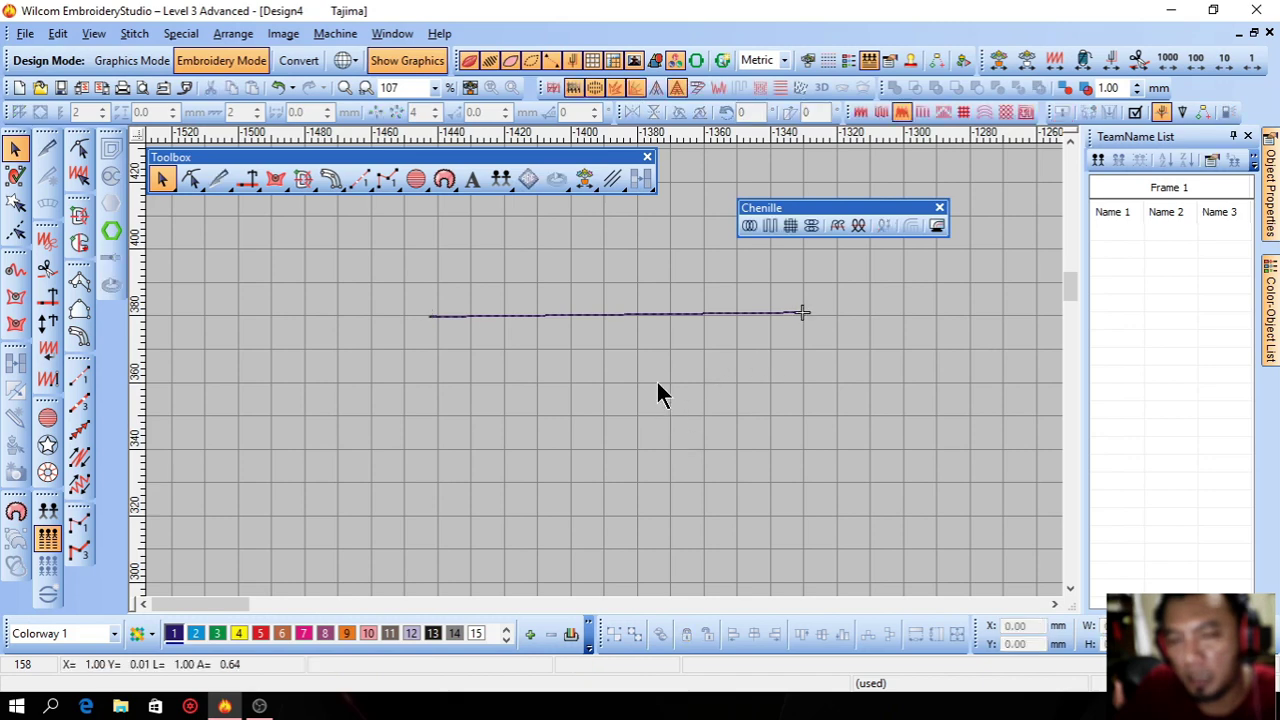
left_click_drag(645, 316, 640, 420)
key("Escape")
left_click(646, 316)
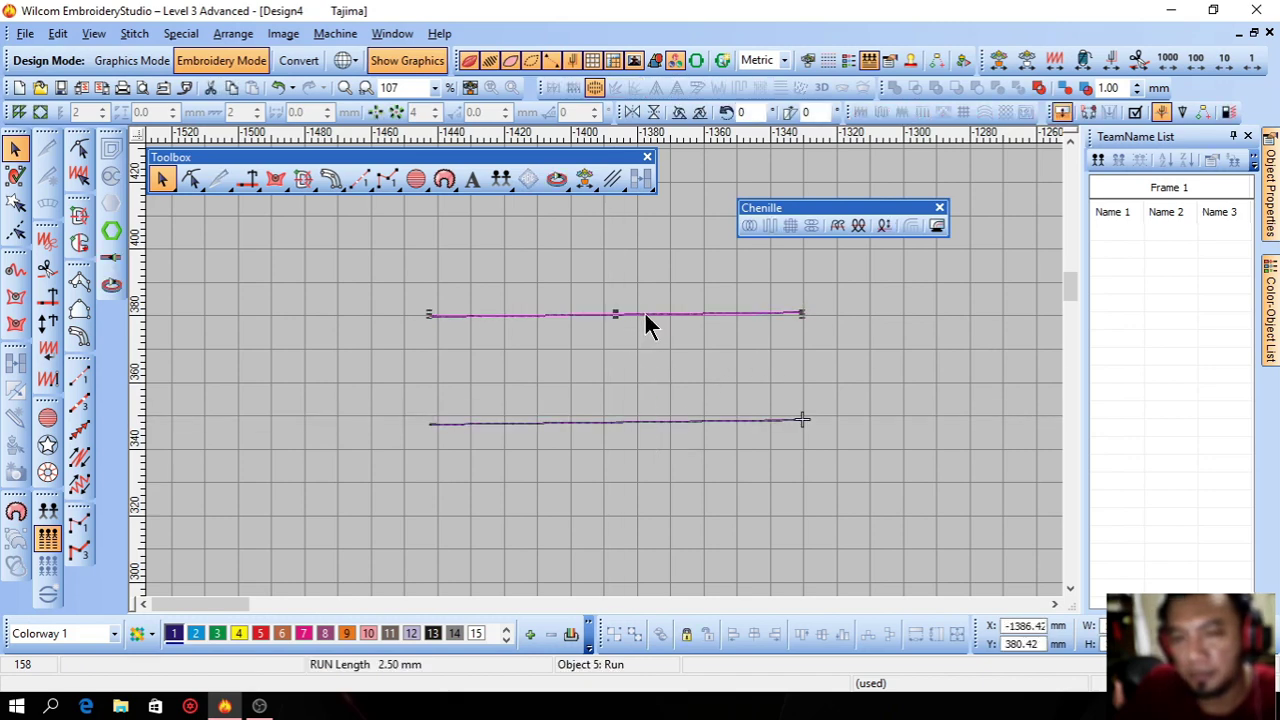
Move the upper run line higher above the other one, and delete both run lines
left_click_drag(646, 316, 650, 245)
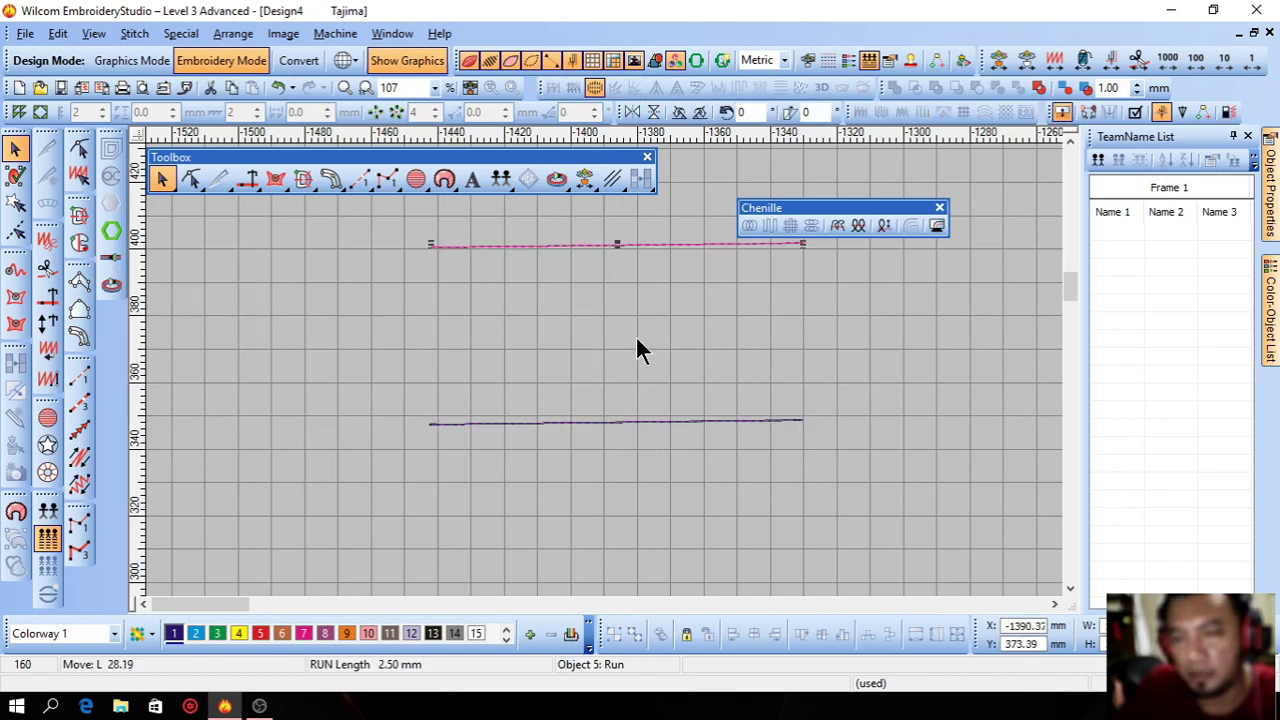
left_click_drag(637, 338, 637, 377)
key("Delete")
left_click(622, 422)
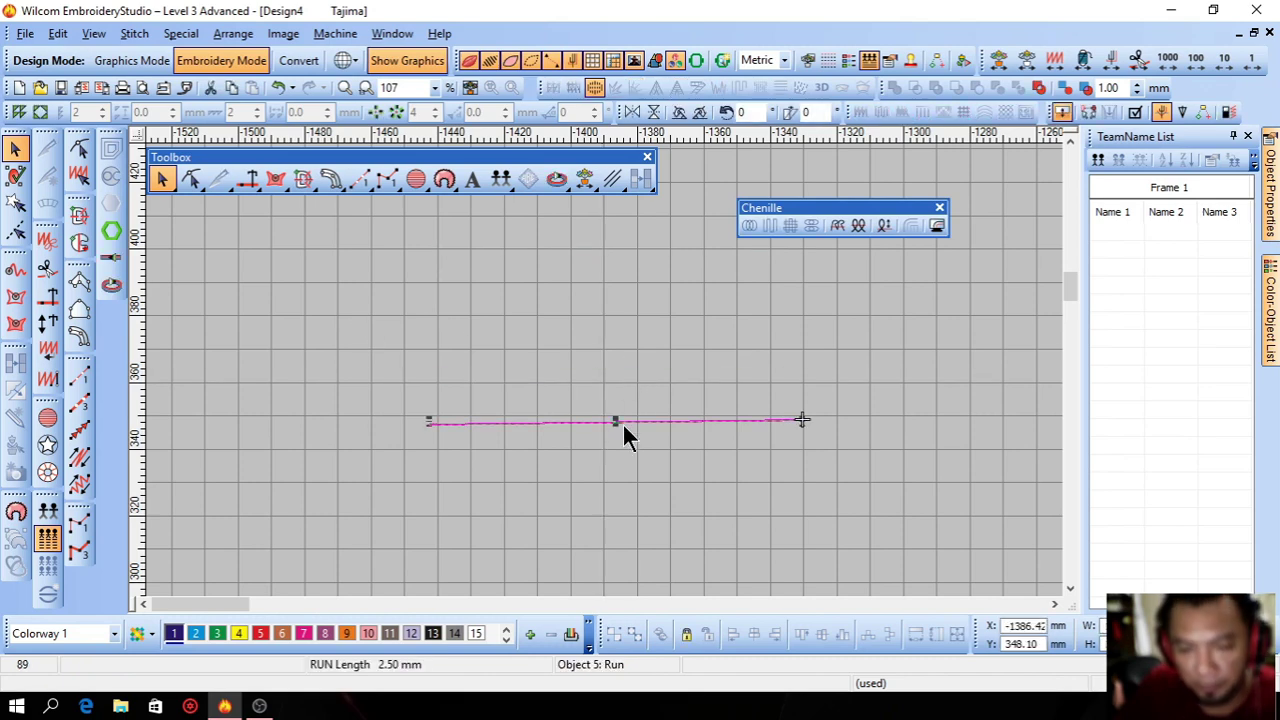
key("Delete")
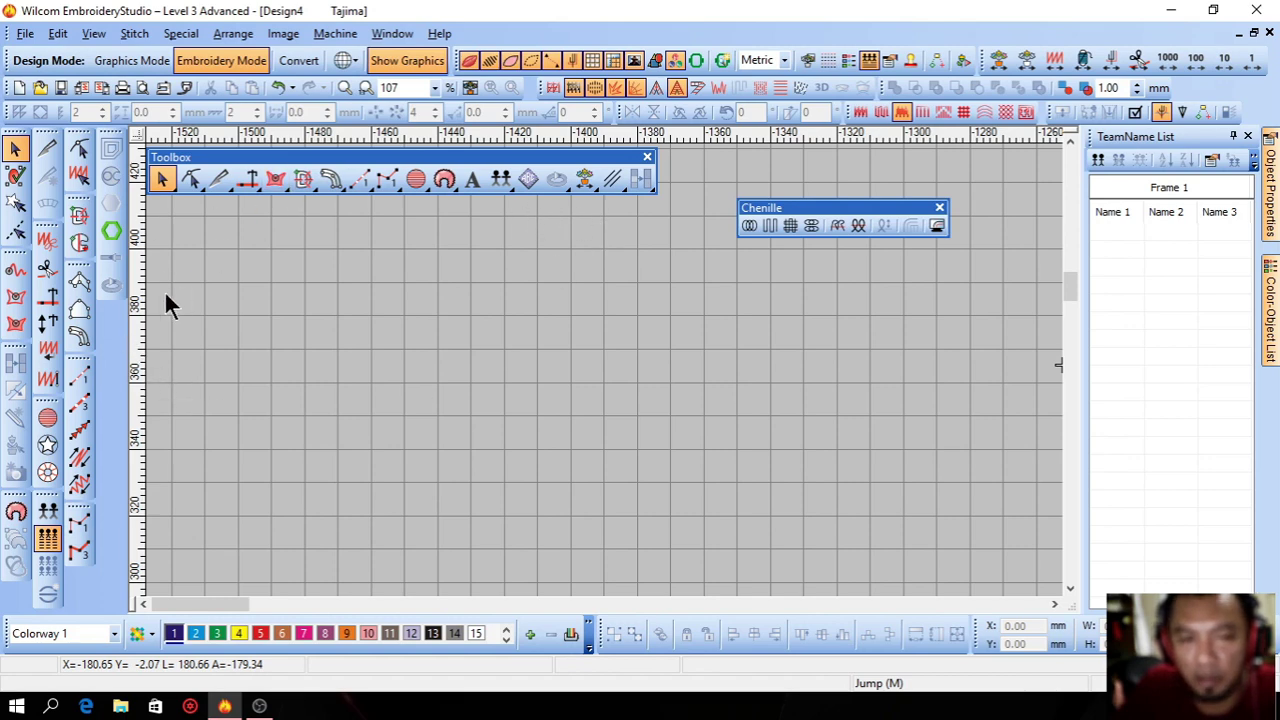
Digitize a four-point Column A shape about 23 mm wide and 35 mm tall, and select it
left_click(80, 282)
left_click(416, 463)
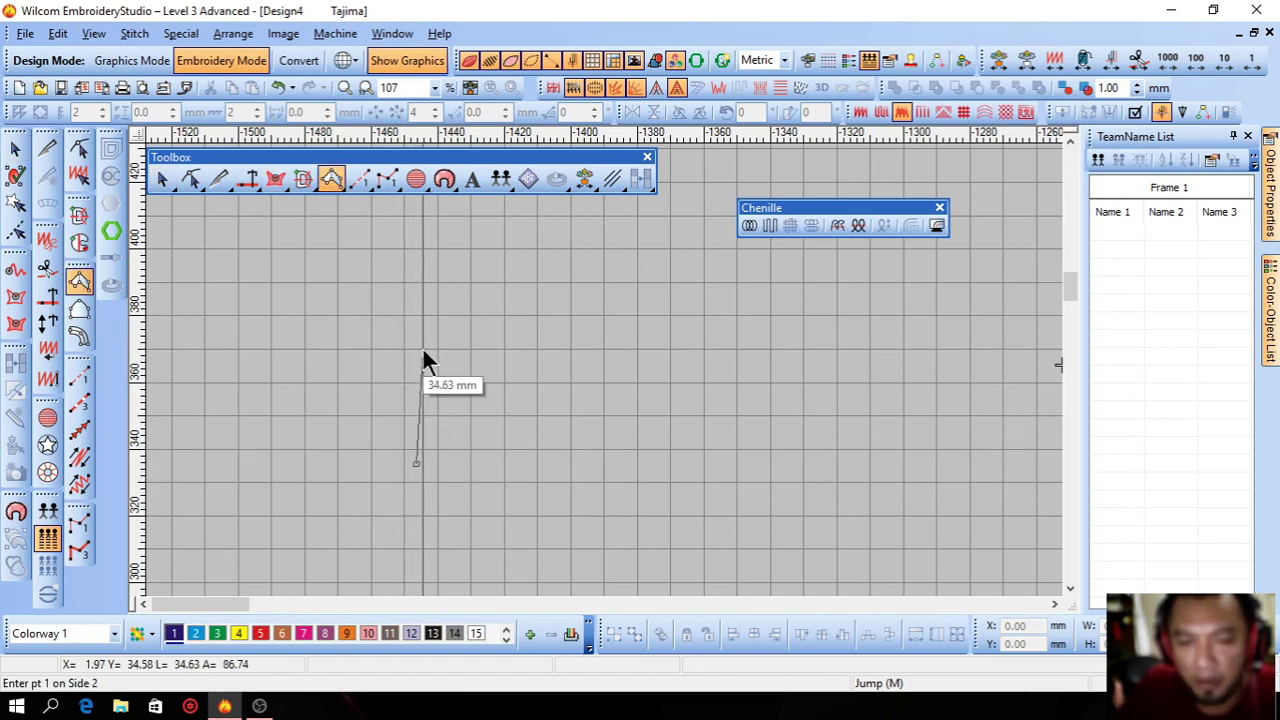
left_click(422, 349)
left_click(478, 450)
left_click(494, 350)
key("Return")
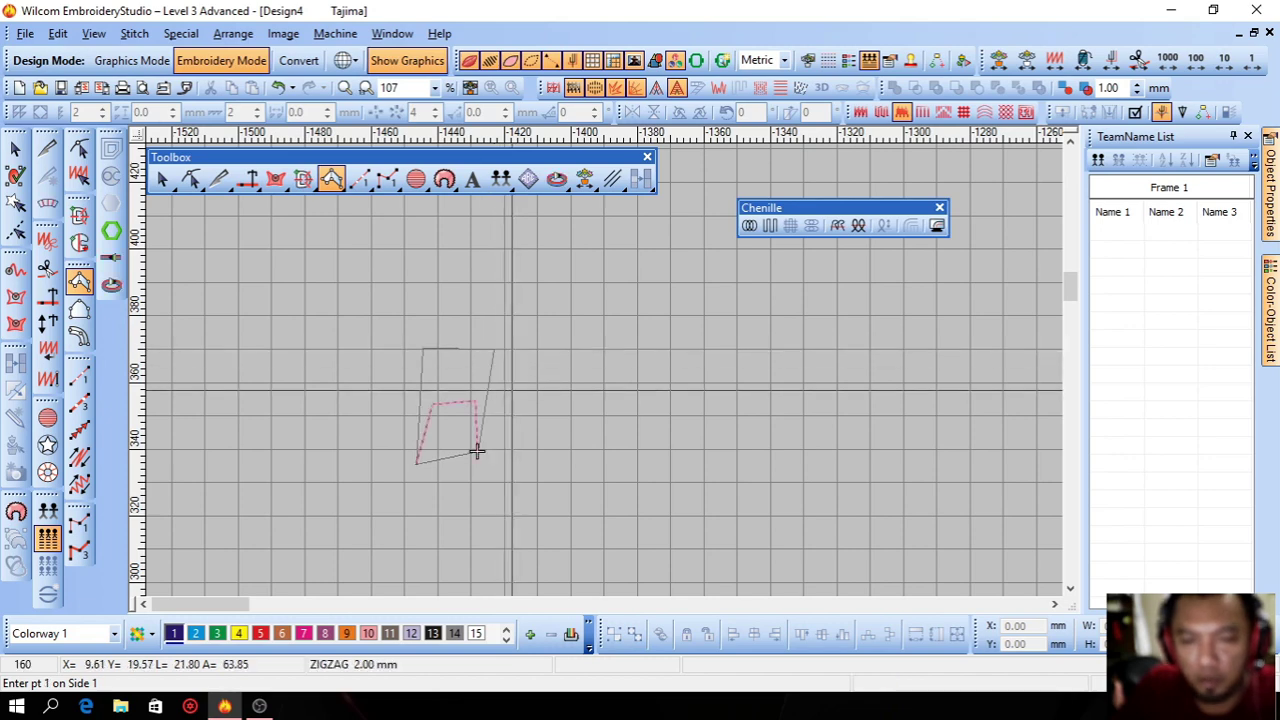
left_click(15, 148)
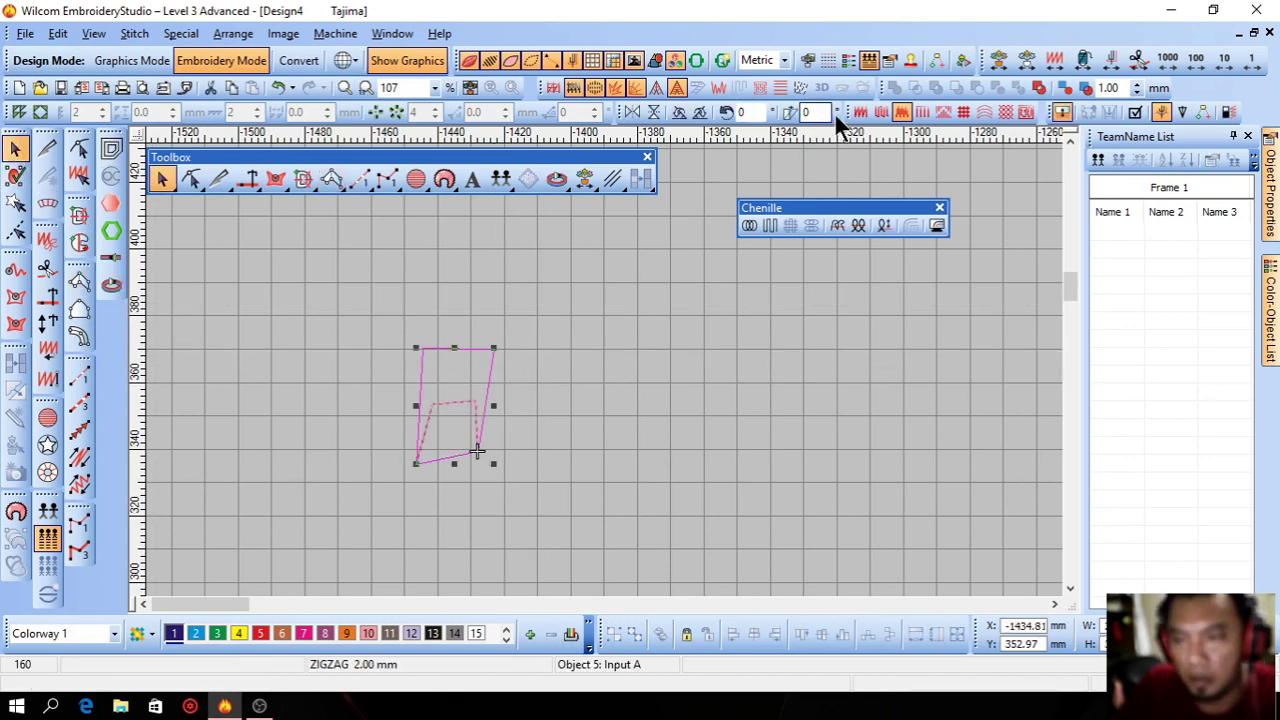
Change the four-point shape's stitch type to Satin and deselect it
left_click(858, 113)
left_click(557, 426)
left_click(474, 390)
key("Escape")
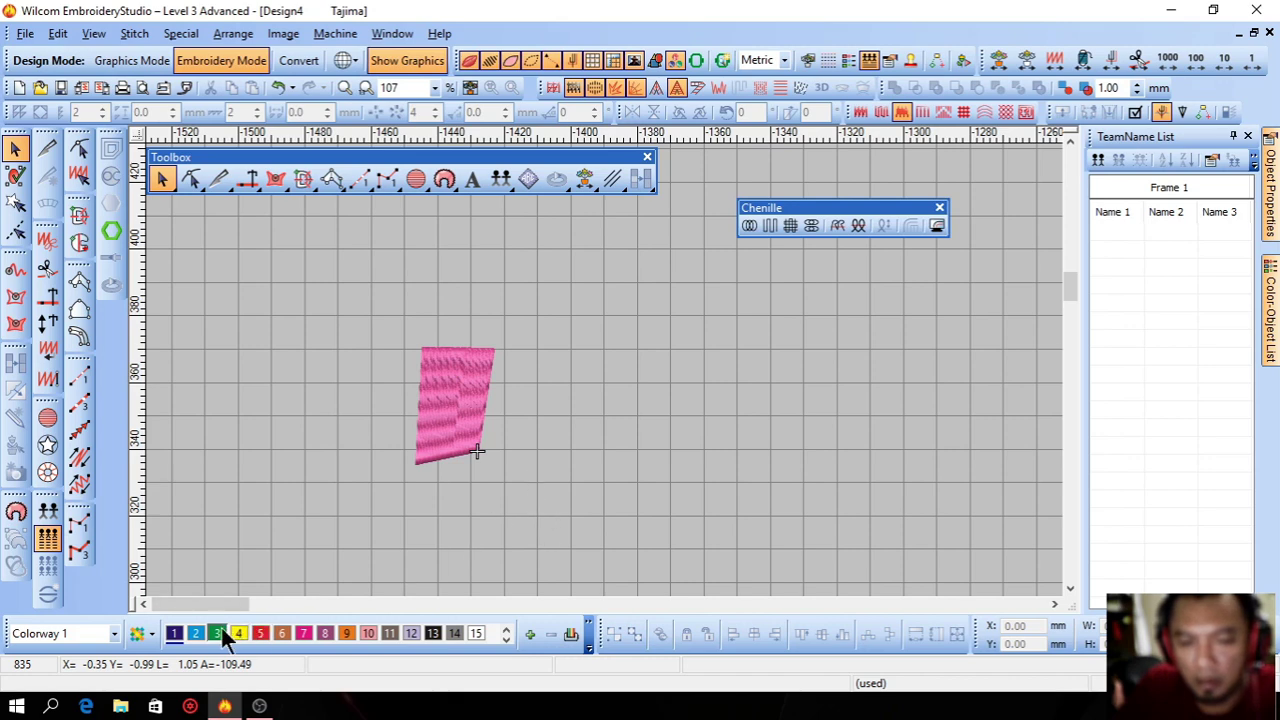
Digitize a green six-point Column A shape about 64 mm wide beside the pink one, and give it Satin stitches
left_click(79, 282)
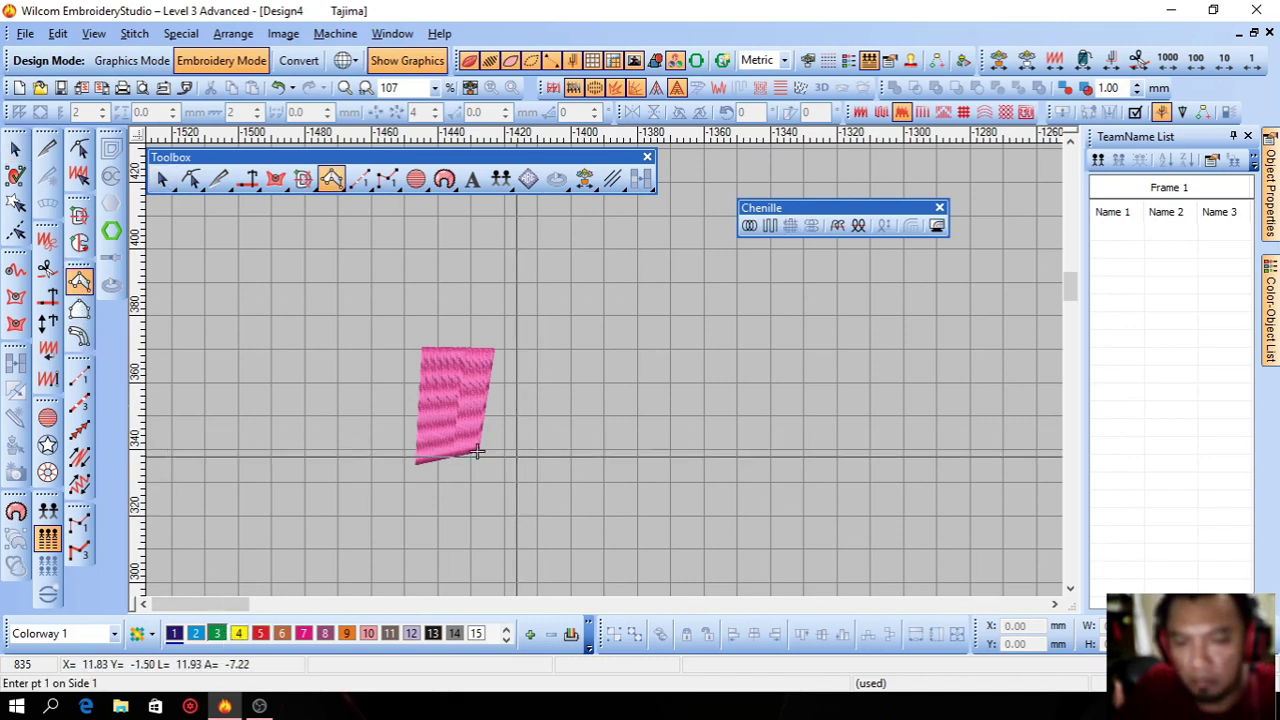
left_click(516, 456)
left_click(578, 326)
left_click(650, 378)
left_click(730, 397)
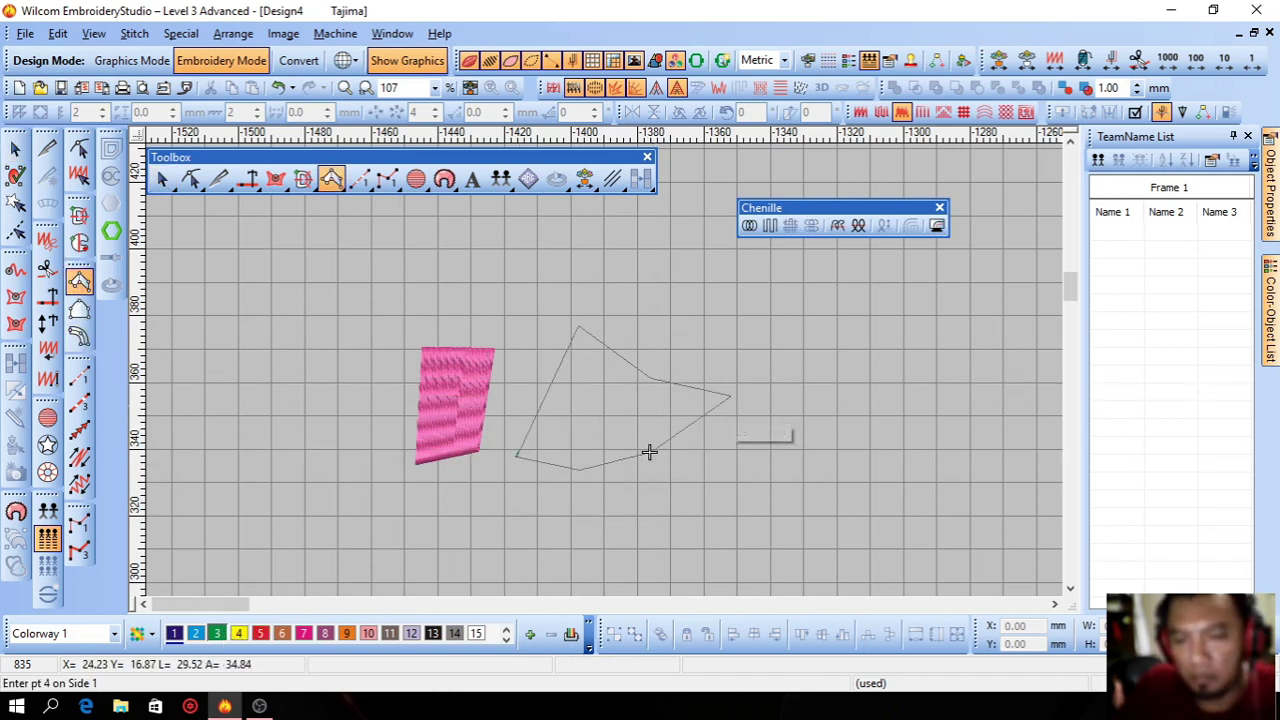
left_click(650, 452)
key("Return")
key("Escape")
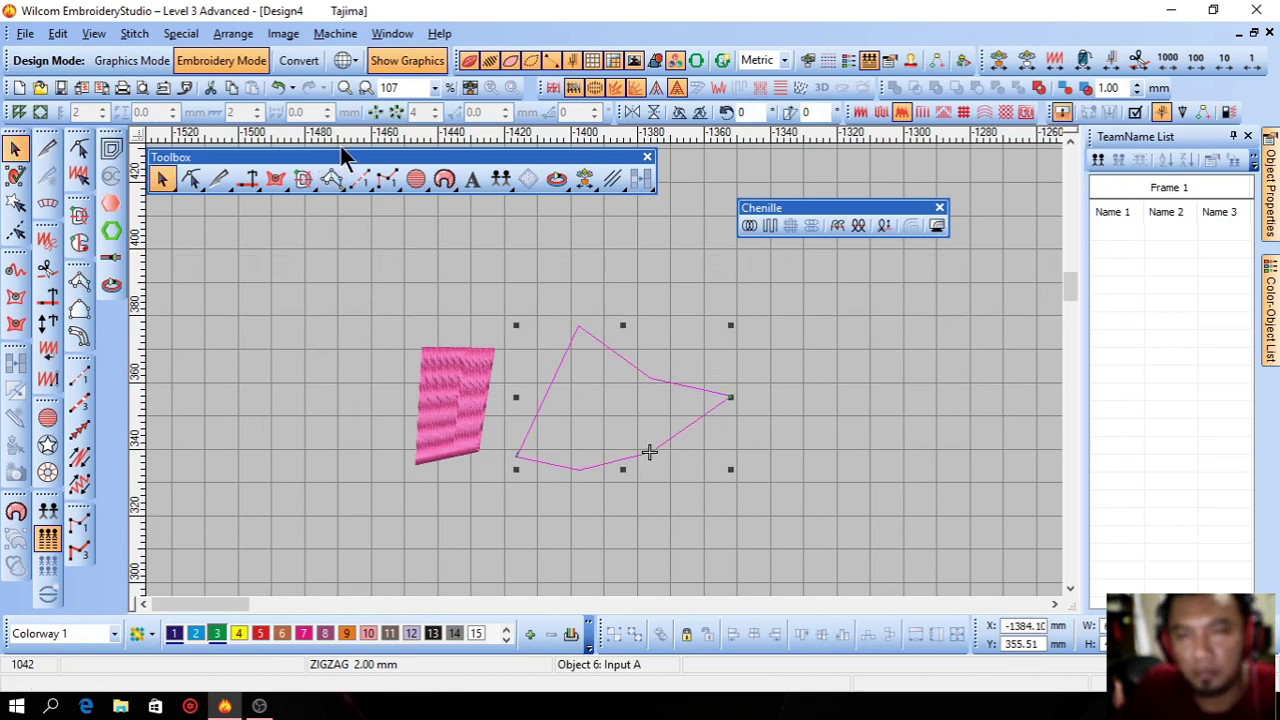
left_click(860, 112)
left_click(850, 348)
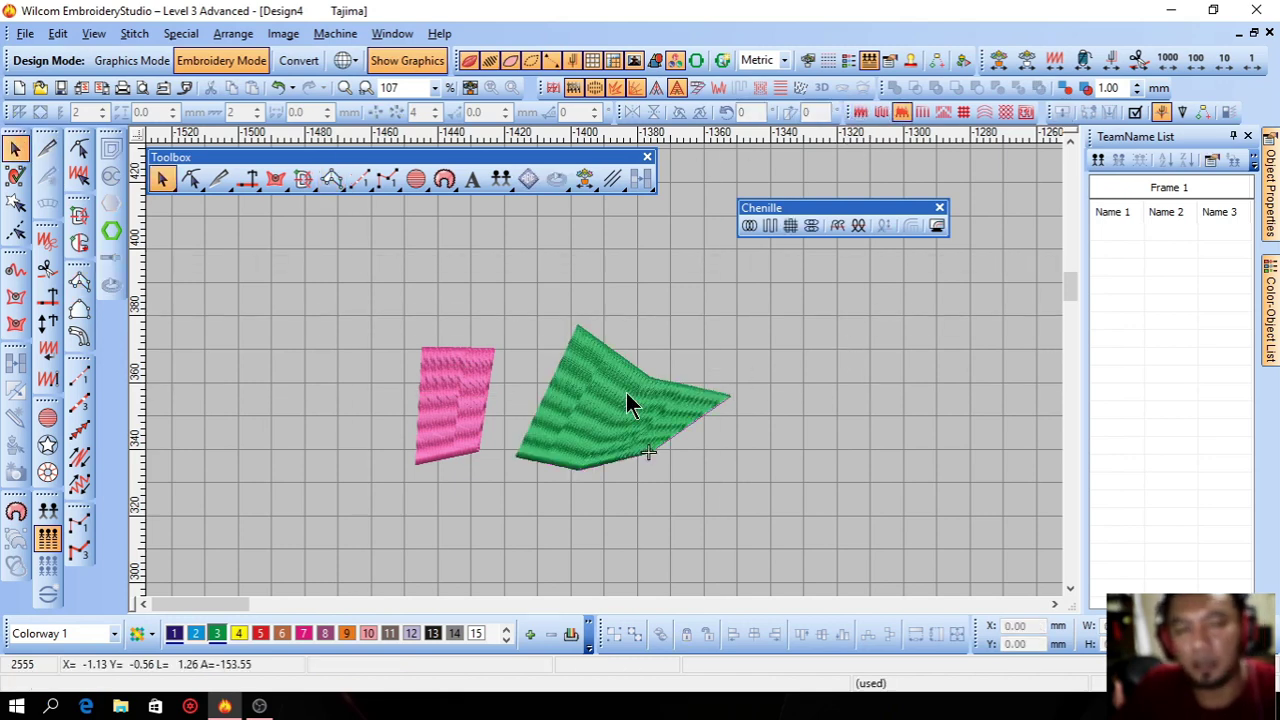
Scale the green shape down proportionally to about 46 mm wide, and move it closer to the pink shape
left_click(469, 380)
left_click(592, 360)
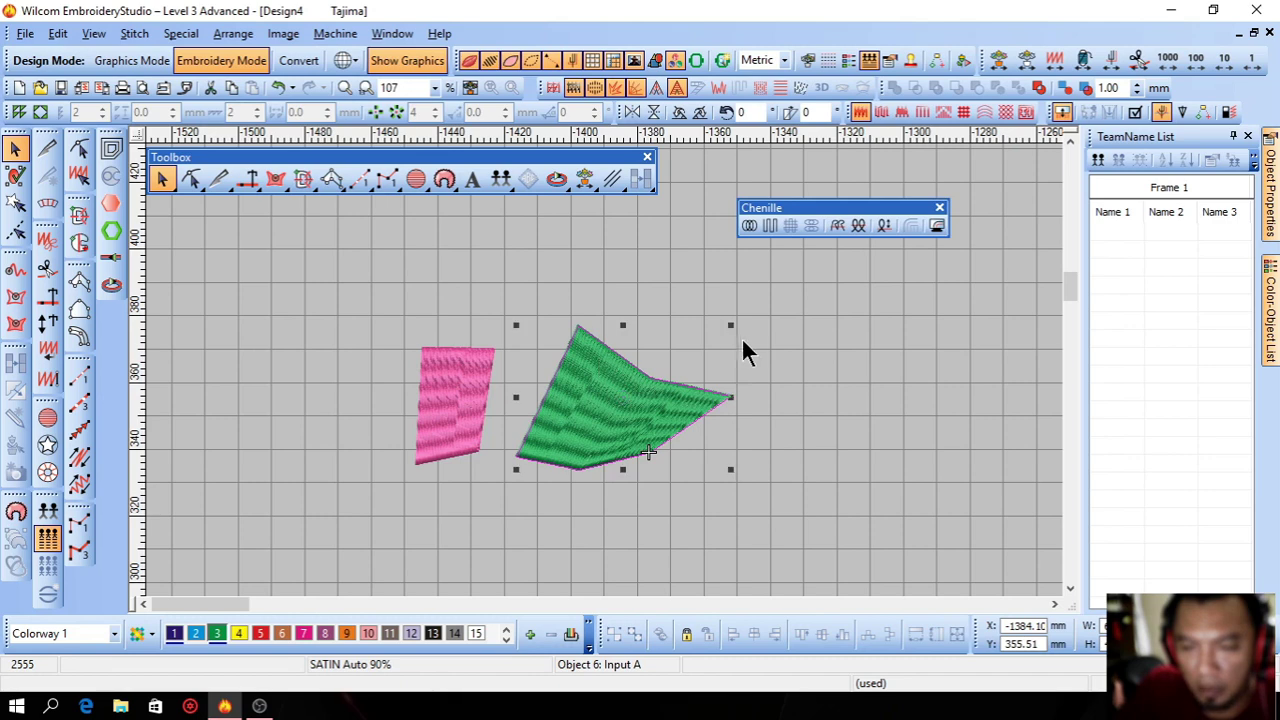
left_click_drag(730, 325, 670, 366)
left_click_drag(603, 405, 575, 387)
left_click_drag(714, 320, 412, 470)
left_click(851, 440)
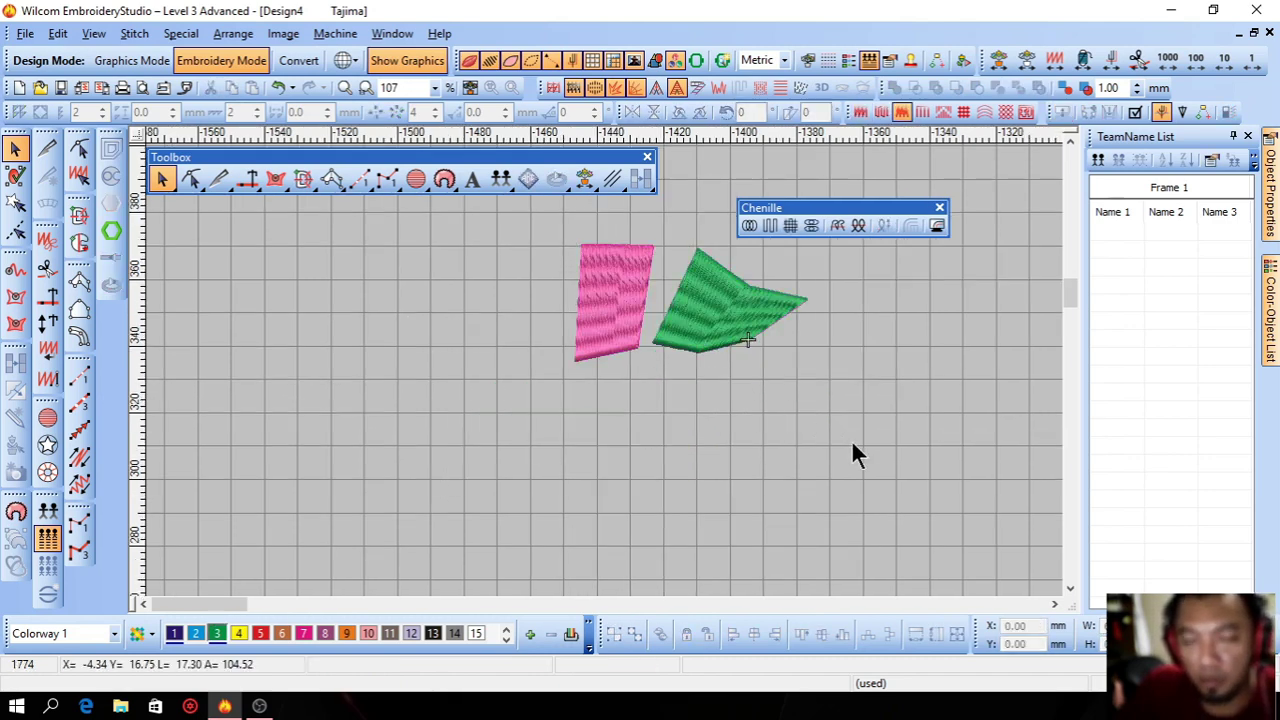
Look through the toolbox flyout list, and dock the Travel Tools toolbar vertically below the appliqué tools
scroll(853, 445, "up", 3)
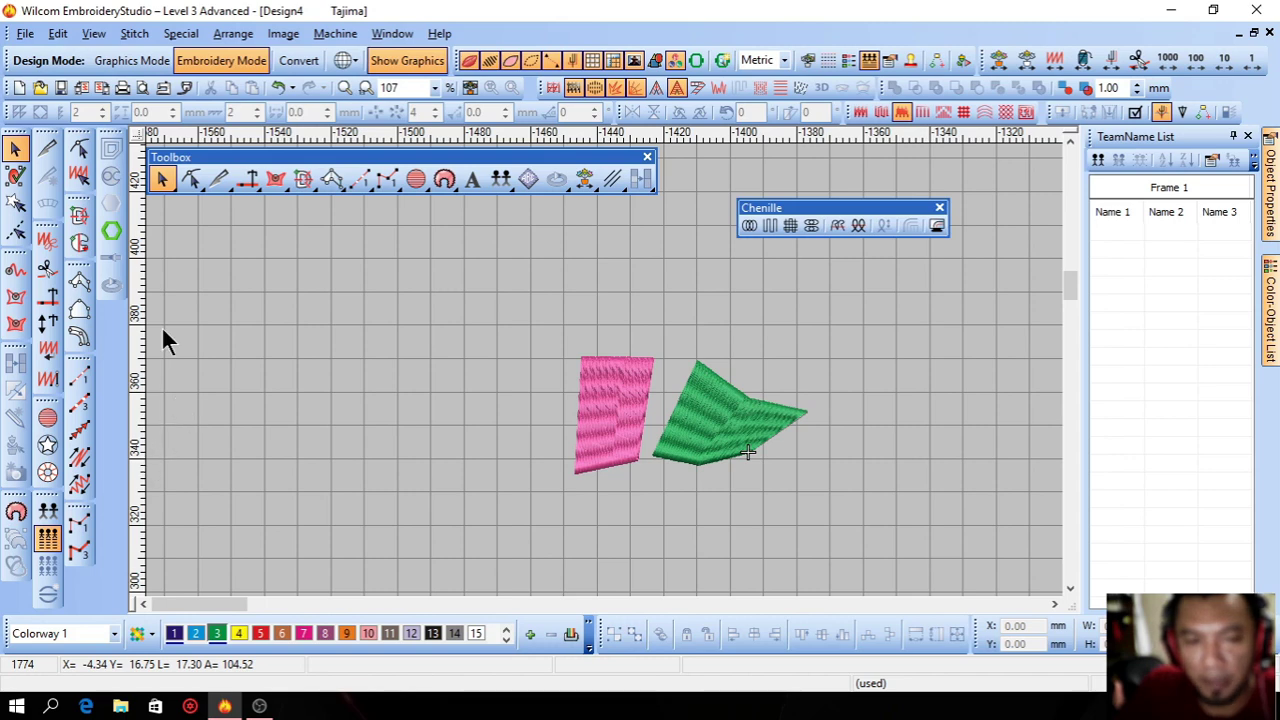
left_click(93, 33)
mouse_move(62, 33)
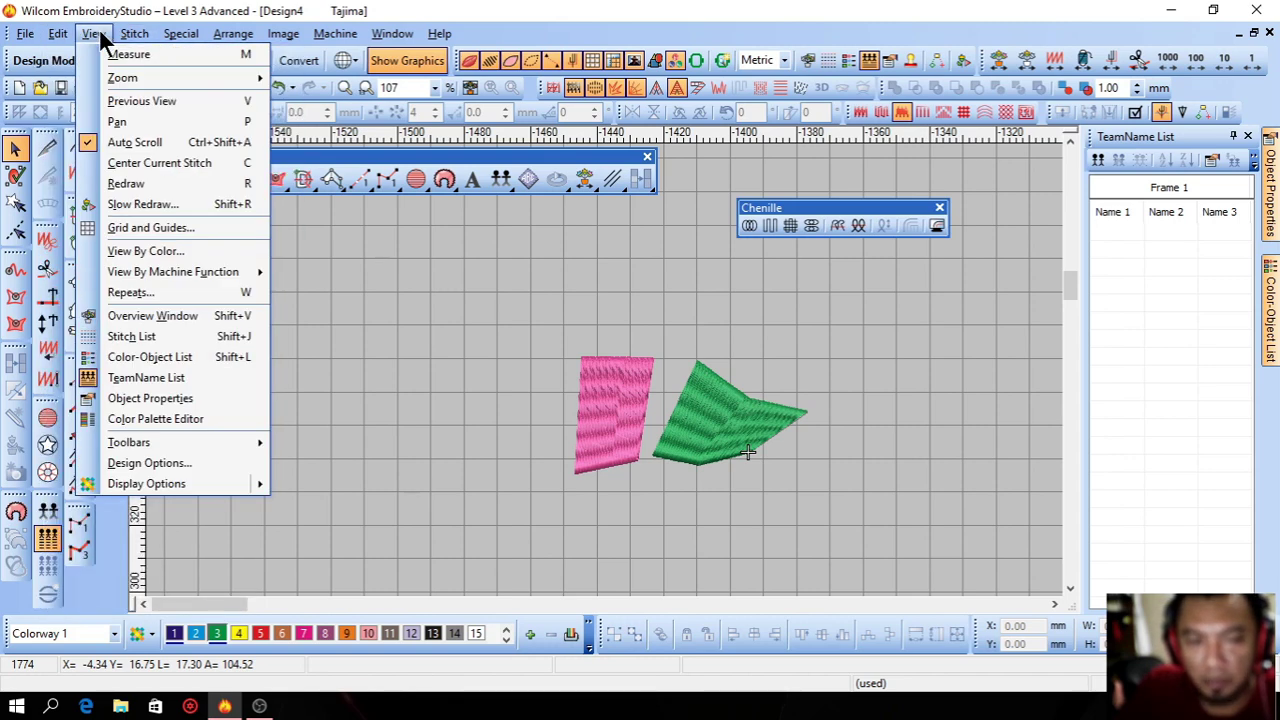
mouse_move(240, 446)
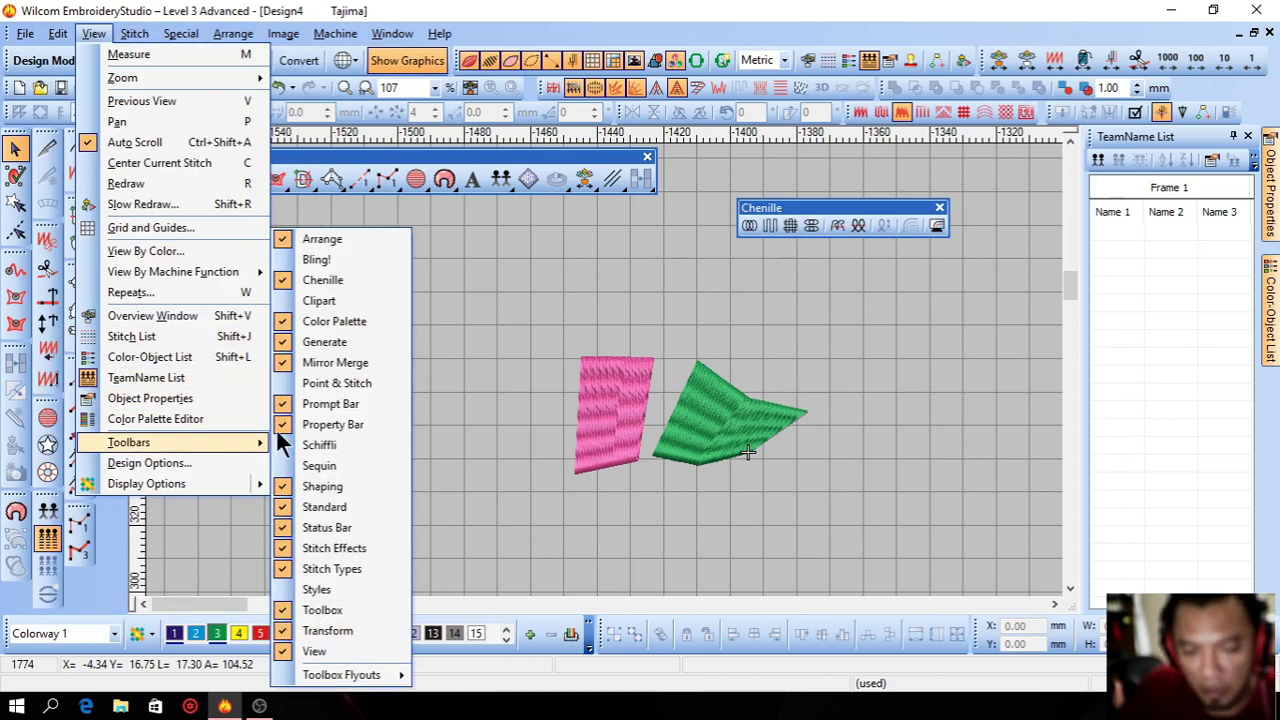
mouse_move(400, 677)
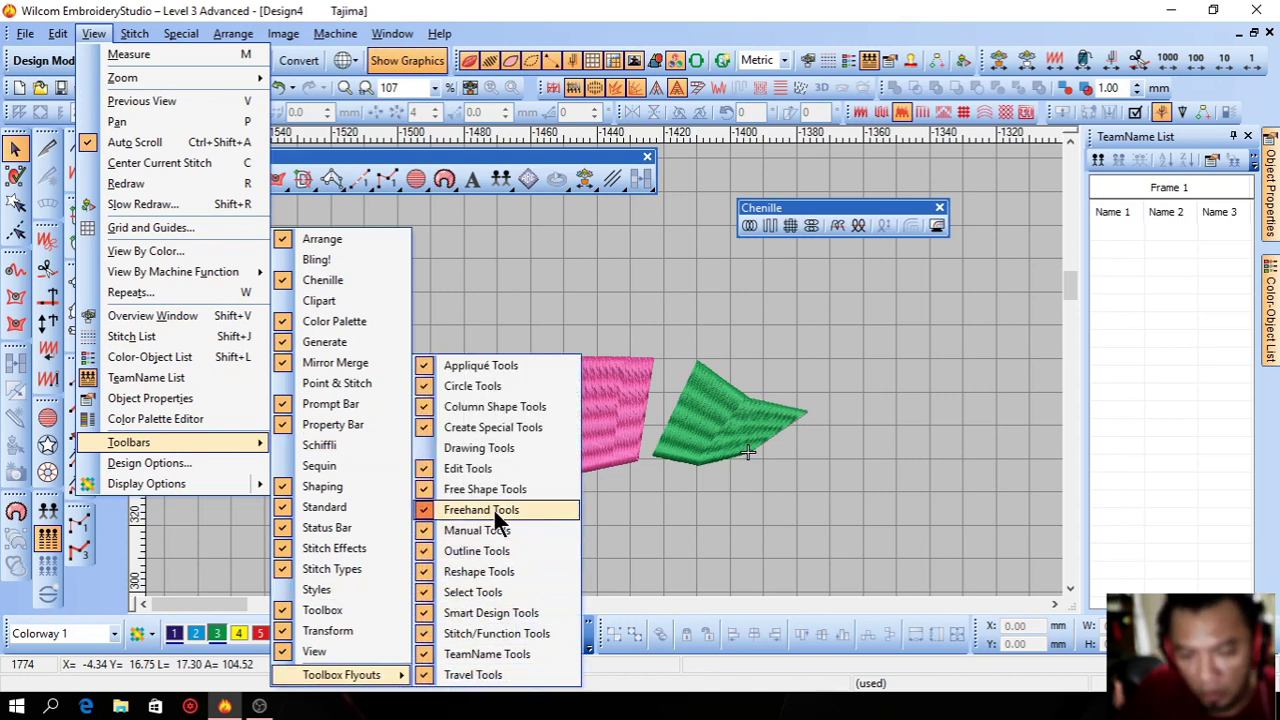
left_click(497, 447)
left_click_drag(984, 59, 236, 365)
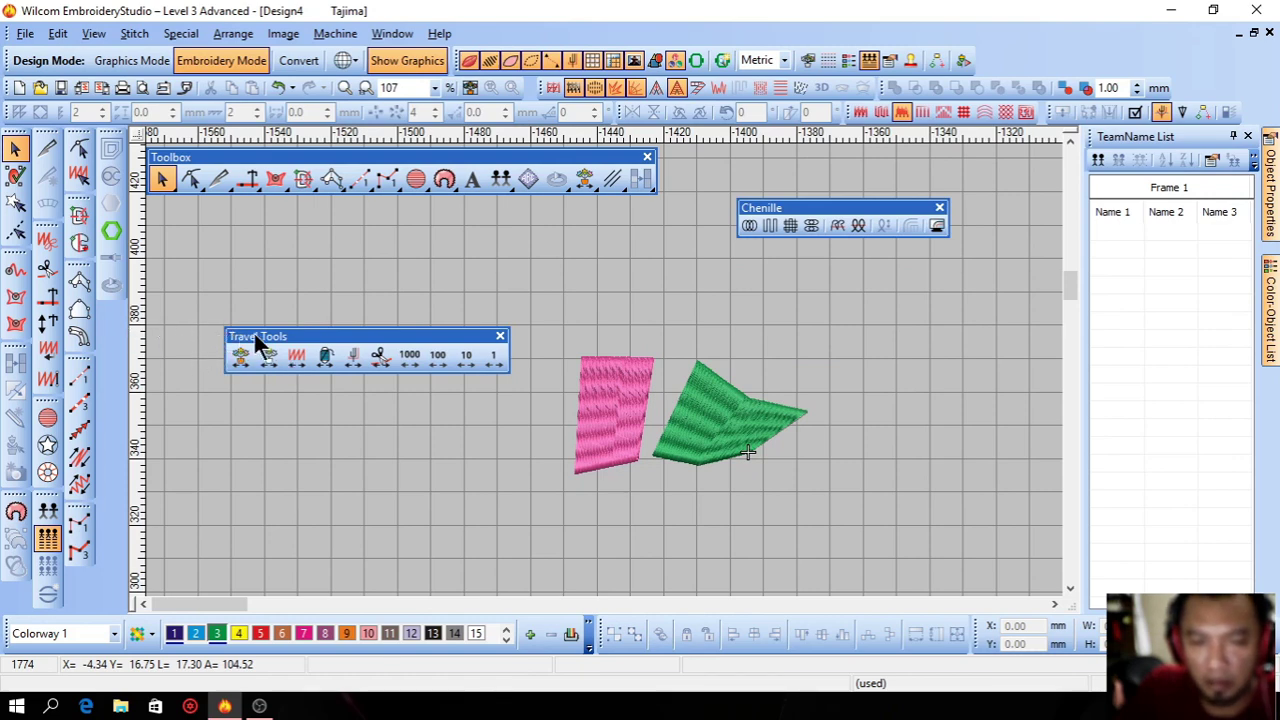
left_click_drag(257, 341, 110, 303)
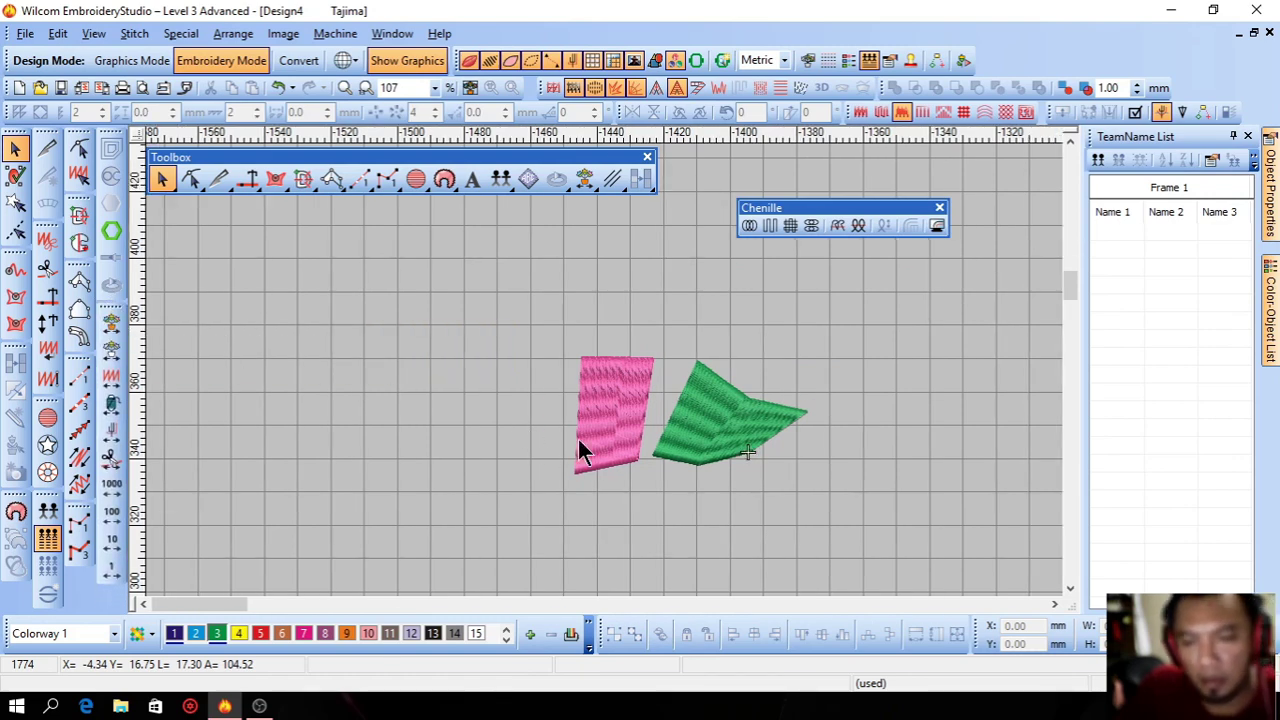
Switch off TrueView to show the plain stitches of the pink and green shapes, and deselect them
left_click(715, 437)
left_click(616, 402, "ctrl")
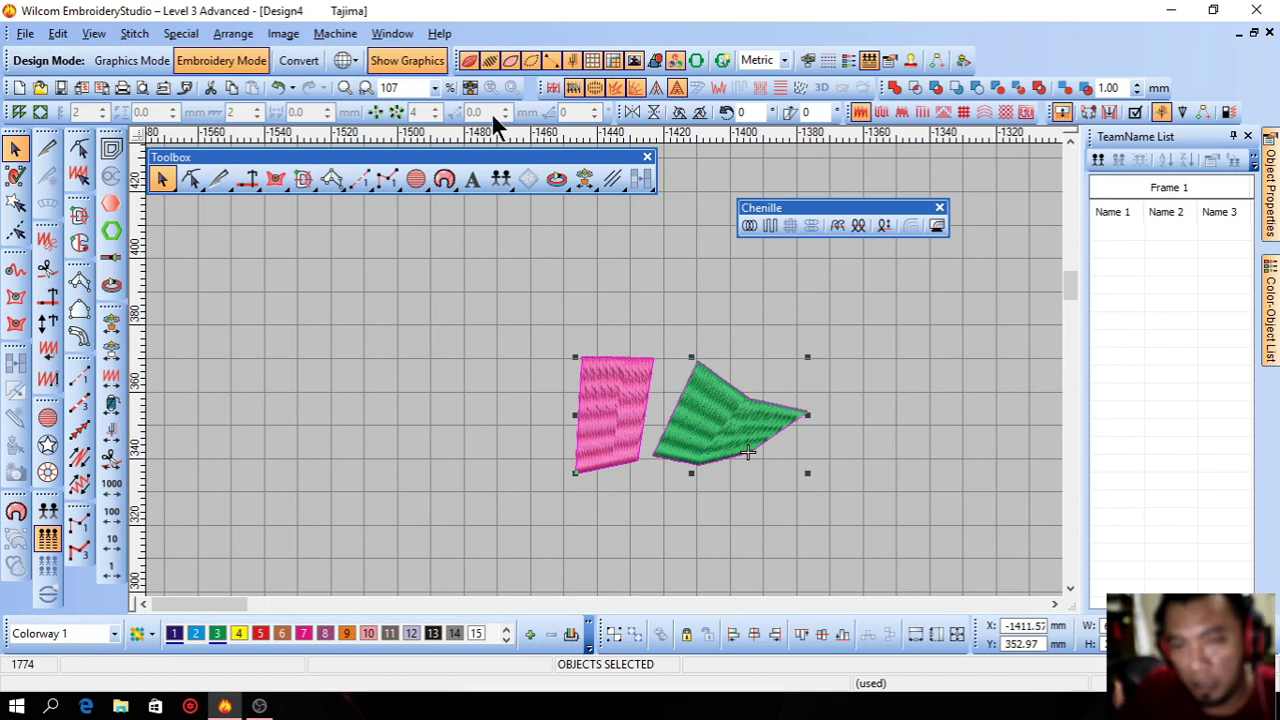
left_click(468, 62)
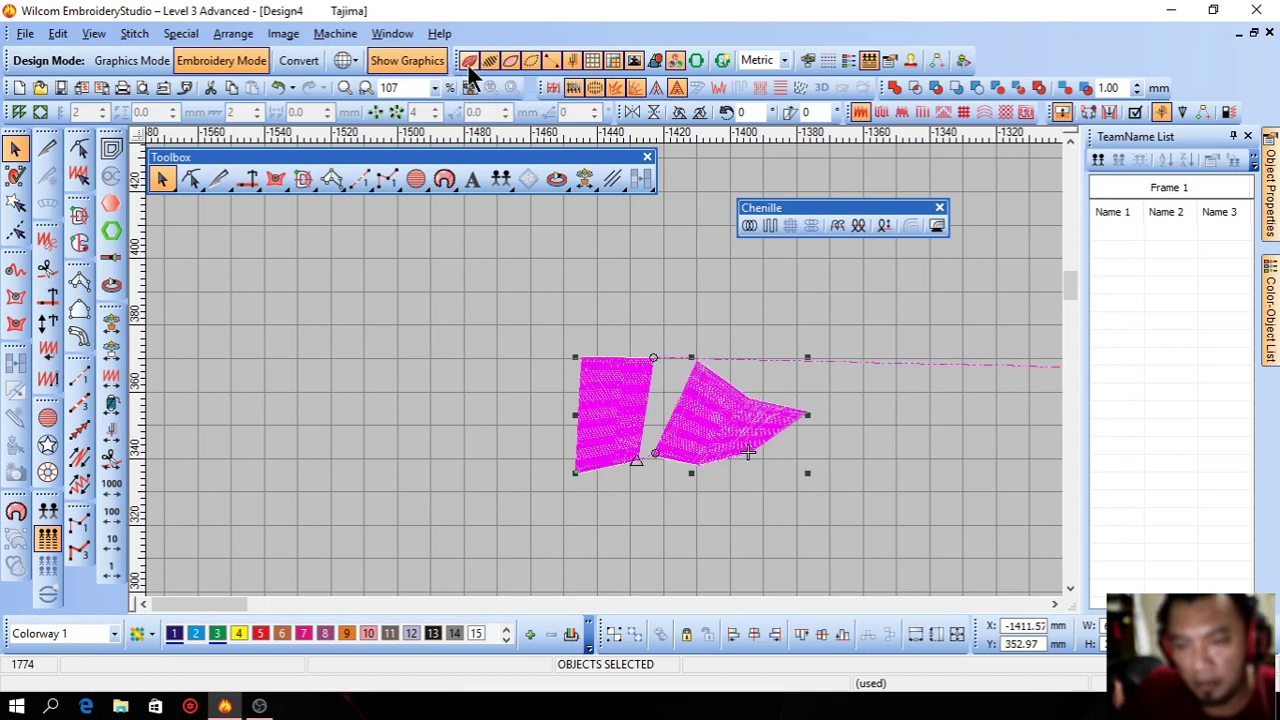
left_click(842, 334)
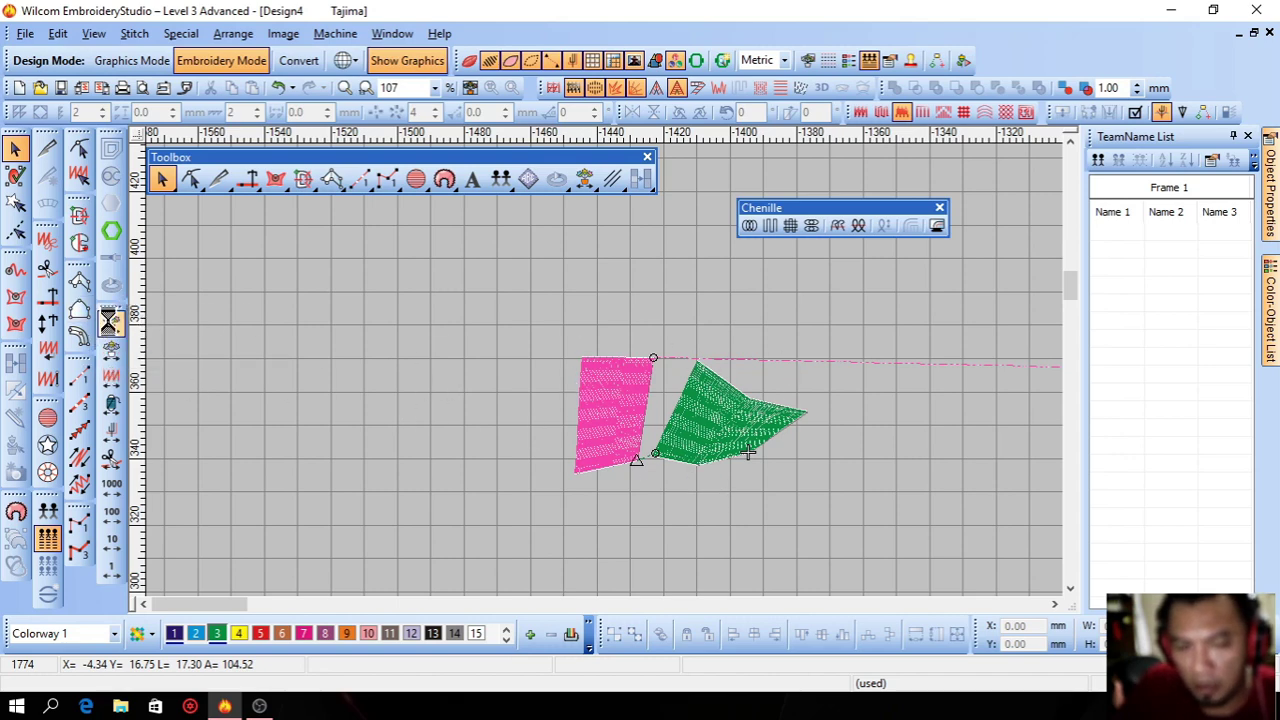
Travel to the start of the design and step forward through the first stitches one at a time
left_click(110, 324)
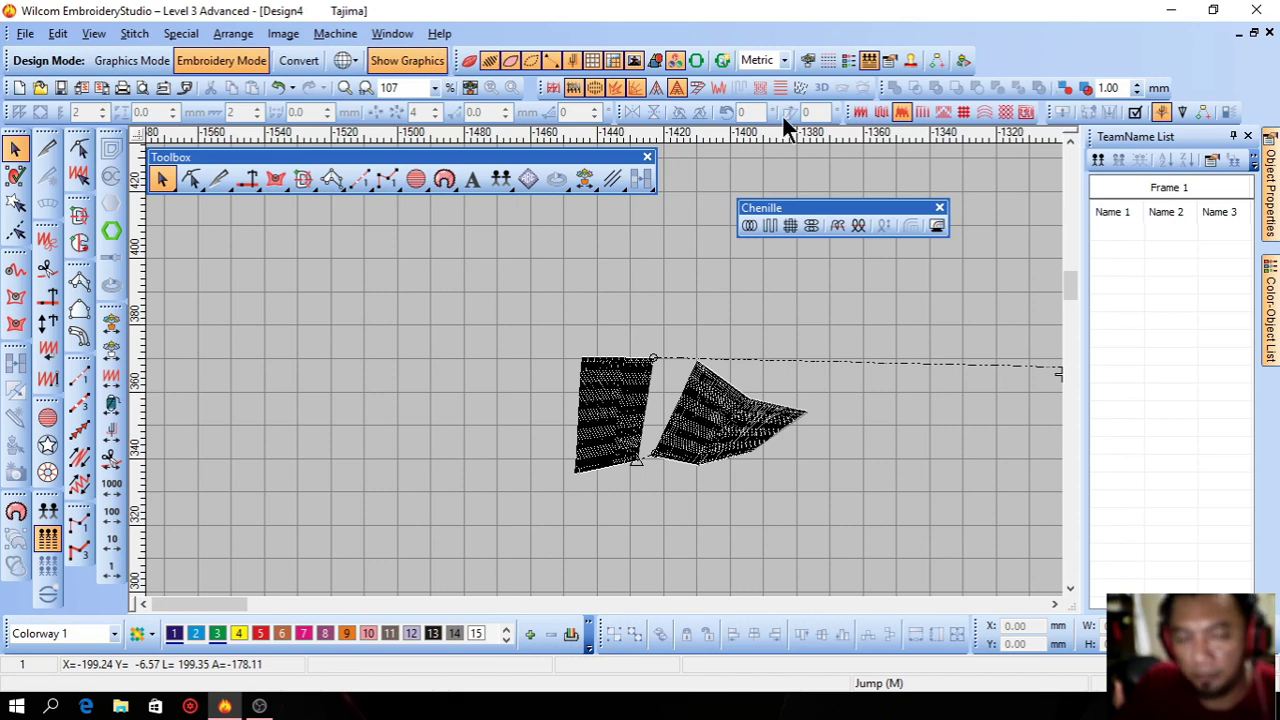
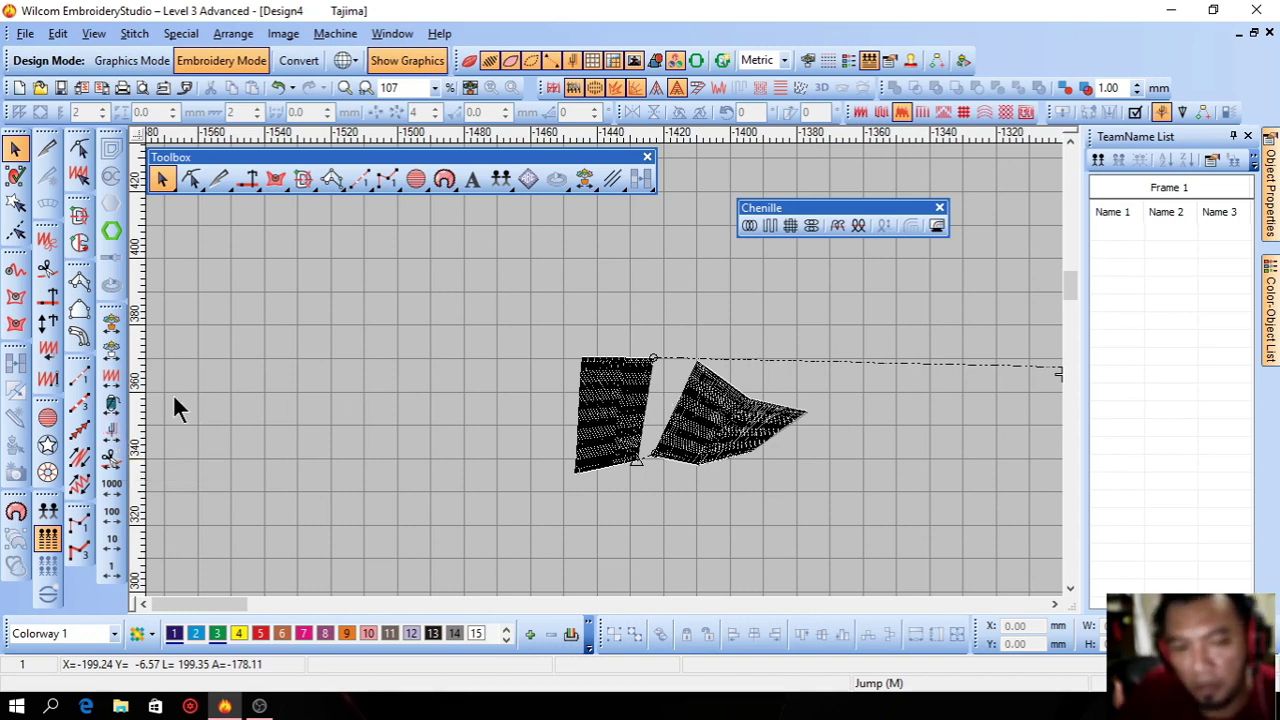
left_click(112, 574)
left_click(112, 578)
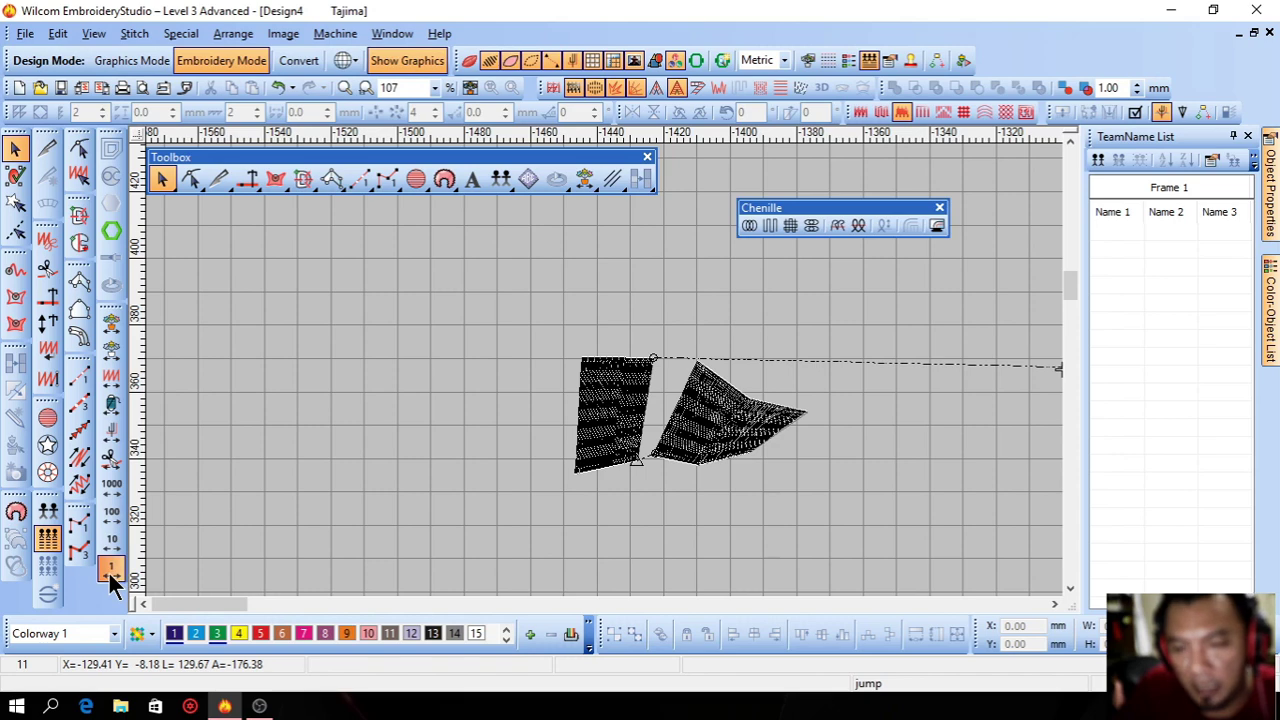
Travel forward and backward through the two shapes in steps of 1000 stitches
left_click(113, 494)
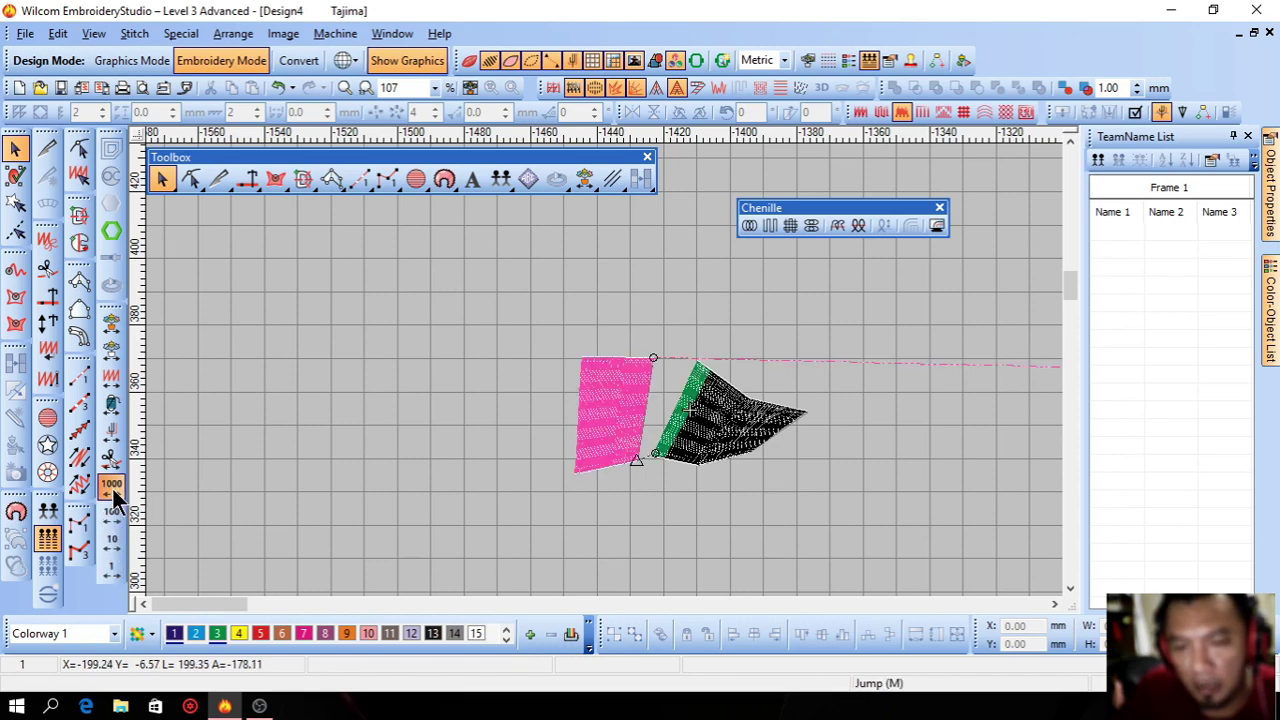
right_click(110, 492)
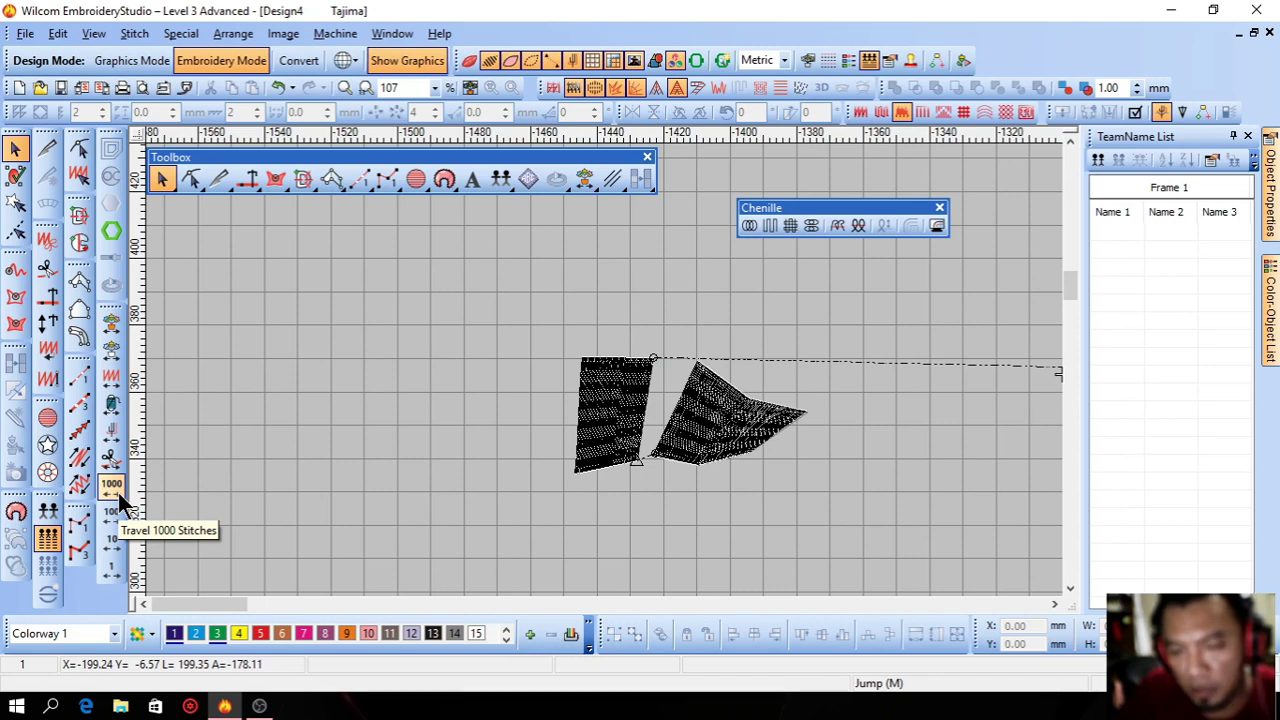
left_click(112, 494)
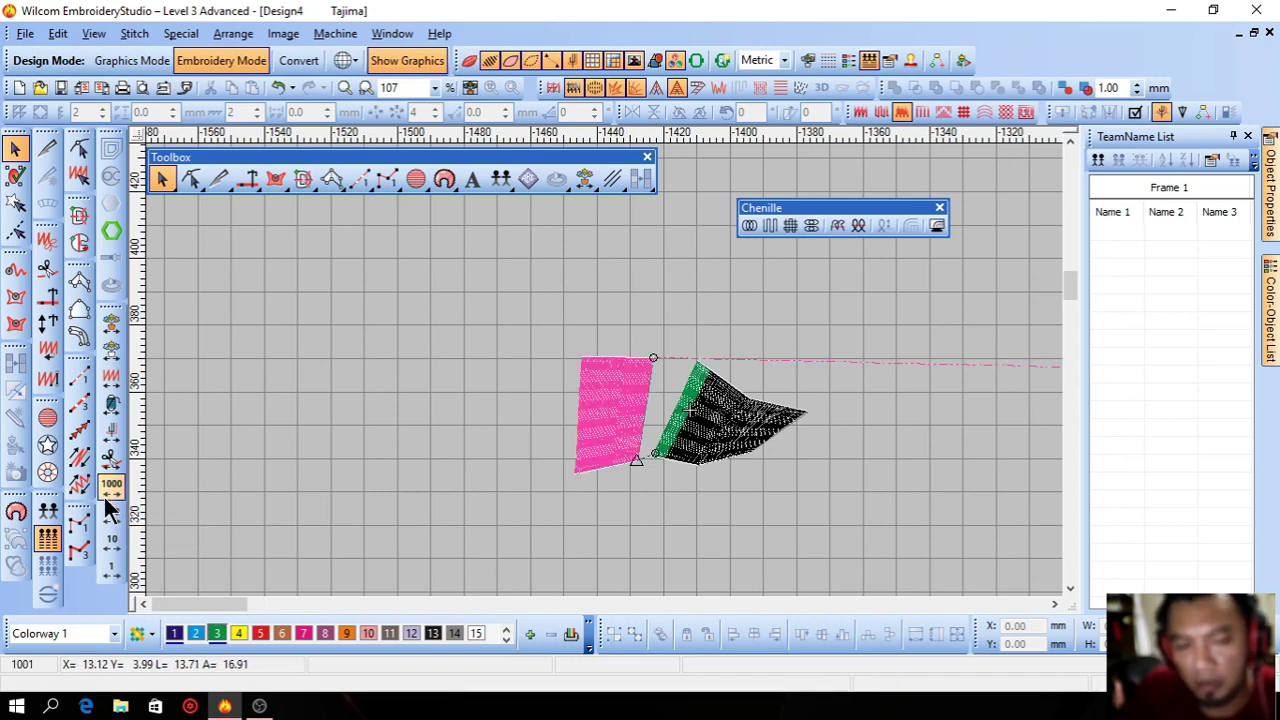
Travel back in steps of 100 stitches, return to the design's start, and try travelling by 10 stitches
right_click(109, 522)
right_click(109, 522)
right_click(109, 522)
key("Home")
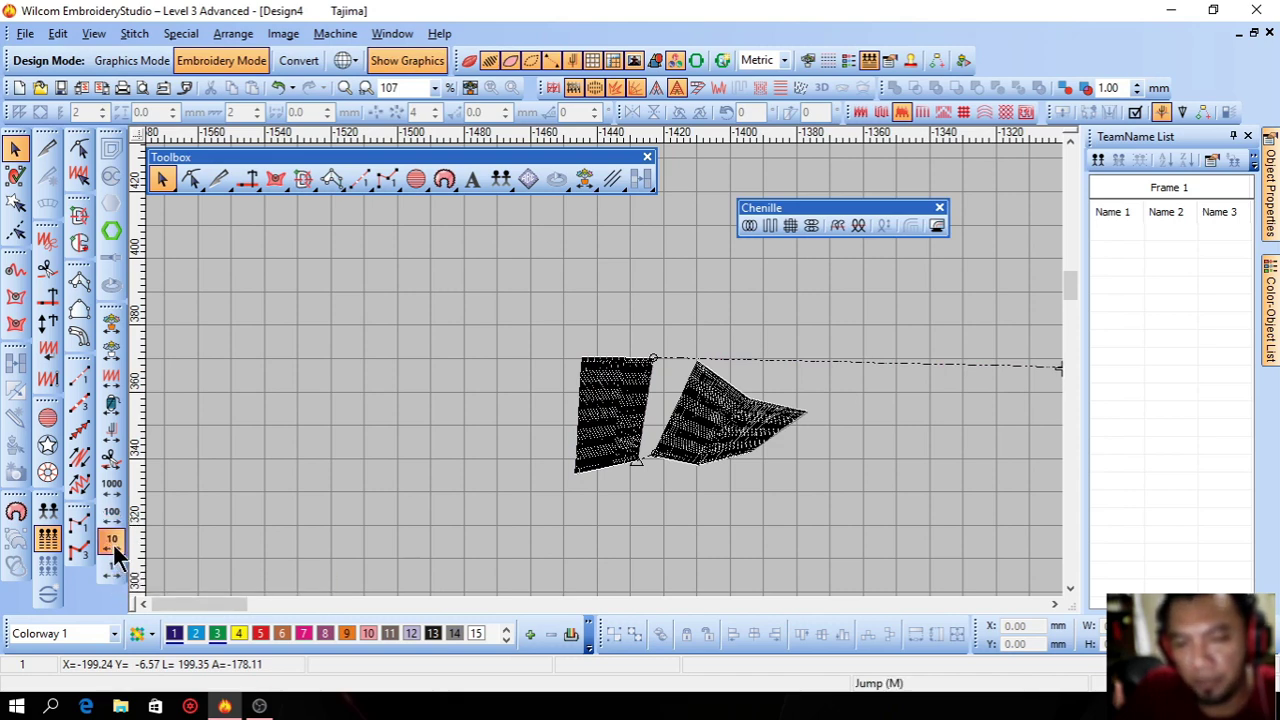
left_click(110, 553)
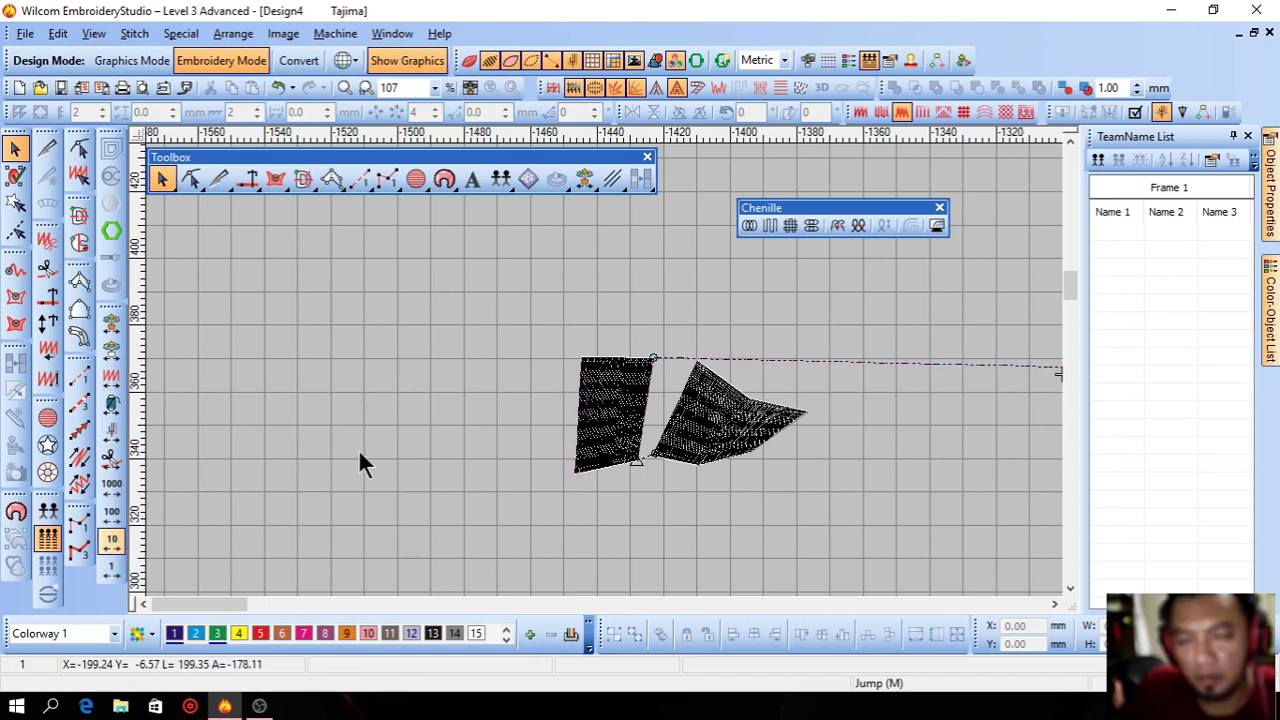
Examine both satin shapes together with the jump line leading into them, and select the left shape
key("shift+z")
key("shift+z")
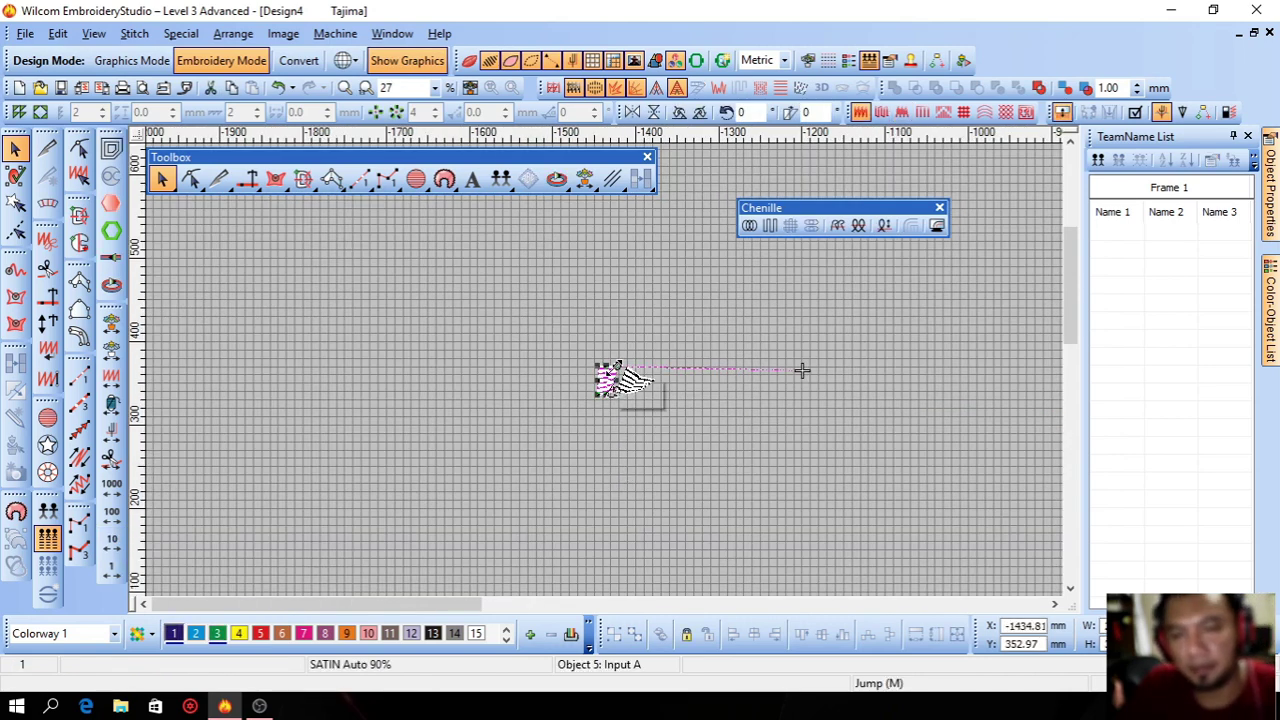
left_click_drag(476, 453, 476, 453)
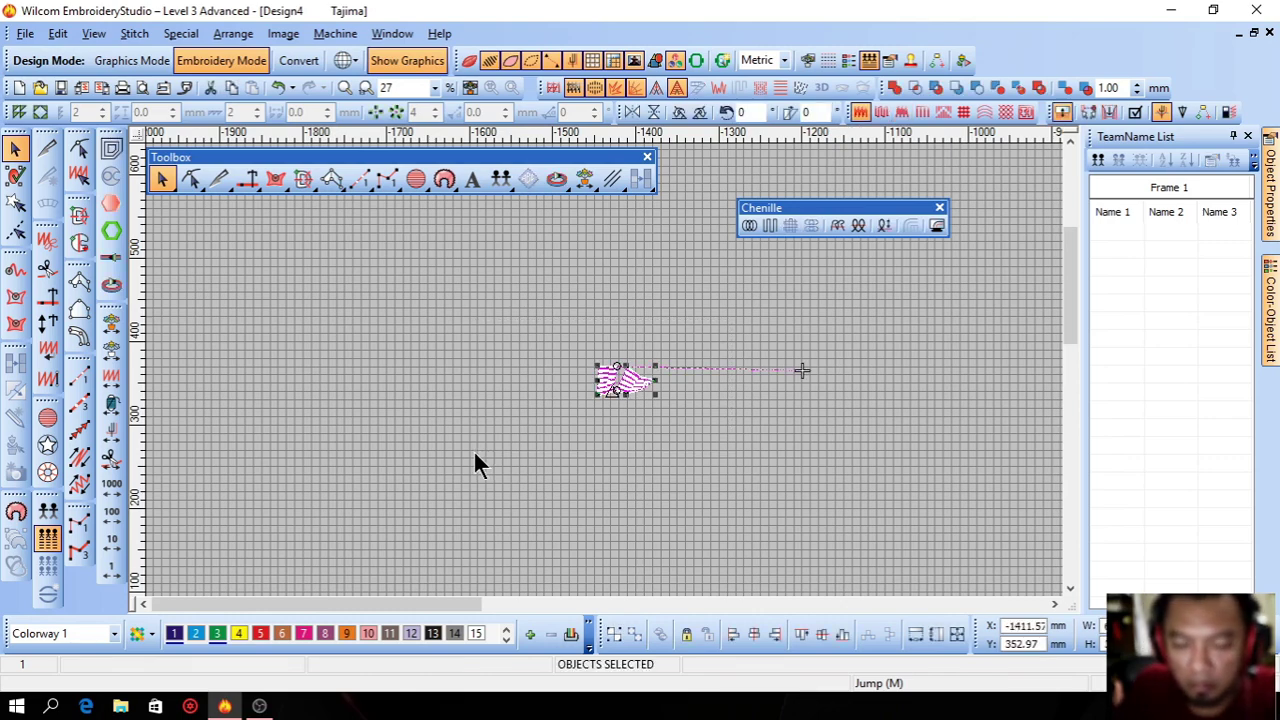
left_click_drag(546, 336, 706, 432)
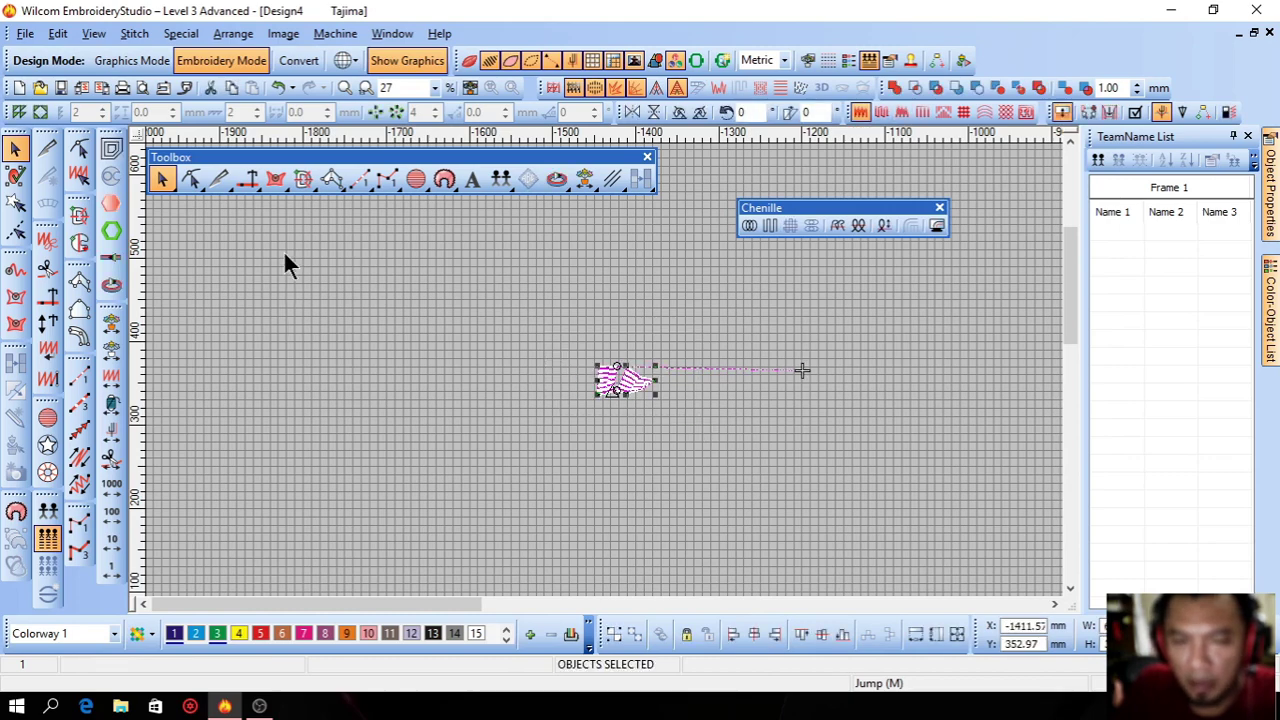
left_click(350, 392)
left_click(344, 87)
left_click_drag(686, 305, 536, 456)
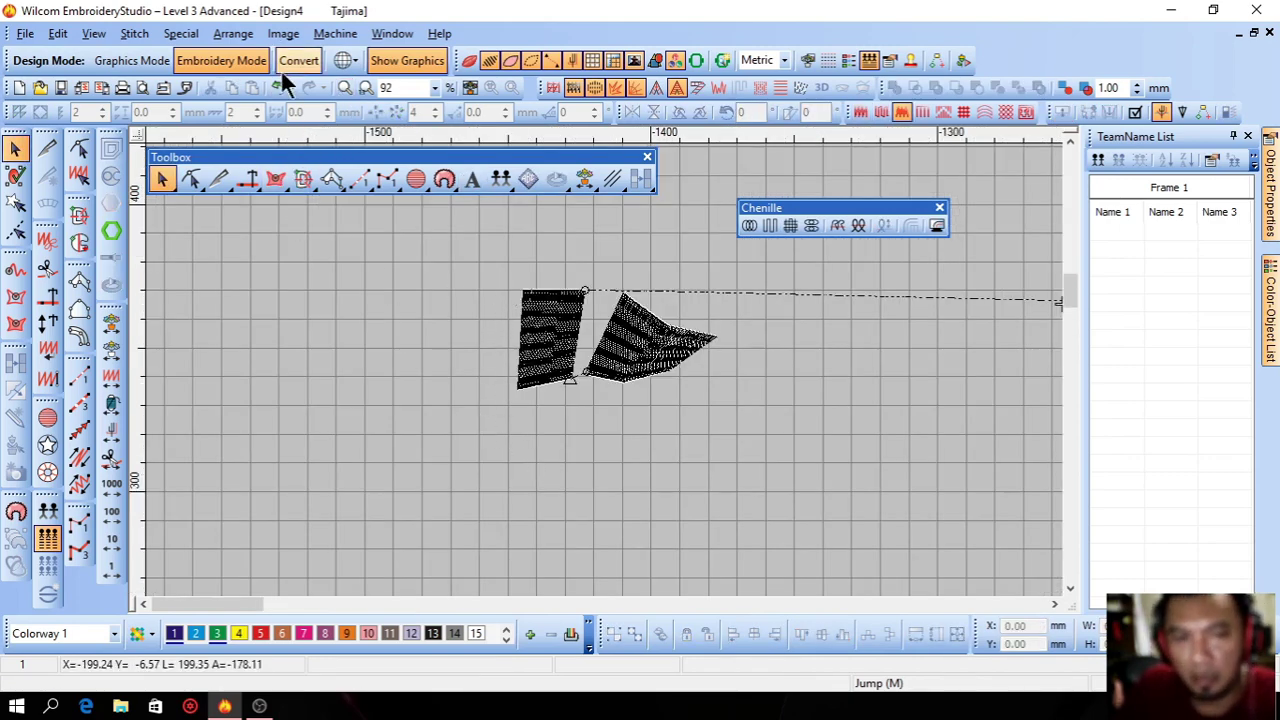
left_click(571, 337)
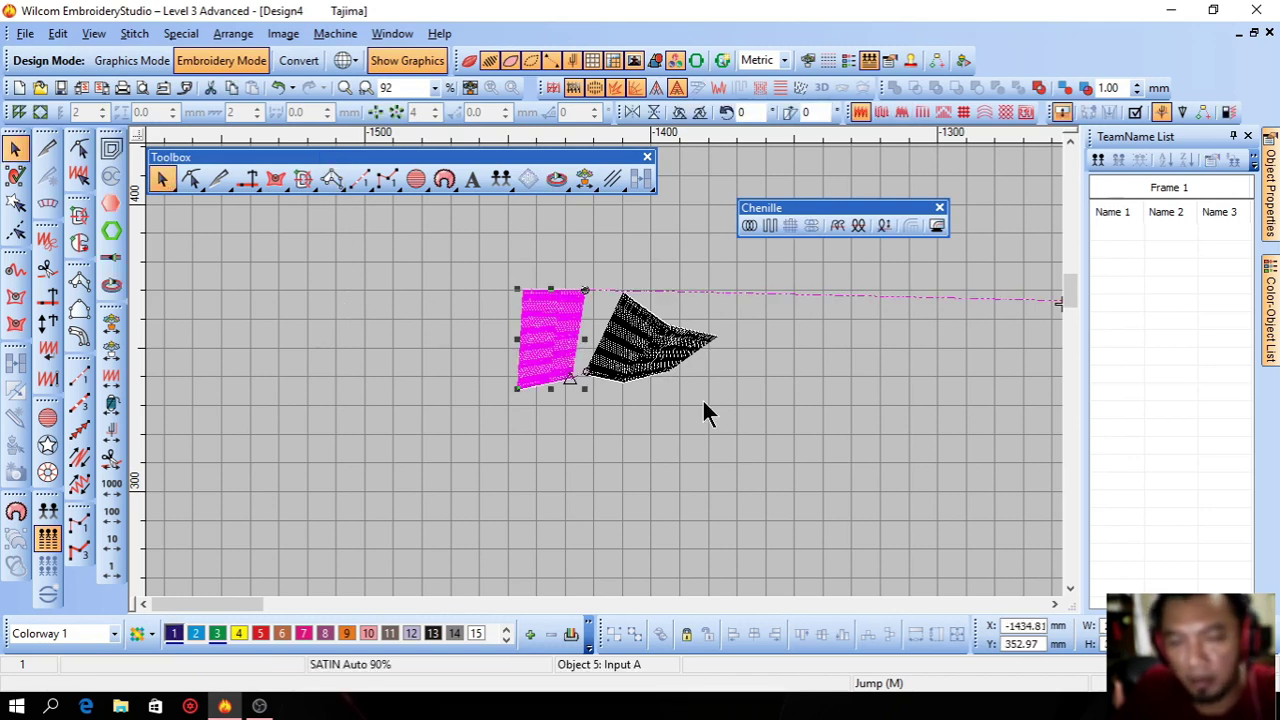
Select both satin shapes and delete them from the design
left_click(702, 398)
left_click(558, 336)
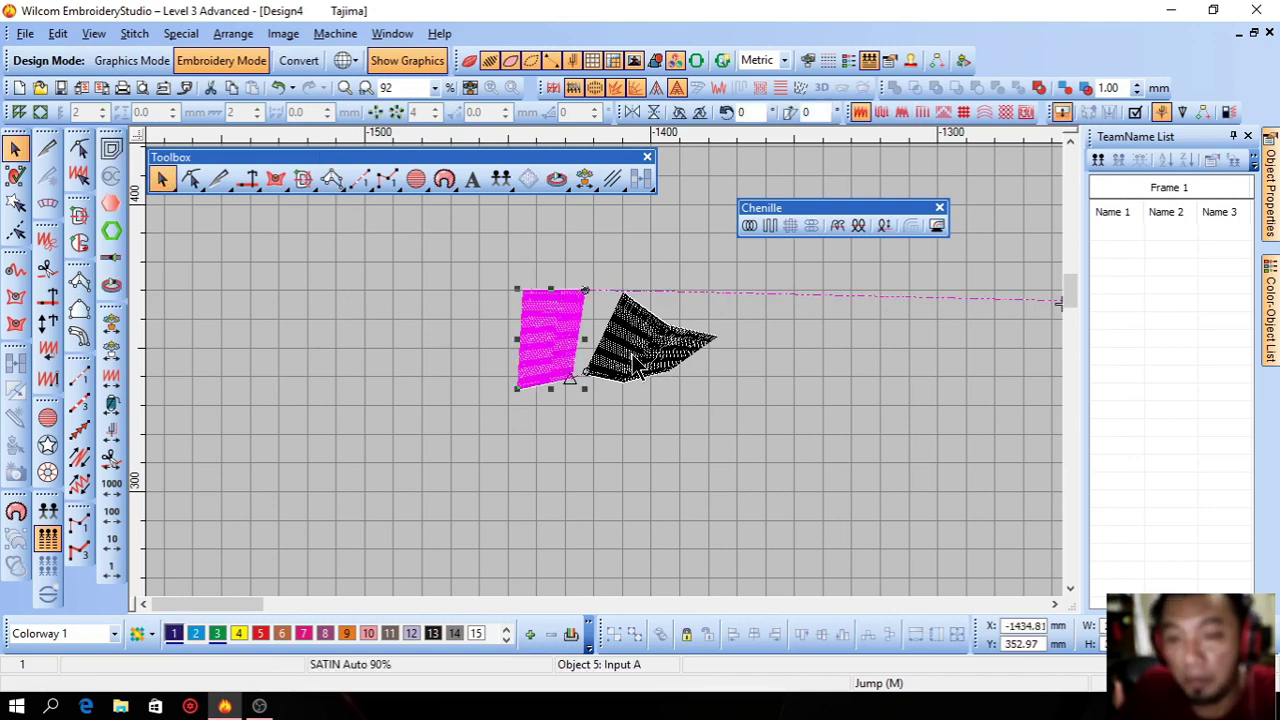
left_click(669, 437)
left_click_drag(668, 402, 452, 272)
key("Delete")
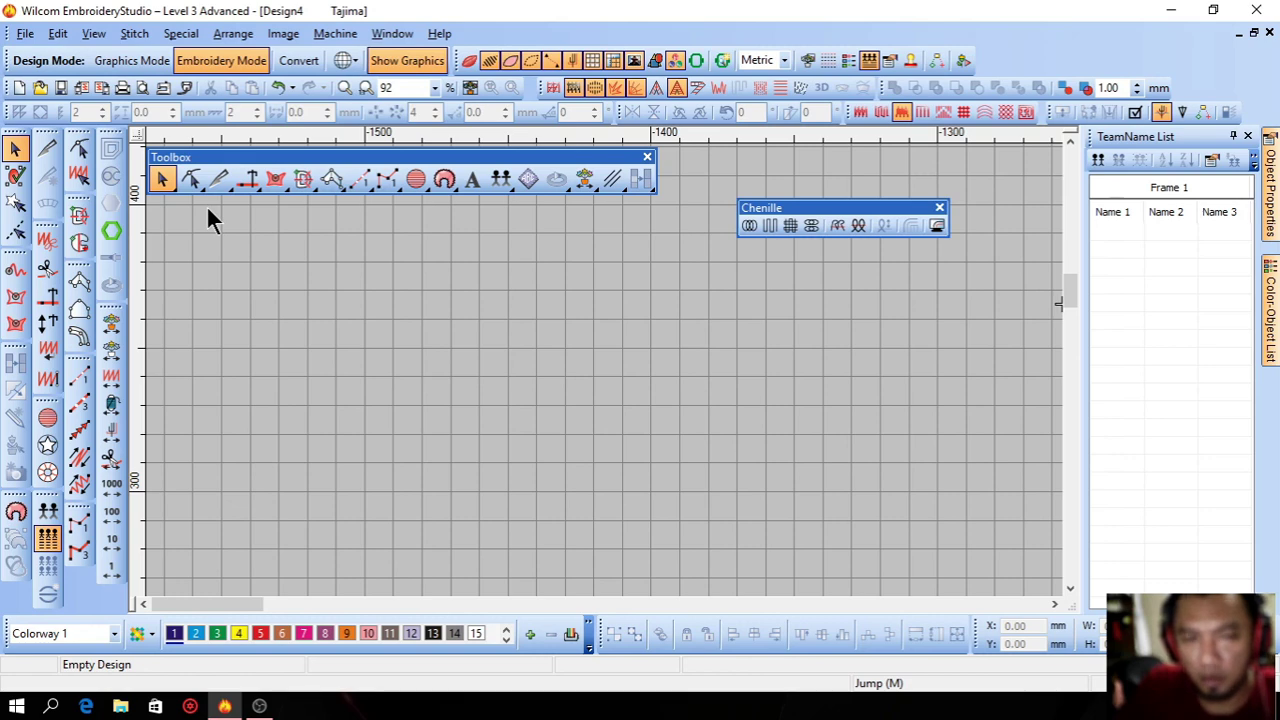
Show the Drawing Tools flyout toolbar and undock it so it floats over the canvas
left_click(62, 34)
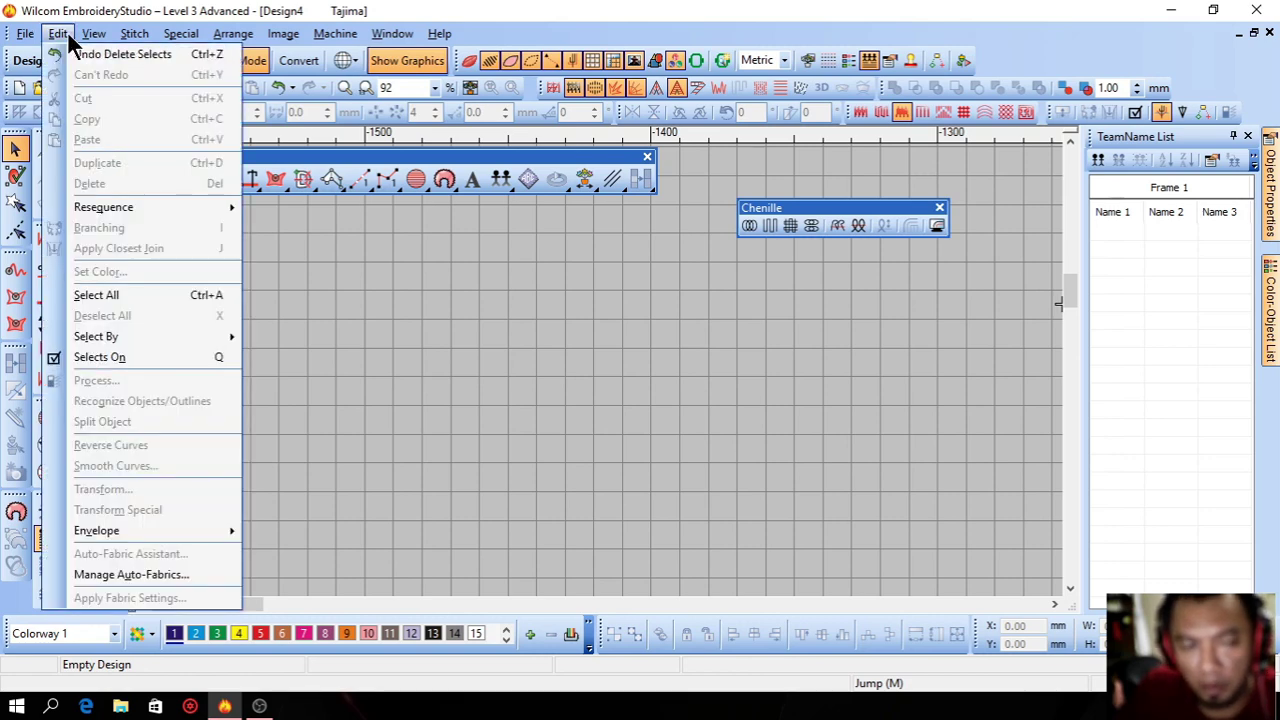
mouse_move(94, 33)
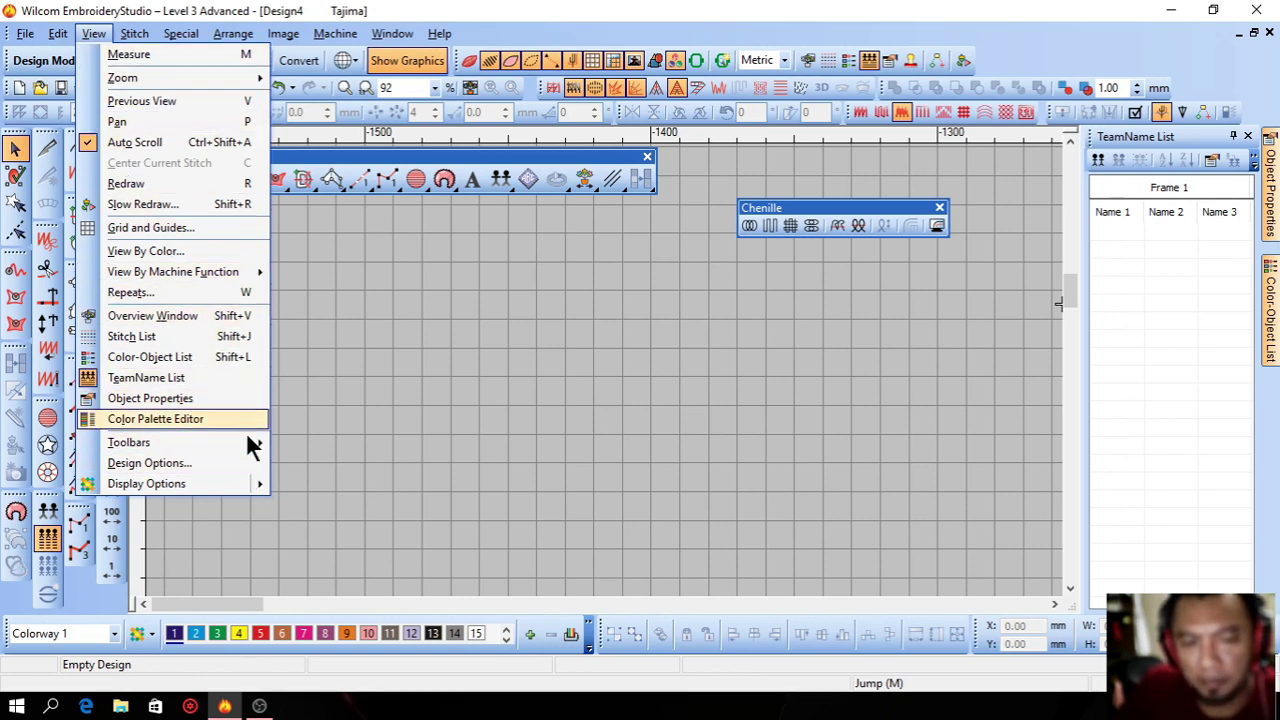
mouse_move(250, 455)
mouse_move(402, 678)
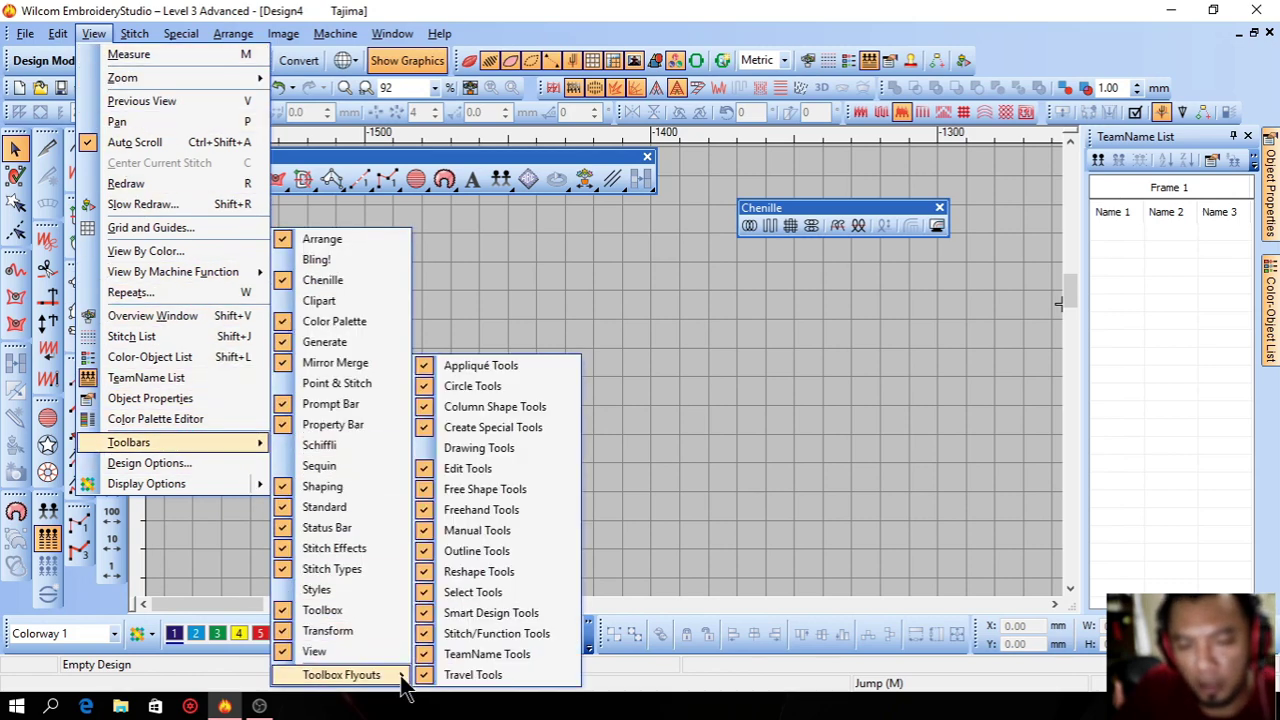
left_click(480, 446)
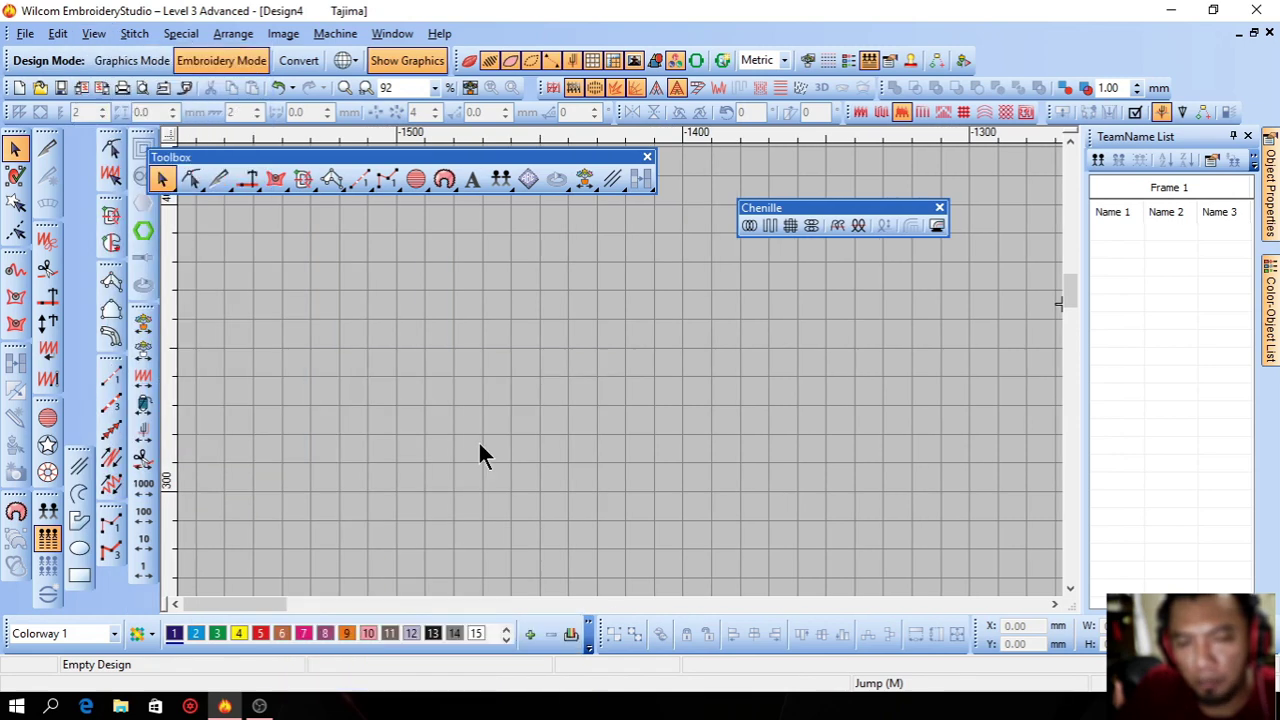
left_click_drag(80, 450, 560, 332)
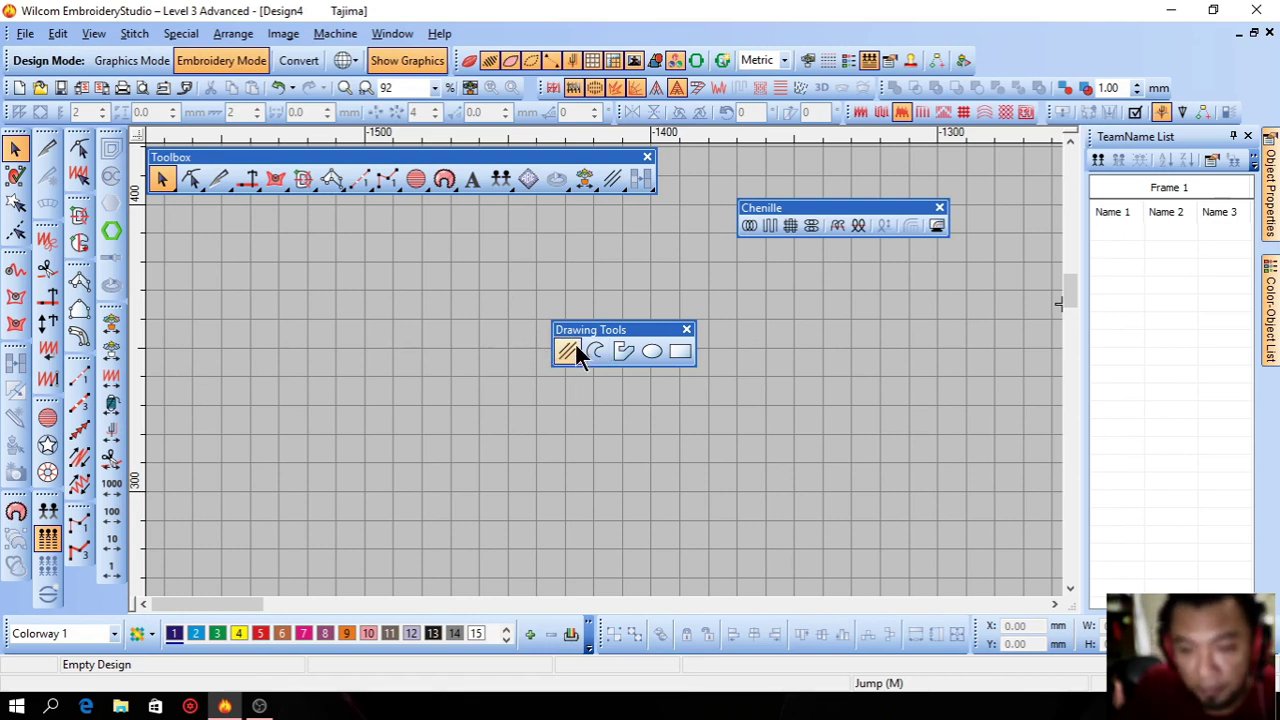
Draw a slanted straight line with the Line tool in the empty area below the Drawing Tools toolbar
left_click(576, 349)
left_click(393, 508)
left_click(768, 422)
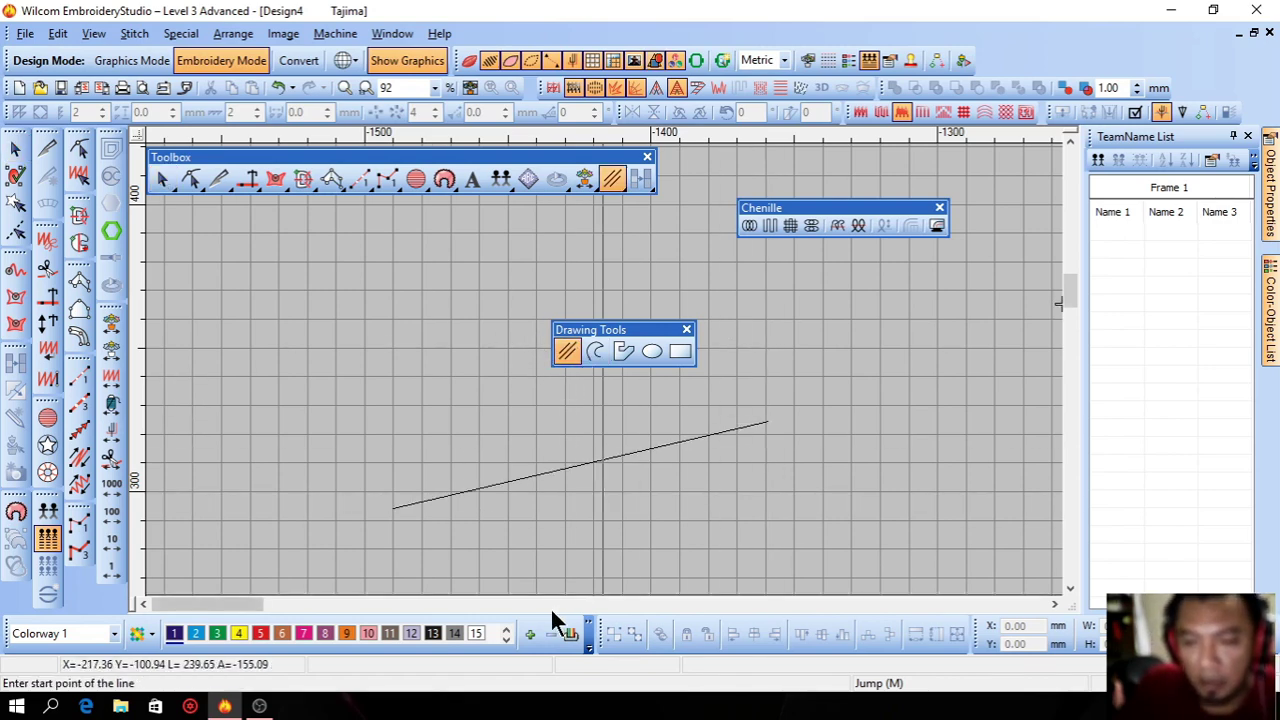
left_click(15, 148)
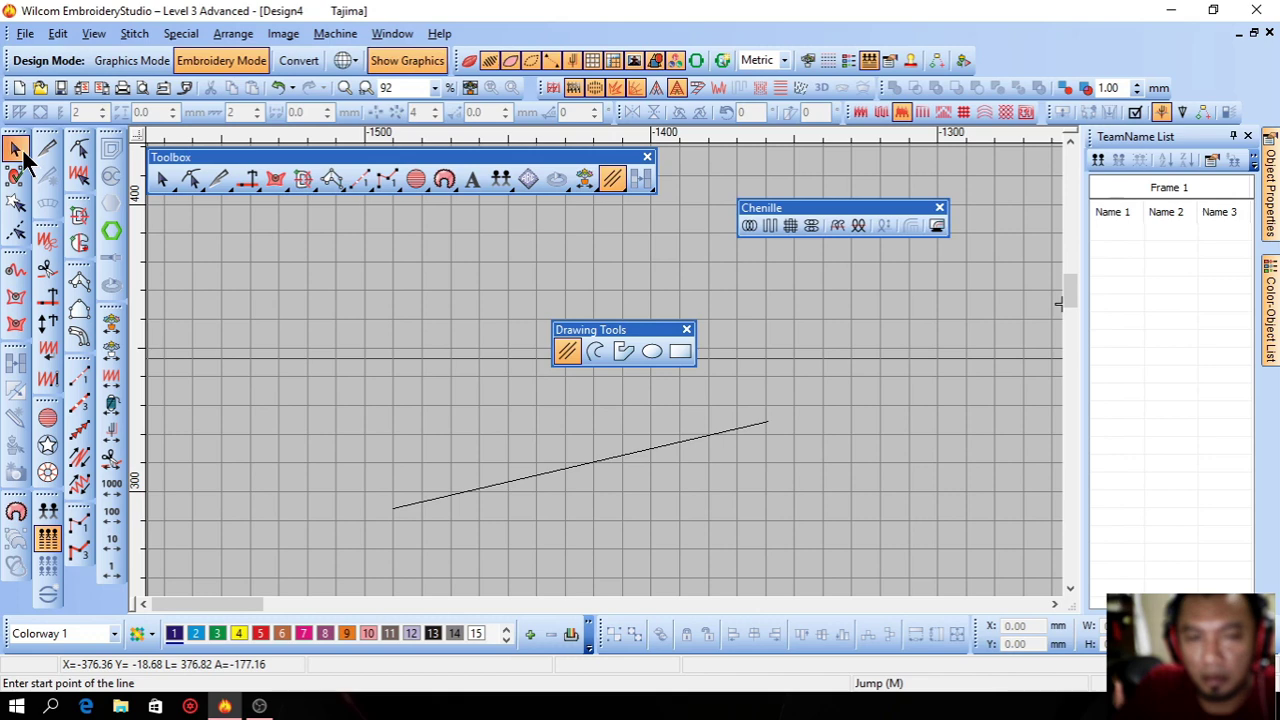
left_click(606, 352)
left_click(420, 604)
left_click(308, 303)
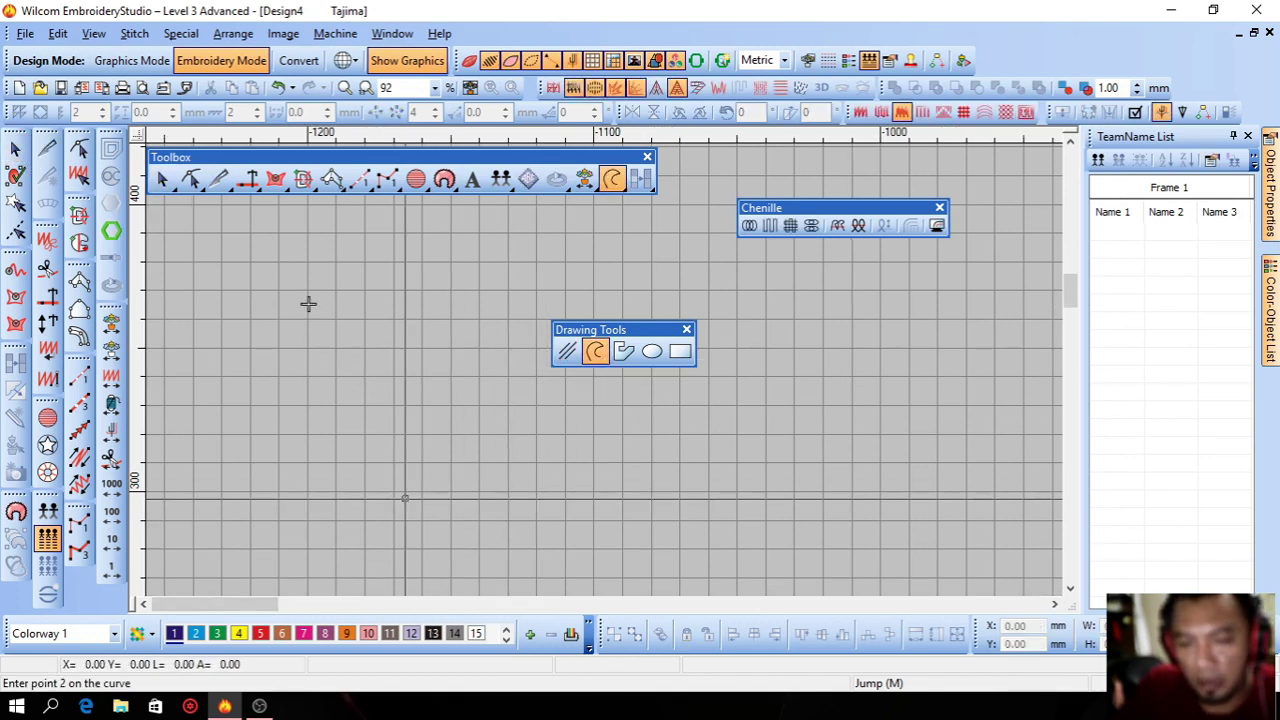
key("Escape")
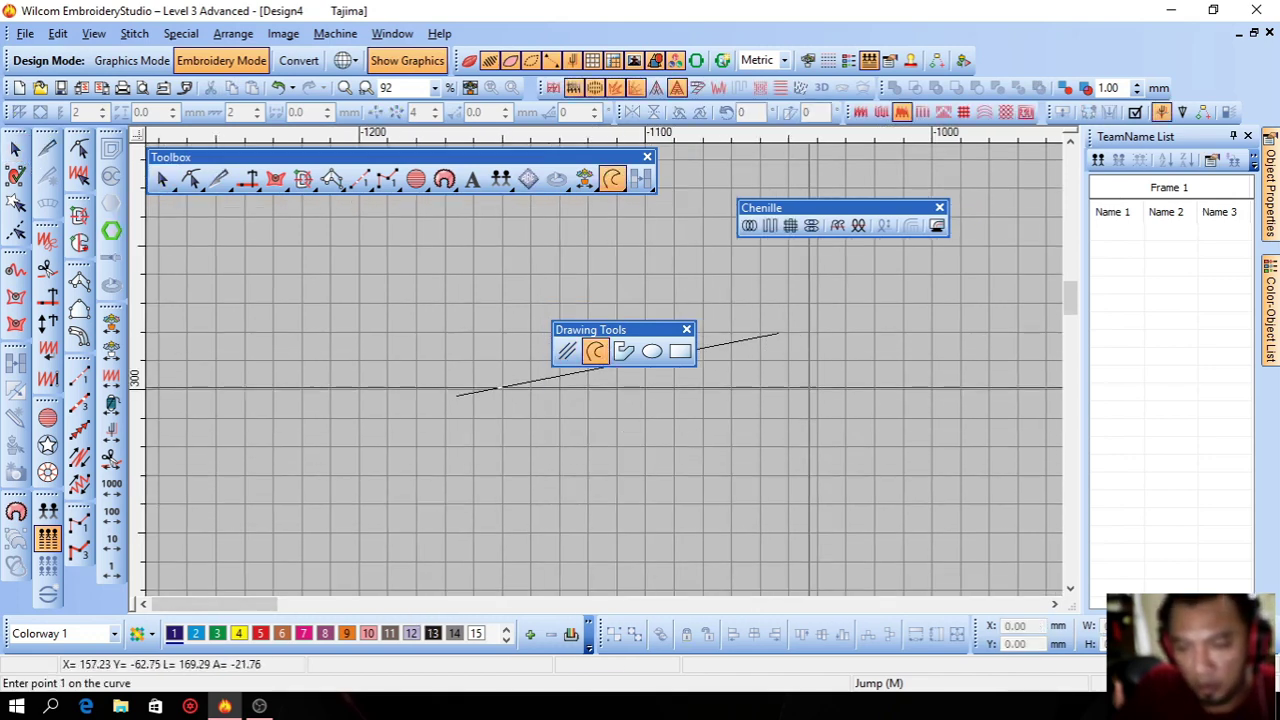
Delete the slanted line and shift the floating Drawing Tools toolbar away from the drawing area
left_click(15, 150)
key("Delete")
left_click_drag(611, 330, 594, 270)
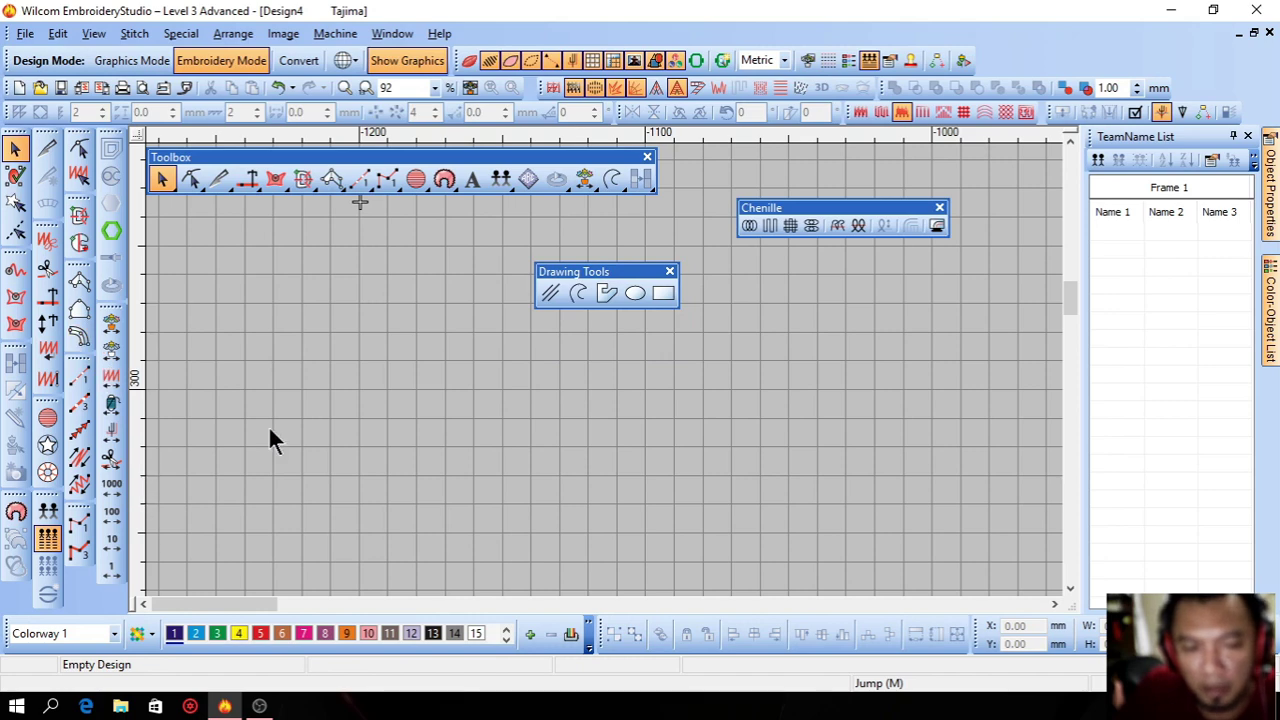
Draw a closed curved outline through six points with the curve drawing tool, and delete the finished outline
left_click(580, 292)
left_click(730, 314)
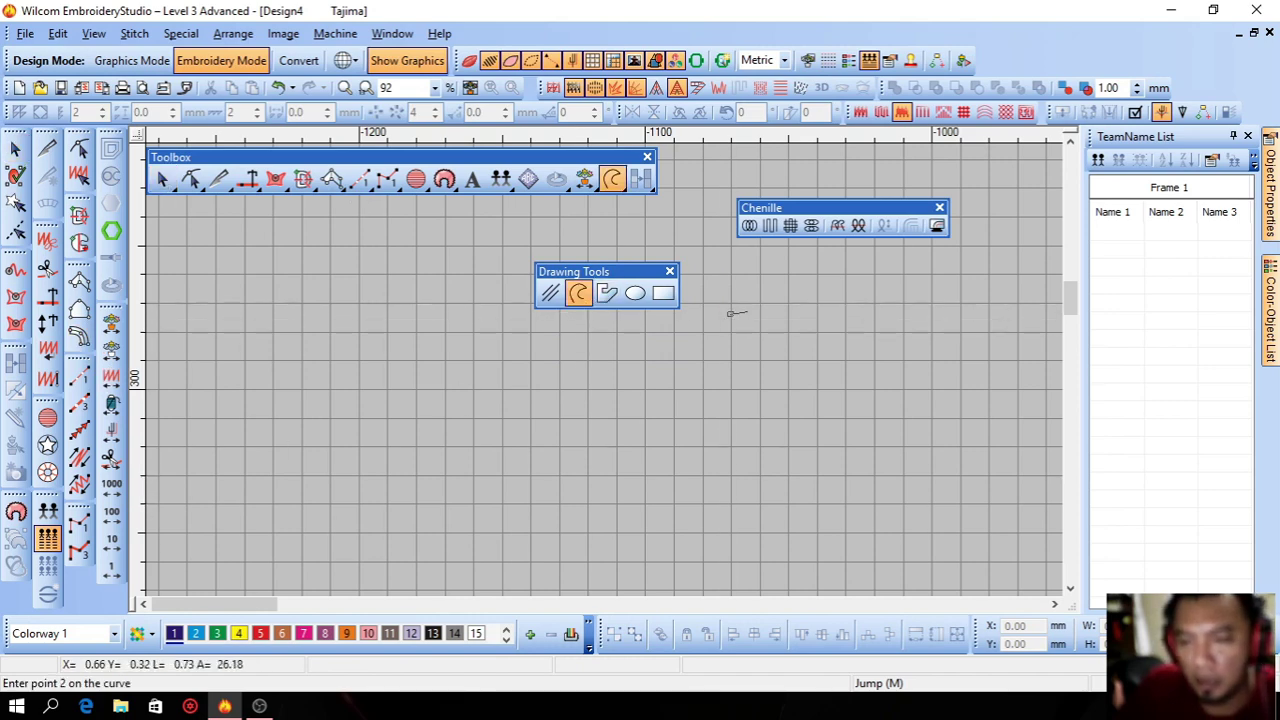
left_click(808, 314)
left_click(795, 481)
left_click(607, 541)
left_click(507, 432)
left_click(626, 370)
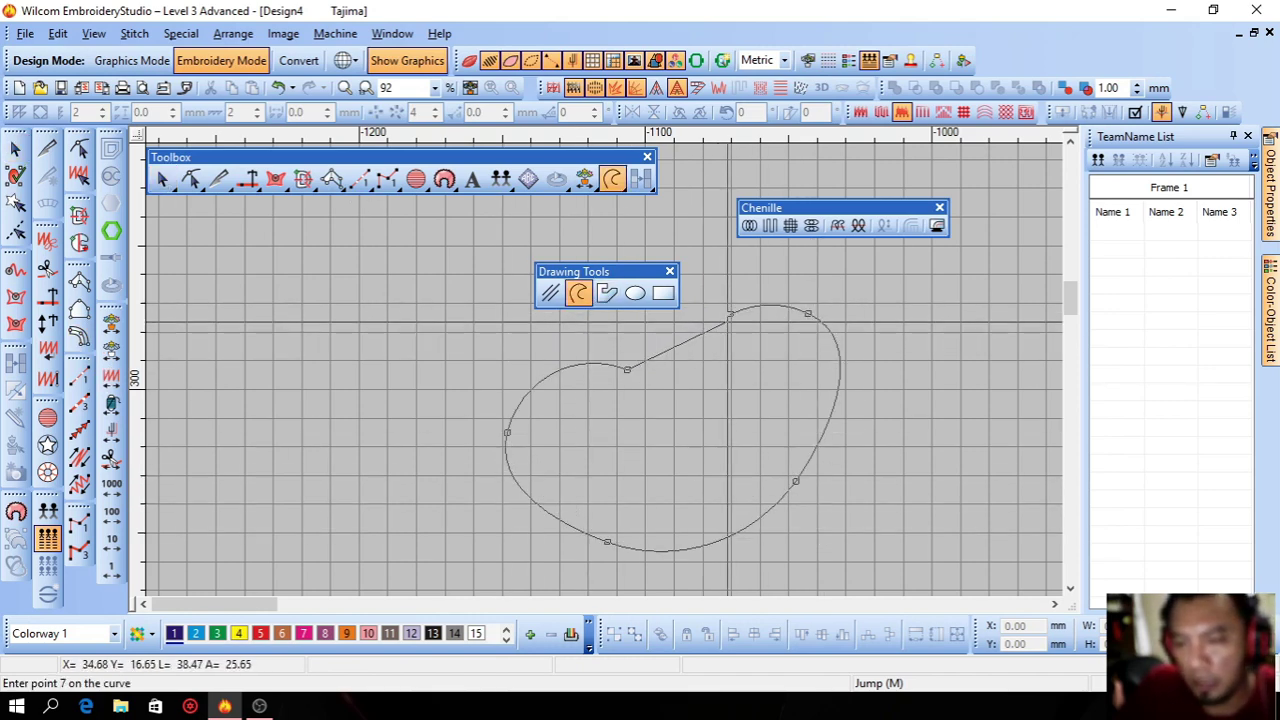
left_click(731, 314)
key("Return")
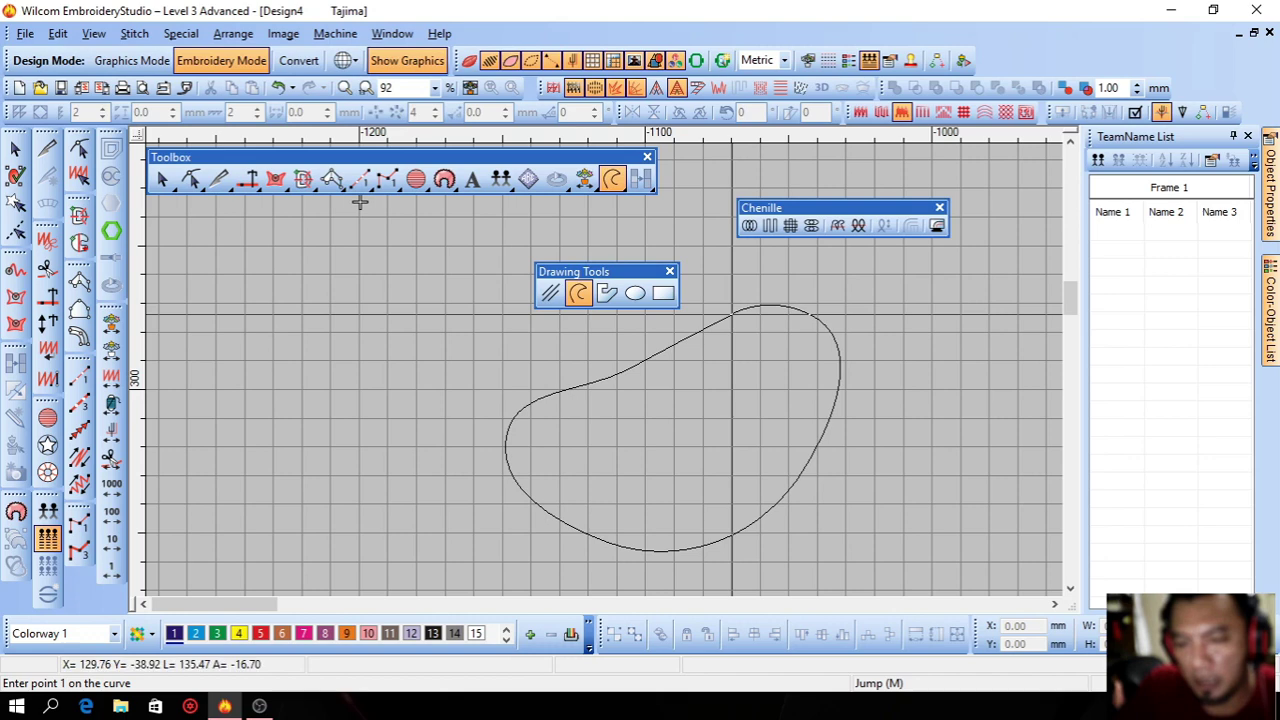
left_click(13, 150)
key("Delete")
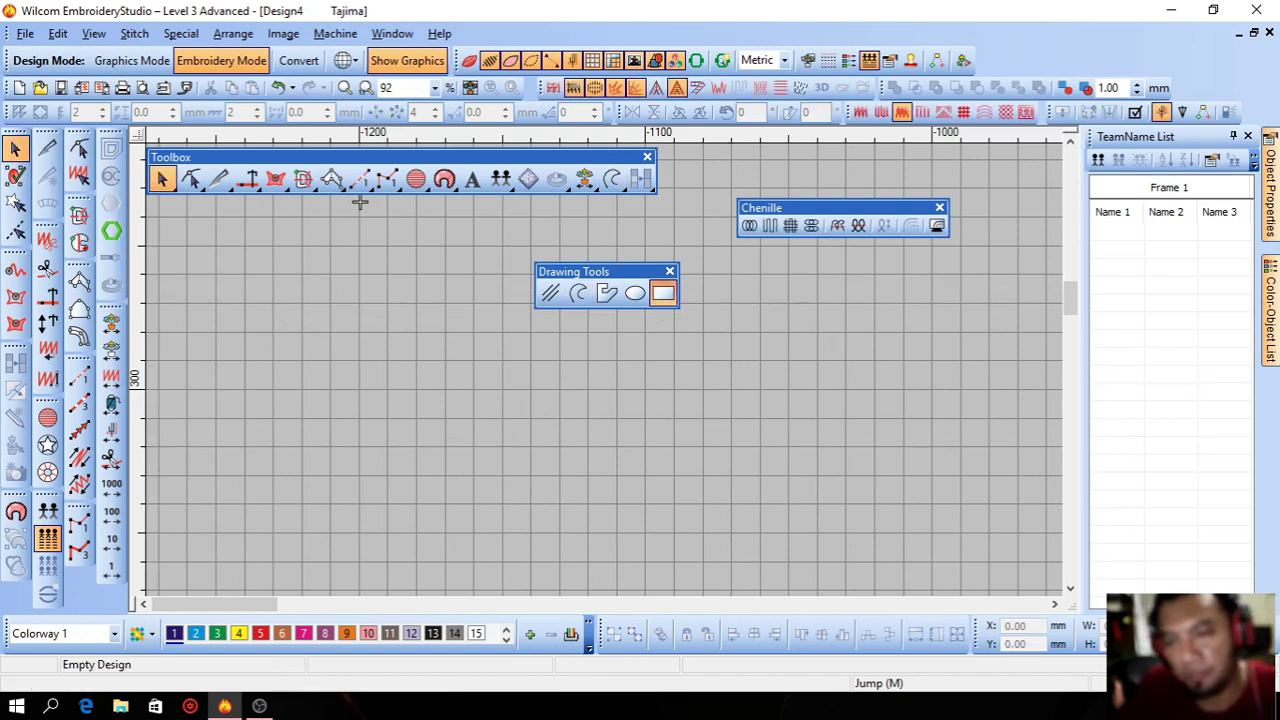
Draw a wide rectangle below the Drawing Tools toolbar and leave it selected
left_click(612, 178)
left_click(431, 327)
left_click(846, 539)
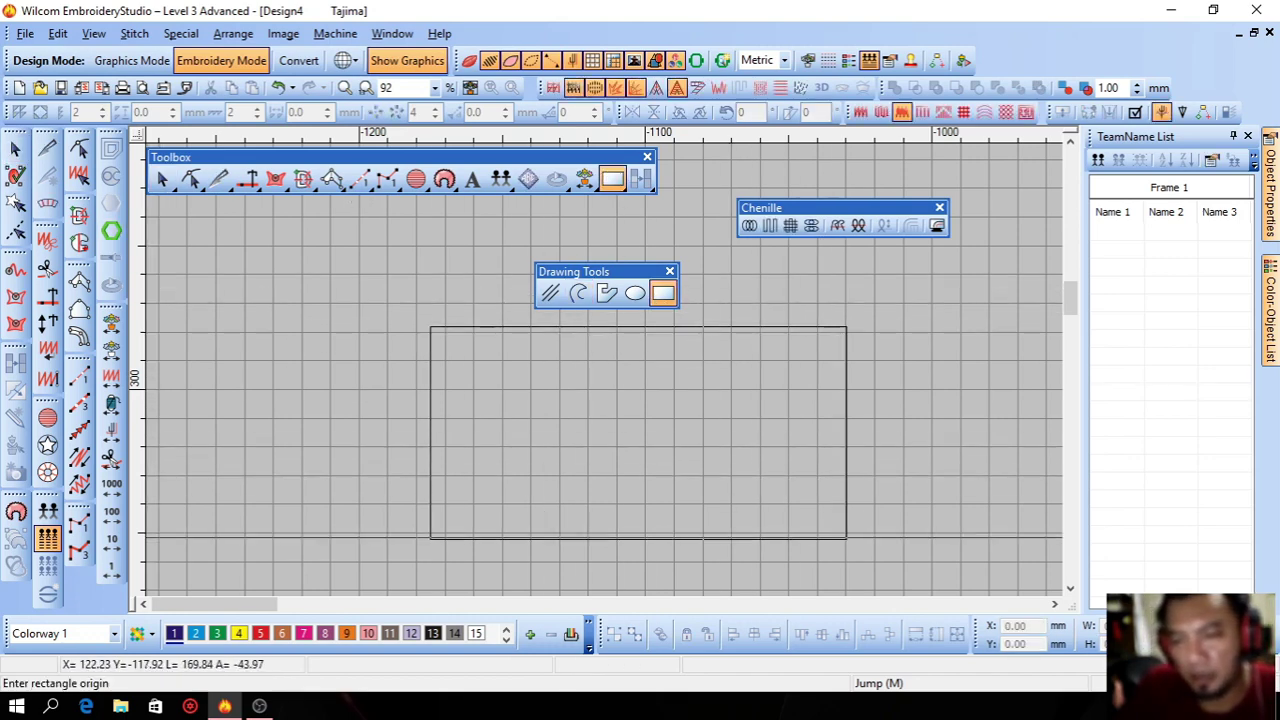
left_click(15, 149)
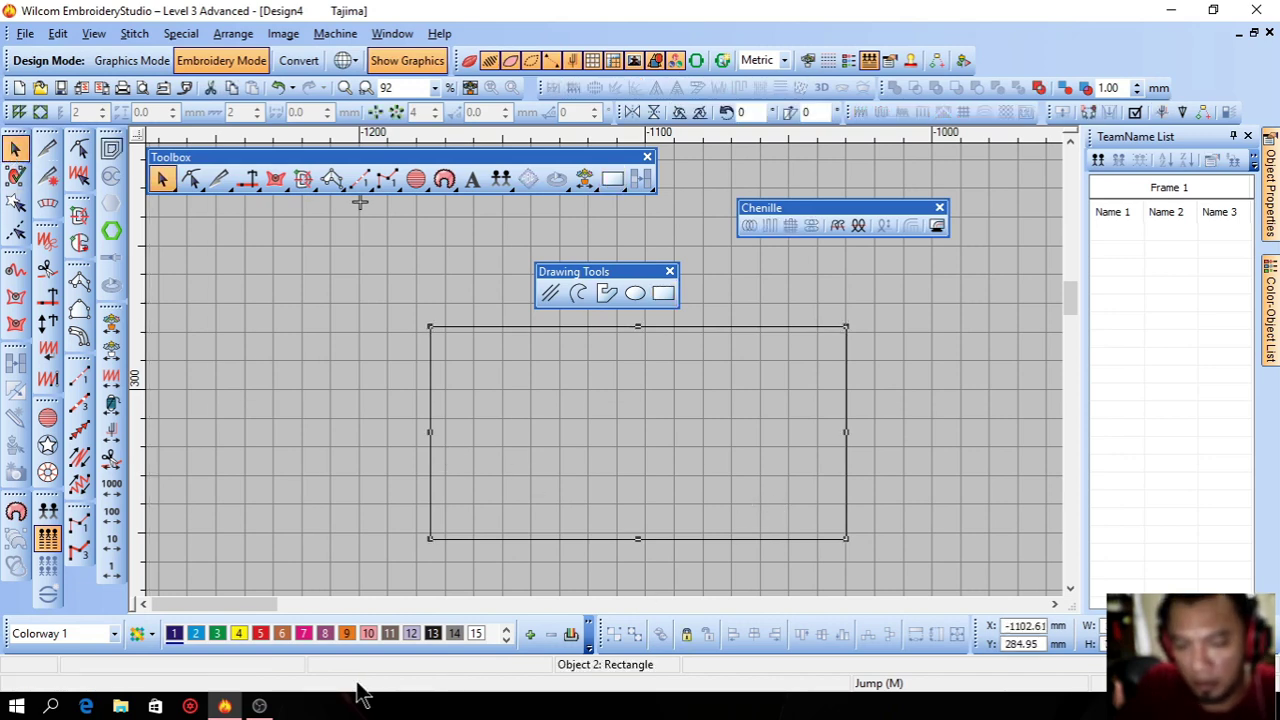
Apply palette color 7 to the rectangle and move it around below the Drawing Tools toolbar
left_click(303, 629)
left_click_drag(740, 434, 826, 450)
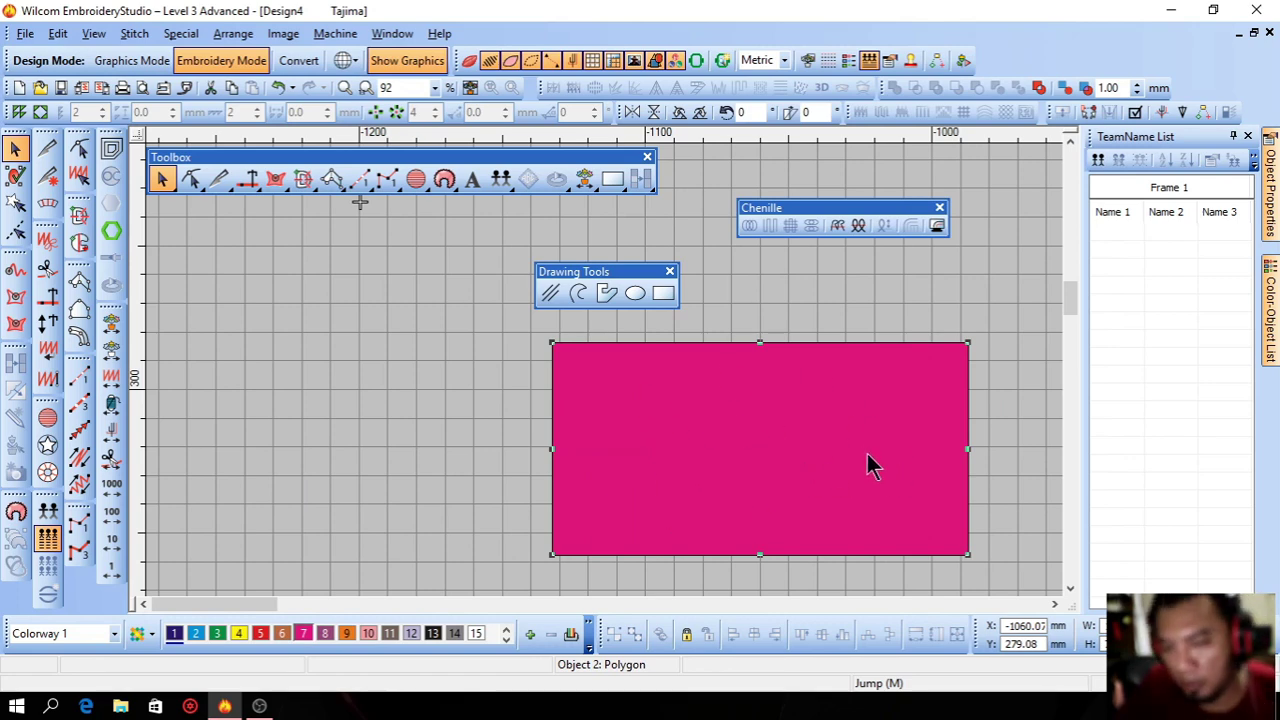
left_click_drag(773, 438, 640, 402)
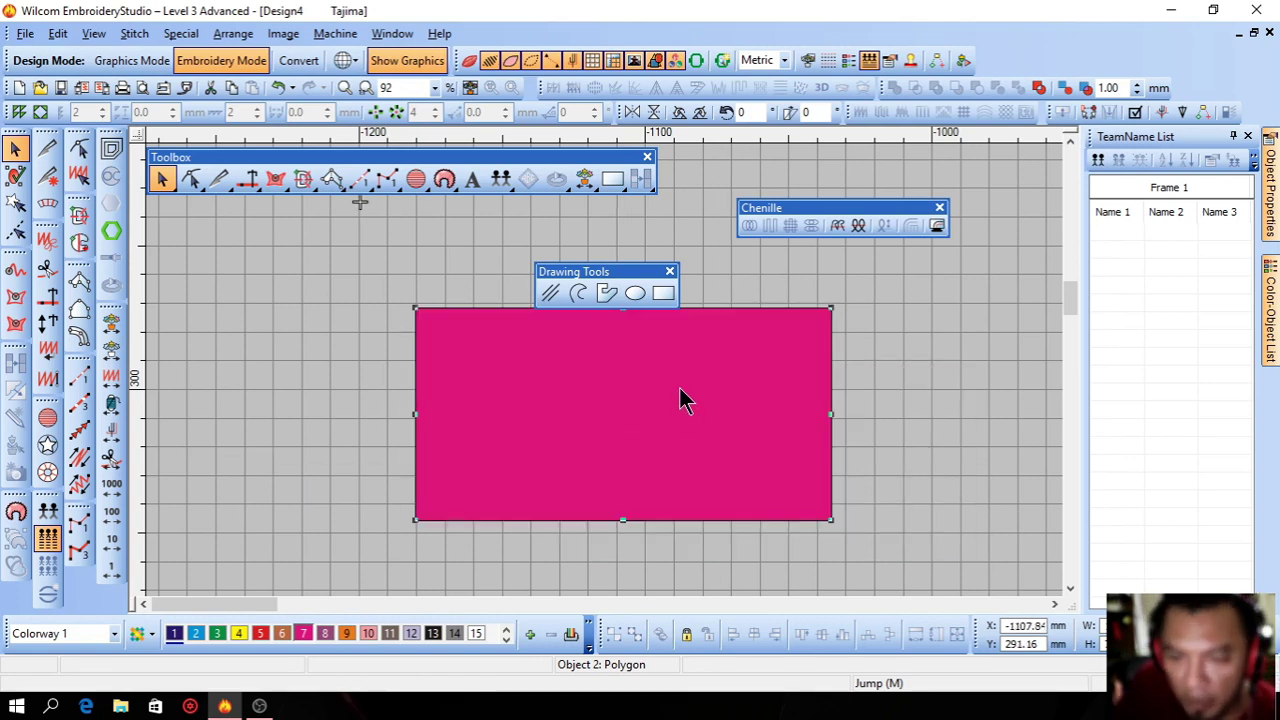
left_click_drag(690, 462, 667, 424)
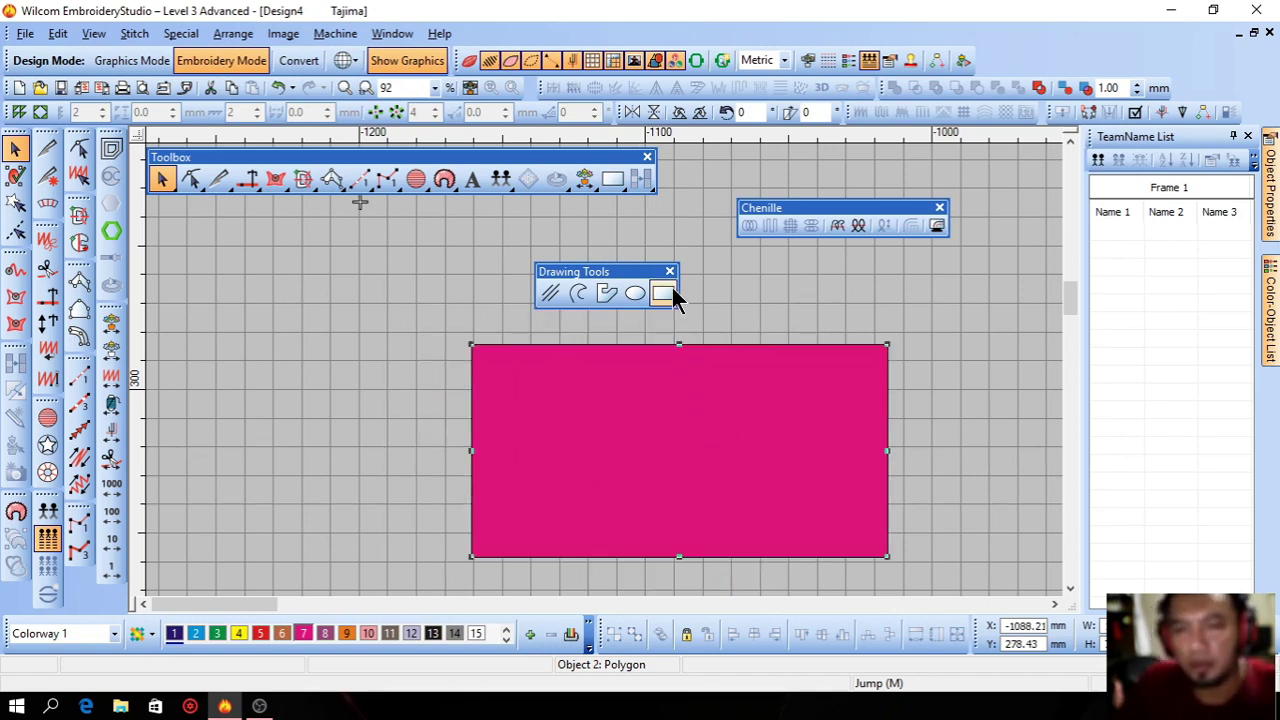
Dock the Drawing Tools toolbar beside the other flyout toolbars and delete the filled rectangle
mouse_move(576, 269)
left_mouse_down()
mouse_move(154, 528)
mouse_move(137, 185)
left_mouse_up()
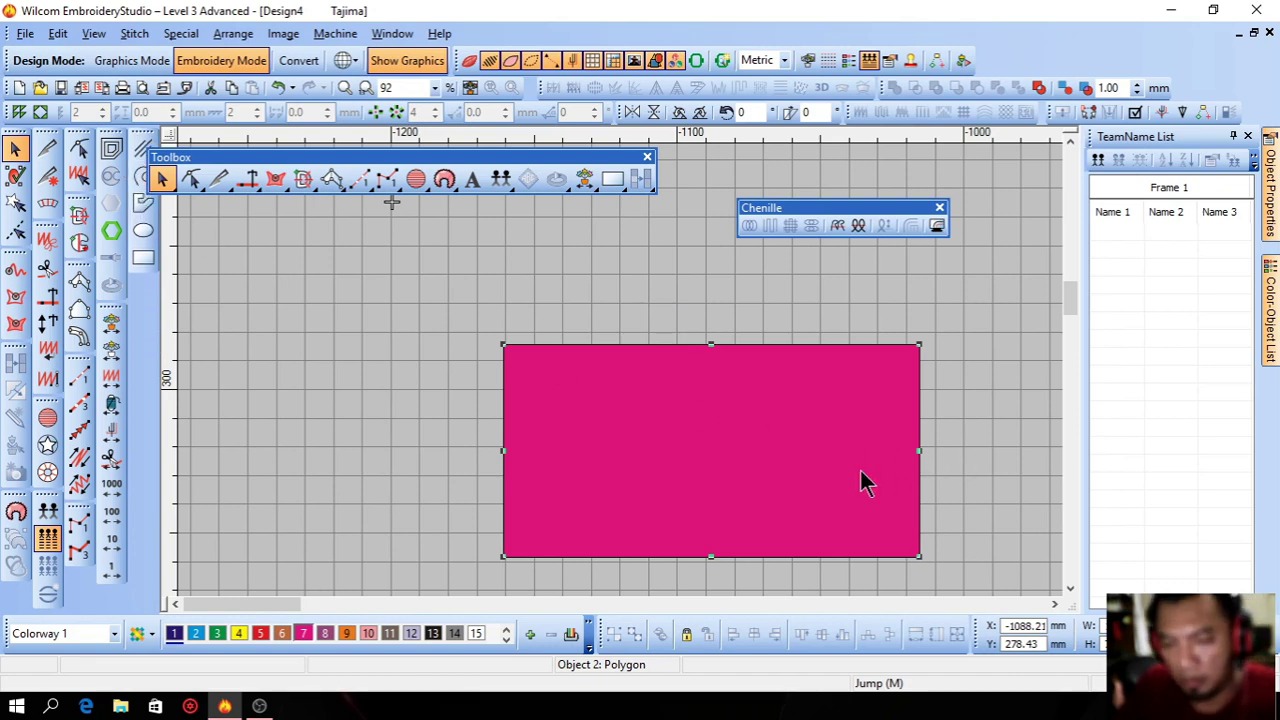
key("Delete")
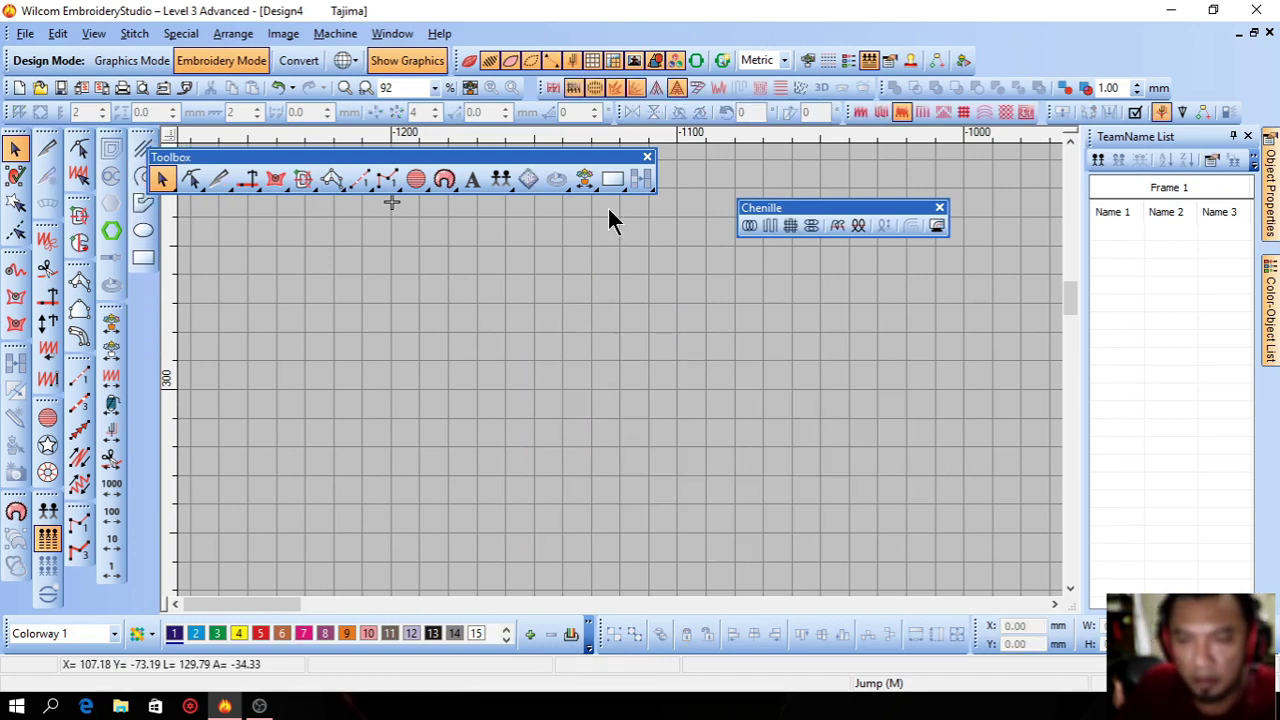
Review which toolbox flyout toolbars are enabled and check the options for the display background and measure tooltip
left_click(93, 33)
mouse_move(215, 446)
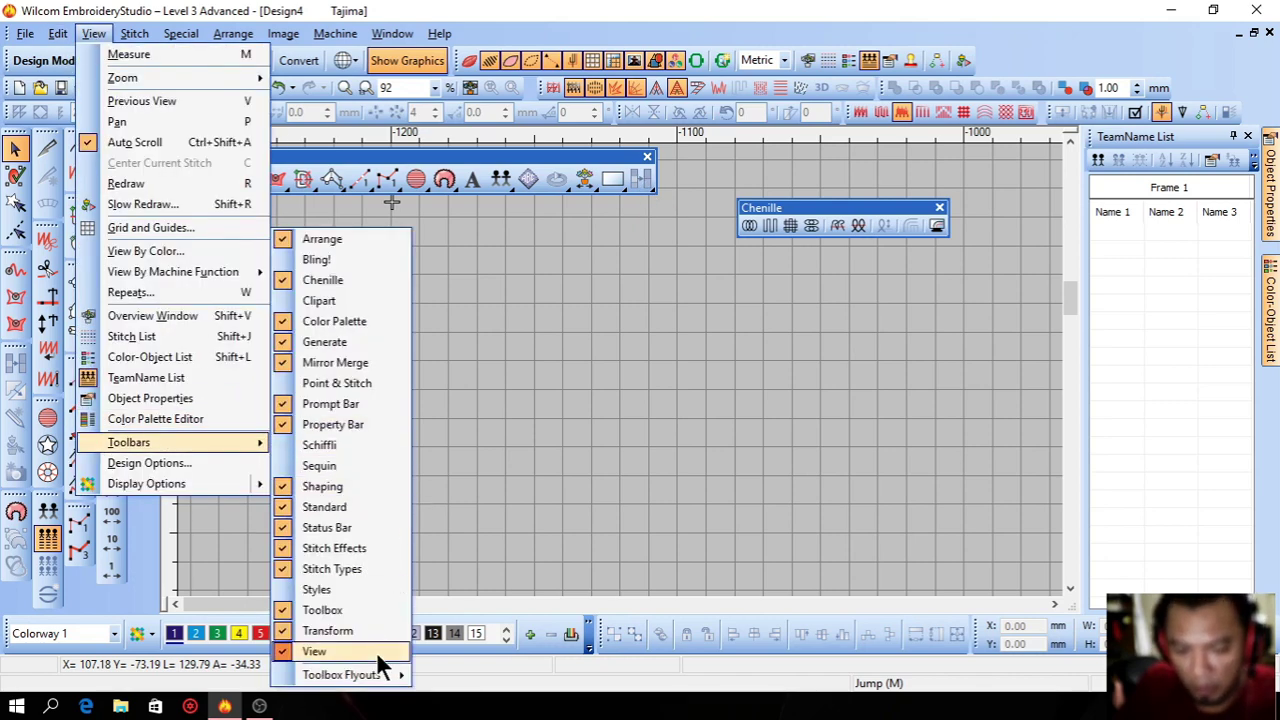
mouse_move(380, 676)
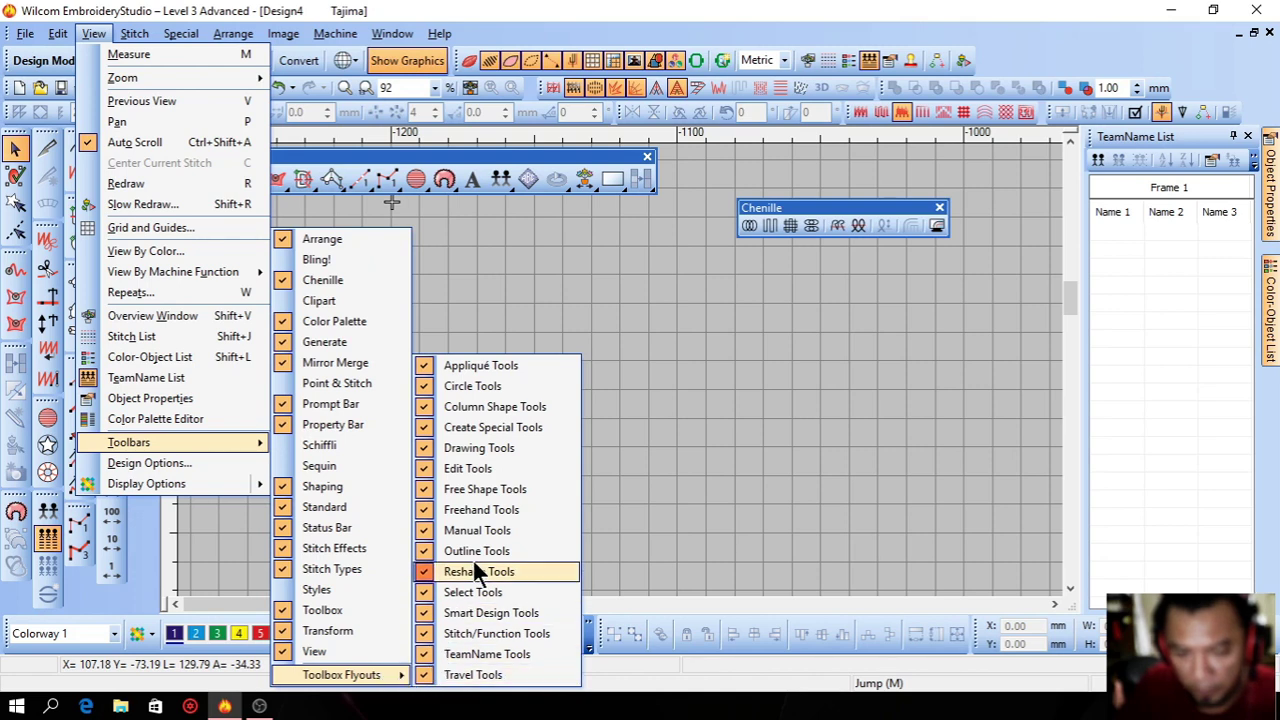
left_click(676, 250)
mouse_move(646, 190)
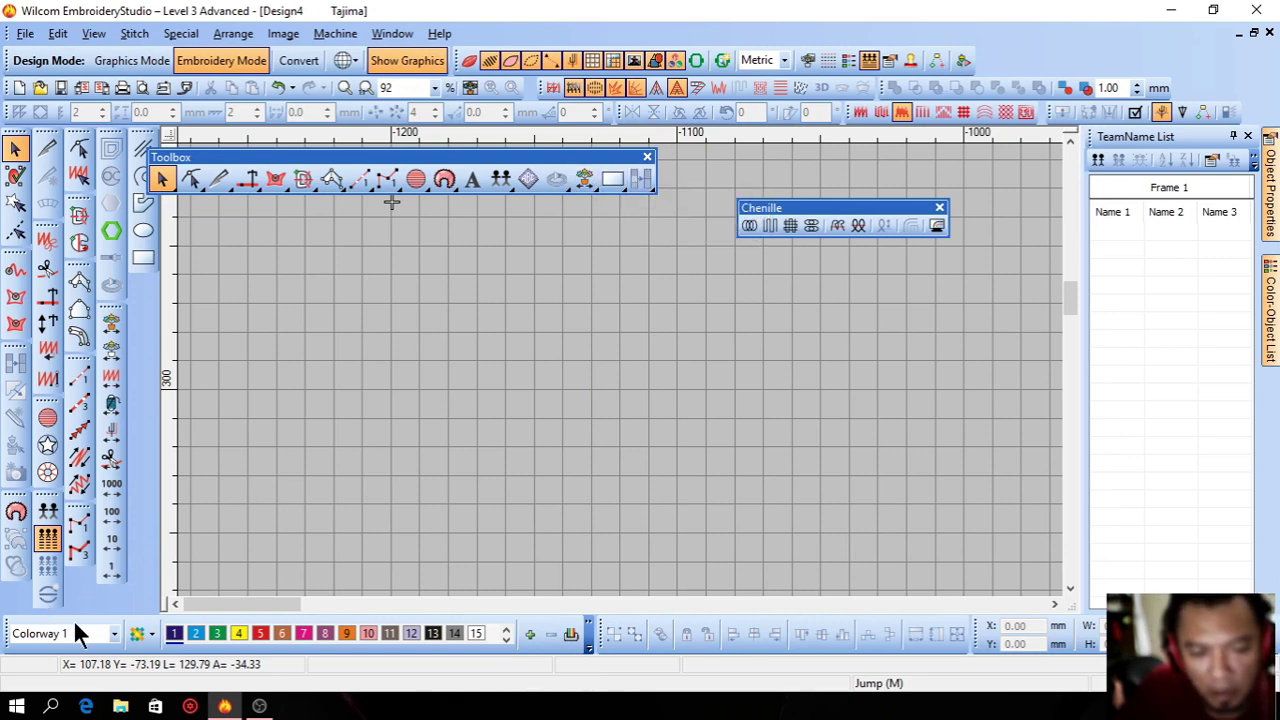
left_click(150, 634)
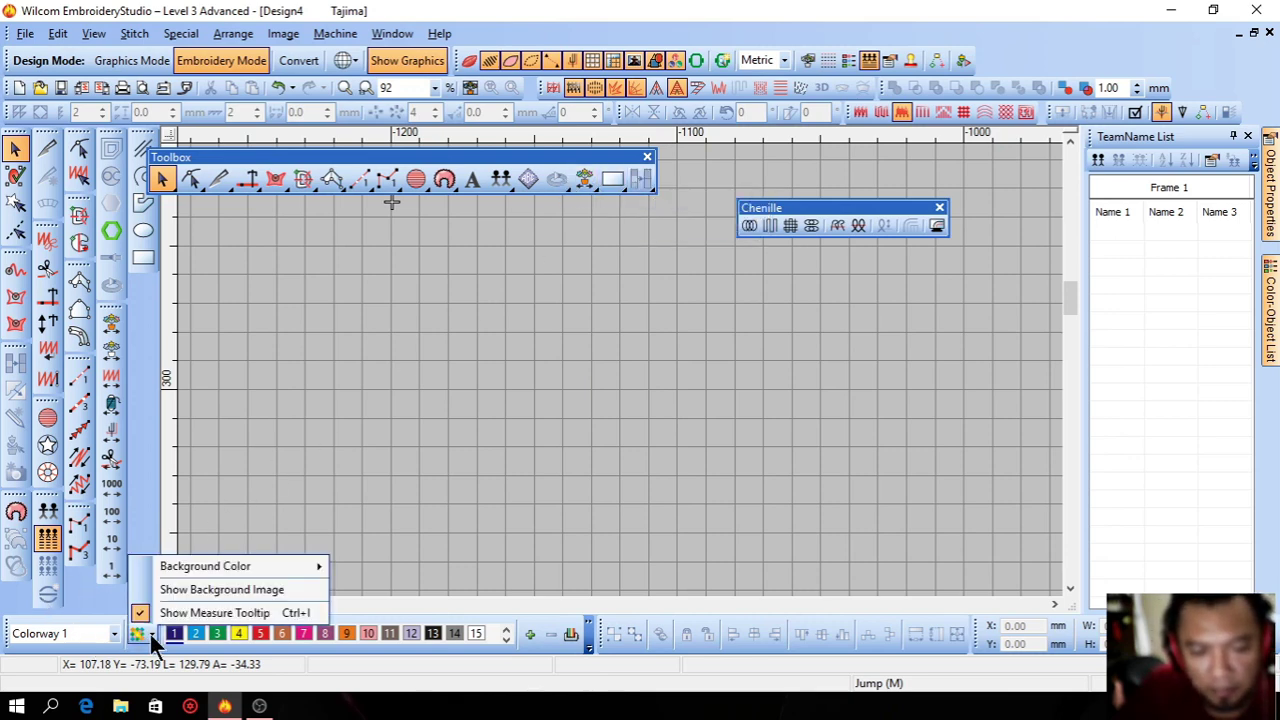
left_click(229, 589)
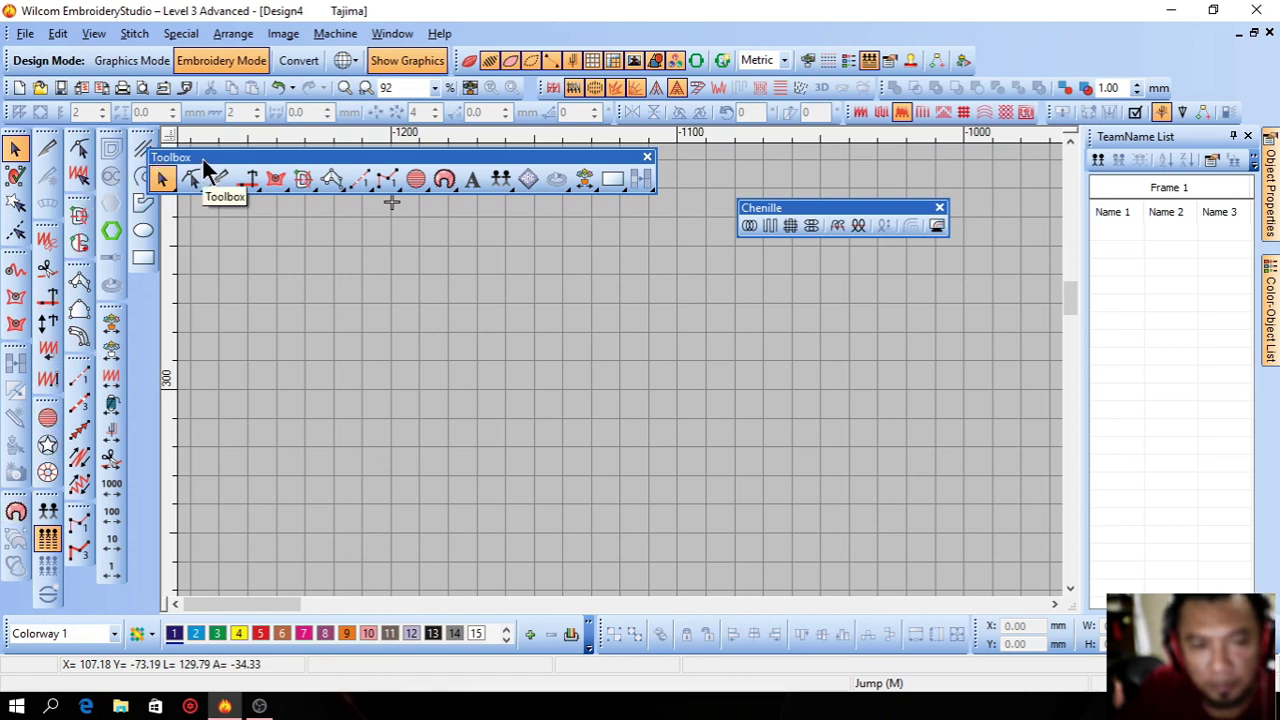
Reposition the floating Toolbox along the upper edge of the canvas and examine the flyout of its last tool
left_click_drag(204, 160, 317, 153)
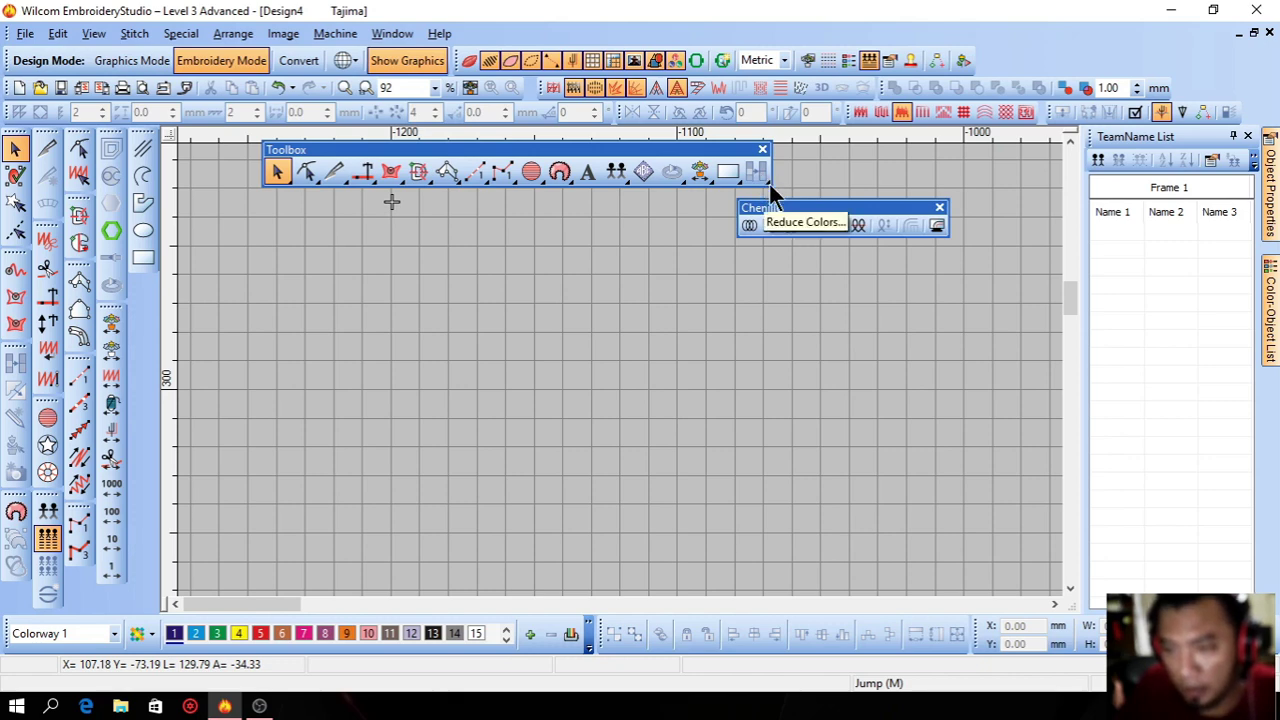
mouse_move(769, 183)
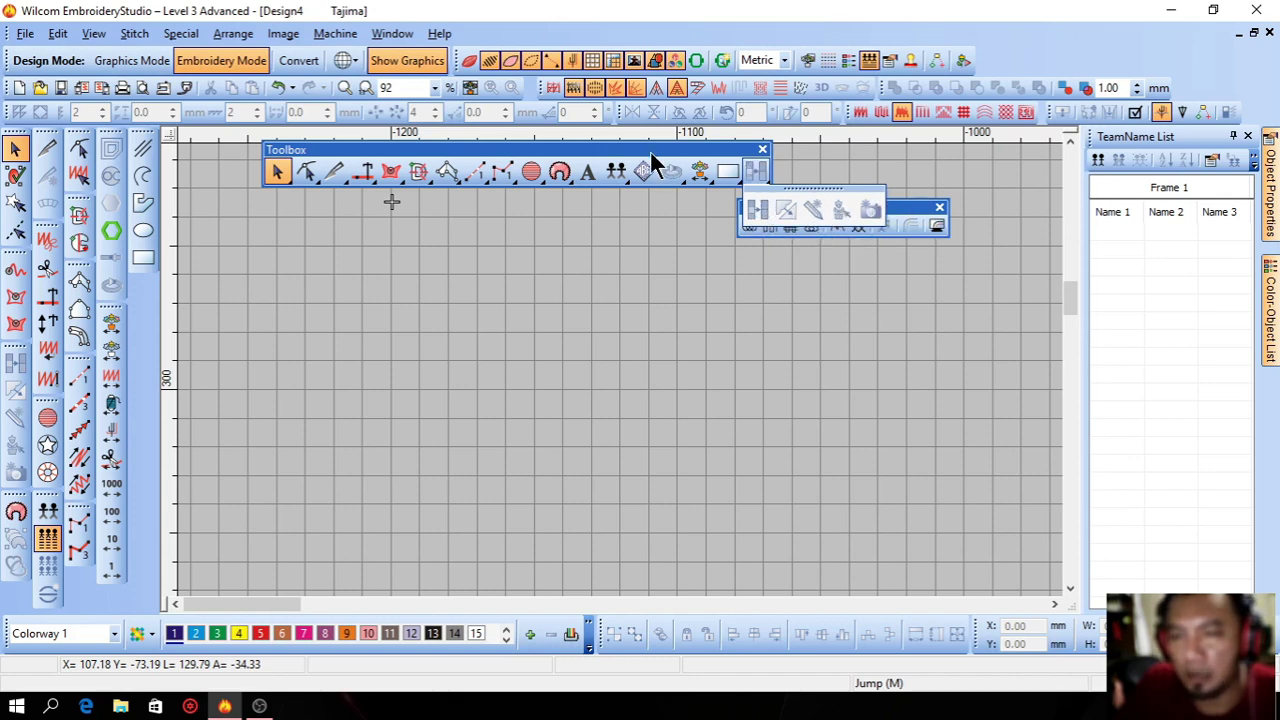
left_click_drag(651, 157, 538, 157)
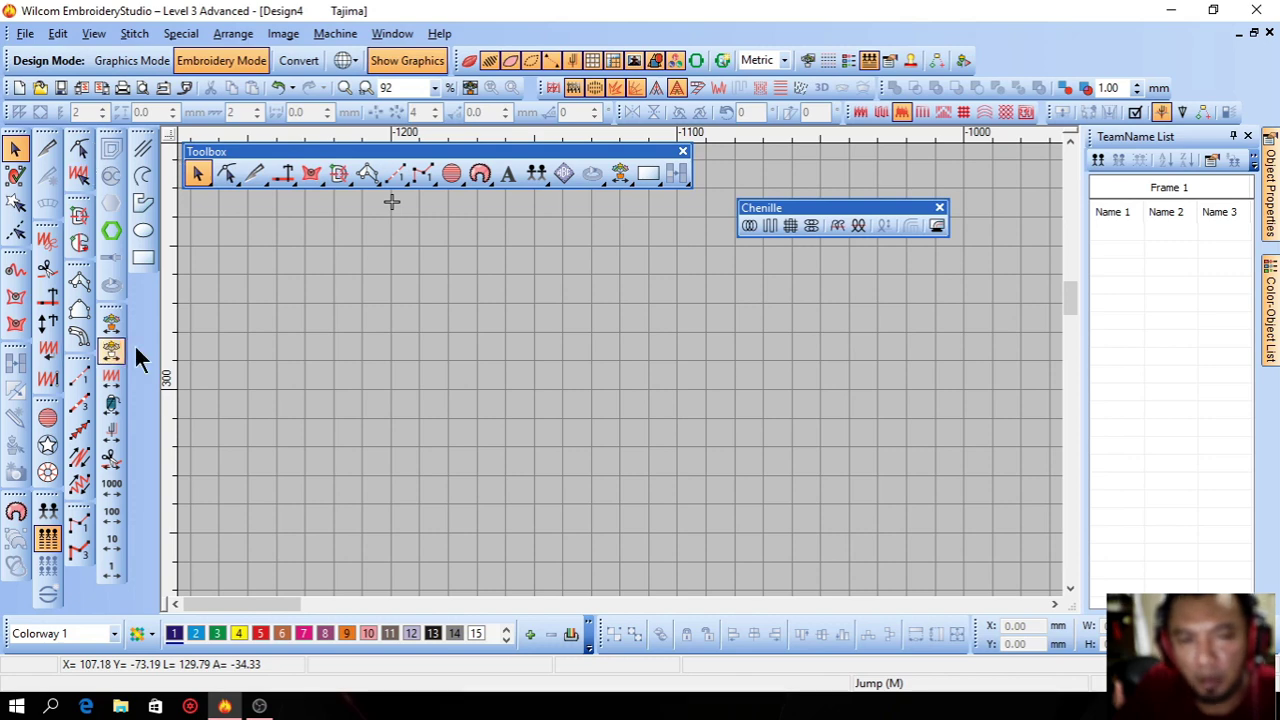
left_click_drag(200, 168, 332, 172)
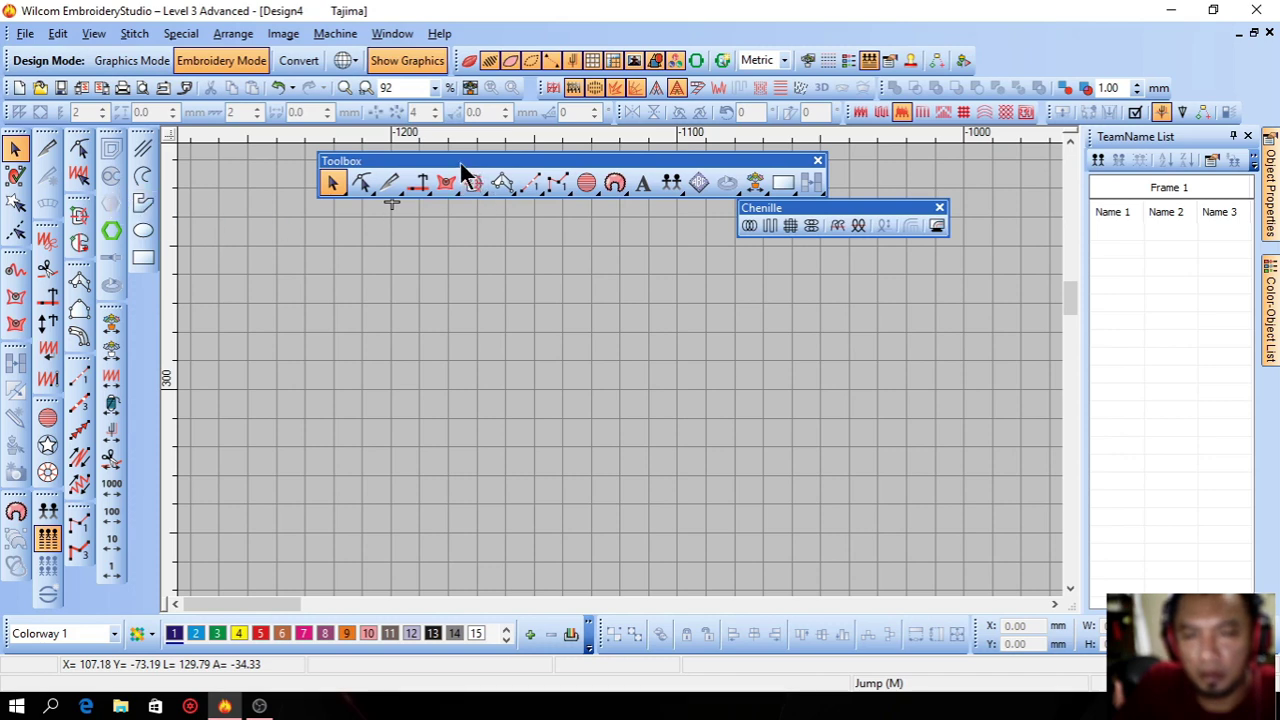
left_click_drag(462, 168, 334, 152)
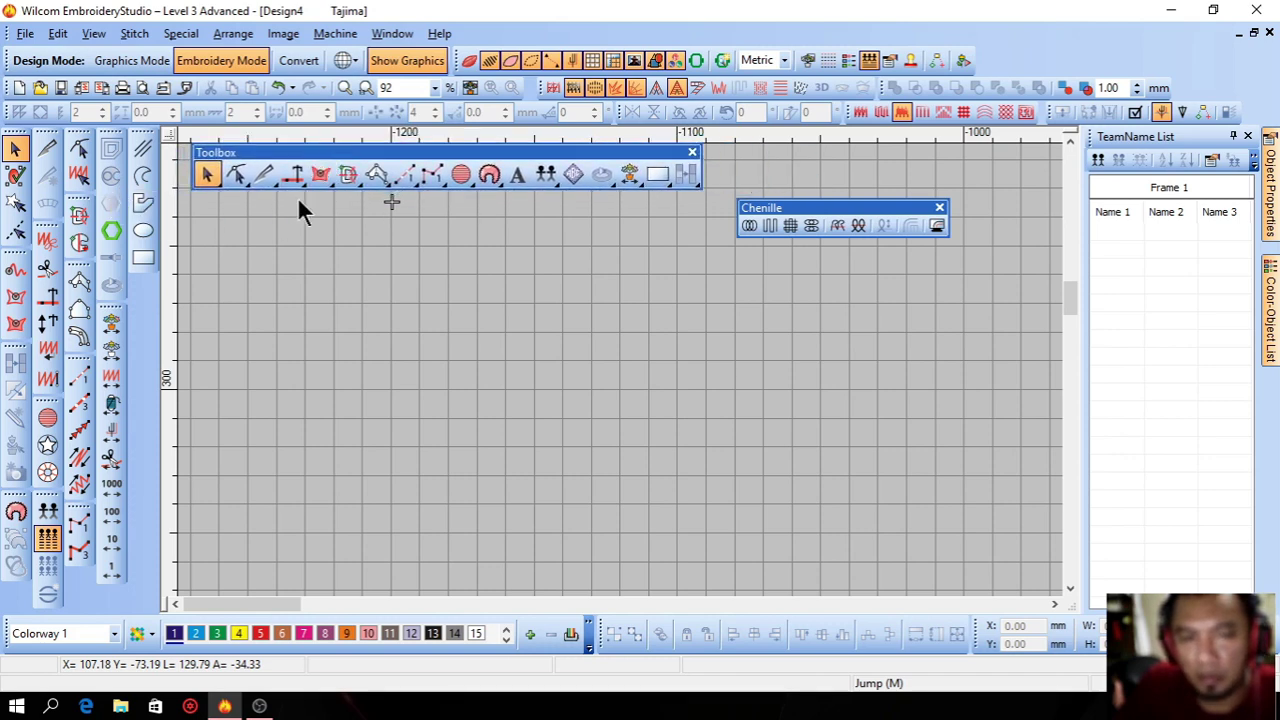
Undock the Select Tools and Freehand Tools toolbars and float them over the canvas
left_click_drag(20, 130, 430, 266)
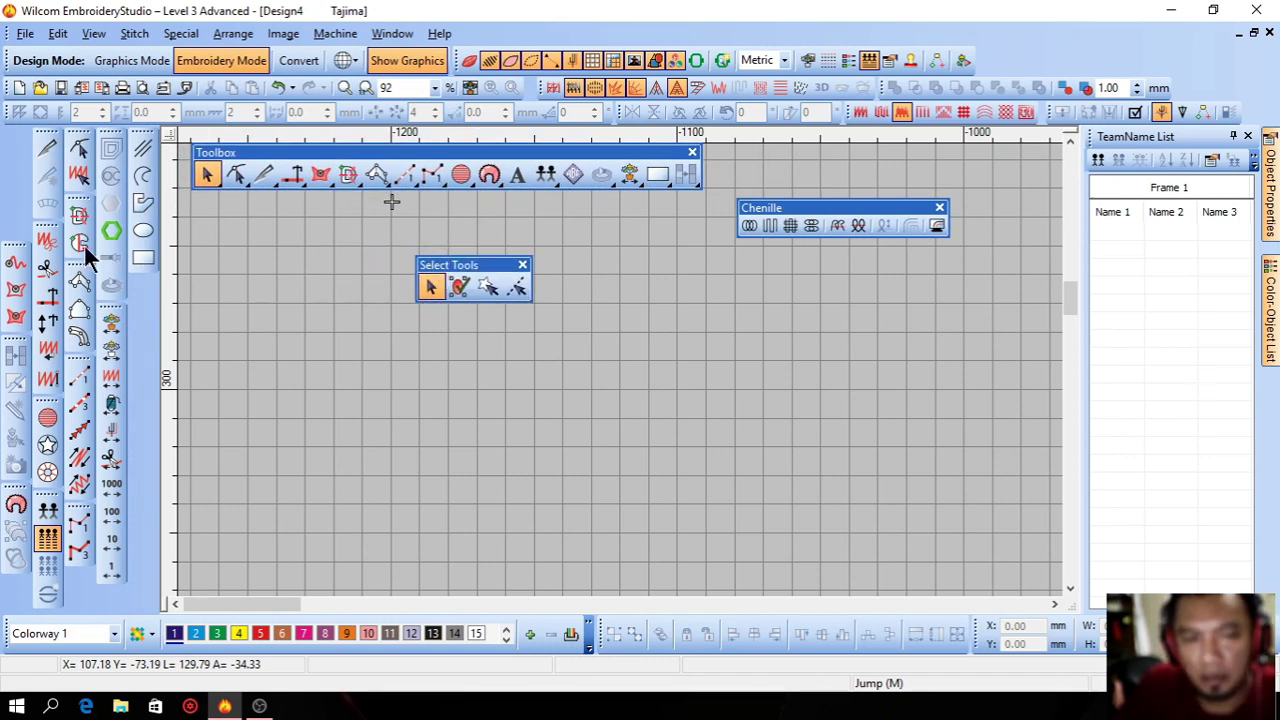
left_click_drag(20, 240, 476, 305)
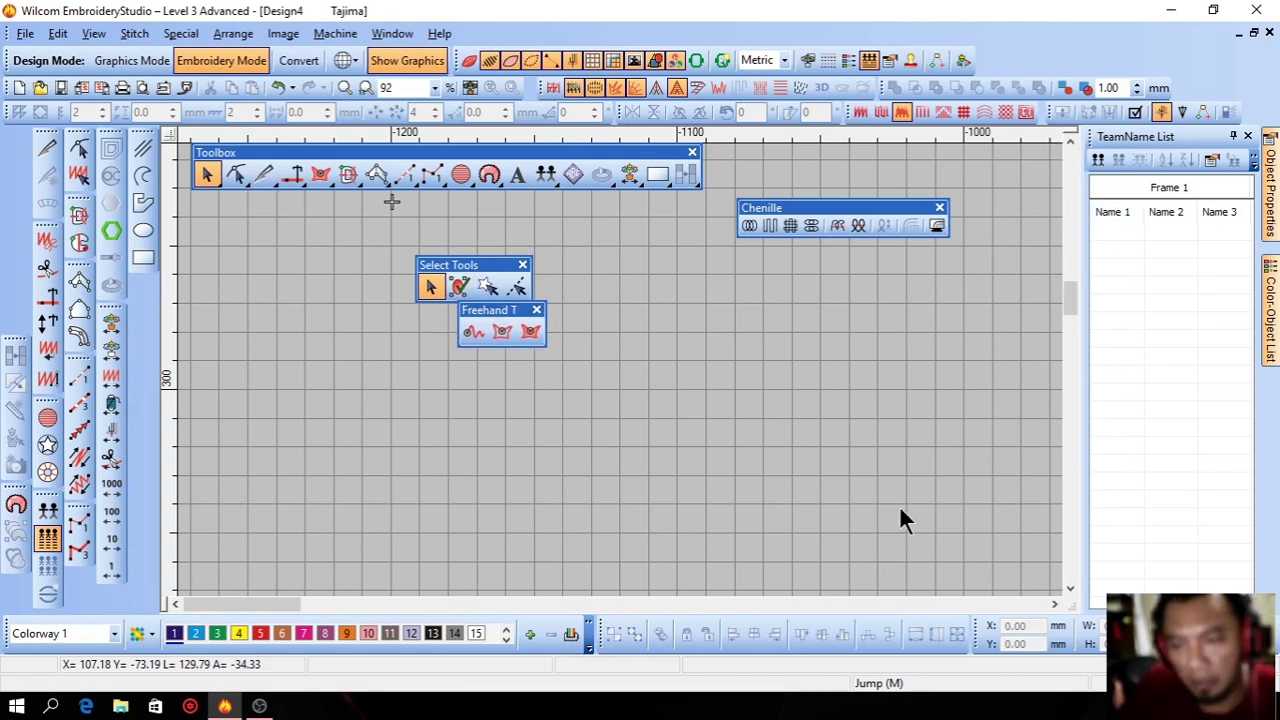
Undock the Smart Design, Appliqué, Edit, Stitch/Function, Circle and TeamName toolbars and float them over the canvas
left_click_drag(12, 335, 535, 438)
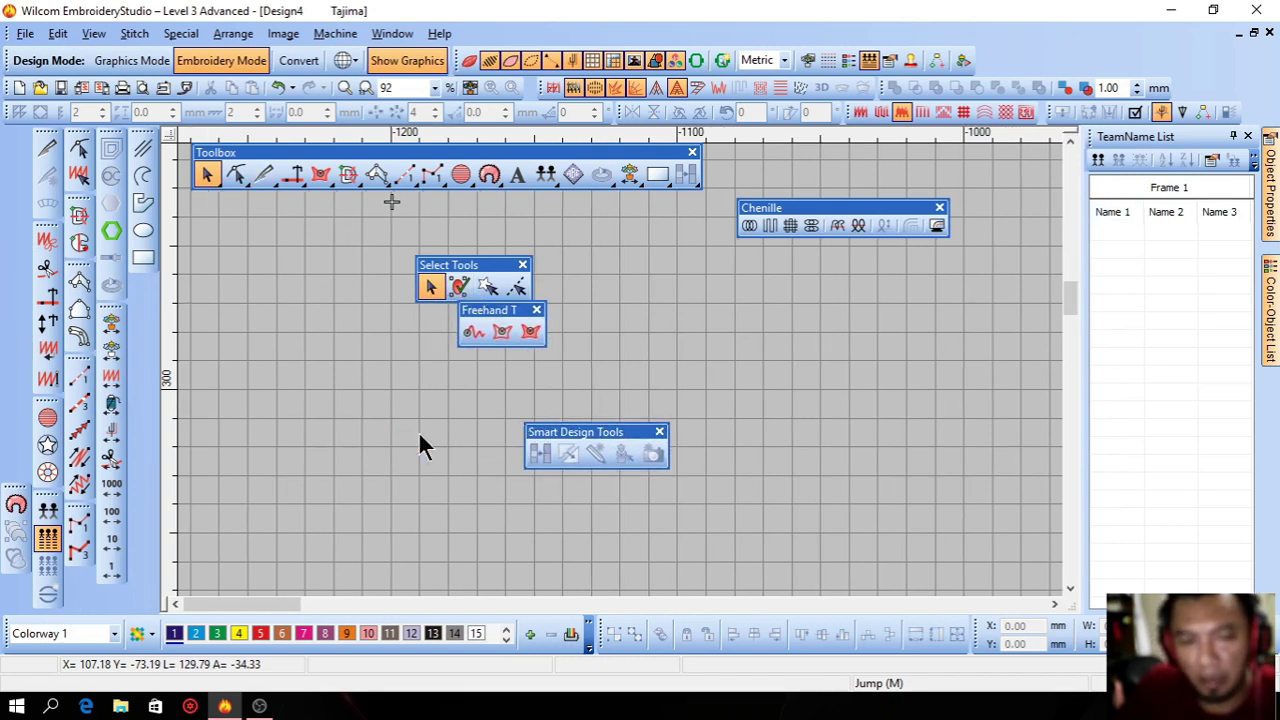
left_click_drag(14, 490, 490, 490)
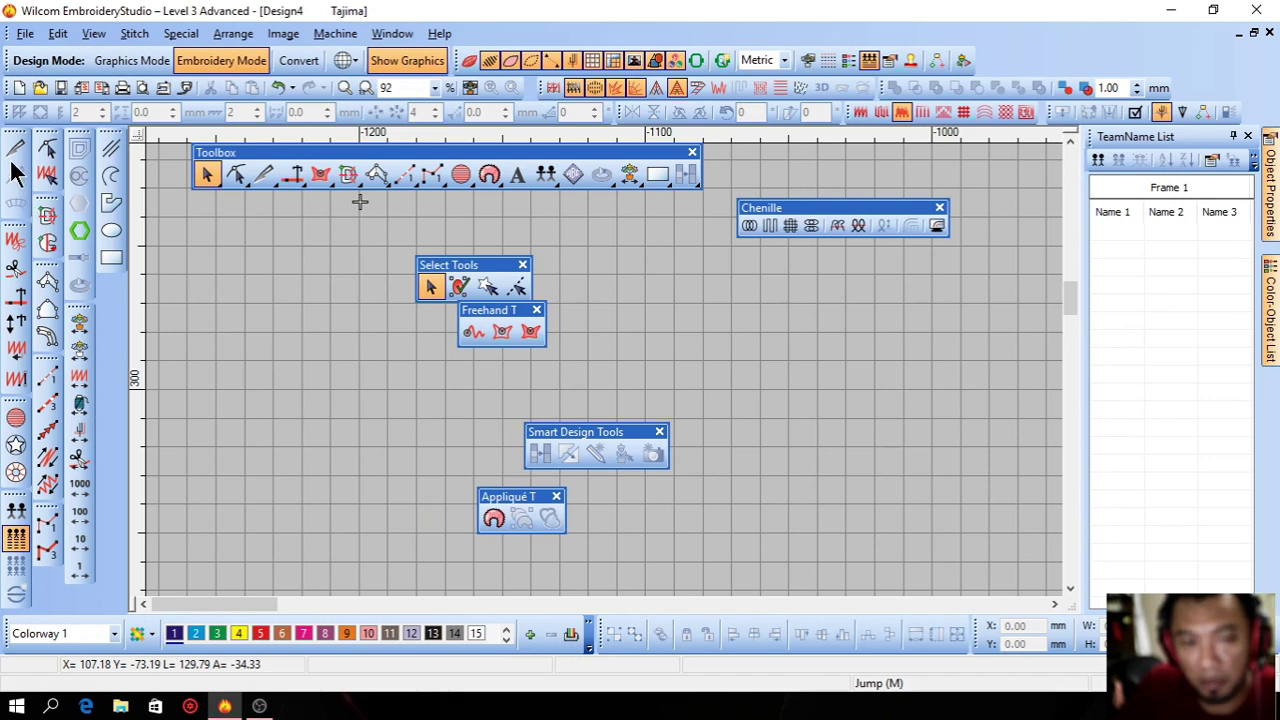
left_click_drag(15, 142, 290, 262)
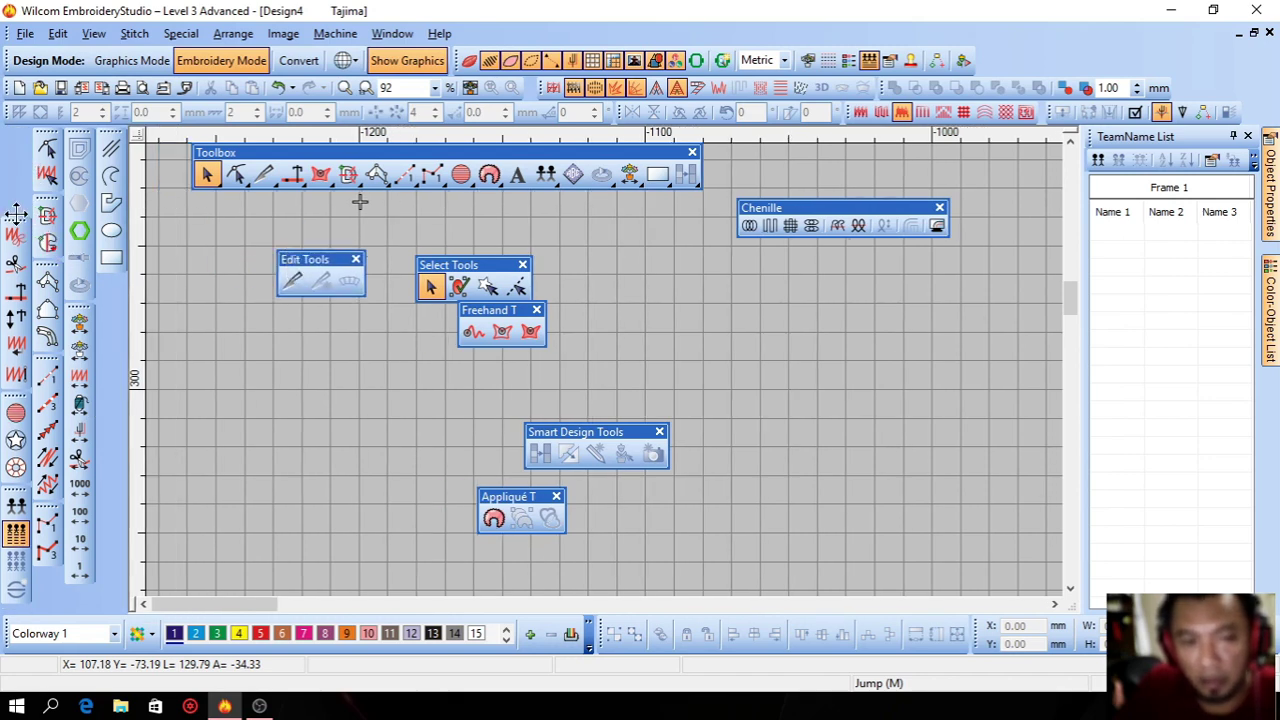
left_click_drag(15, 228, 300, 342)
left_click_drag(14, 398, 268, 427)
left_click_drag(26, 488, 262, 490)
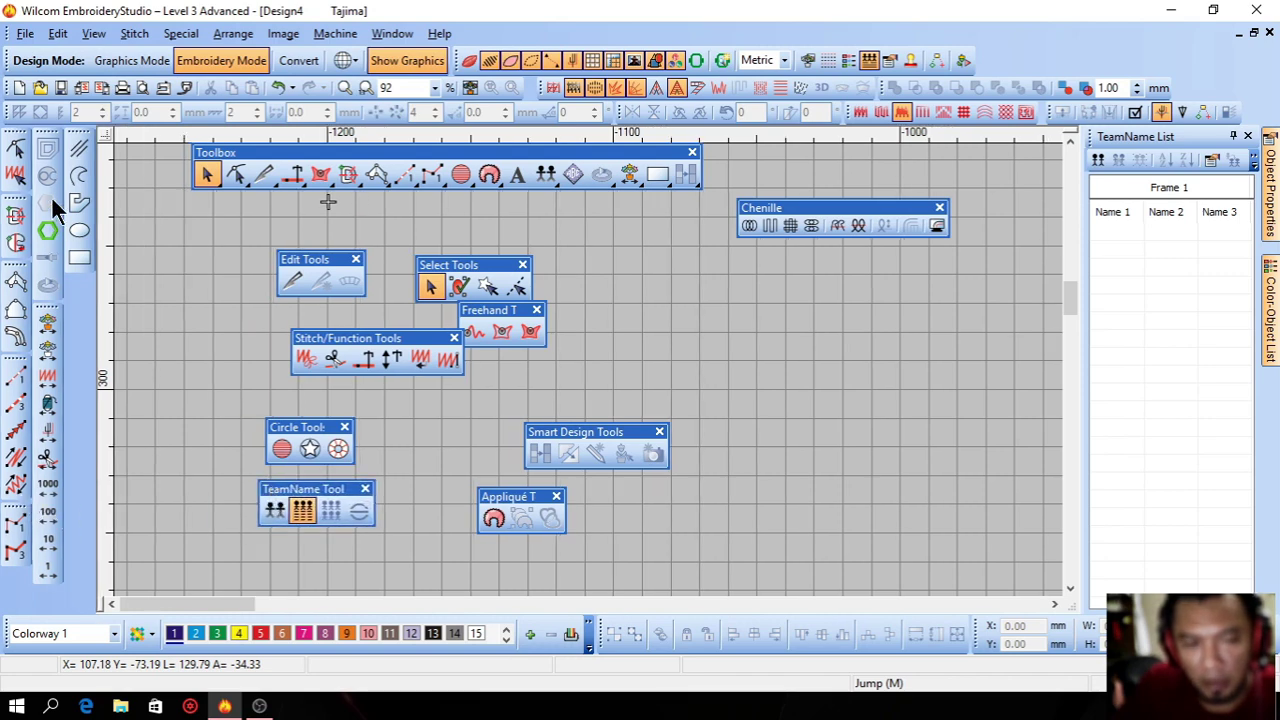
Undock the Drawing, Reshape, Free Shape, Column Shape, Outline and Manual toolbars and float them over the canvas
left_click_drag(77, 130, 568, 282)
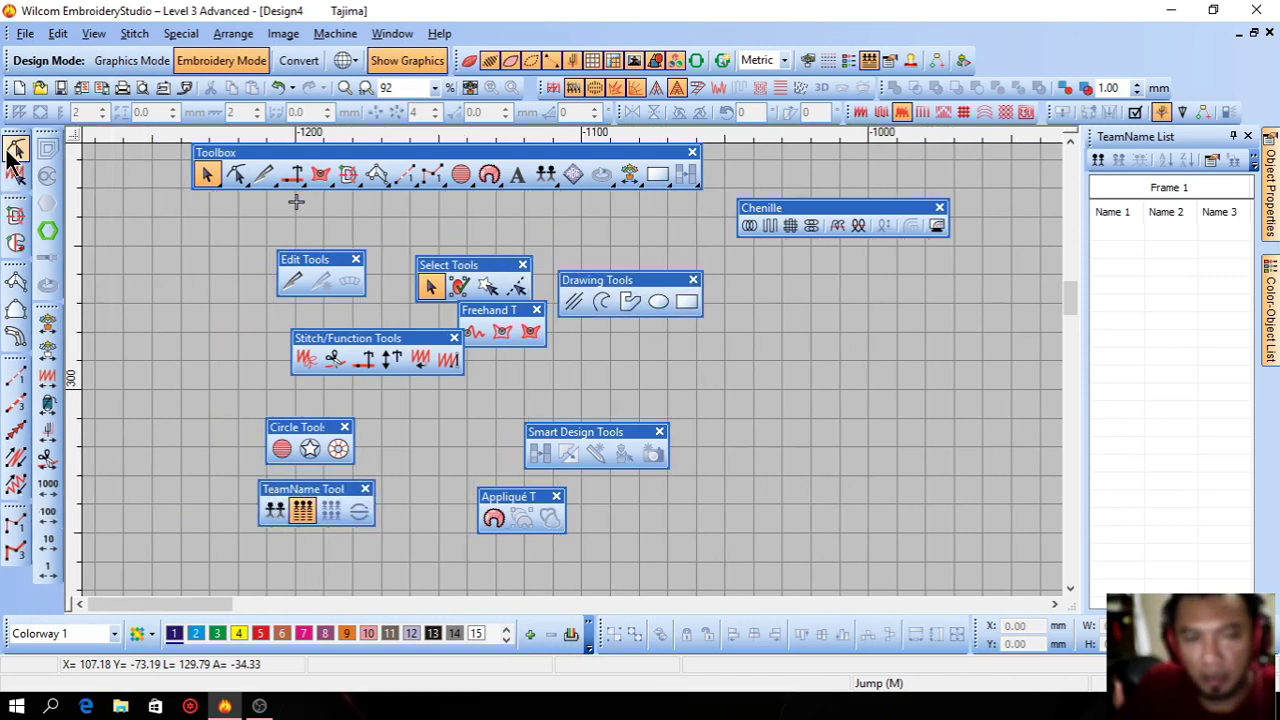
left_click_drag(14, 133, 746, 326)
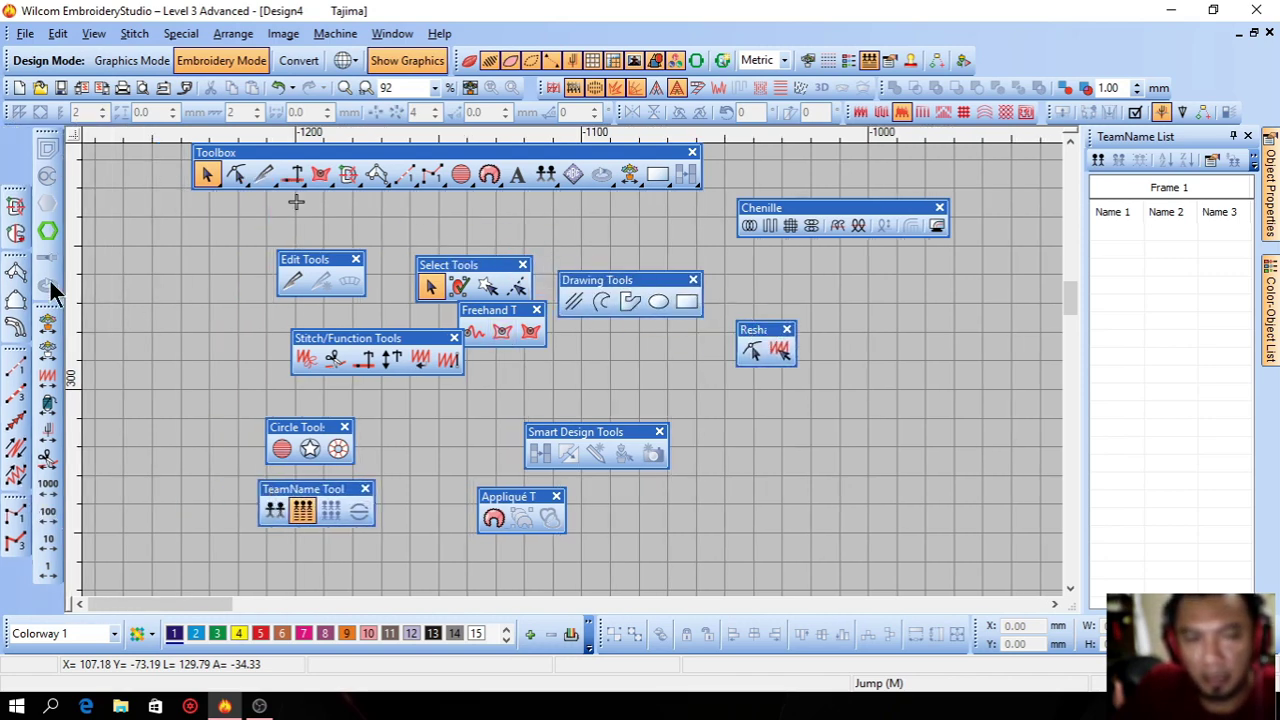
left_click_drag(20, 198, 708, 397)
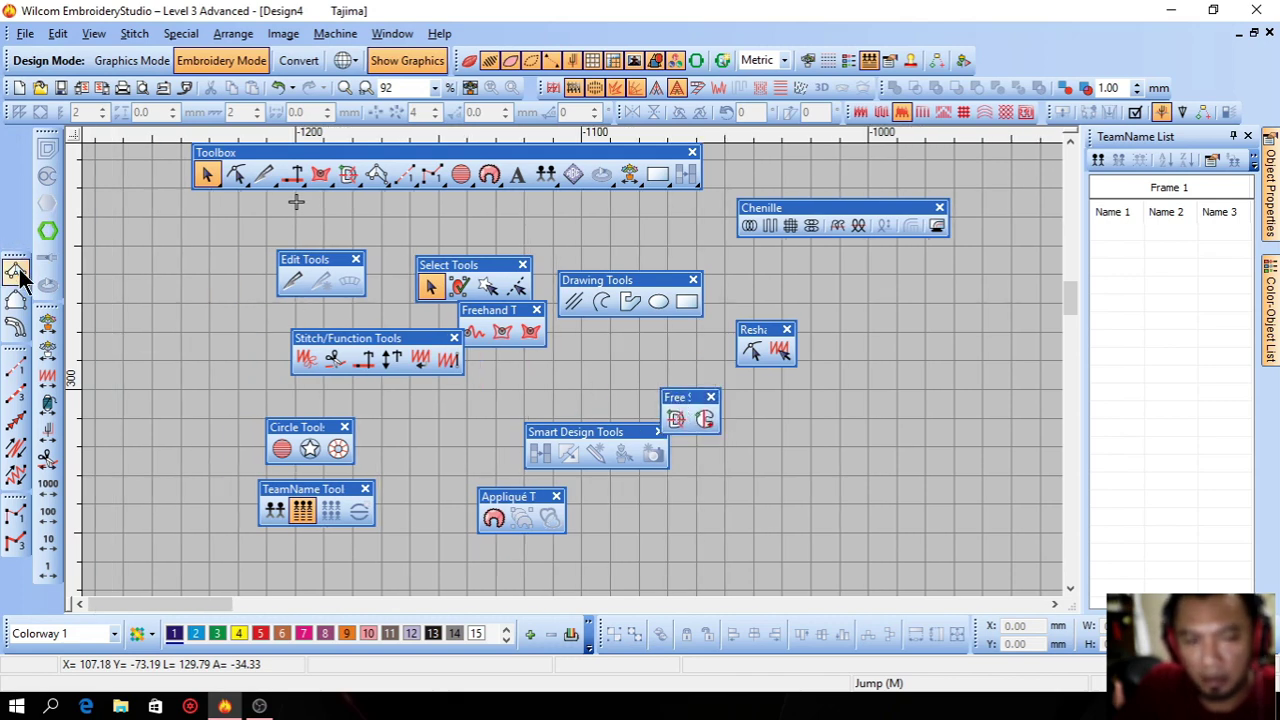
left_click_drag(15, 262, 805, 424)
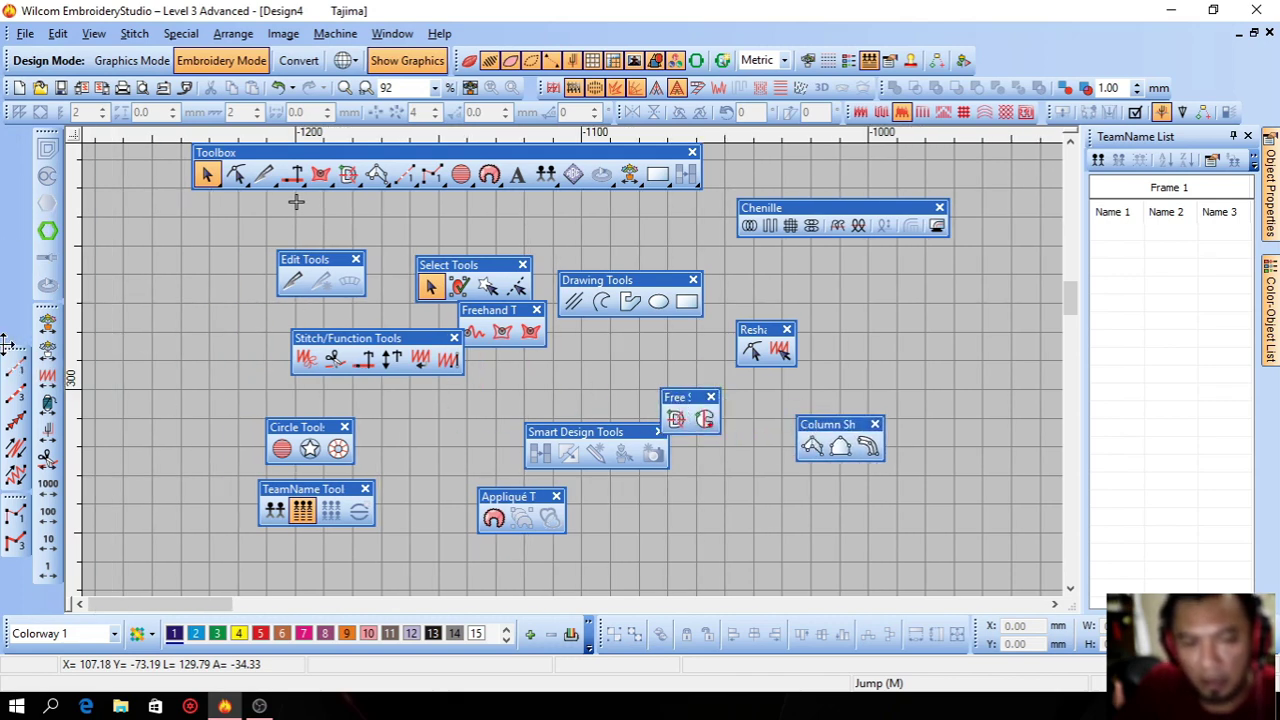
left_click_drag(15, 347, 418, 384)
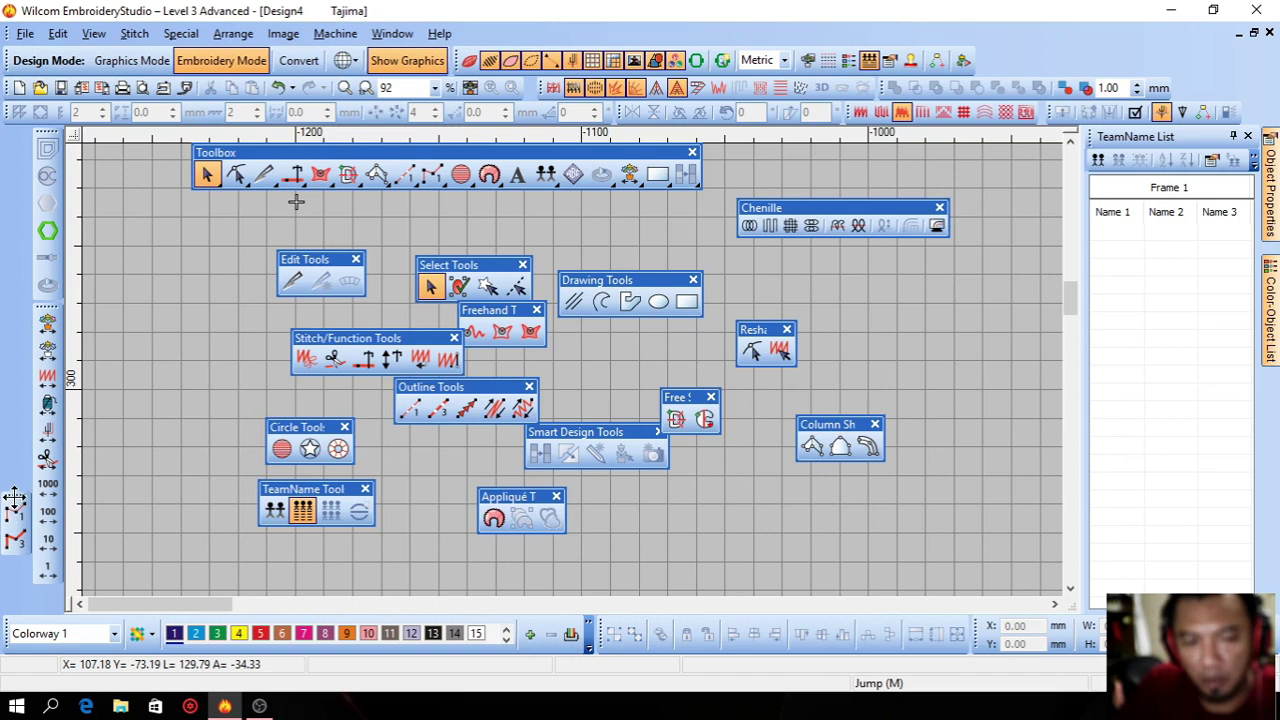
left_click_drag(10, 505, 432, 512)
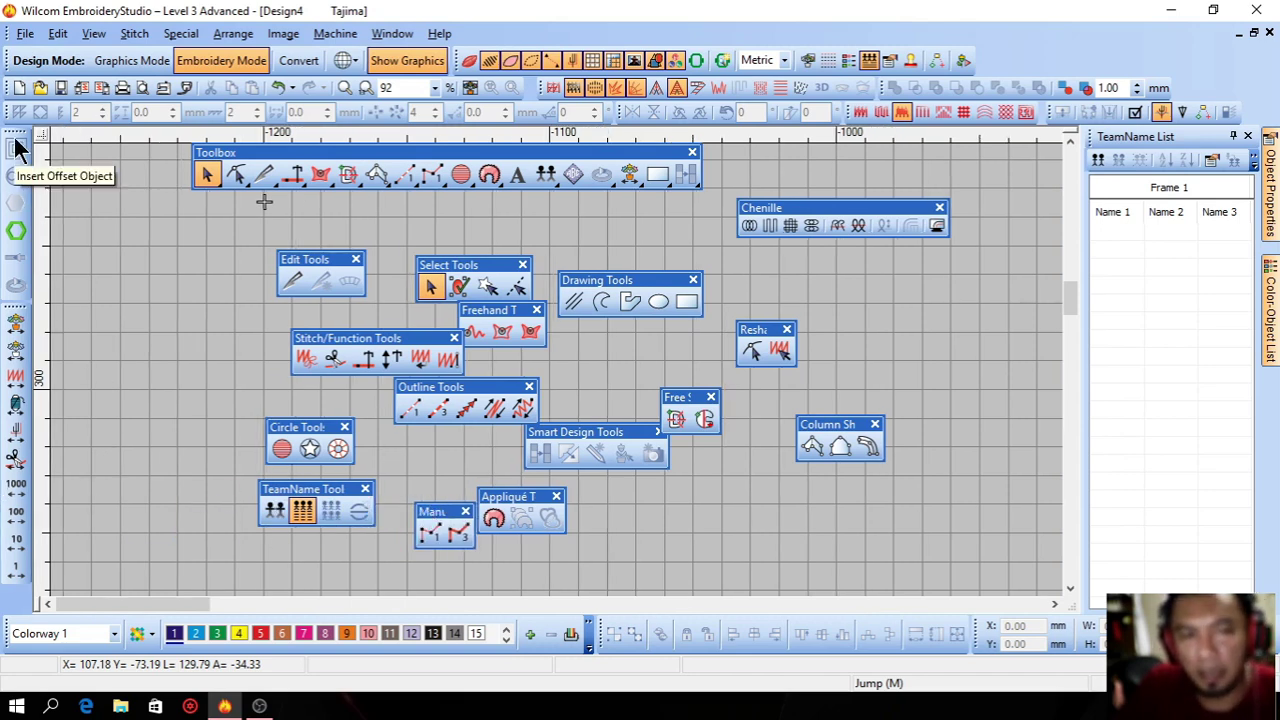
Float the Create Special Tools and Travel Tools toolbars, and dock the Toolbox vertically beside the canvas
left_click_drag(16, 145, 180, 278)
left_click_drag(5, 300, 250, 352)
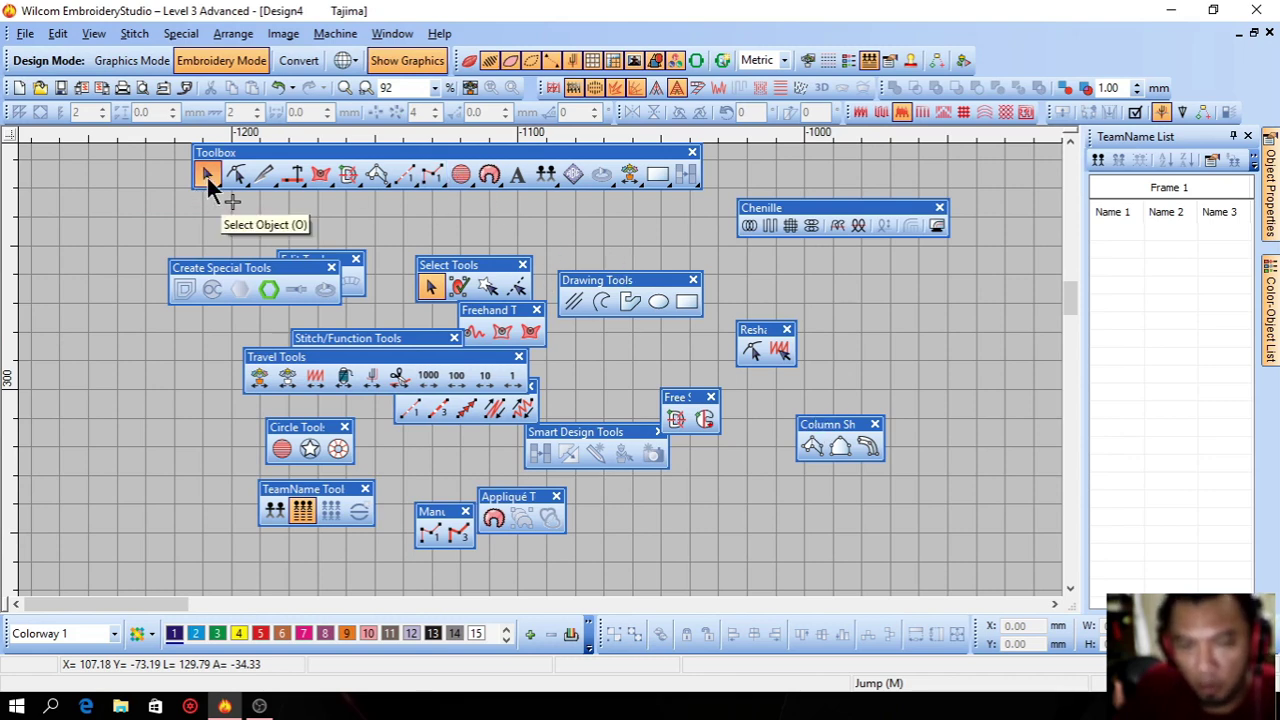
left_click_drag(244, 154, 14, 170)
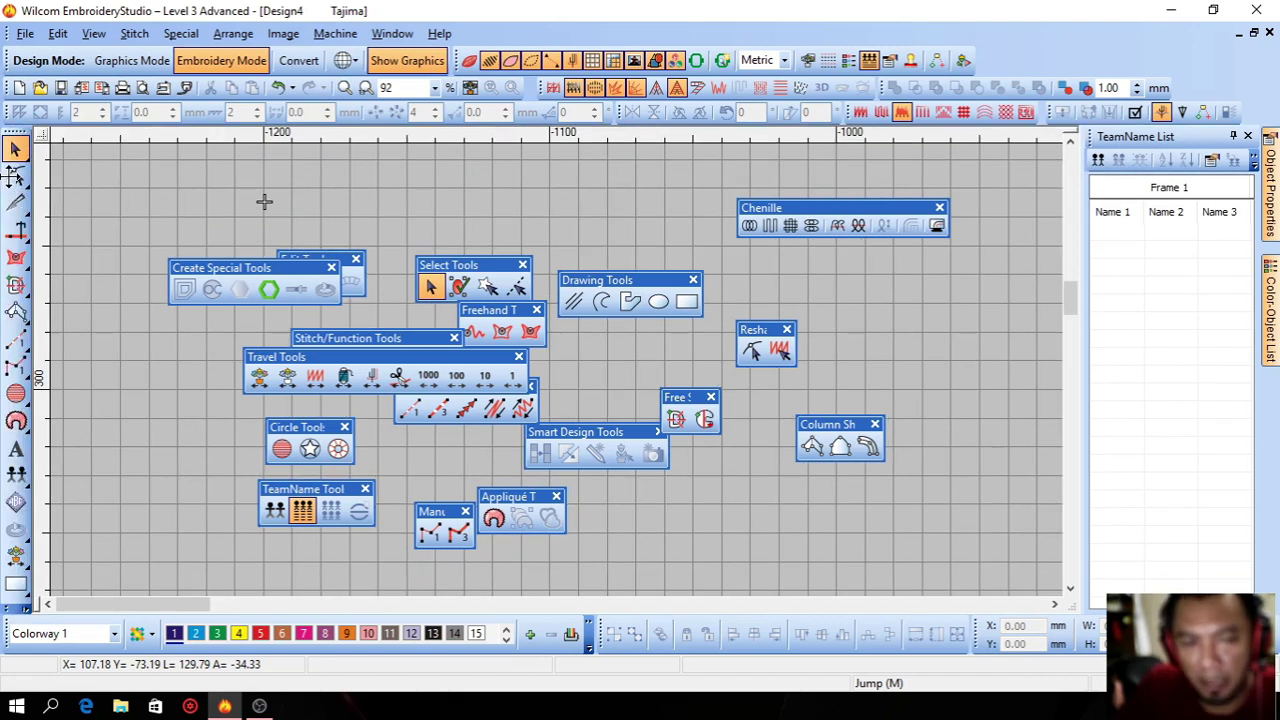
Close the floating Chenille, Reshape, Column Shape, Free Shape, Smart Design, Drawing, Freehand and Select toolbars
left_click(939, 208)
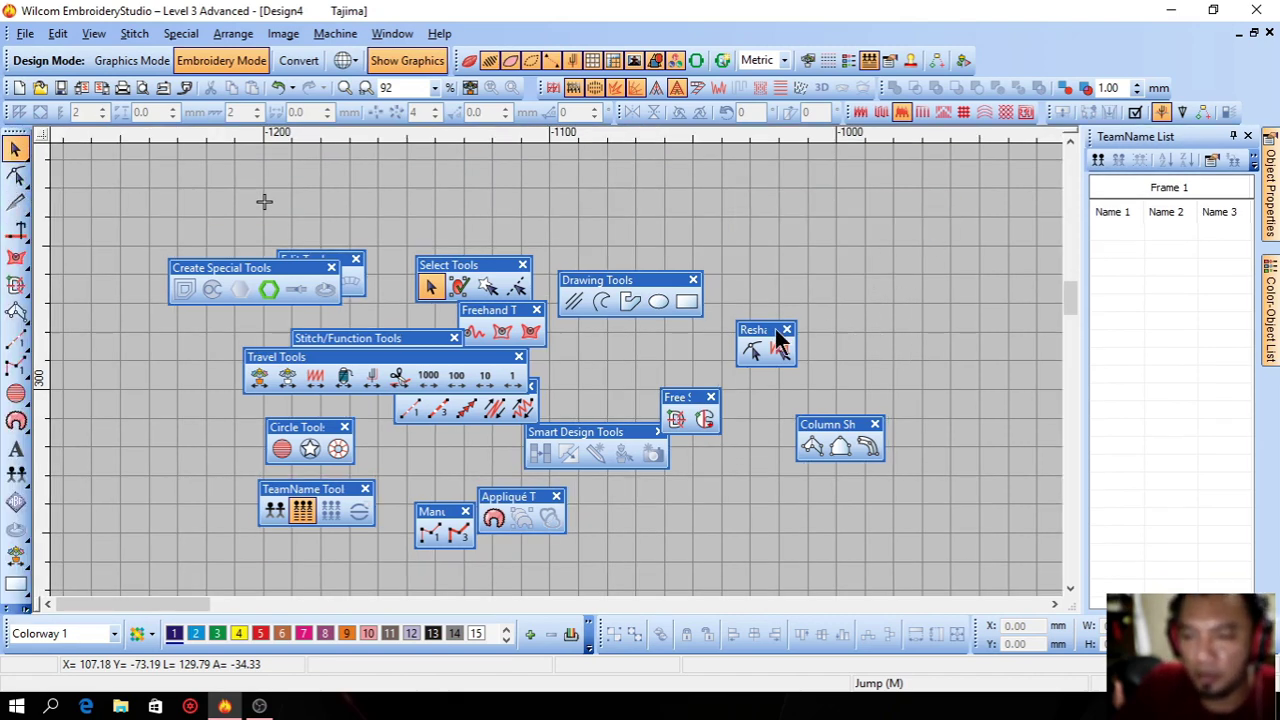
left_click(787, 329)
left_click(875, 424)
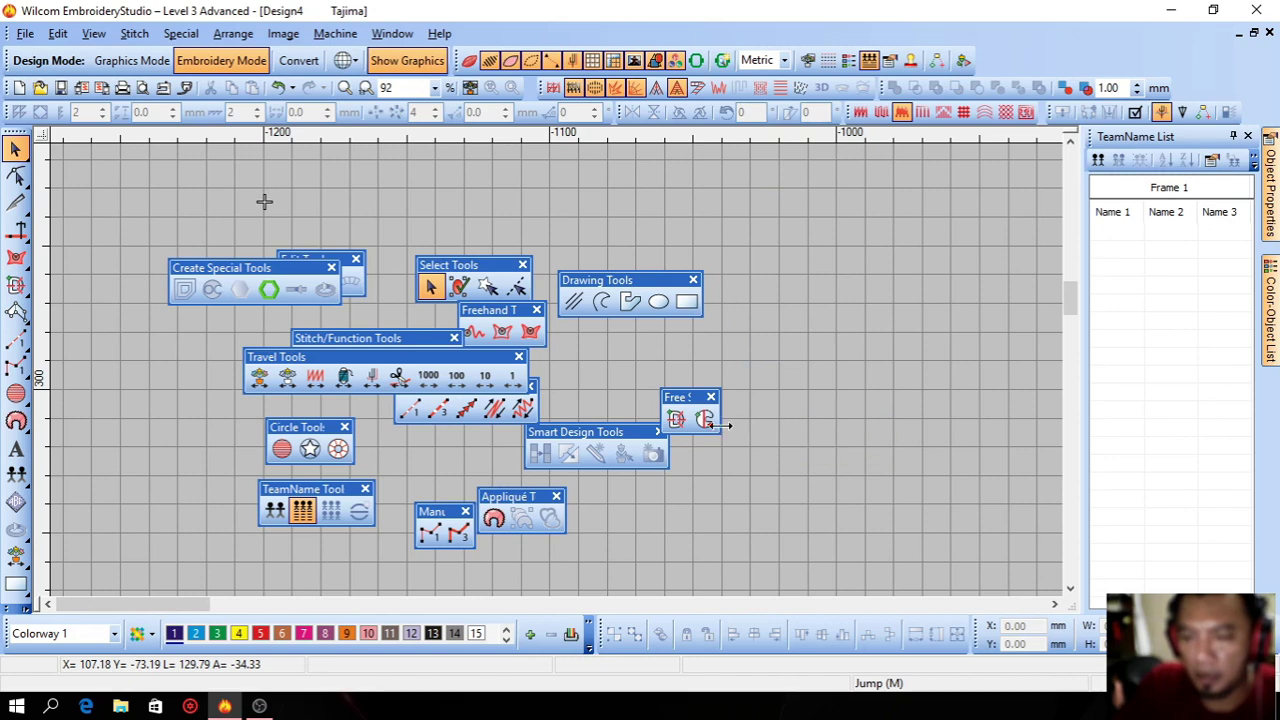
left_click(660, 432)
left_click(692, 280)
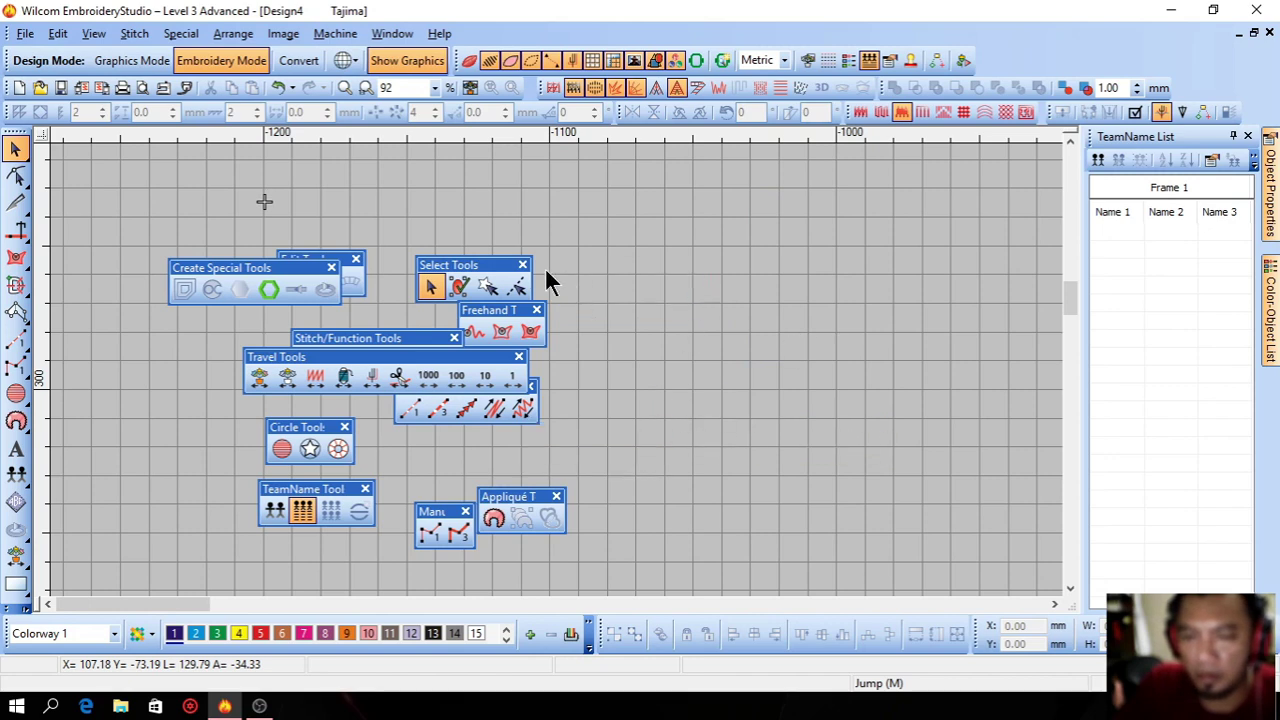
left_click(537, 311)
left_click(522, 265)
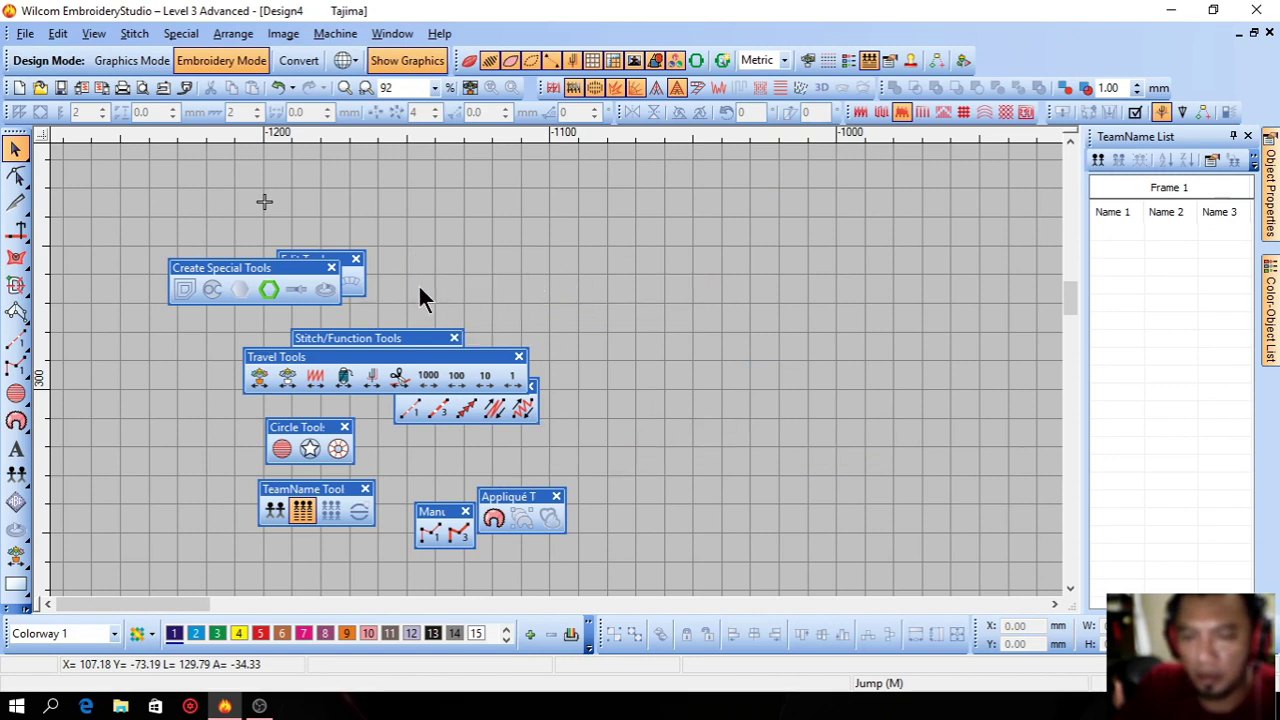
Close the remaining floating toolbars, from Create Special Tools and Edit Tools to Manual and Appliqué, leaving only the docked Toolbox
left_click(331, 268)
left_click(355, 259)
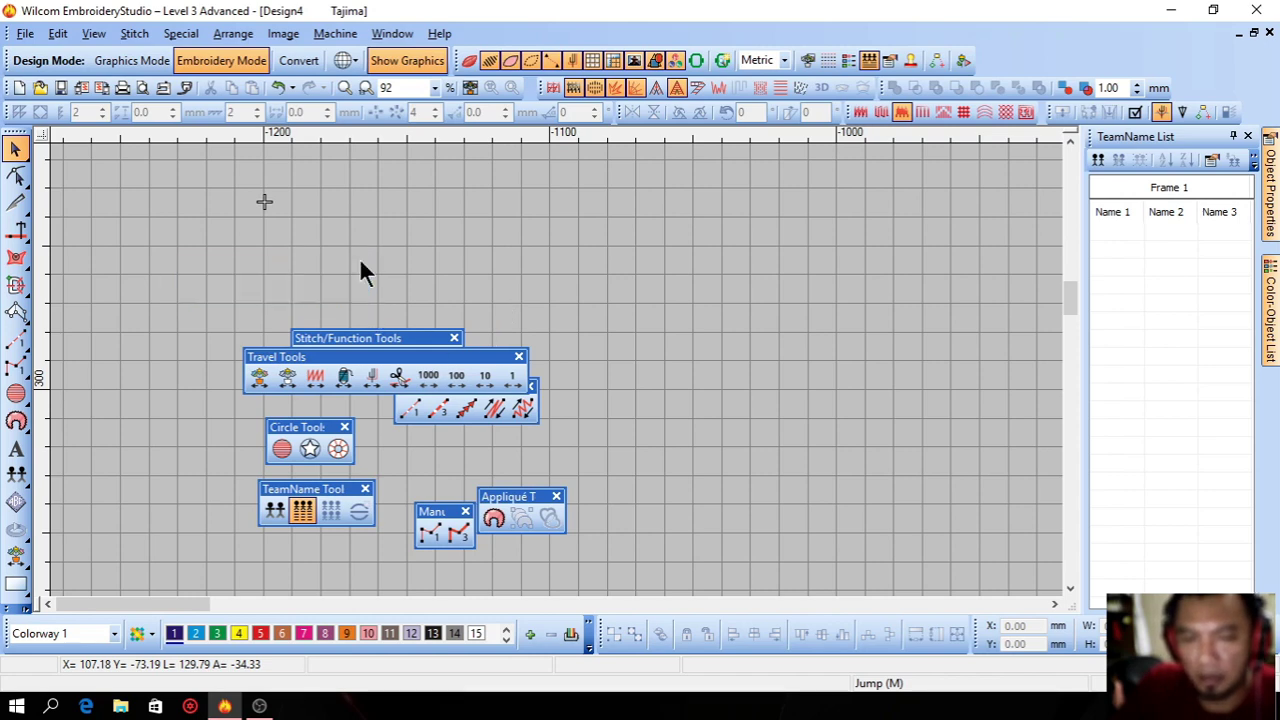
left_click(454, 338)
left_click(518, 357)
left_click(529, 387)
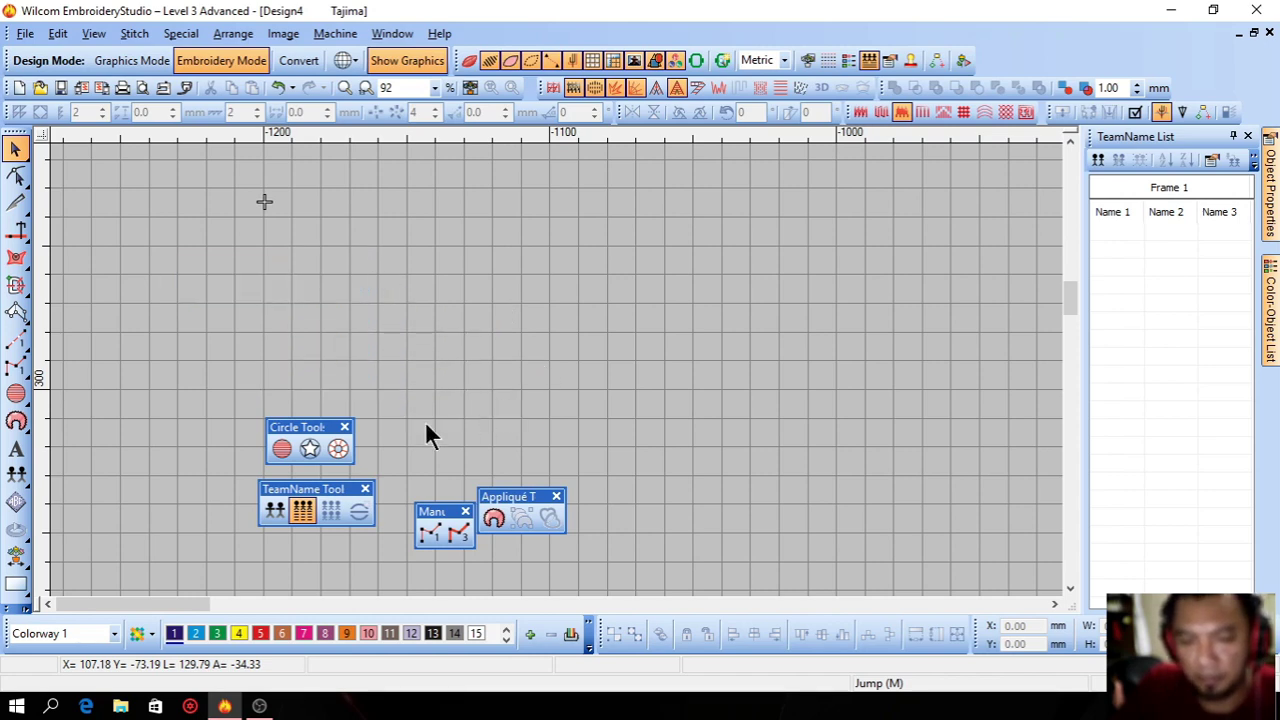
left_click(345, 427)
left_click(365, 489)
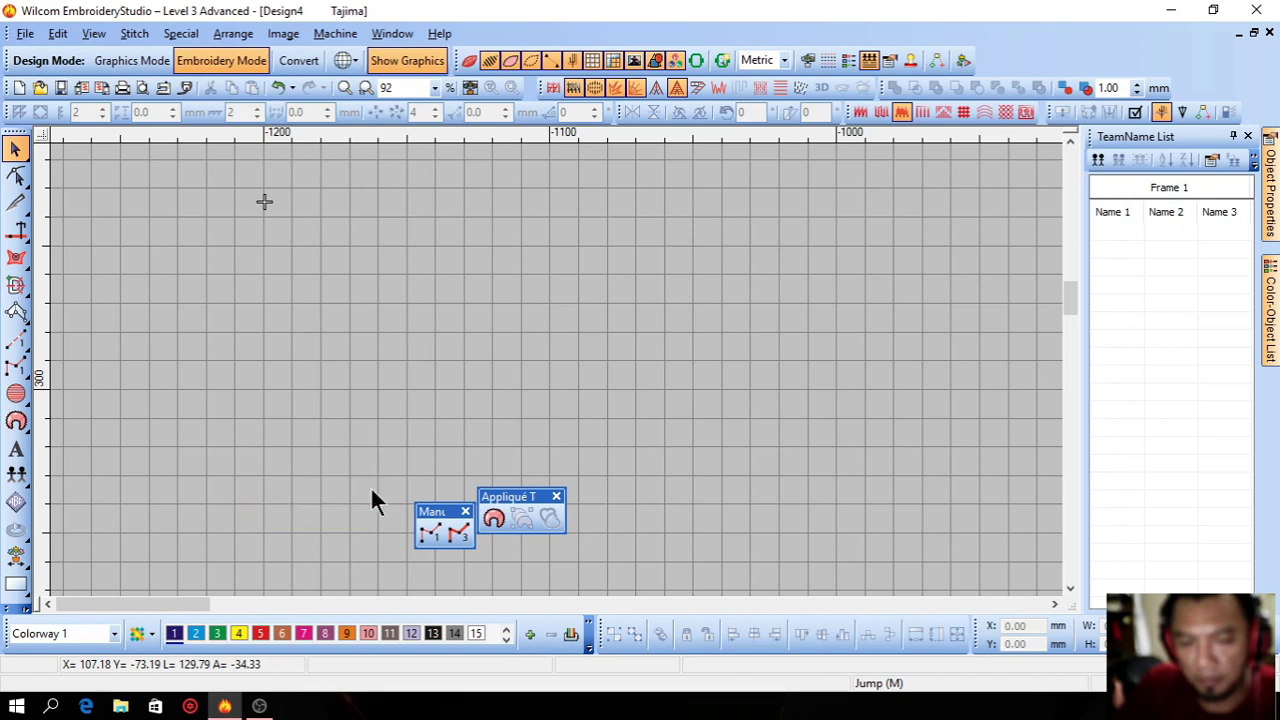
left_click(466, 511)
left_click(556, 496)
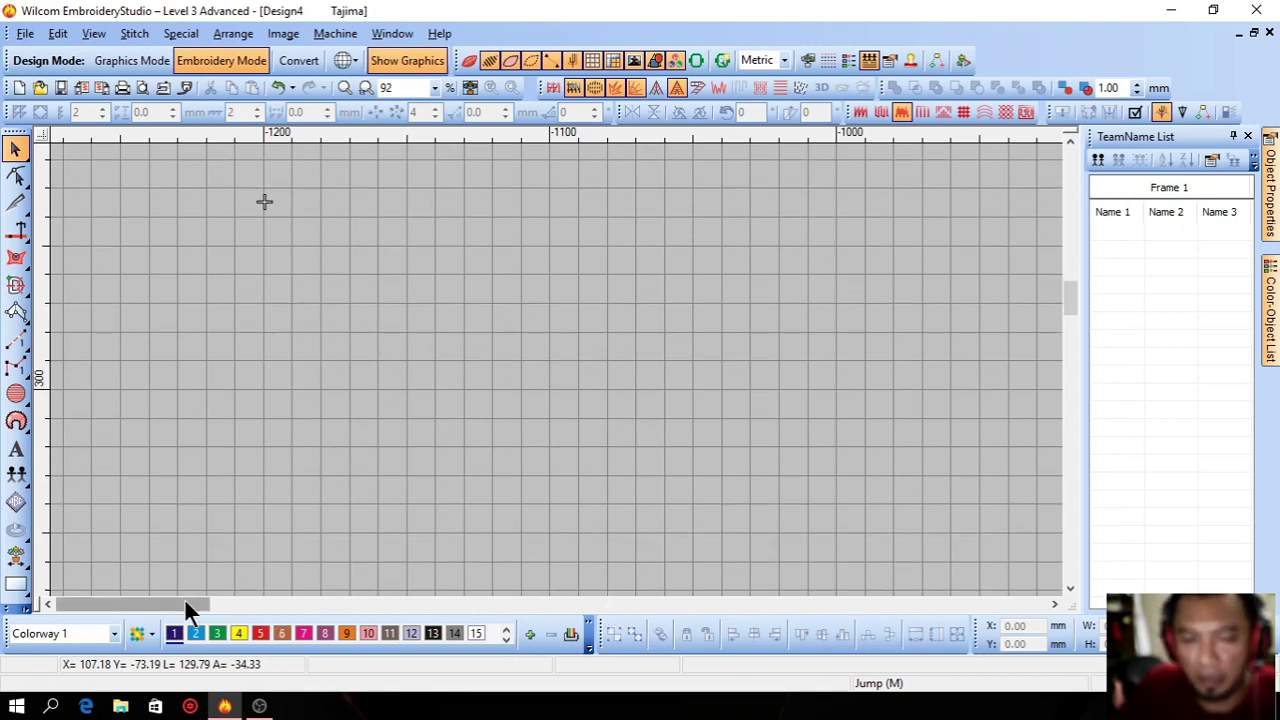
Select all remaining objects in the design and delete them
left_click_drag(189, 605, 543, 622)
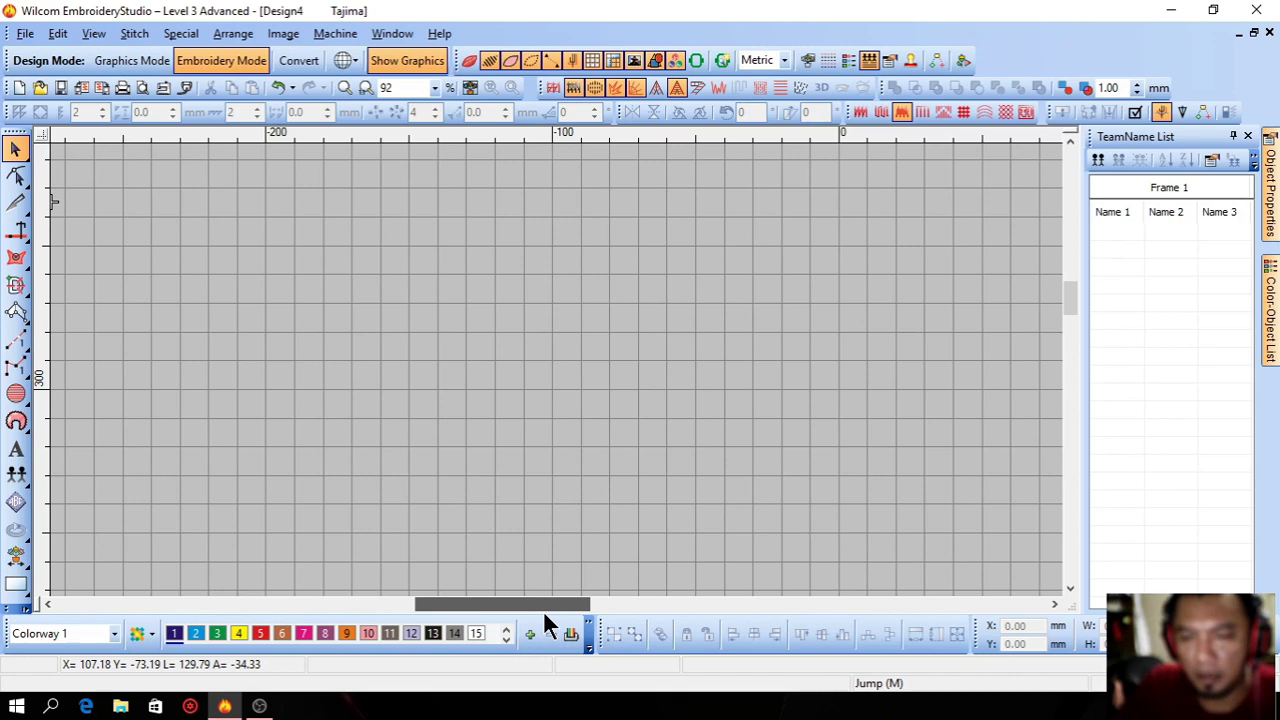
left_click(1062, 290)
mouse_move(1068, 372)
left_mouse_down()
mouse_move(1074, 420)
mouse_move(1074, 374)
left_mouse_up()
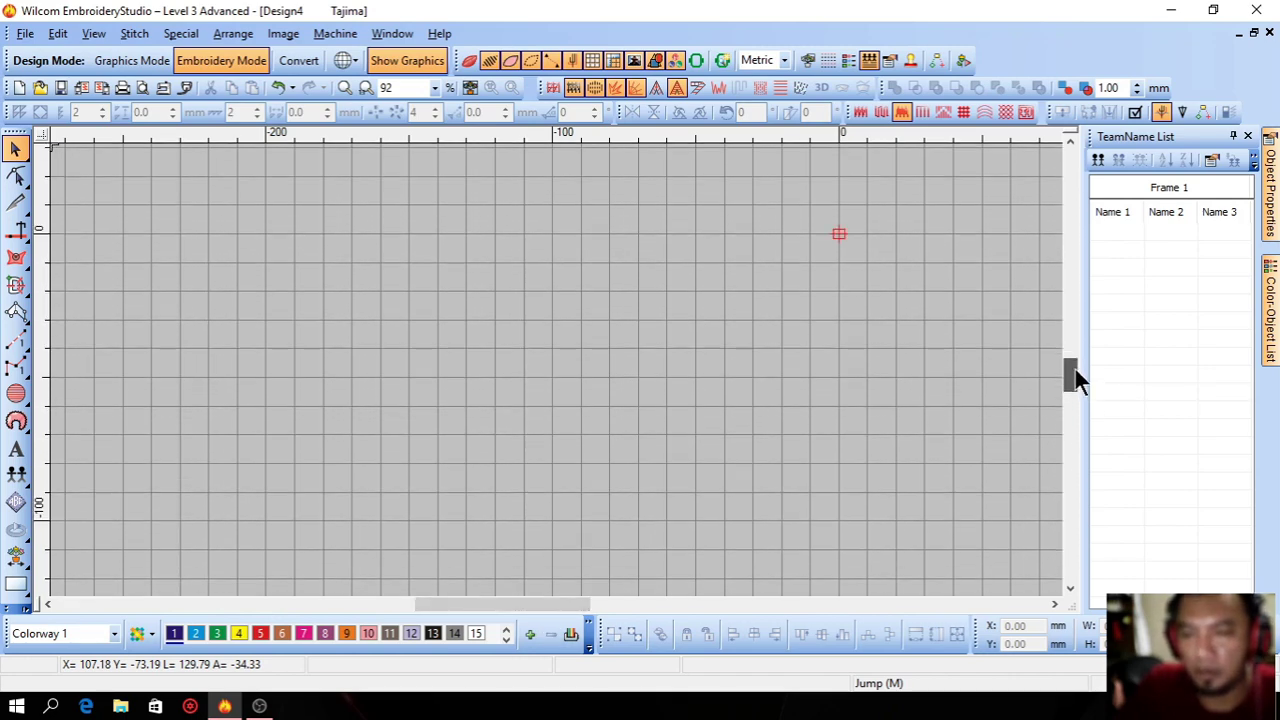
left_click_drag(511, 608, 569, 611)
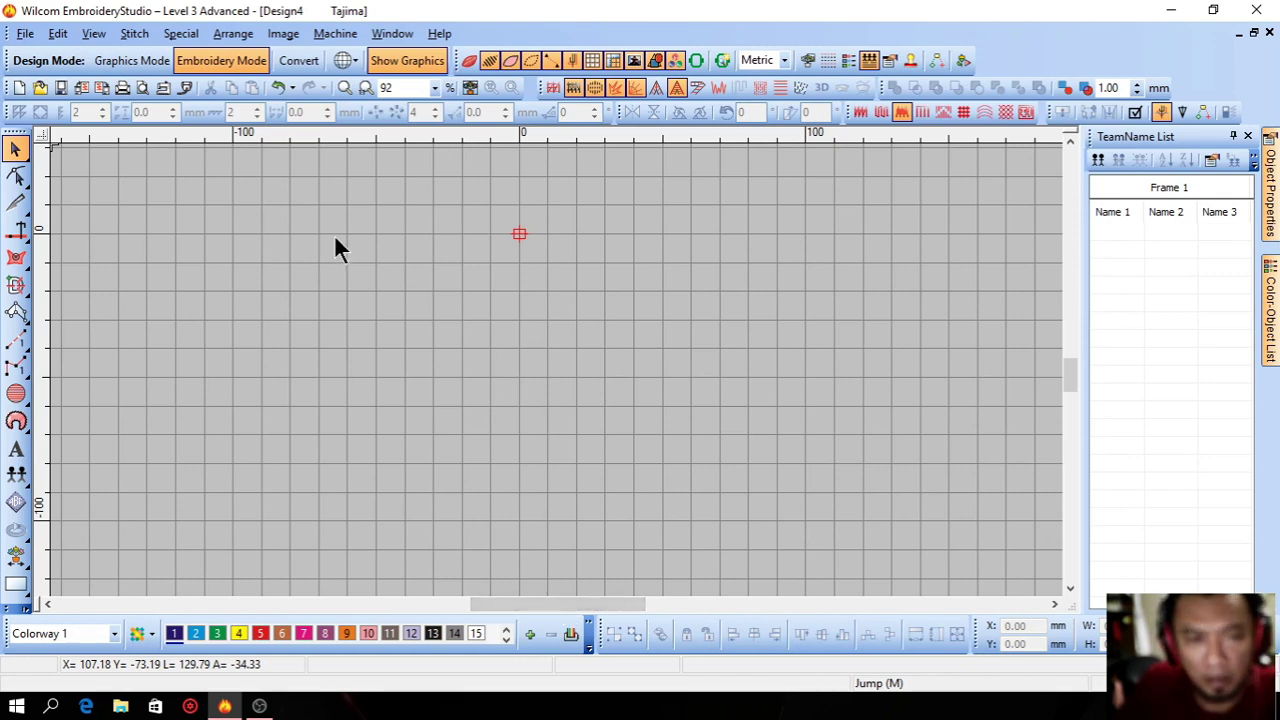
scroll(393, 350, "up", 2)
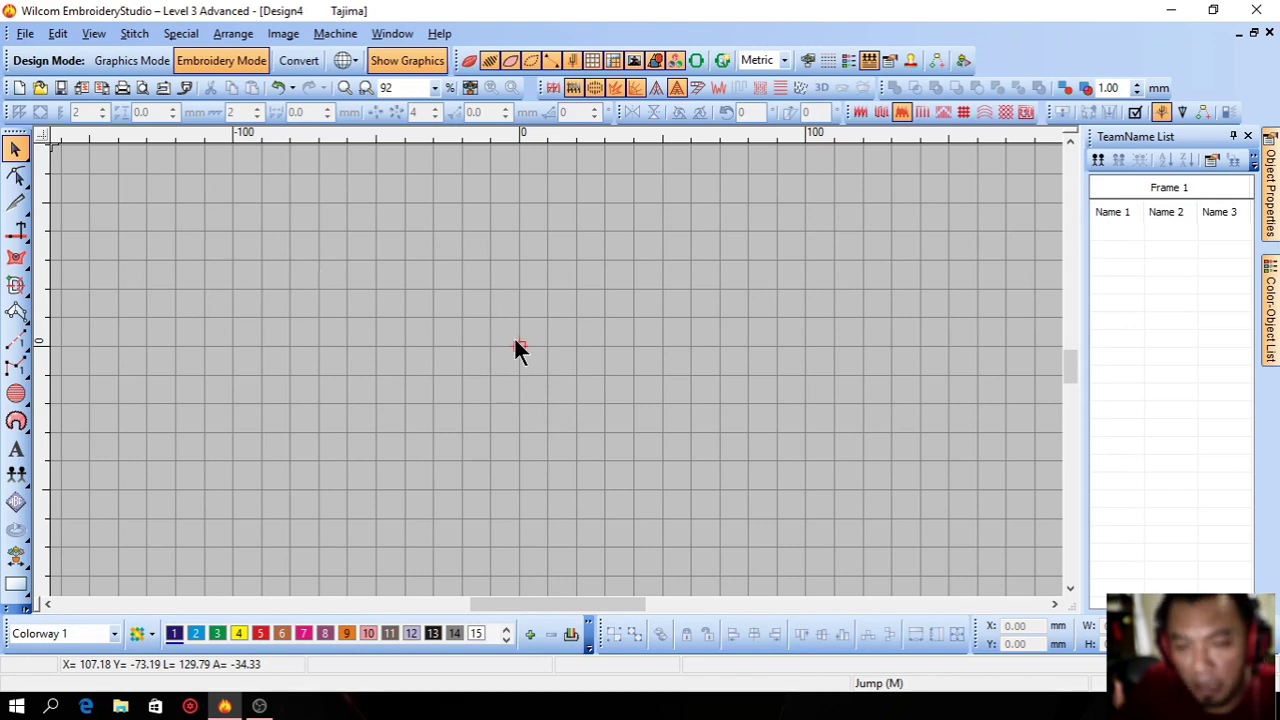
left_click_drag(583, 606, 570, 607)
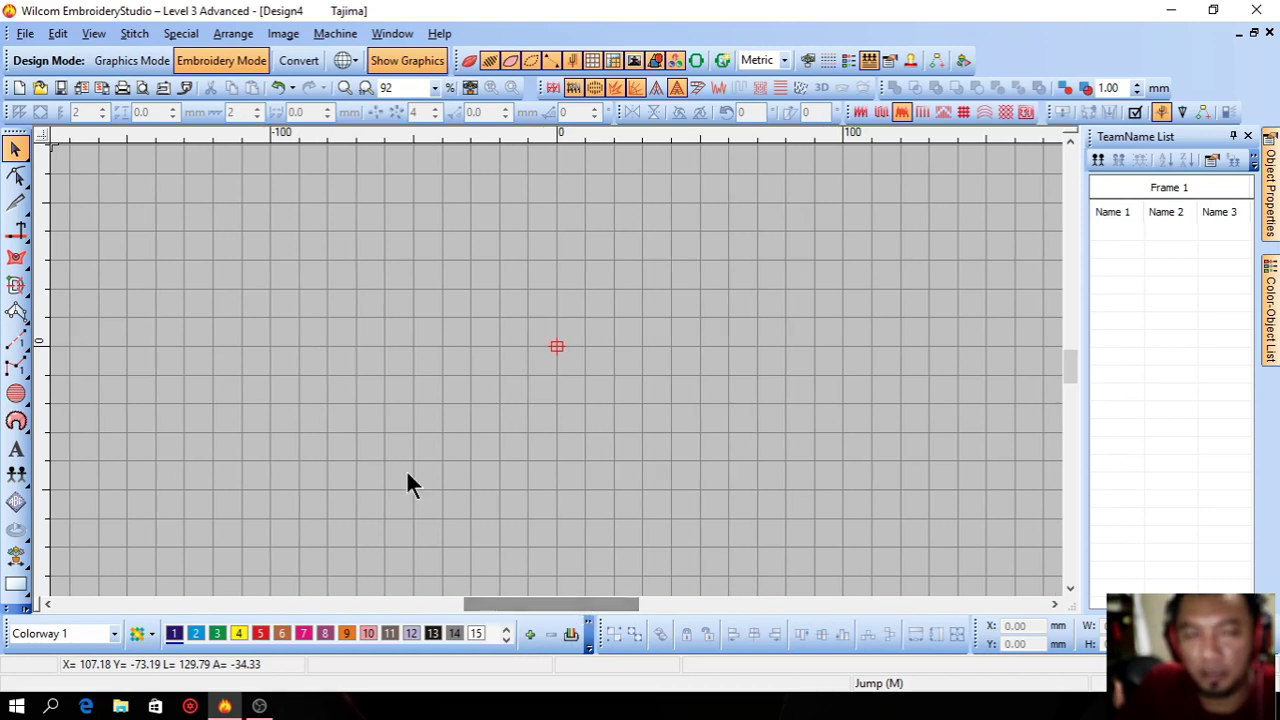
scroll(288, 265, "down", 5)
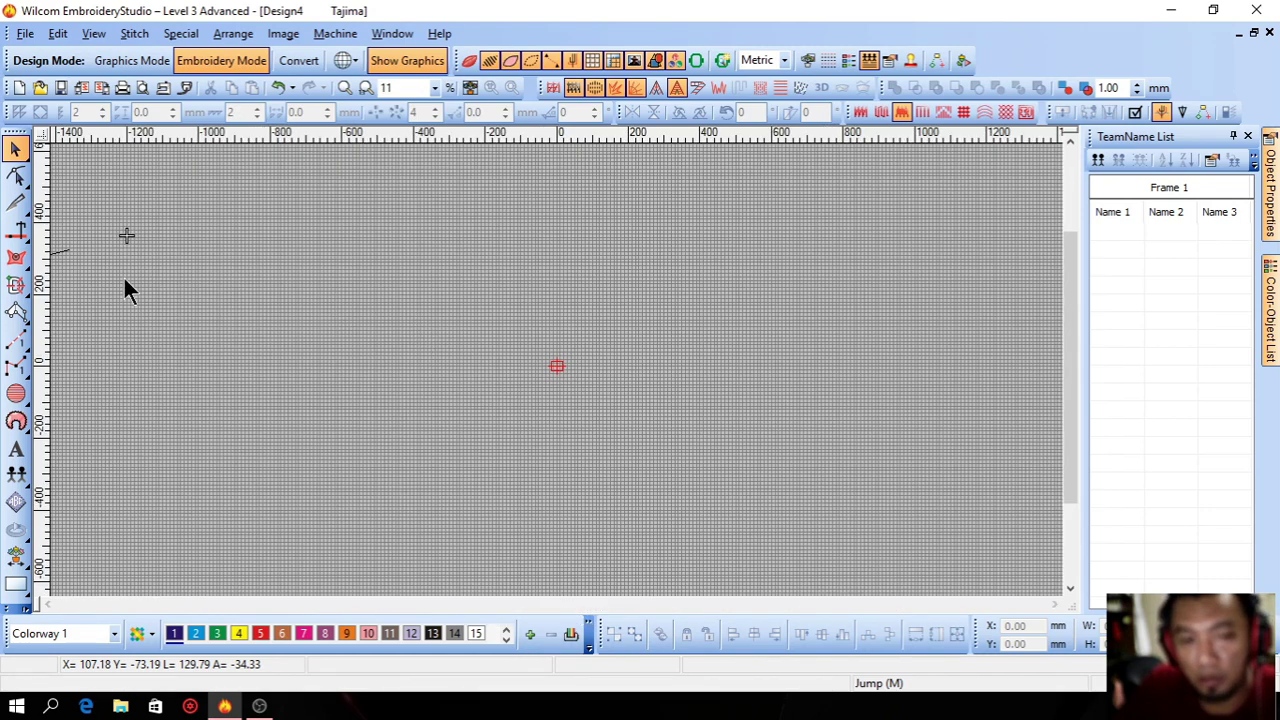
key("shift+z")
key("ctrl+a")
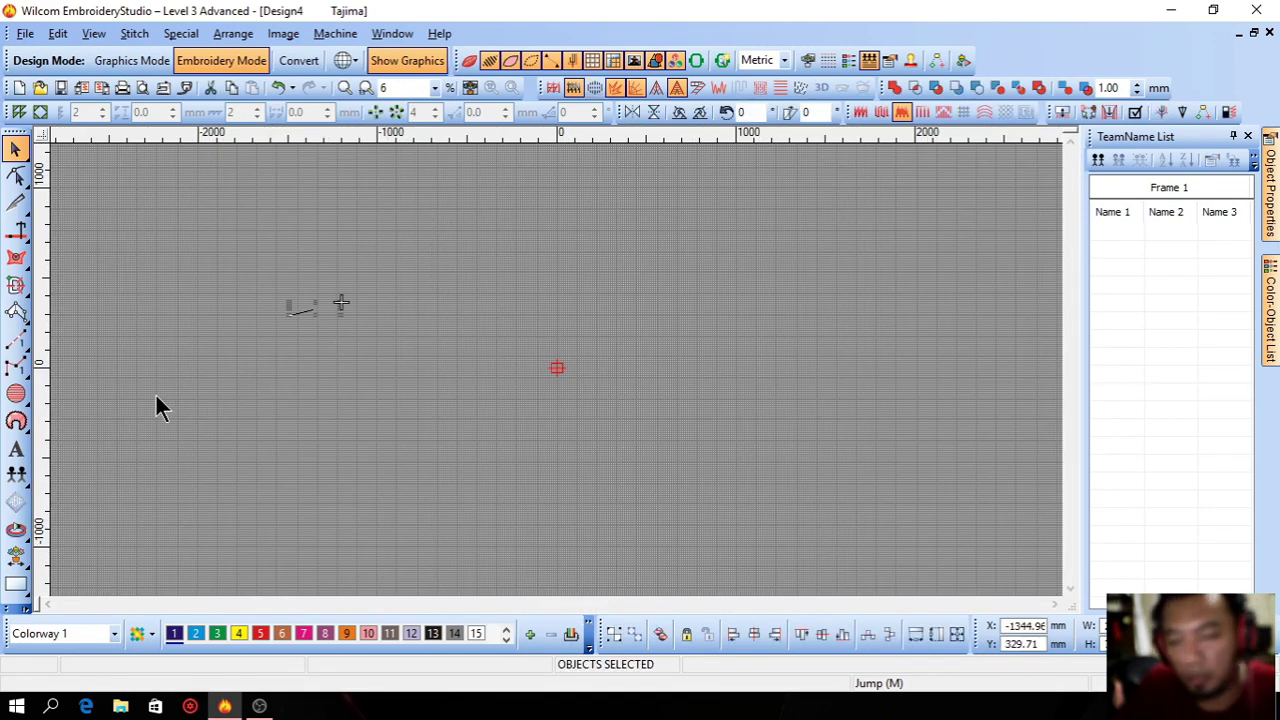
key("Delete")
Zoom in on the design's origin marker and reduce the magnification to 35%
key("b")
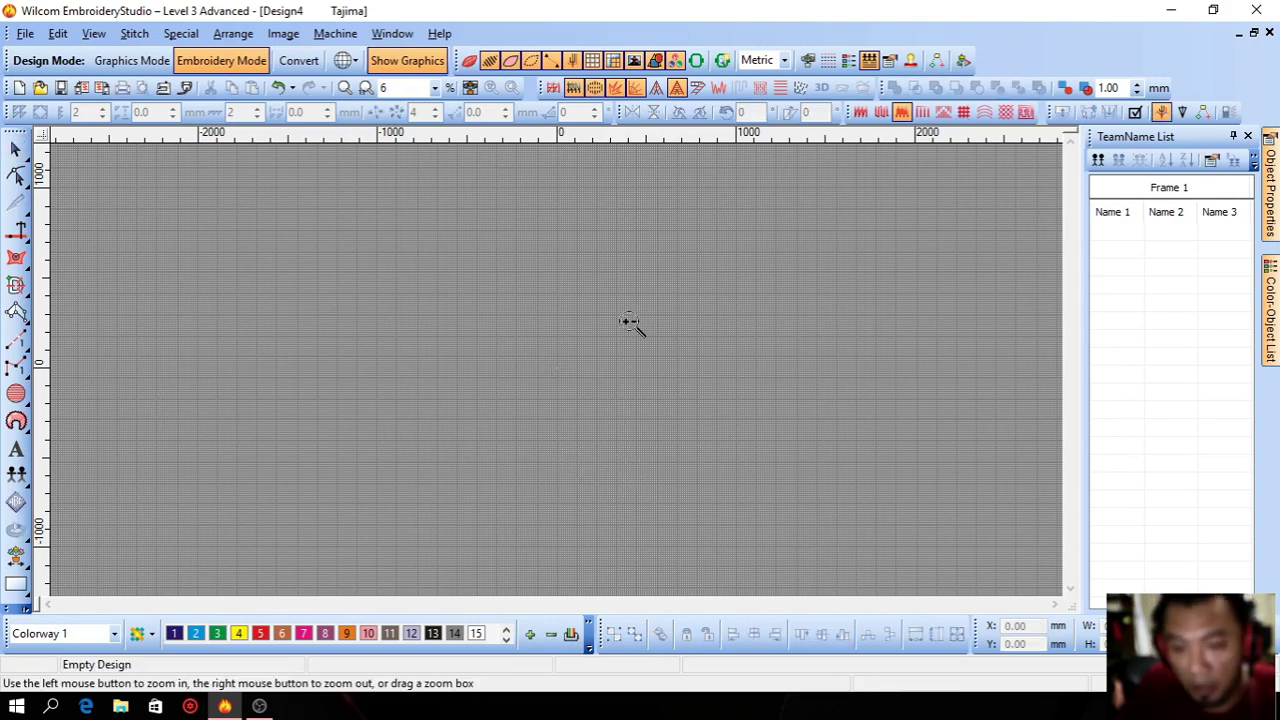
left_click_drag(634, 326, 500, 430)
left_click_drag(652, 287, 469, 429)
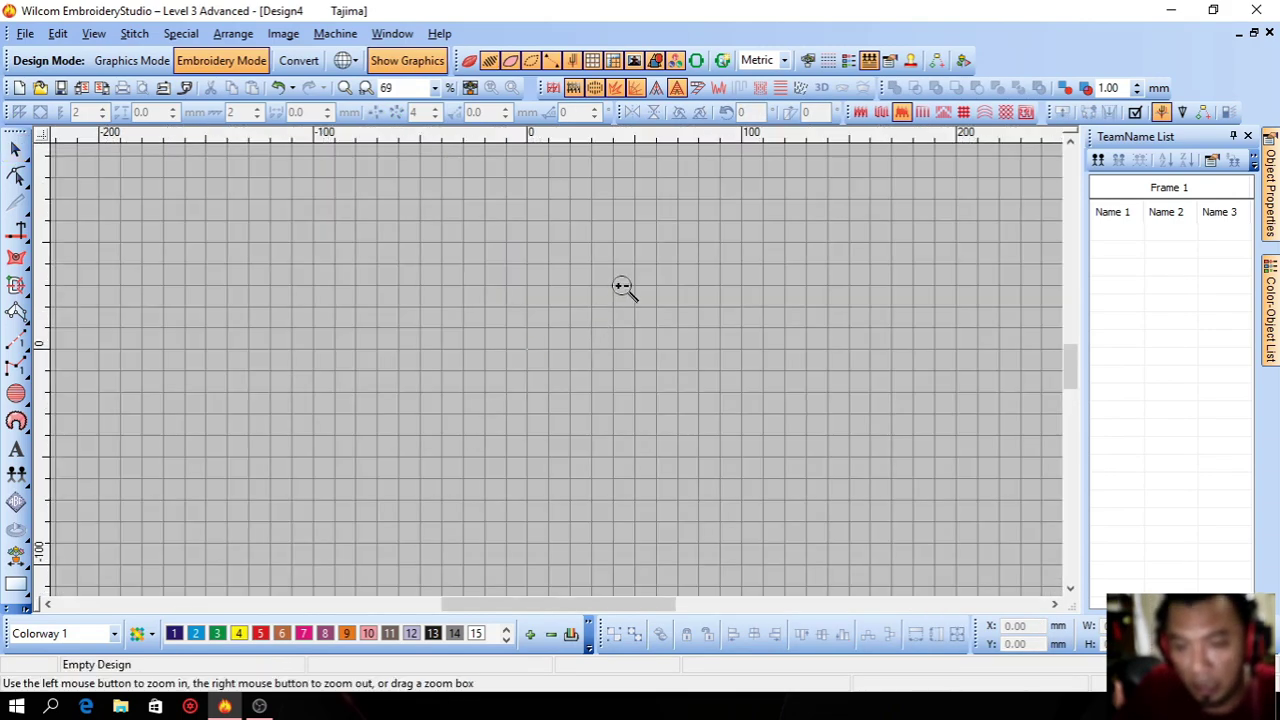
left_click_drag(623, 286, 411, 457)
key("Escape")
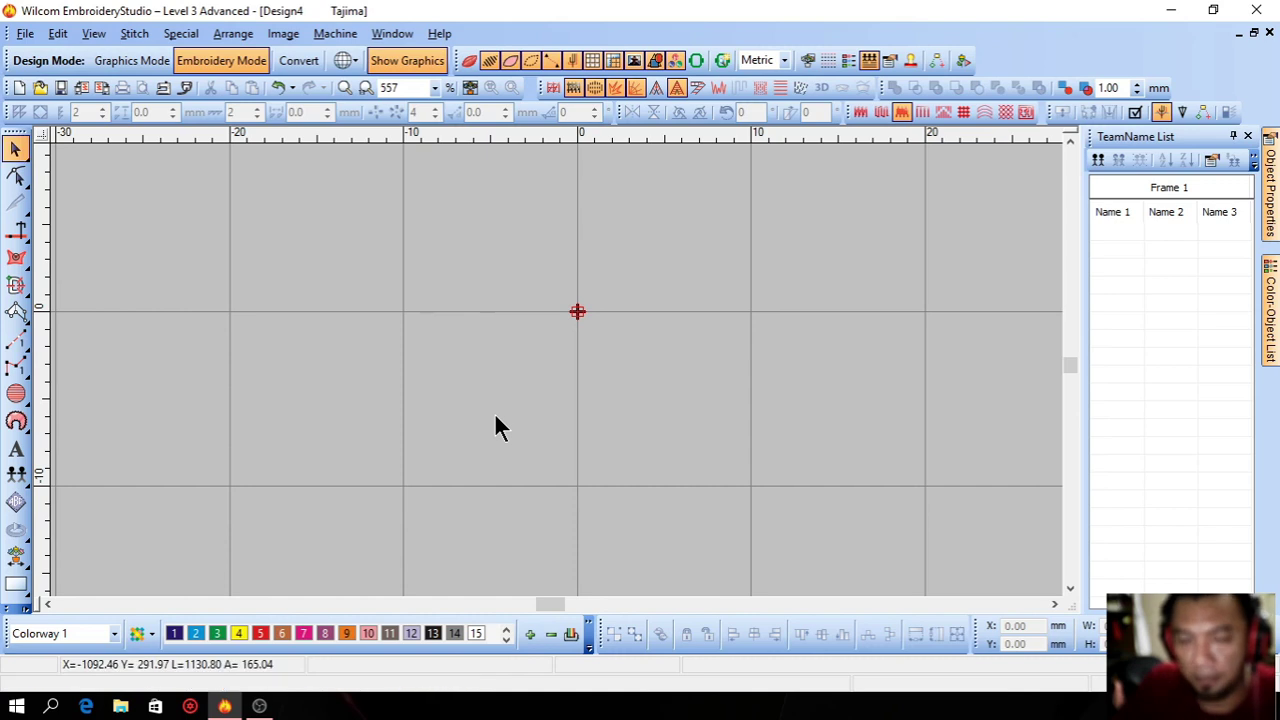
scroll(495, 418, "down", 1)
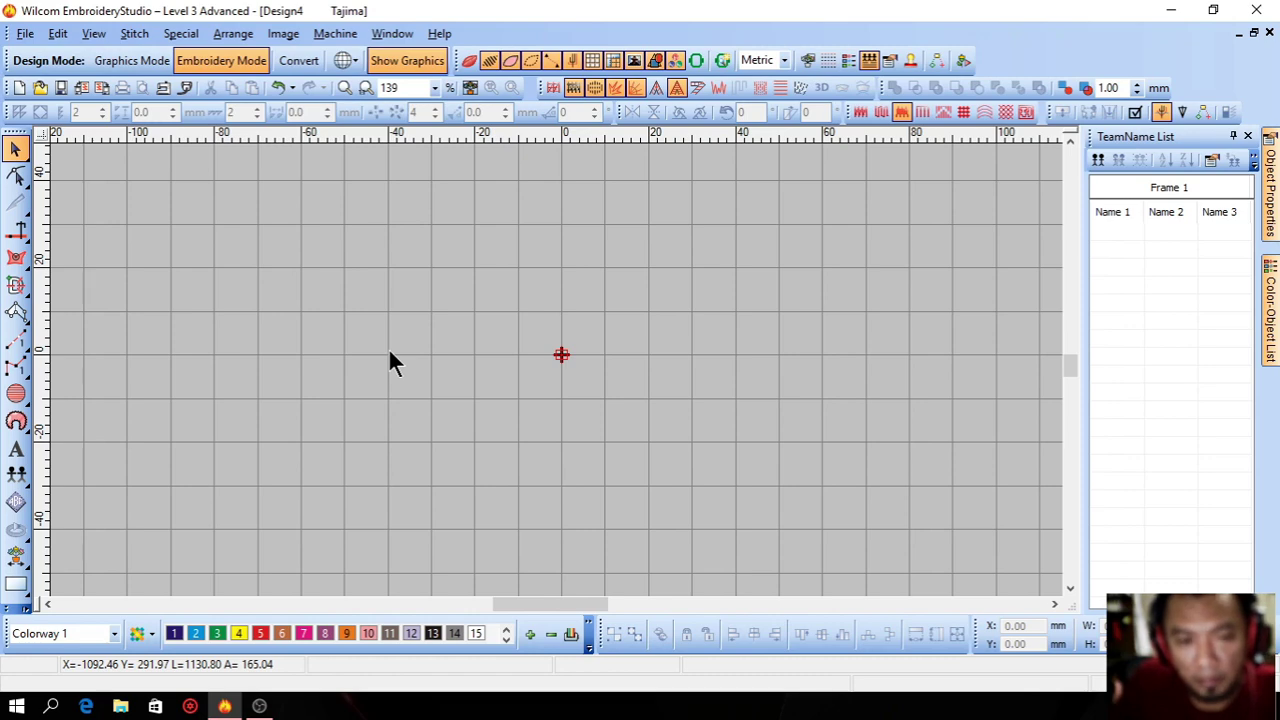
scroll(389, 353, "down", 1)
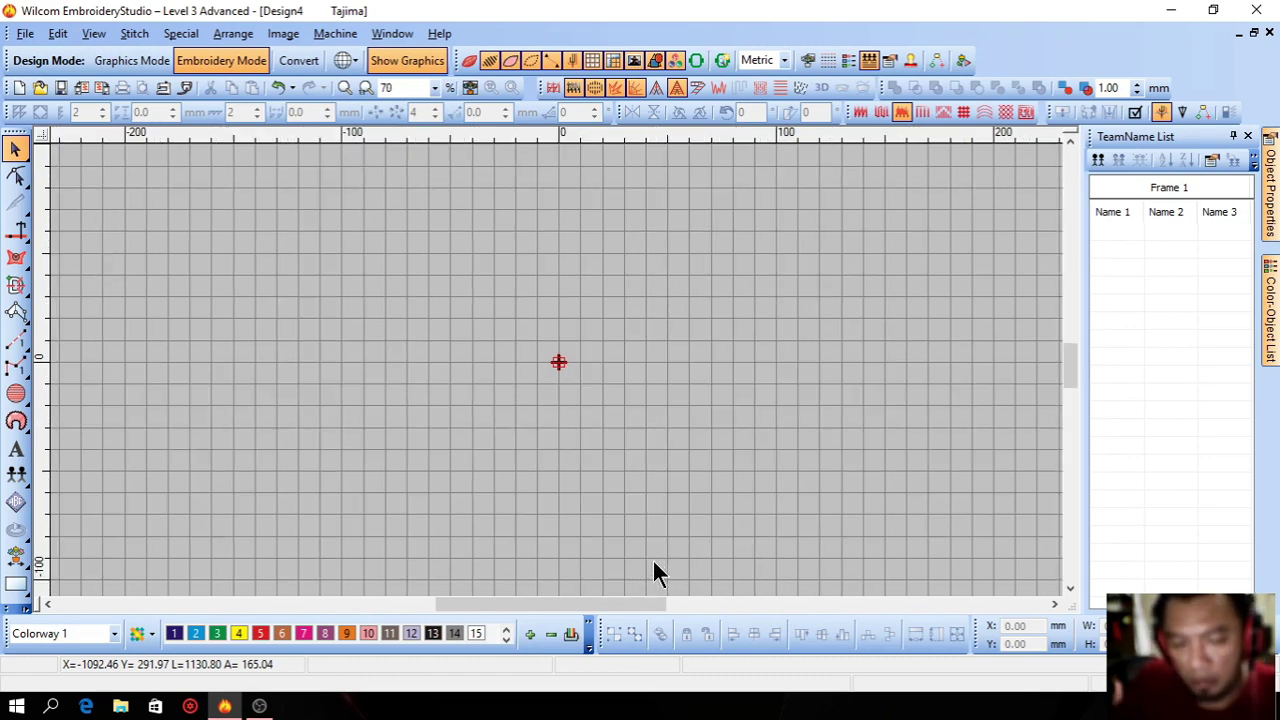
scroll(316, 385, "down", 1)
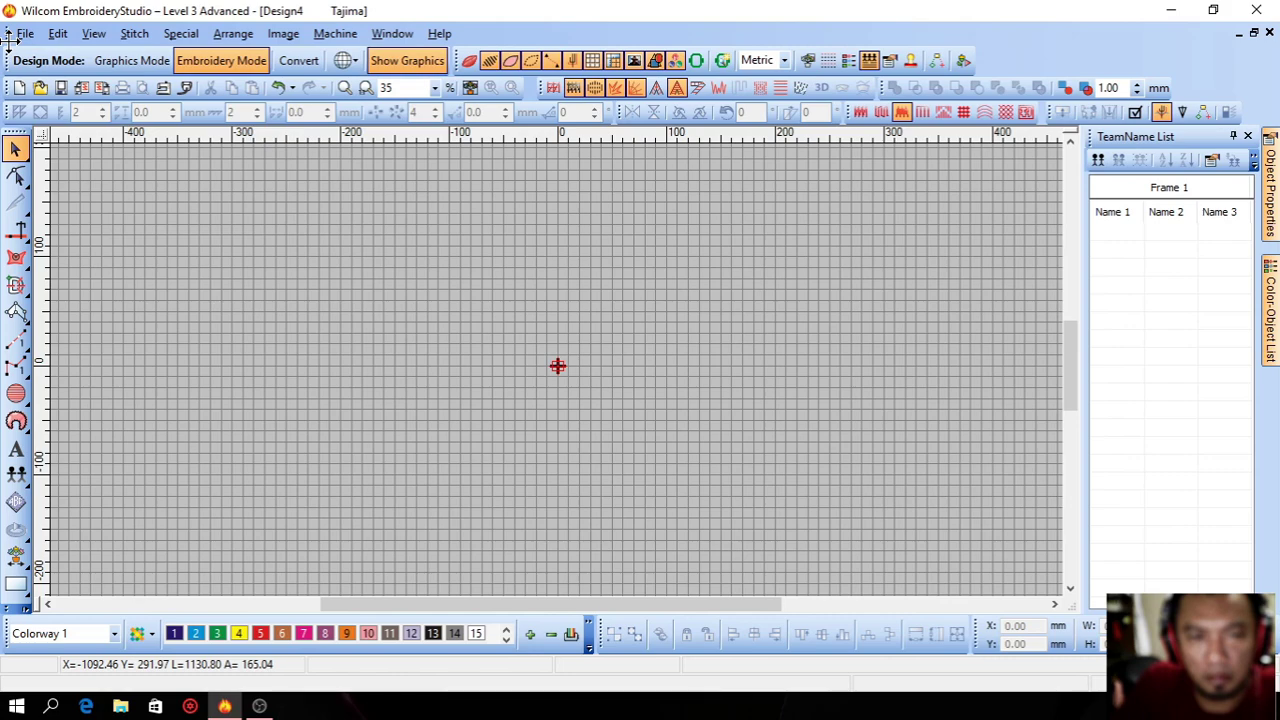
Undock the Universal, Standard and Mirror Merge toolbars and float them over the canvas
left_click_drag(8, 60, 326, 330)
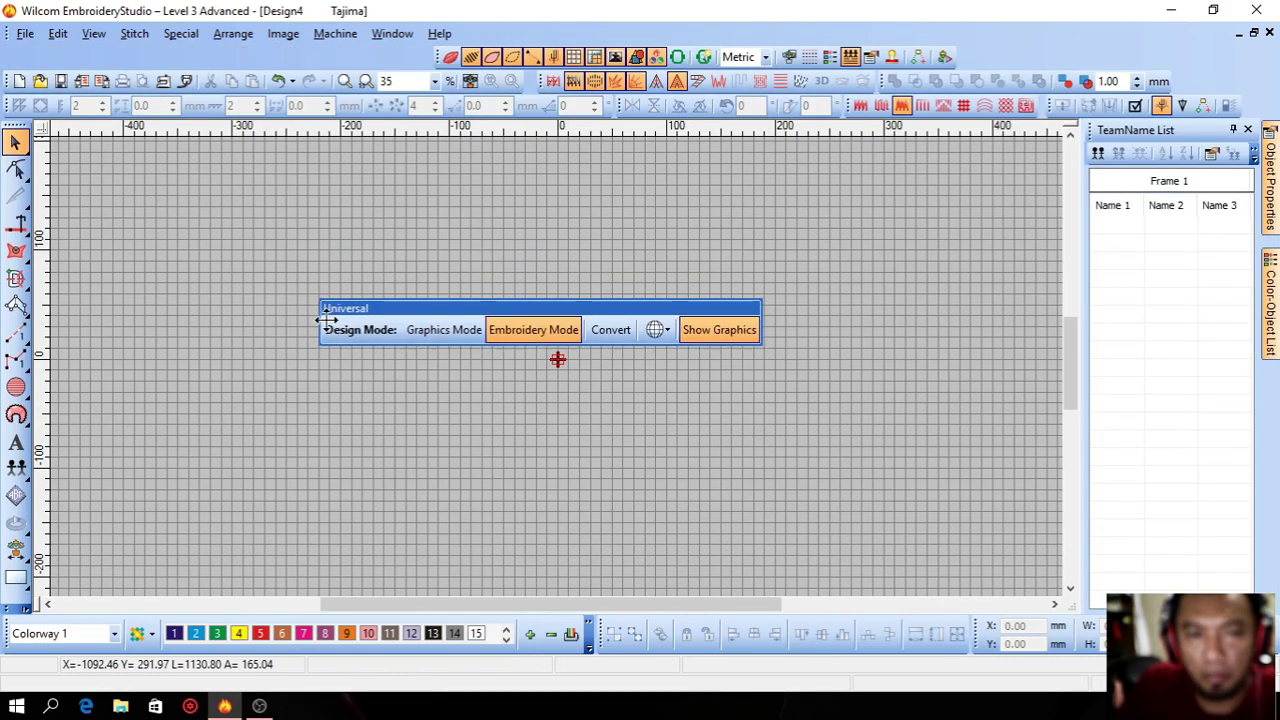
left_click_drag(10, 88, 334, 255)
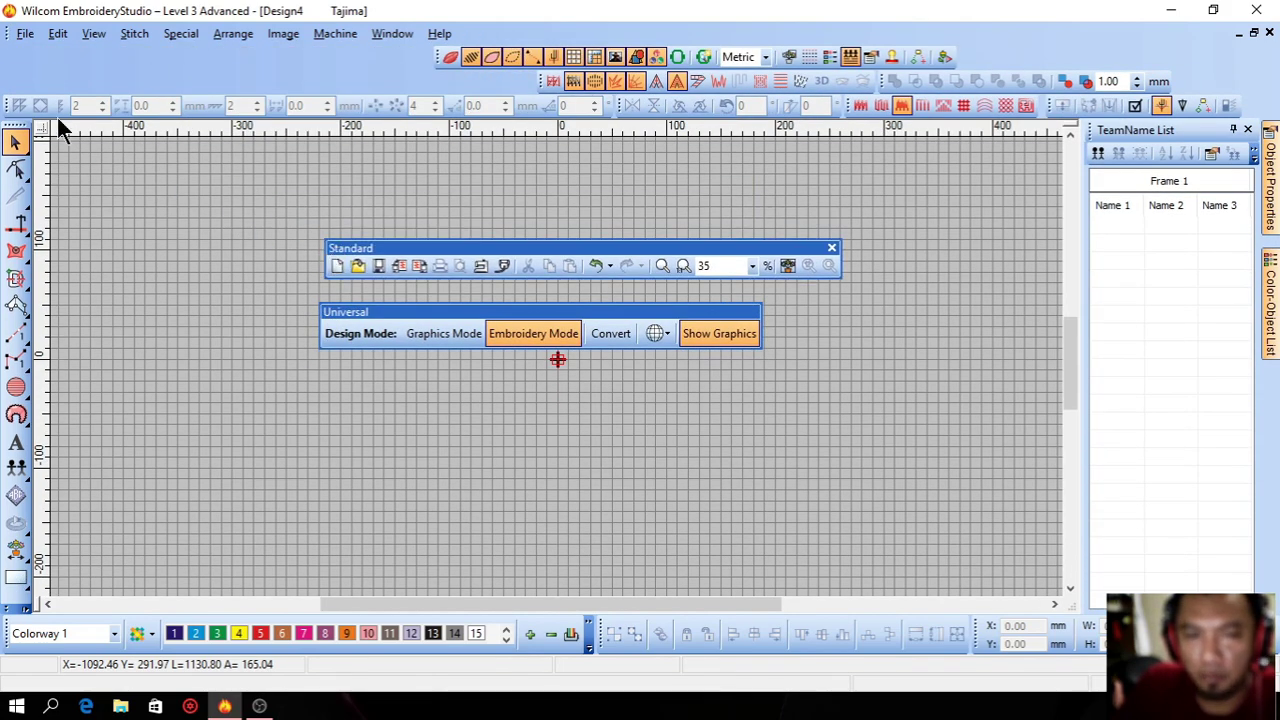
left_click_drag(8, 105, 307, 385)
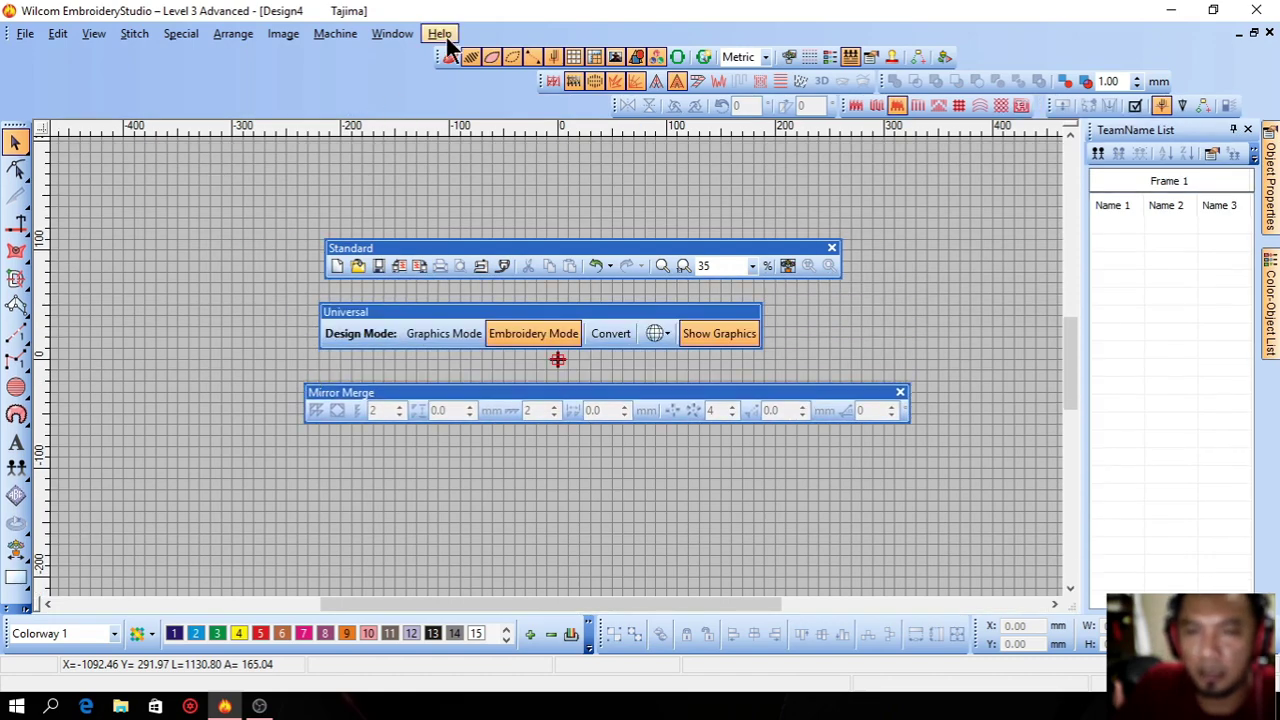
Dock the Universal and Standard toolbars back above the canvas and float the View toolbar over the grid
left_click_drag(440, 56, 10, 56)
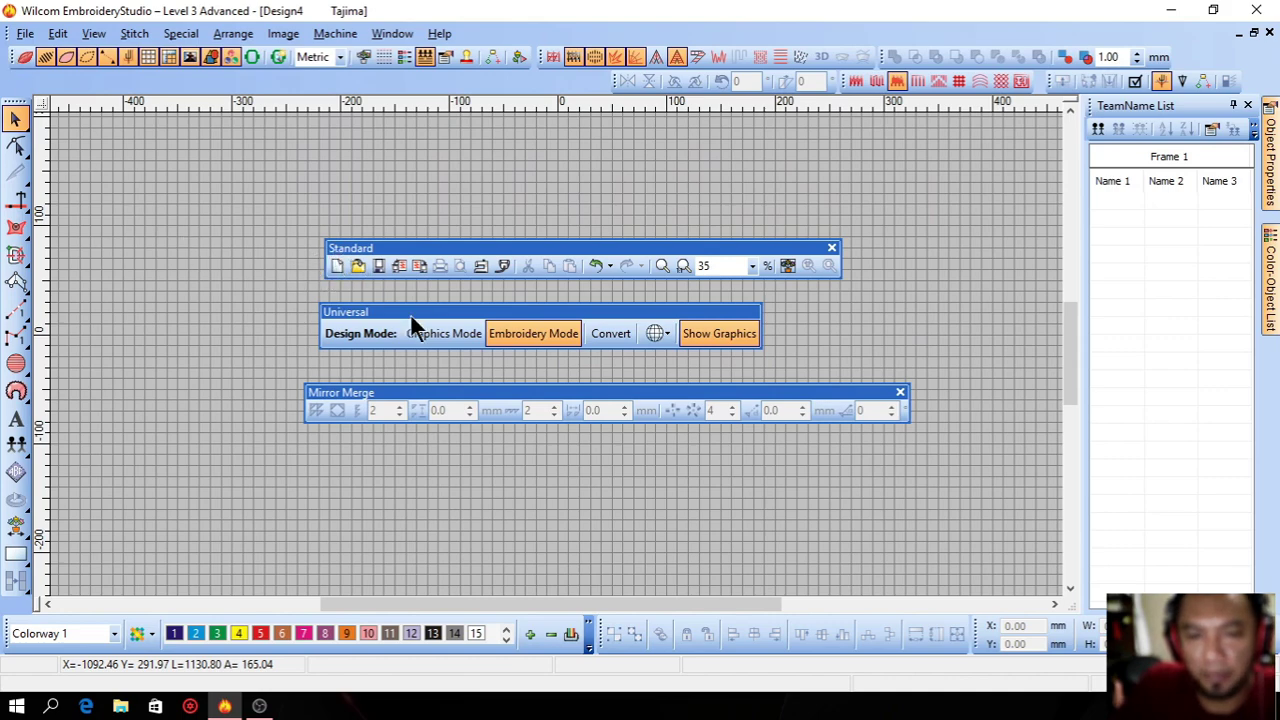
left_click_drag(414, 326, 90, 62)
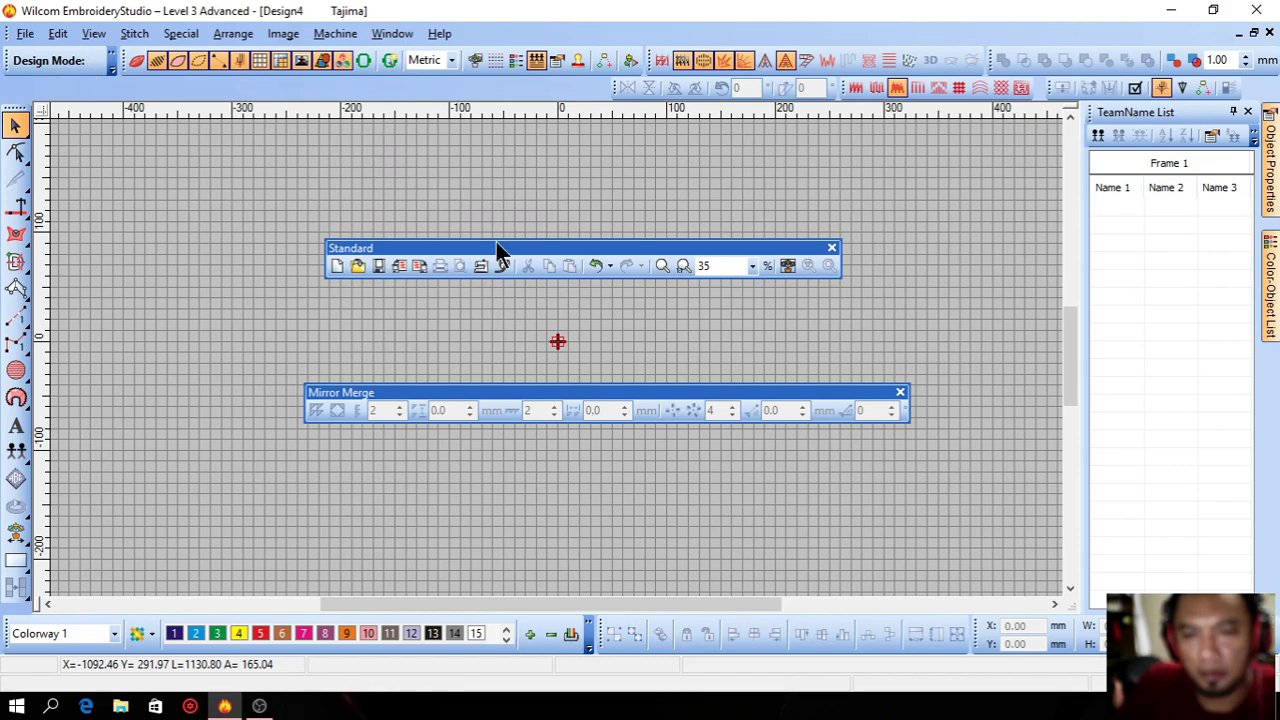
left_click_drag(503, 257, 204, 192)
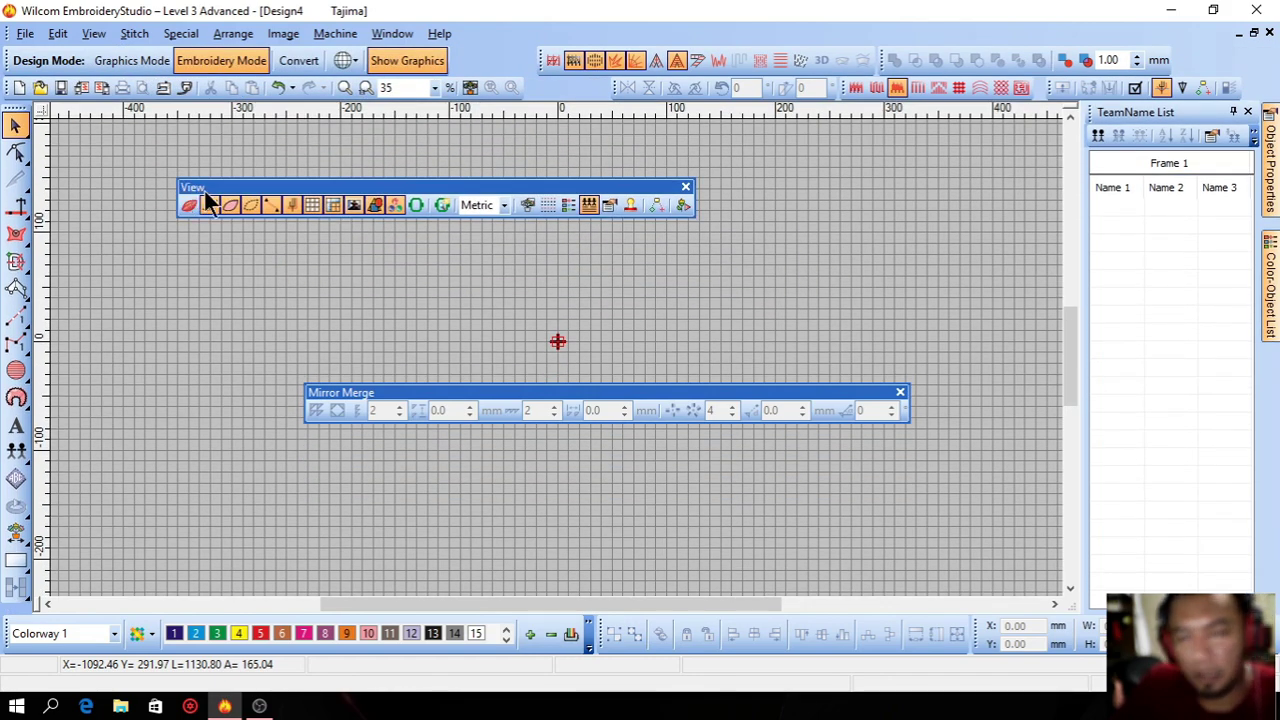